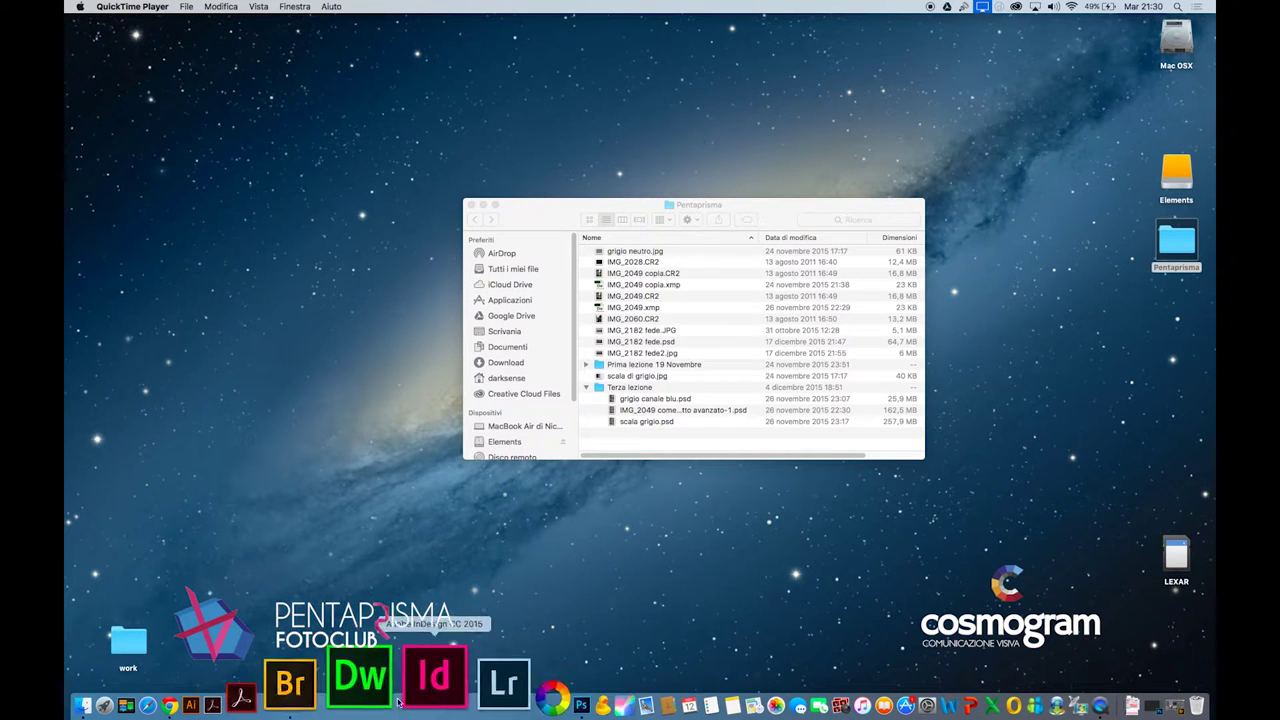
Open IMG_2028.CR2 from the Pentaprisma folder in Bridge, through Camera Raw, into Photoshop
left_click(365, 680)
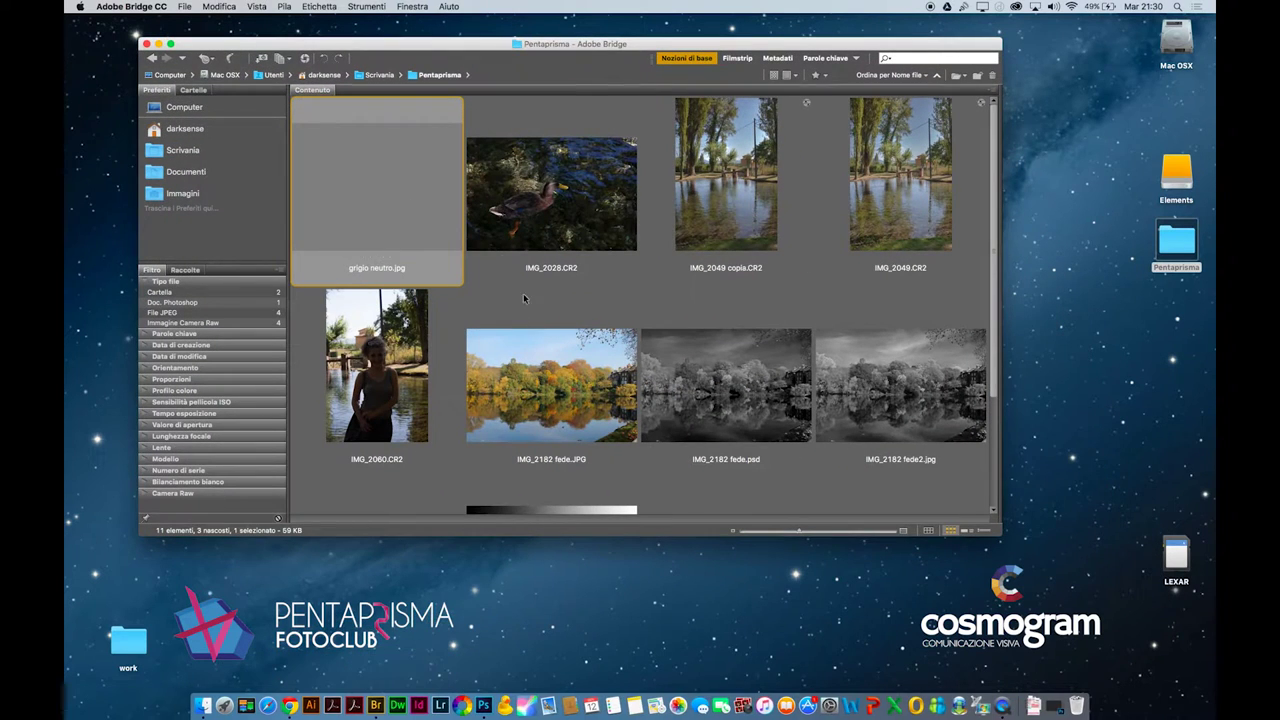
left_click(591, 196)
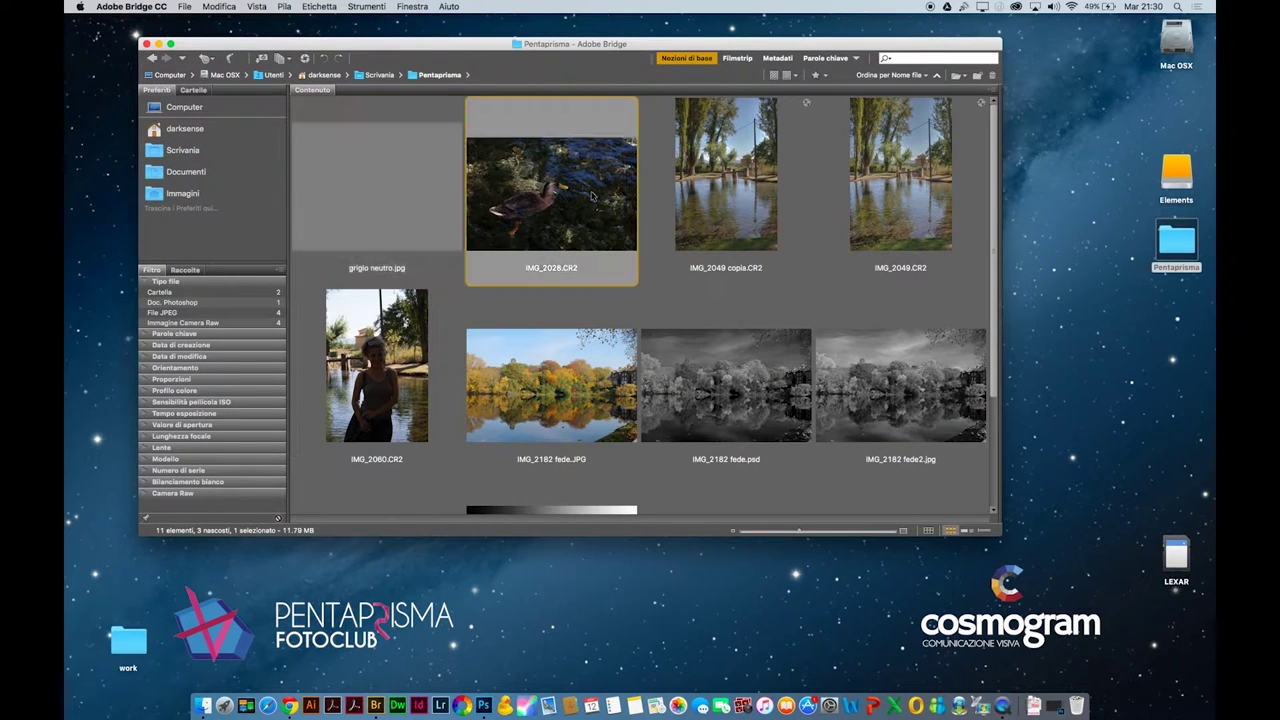
right_click(591, 196)
left_click(603, 197)
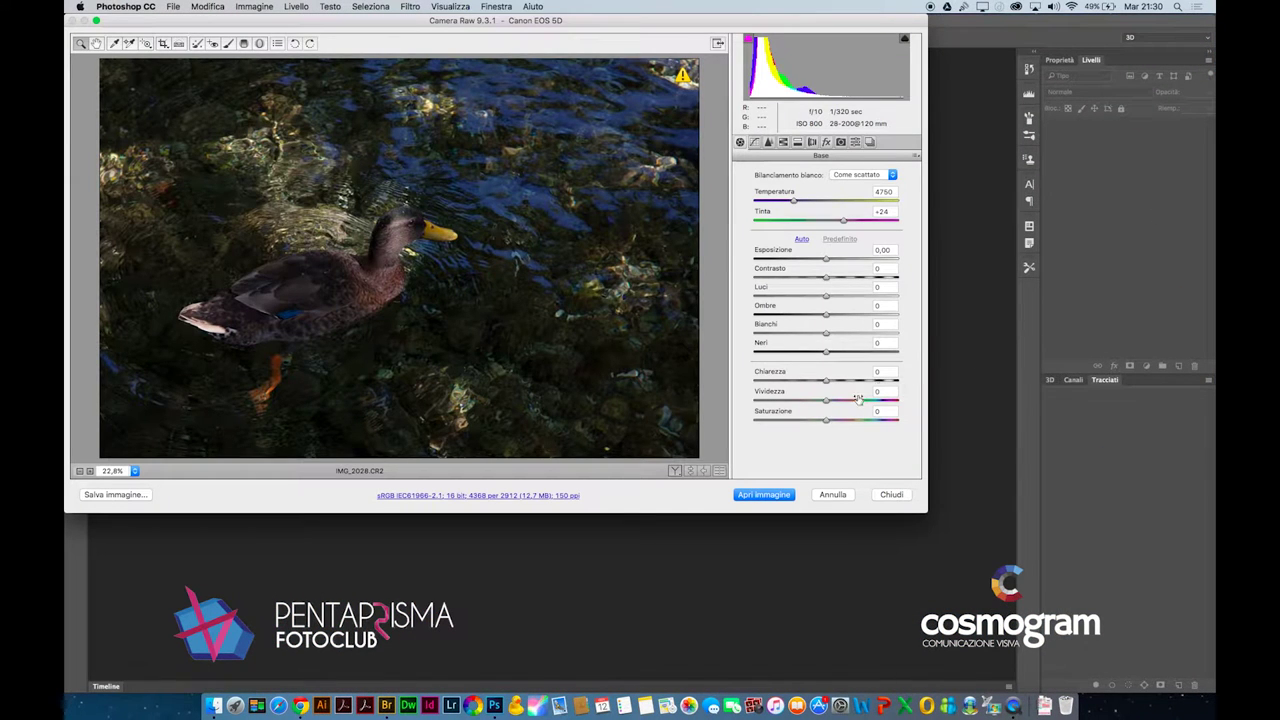
left_click(771, 497)
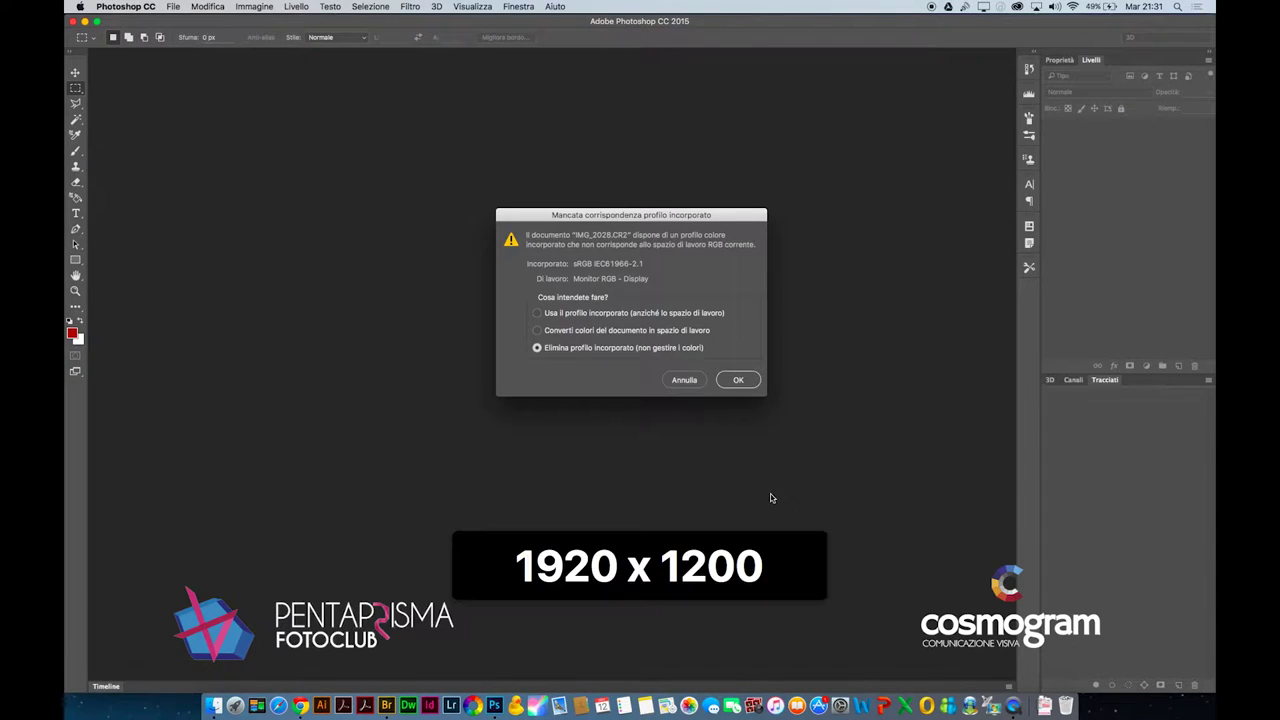
Keep the photo's embedded colour profile (Usa il profilo incorporato) and confirm
left_click(708, 313)
left_click(738, 380)
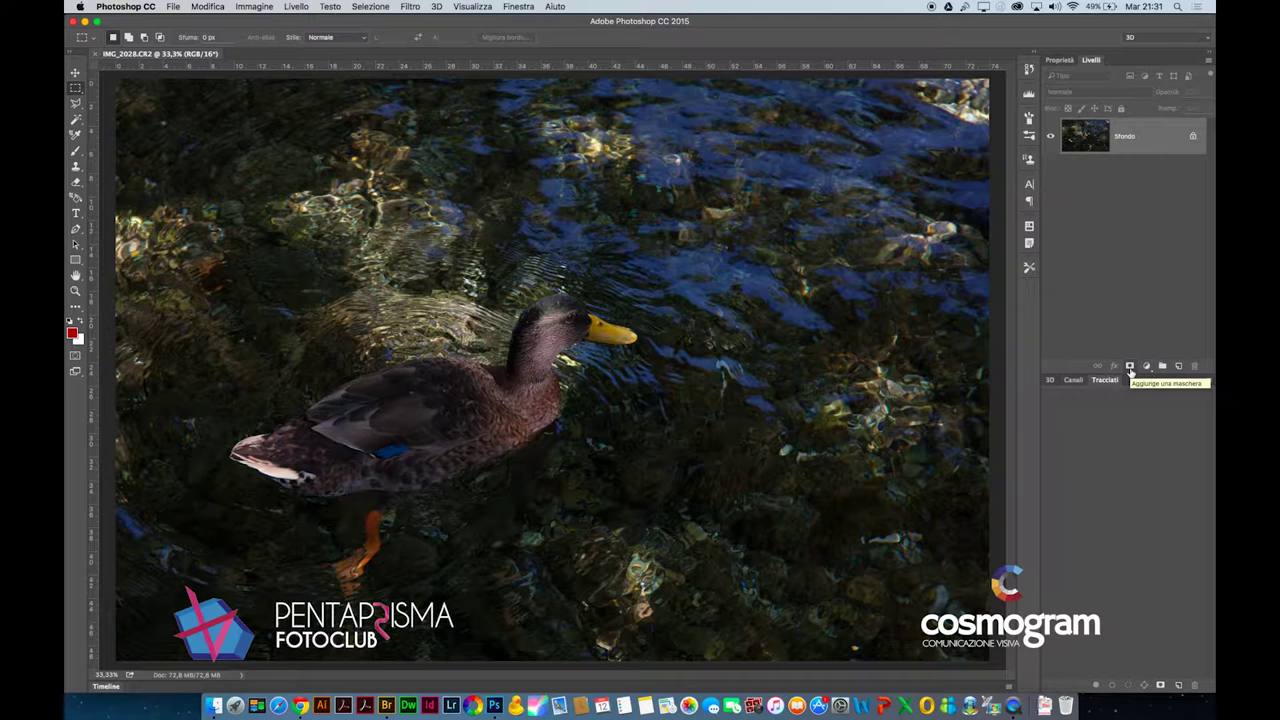
Add a white layer mask, switch targeting between pixels and mask, then drag the mask to the trash
left_click(1130, 367)
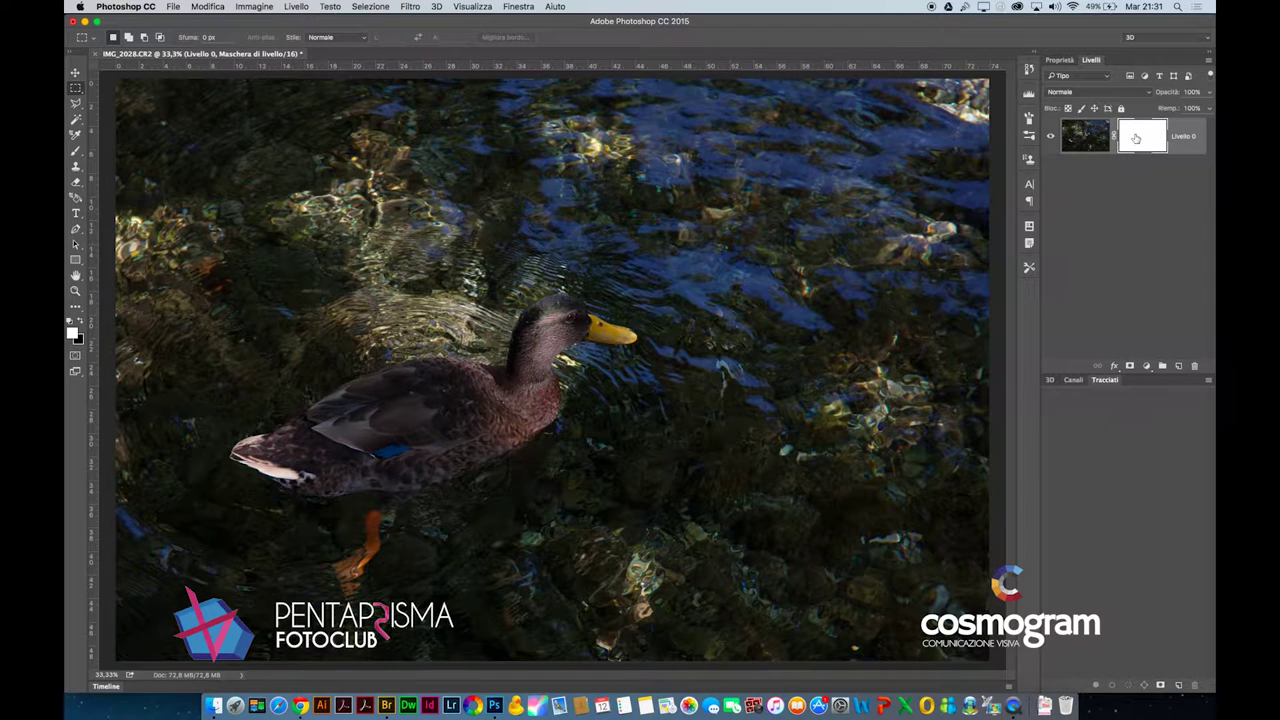
left_click(1081, 136)
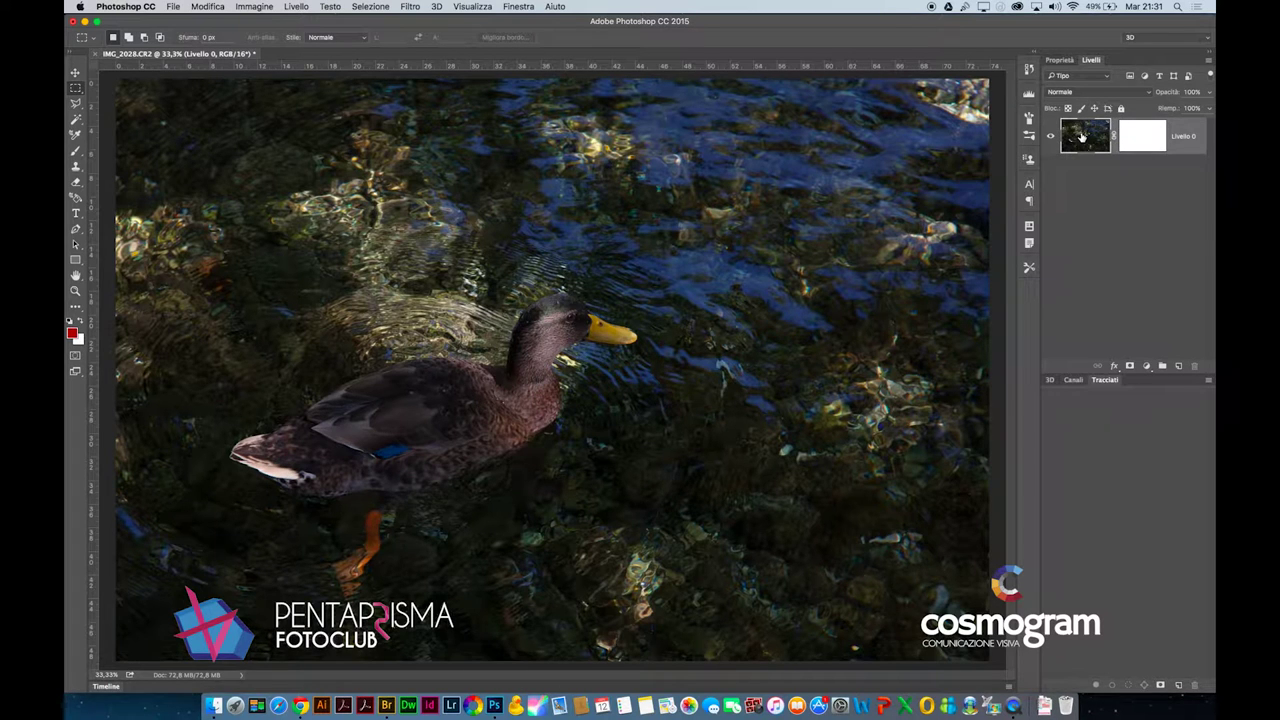
left_click(1133, 137)
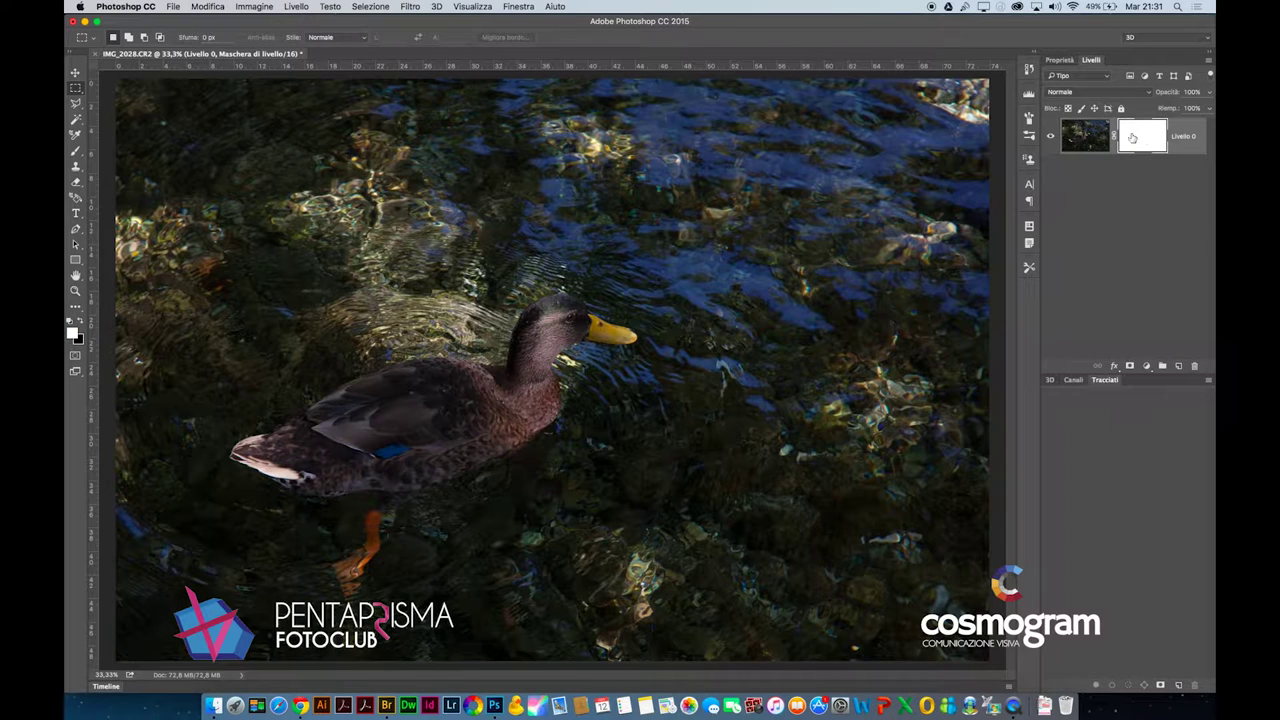
left_click(1079, 136)
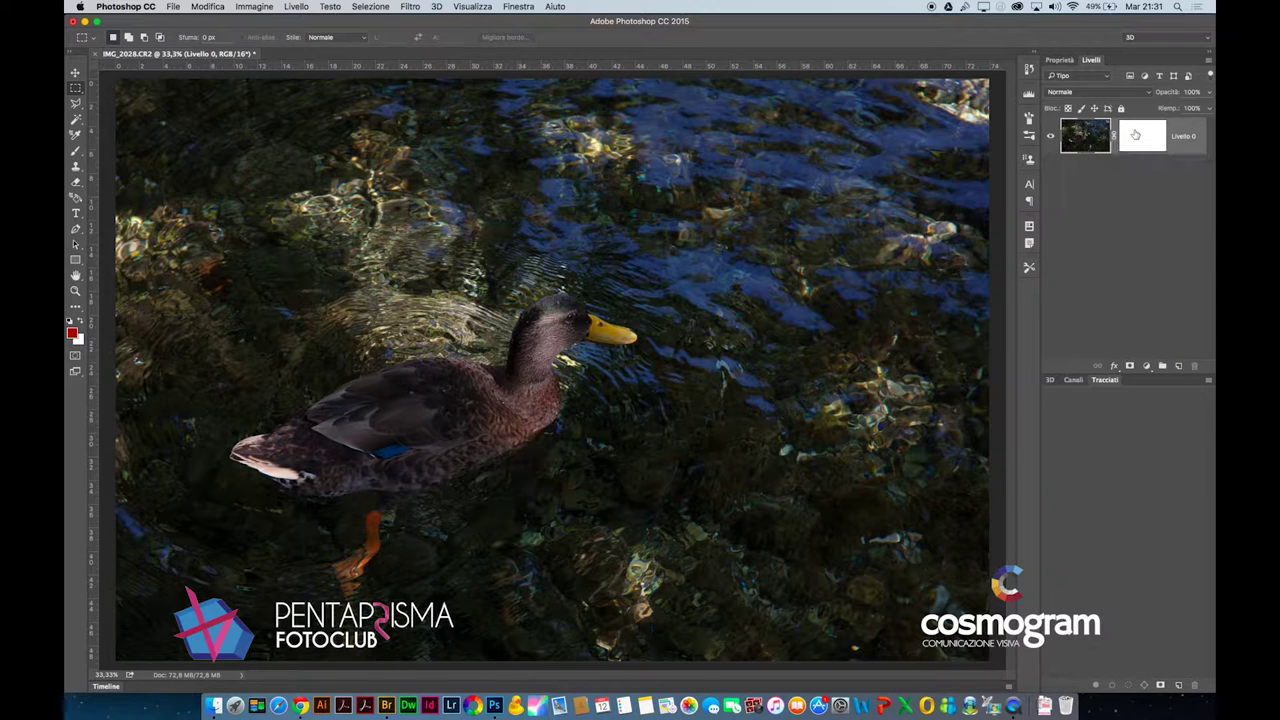
left_click(1131, 134)
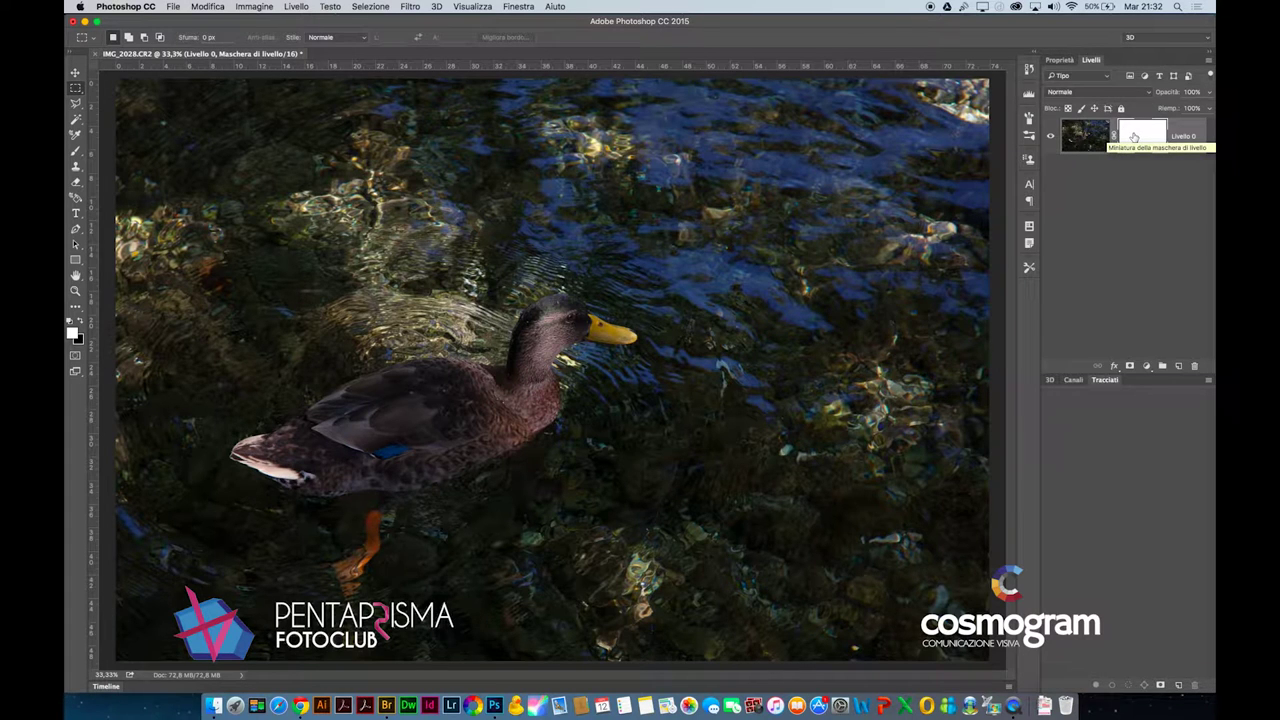
left_click_drag(1133, 136, 1193, 367)
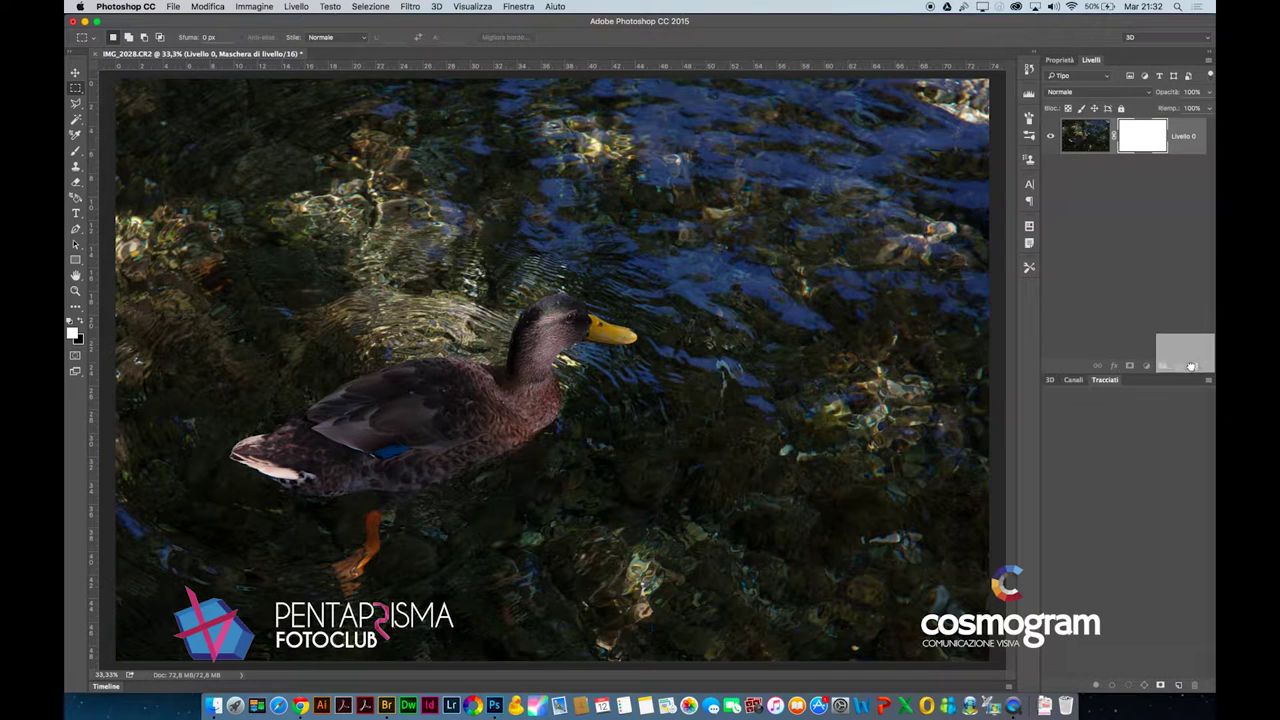
Delete the mask and add a Curves layer raised to input 104, output 191
left_click(600, 237)
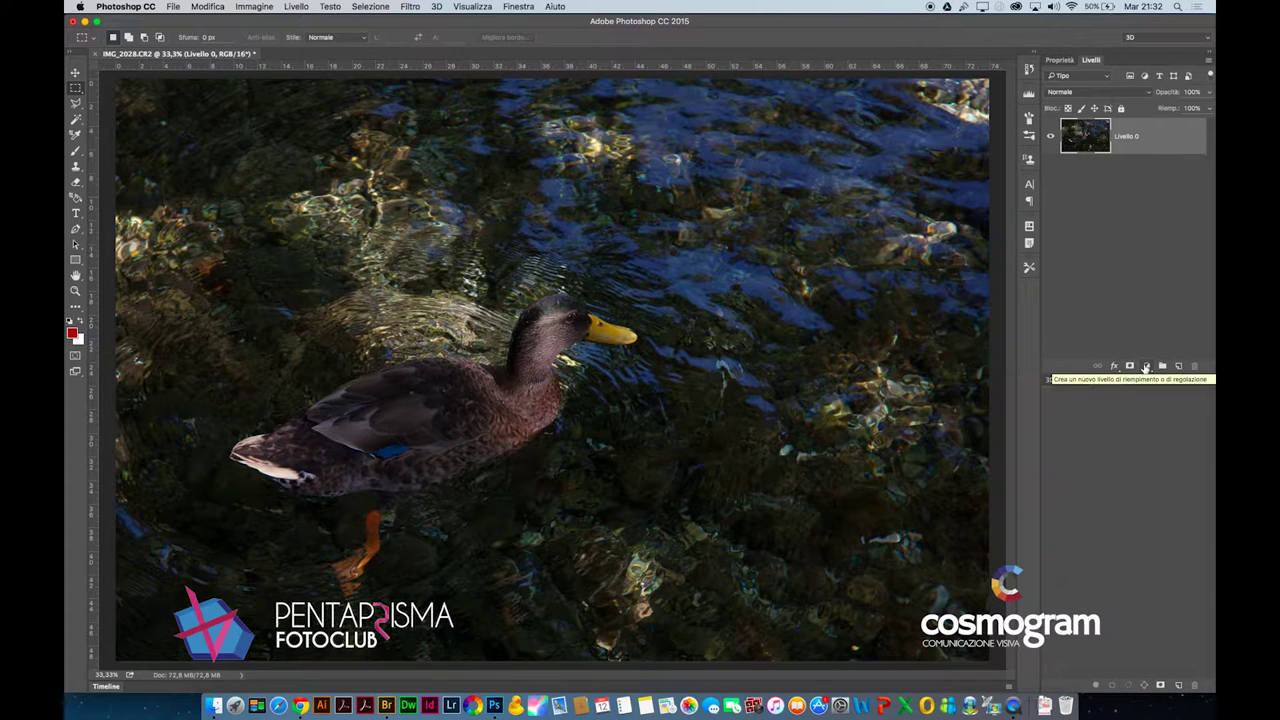
left_click(1147, 367)
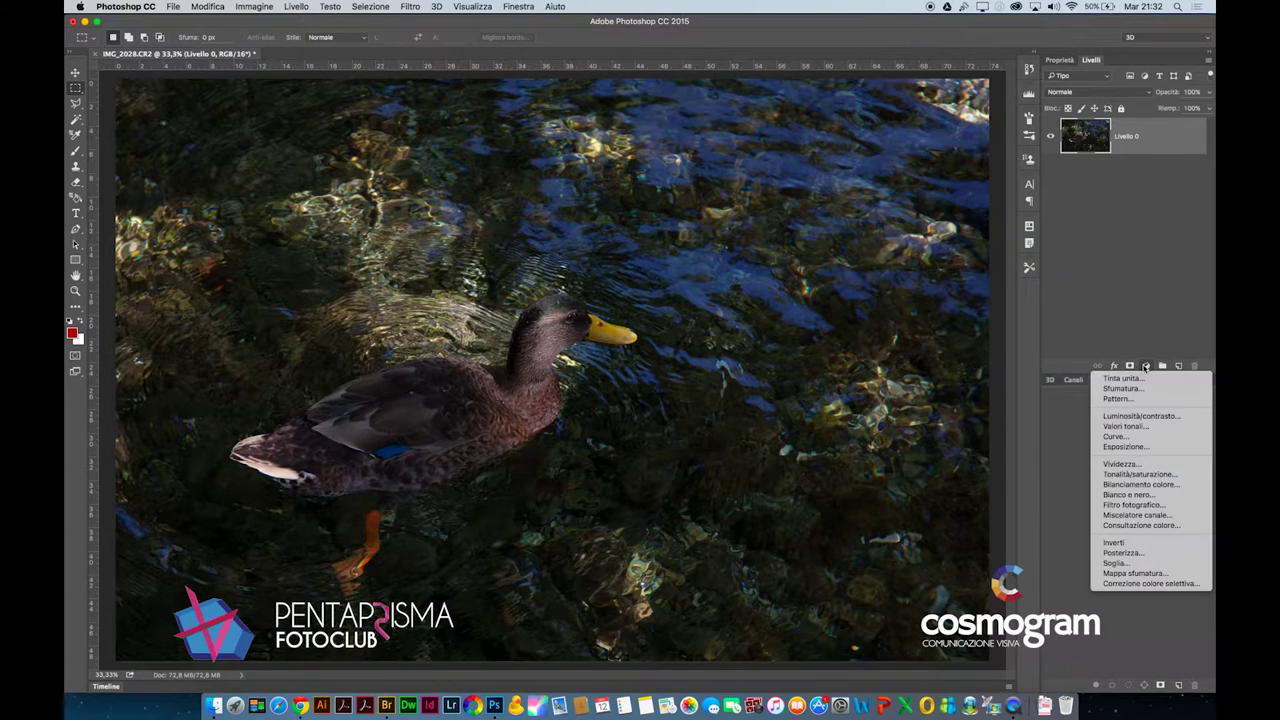
left_click(1133, 438)
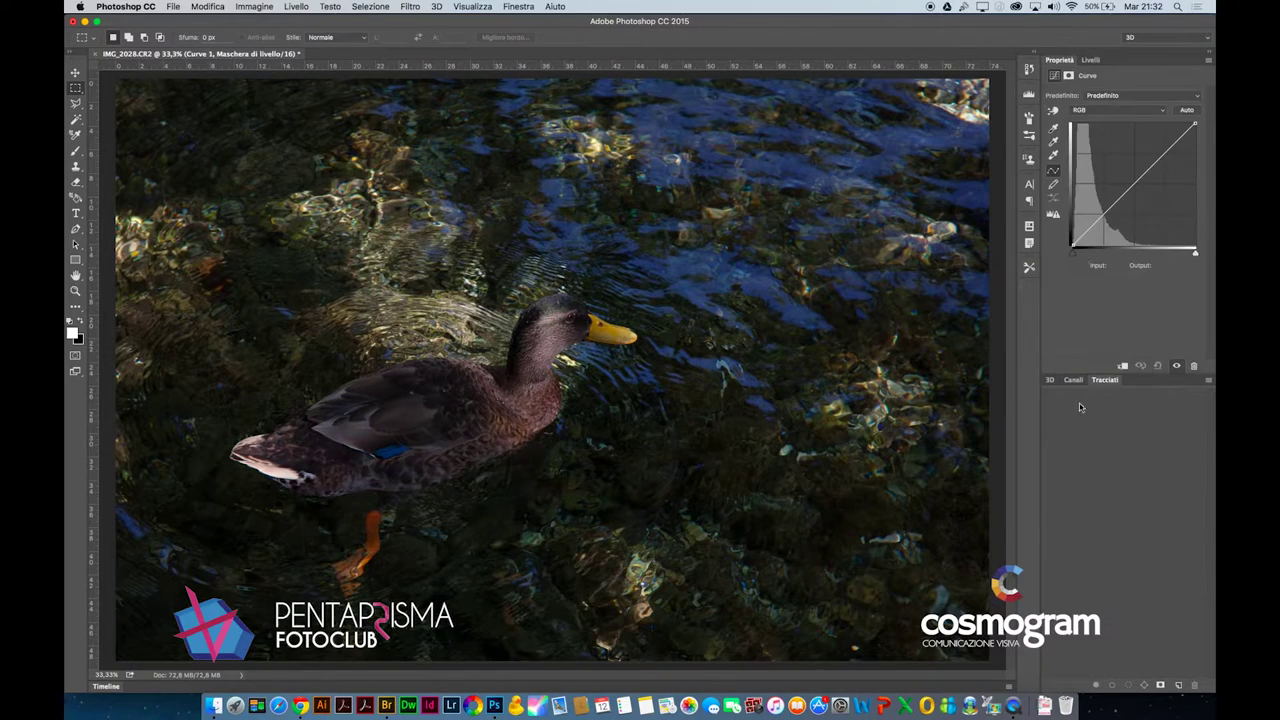
left_click_drag(1138, 164, 1124, 154)
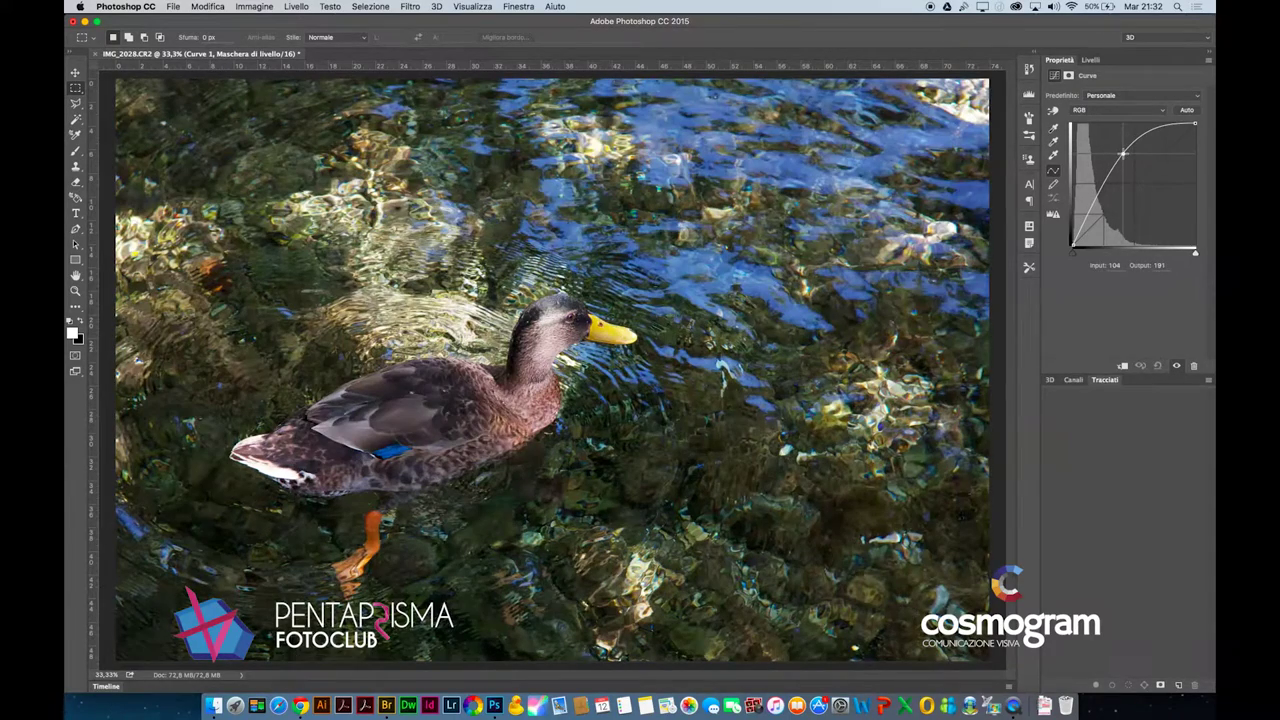
Back in the Livelli panel, select the Curve 1 layer mask
left_click(1090, 60)
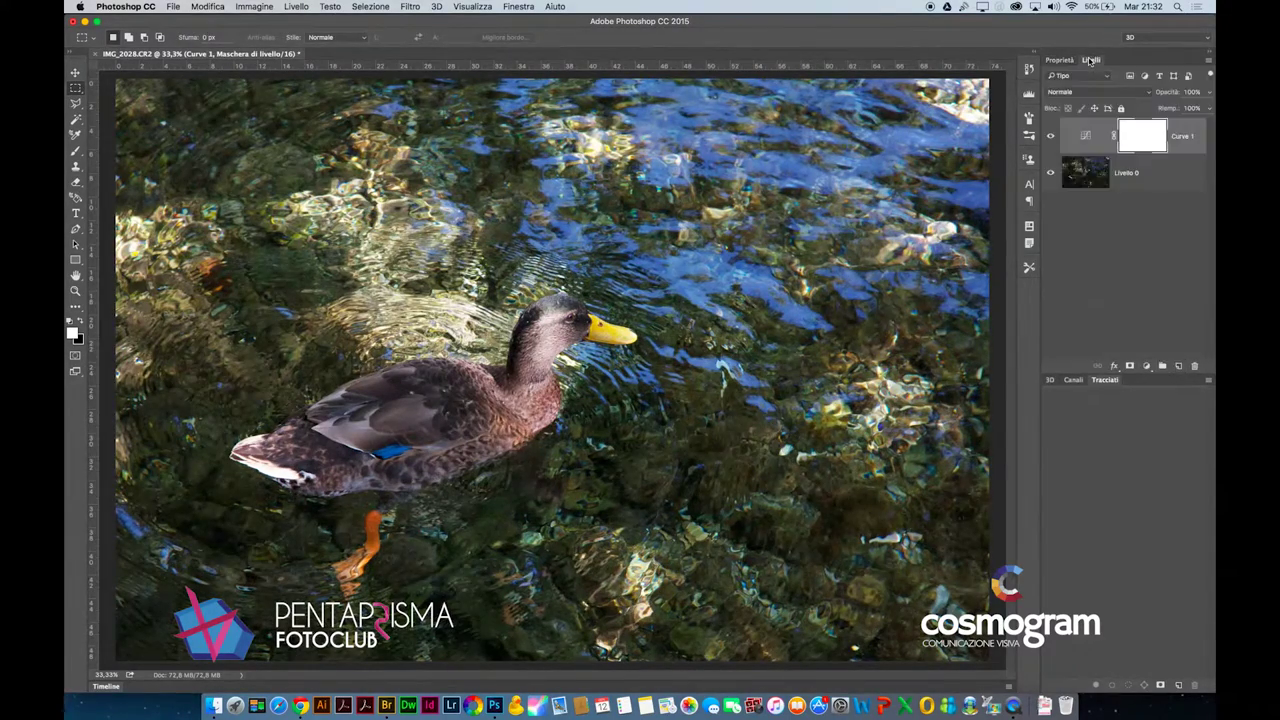
left_click(1085, 137)
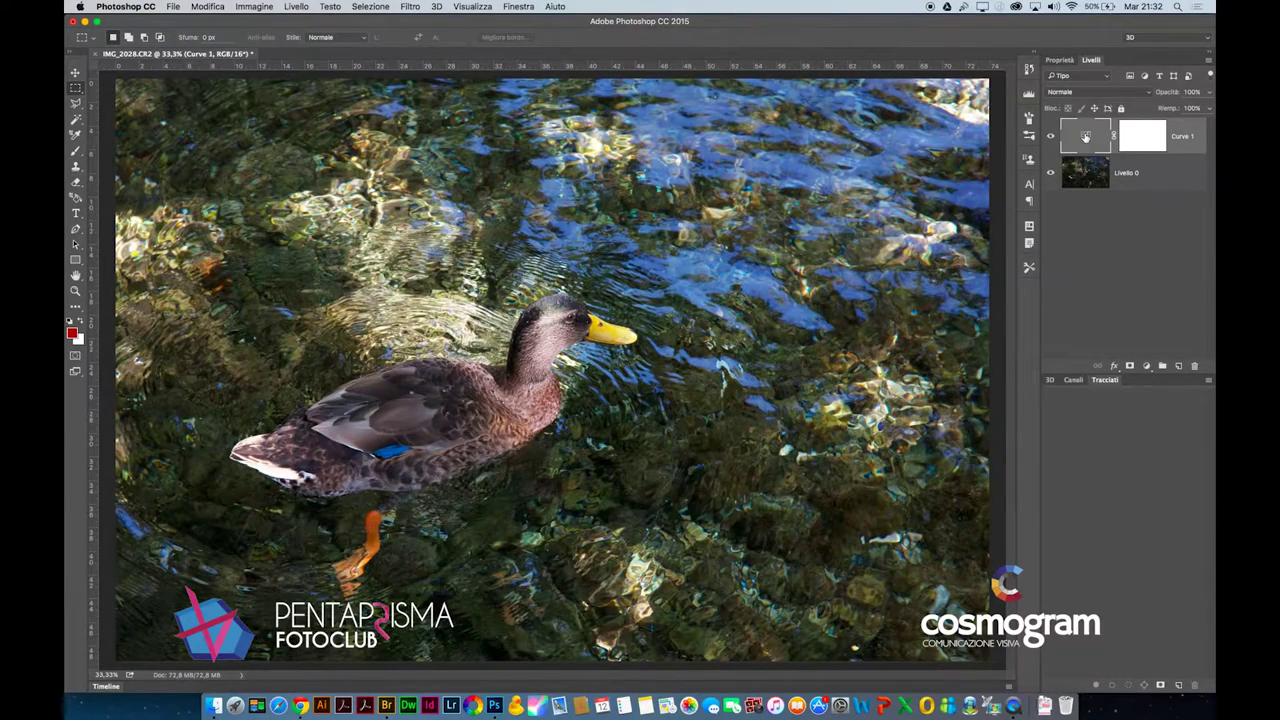
left_click(1153, 134)
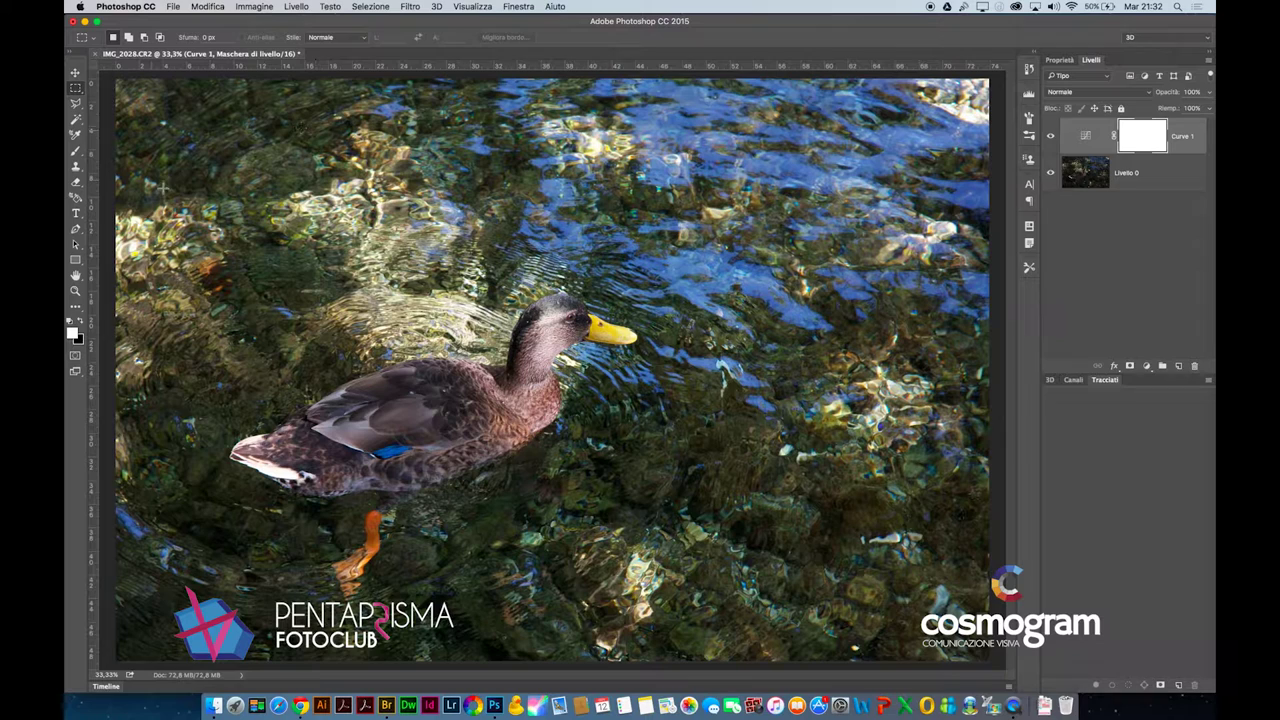
Paint the duck in black at 58% opacity on the Curve 1 mask with a smaller brush
key("b")
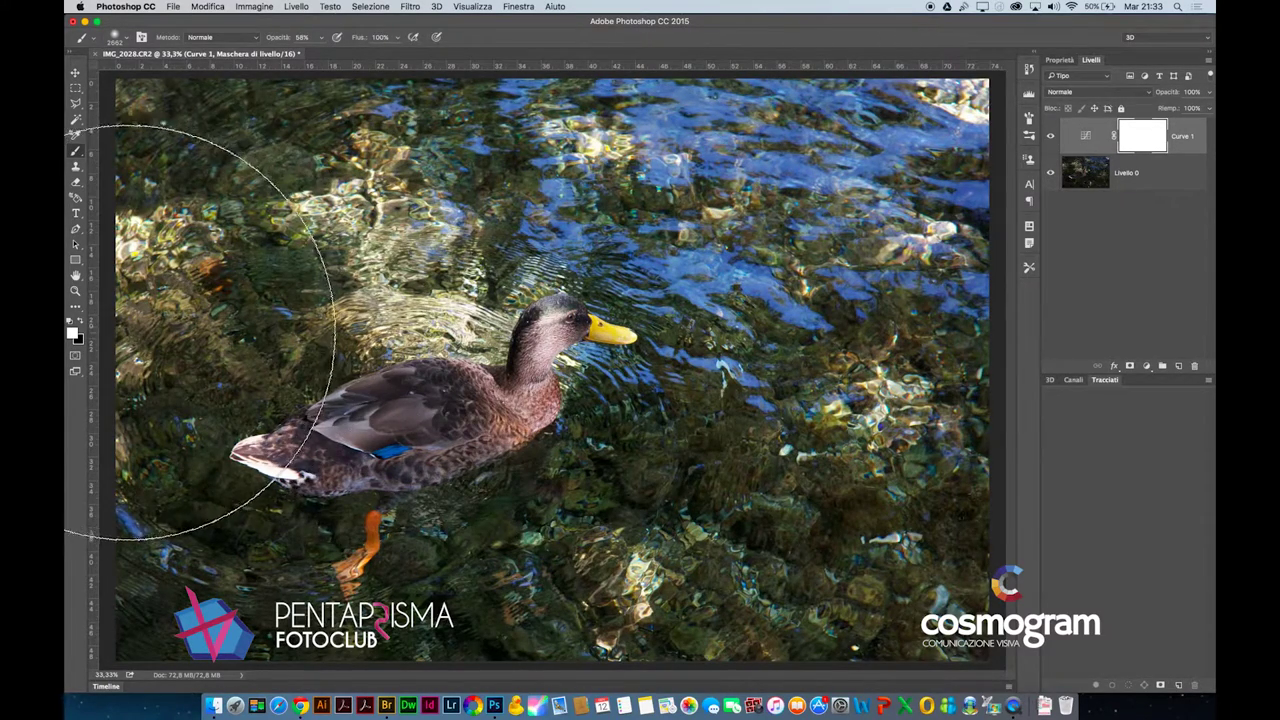
left_click(80, 325)
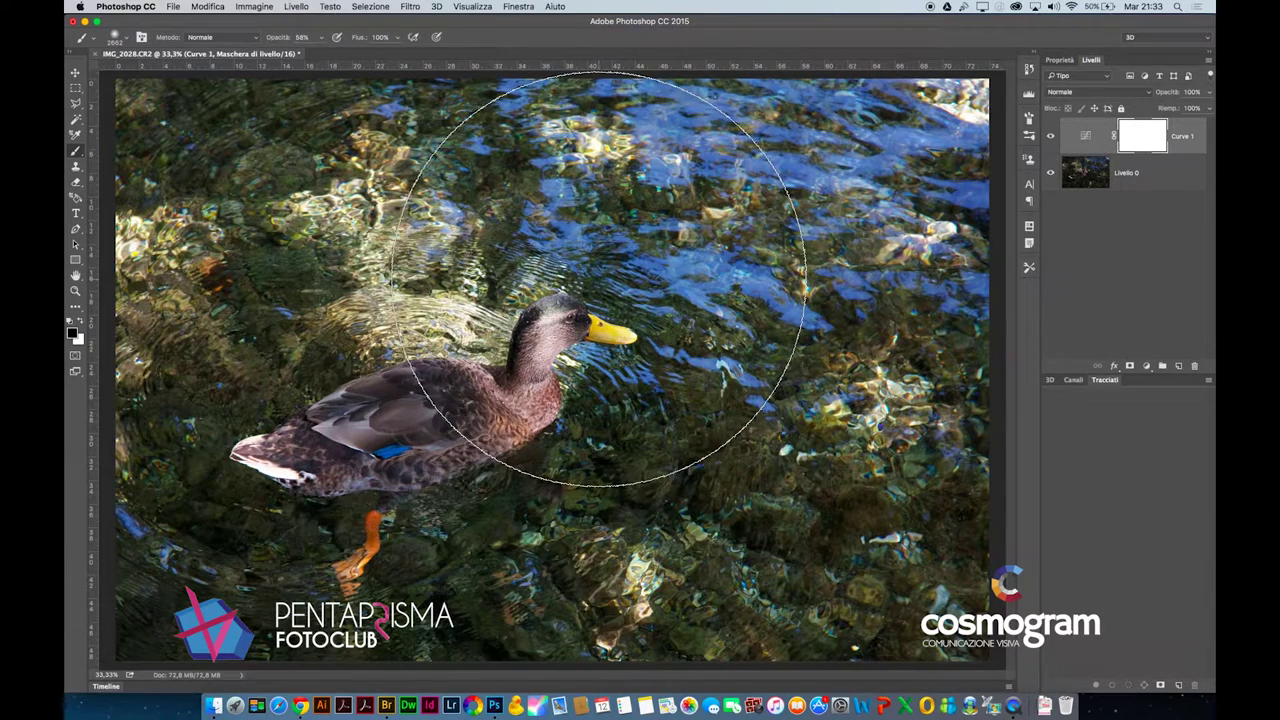
right_click(674, 268)
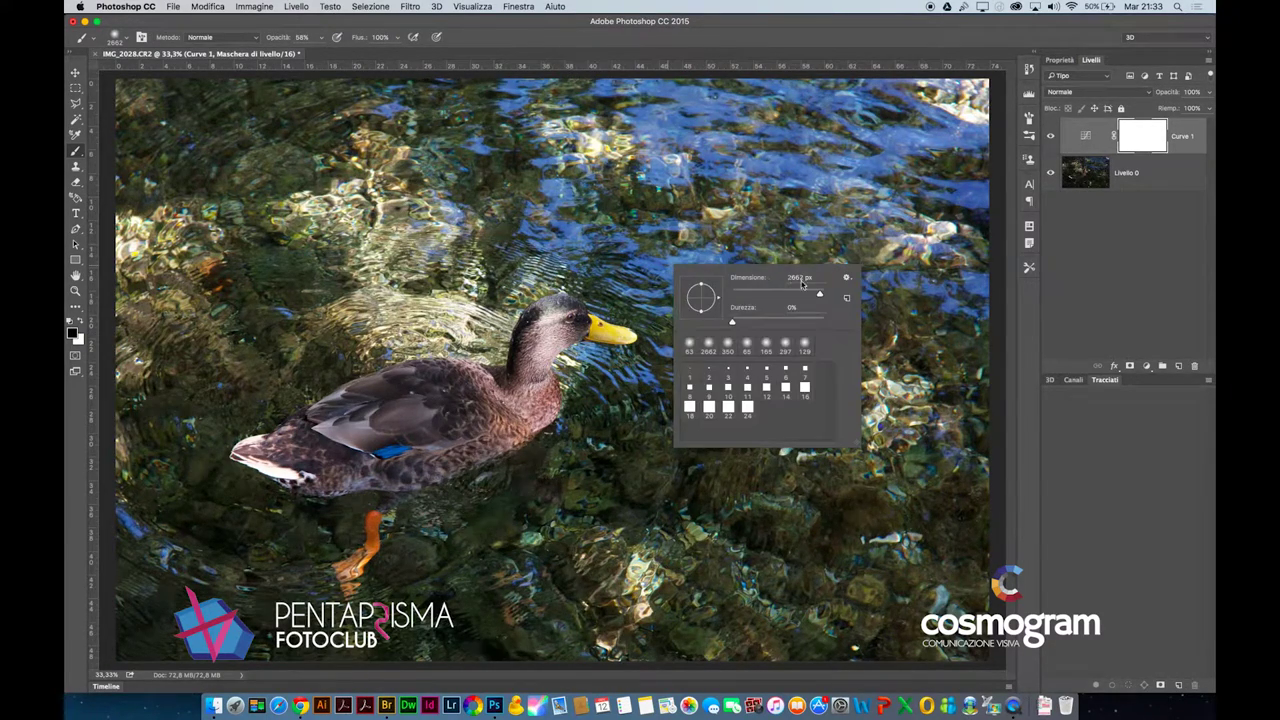
mouse_move(817, 297)
left_mouse_down()
mouse_move(765, 298)
mouse_move(809, 296)
left_mouse_up()
key("Return")
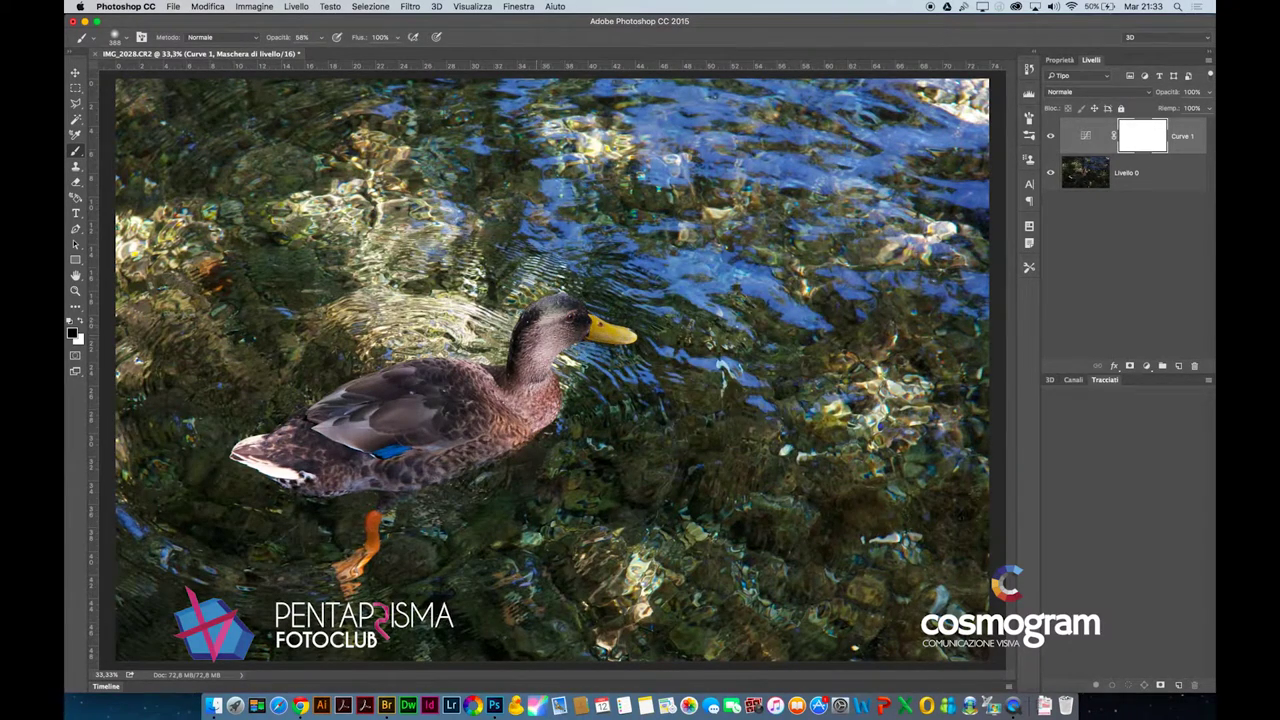
mouse_move(522, 380)
left_mouse_down()
mouse_move(390, 466)
mouse_move(322, 430)
mouse_move(485, 375)
mouse_move(520, 345)
mouse_move(602, 316)
mouse_move(522, 338)
mouse_move(450, 405)
mouse_move(390, 412)
mouse_move(295, 455)
mouse_move(460, 462)
mouse_move(536, 437)
mouse_move(515, 372)
mouse_move(530, 320)
mouse_move(625, 322)
mouse_move(580, 305)
mouse_move(466, 444)
mouse_move(400, 470)
mouse_move(350, 580)
left_mouse_up()
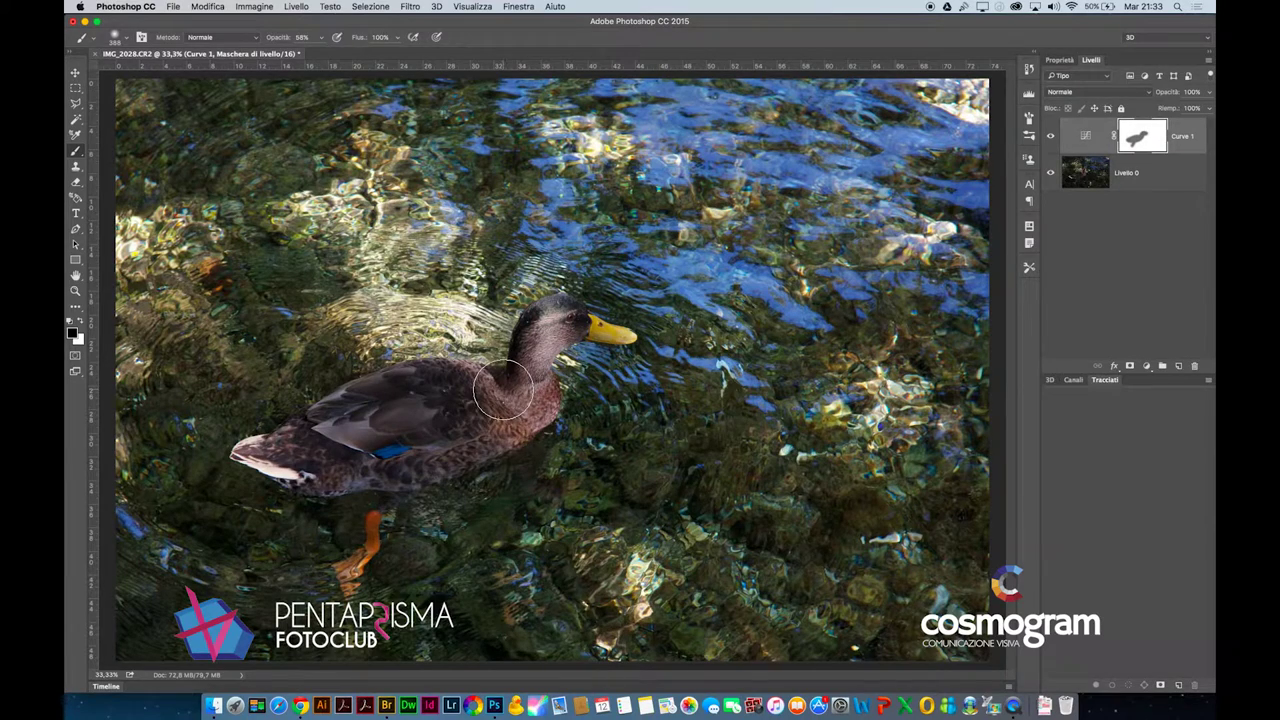
Paint the duck solid black at 100% opacity, toggle the mask to compare, then view the mask alone
left_click(321, 38)
mouse_move(321, 55)
left_mouse_down()
mouse_move(340, 56)
mouse_move(622, 340)
mouse_move(552, 330)
mouse_move(530, 348)
mouse_move(495, 435)
mouse_move(420, 458)
mouse_move(300, 468)
mouse_move(280, 455)
mouse_move(356, 405)
mouse_move(510, 375)
mouse_move(525, 385)
mouse_move(440, 435)
mouse_move(357, 451)
mouse_move(357, 465)
left_mouse_up()
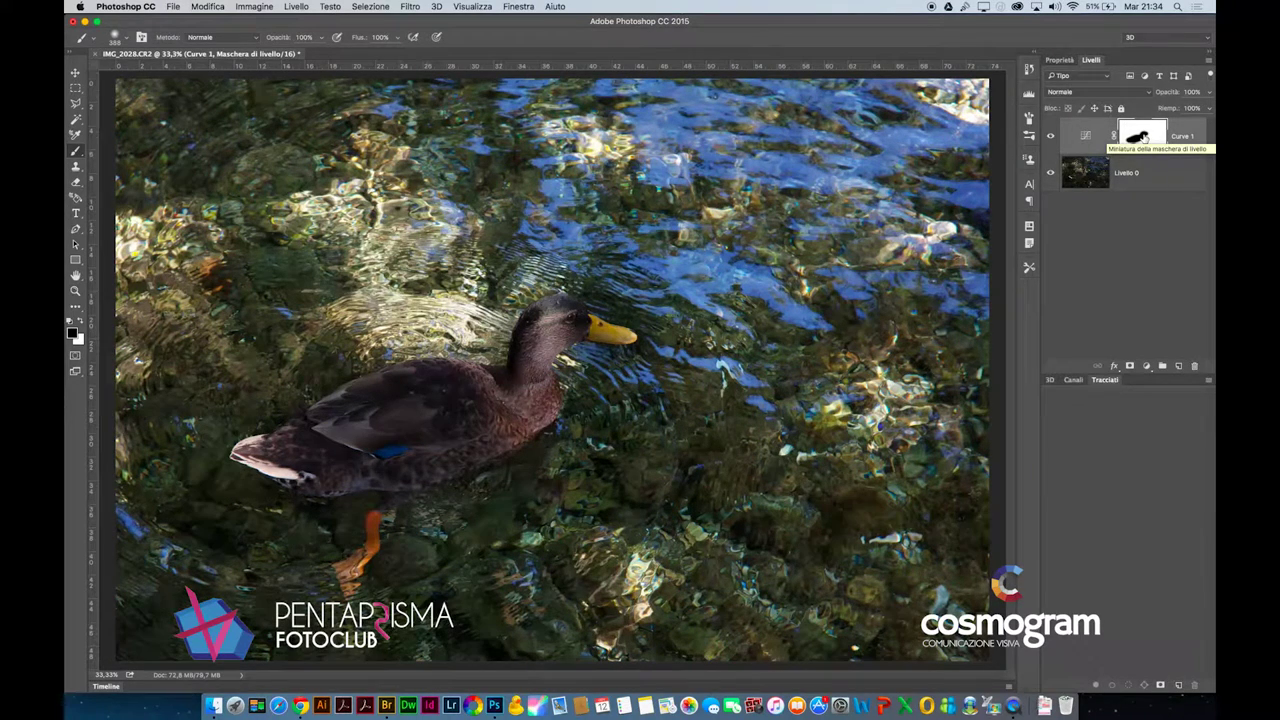
left_click(1143, 138, "shift")
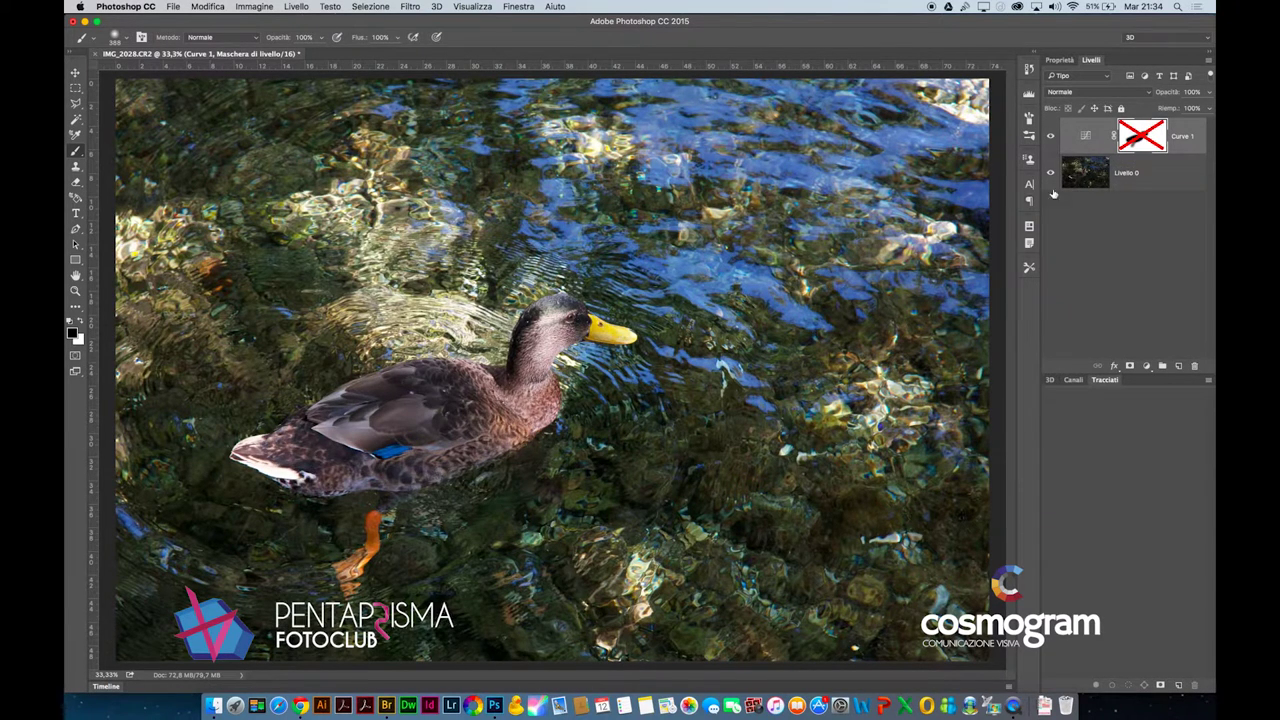
left_click(1135, 140, "shift")
left_click(1135, 140, "shift")
left_click(1135, 140, "shift")
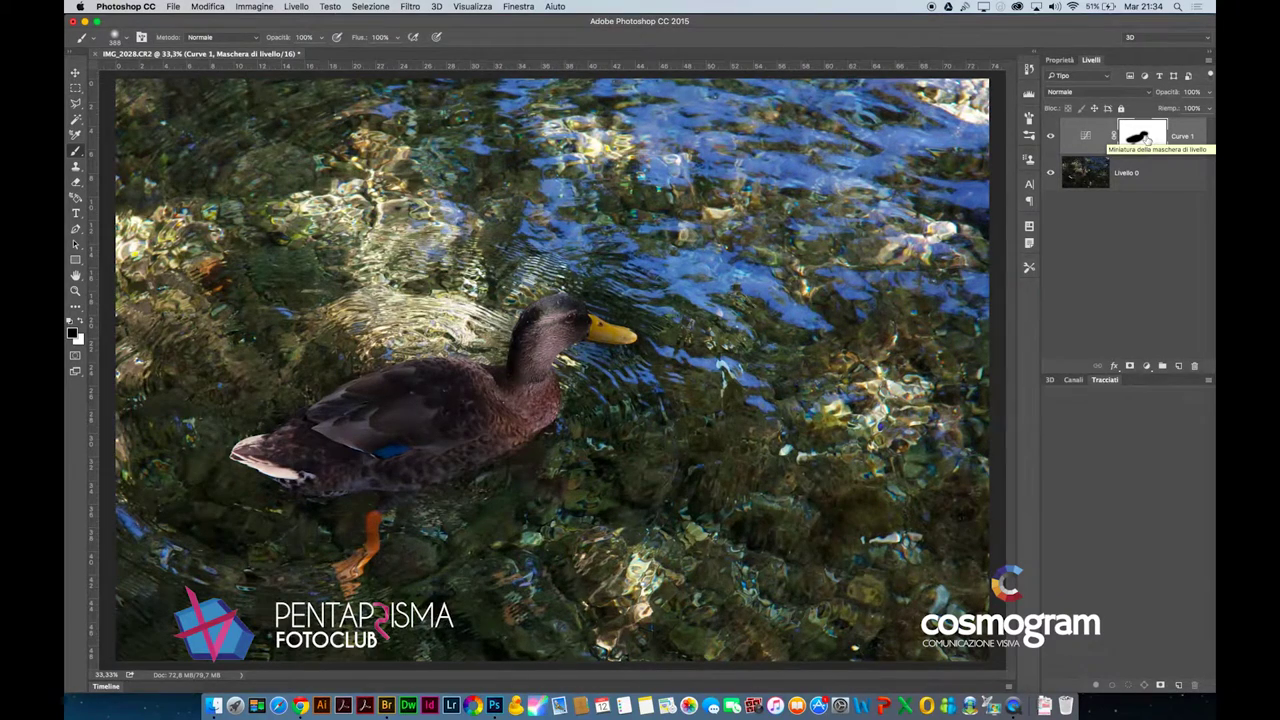
left_click(1147, 140, "alt")
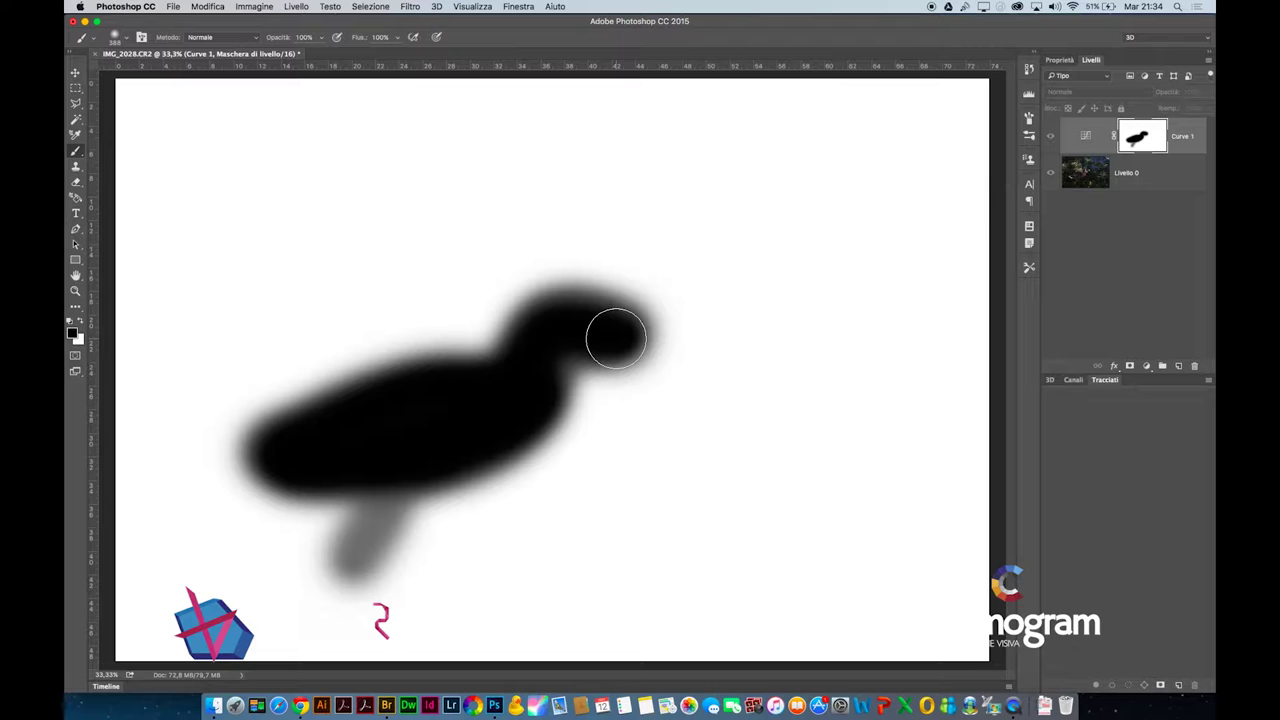
Paint a long black stroke down the right-side water and compare the photo with the mask toggled
mouse_move(880, 134)
left_mouse_down()
mouse_move(734, 166)
mouse_move(817, 191)
mouse_move(975, 195)
mouse_move(811, 374)
mouse_move(831, 480)
mouse_move(869, 560)
mouse_move(868, 618)
left_mouse_up()
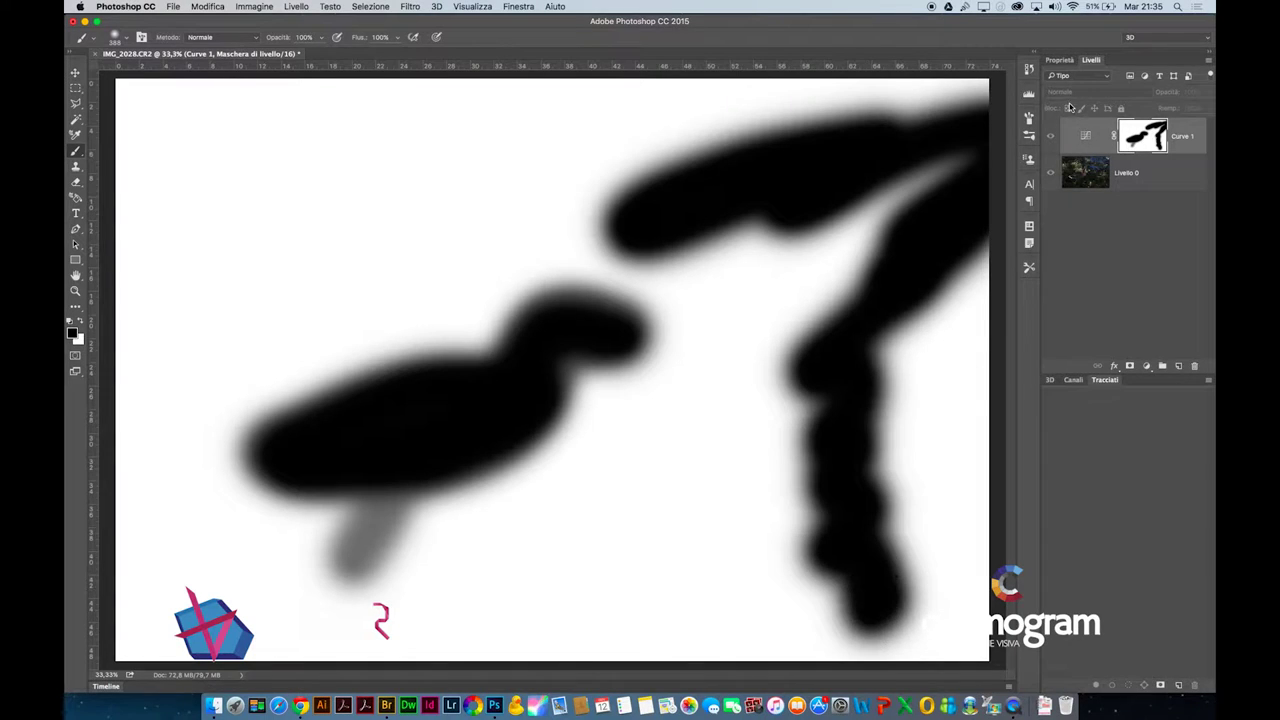
left_click(1087, 136)
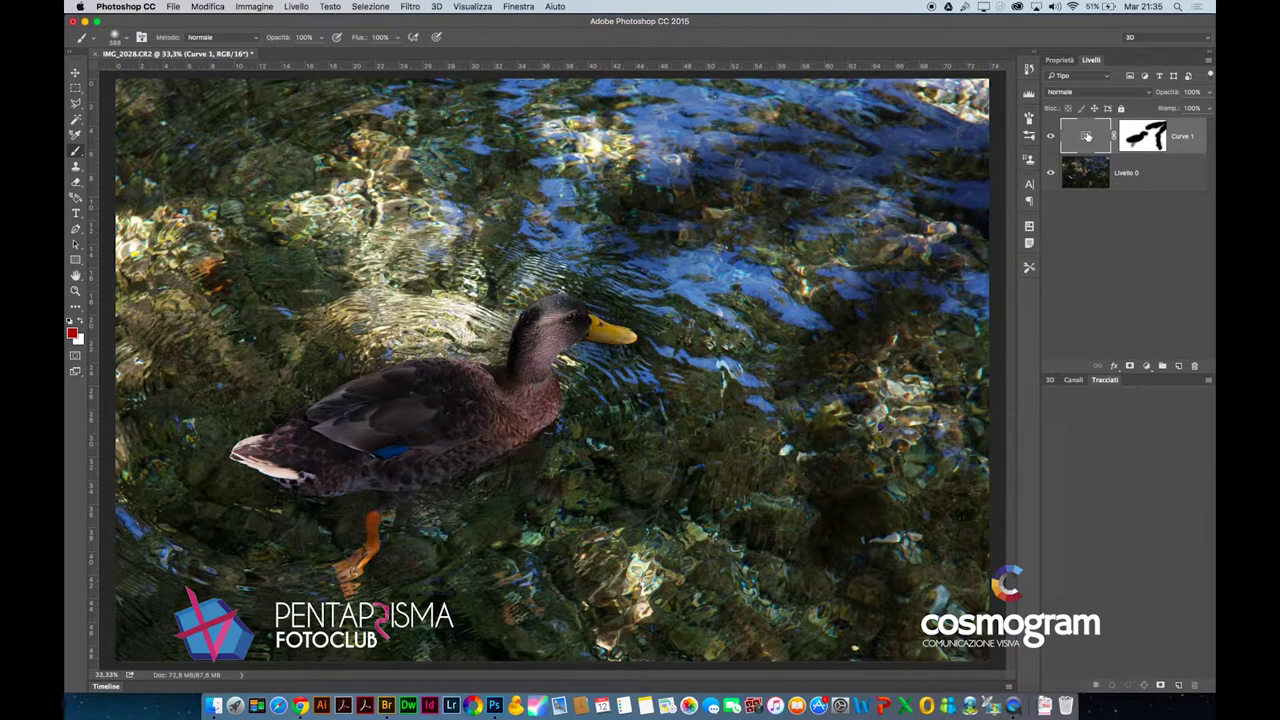
left_click(1143, 136, "shift")
left_click(1143, 136, "shift")
left_click(1143, 136, "shift")
Apply a 141,3-pixel Gaussian Blur (Controllo sfocatura) to the Curves 1 mask
left_click(1143, 136)
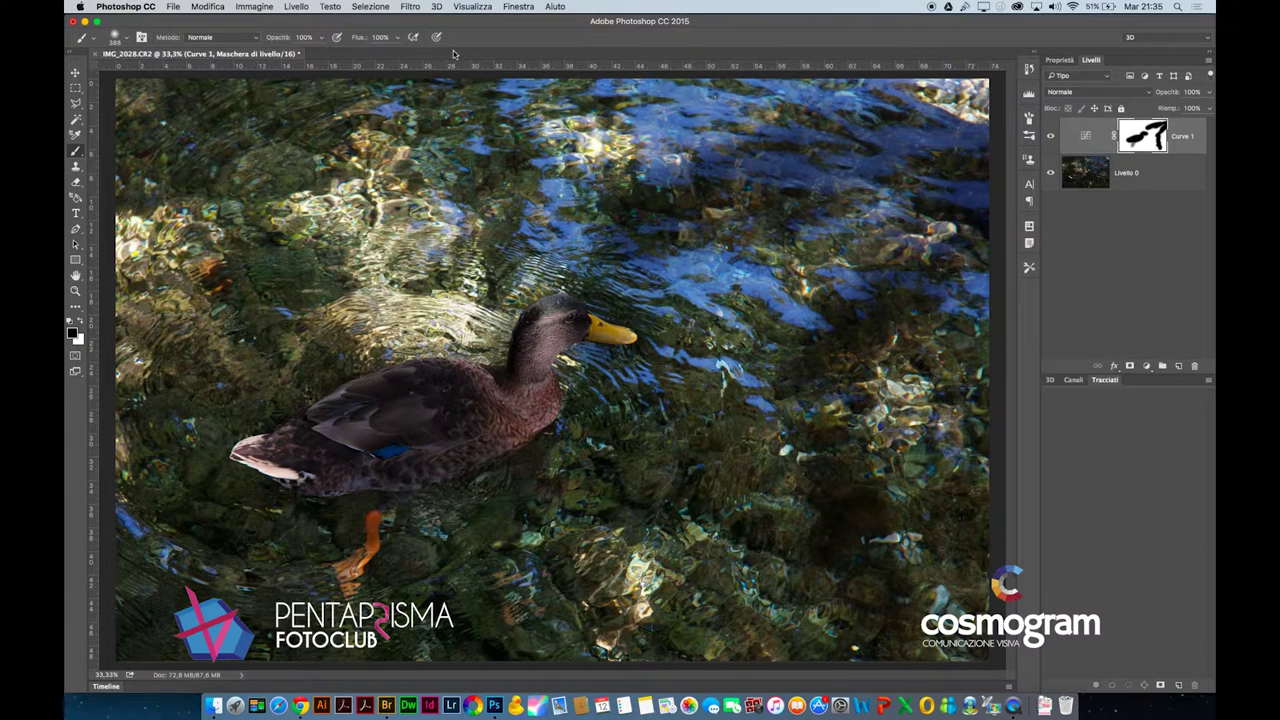
left_click(410, 7)
mouse_move(427, 218)
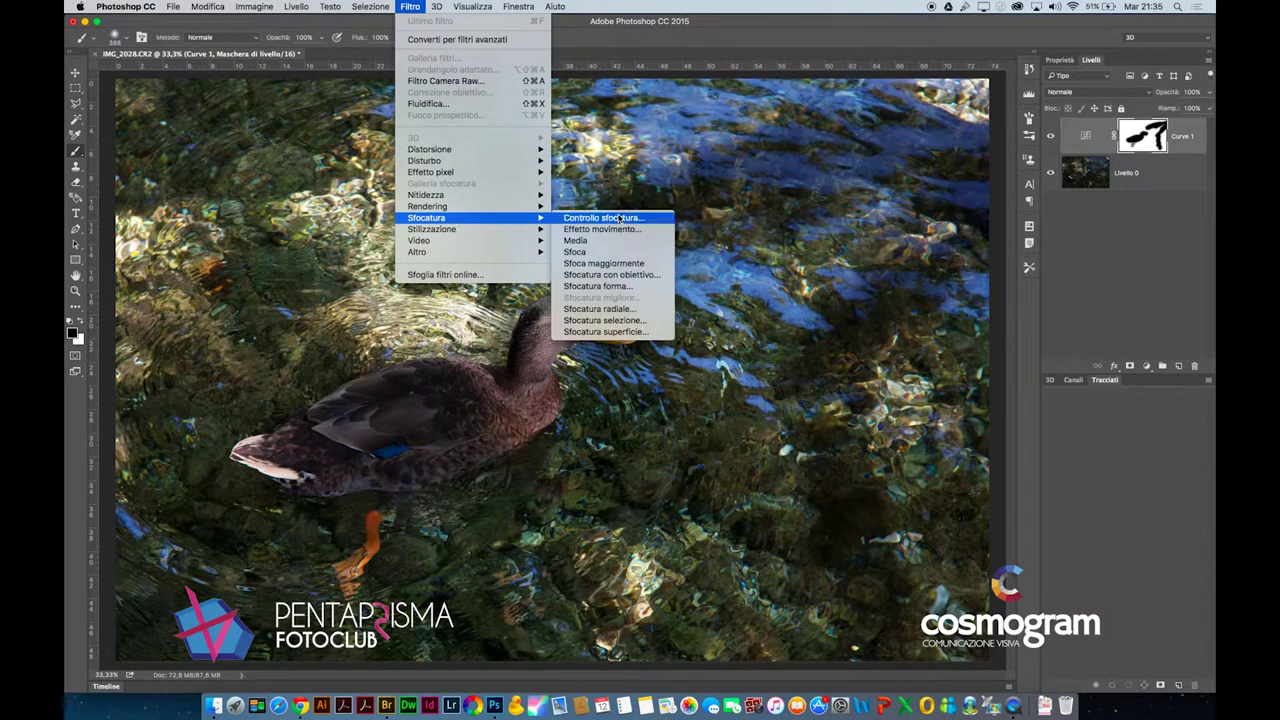
left_click(619, 233)
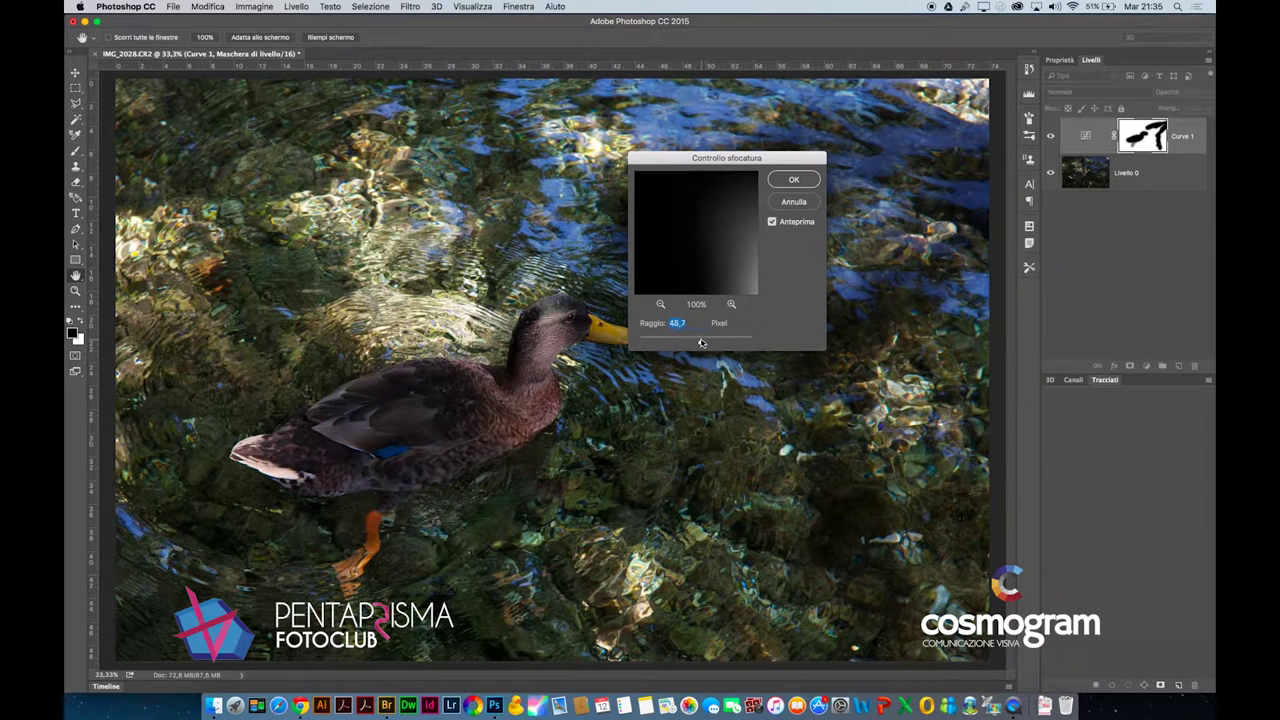
left_click_drag(679, 244, 703, 248)
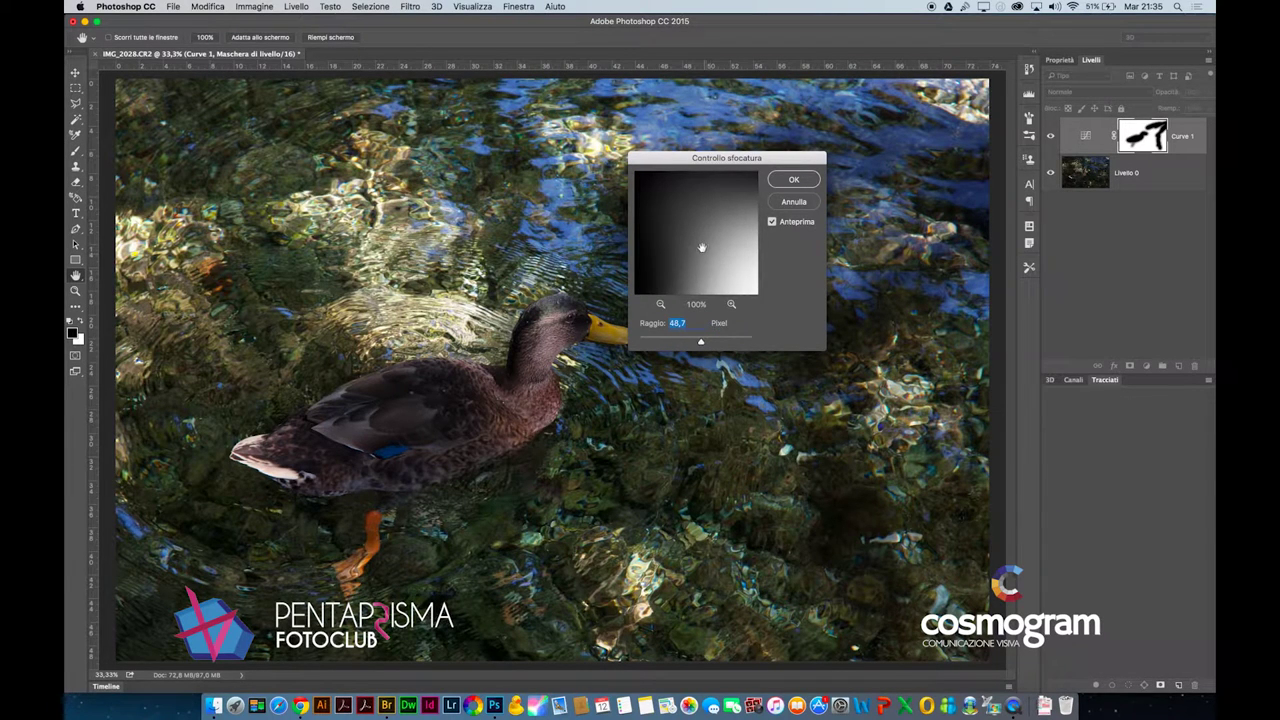
left_click(721, 342)
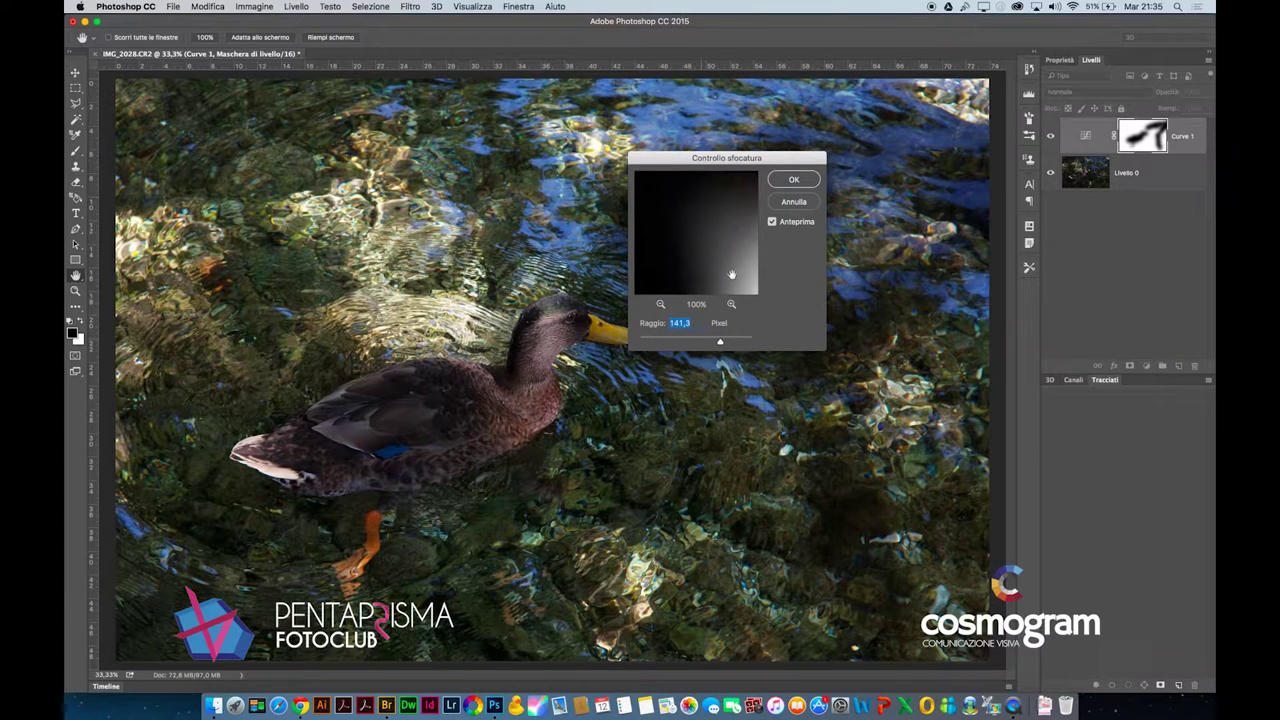
left_click(795, 180)
Toggle the blurred Curves 1 mask off and on to compare the softened effect
key("b")
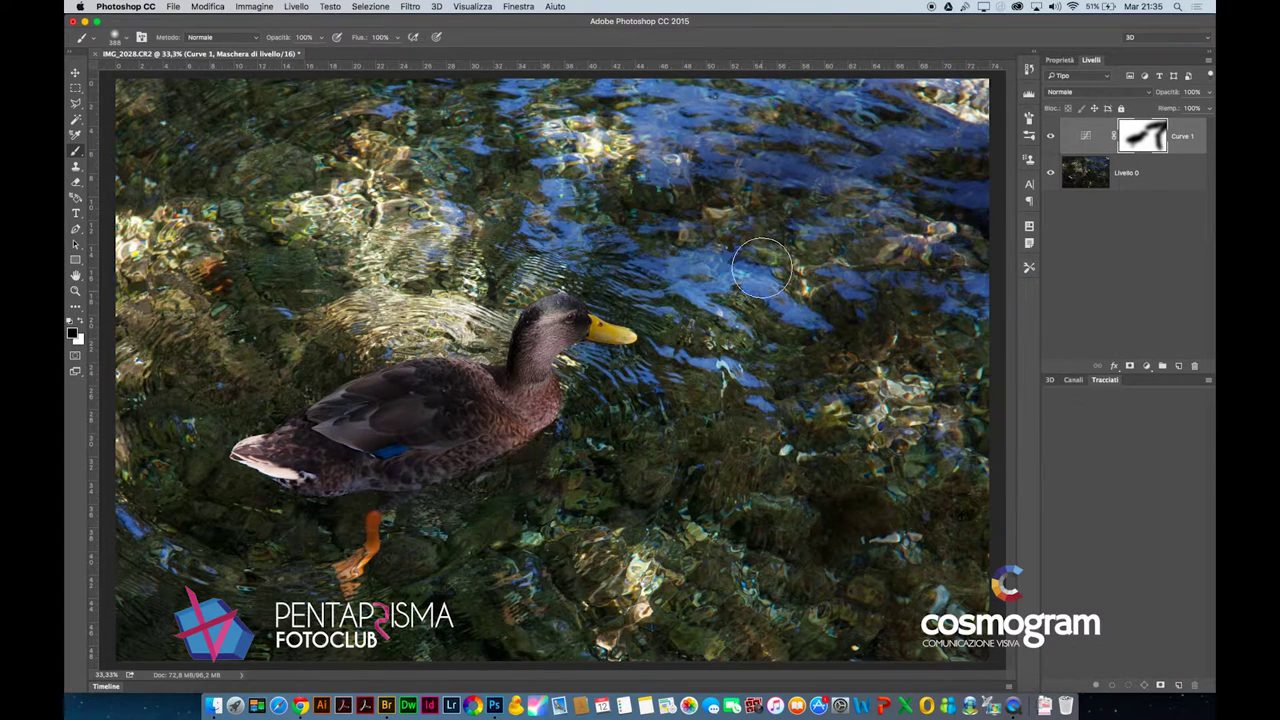
left_click(1155, 138, "shift")
left_click(1157, 139, "shift")
left_click(1157, 138, "shift")
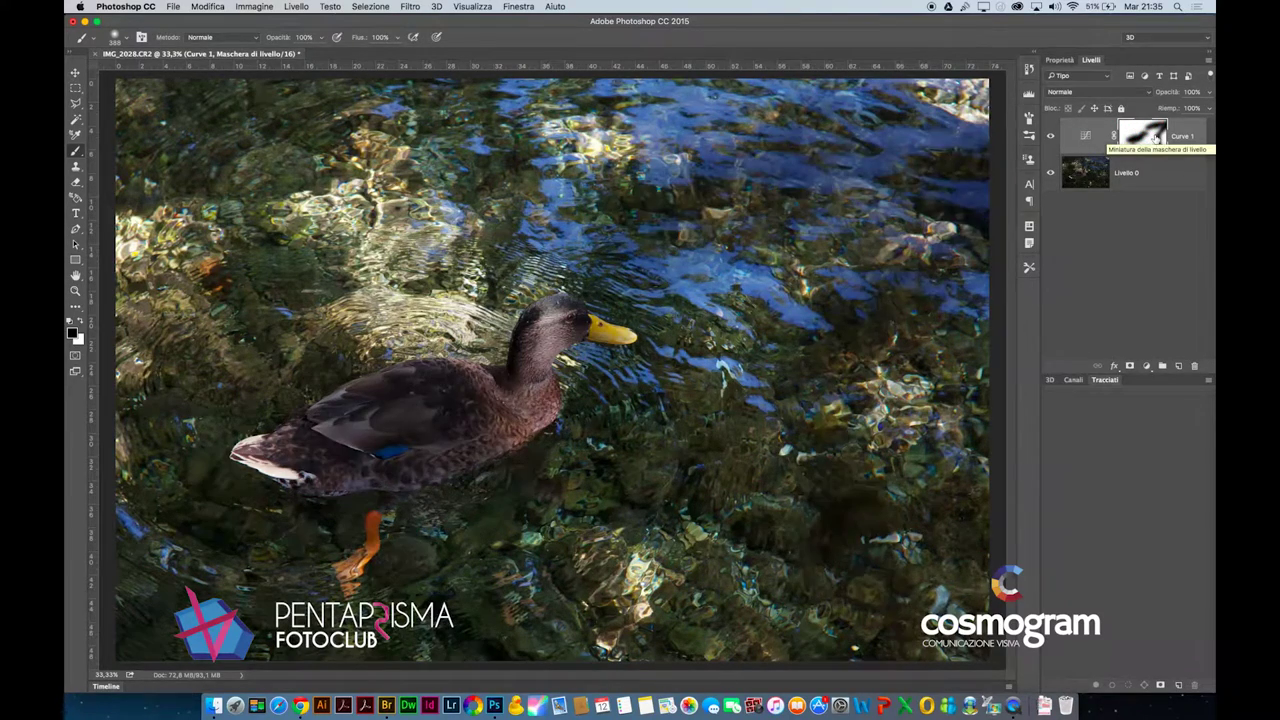
Re-enable the Curves 1 mask, view it alone, then load it as a selection
left_click(1157, 138, "shift")
left_click(1157, 138, "shift")
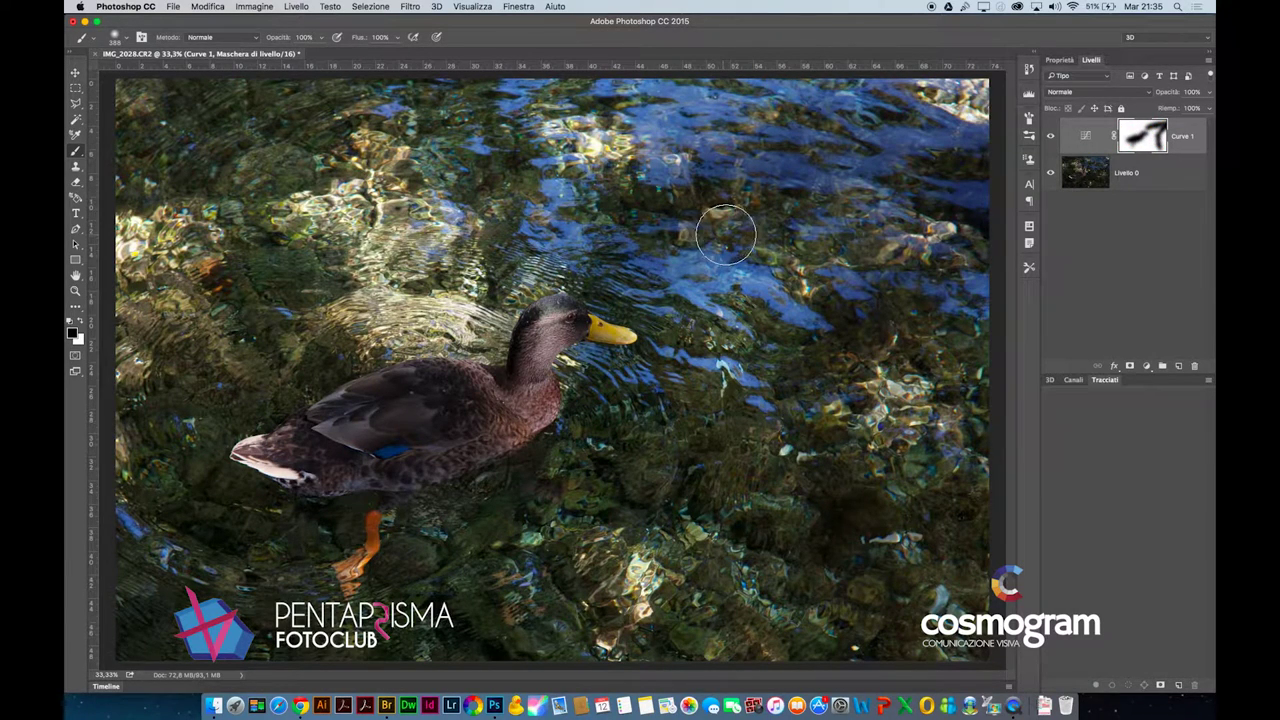
left_click(1130, 140, "alt")
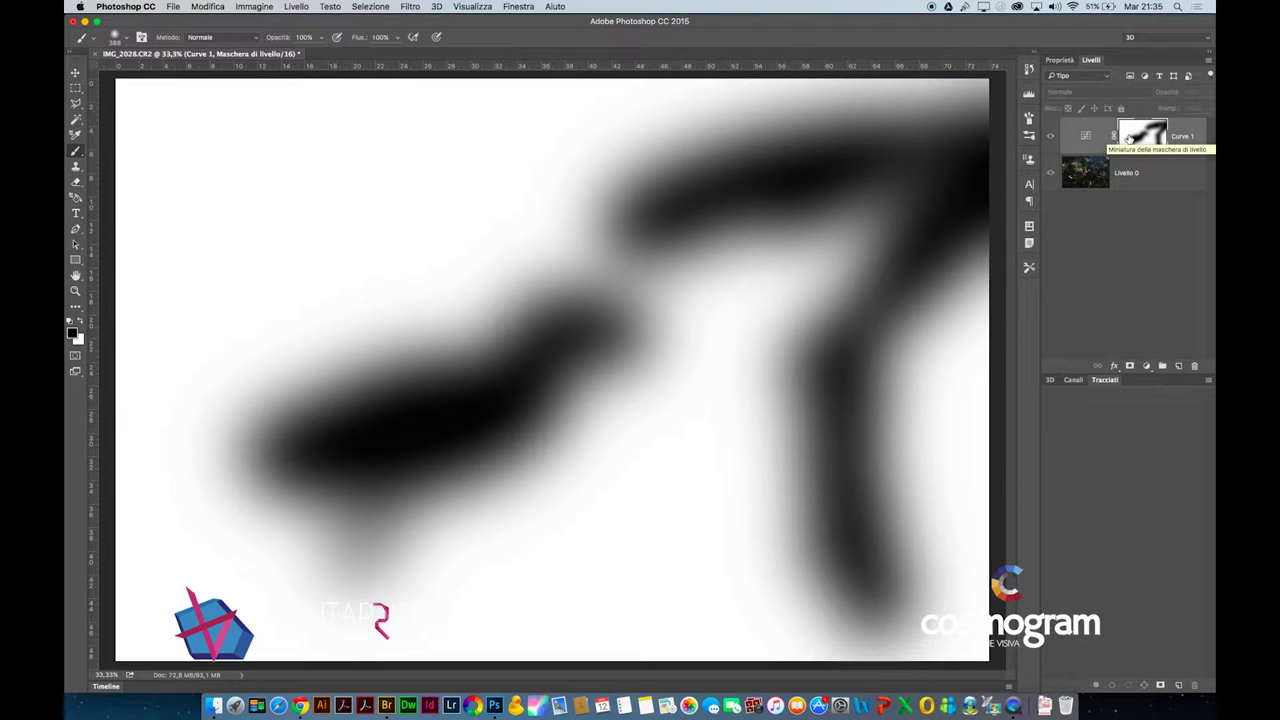
left_click(1088, 142)
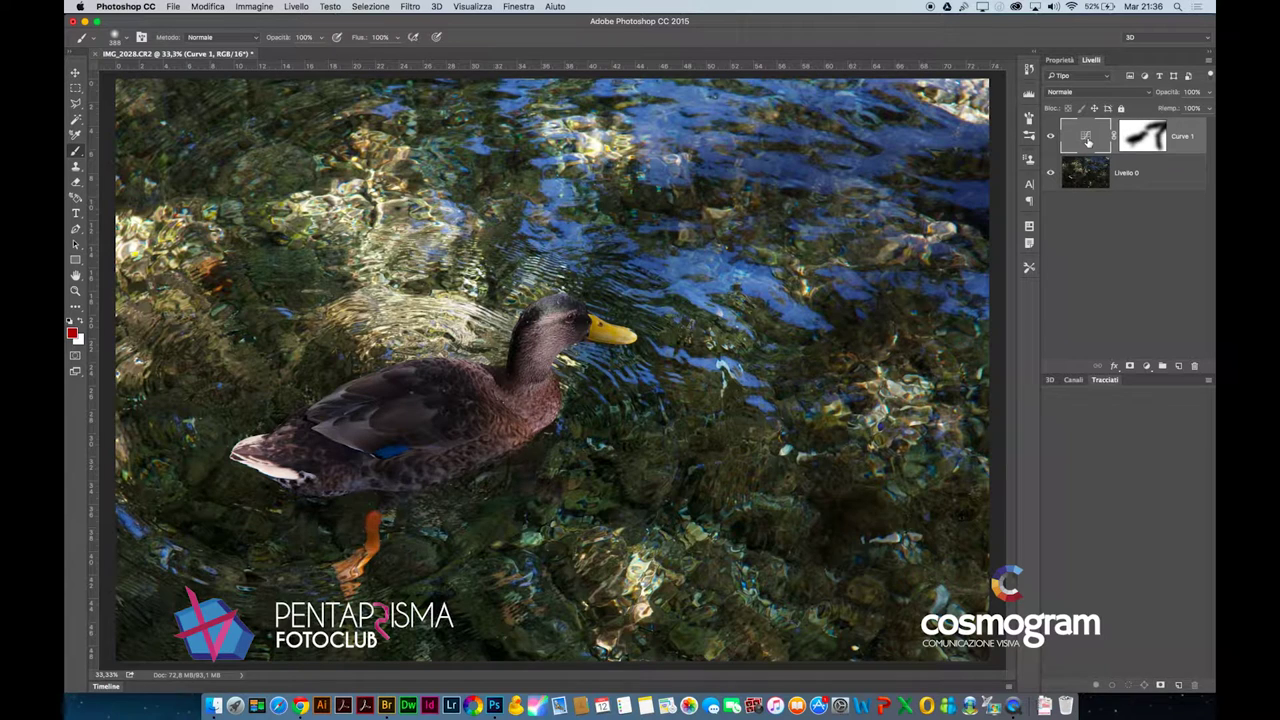
left_click(1157, 140, "super")
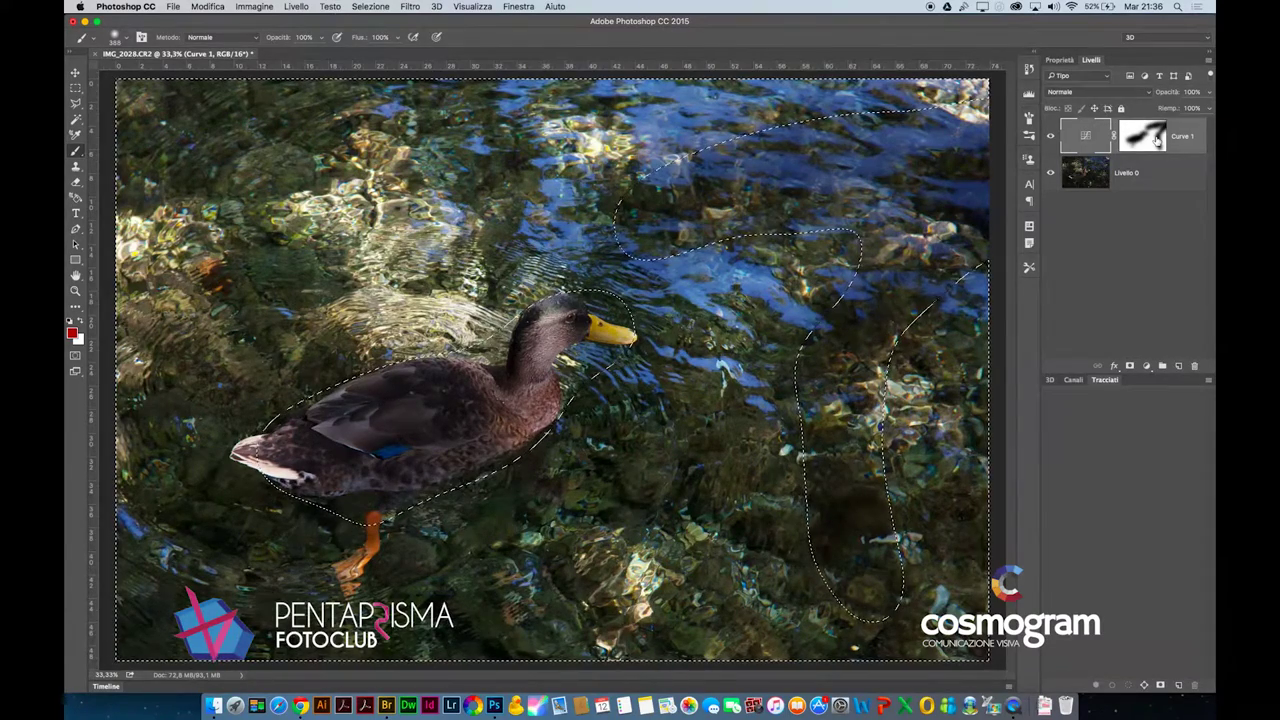
Invert the mask-based selection with Selezione > Inversa
left_click(370, 6)
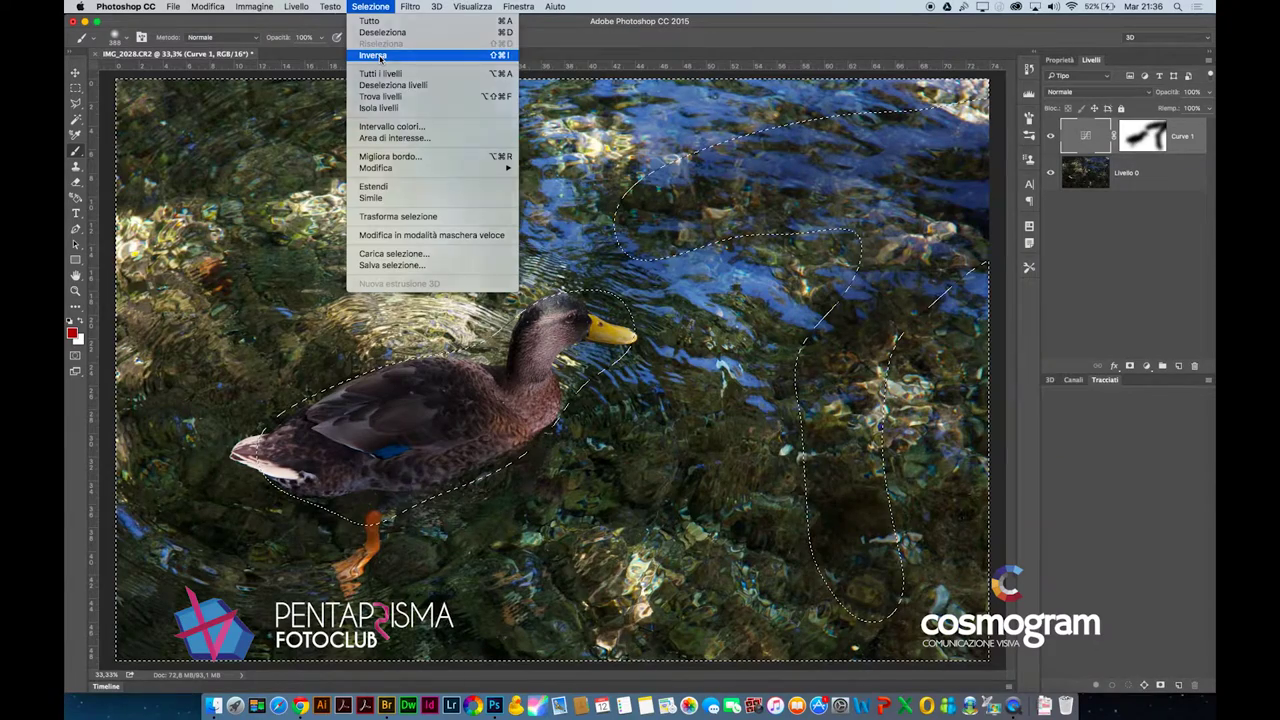
left_click(380, 57)
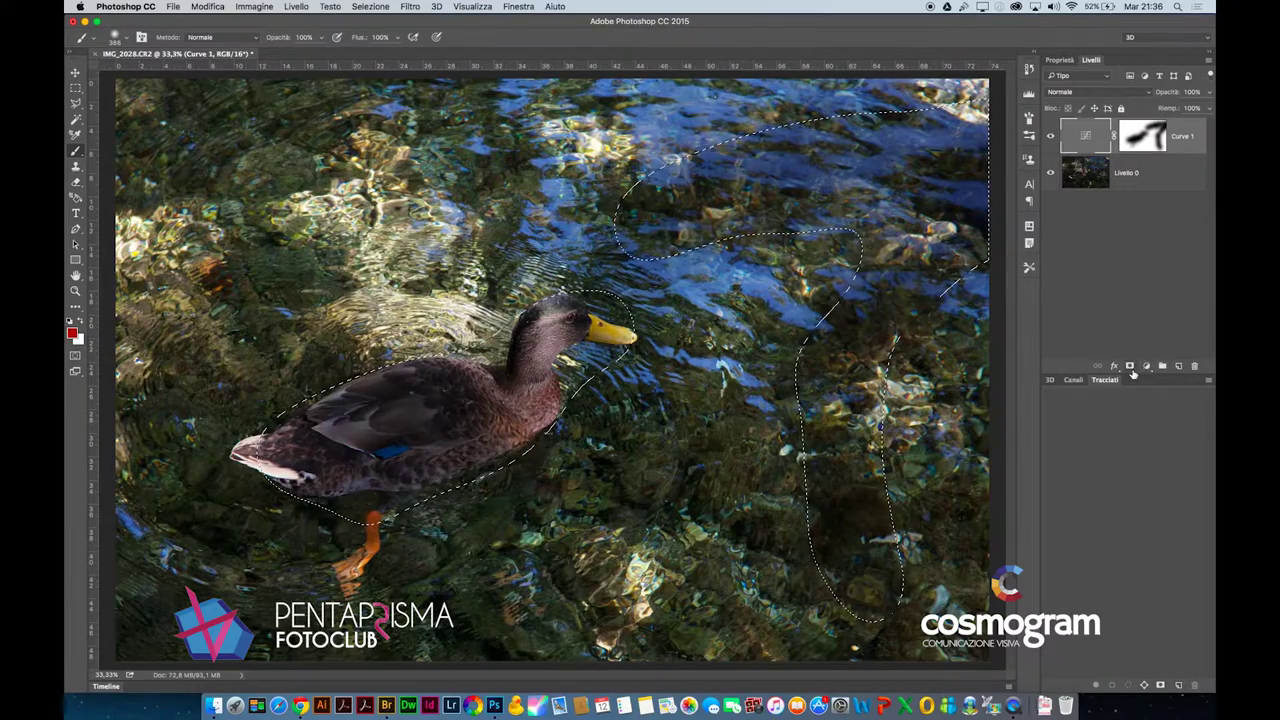
Save the current selection as a new channel, Alfa 1, and view it alone
left_click(518, 6)
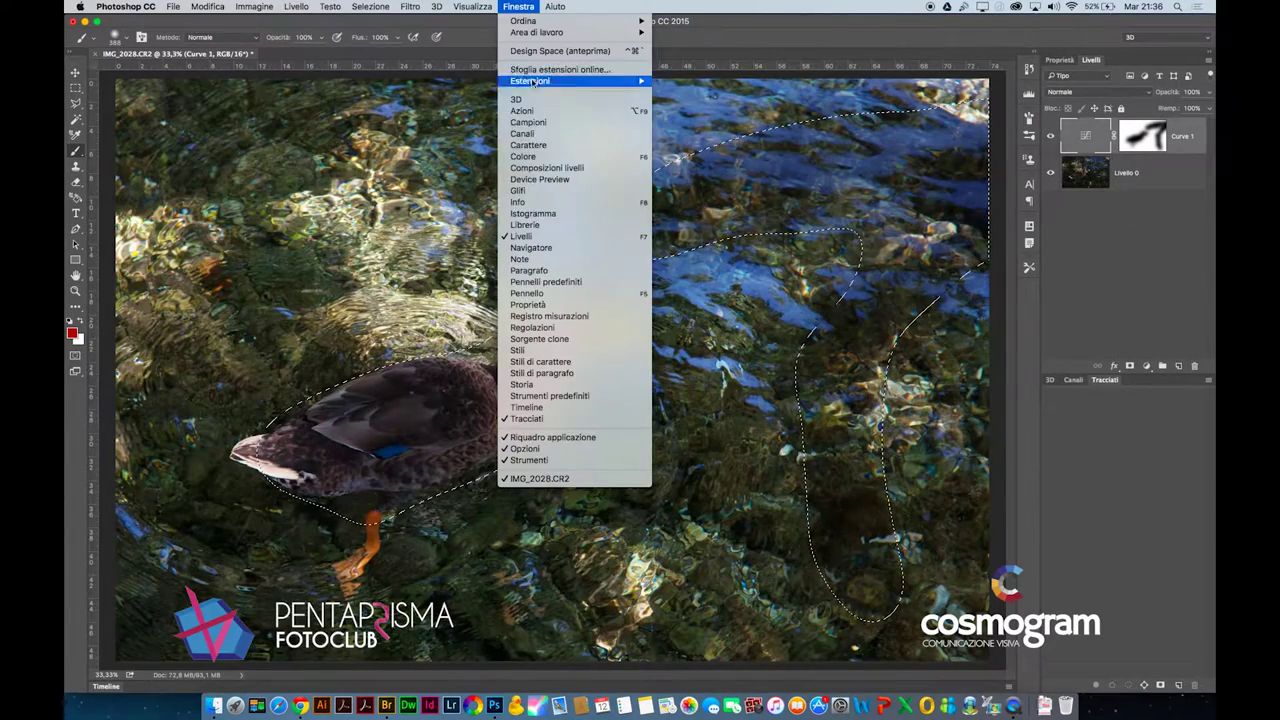
left_click(540, 133)
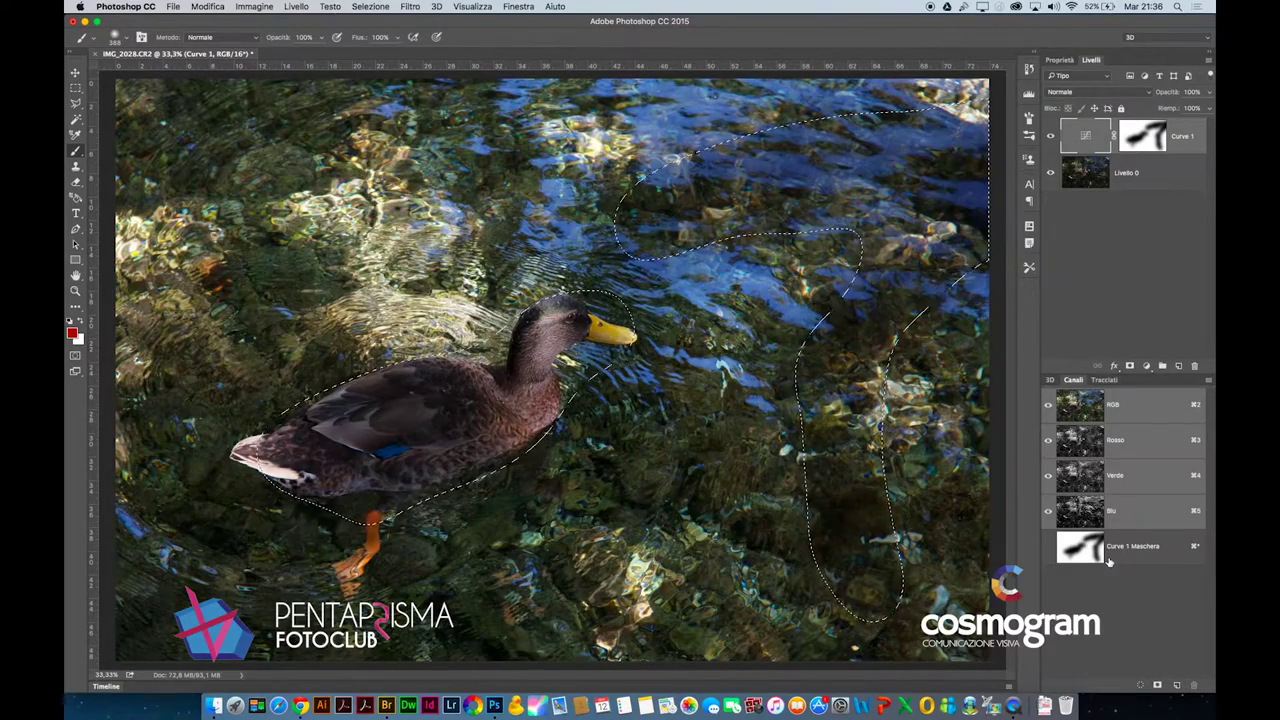
left_click(1157, 685)
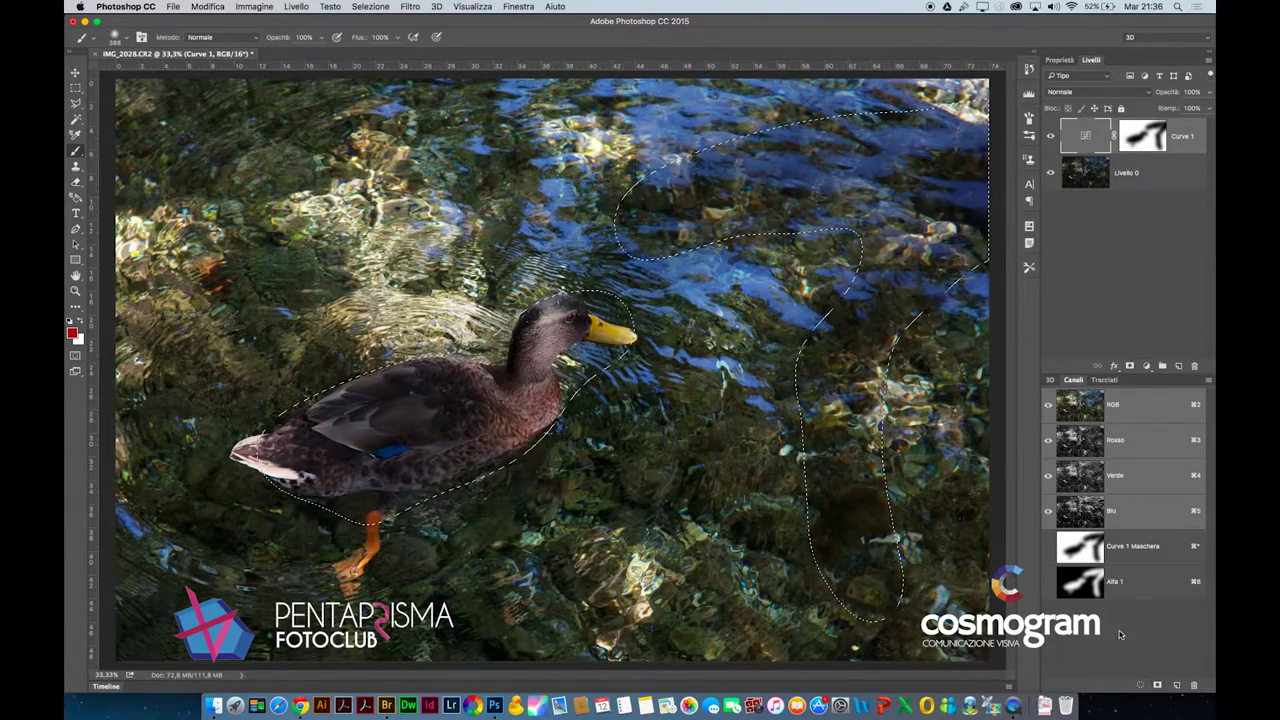
left_click(1096, 590)
Deselect, invert Alfa 1 to black strokes on white, and return to the RGB view
key("super+d")
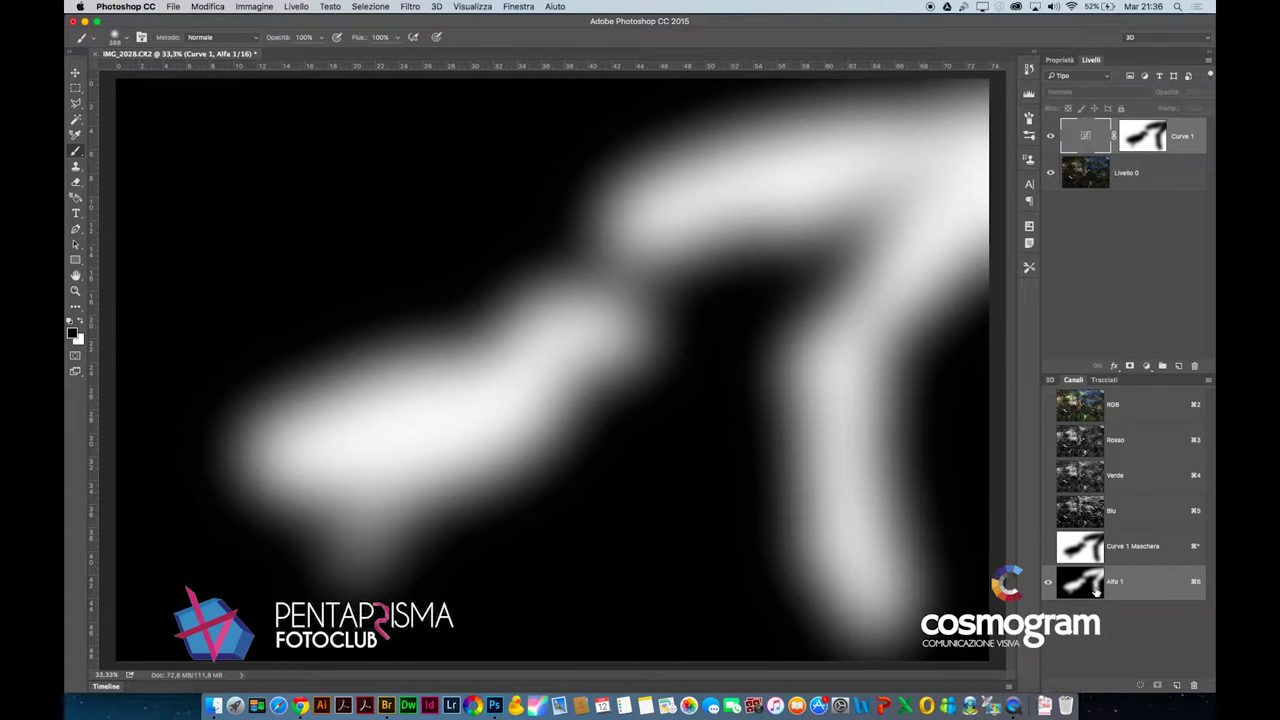
key("super+i")
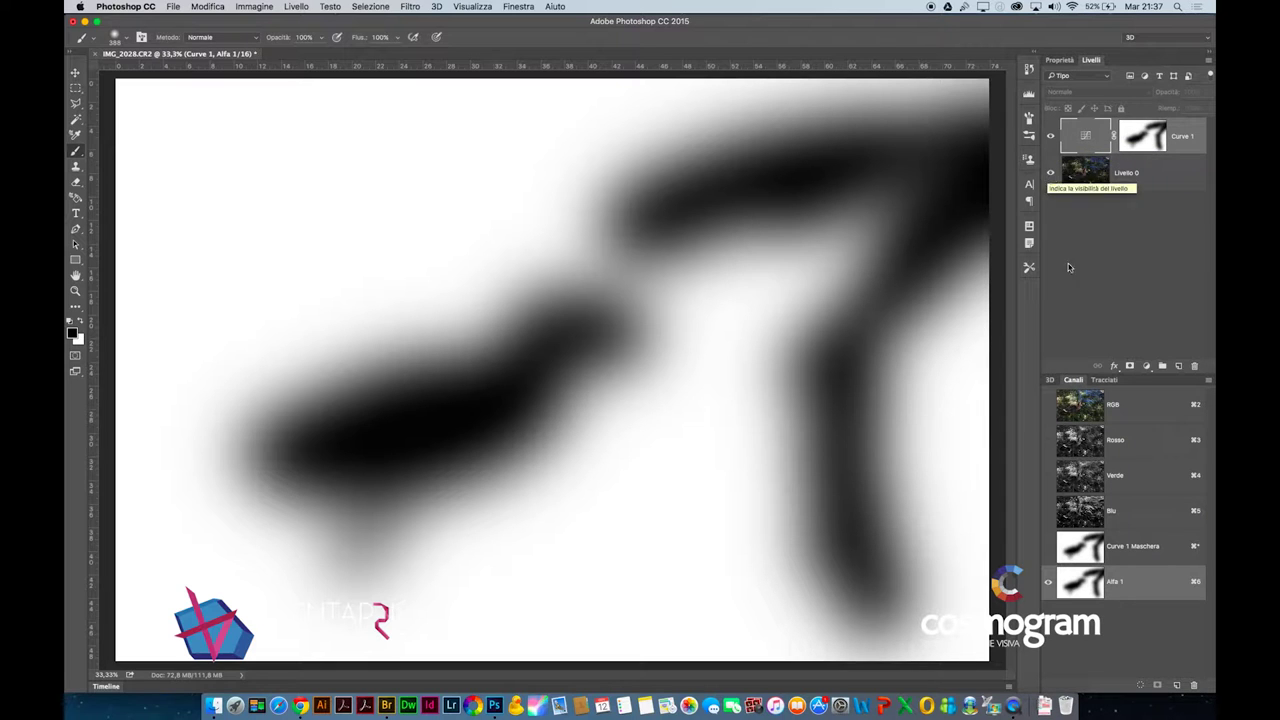
left_click(1048, 404)
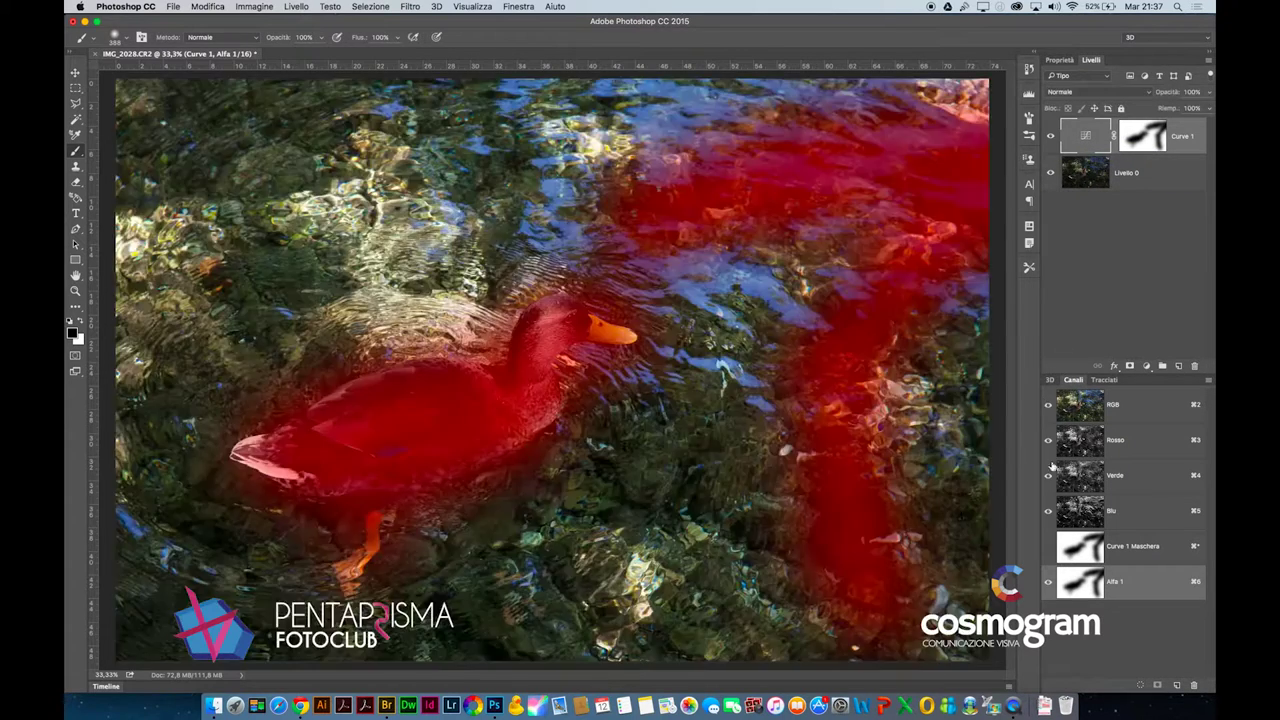
left_click(1048, 584)
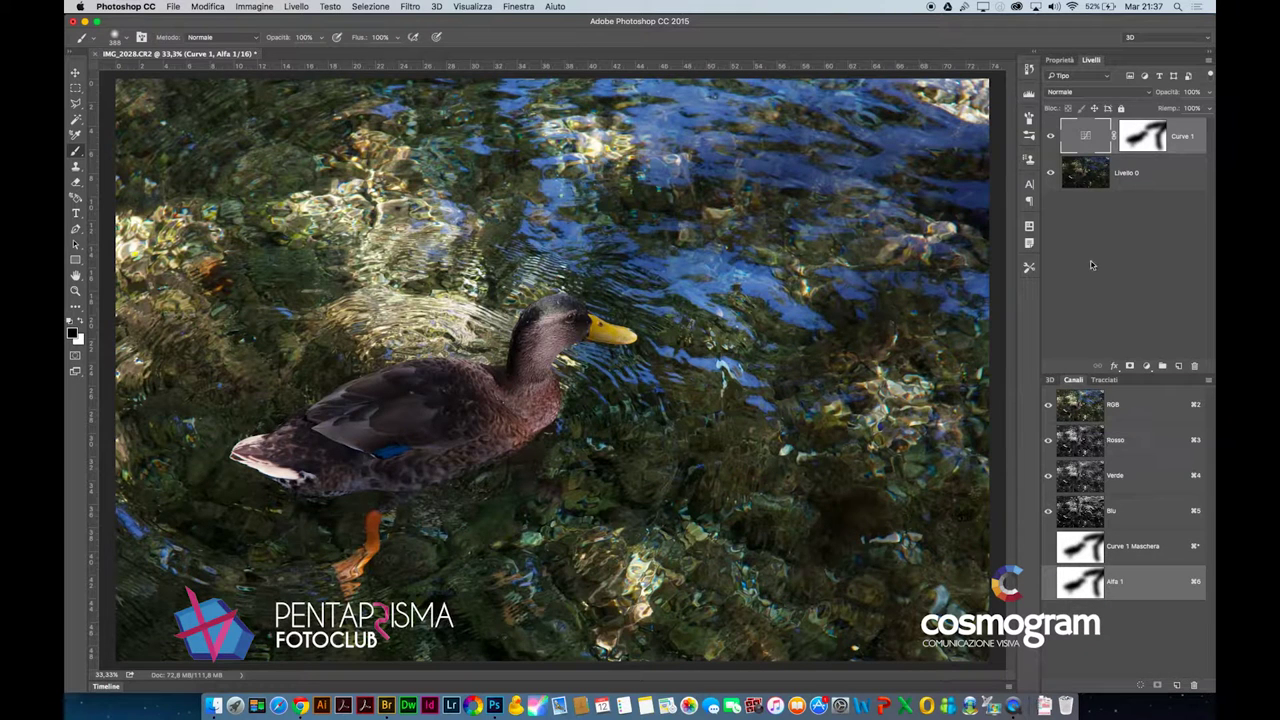
View the Curves 1 mask on its own, select all of it and copy it
left_click(1146, 138)
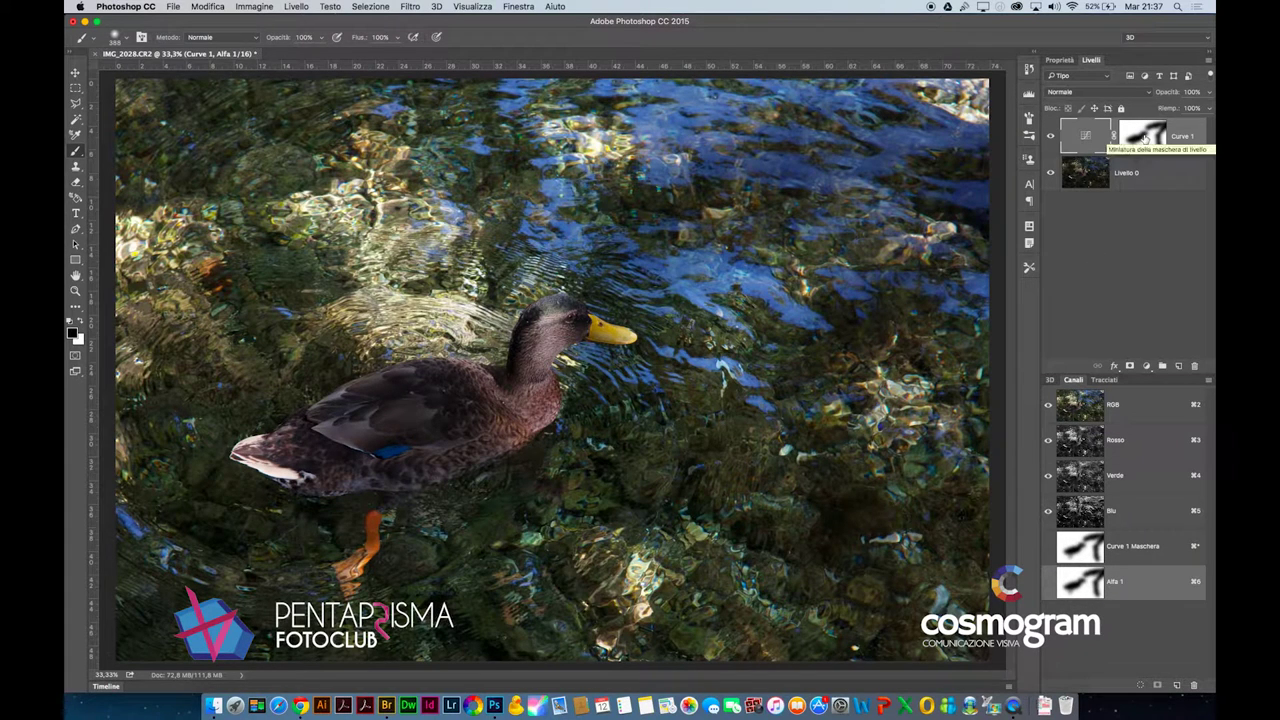
left_click(1146, 138, "alt")
left_click(378, 6)
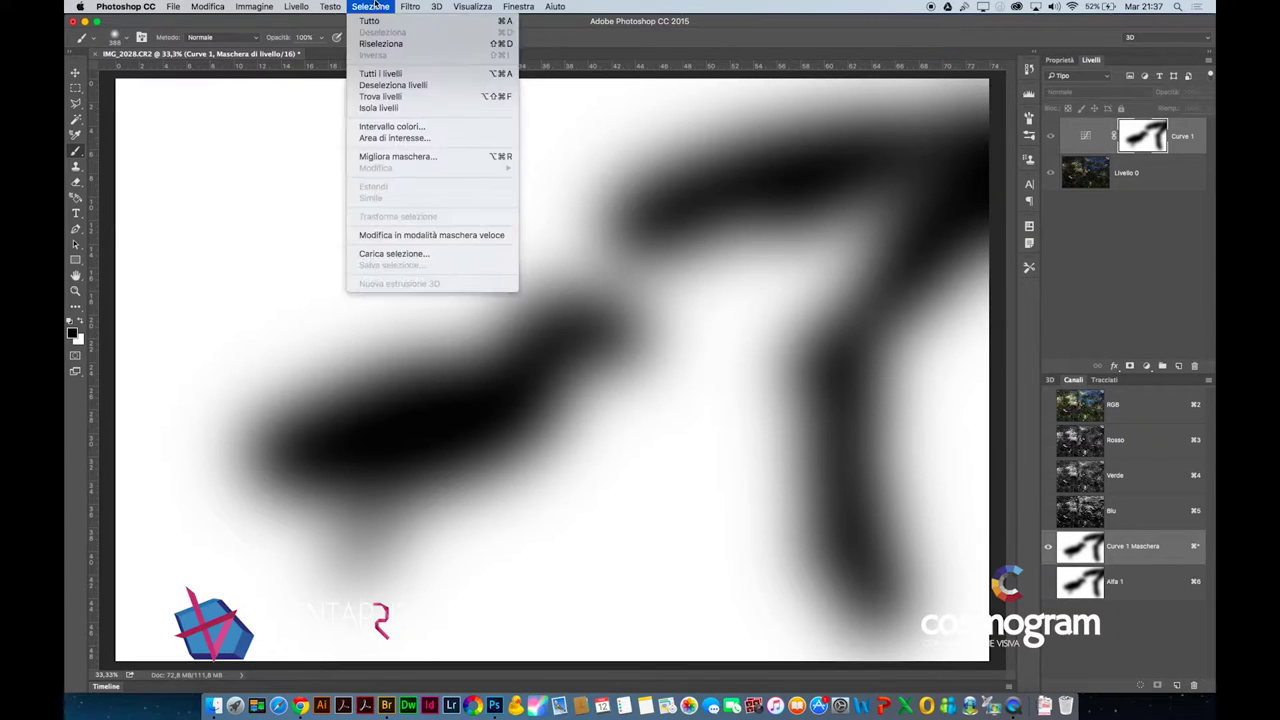
left_click(378, 22)
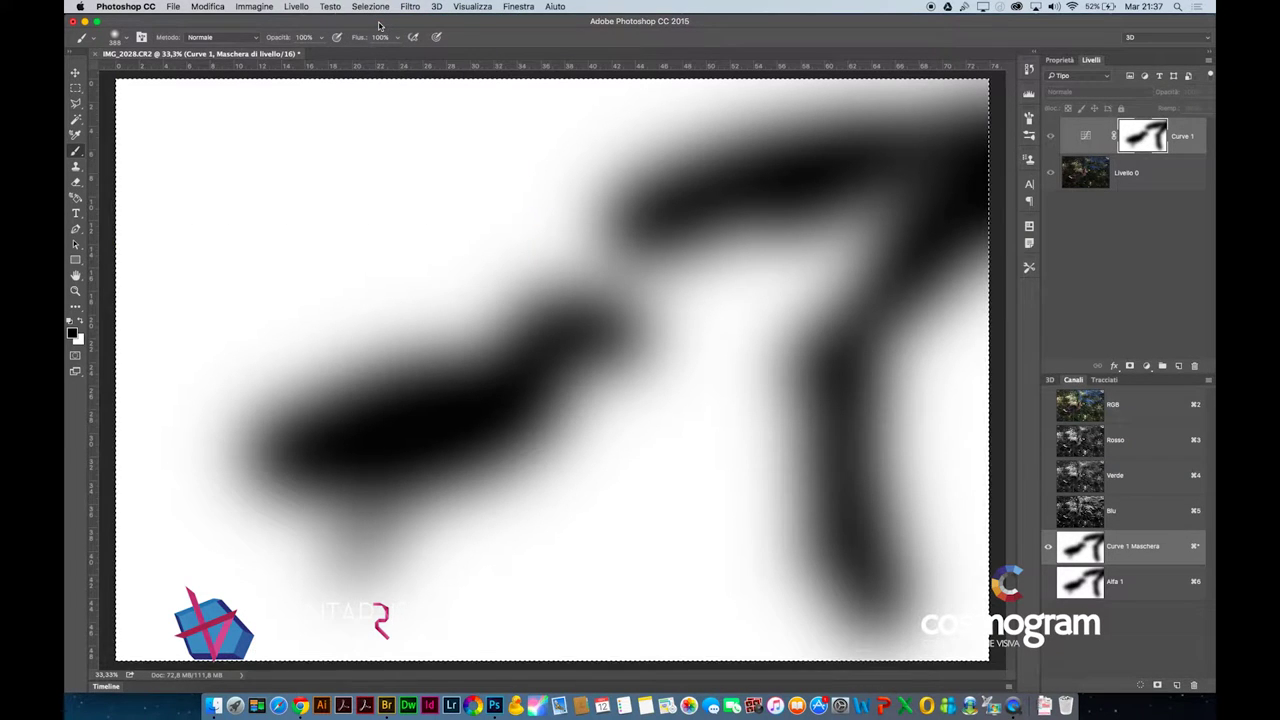
left_click(206, 7)
left_click(210, 96)
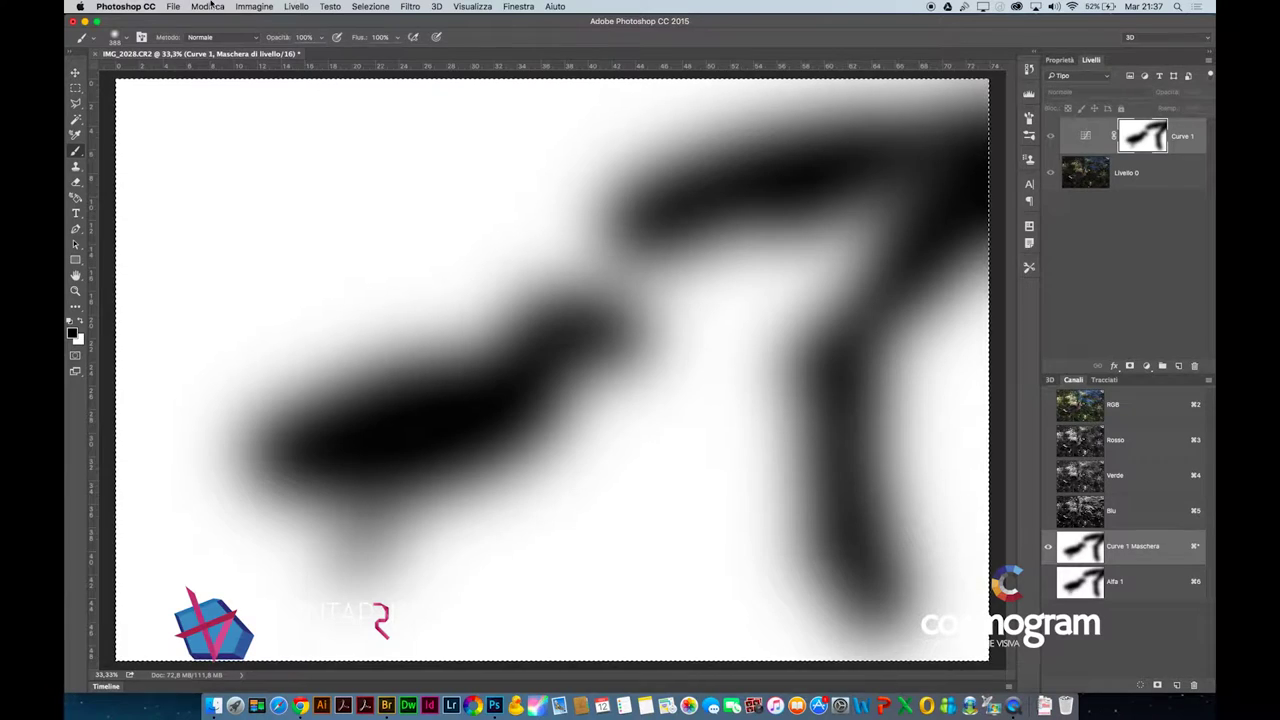
Paste the copied mask into a new layer, Livello 1, over the colour image
left_click(1082, 139)
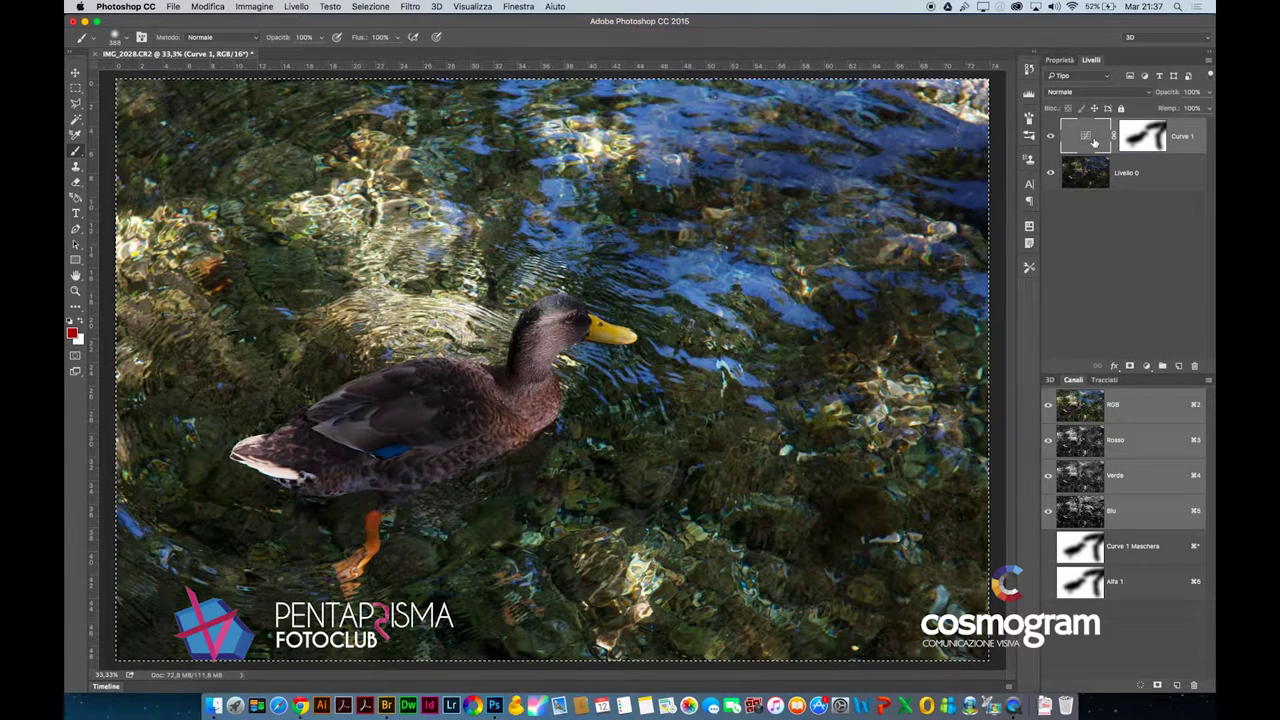
left_click(207, 6)
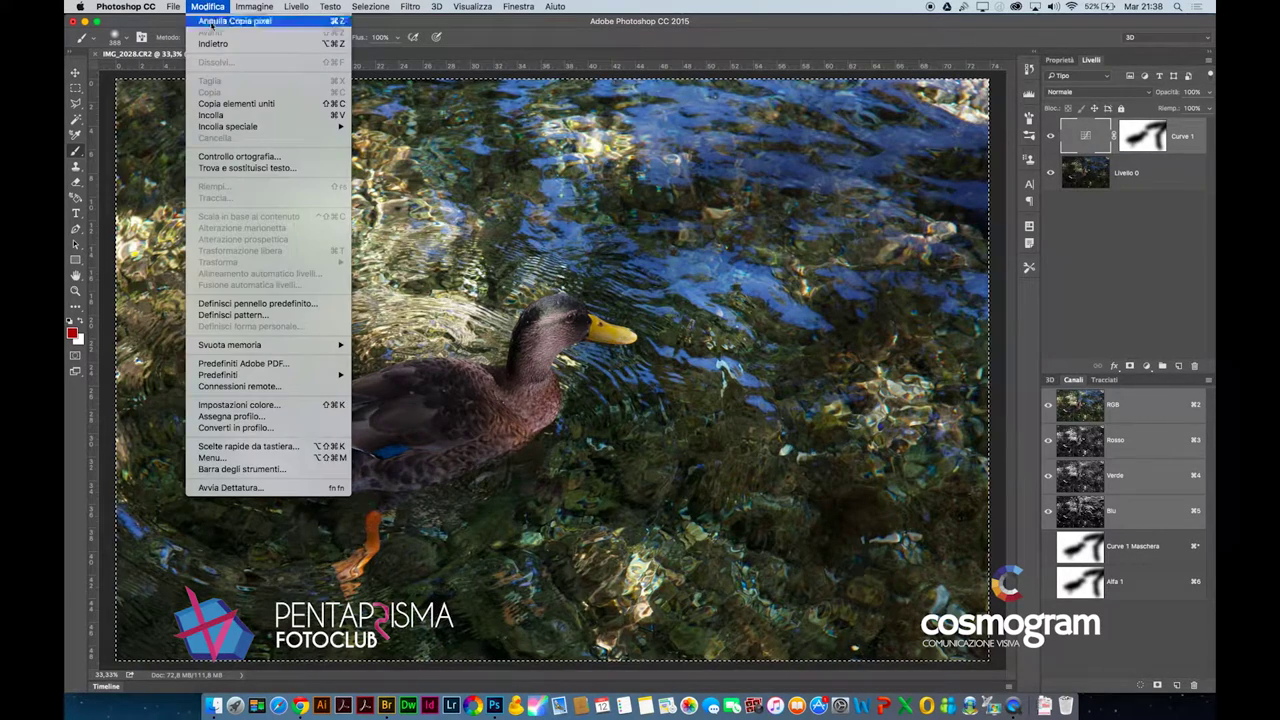
left_click(240, 116)
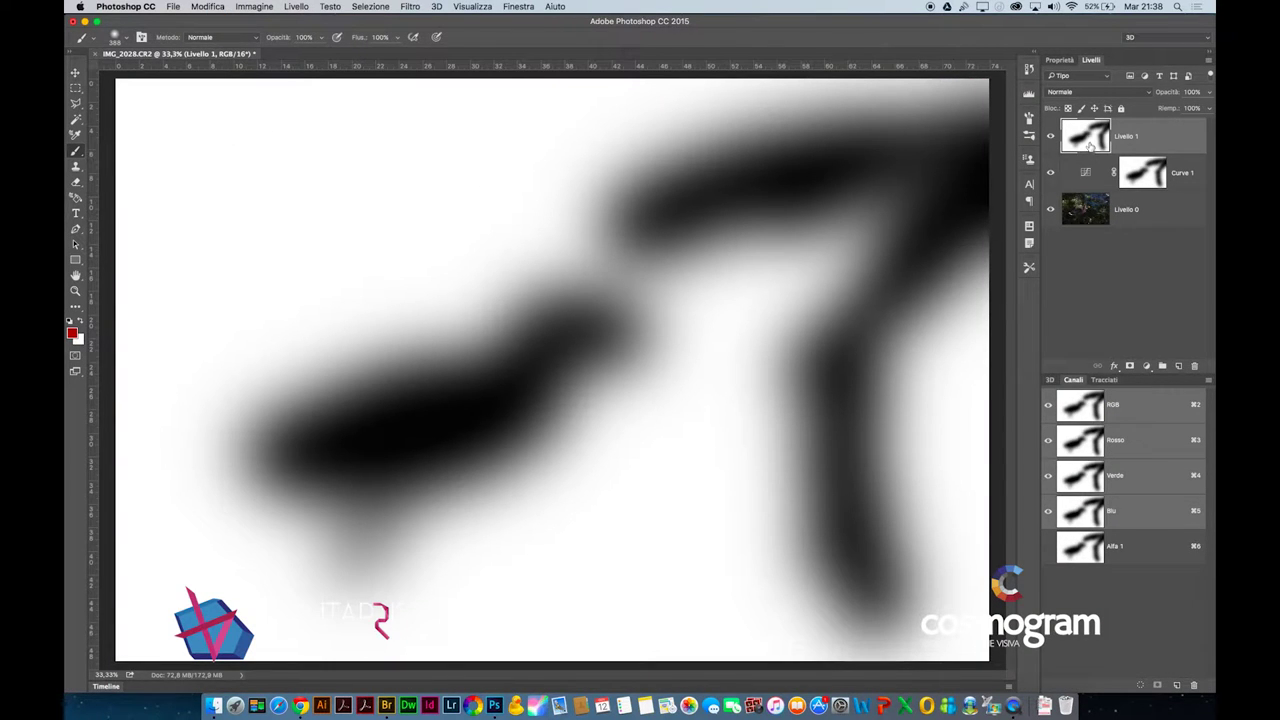
Set the Livello 1 layer's blend mode to Luce soffusa
left_click_drag(1085, 150, 1160, 685)
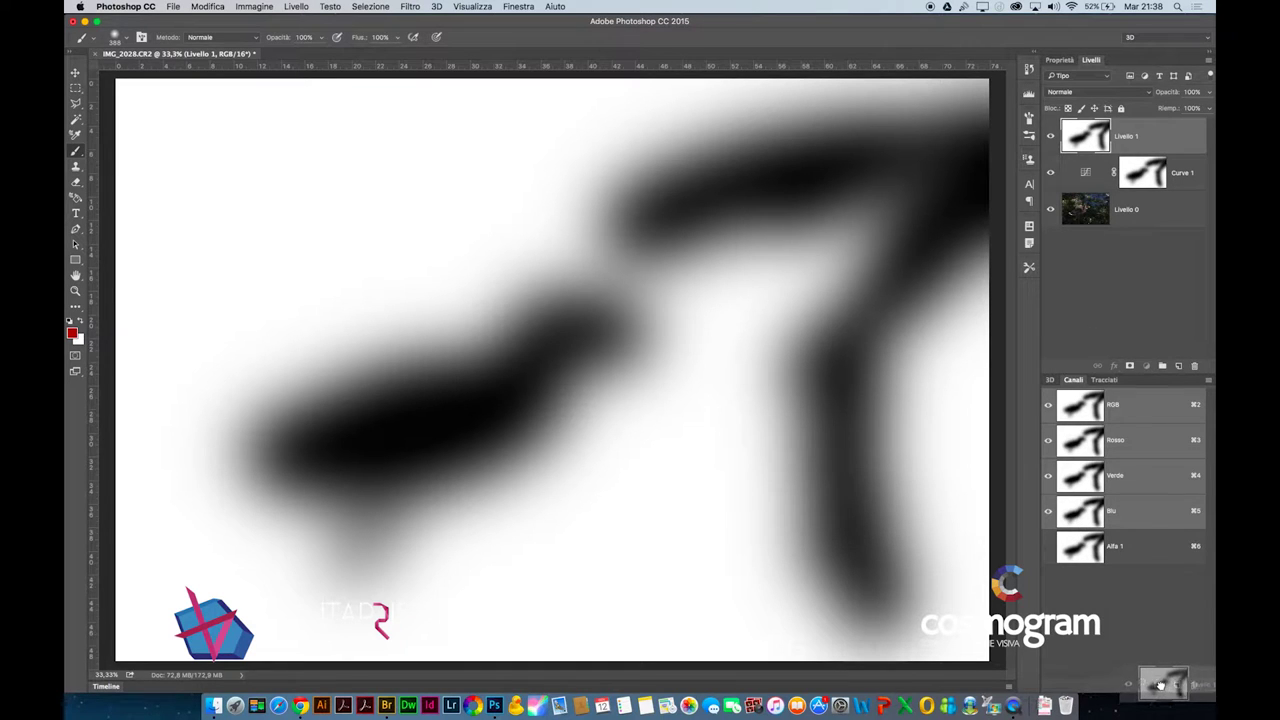
left_click(1095, 140, "super")
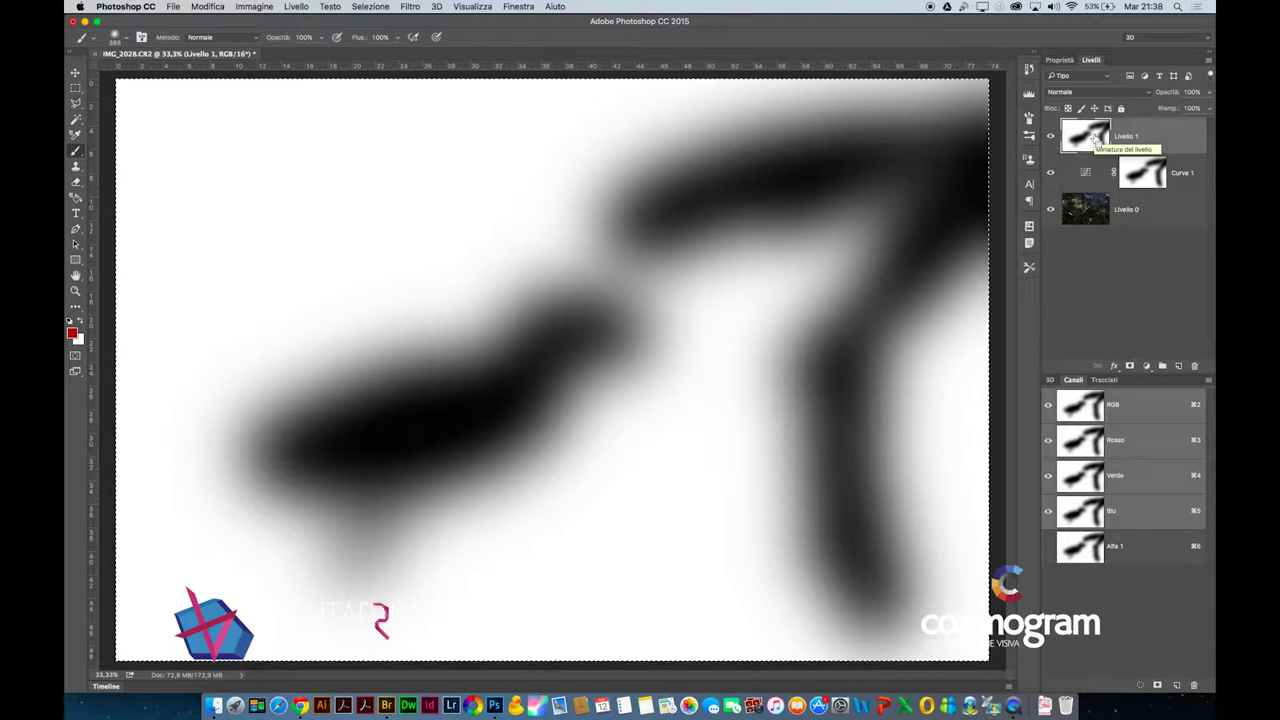
left_click(1083, 92)
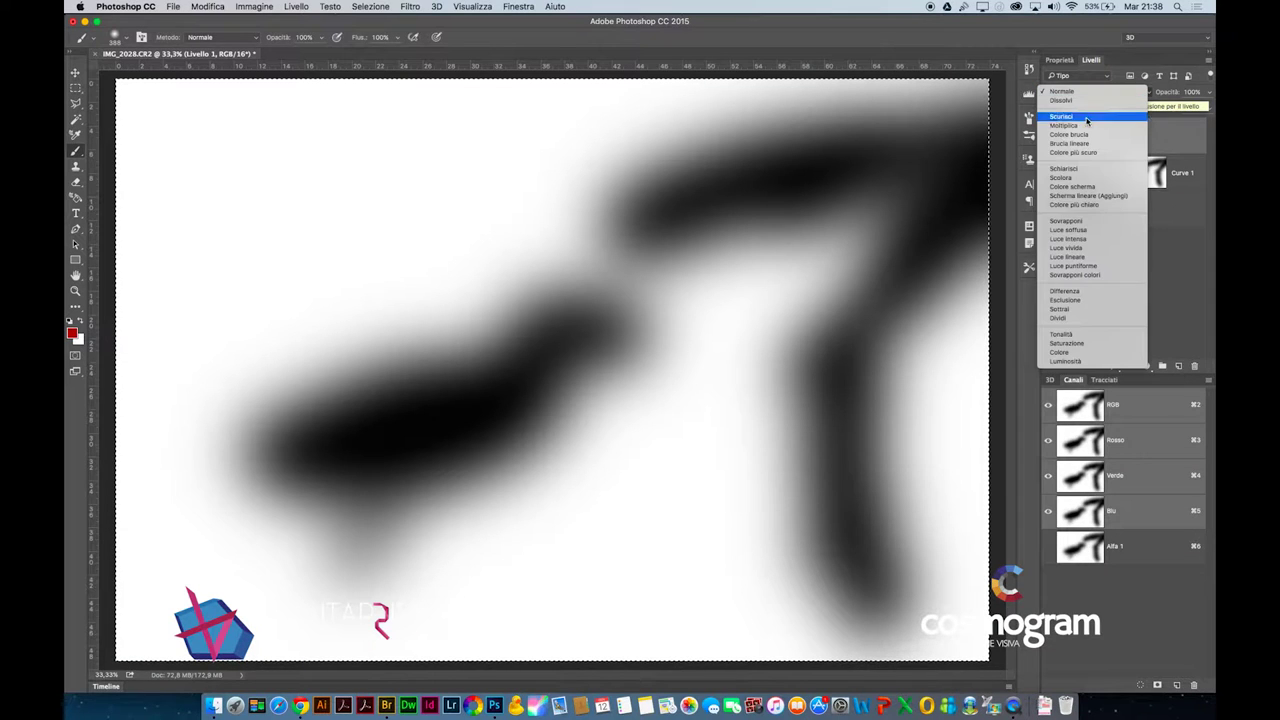
left_click(1108, 232)
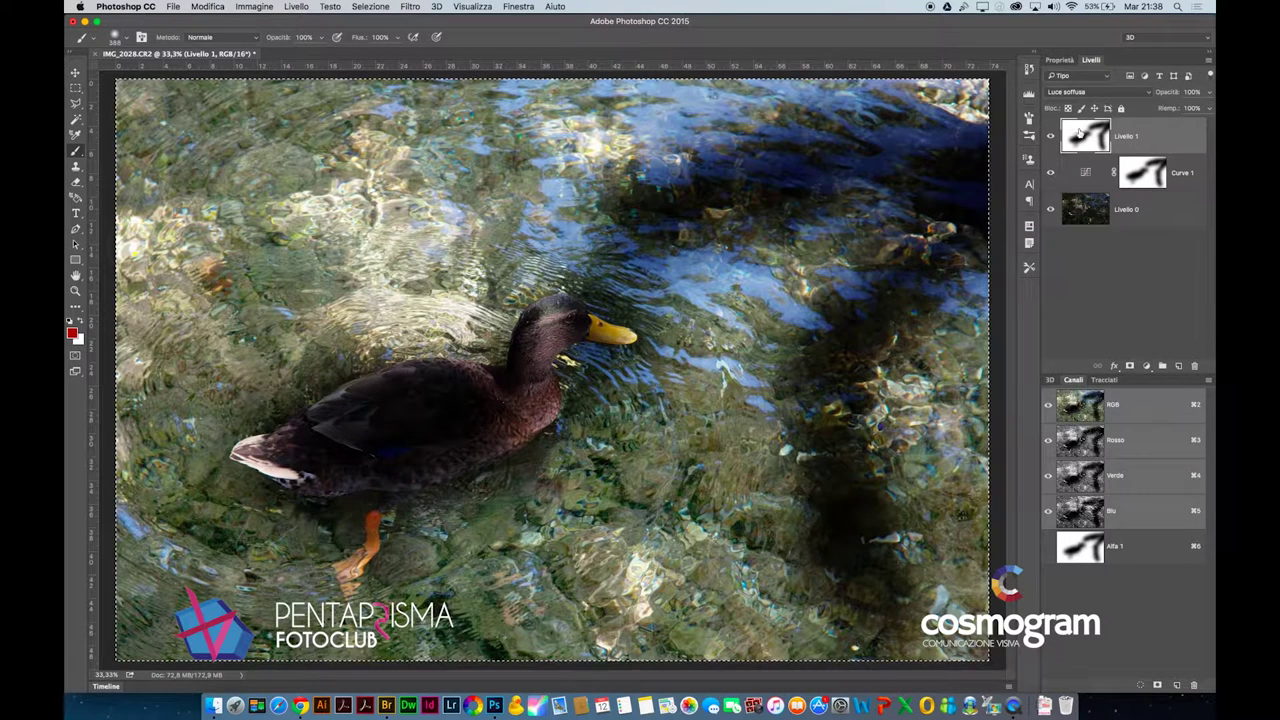
Hide Curve 1, compare Livello 1 on and off, leave it hidden, and target Livello 0
left_click(1050, 172)
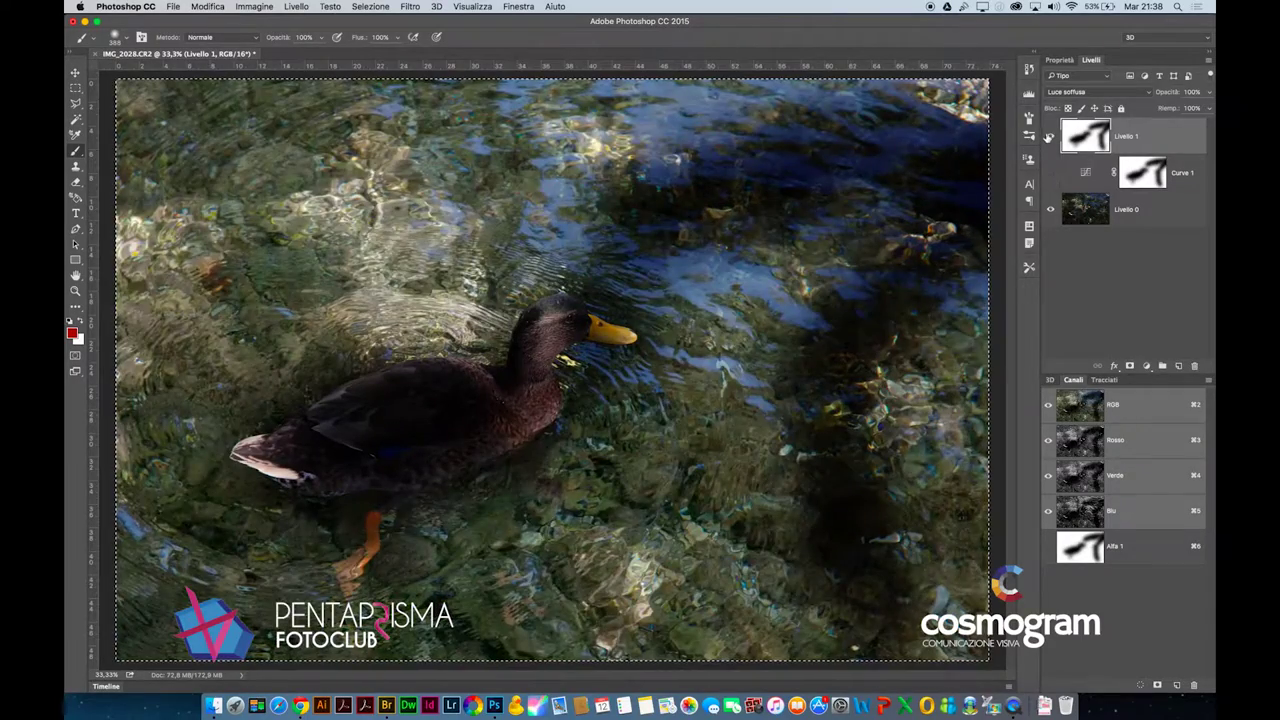
left_click(1050, 136)
left_click(1049, 136)
left_click(1048, 136)
left_click(1048, 136)
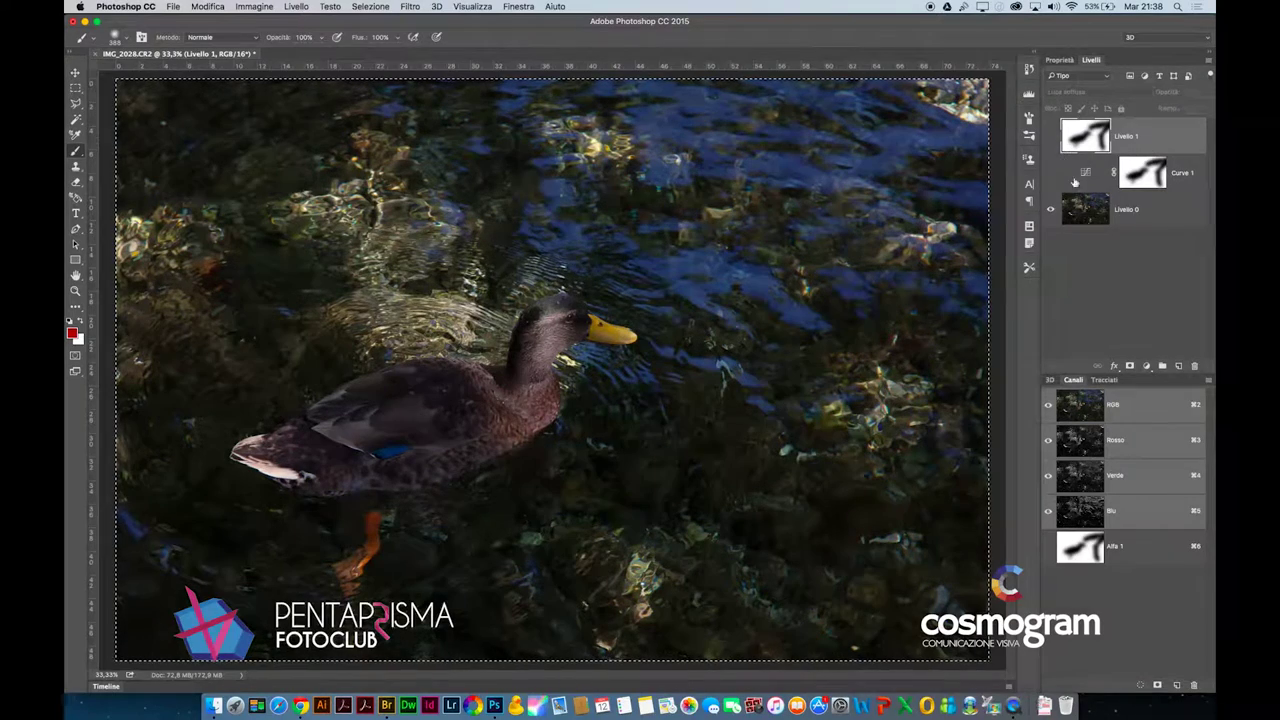
left_click(1081, 207)
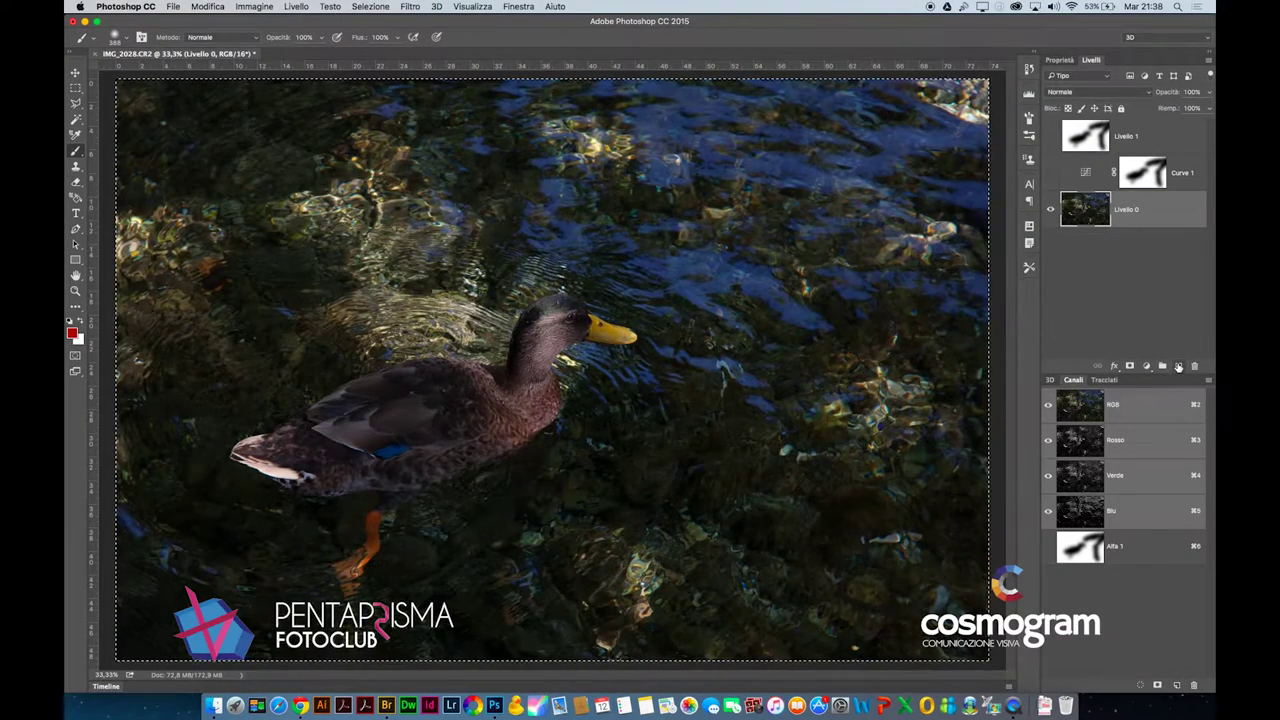
Add a new empty layer above Livello 0 with white as the painting colour
left_click(1178, 367)
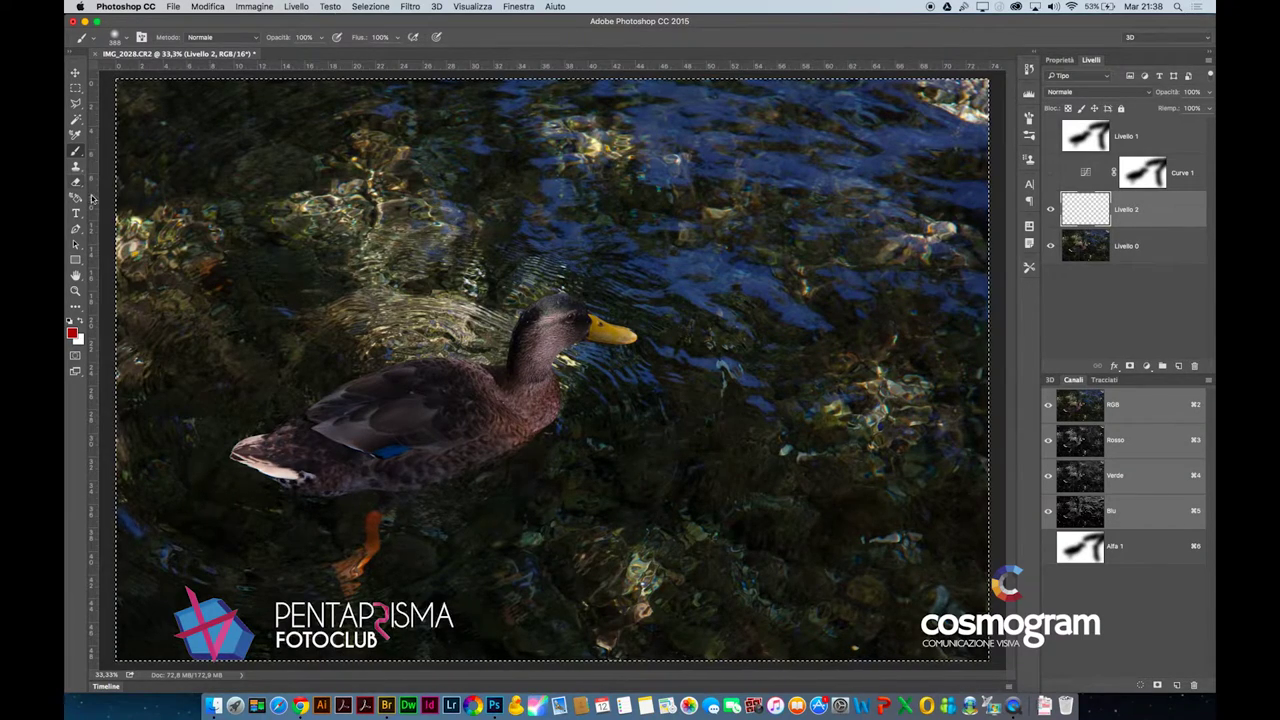
key("d")
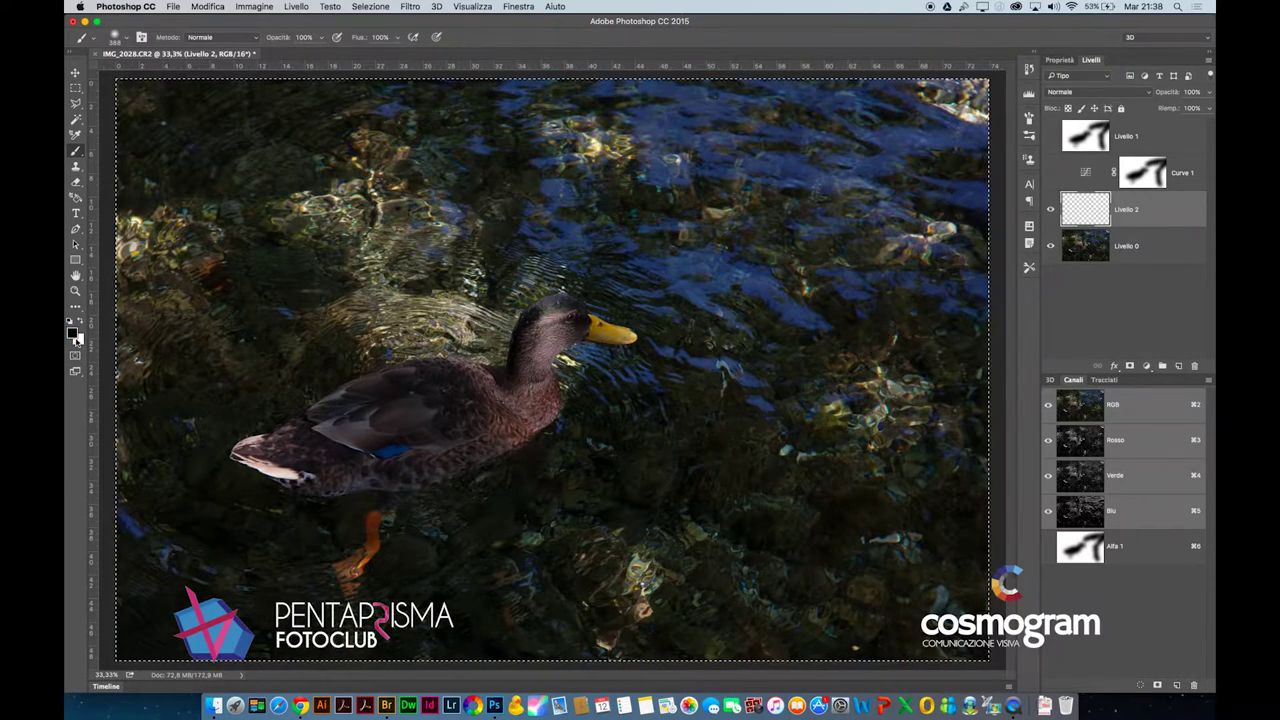
key("x")
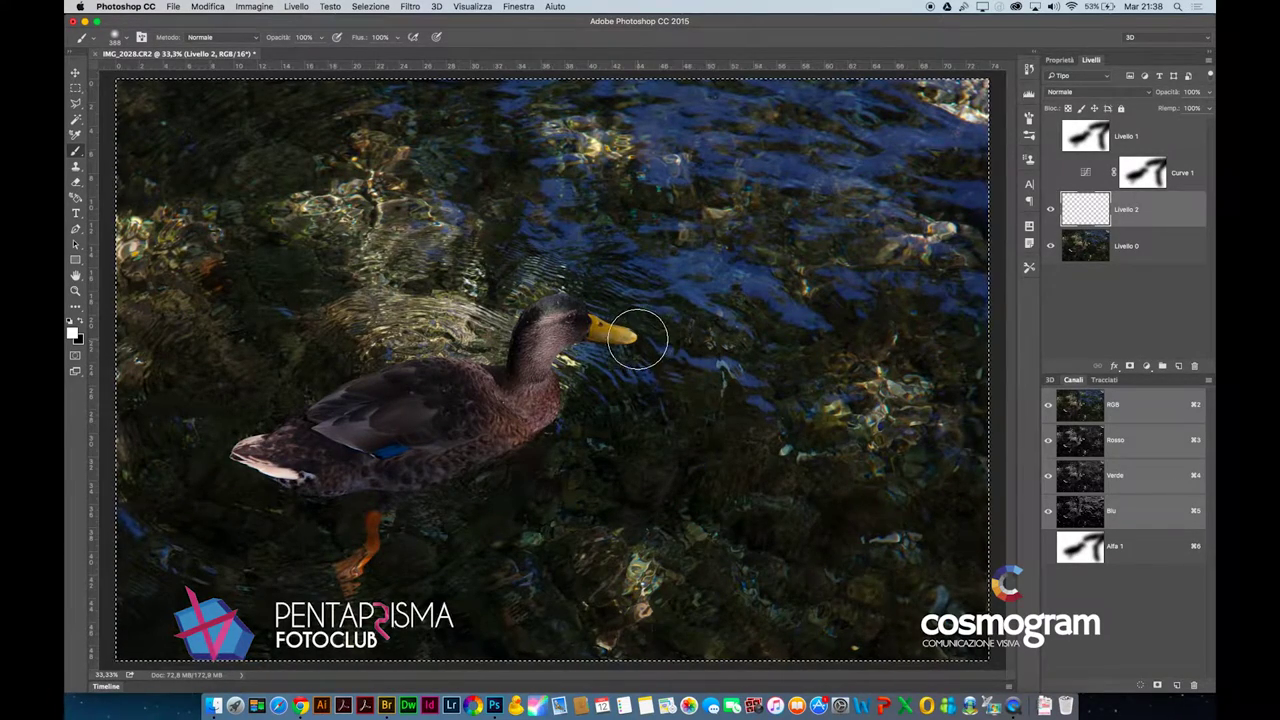
Paint white over the duck's beak, neck and body, blended in Luce soffusa
left_click(637, 338)
mouse_move(637, 338)
left_mouse_down()
mouse_move(398, 472)
mouse_move(535, 395)
left_mouse_up()
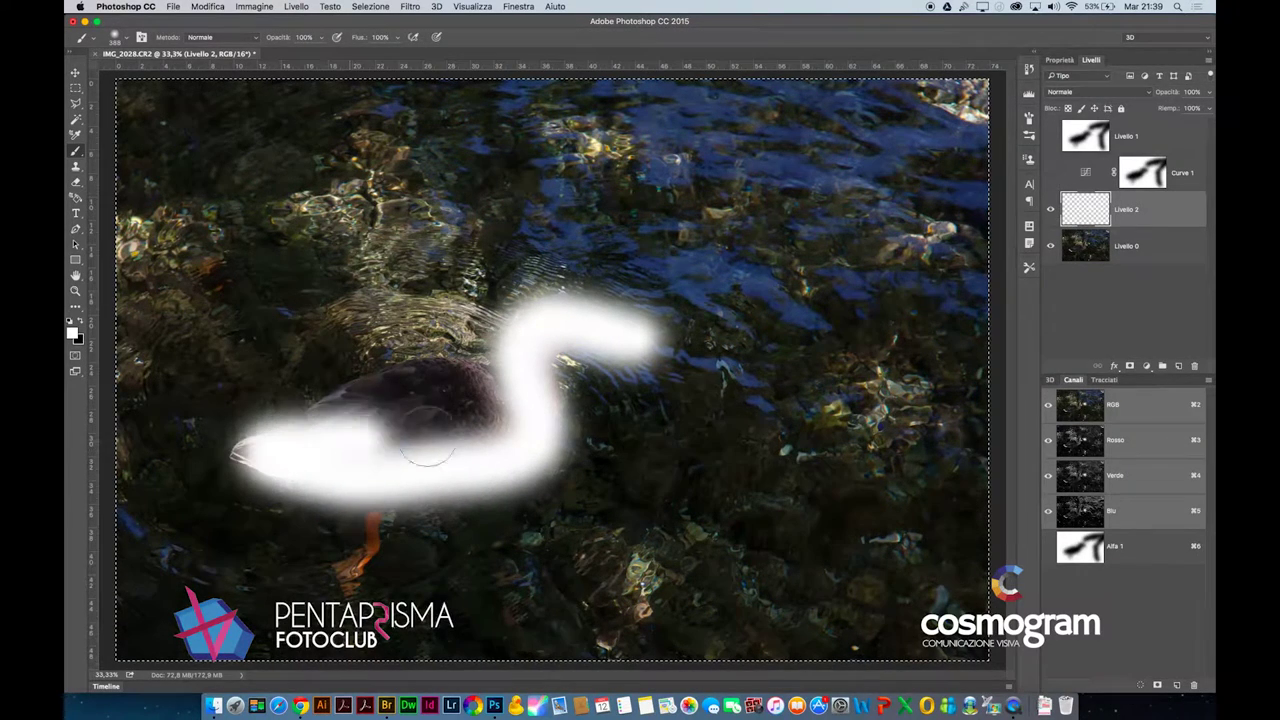
left_click_drag(535, 395, 565, 382)
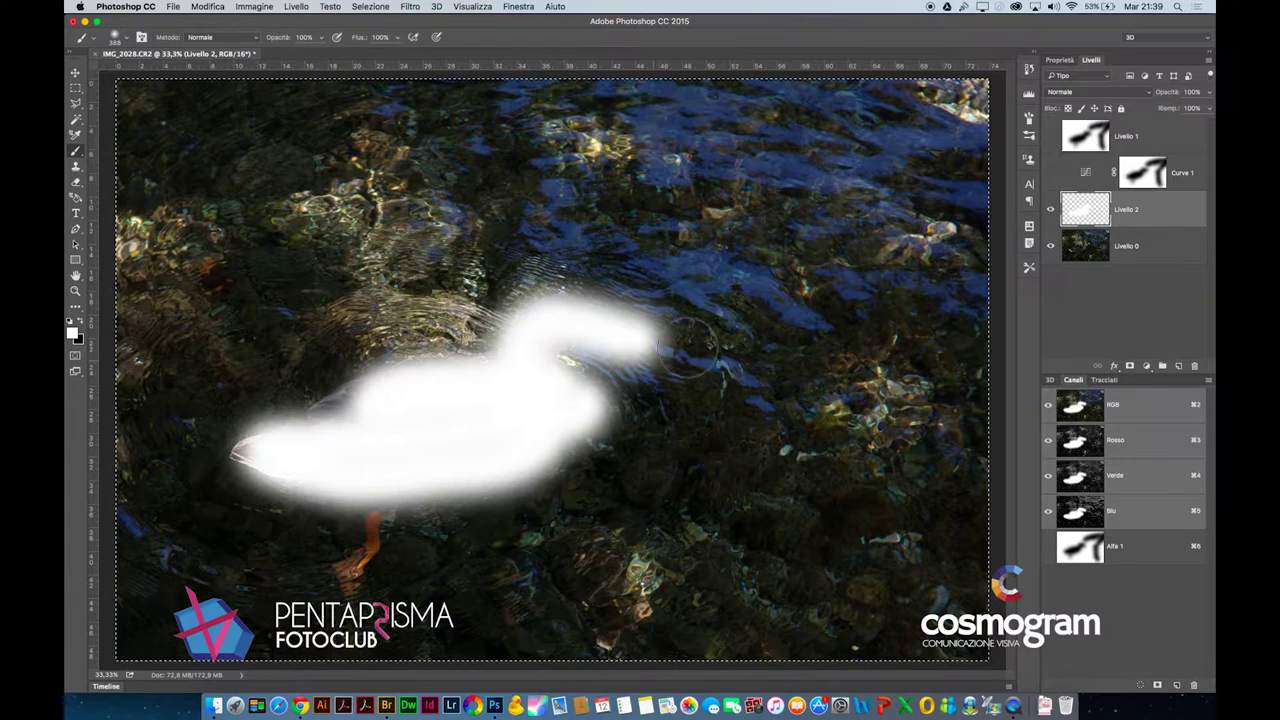
left_click(1070, 93)
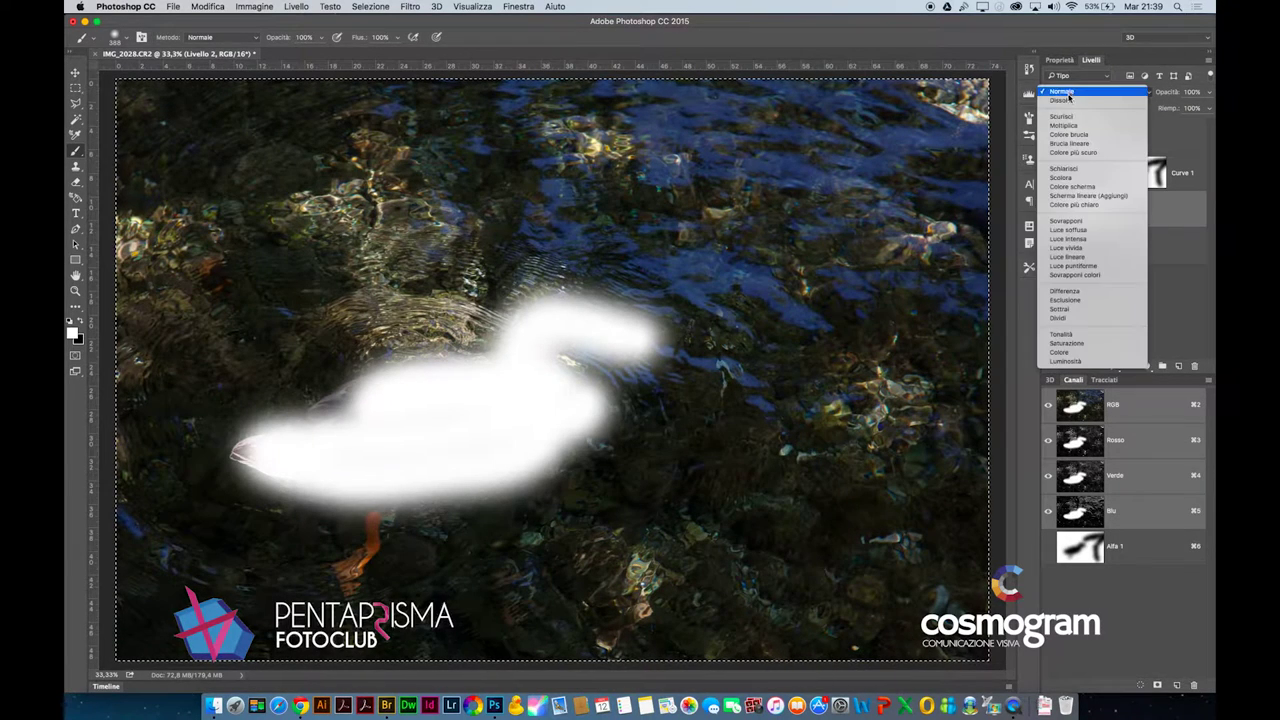
left_click(1080, 230)
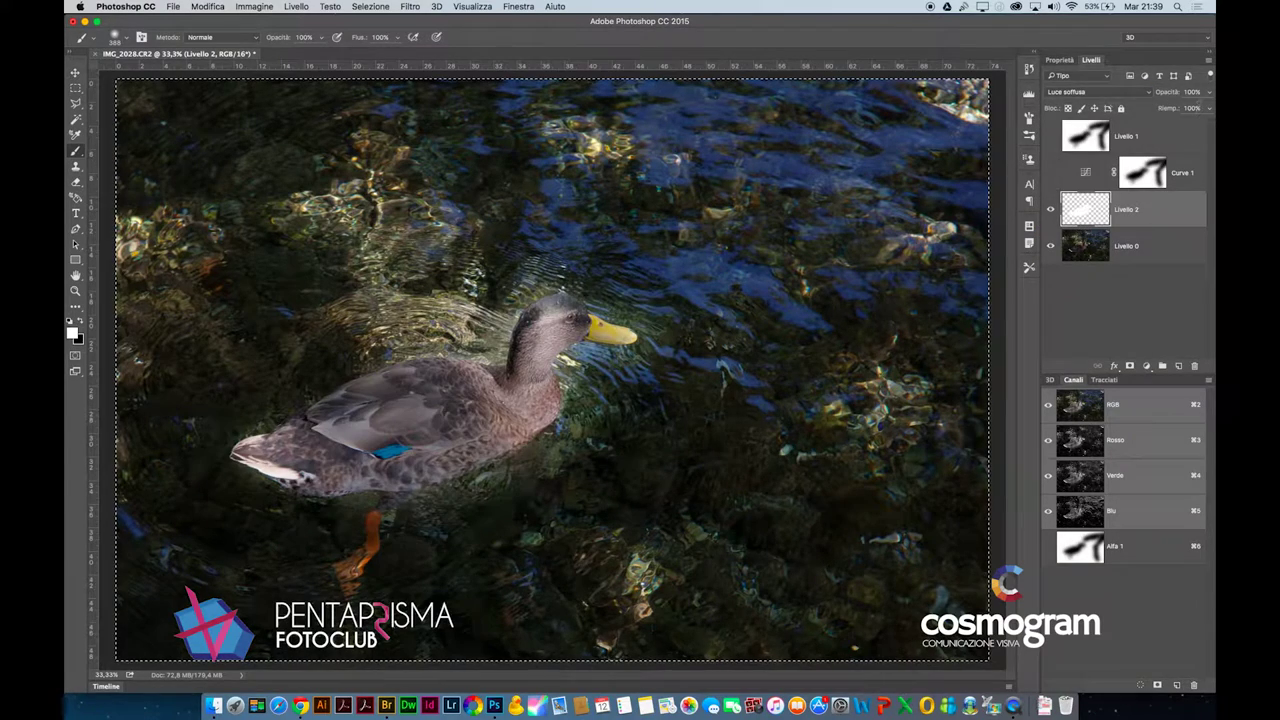
Try Livello 2 at 21% opacity in Luce soffusa, toggling it to compare
left_click_drag(1211, 93, 1164, 108)
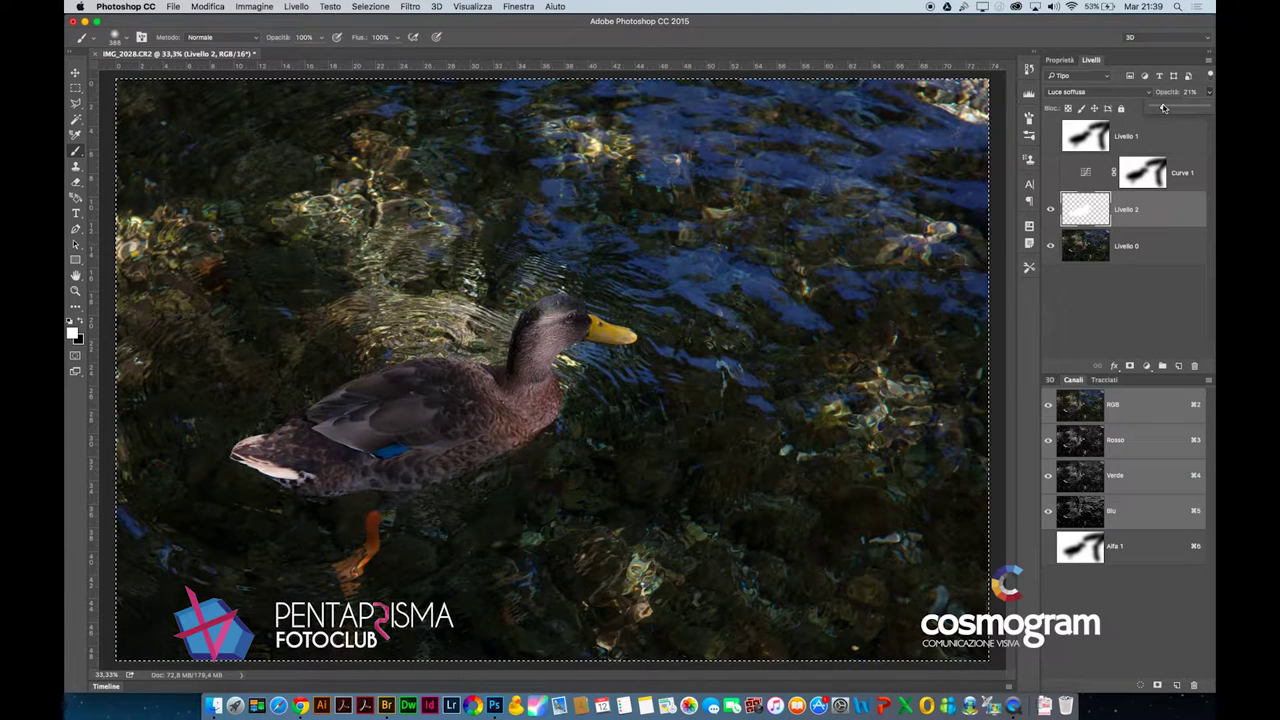
left_click(1134, 92)
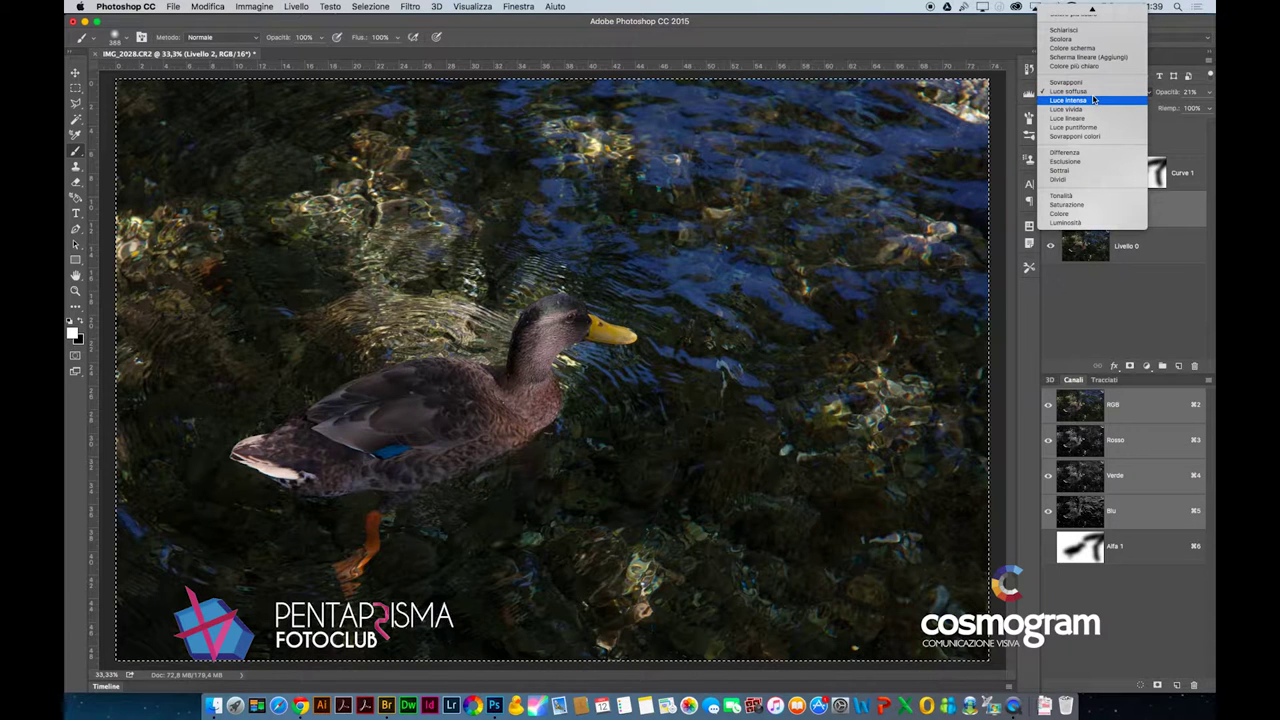
left_click(1172, 152)
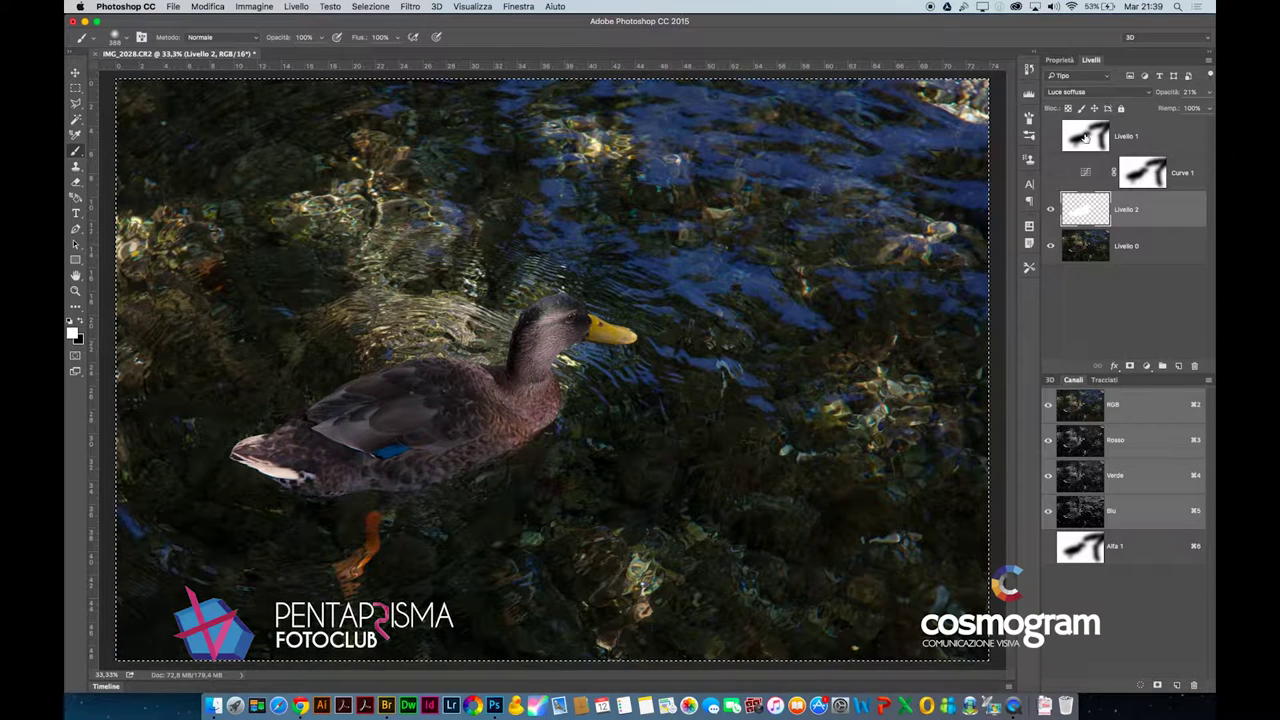
left_click(1051, 209)
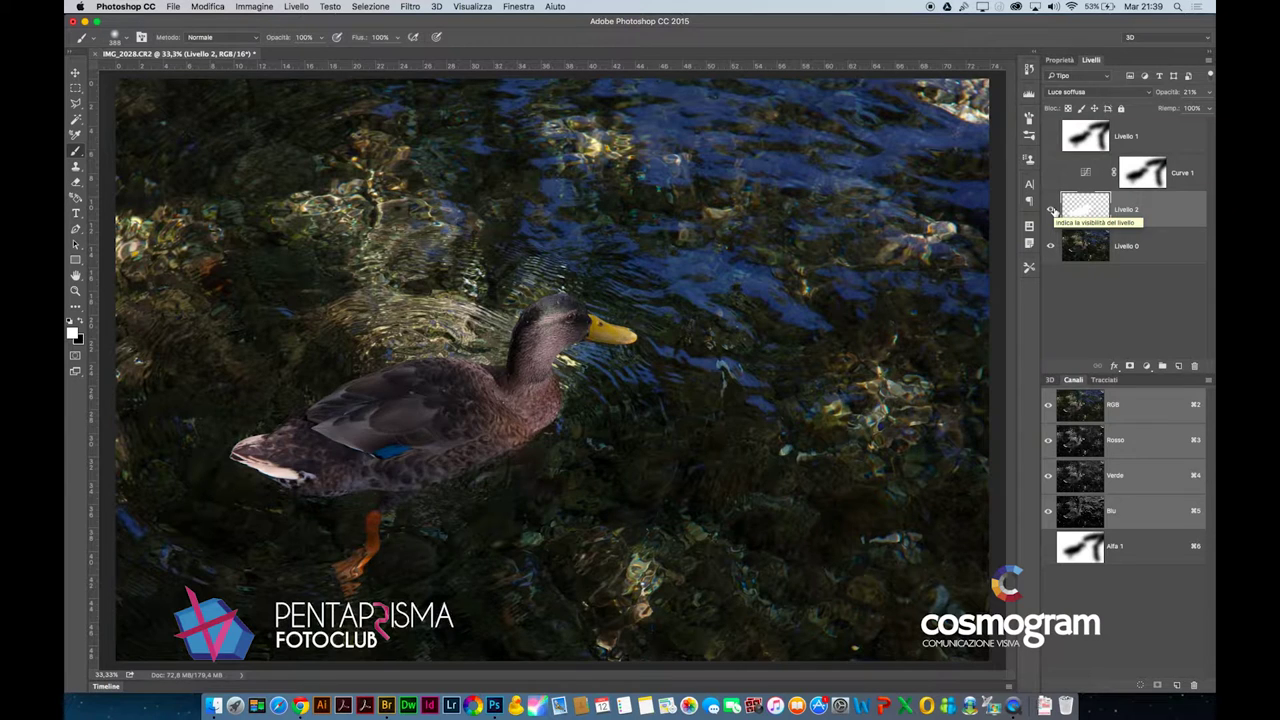
left_click(1051, 209)
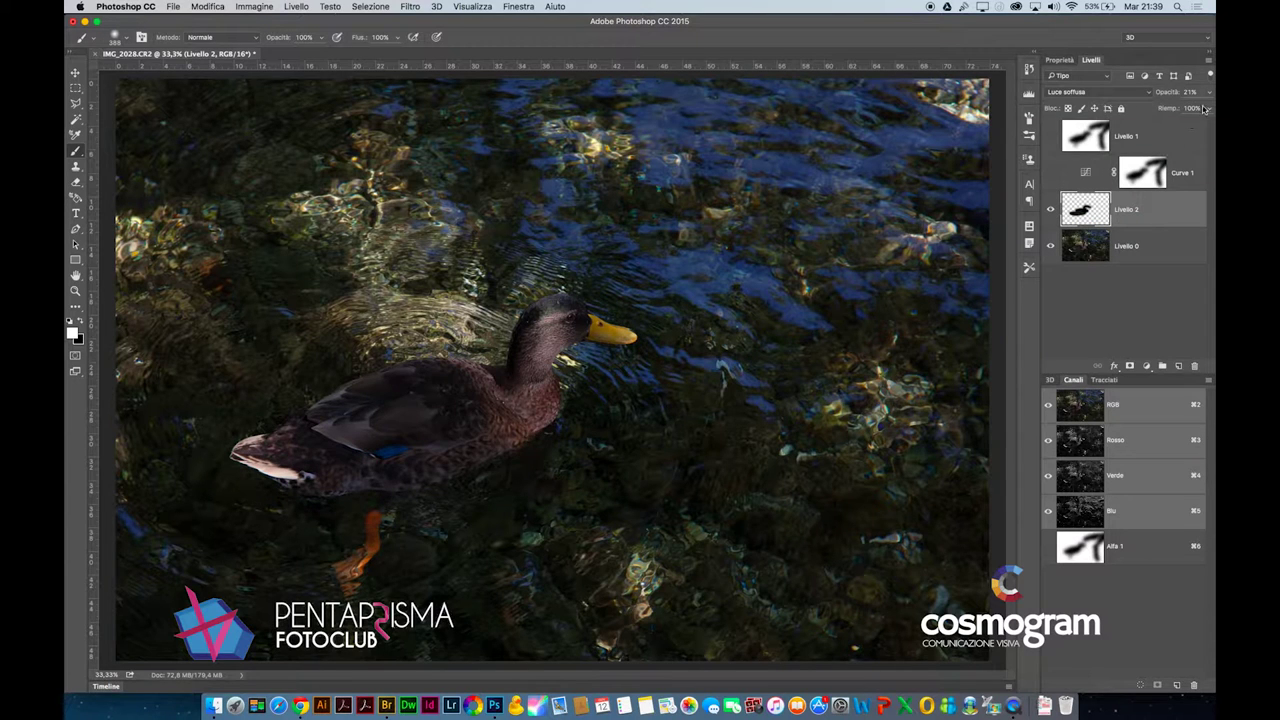
Raise Livello 2 to 78% opacity, then delete the layer
mouse_move(1209, 92)
left_mouse_down()
mouse_move(1195, 108)
mouse_move(1211, 108)
mouse_move(1183, 108)
left_mouse_up()
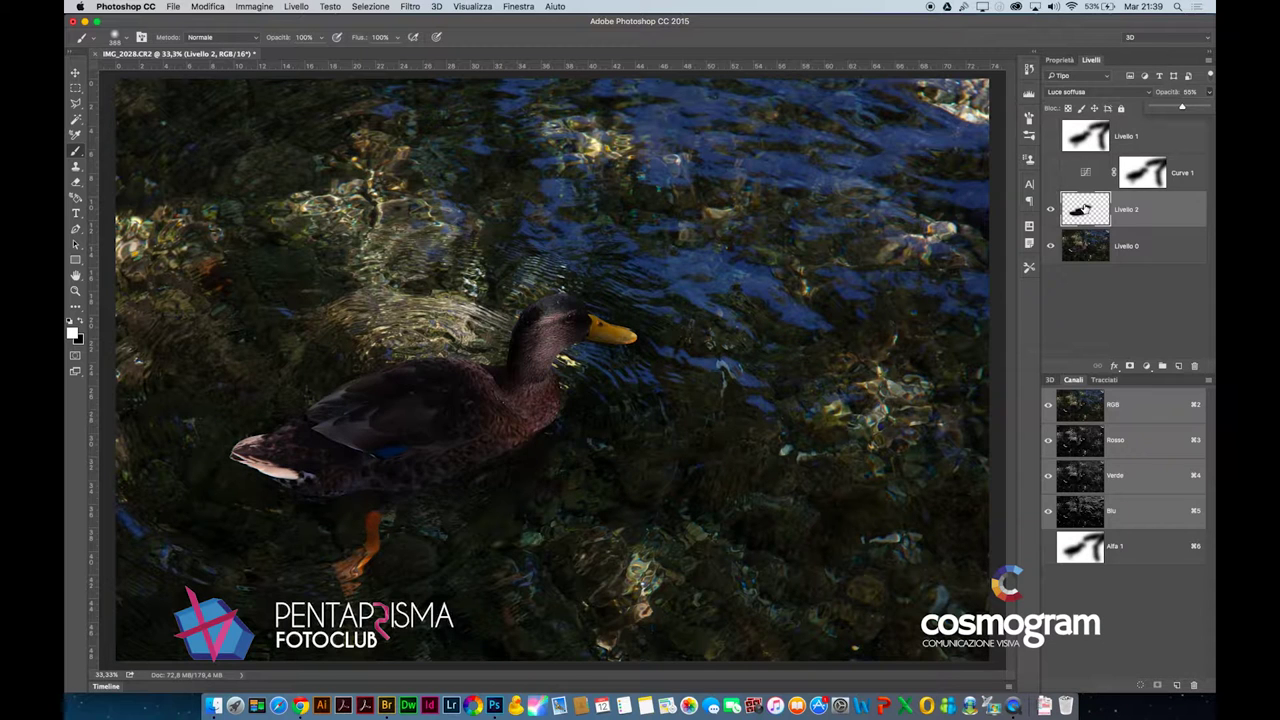
mouse_move(1085, 210)
left_mouse_down()
mouse_move(1179, 289)
mouse_move(1194, 366)
left_mouse_up()
left_click(1137, 172)
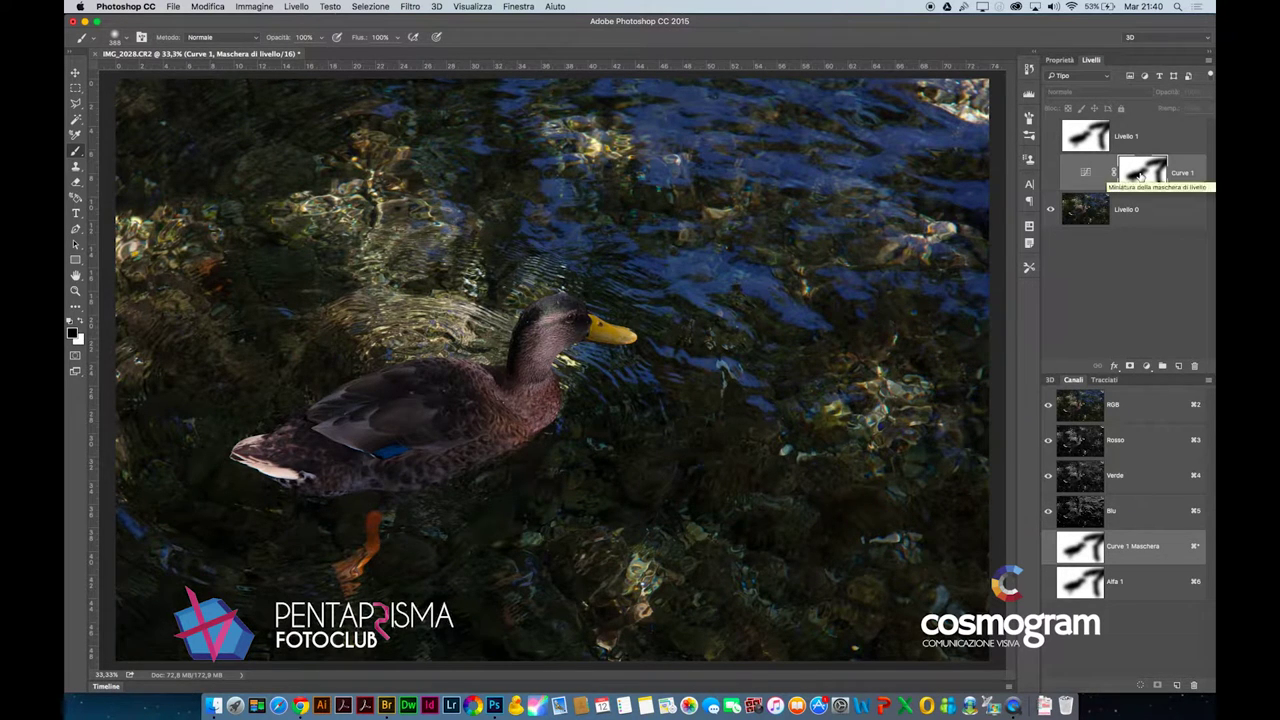
View the Curve 1 mask alone in greyscale, then turn Livello 1 back on
left_click(1140, 175, "alt")
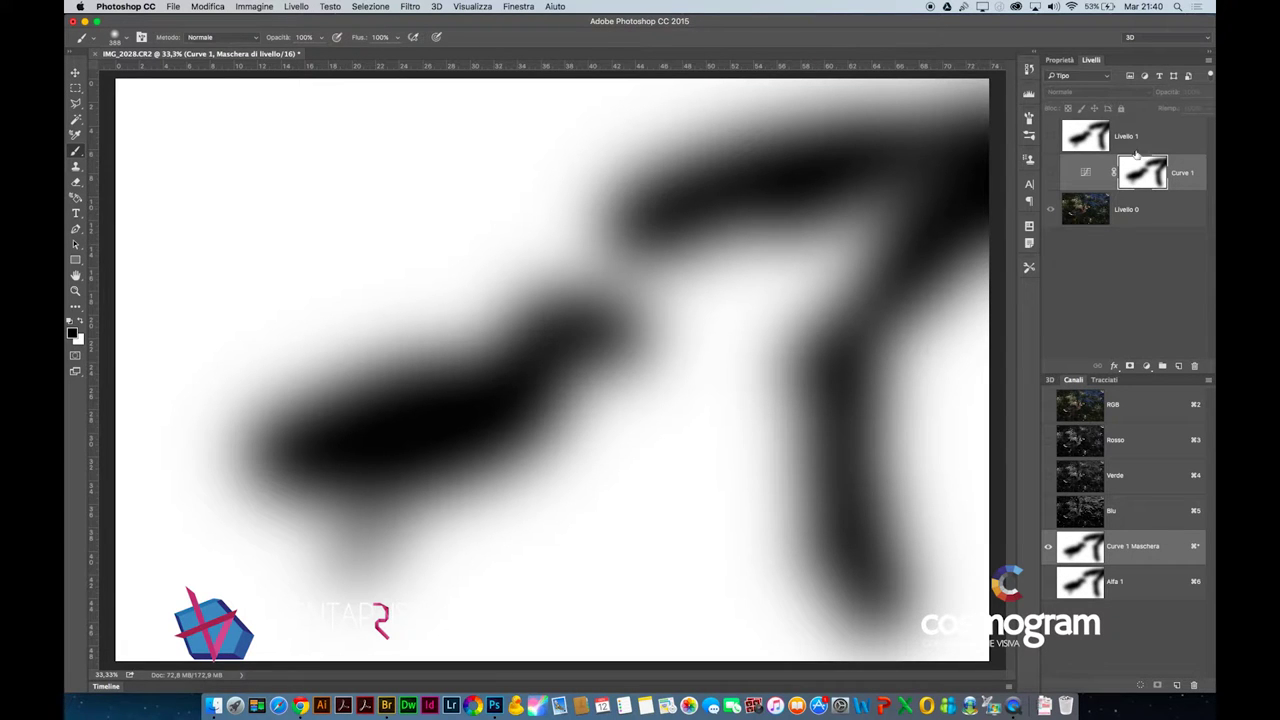
left_click(1048, 140)
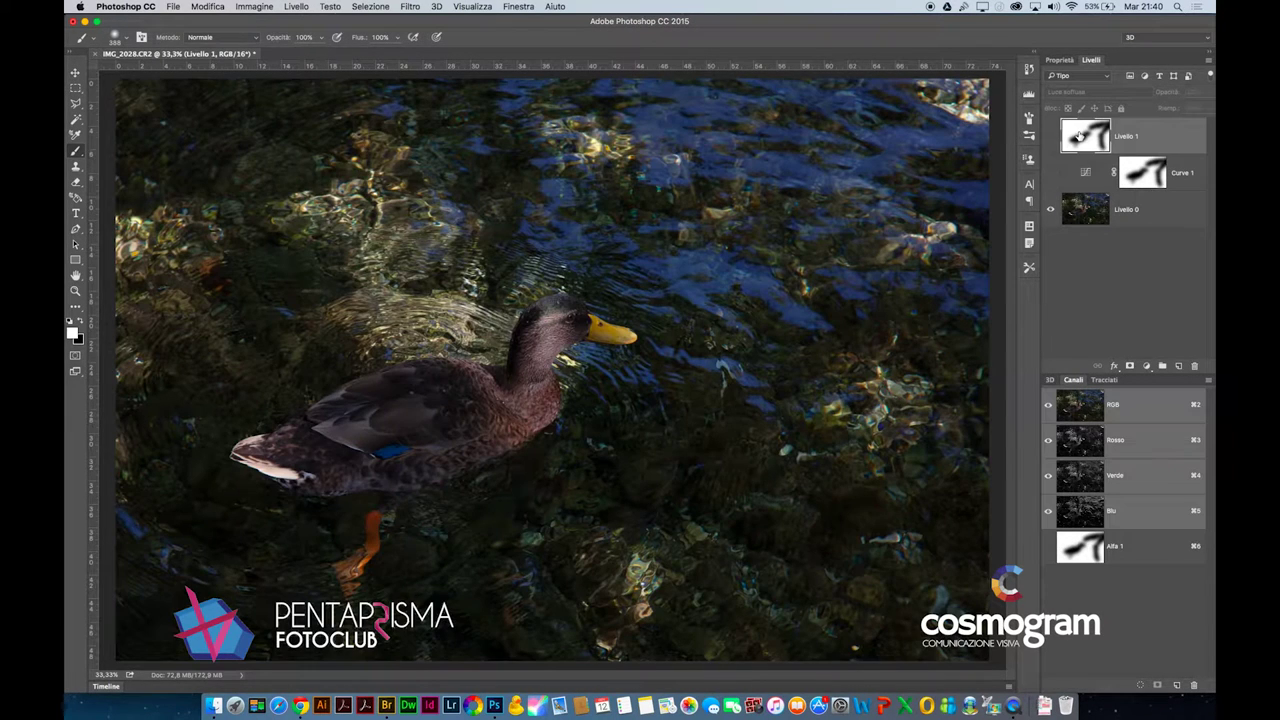
left_click(1049, 138)
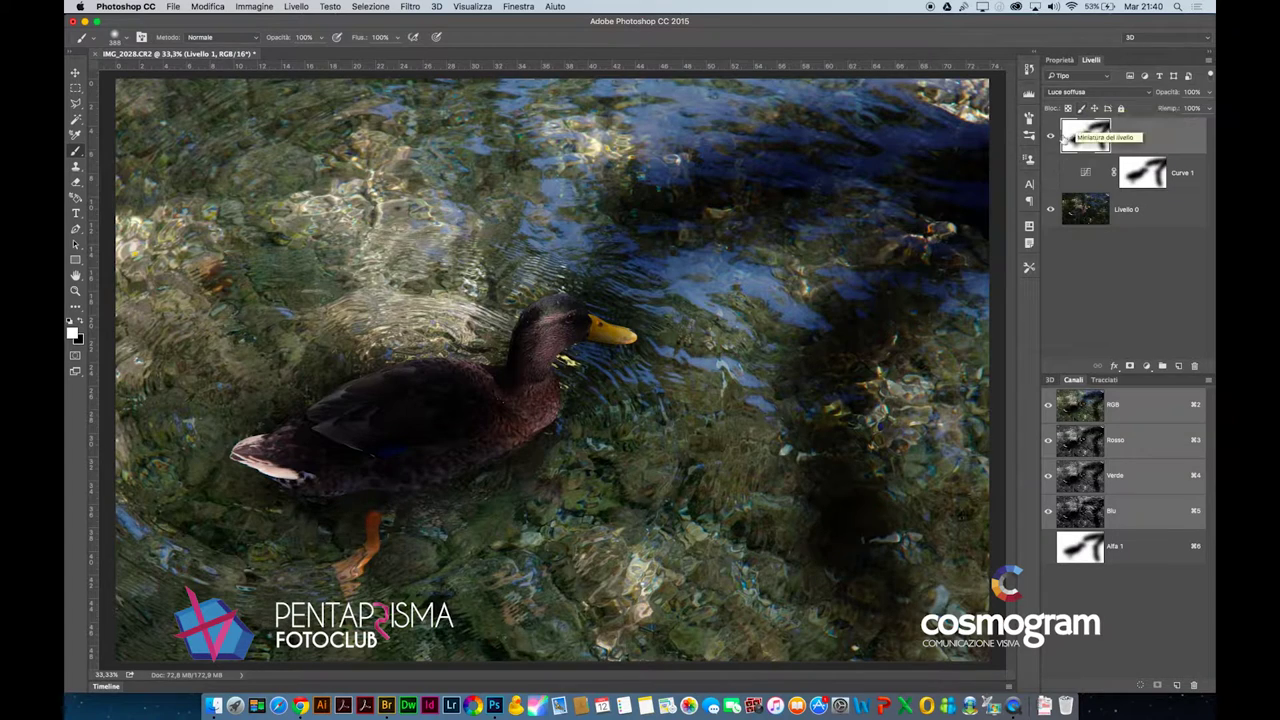
Hide Livello 1 and compare the photo with Curve 1 on and off
left_click(1049, 138)
left_click(1051, 173)
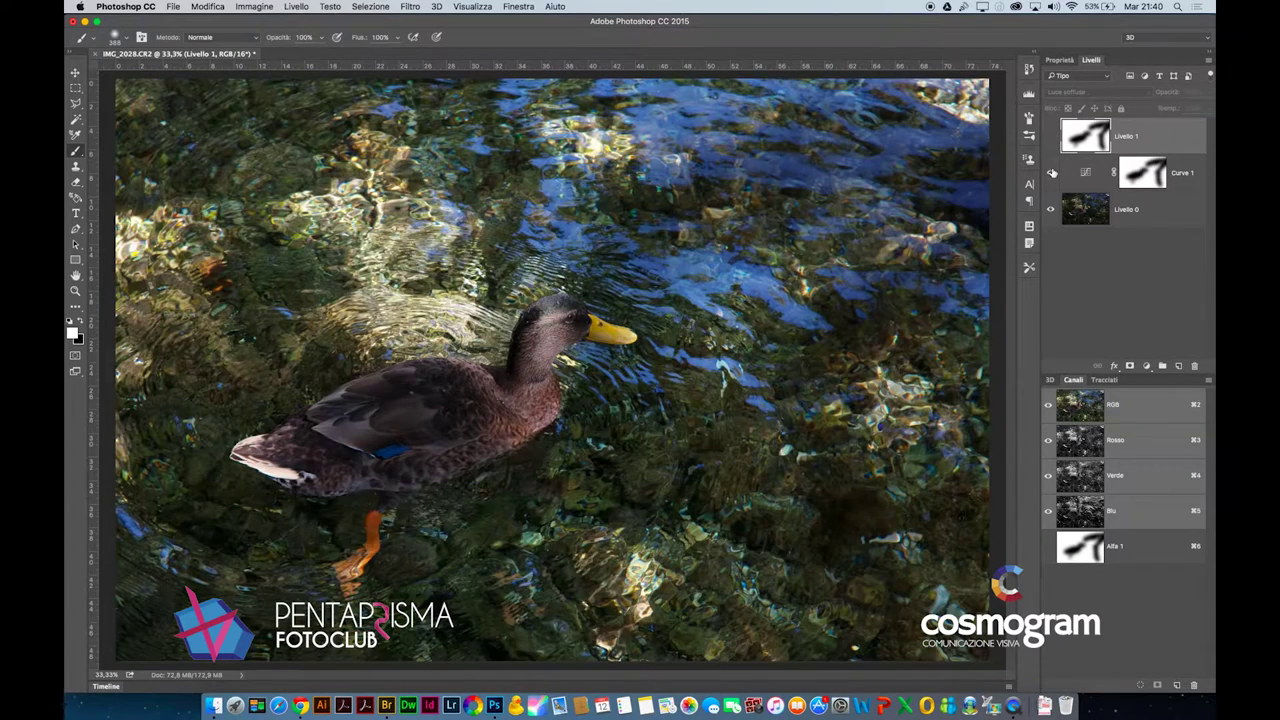
left_click(1051, 173)
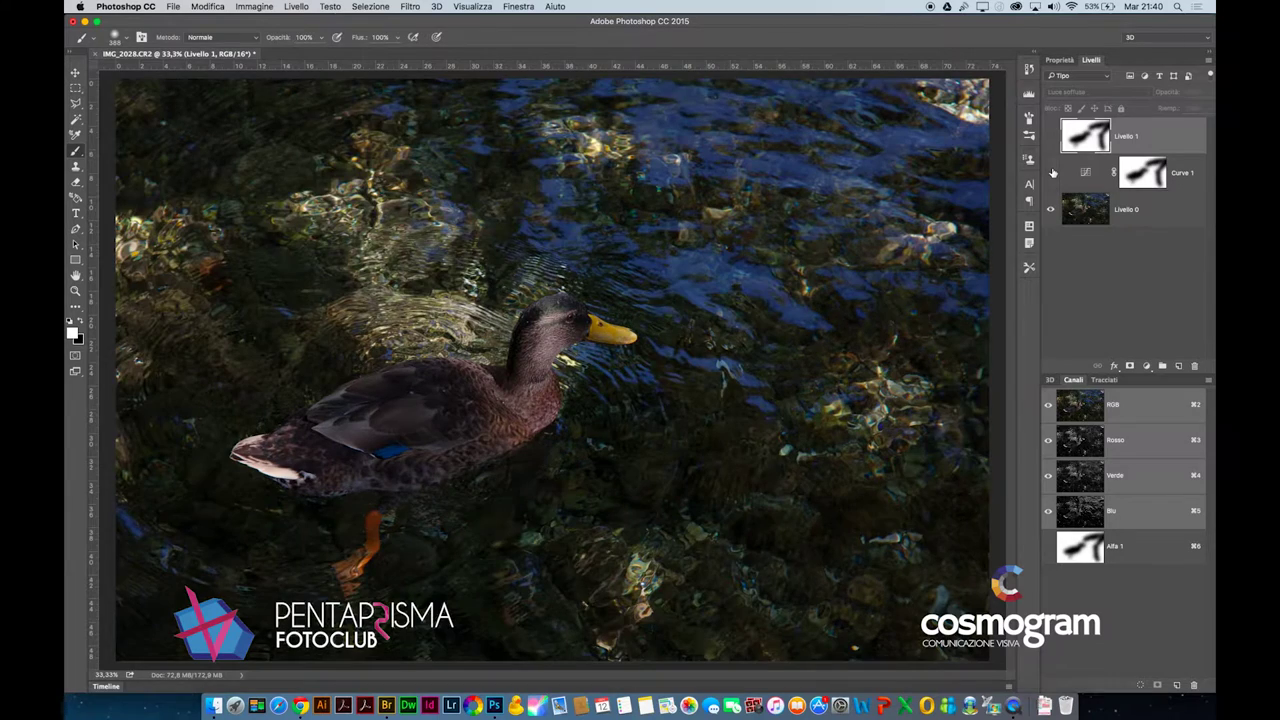
left_click(1051, 173)
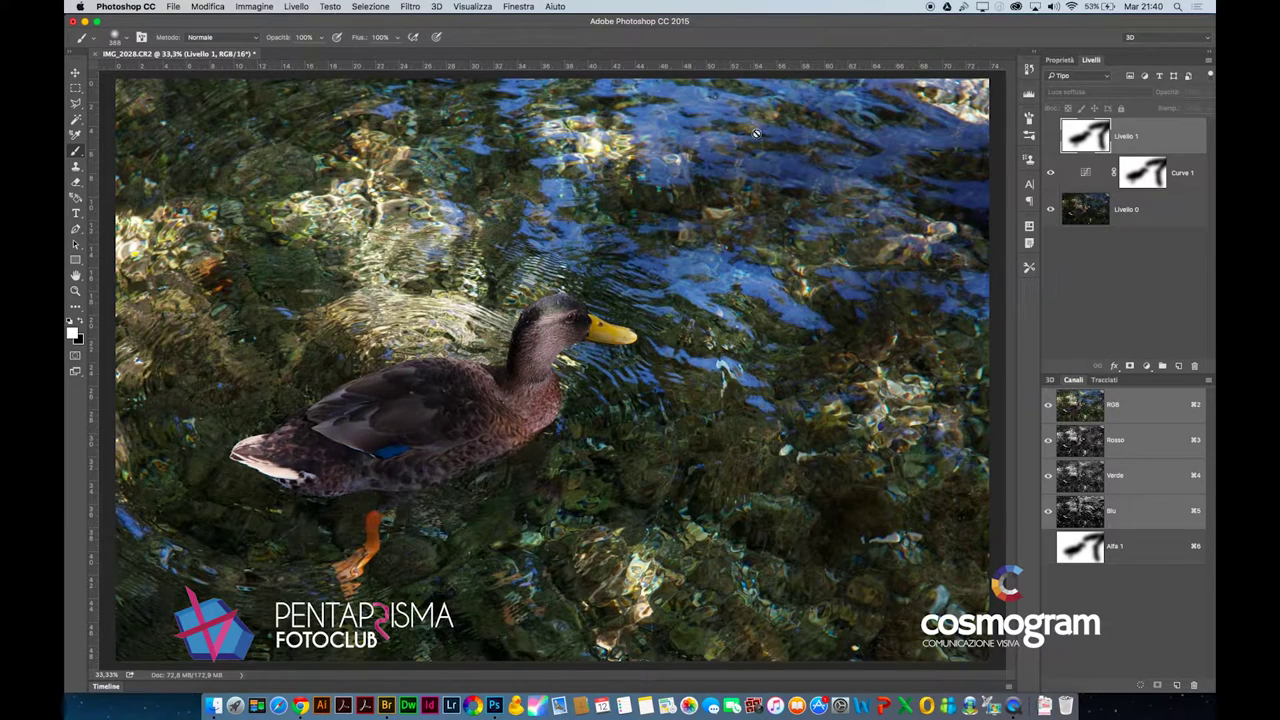
Disable the Curve 1 layer mask and show Livello 1 again
left_click(1087, 172)
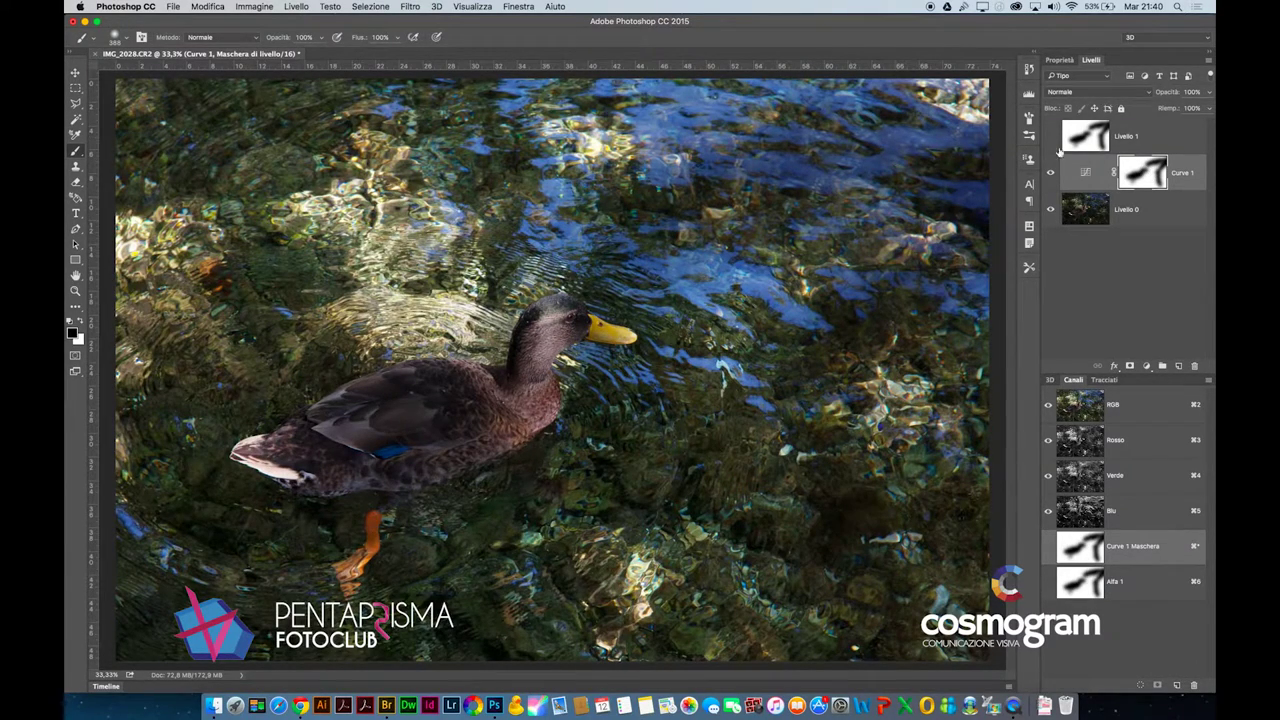
left_click(1141, 172, "shift")
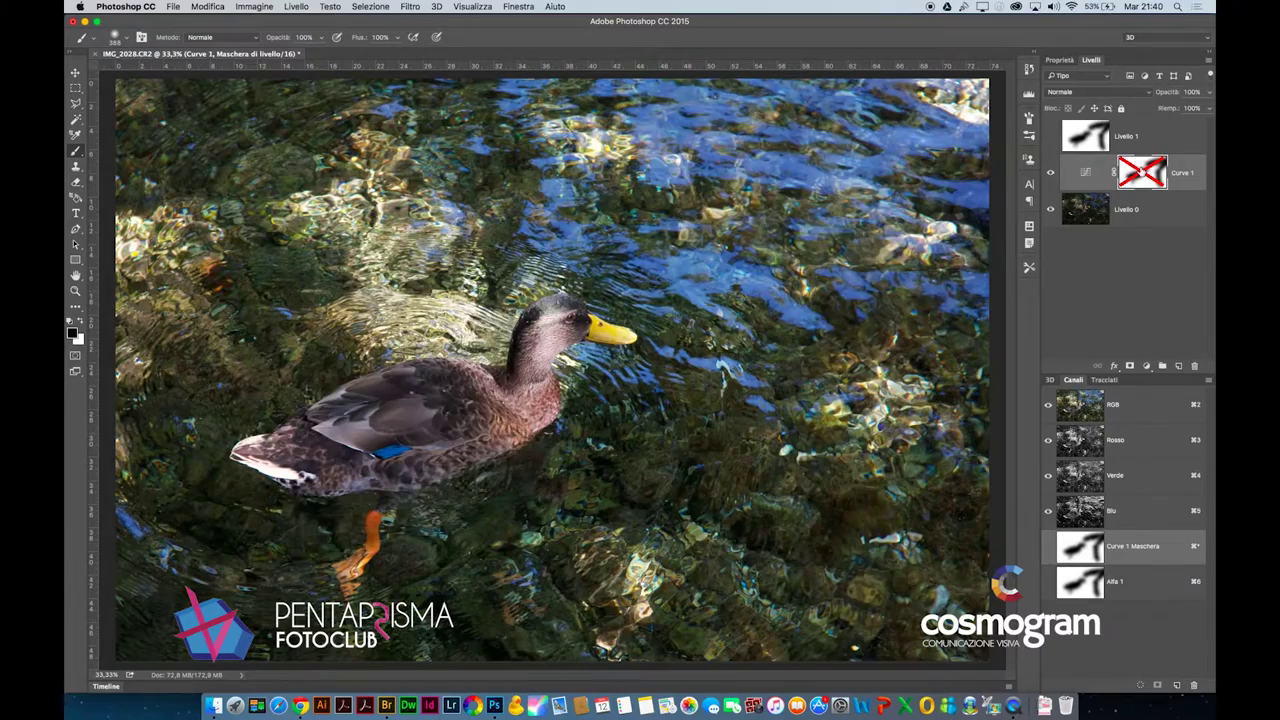
left_click(1141, 172, "shift")
left_click(1141, 172, "shift")
left_click(1141, 172, "shift")
left_click(1049, 134)
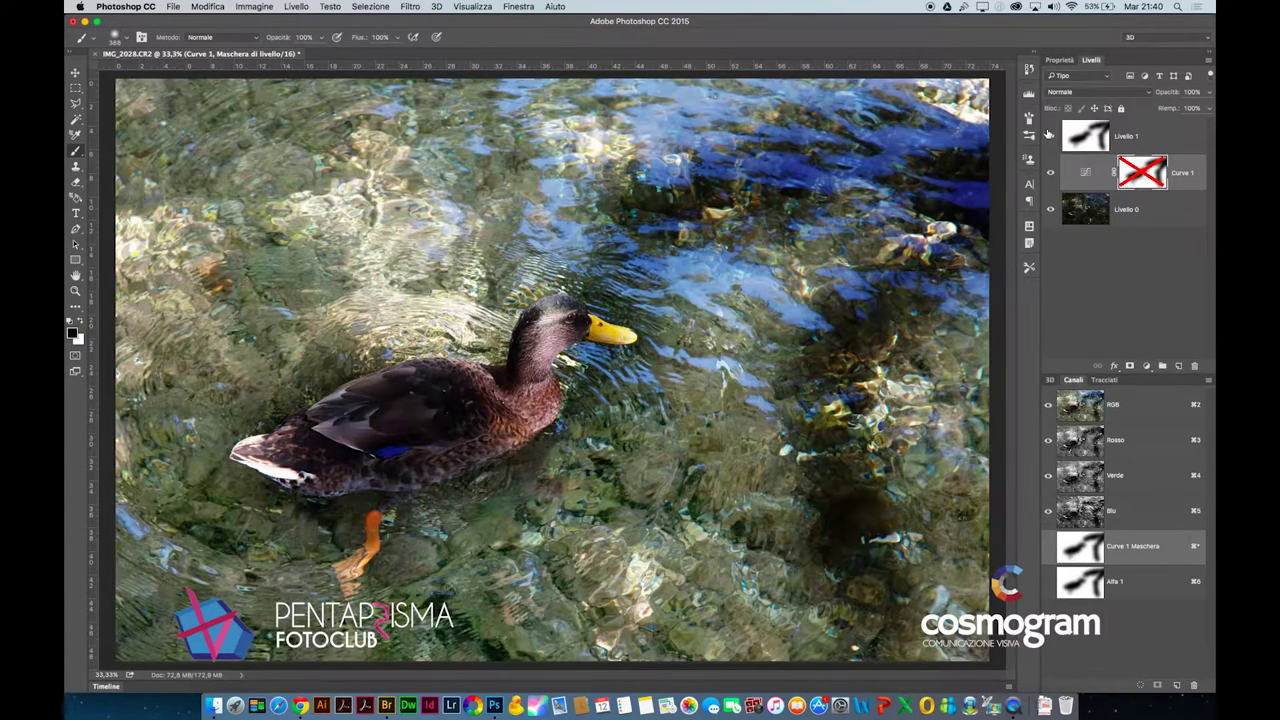
Lower Curve 1 to 25% opacity and invert Livello 1 so the duck stays bright
left_click(1209, 92)
left_click_drag(1203, 108, 1165, 108)
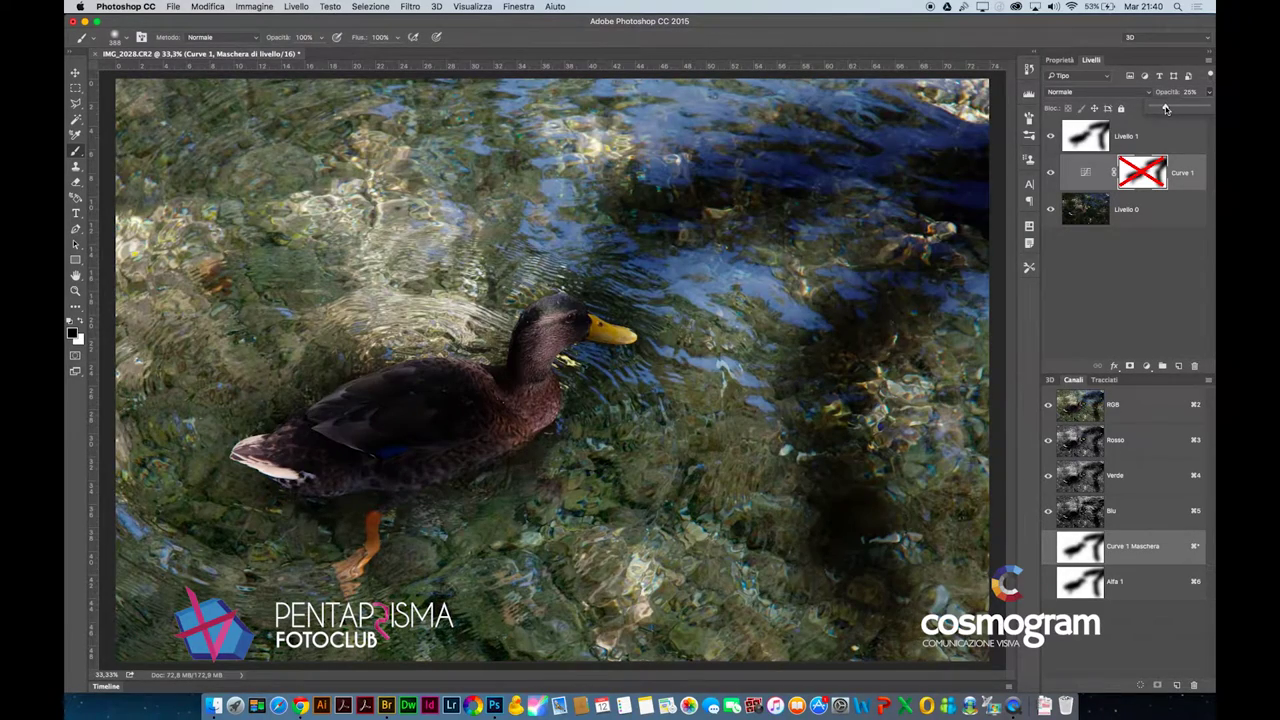
left_click(1085, 140)
key("super+i")
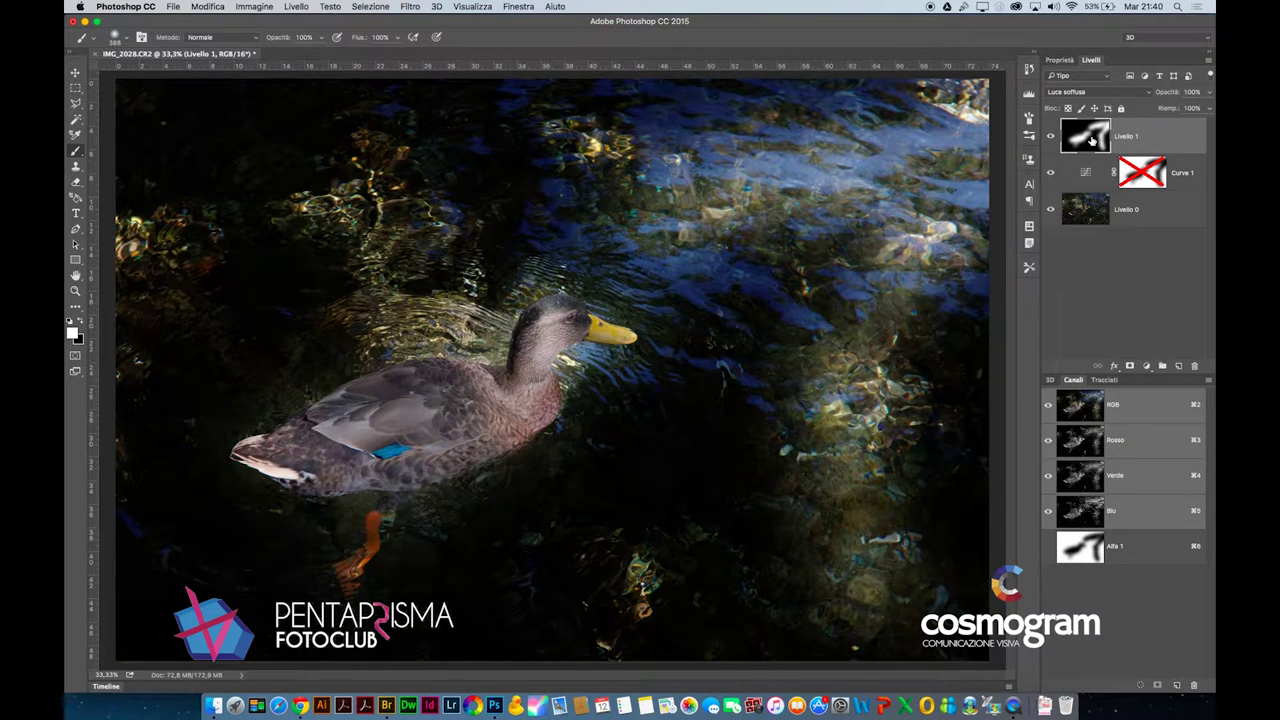
Lower Livello 1 to 43% opacity, then drag the layer to the trash
left_click(1209, 92)
left_click_drag(1203, 109, 1173, 115)
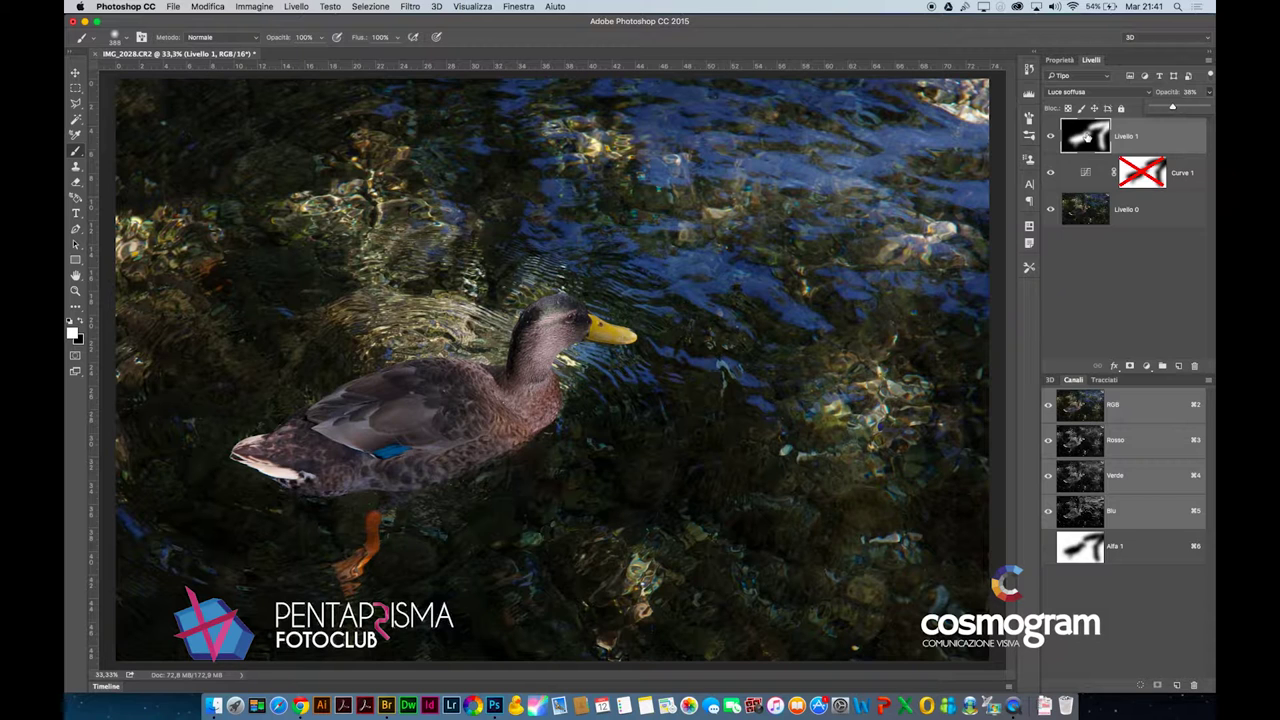
left_click_drag(1088, 138, 1194, 366)
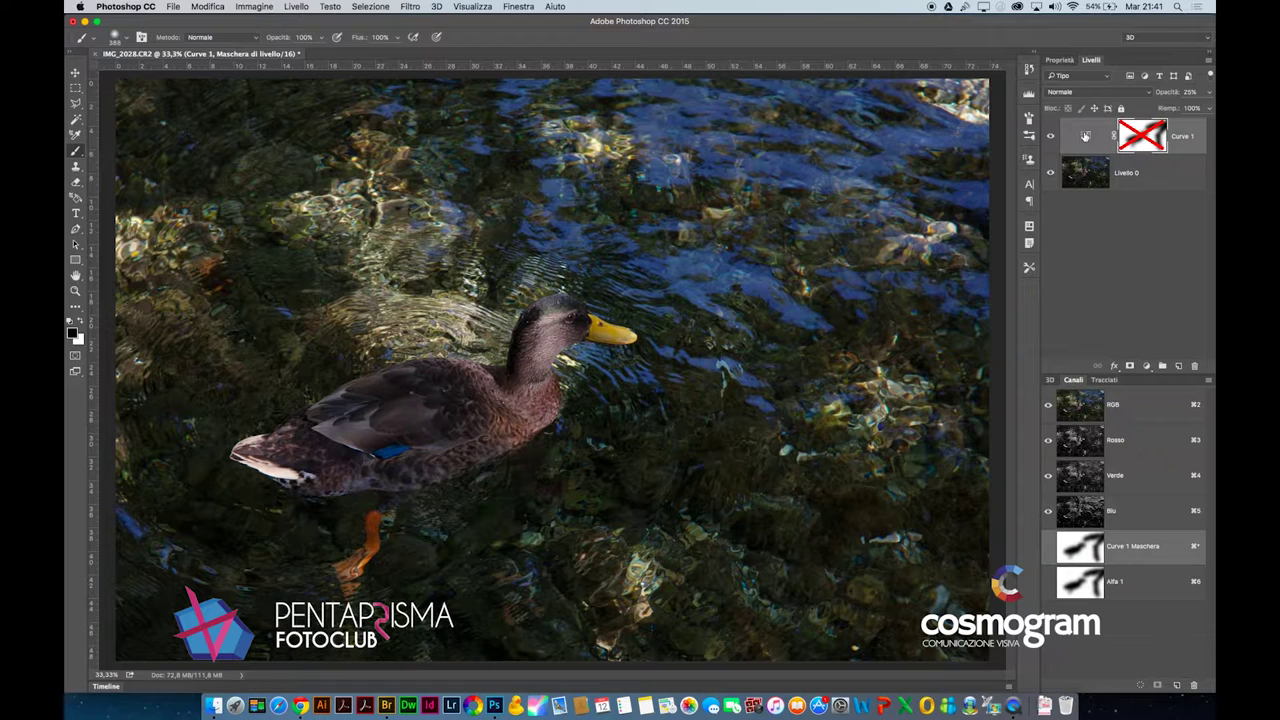
Re-enable and load the Curve 1 mask, clear it to white, then delete Curve 1
left_click(1143, 138, "shift")
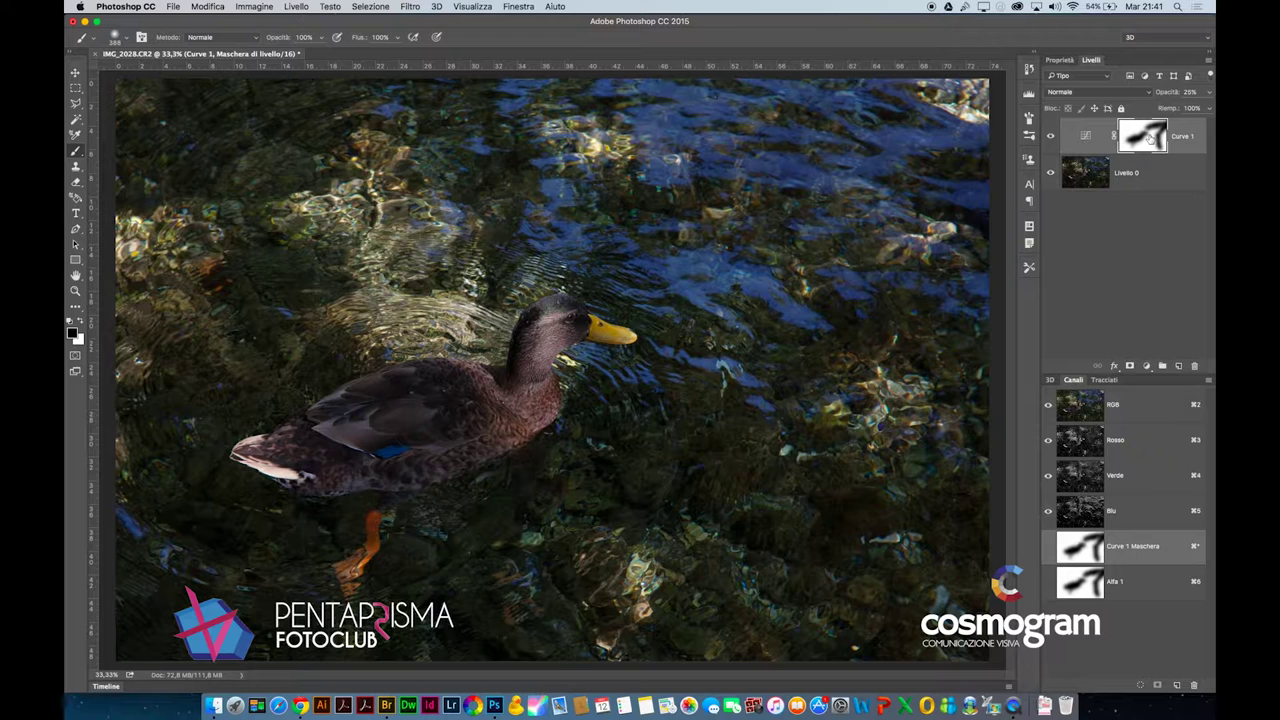
left_click(1148, 137, "alt")
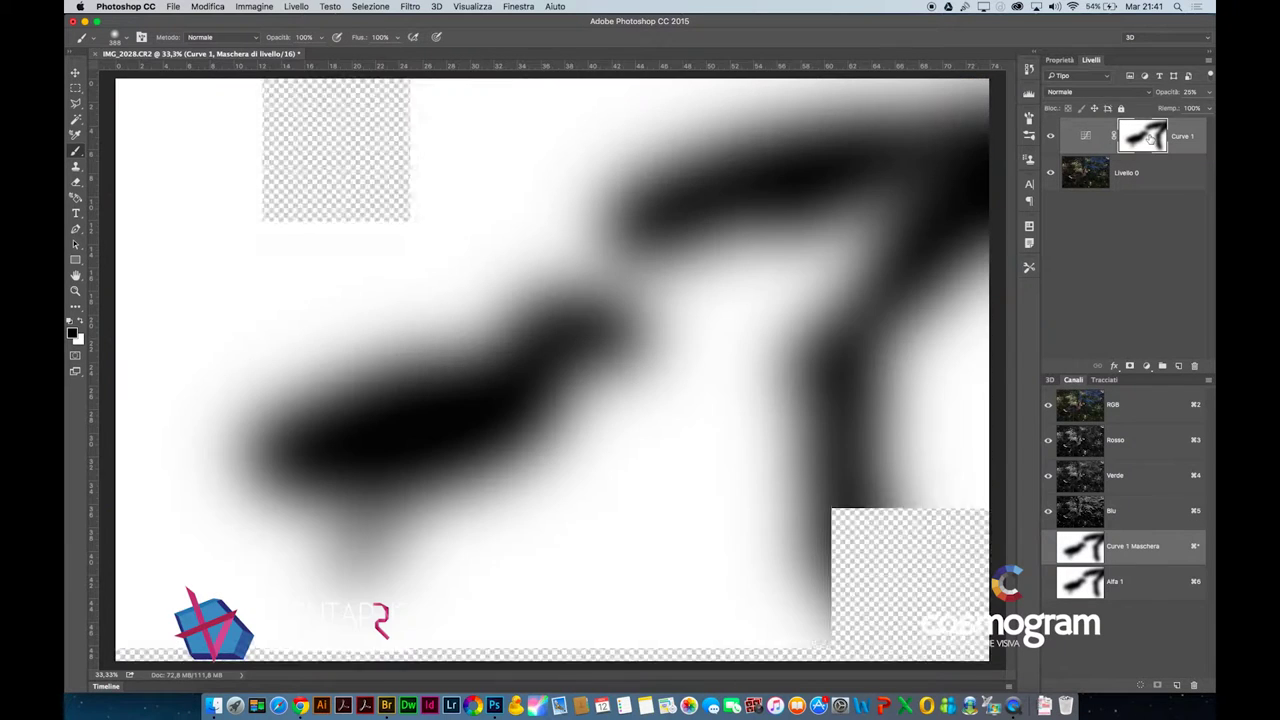
left_click(1148, 137, "super")
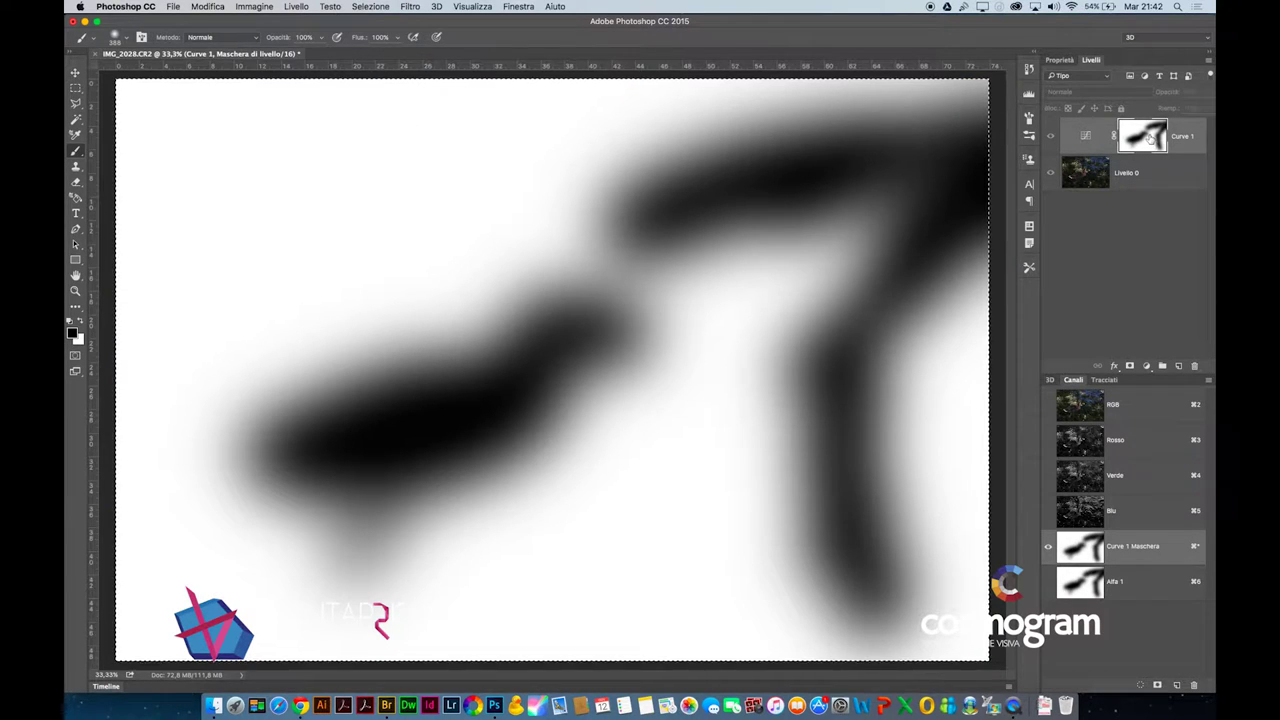
key("BackSpace")
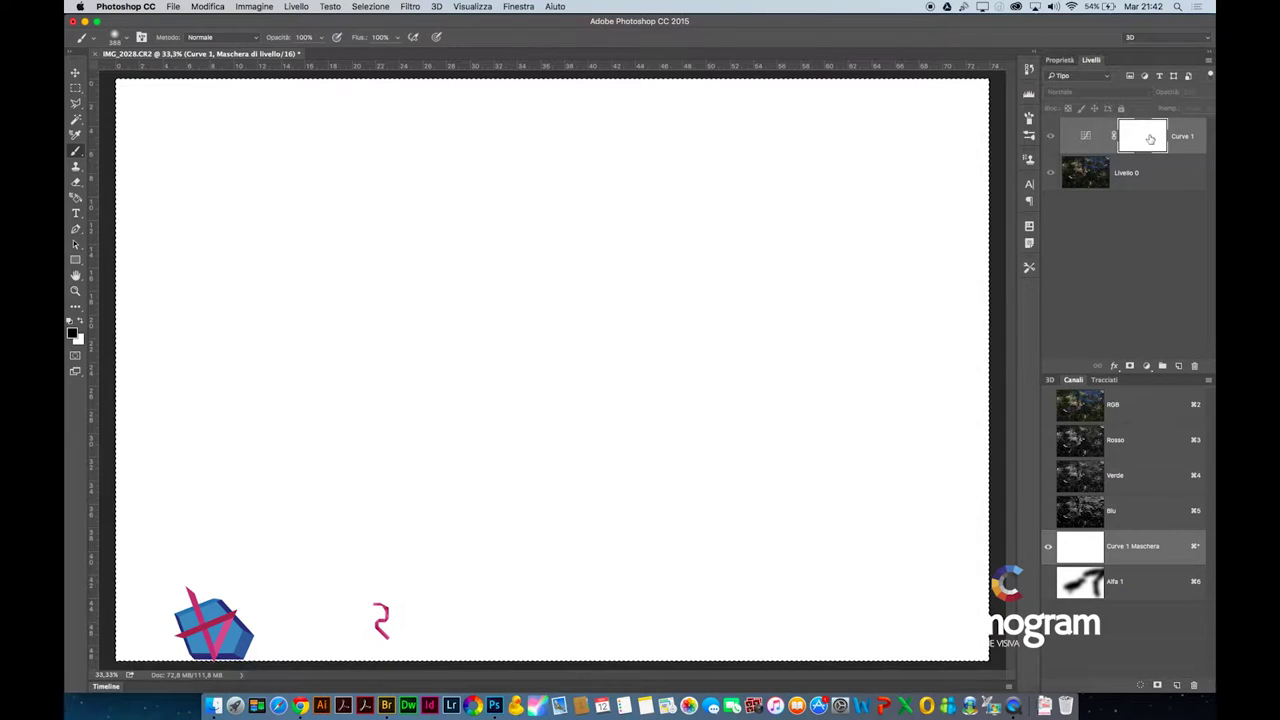
left_click_drag(1150, 139, 1193, 366)
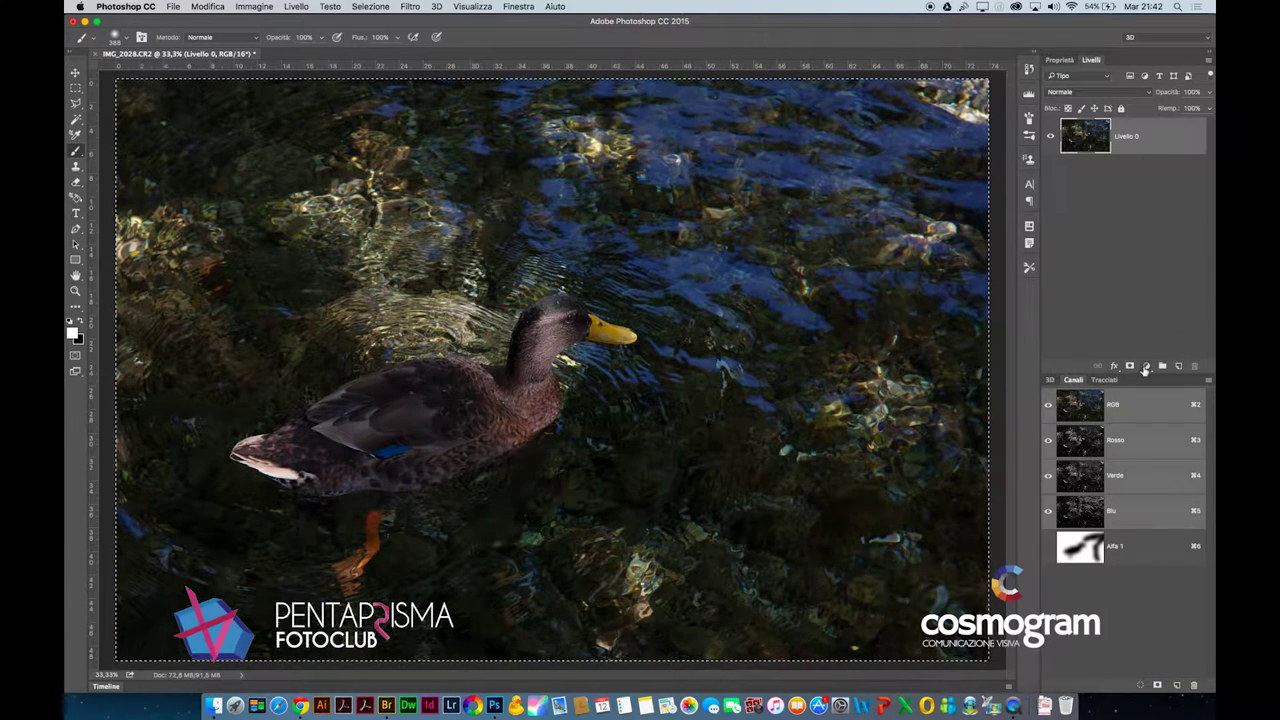
Add a brightening Curves layer, then paint black over the duck's head and neck in its mask
left_click(1146, 366)
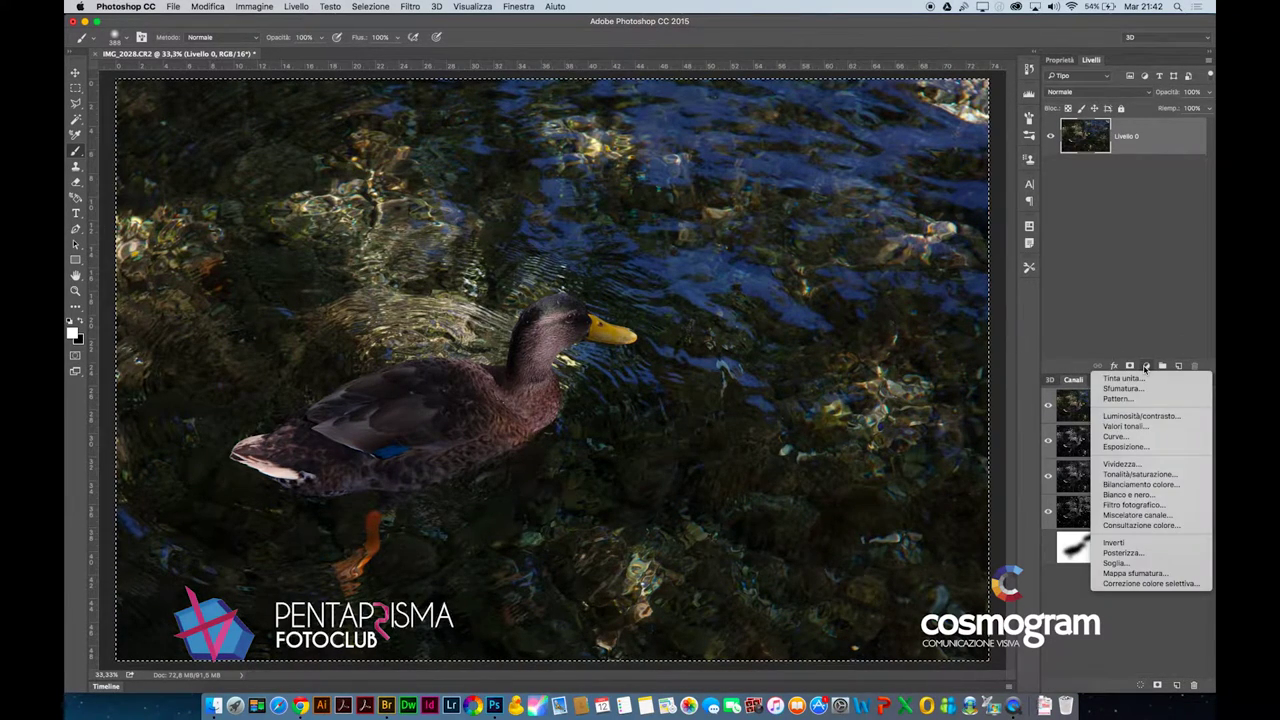
left_click(1158, 436)
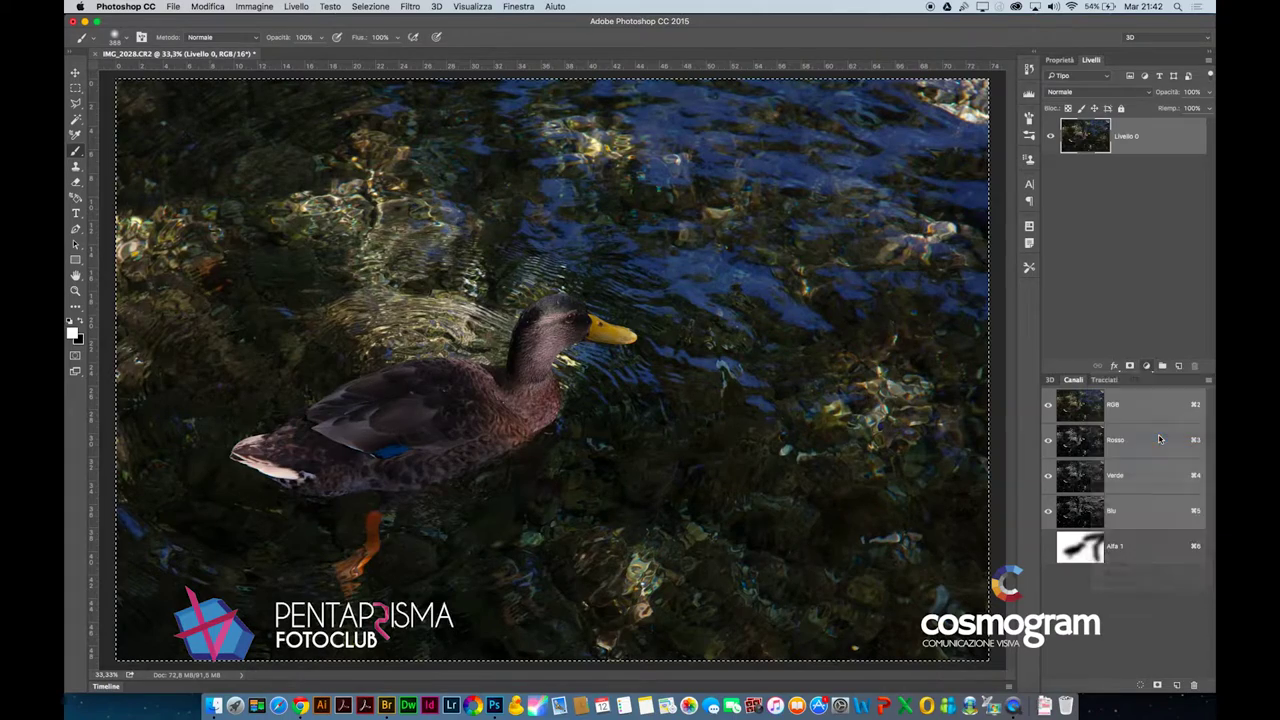
mouse_move(1122, 196)
left_mouse_down()
mouse_move(1124, 161)
mouse_move(1132, 169)
left_mouse_up()
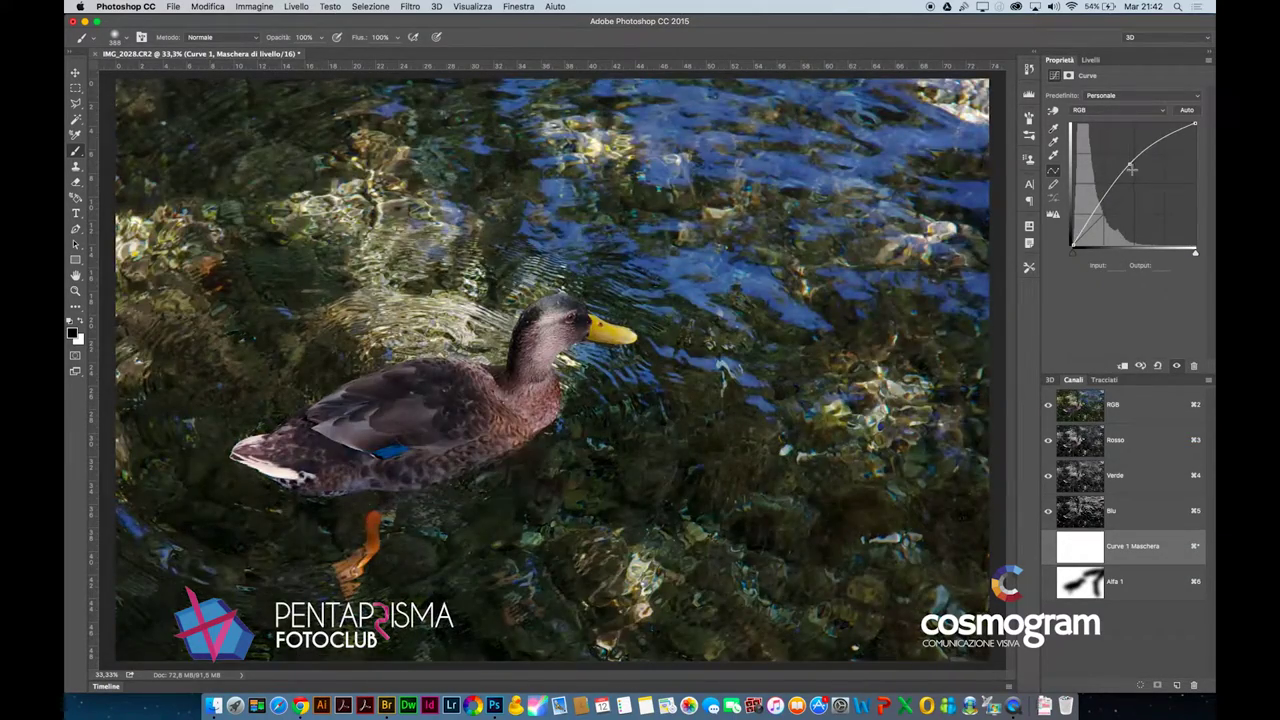
left_click(1090, 60)
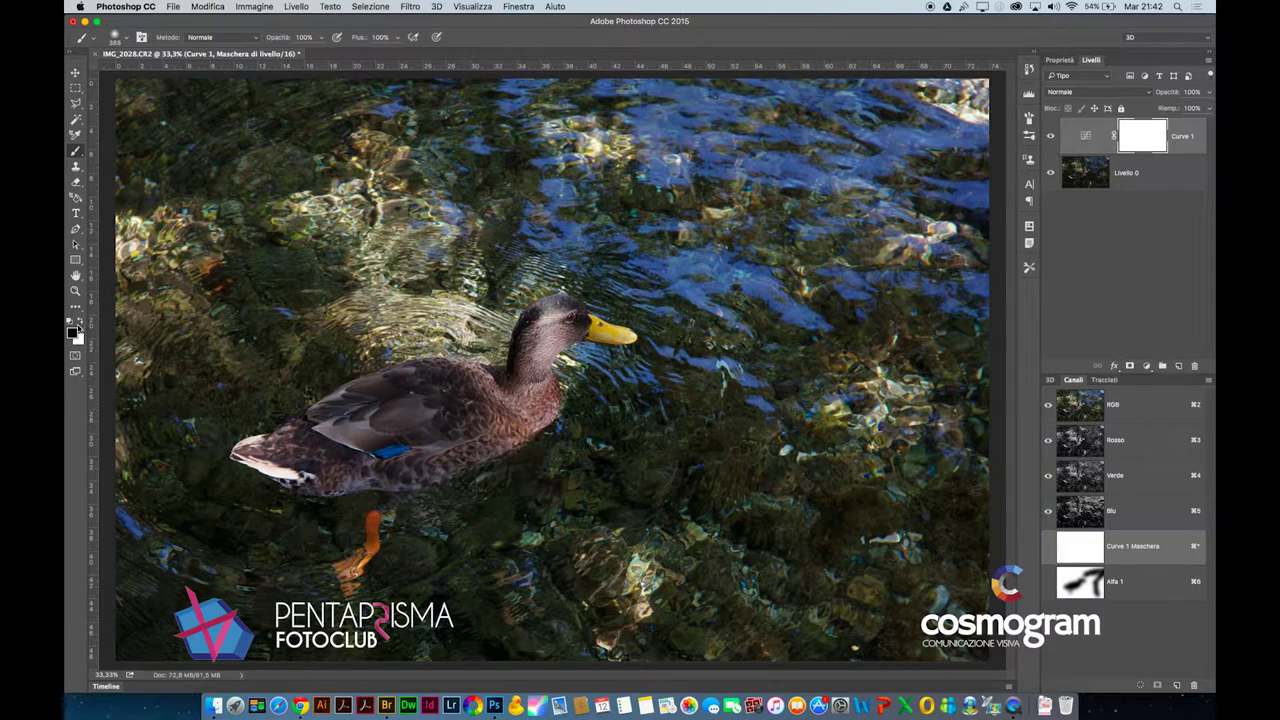
left_click(82, 322)
mouse_move(632, 335)
left_mouse_down()
mouse_move(528, 378)
mouse_move(399, 469)
mouse_move(253, 456)
mouse_move(395, 393)
mouse_move(500, 382)
mouse_move(575, 325)
mouse_move(488, 392)
mouse_move(400, 434)
mouse_move(323, 449)
mouse_move(399, 464)
mouse_move(351, 579)
left_mouse_up()
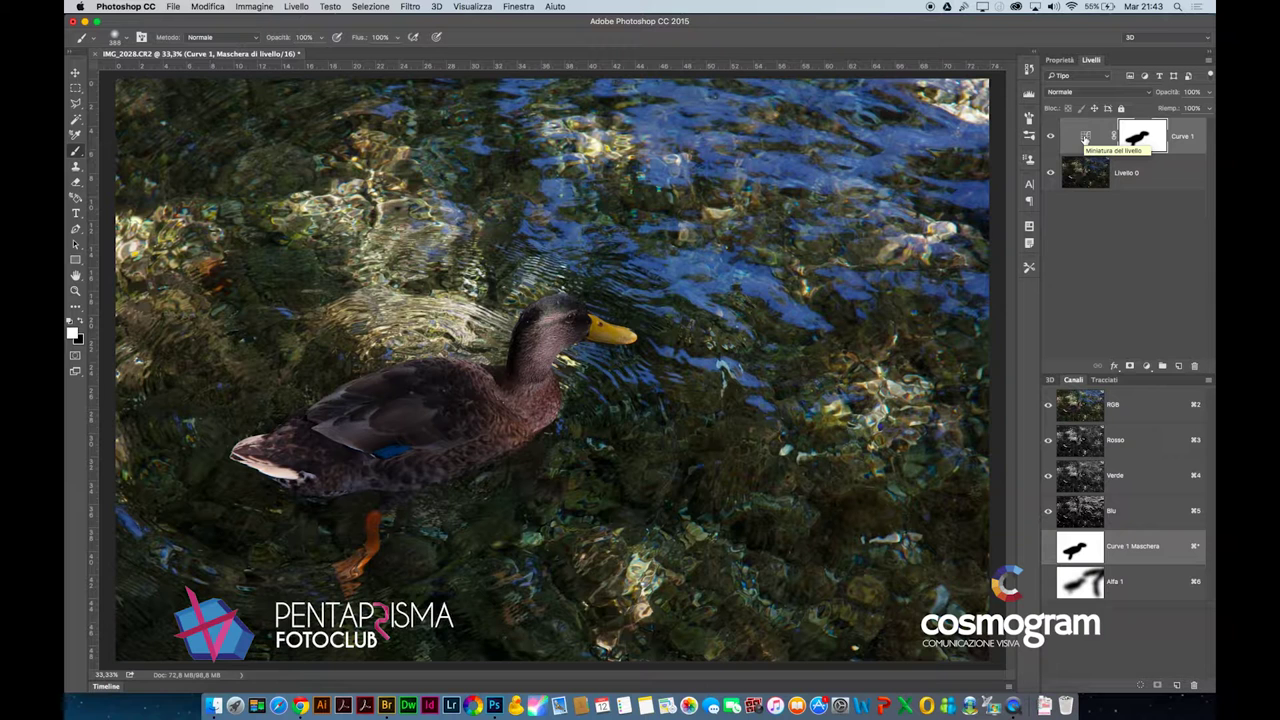
View the Curve 1 mask on its own, then toggle it off and on to compare
left_click(1140, 137, "alt")
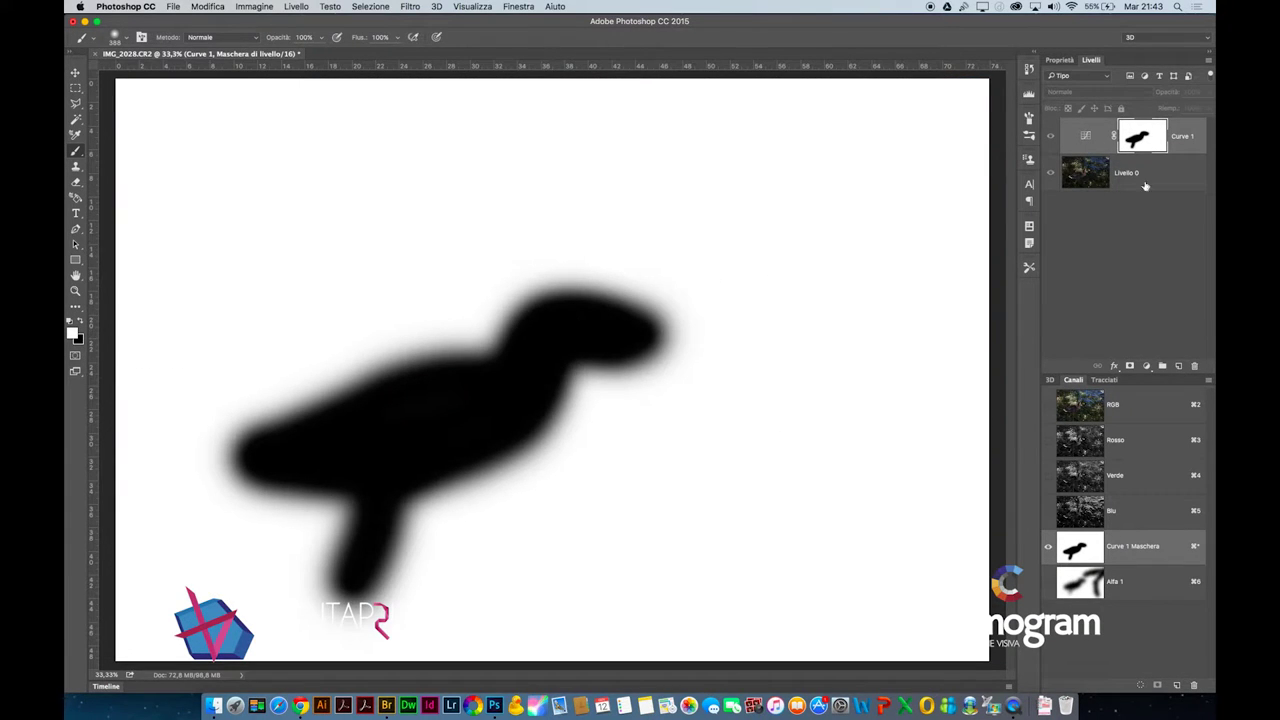
left_click(1086, 135)
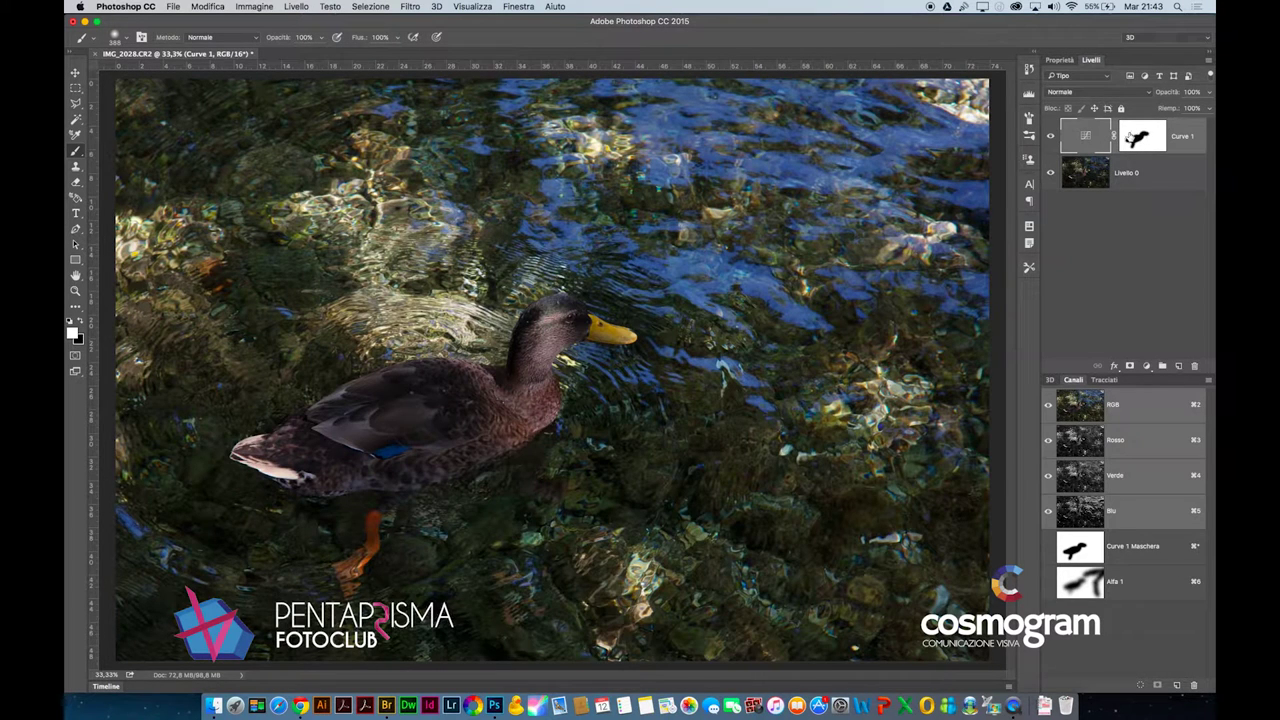
left_click(1146, 137, "shift")
left_click(1146, 137, "shift")
Paint white on the duck's head in the Curve 1 mask, check it, then hide Curve 1
left_click(1138, 140)
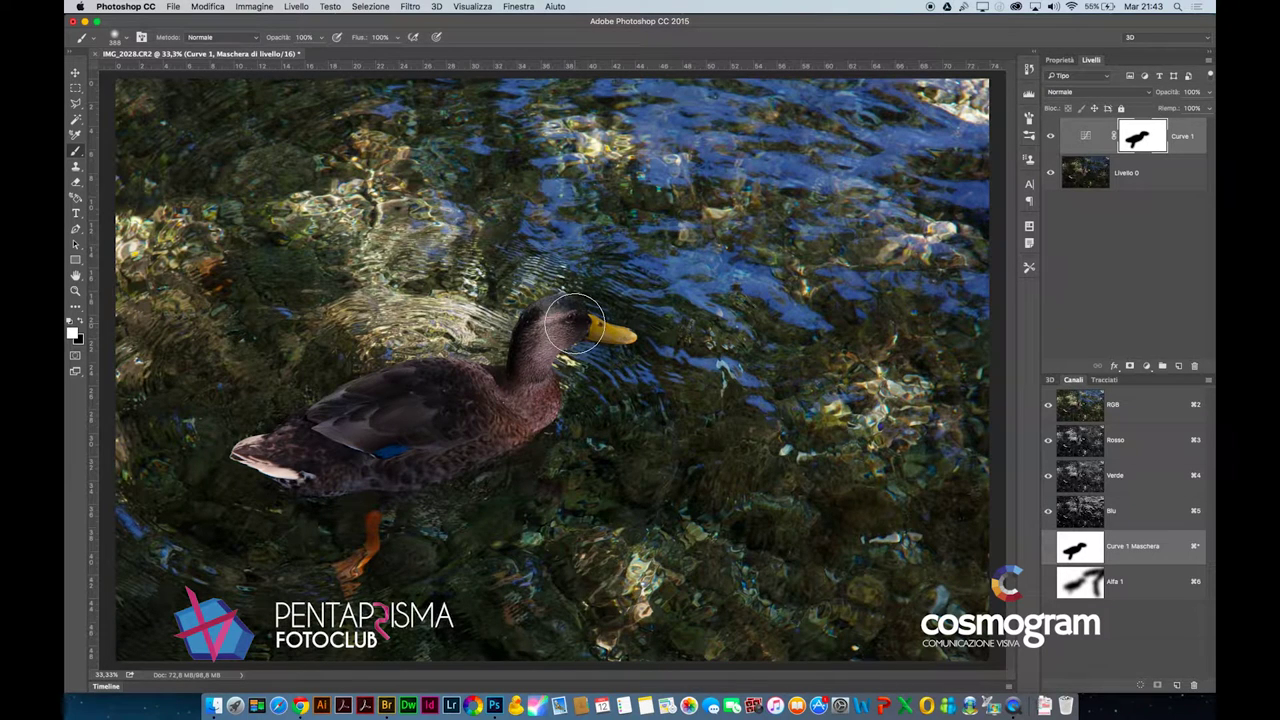
left_click(575, 325)
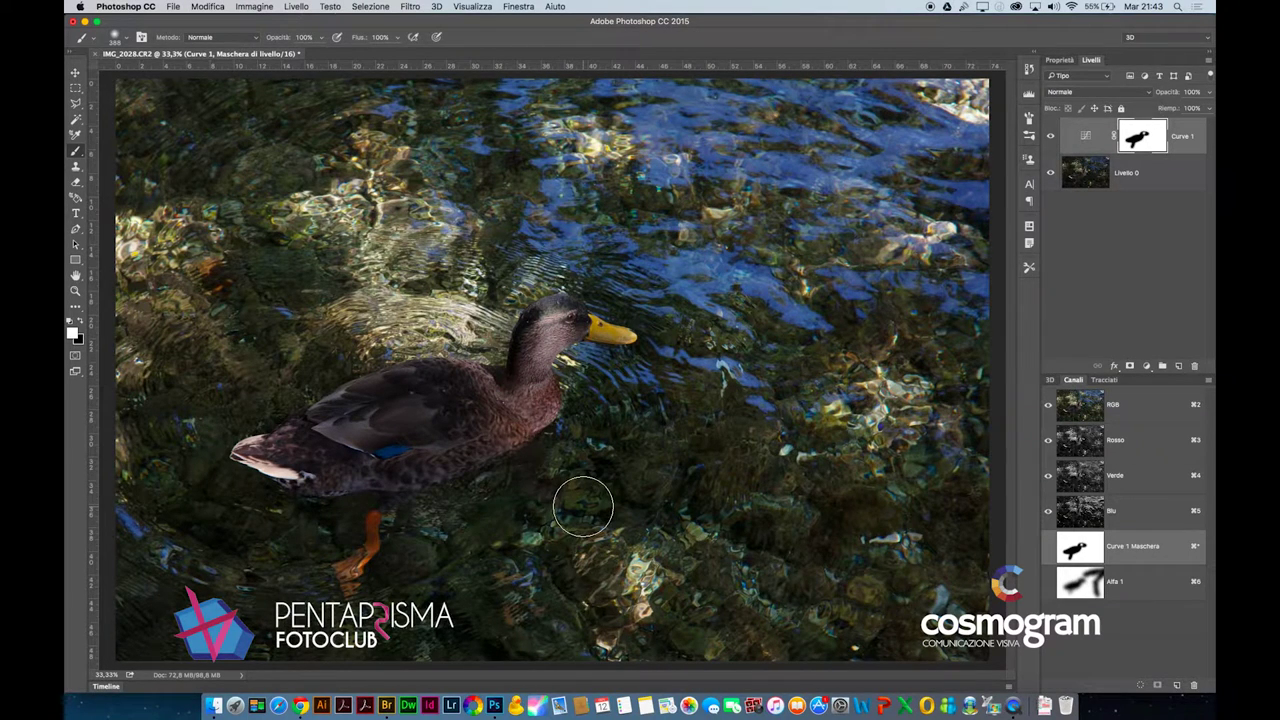
left_click(1136, 143, "alt")
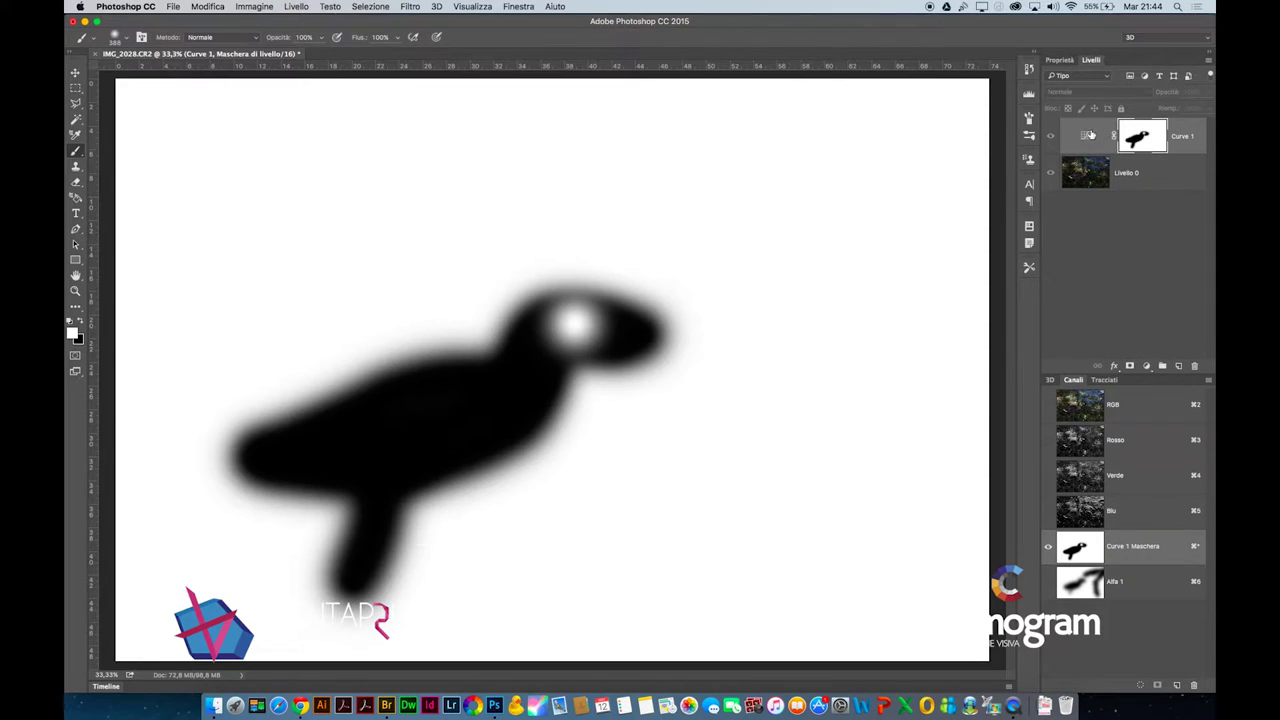
left_click(1088, 135)
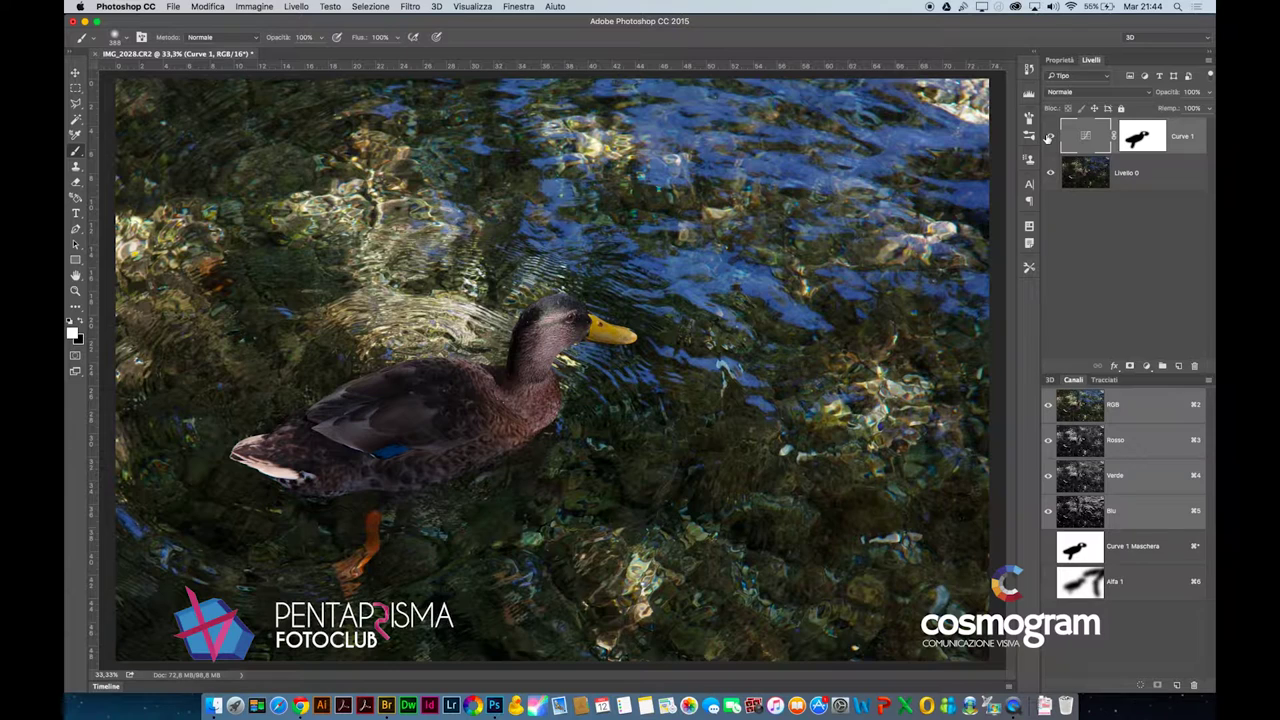
left_click(1049, 137)
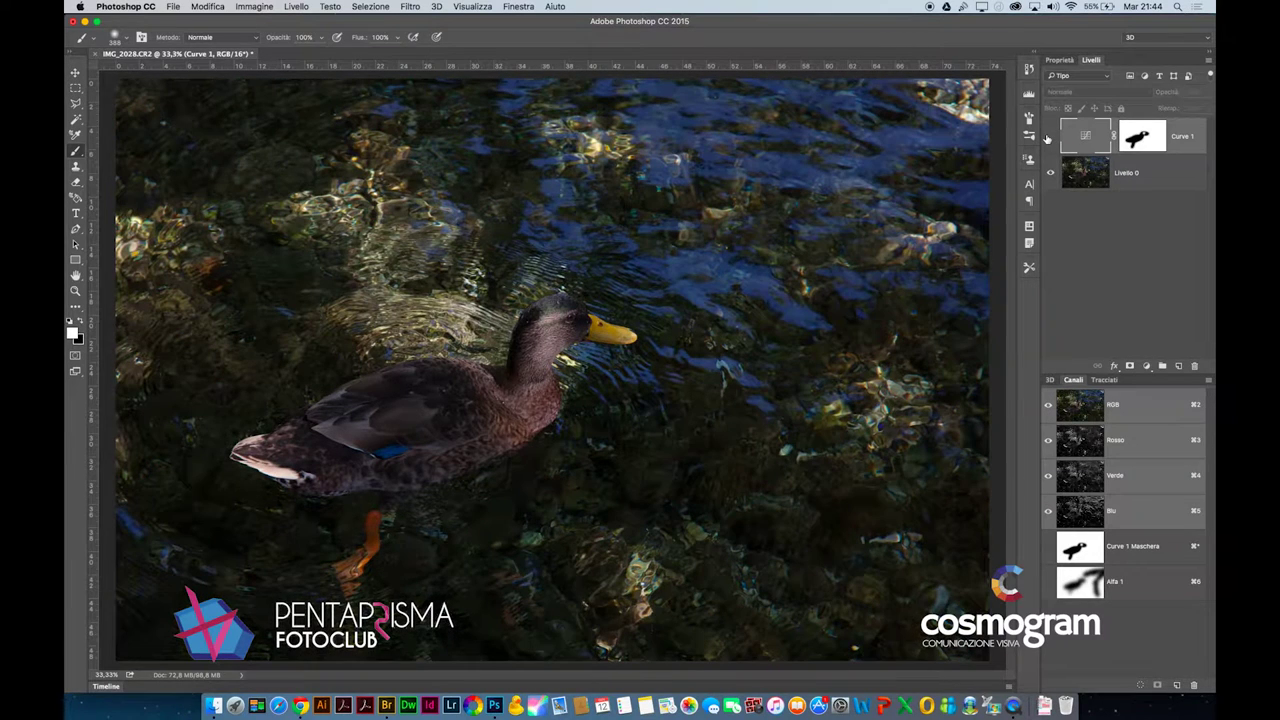
Duplicate Livello 0 as a new Livello 0 copia layer
left_click(1087, 176)
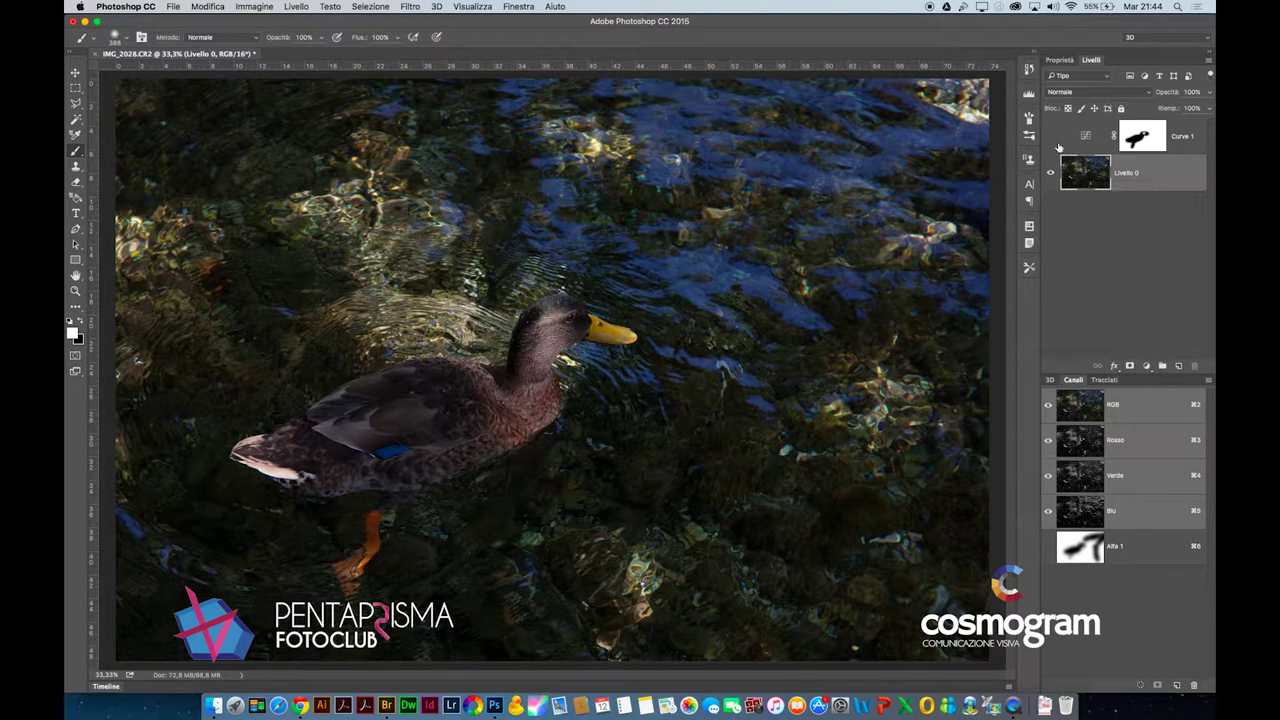
right_click(1088, 176)
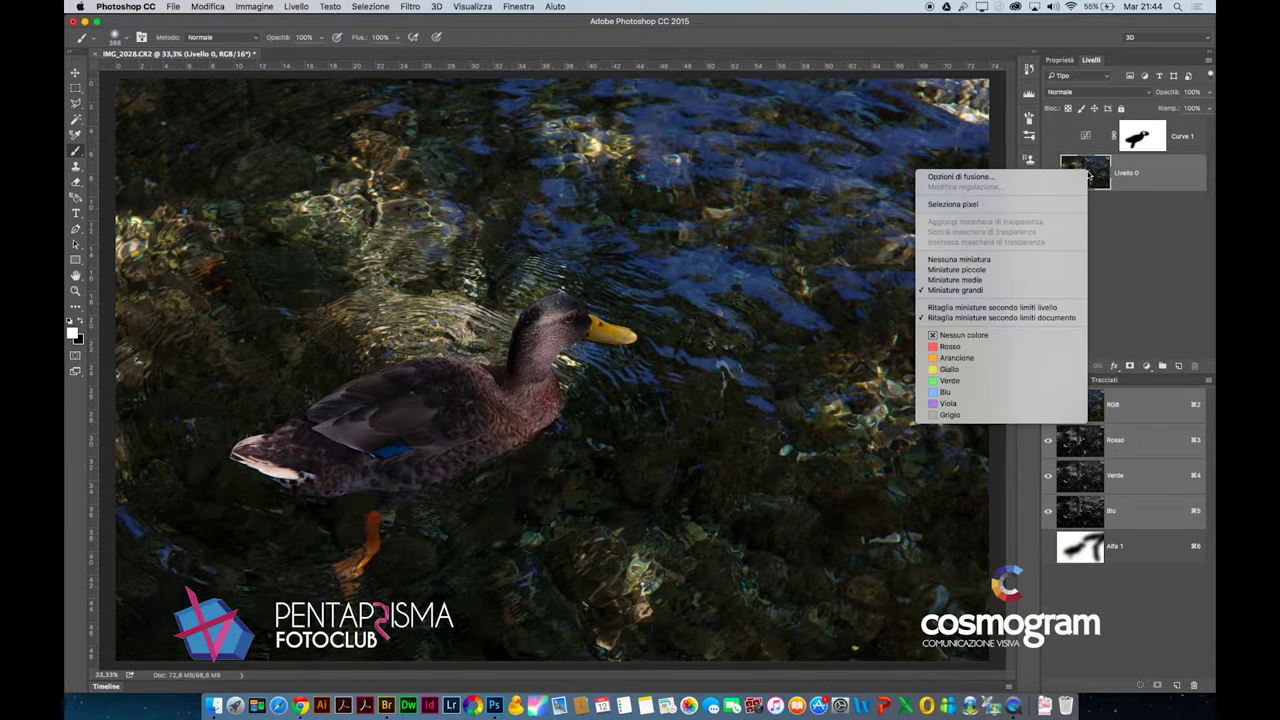
left_click(1095, 176)
double_click(1088, 176)
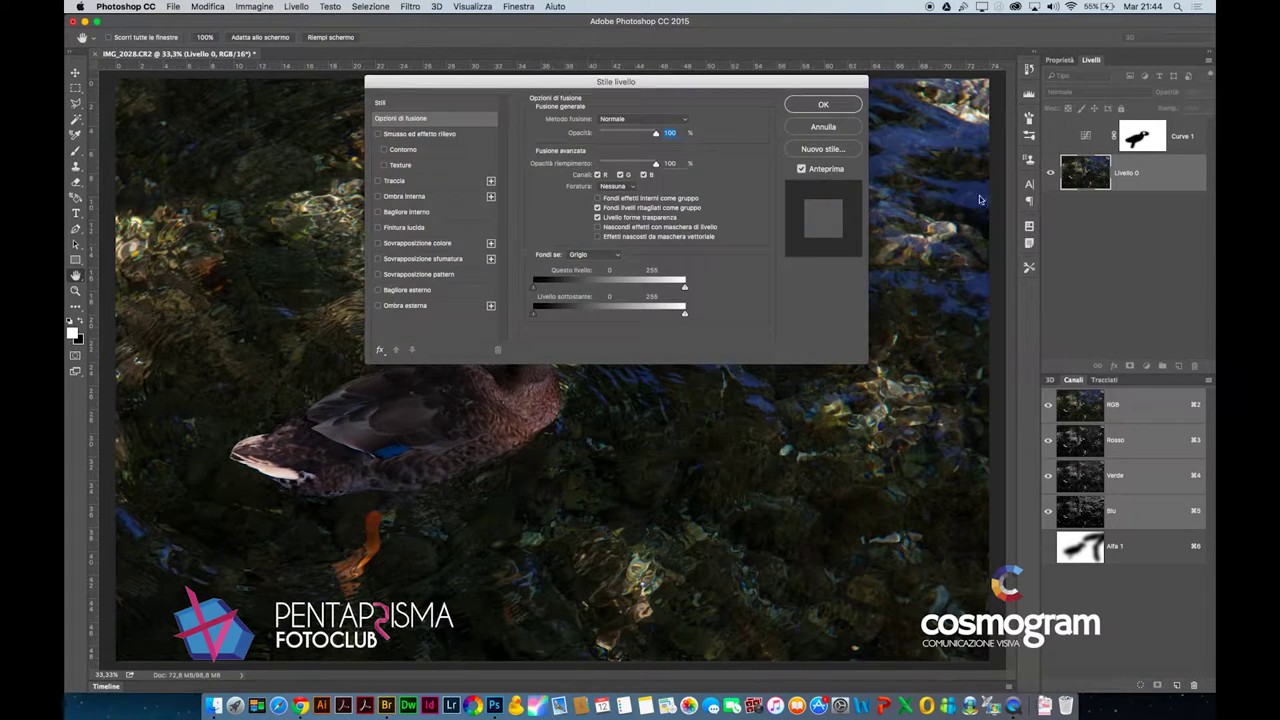
key("Escape")
mouse_move(1085, 172)
left_mouse_down()
mouse_move(1158, 291)
mouse_move(1180, 364)
left_mouse_up()
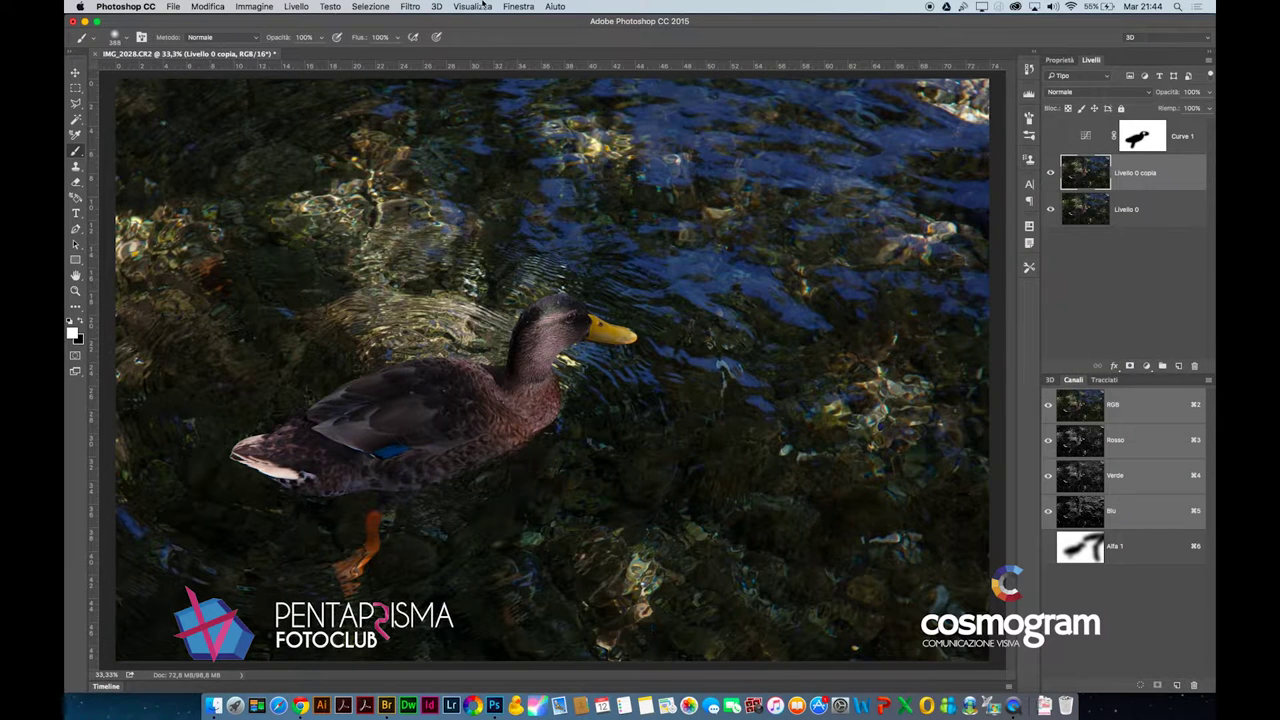
Apply a moderate Gaussian blur to Livello 0 copia and add a white layer mask
left_click(410, 6)
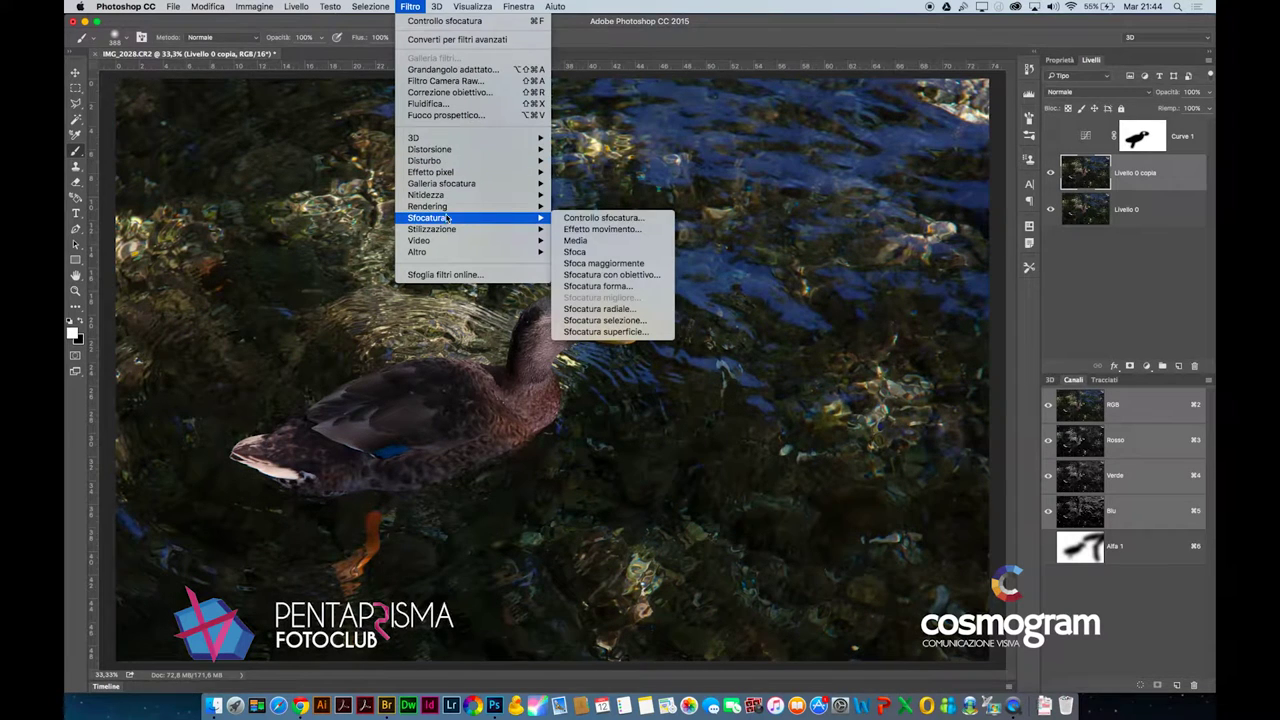
left_click(596, 219)
left_click_drag(720, 343, 685, 343)
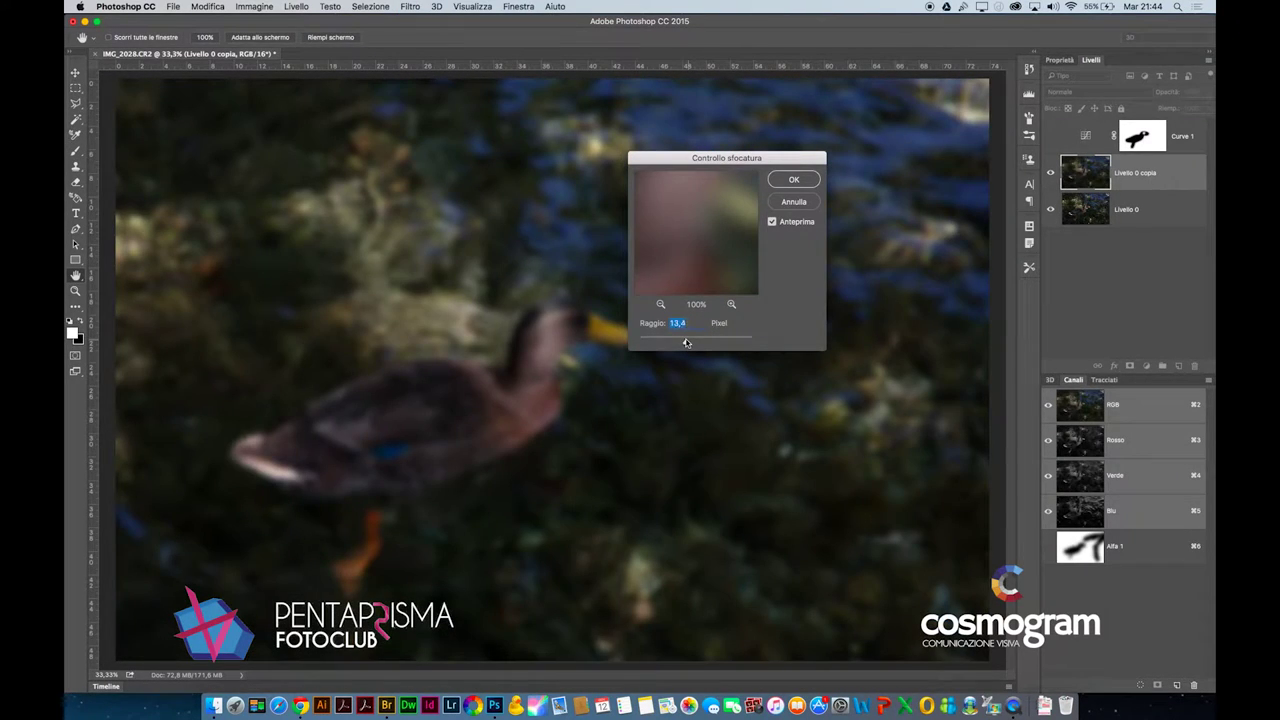
left_click(796, 179)
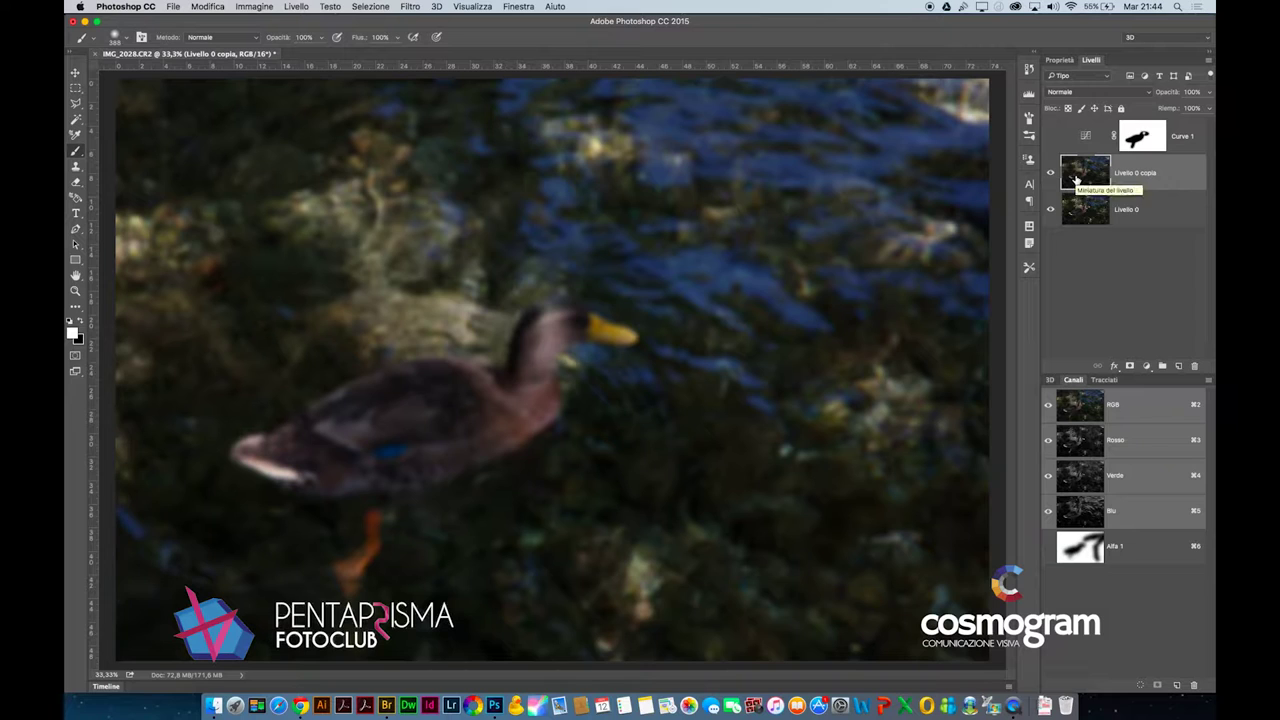
left_click(1130, 368)
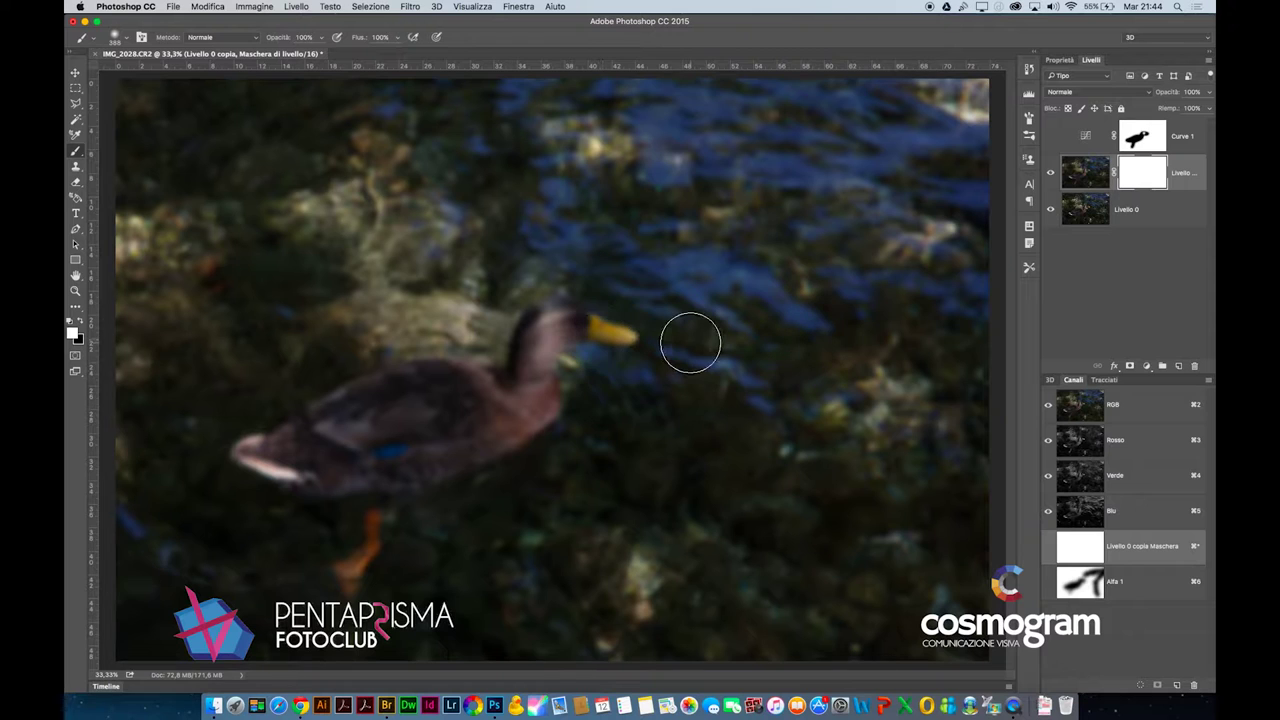
Paint black over the duck's tail on the Livello 0 copia mask
left_click(1086, 172)
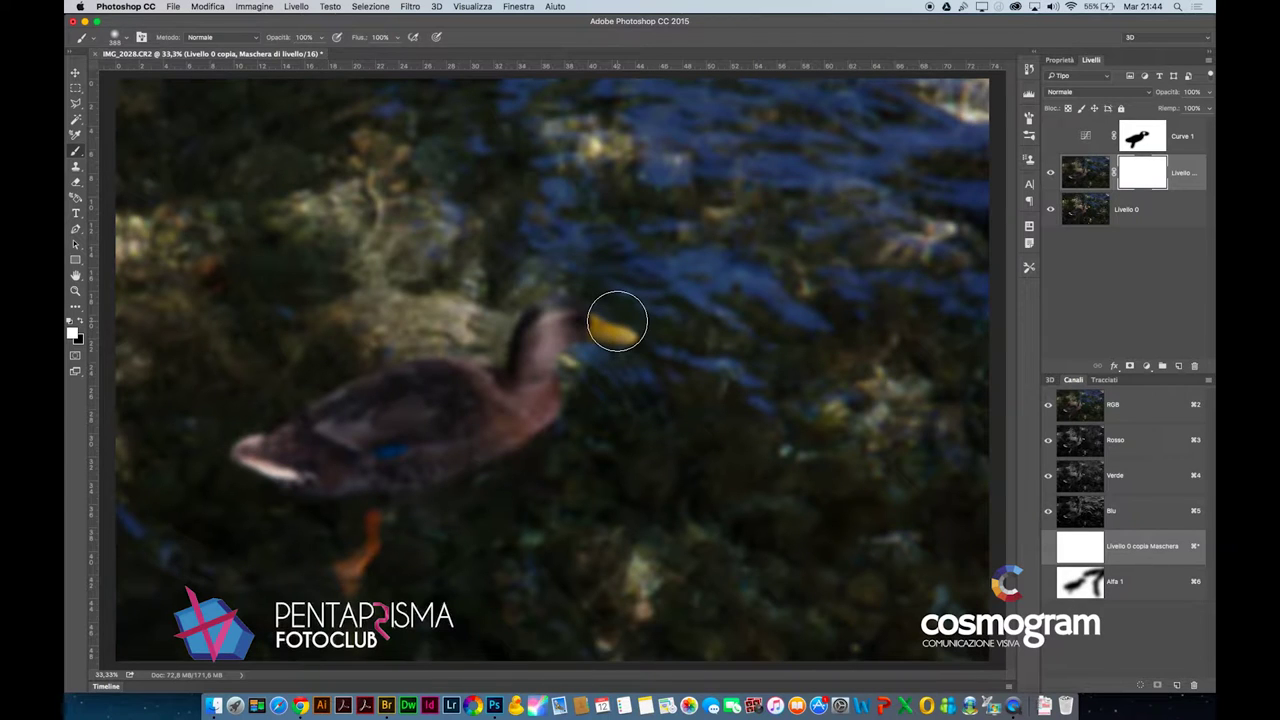
key("x")
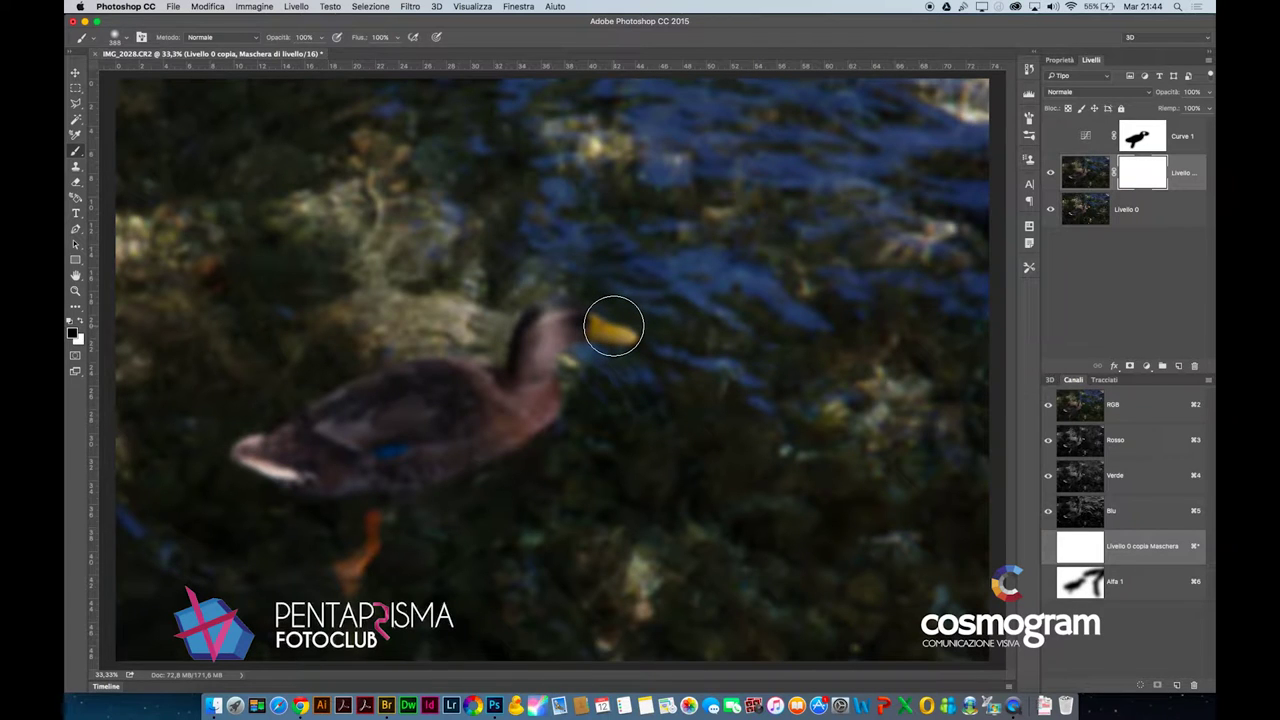
mouse_move(286, 449)
left_mouse_down()
mouse_move(274, 453)
mouse_move(374, 460)
mouse_move(501, 429)
mouse_move(543, 349)
mouse_move(600, 334)
mouse_move(543, 316)
mouse_move(528, 363)
mouse_move(480, 388)
mouse_move(429, 380)
mouse_move(308, 434)
mouse_move(443, 423)
mouse_move(357, 543)
mouse_move(362, 570)
left_mouse_up()
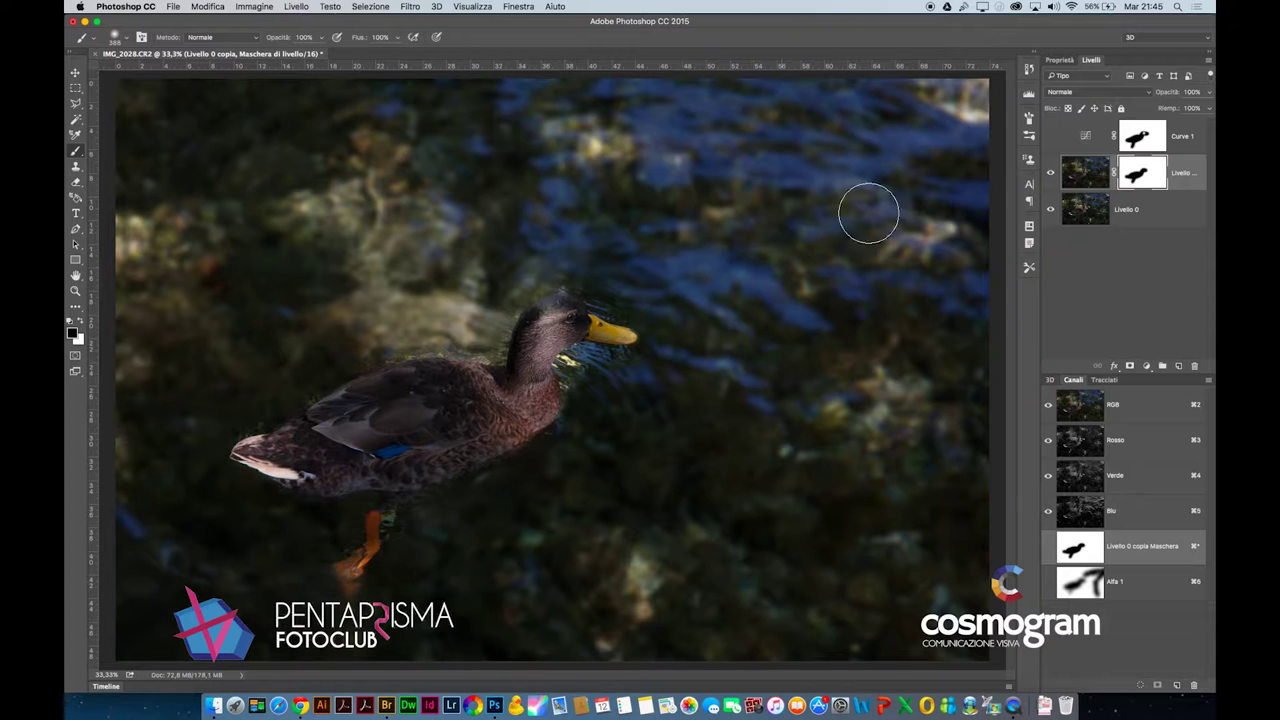
Open Gaussian Blur for the mask and settle the radius at 3,8 pixels
left_click(410, 6)
mouse_move(427, 217)
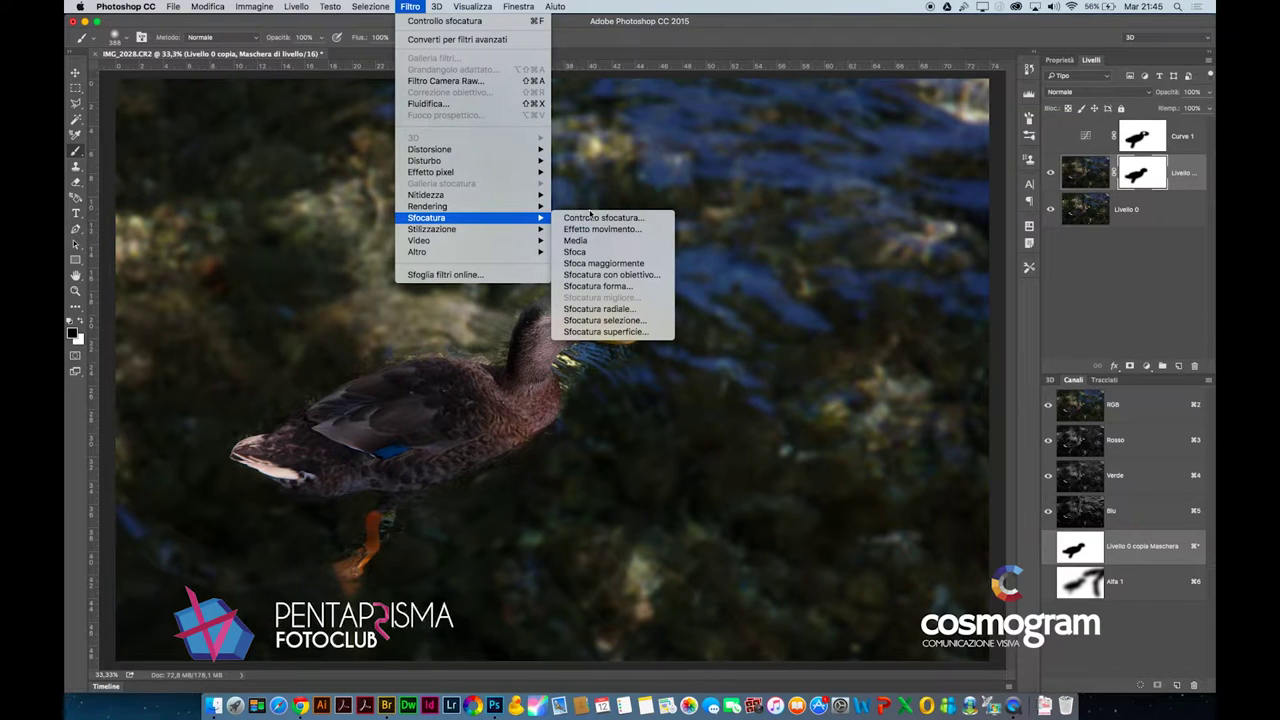
left_click(591, 217)
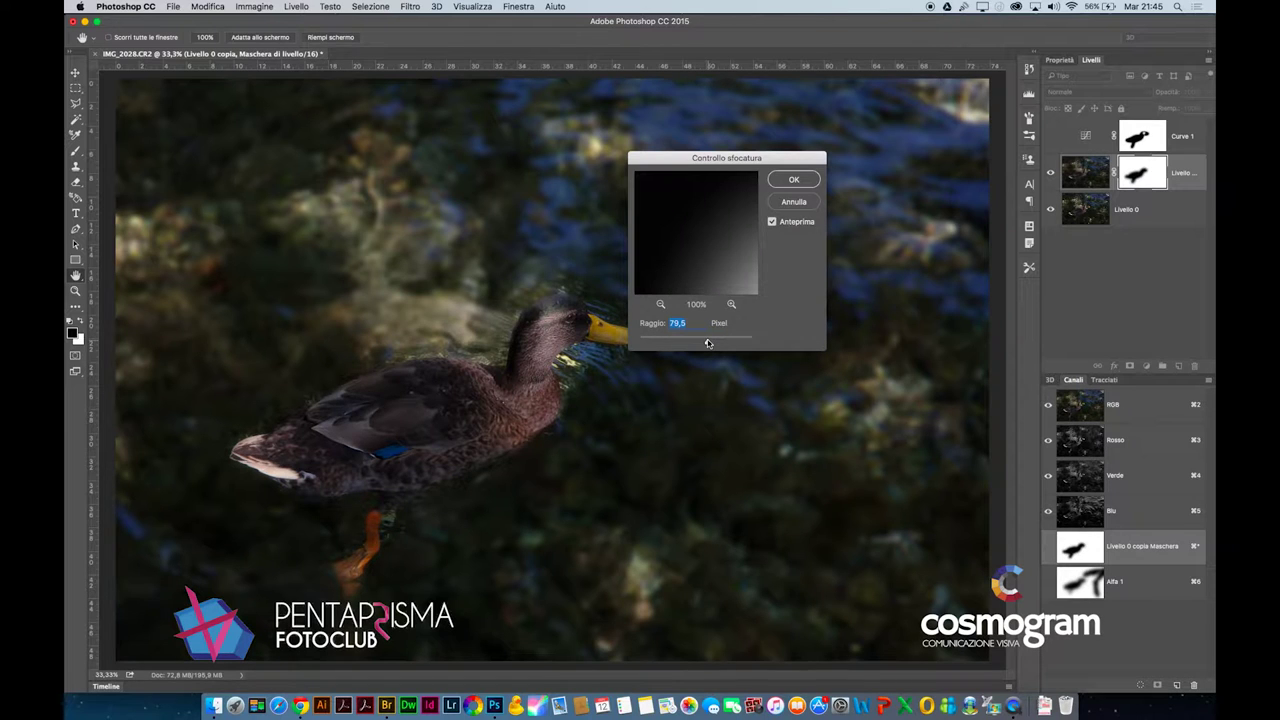
left_click_drag(708, 343, 746, 341)
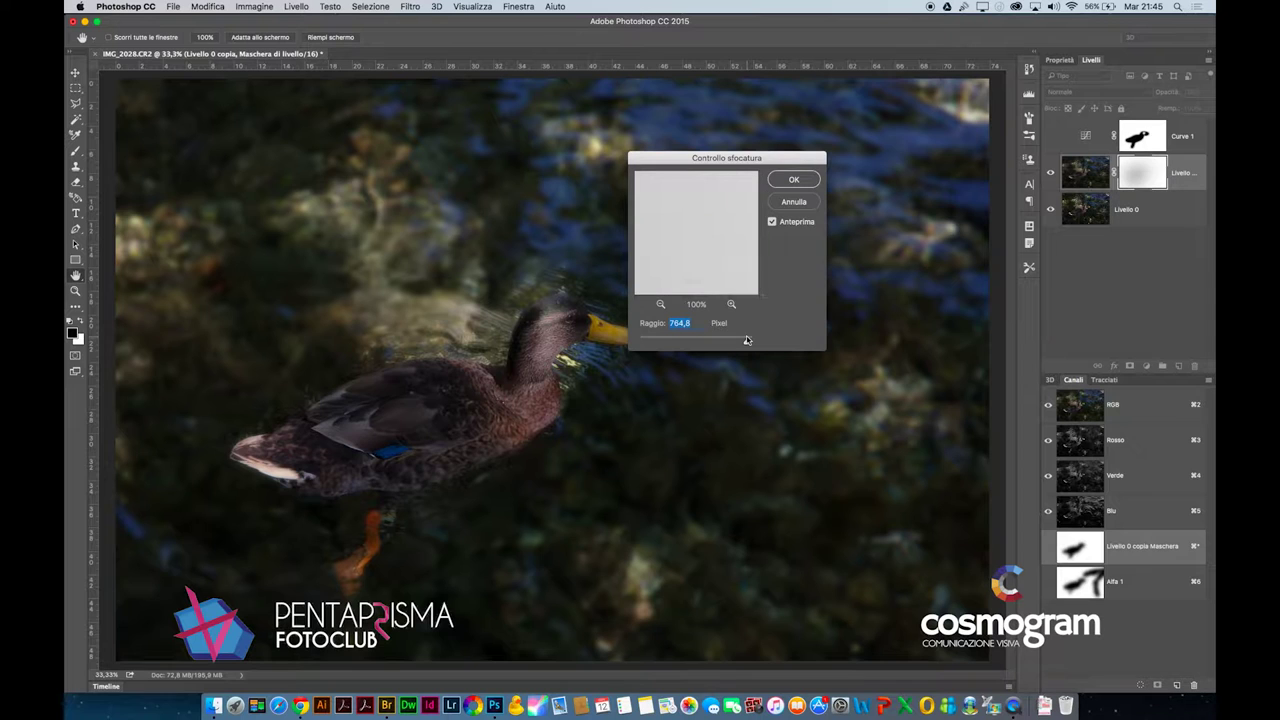
left_click_drag(746, 341, 686, 344)
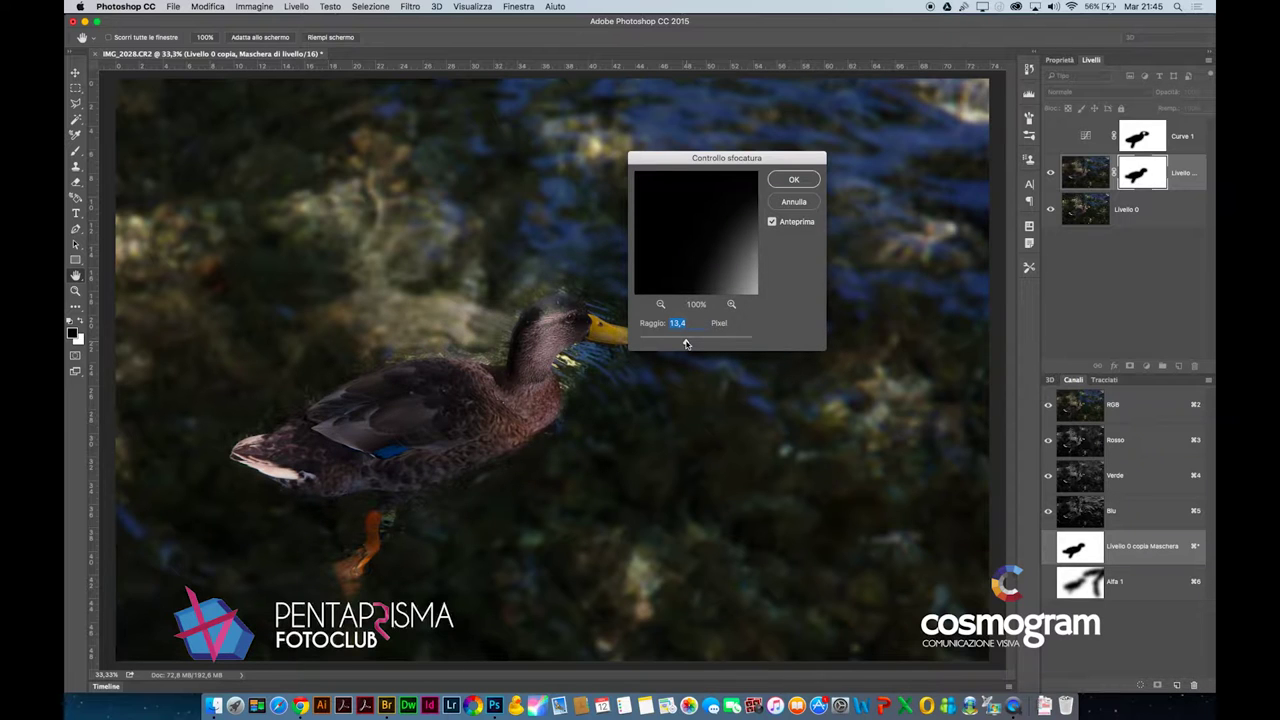
left_click_drag(686, 344, 674, 344)
left_click_drag(673, 344, 662, 343)
Apply the 3,8-pixel mask blur, preview without the mask, then delete Livello 0 copia
left_click(792, 202)
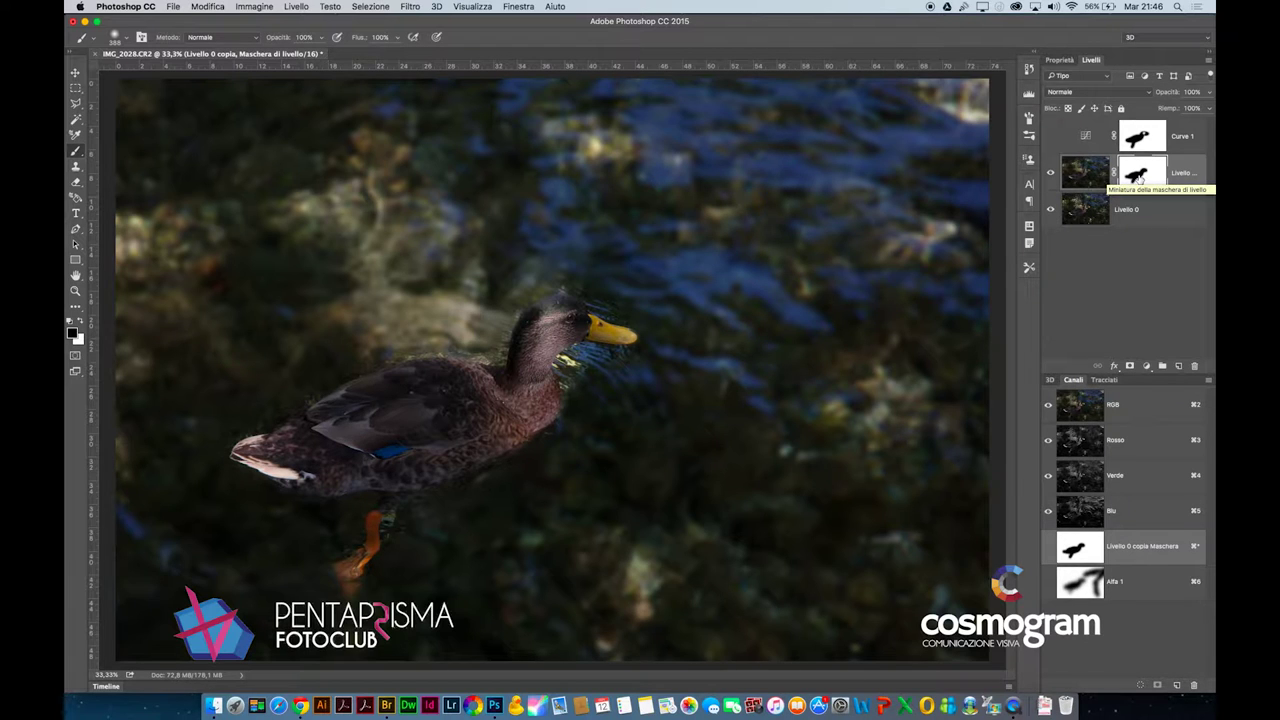
left_click(1139, 178, "shift")
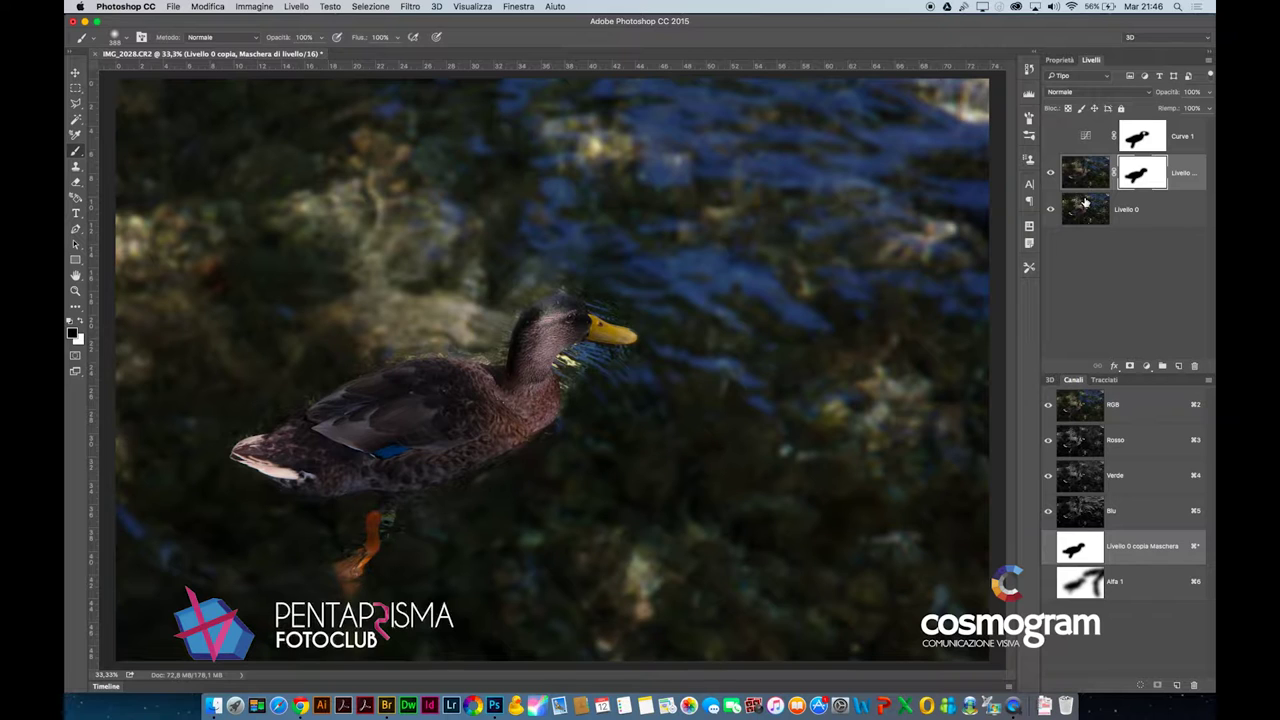
mouse_move(1078, 175)
left_mouse_down()
mouse_move(1186, 331)
mouse_move(1194, 366)
left_mouse_up()
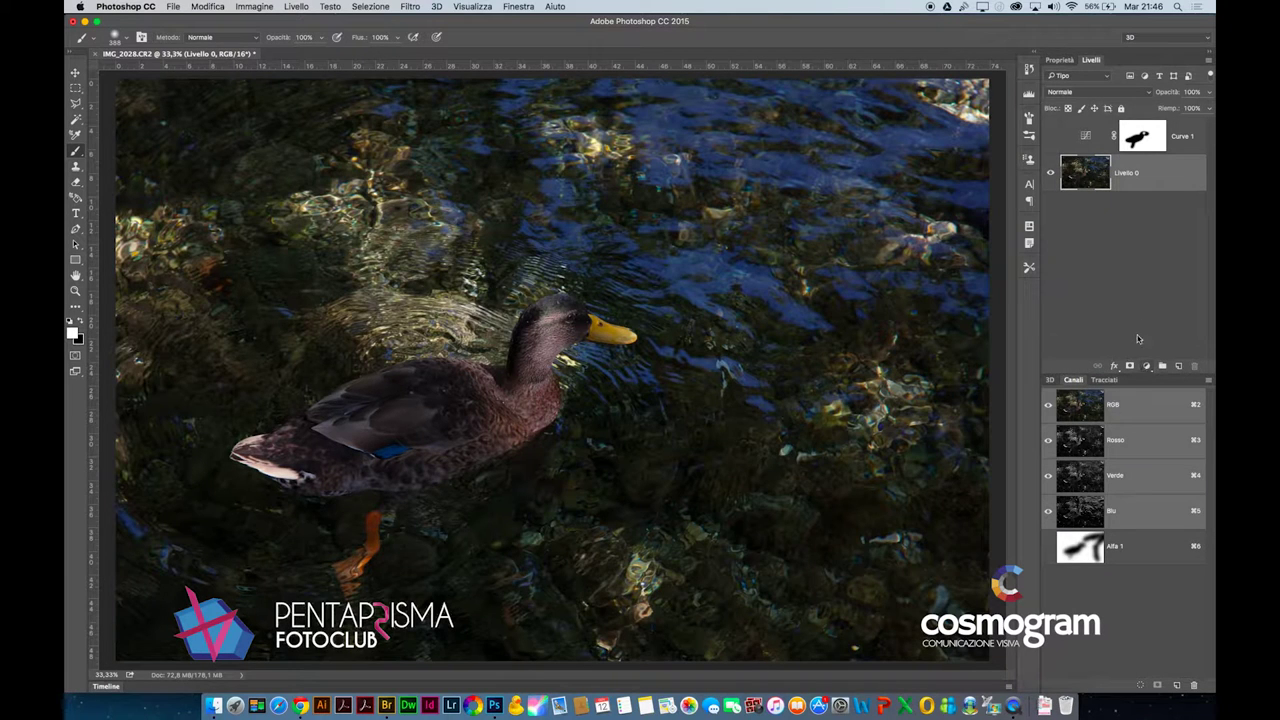
Add a Hue/Saturation layer with boosted saturation and paint the duck out of its mask
left_click(1146, 367)
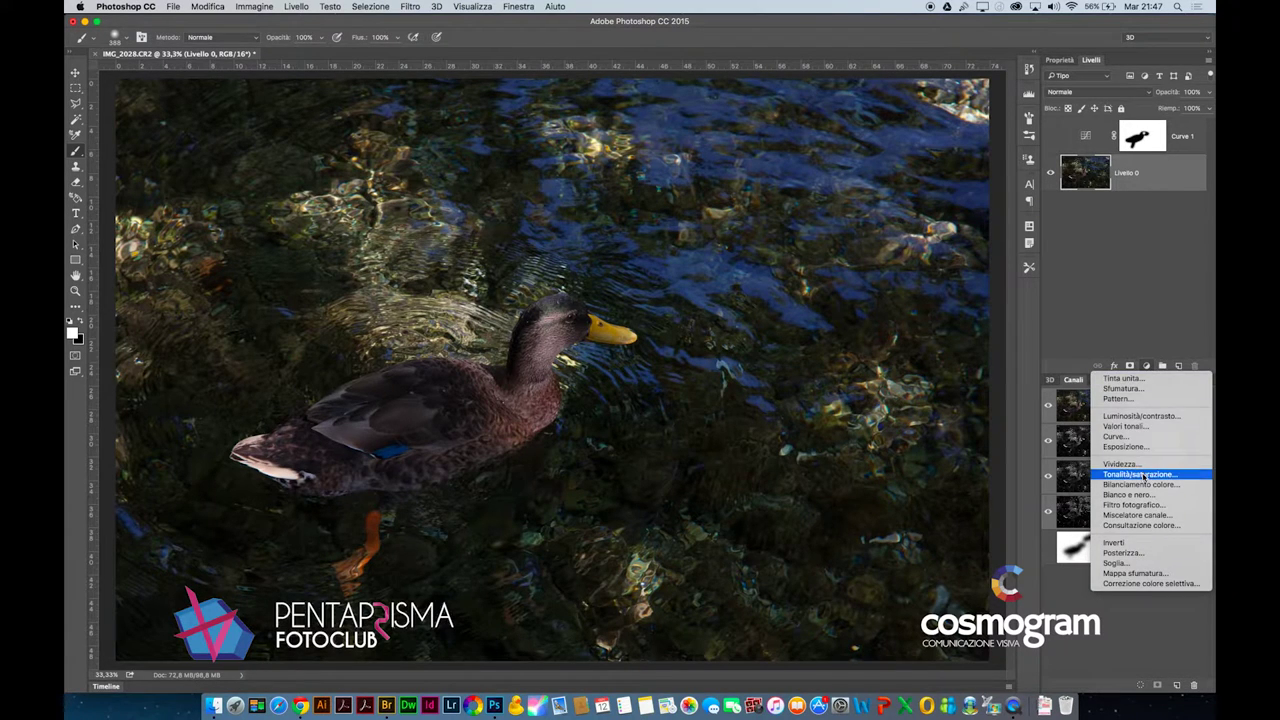
key("Escape")
mouse_move(1123, 162)
left_mouse_down()
mouse_move(1195, 163)
mouse_move(1177, 168)
left_mouse_up()
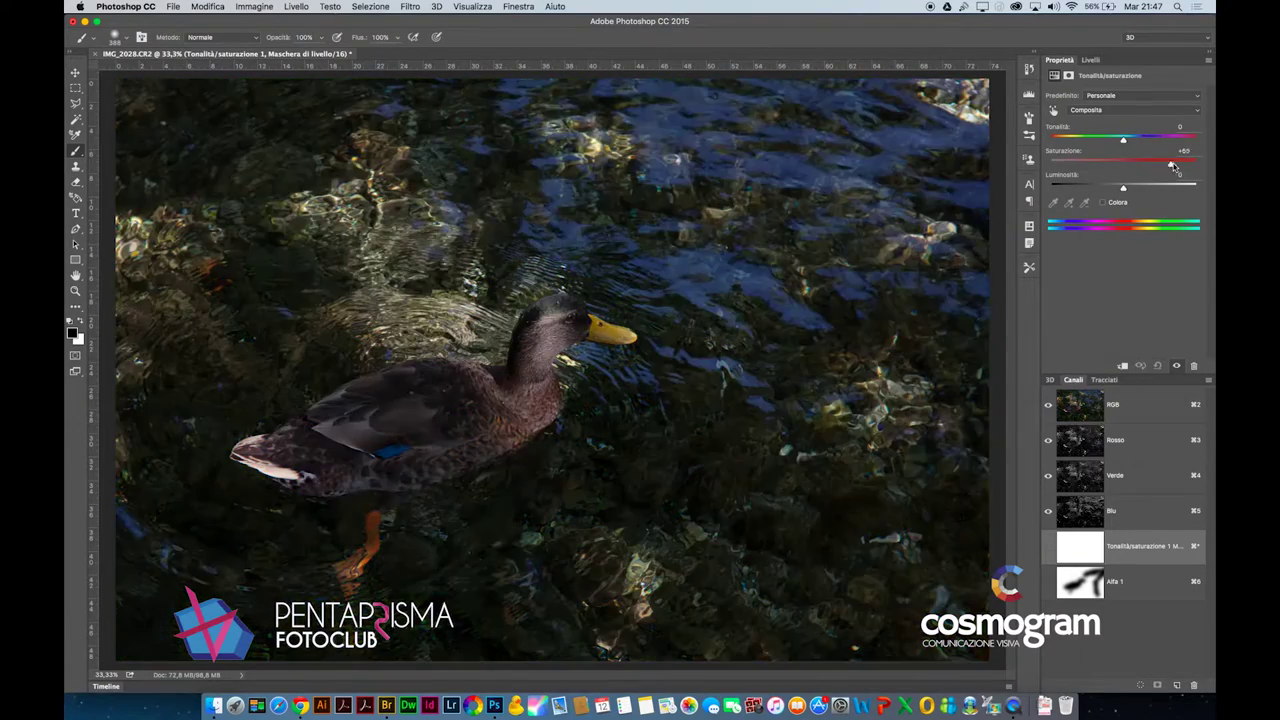
left_click(1091, 60)
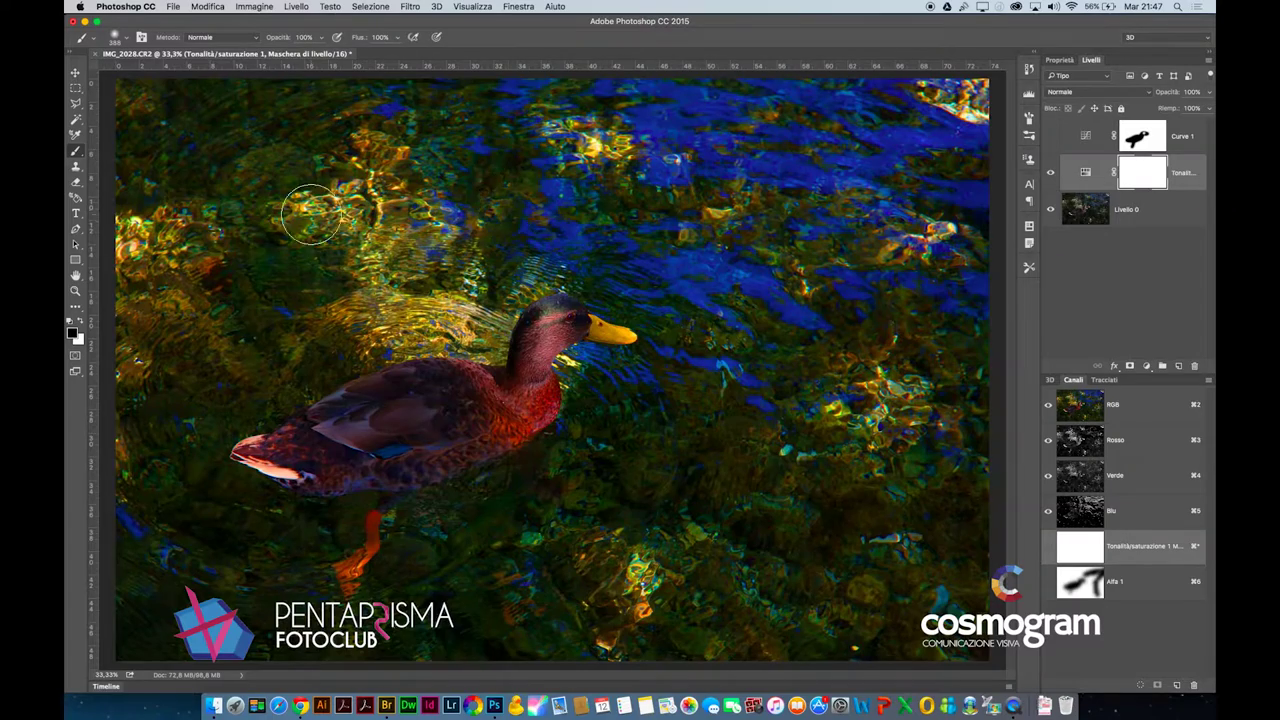
mouse_move(622, 340)
left_mouse_down()
mouse_move(515, 420)
mouse_move(290, 447)
mouse_move(440, 425)
mouse_move(272, 462)
mouse_move(582, 339)
left_mouse_up()
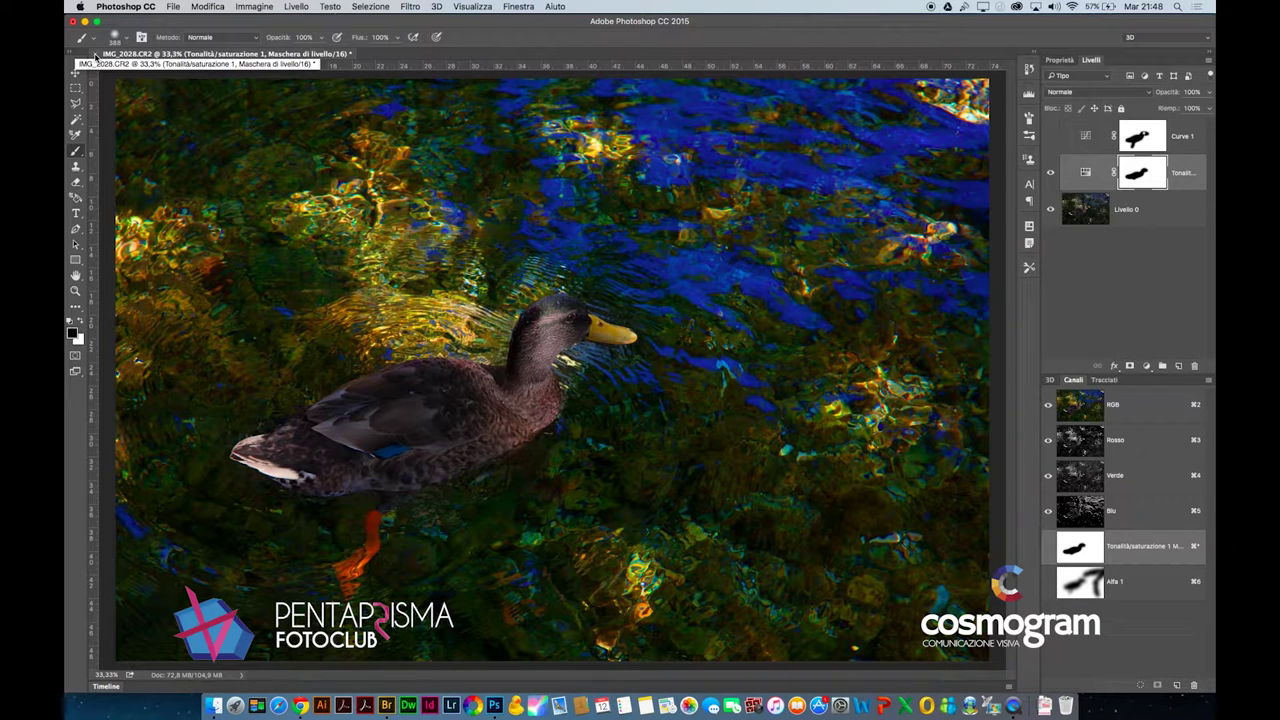
Close the duck photo without saving and open IMG_2060.CR2 from Bridge through Camera Raw
left_click(96, 54)
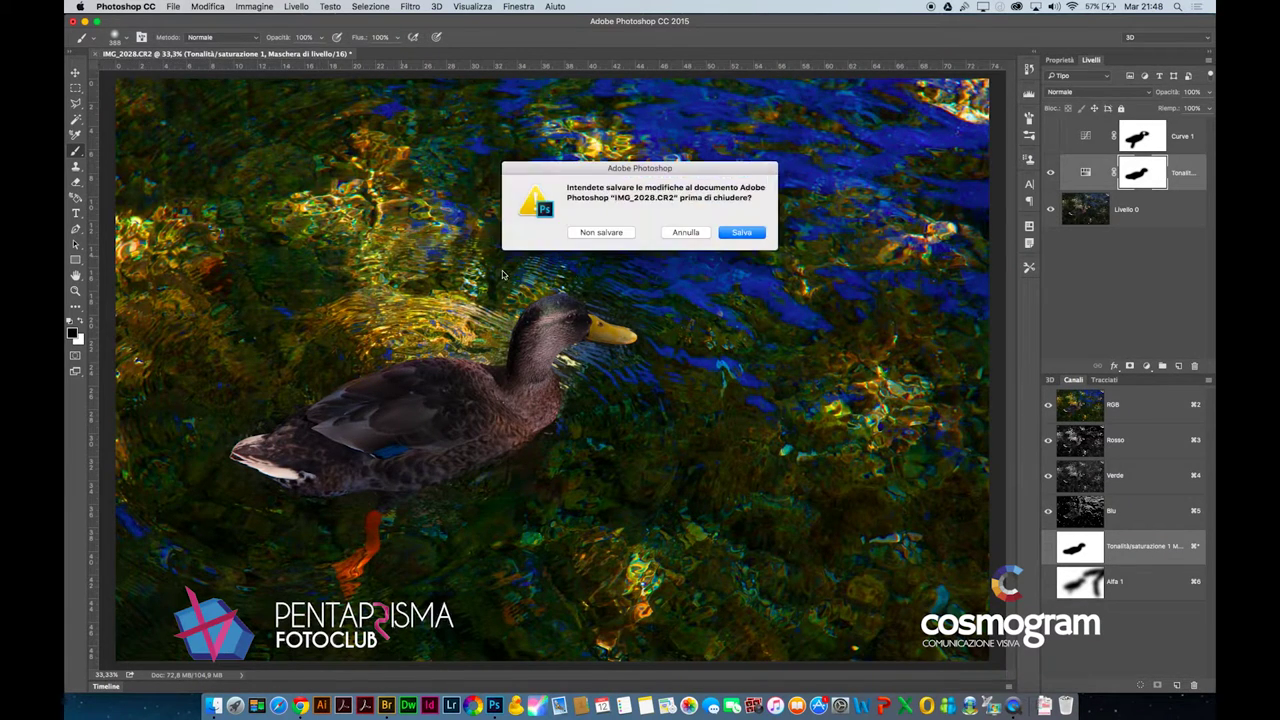
left_click(608, 234)
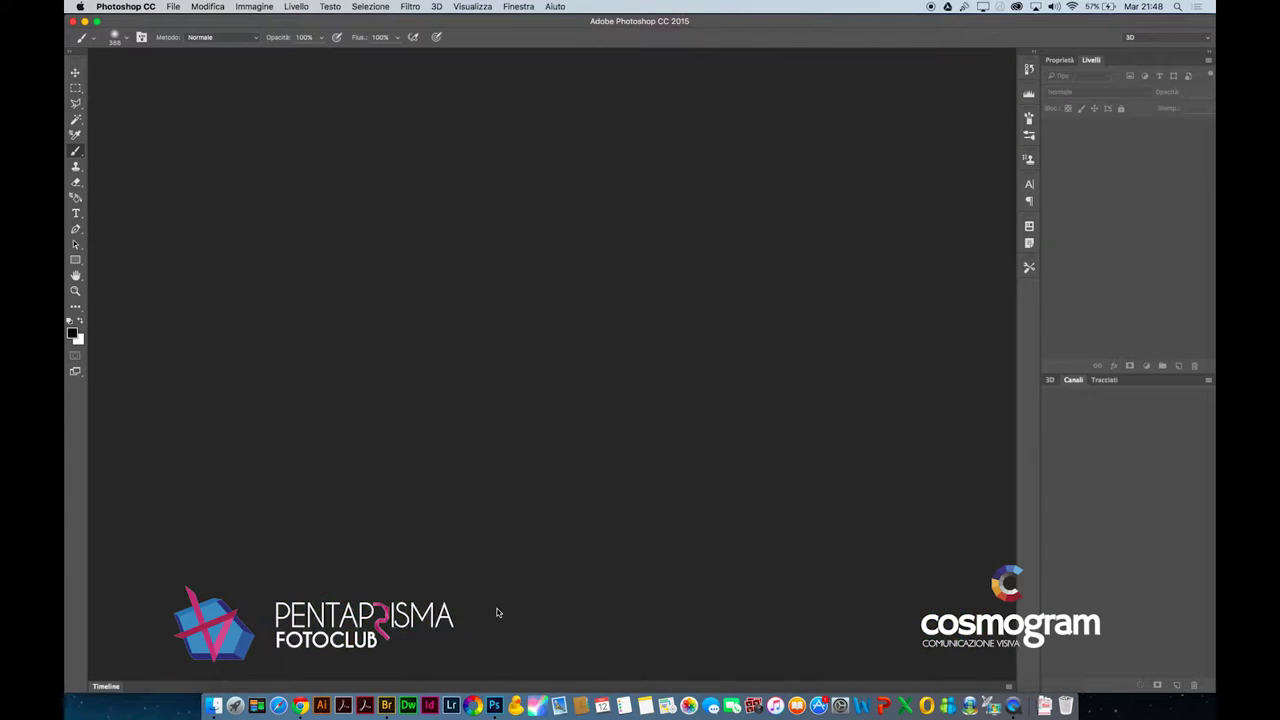
left_click(382, 688)
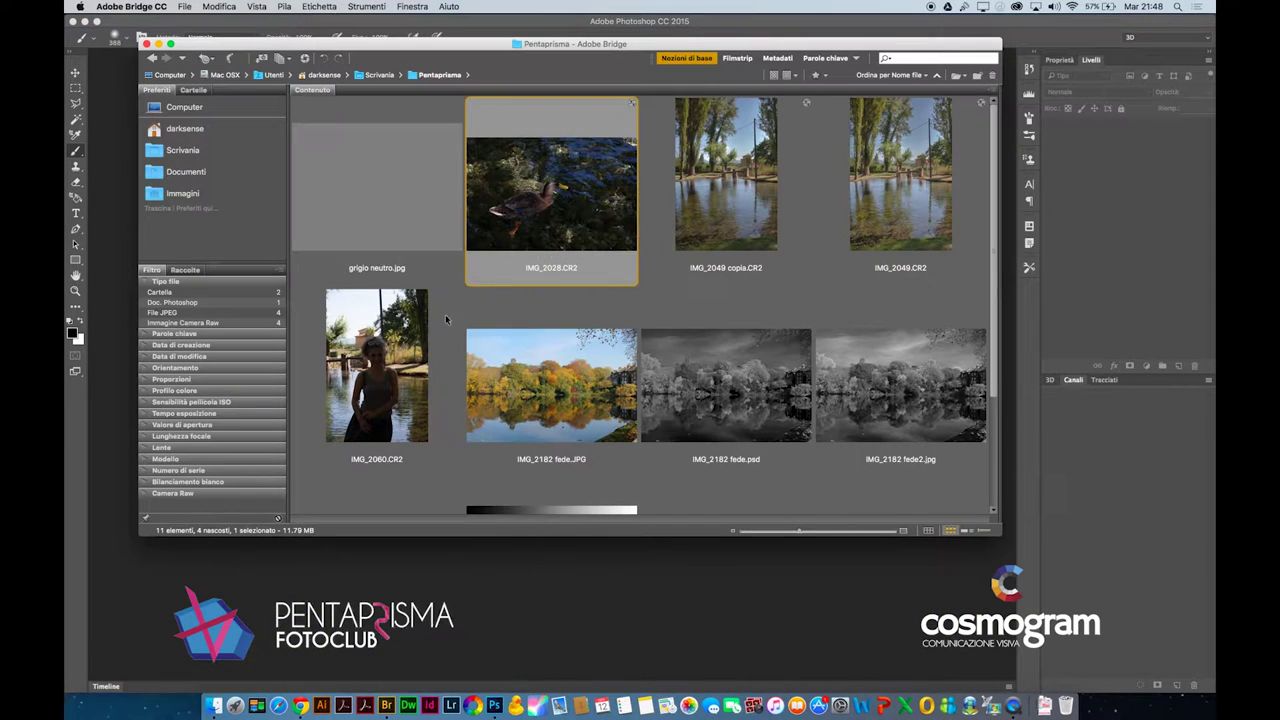
left_click(386, 333)
right_click(386, 331)
left_click(394, 337)
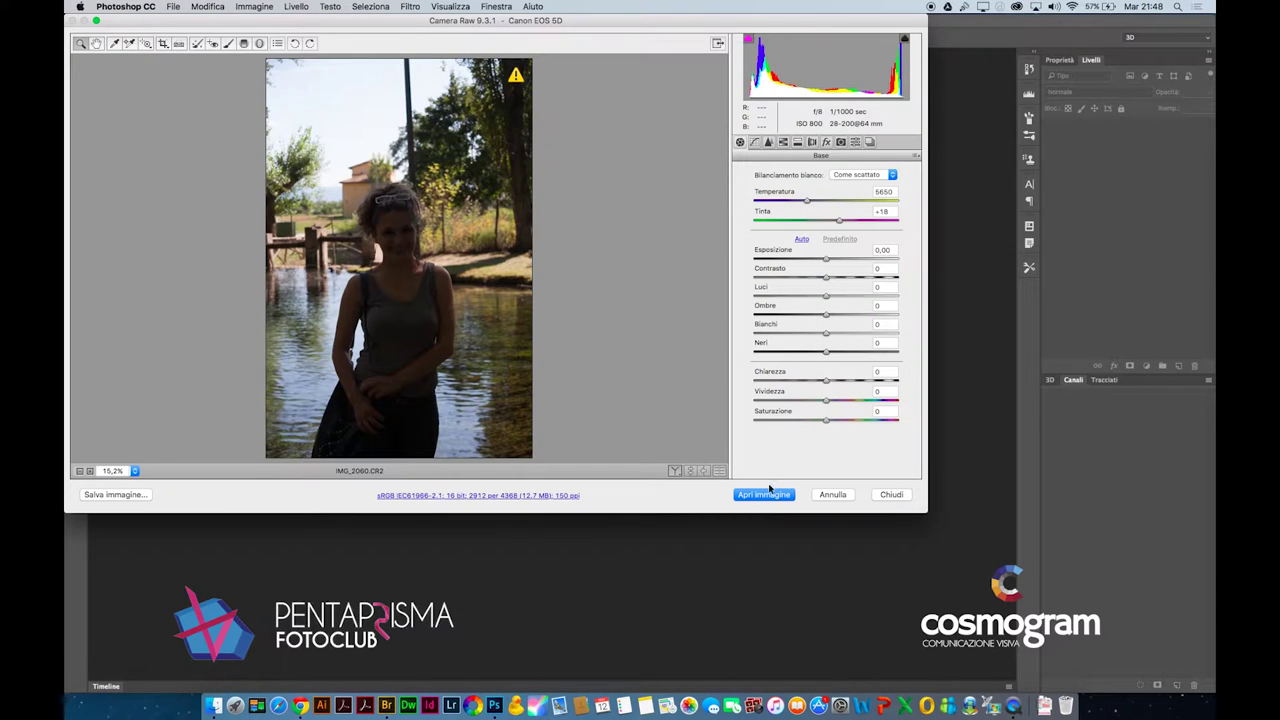
left_click(769, 490)
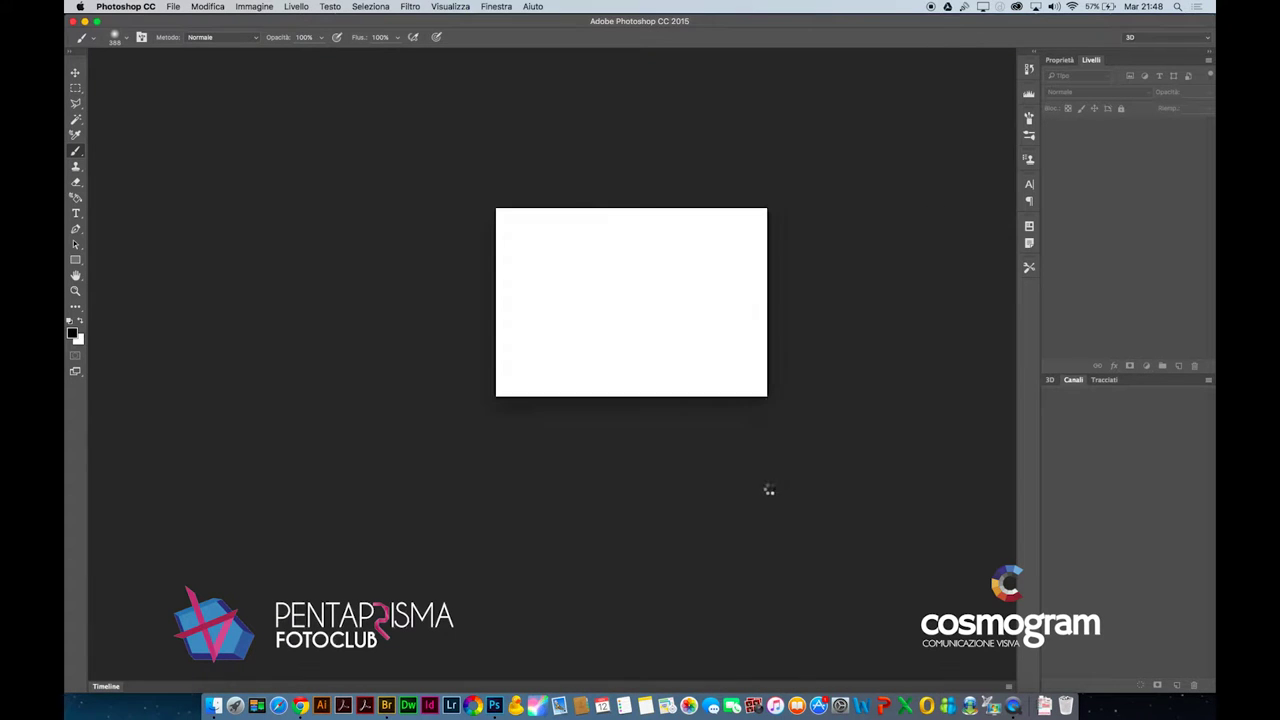
Load the portrait, then duplicate the background with a mask and delete the copy again
left_click(738, 380)
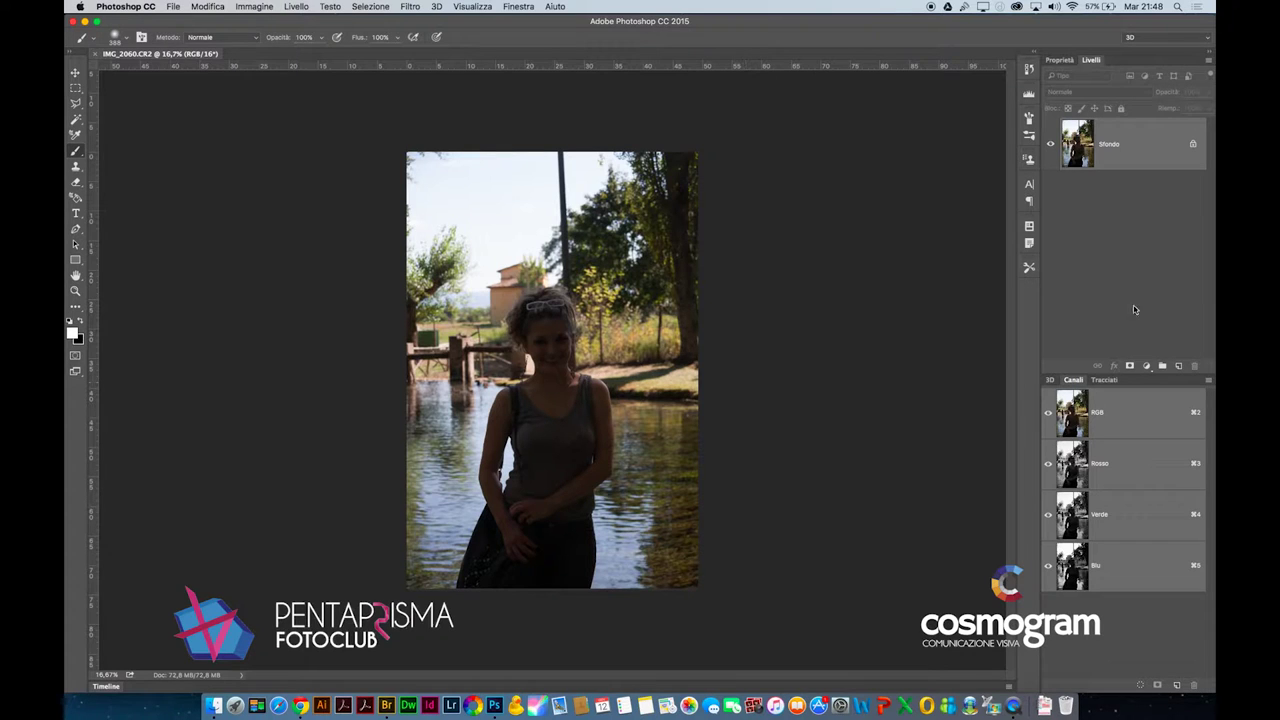
left_click_drag(1091, 144, 1178, 366)
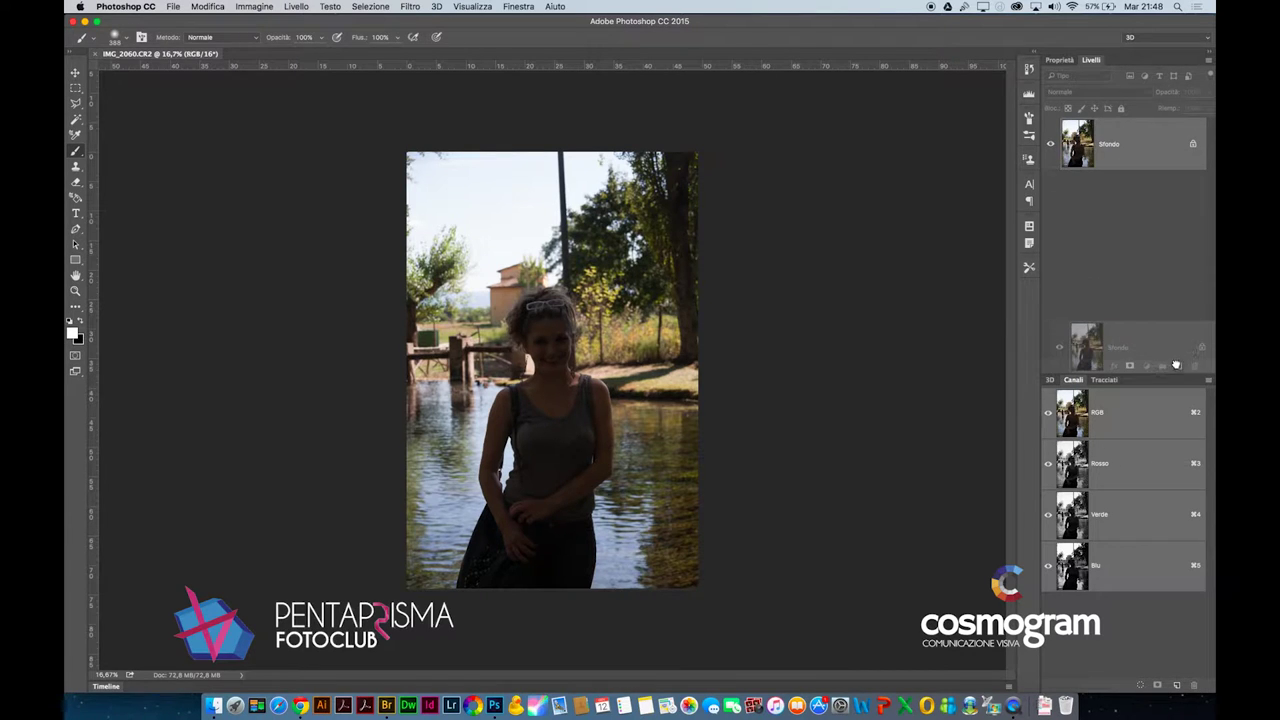
left_click(1130, 366)
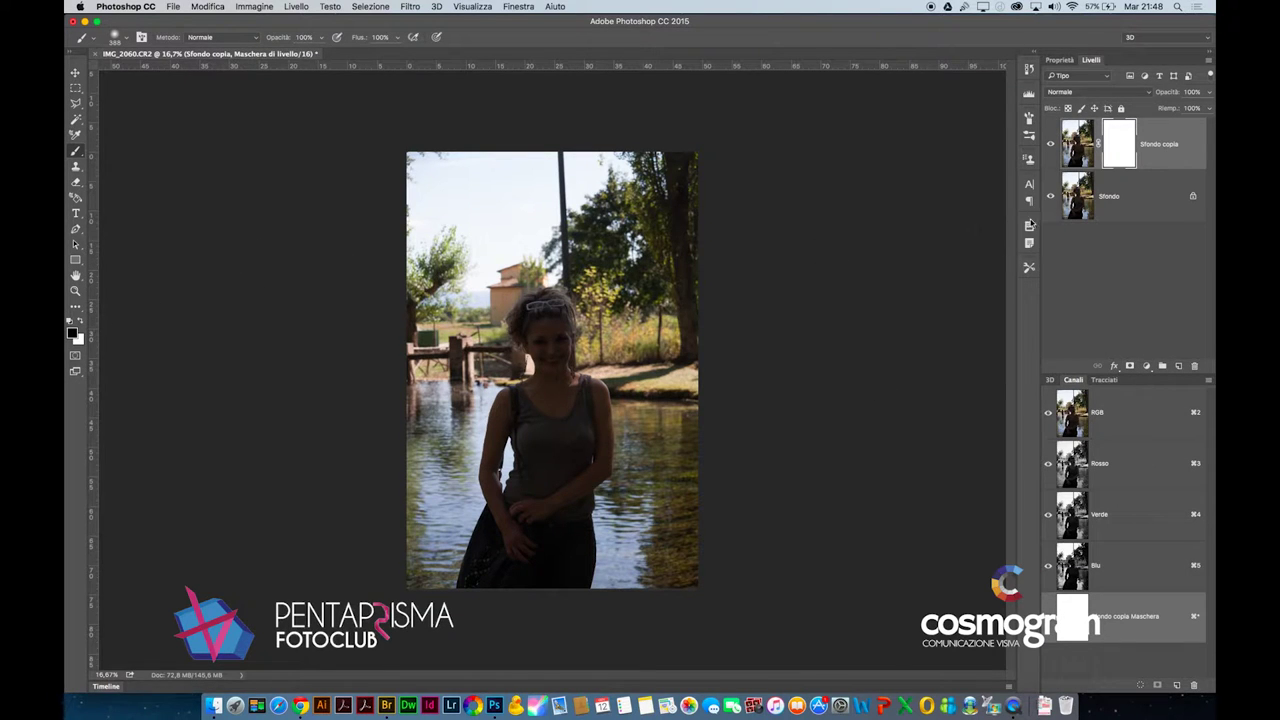
left_click_drag(1150, 144, 1194, 366)
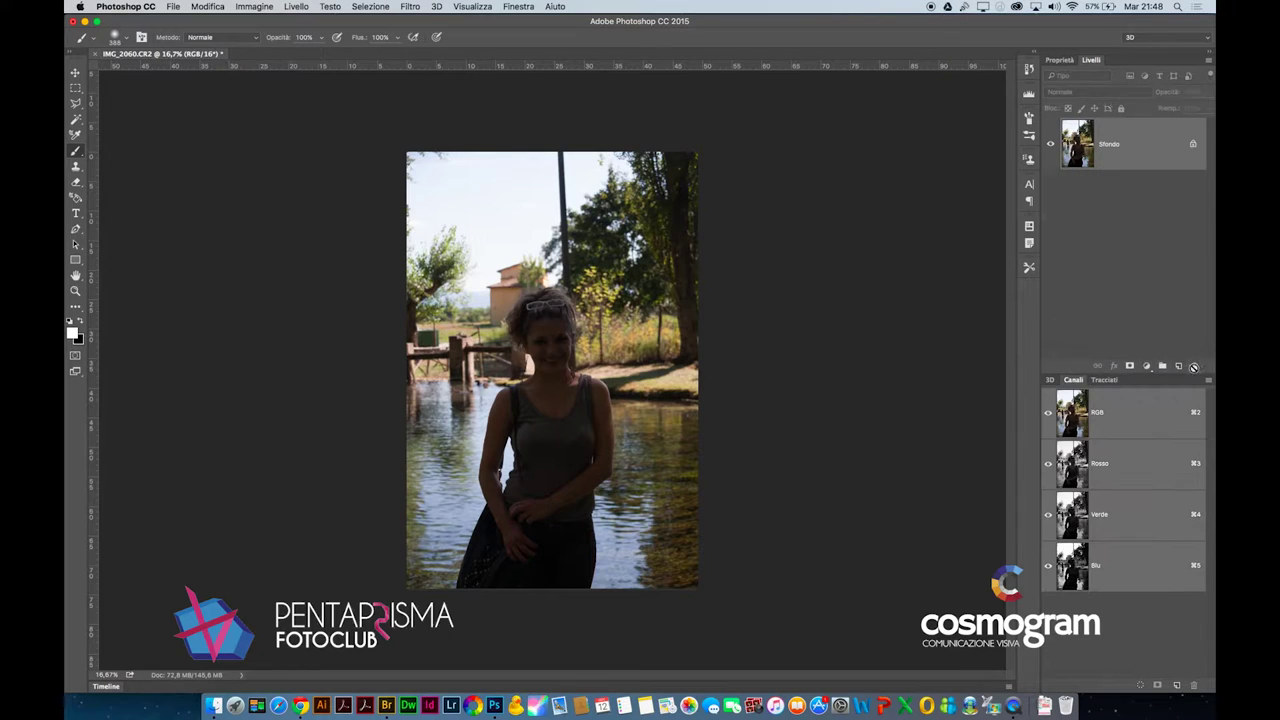
Add a Curve 1 adjustment raising the curve to input 93, output 173
left_click(1146, 366)
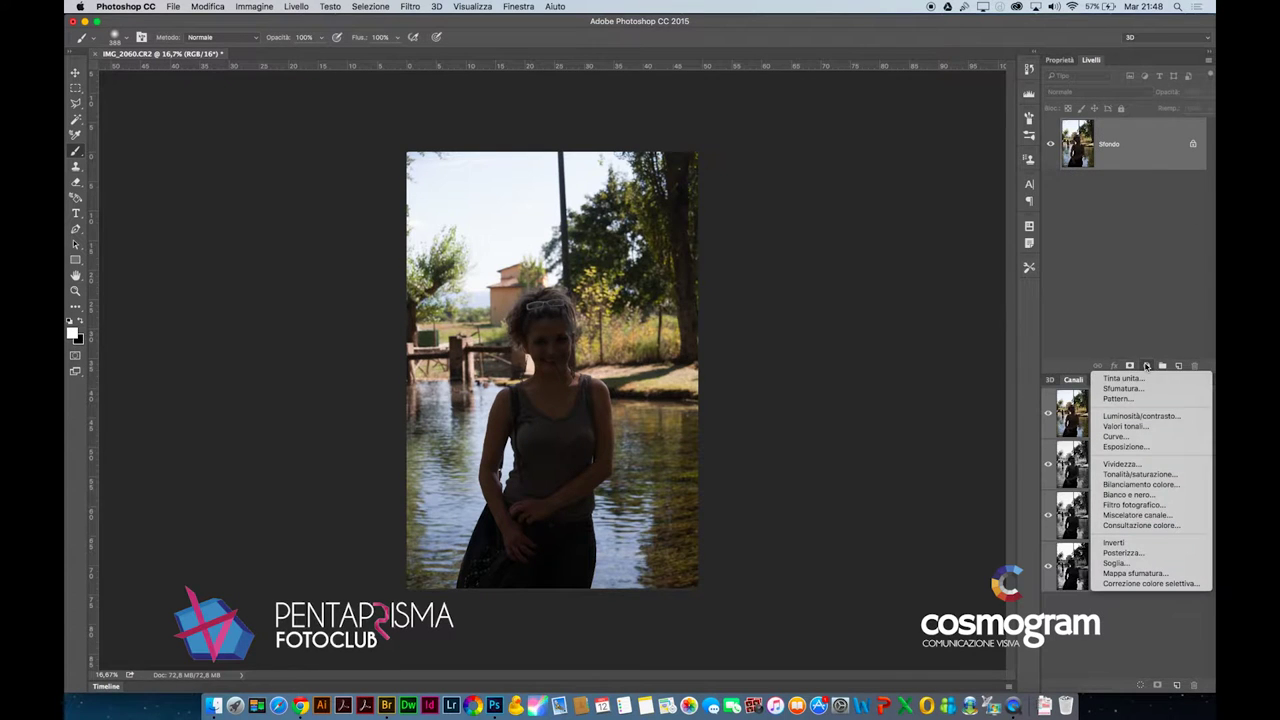
left_click(1137, 438)
left_click_drag(1119, 196, 1116, 160)
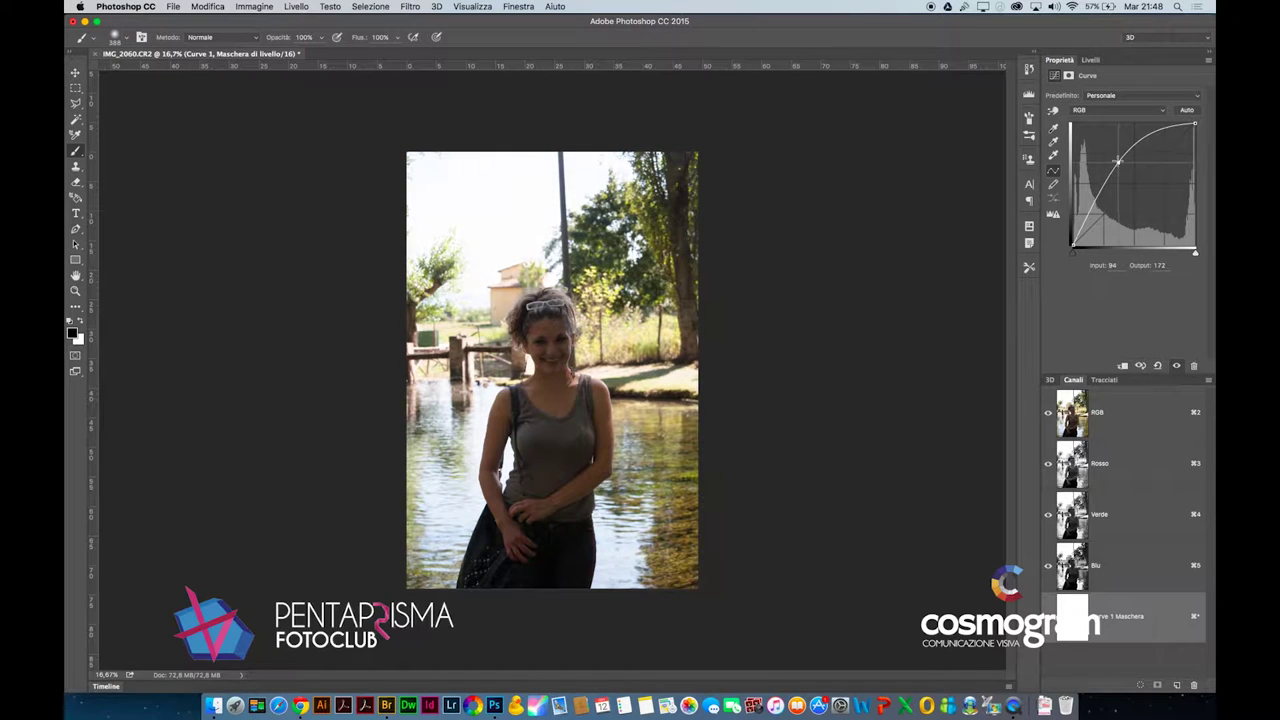
Set the brush to 85% hardness and a workable size for painting the Curve 1 mask
left_click(1090, 60)
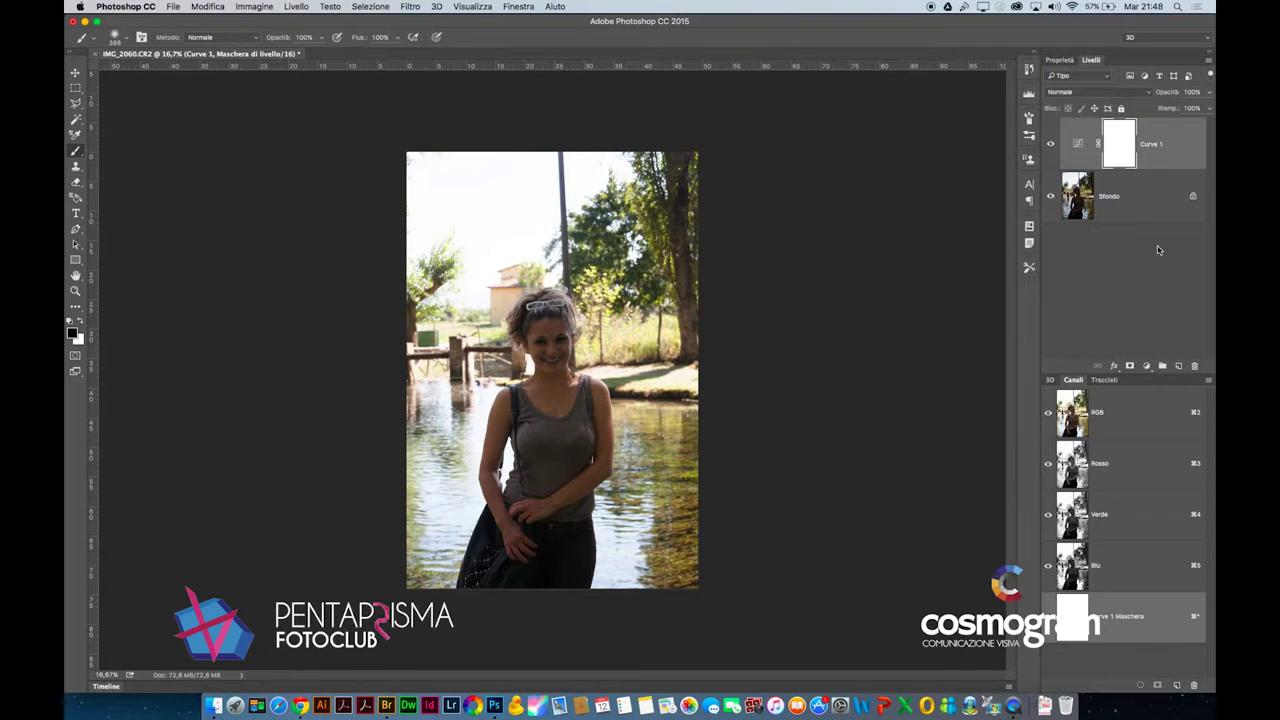
right_click(523, 222)
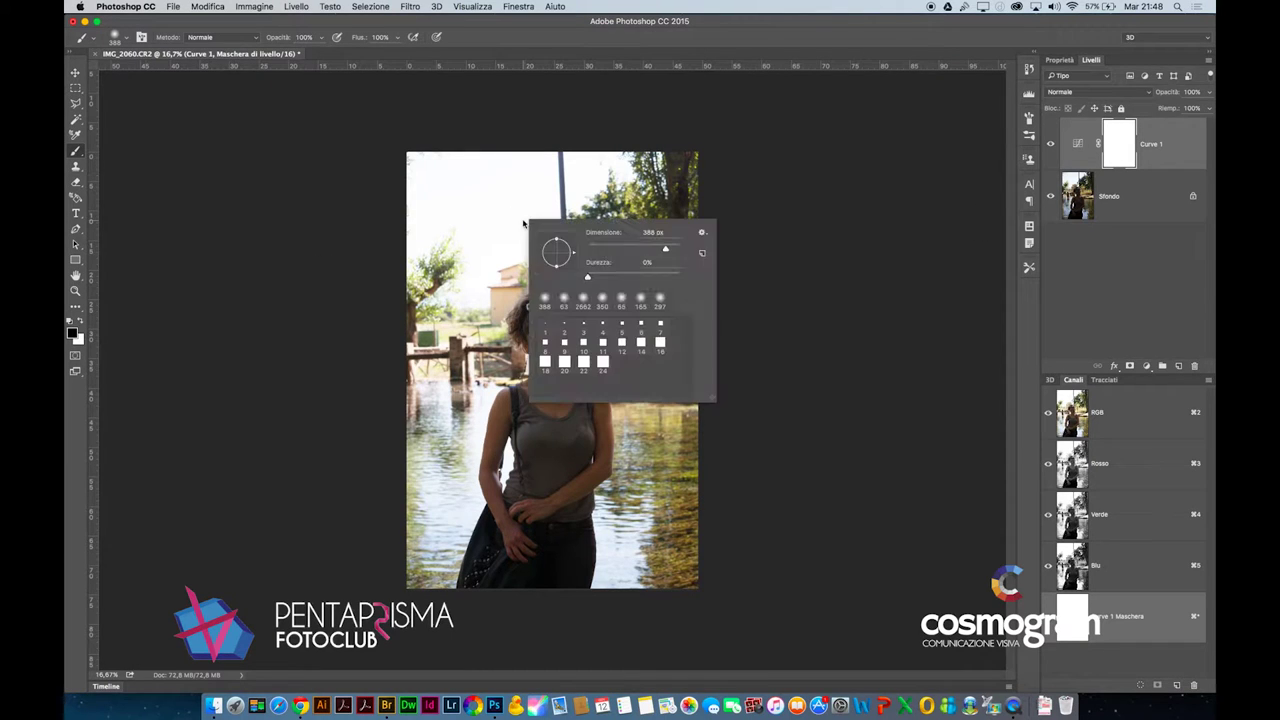
left_click_drag(675, 248, 686, 248)
type("8")
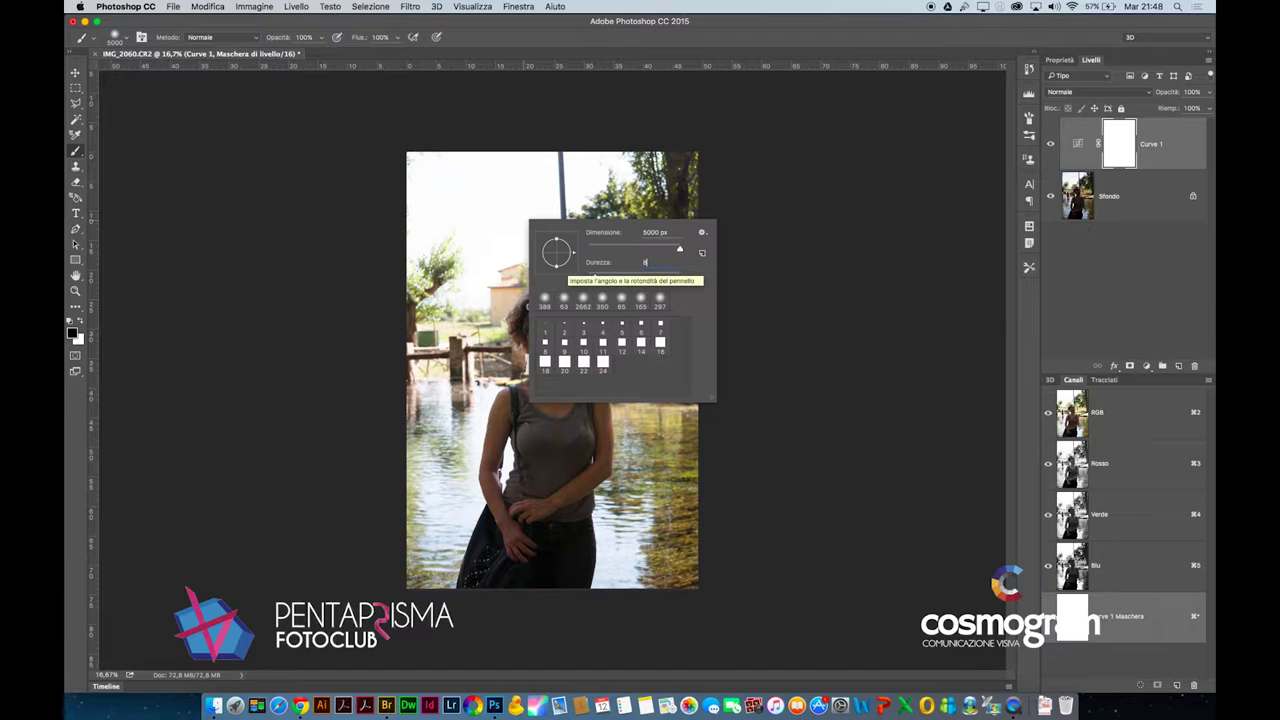
key("Return")
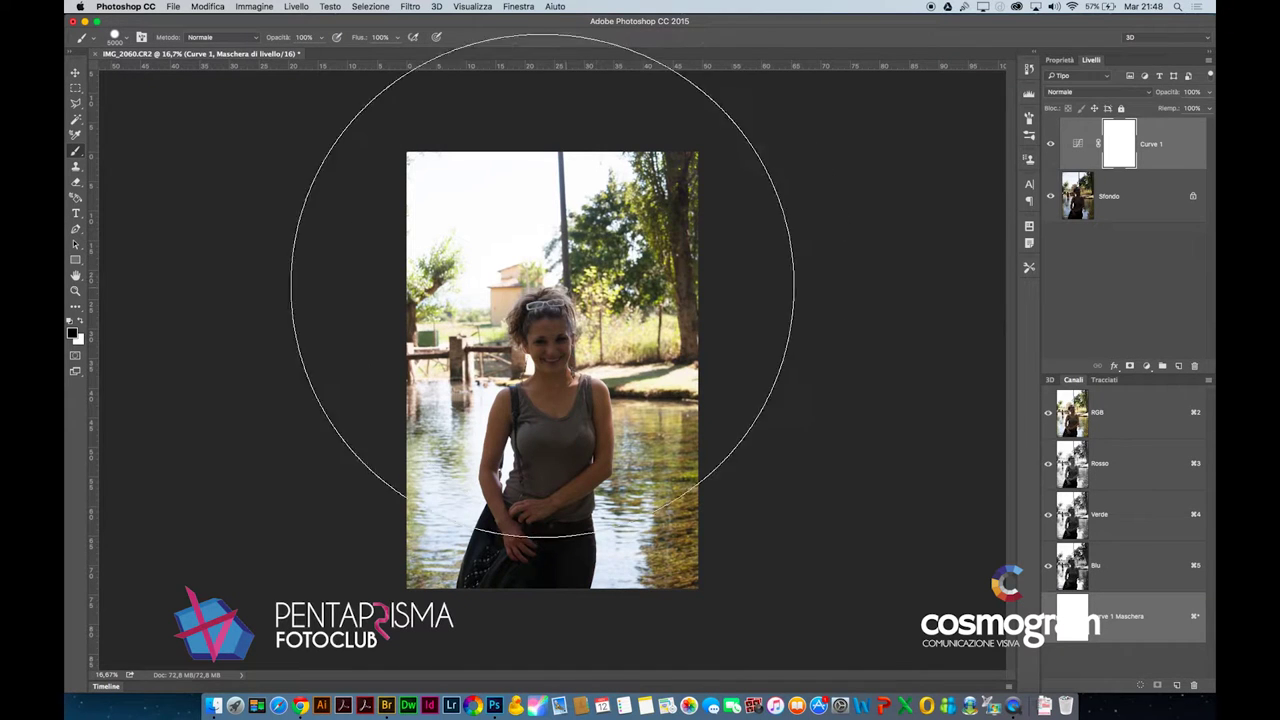
right_click(763, 273)
left_click(831, 278)
right_click(629, 233)
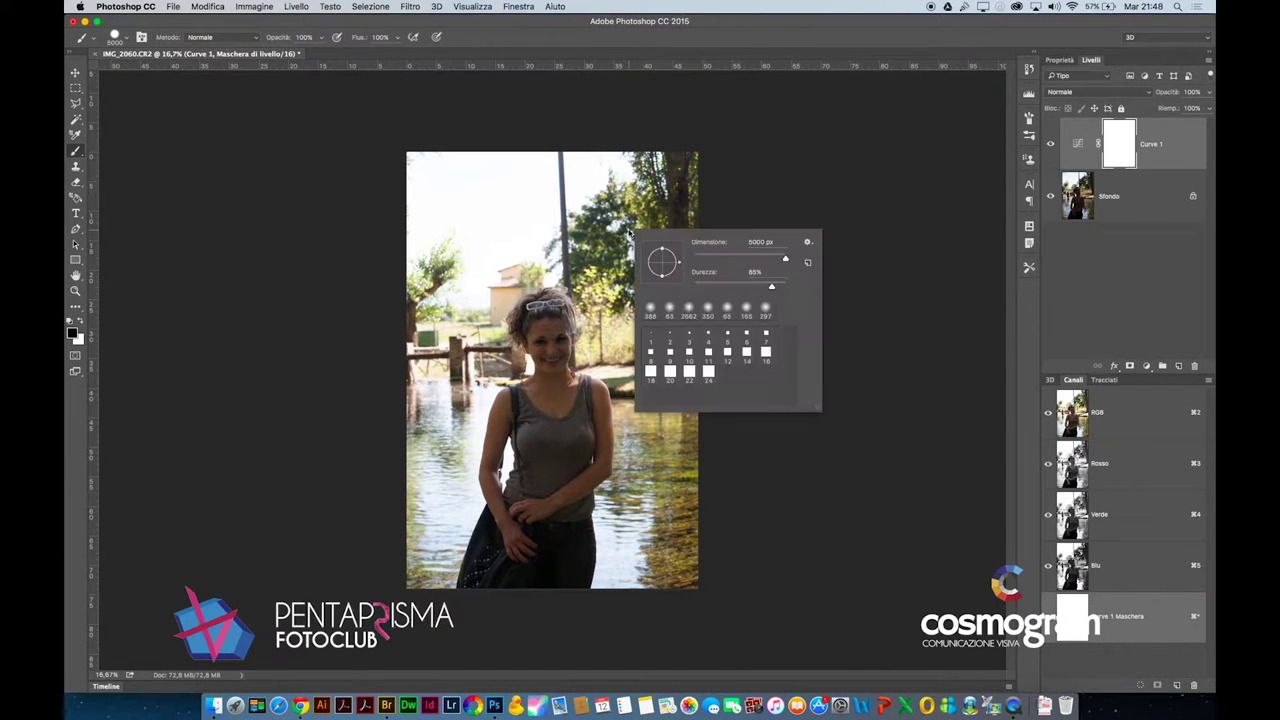
left_click(757, 261)
left_click(680, 170)
Paint black on the Curve 1 mask over the sky, background, house, dock and water streaks
mouse_move(507, 163)
left_mouse_down()
mouse_move(706, 166)
mouse_move(443, 180)
mouse_move(362, 201)
left_mouse_up()
mouse_move(730, 222)
left_mouse_down()
mouse_move(389, 223)
mouse_move(794, 240)
mouse_move(339, 253)
mouse_move(762, 262)
left_mouse_up()
mouse_move(520, 272)
left_mouse_down()
mouse_move(494, 264)
mouse_move(580, 280)
mouse_move(626, 410)
mouse_move(610, 605)
left_mouse_up()
mouse_move(721, 601)
left_mouse_down()
mouse_move(621, 258)
mouse_move(644, 635)
left_mouse_up()
mouse_move(690, 580)
left_mouse_down()
mouse_move(681, 294)
mouse_move(663, 237)
mouse_move(661, 590)
mouse_move(628, 590)
left_mouse_up()
mouse_move(530, 248)
left_mouse_down()
mouse_move(480, 342)
mouse_move(447, 535)
mouse_move(420, 588)
left_mouse_up()
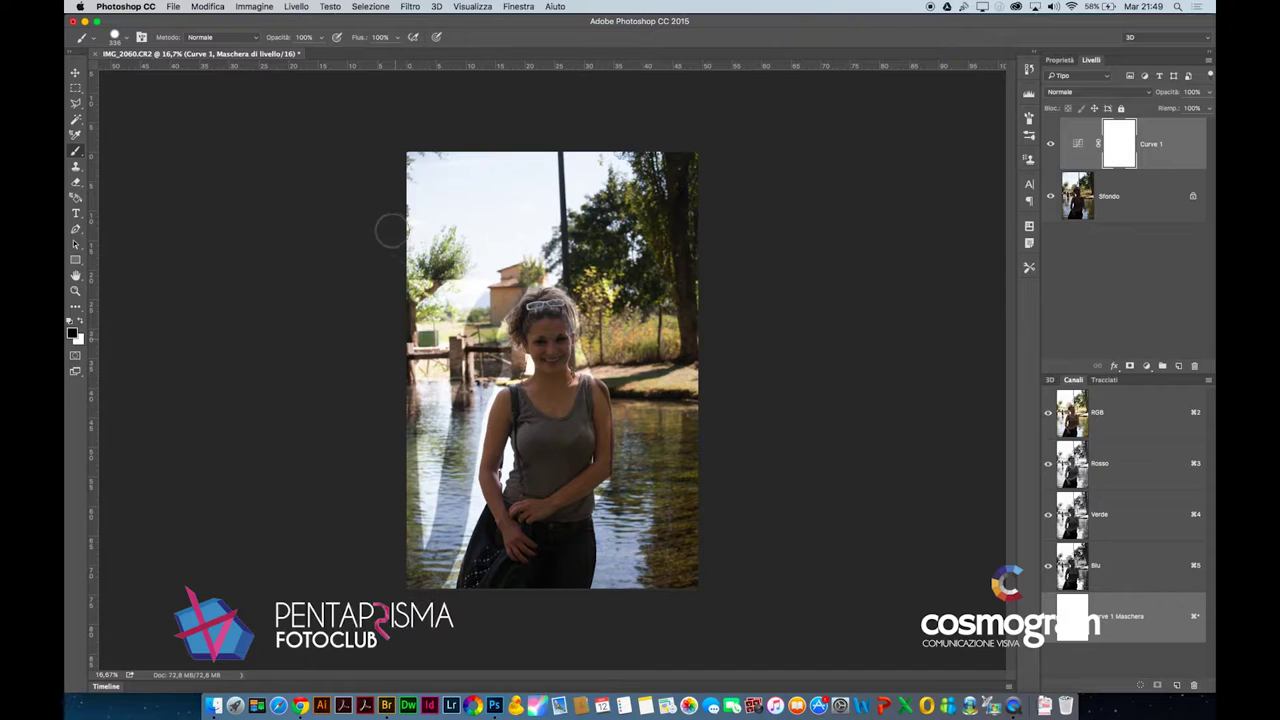
left_click_drag(392, 240, 430, 550)
mouse_move(420, 300)
left_mouse_down()
mouse_move(455, 333)
mouse_move(462, 290)
left_mouse_up()
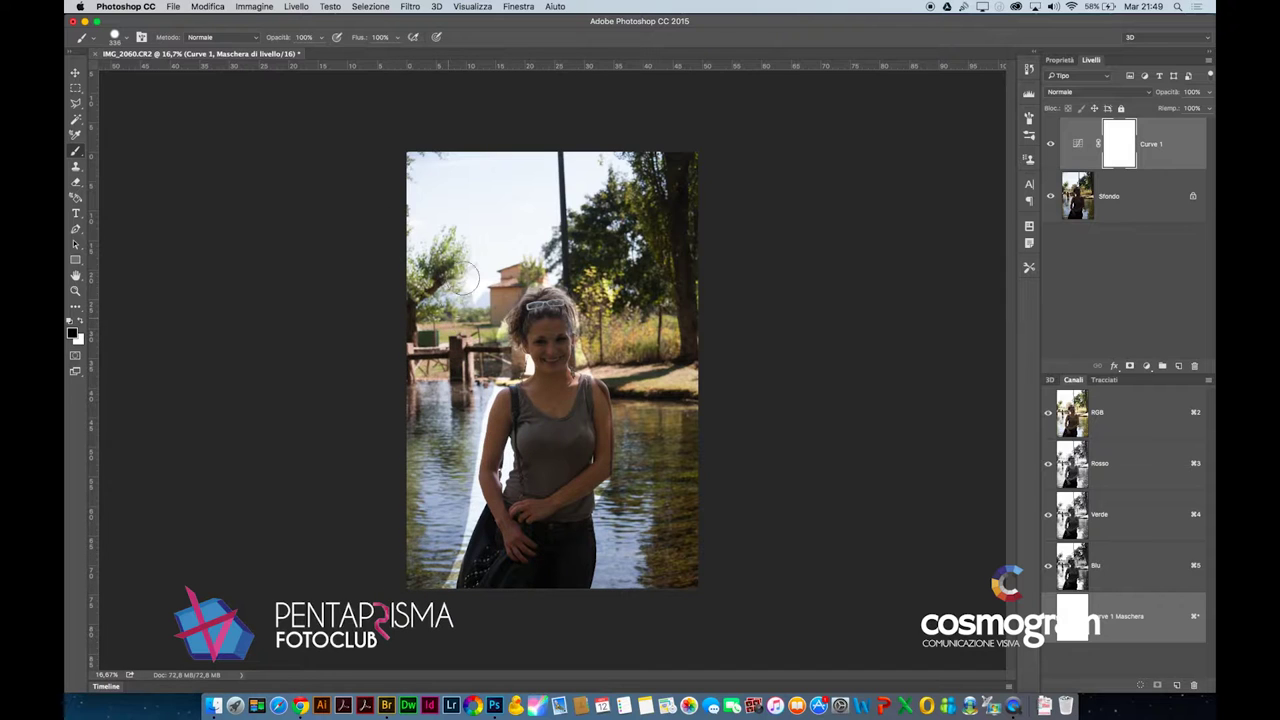
left_click_drag(495, 350, 460, 418)
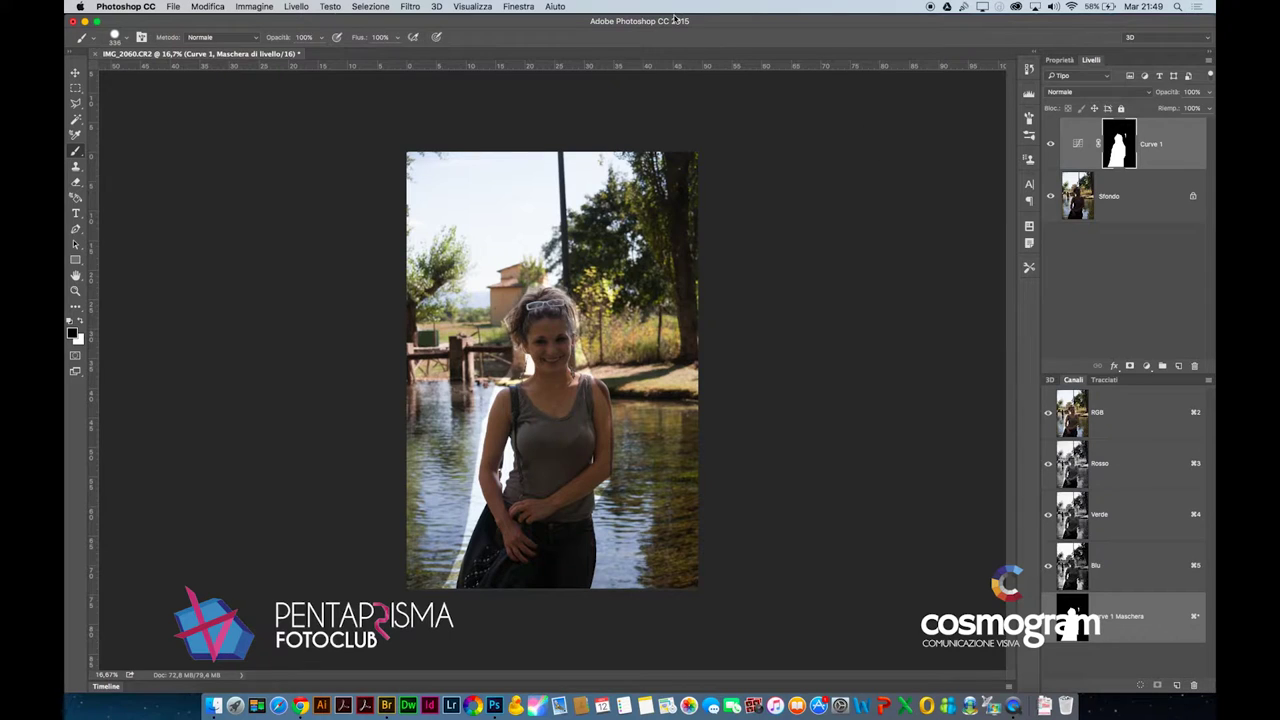
Blur the Curve 1 mask with a 123,6-pixel Gaussian radius
left_click(485, 6)
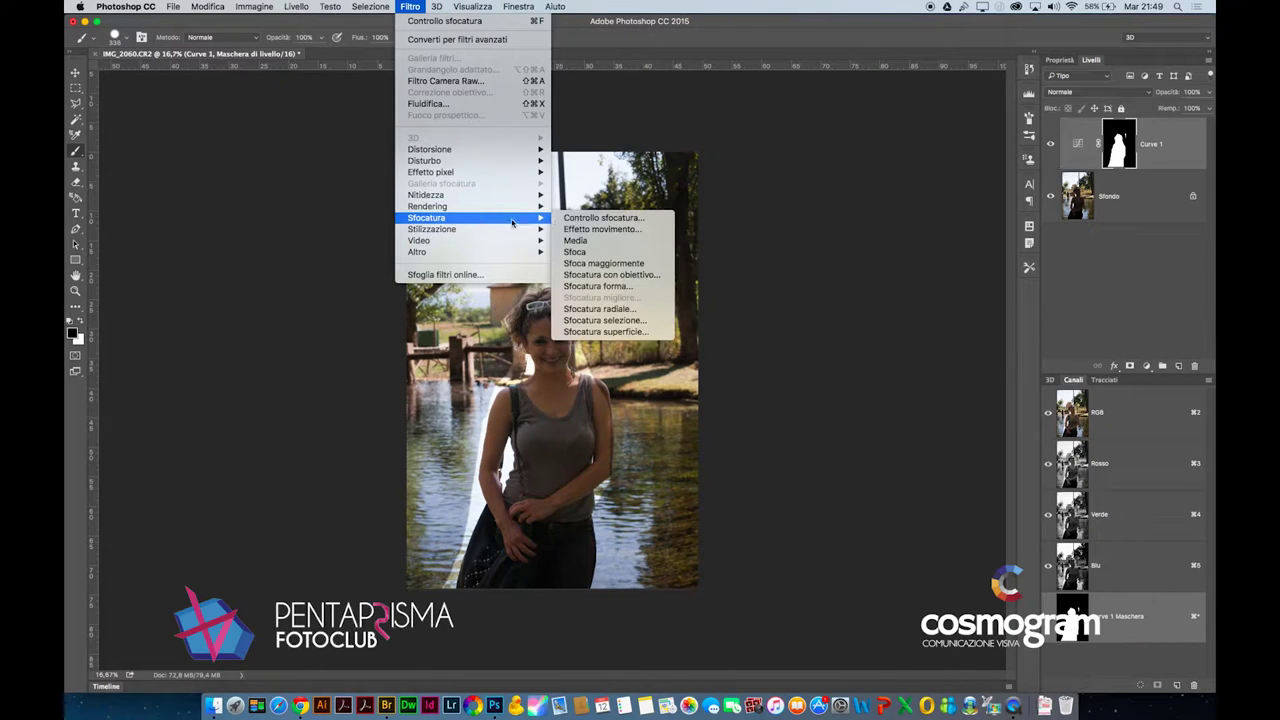
left_click(600, 217)
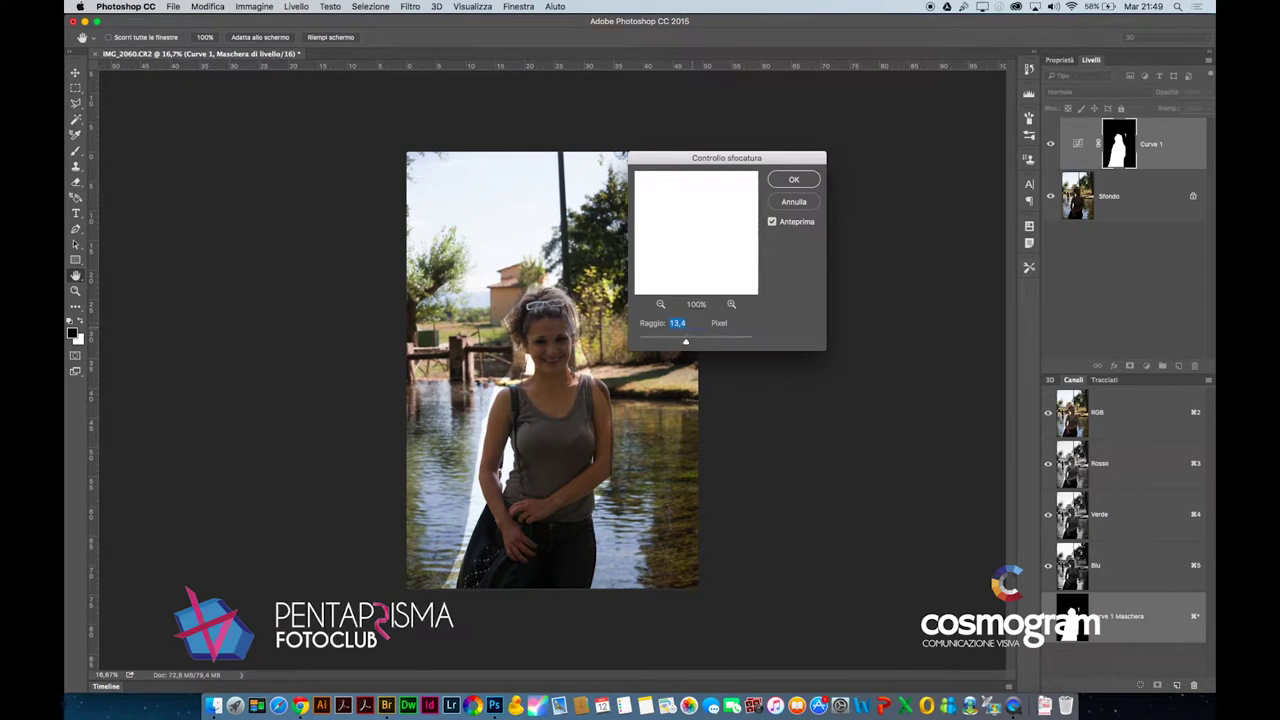
left_click_drag(683, 344, 708, 345)
left_click_drag(708, 345, 716, 345)
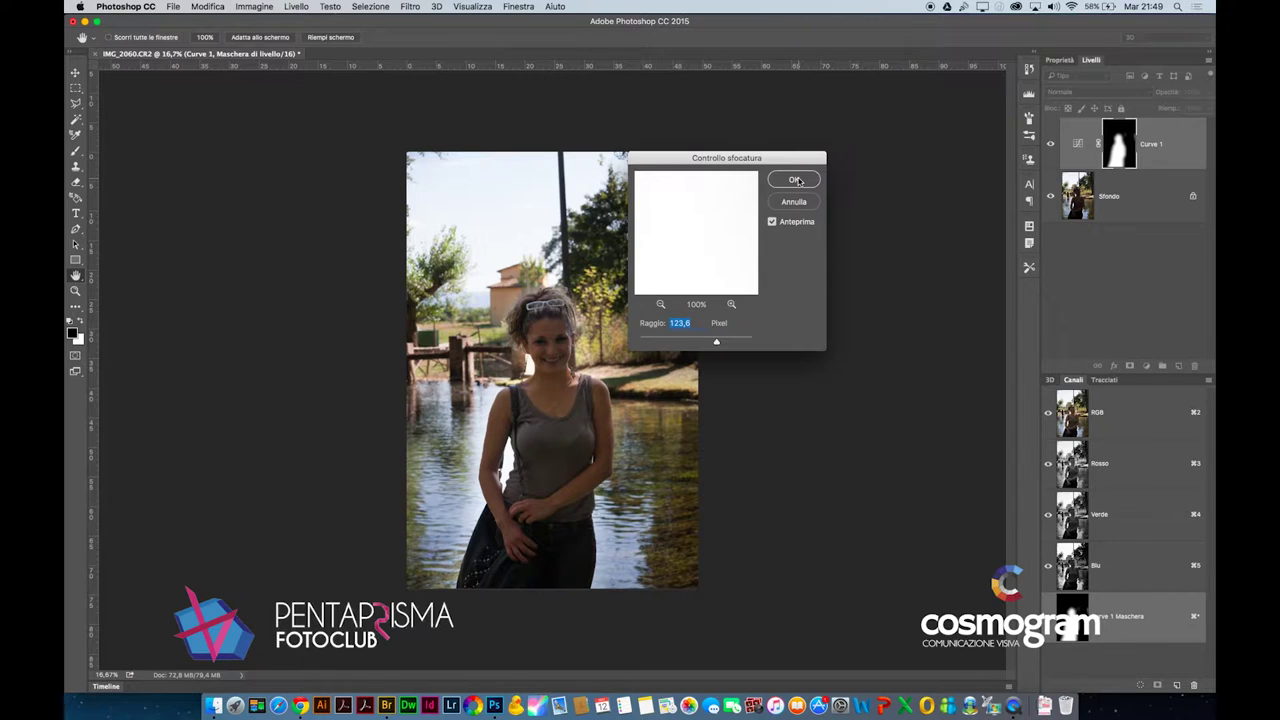
left_click(795, 180)
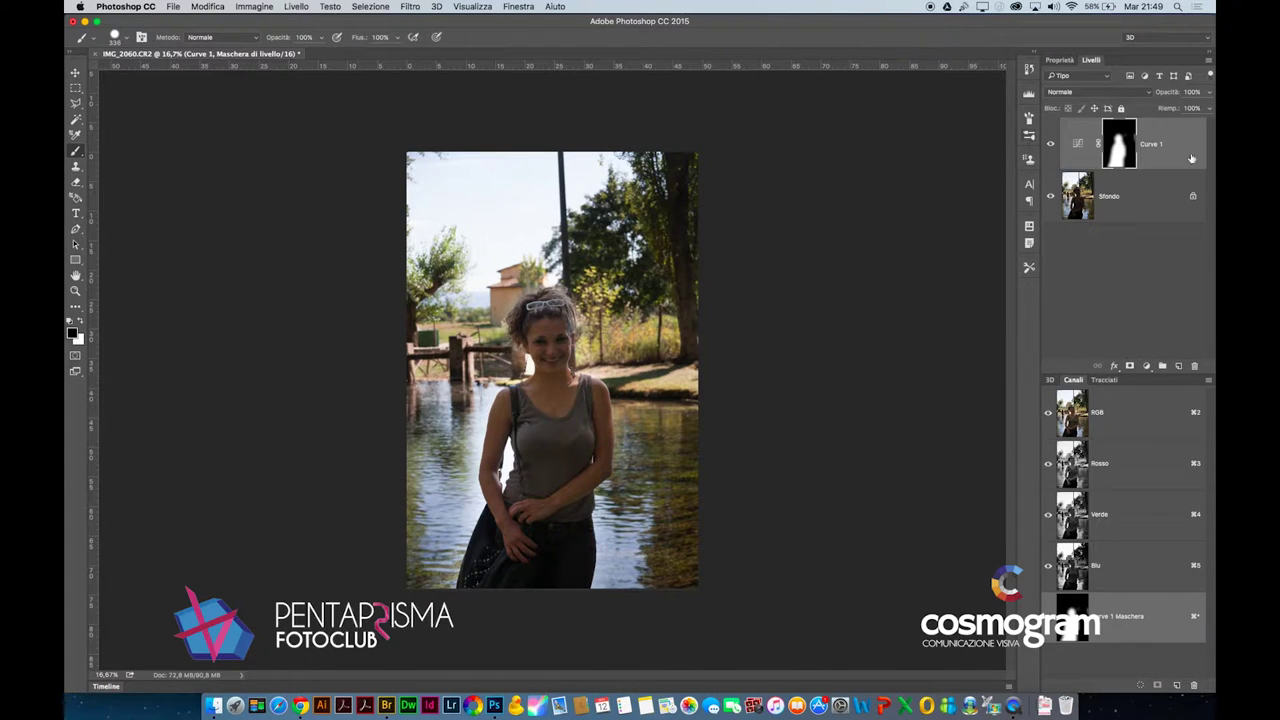
Toggle Curve 1 off and on to compare, then zoom in on the woman's face
left_click(1050, 145)
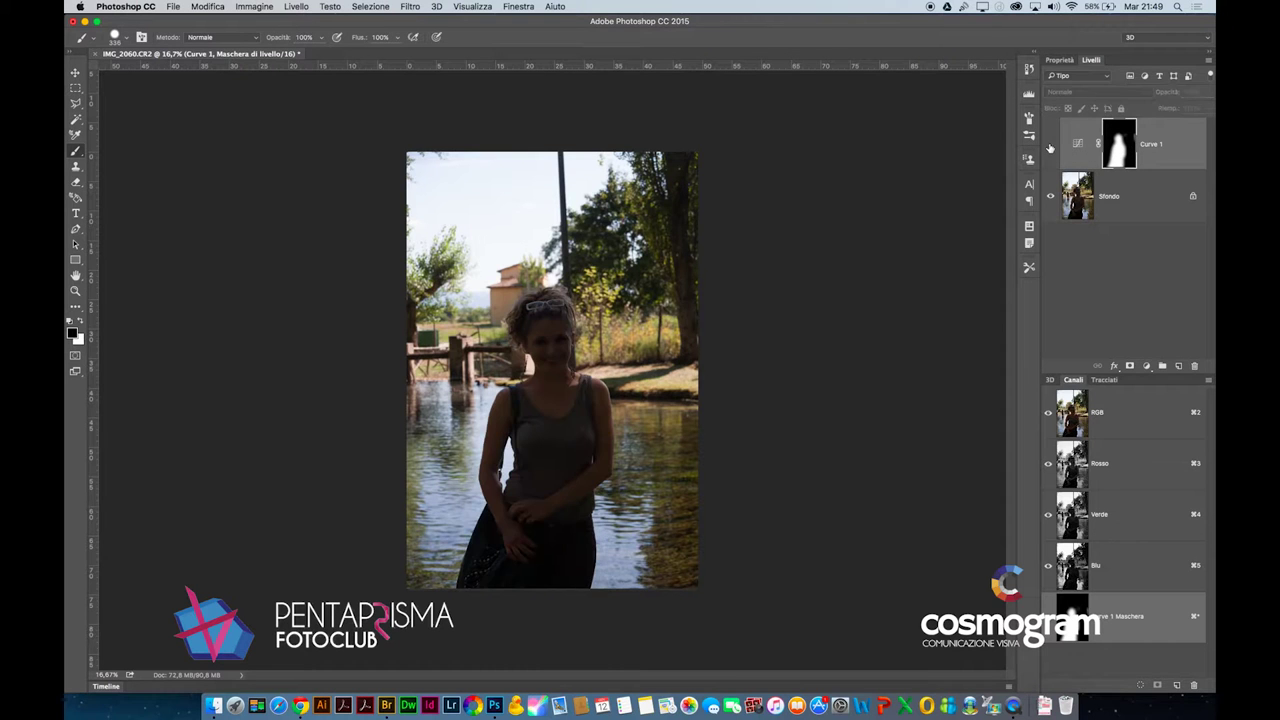
left_click(1050, 145)
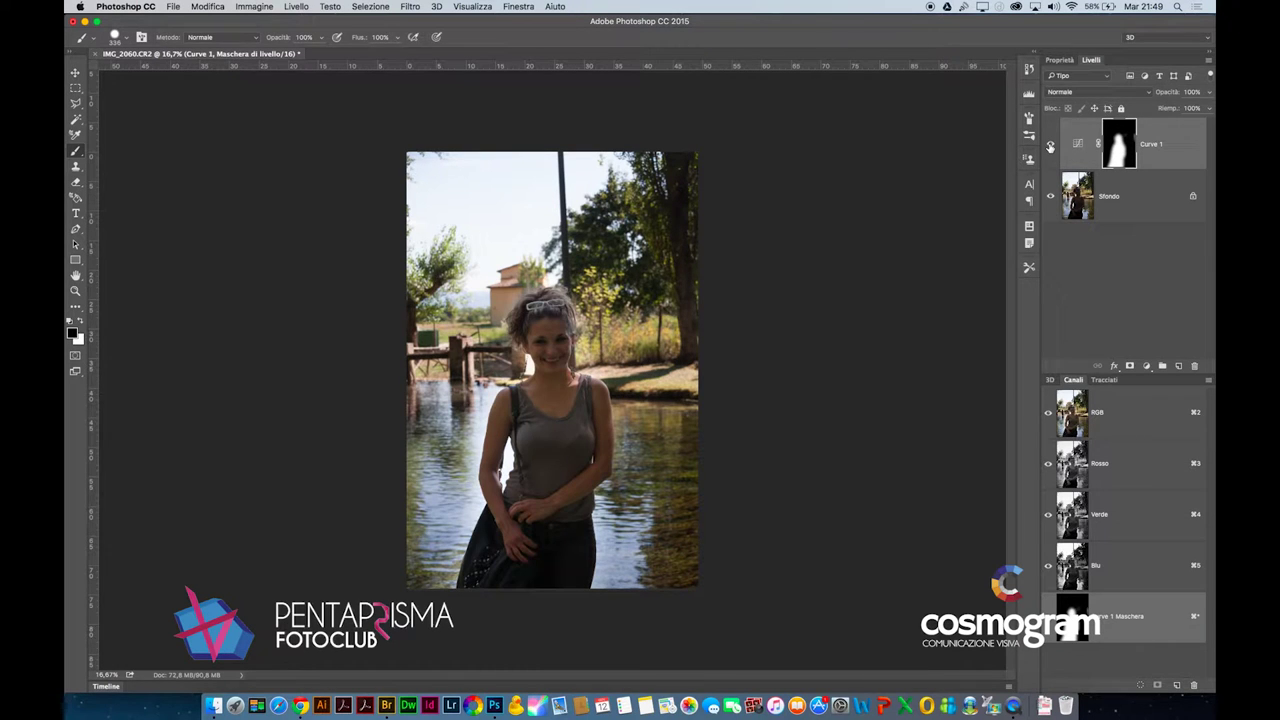
mouse_move(508, 372)
left_mouse_down()
mouse_move(578, 420)
mouse_move(514, 377)
left_mouse_up()
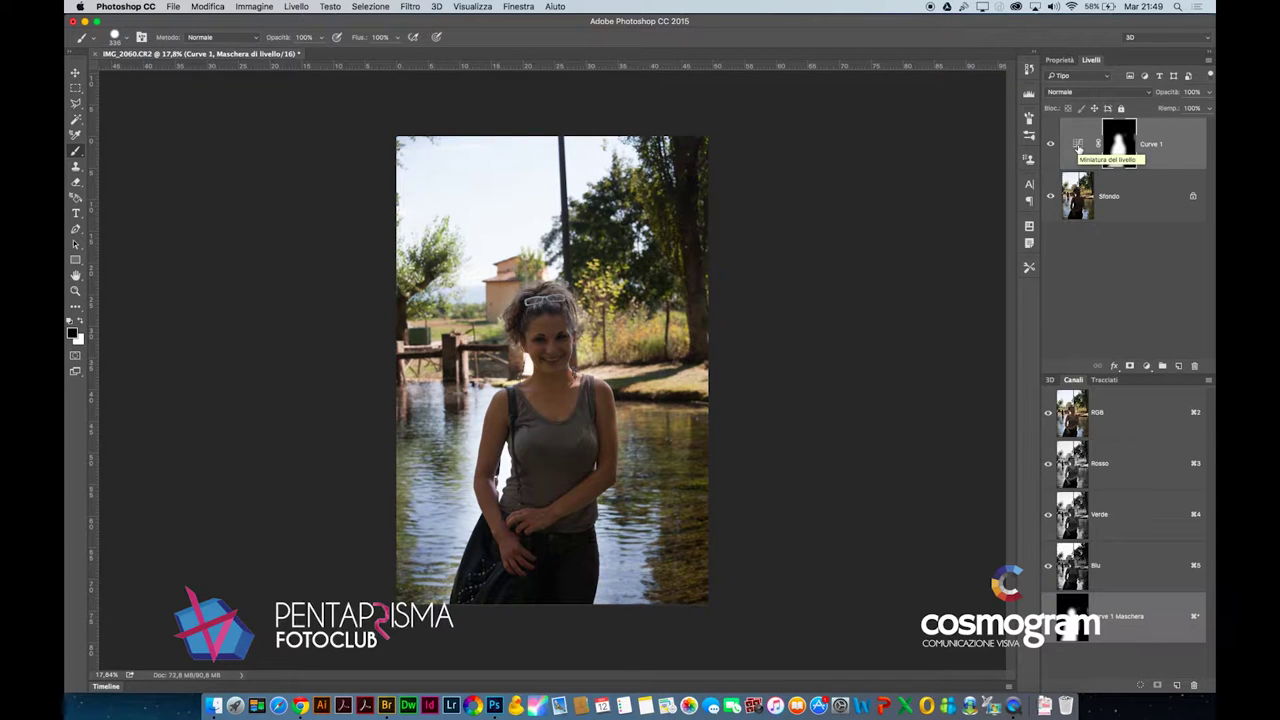
Add a Hue/Saturation layer with saturation at -100
left_click(1146, 366)
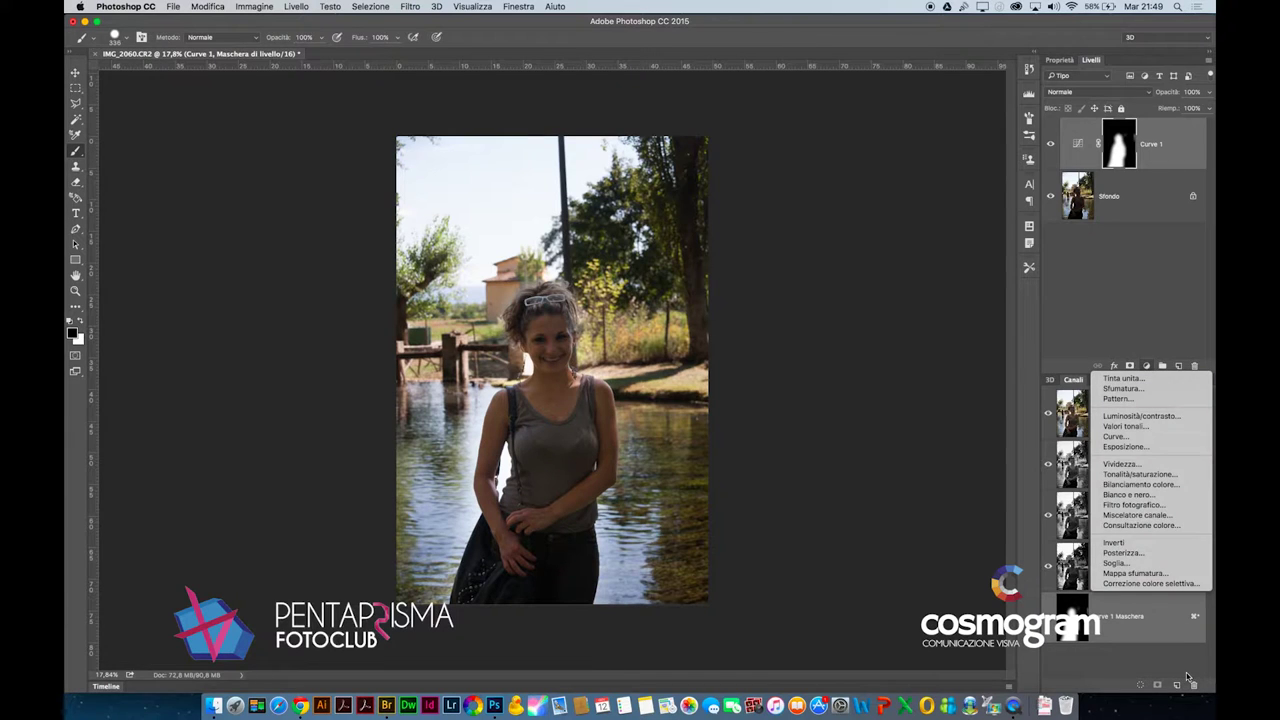
left_click(1170, 475)
left_click_drag(1122, 164, 1050, 164)
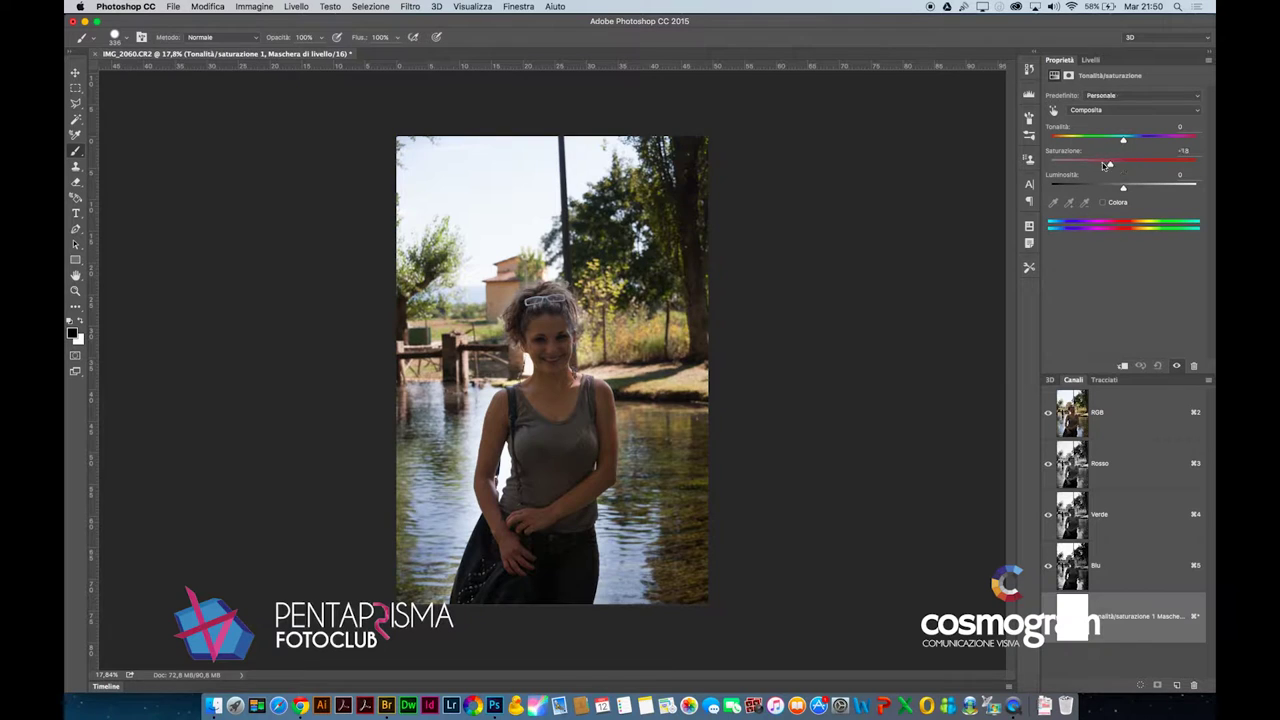
Select the right portion of the photo with a rectangular marquee
left_click(1092, 60)
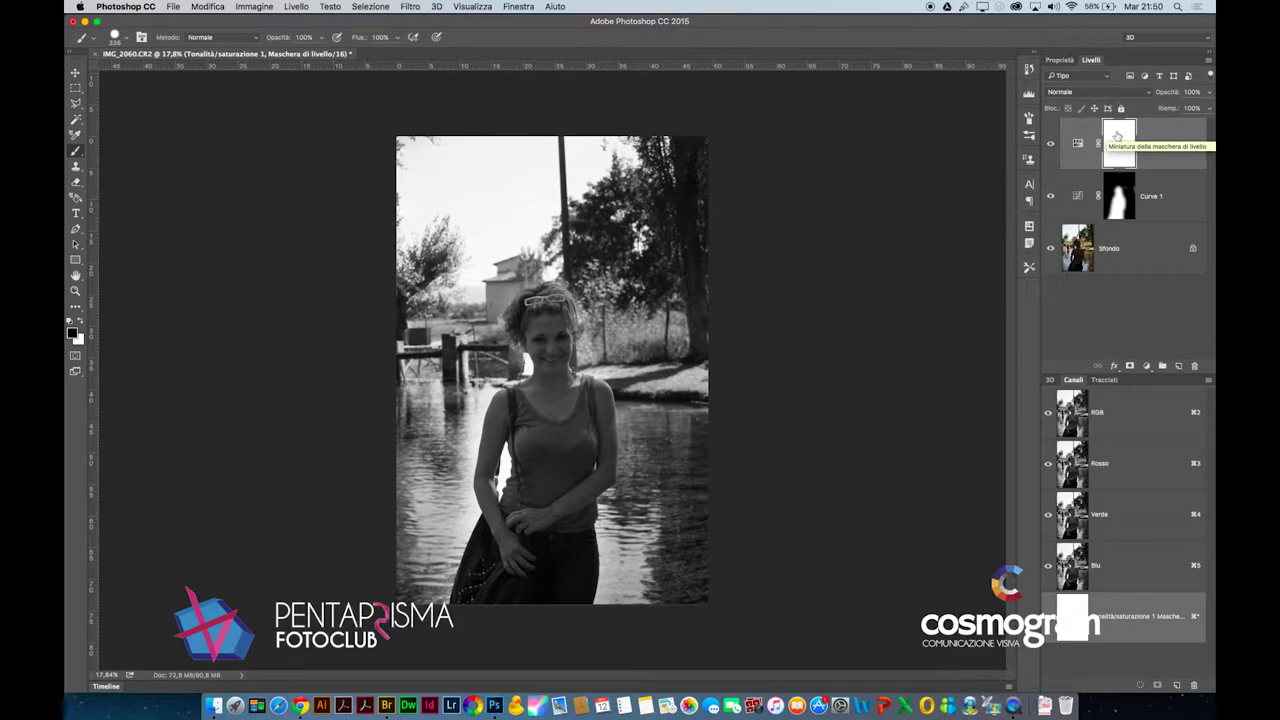
left_click(75, 88)
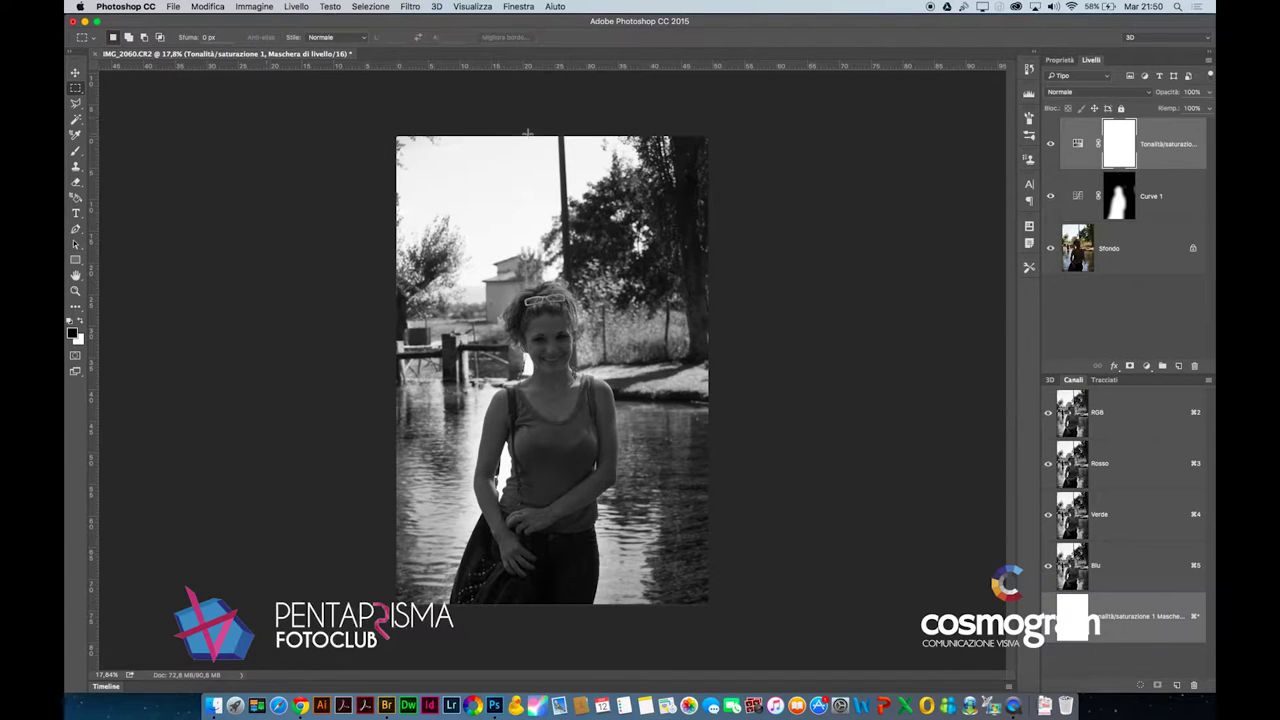
left_click_drag(538, 128, 751, 606)
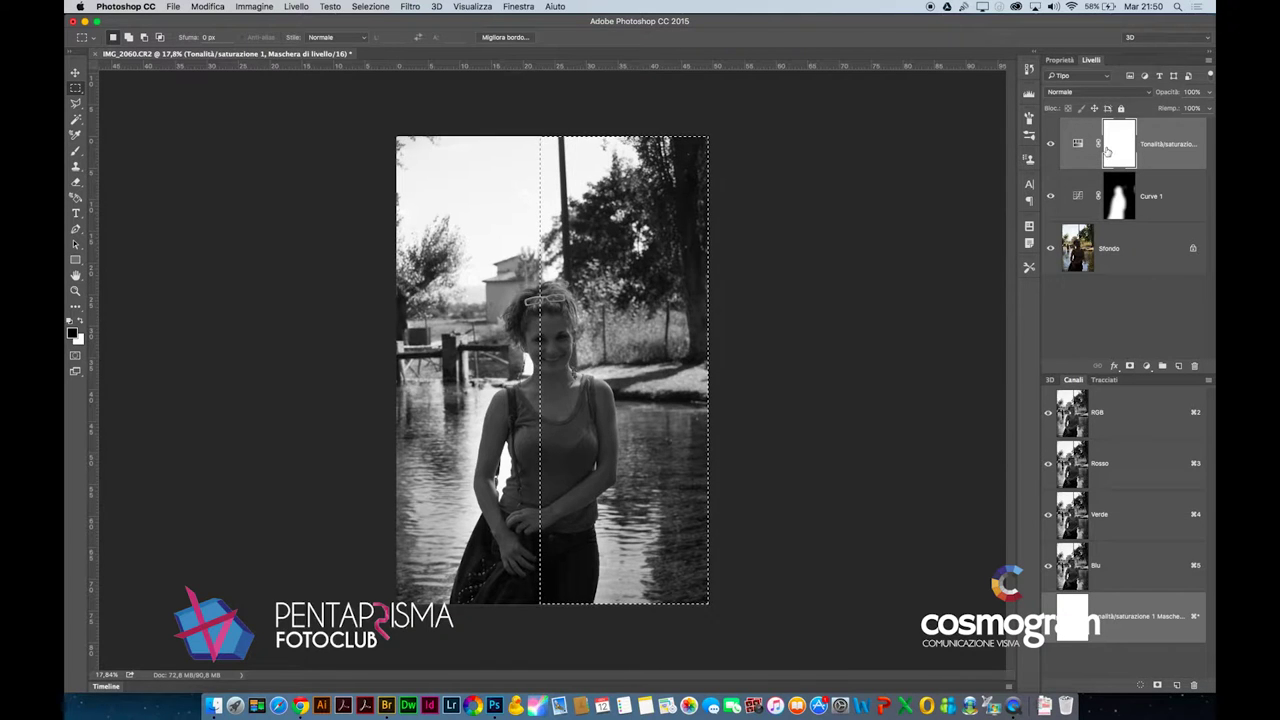
Deselect, then brush black over the woman on the Hue/Saturation mask to restore her colour
left_click(552, 336)
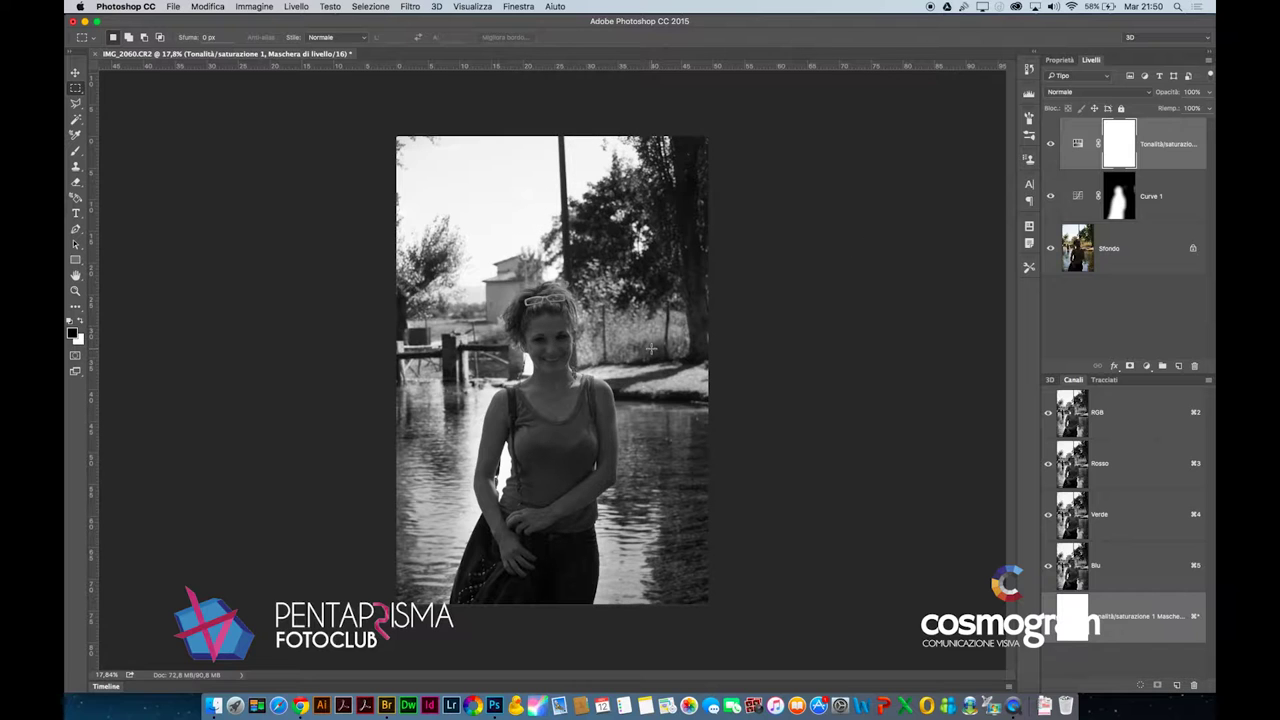
key("b")
left_click_drag(554, 301, 596, 471)
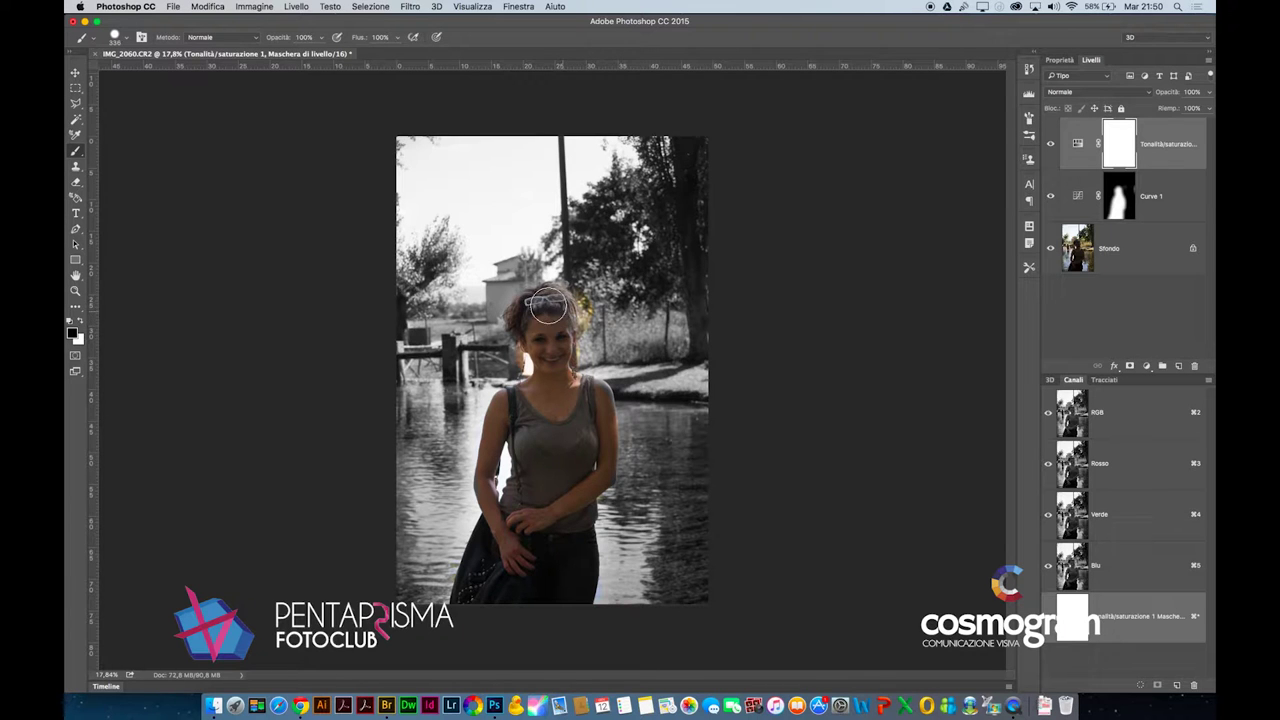
left_click_drag(575, 316, 545, 310)
Invert the mask twice with Ctrl+I to compare, leaving the woman in colour
scroll(588, 338, "up", 5)
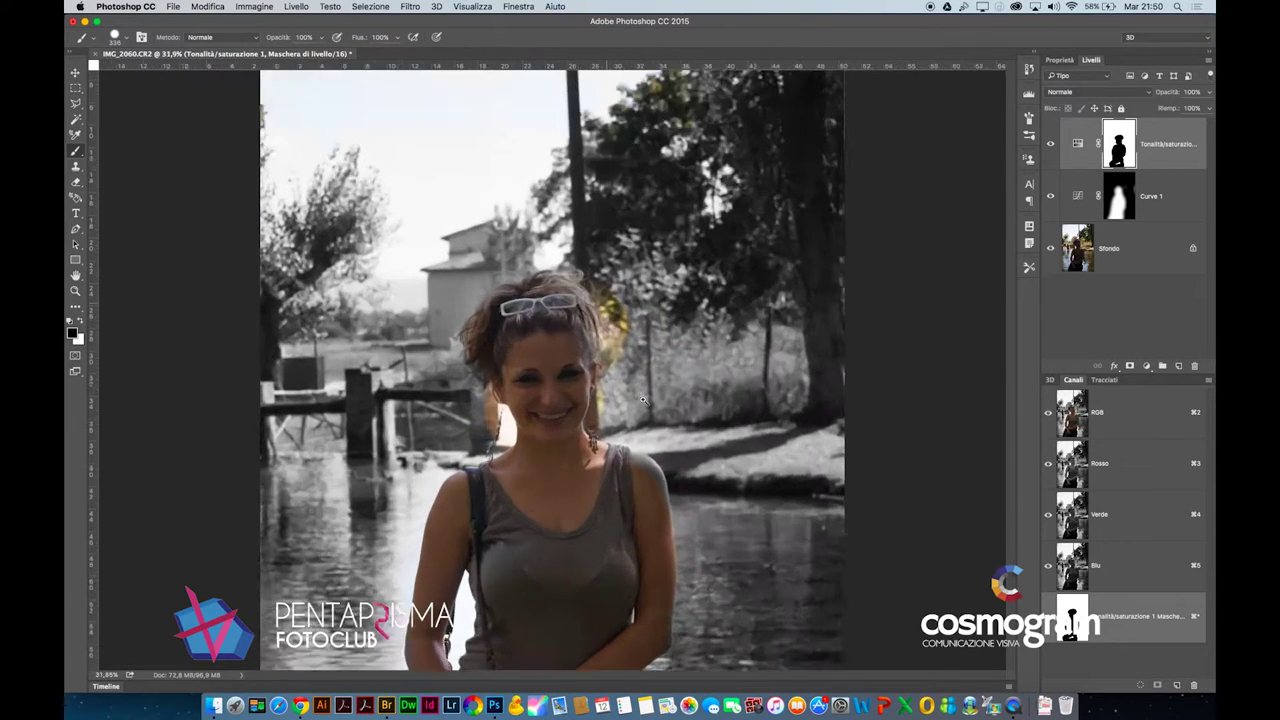
scroll(581, 340, "down", 6)
scroll(581, 340, "up", 2)
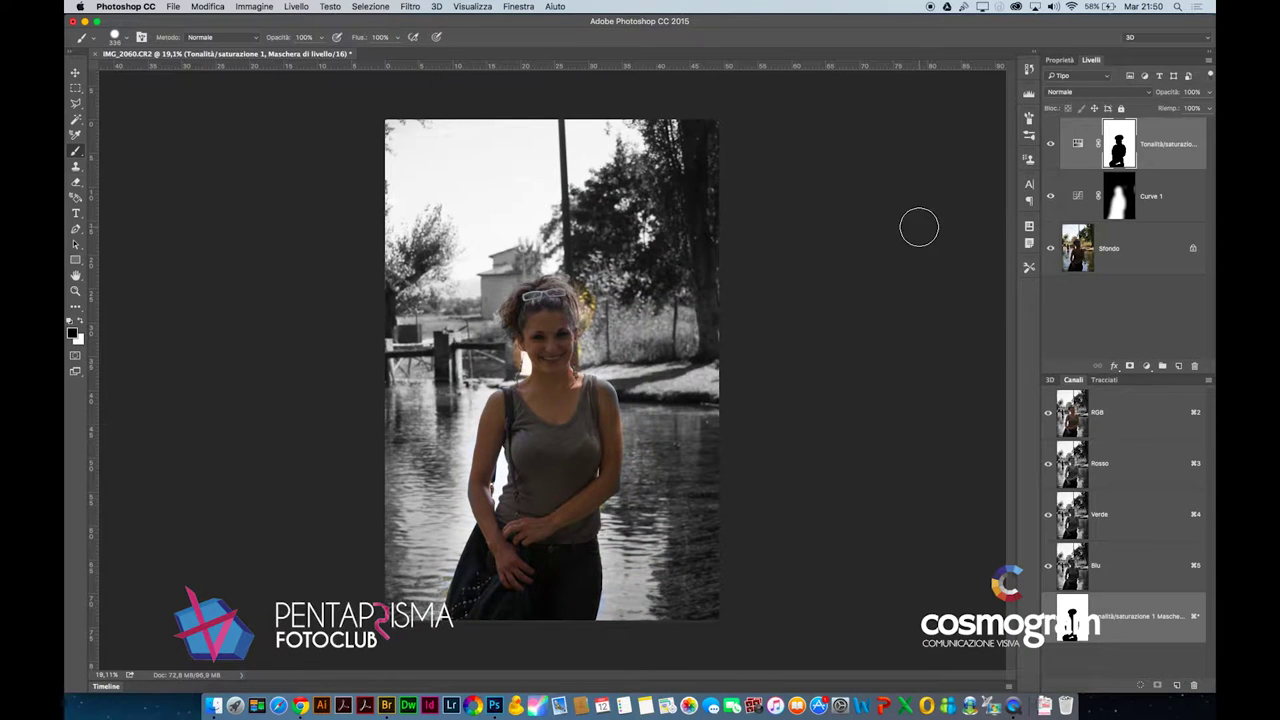
key("ctrl+i")
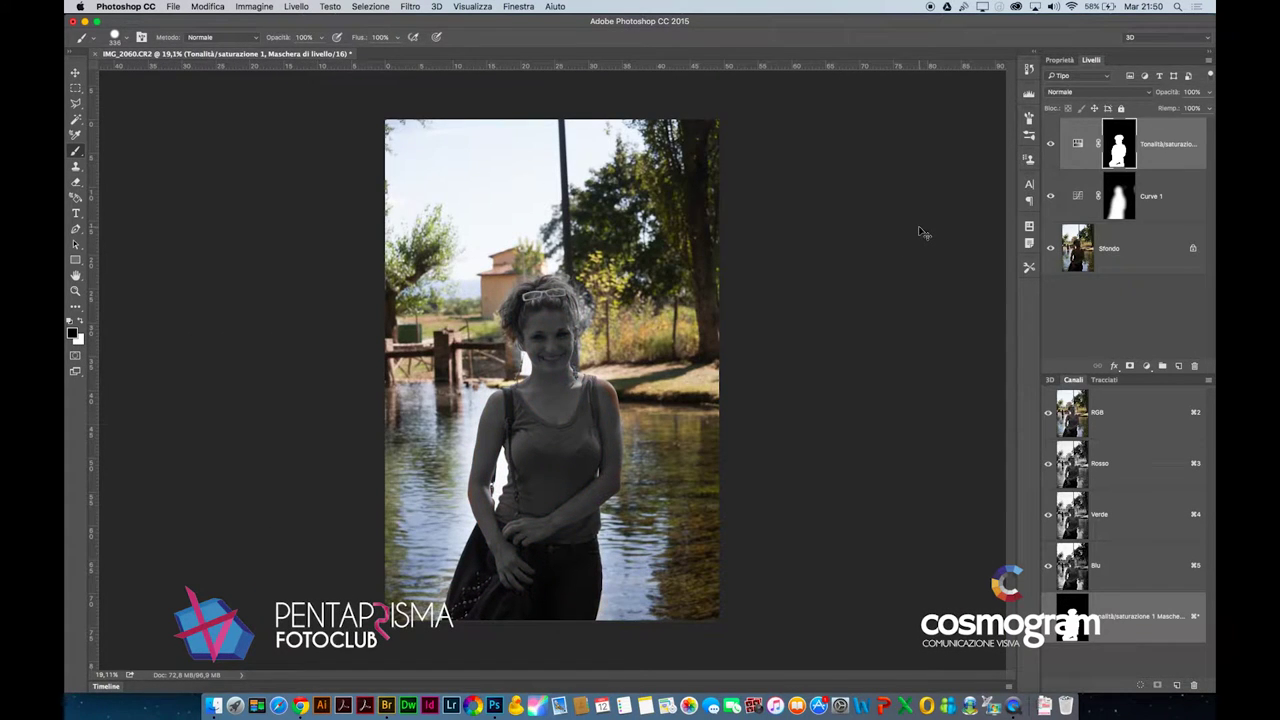
key("ctrl+i")
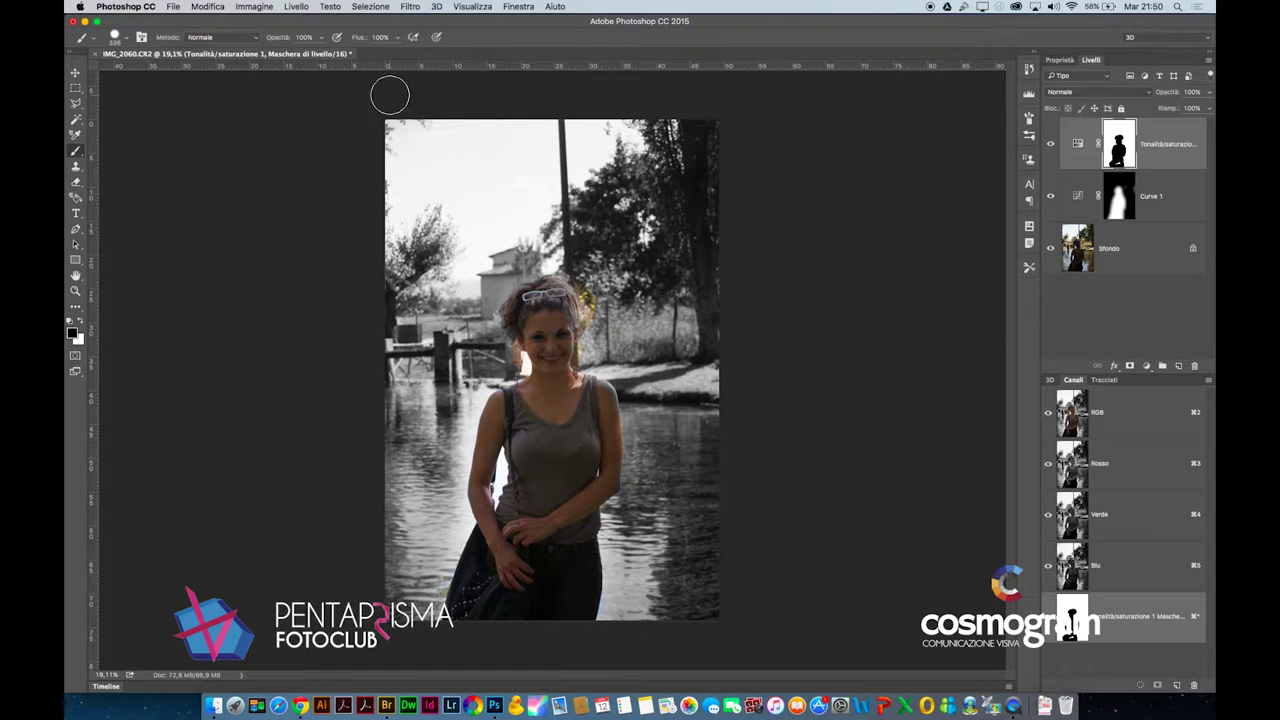
Save the layered portrait as IMG_2060.psd in Elements > Pentaprisma > fotoamatori > avanzato, confirming compatibility
left_click(174, 7)
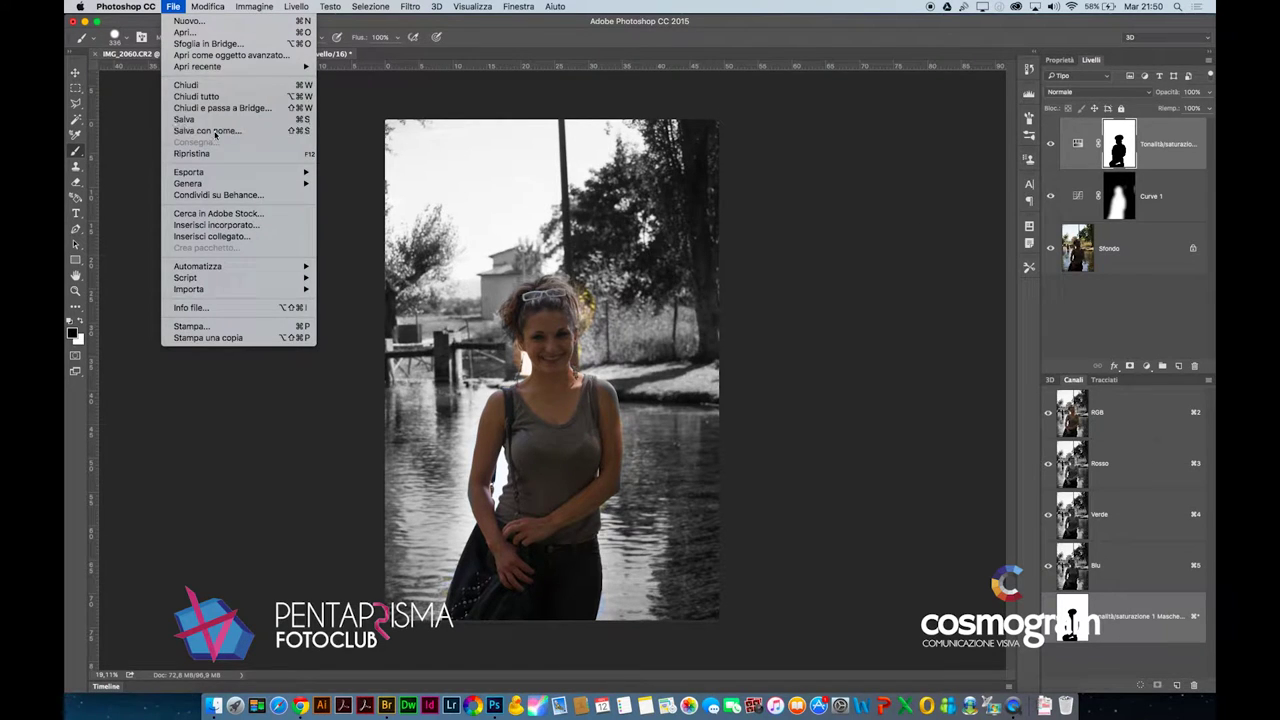
key("Escape")
key("super+shift+s")
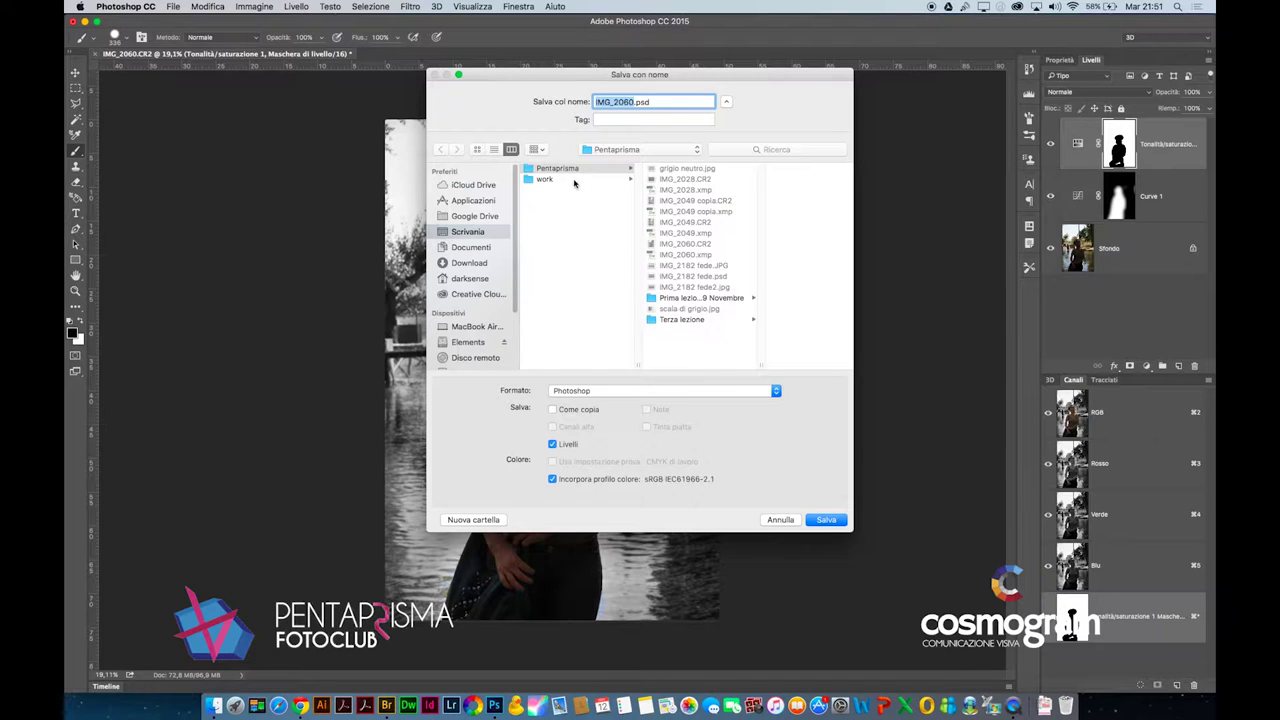
left_click(574, 181)
left_click(482, 342)
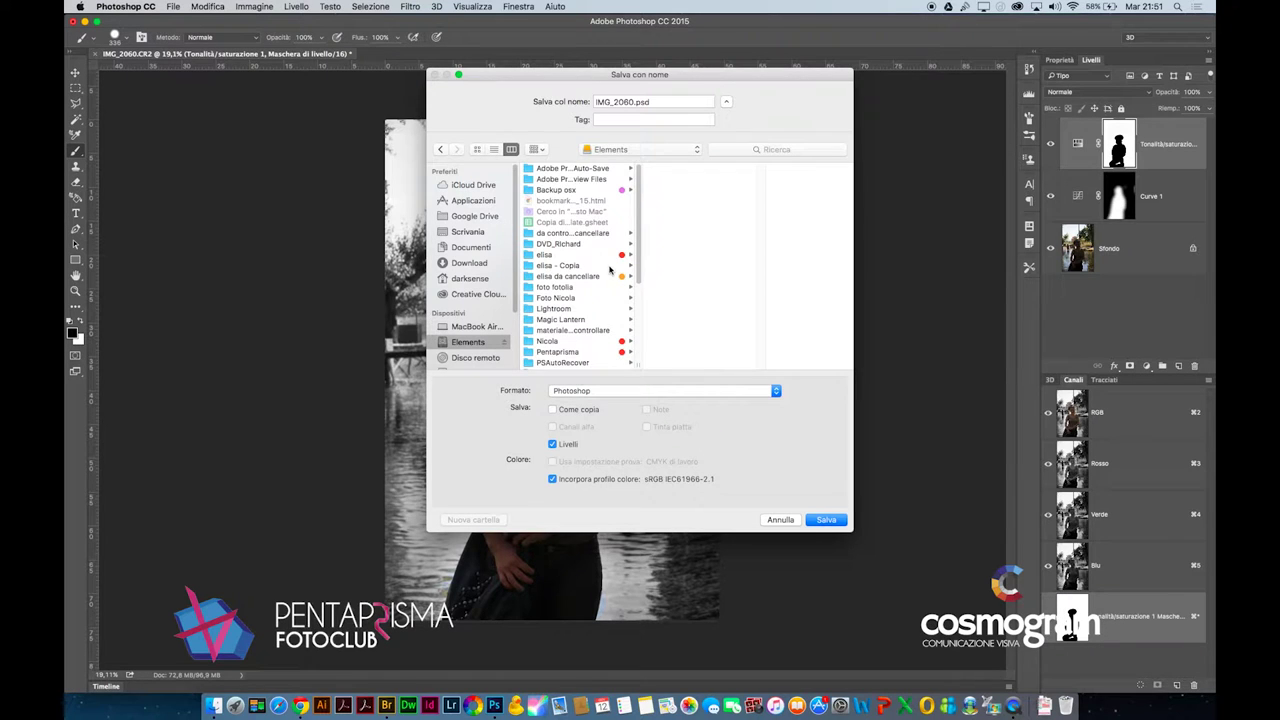
scroll(609, 270, "down", 3)
scroll(609, 270, "down", 4)
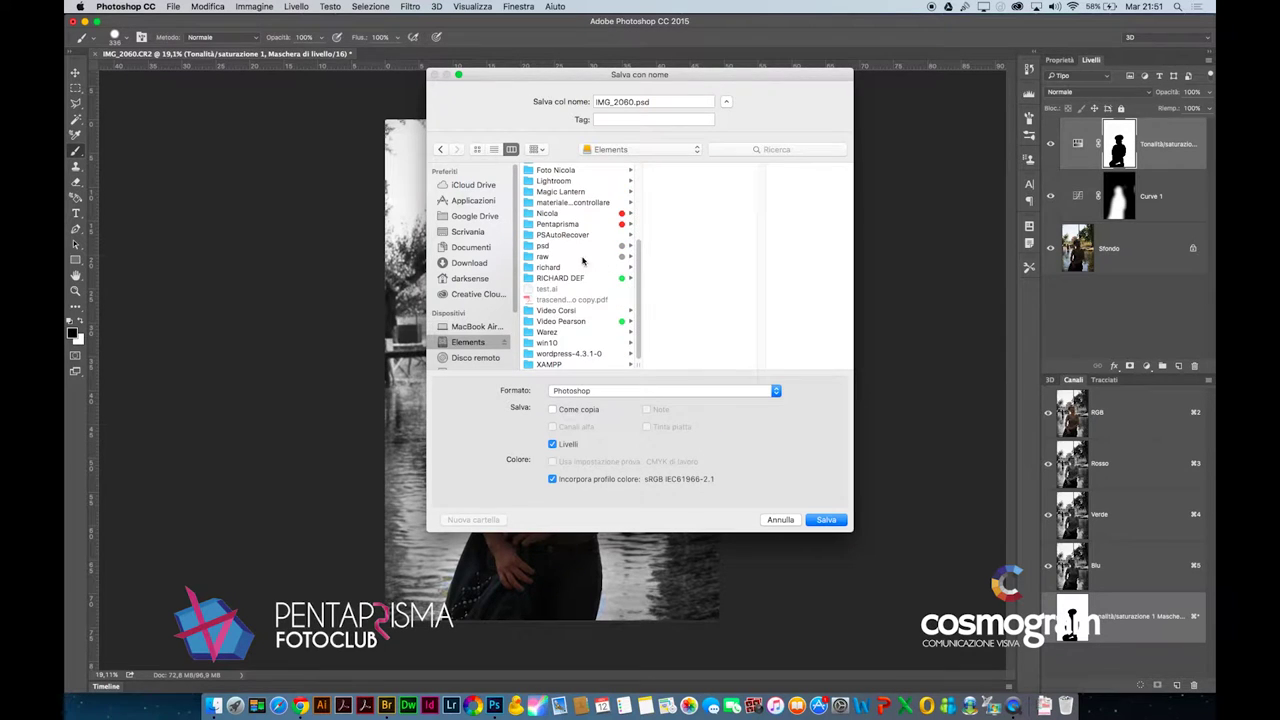
left_click(575, 224)
left_click(697, 171)
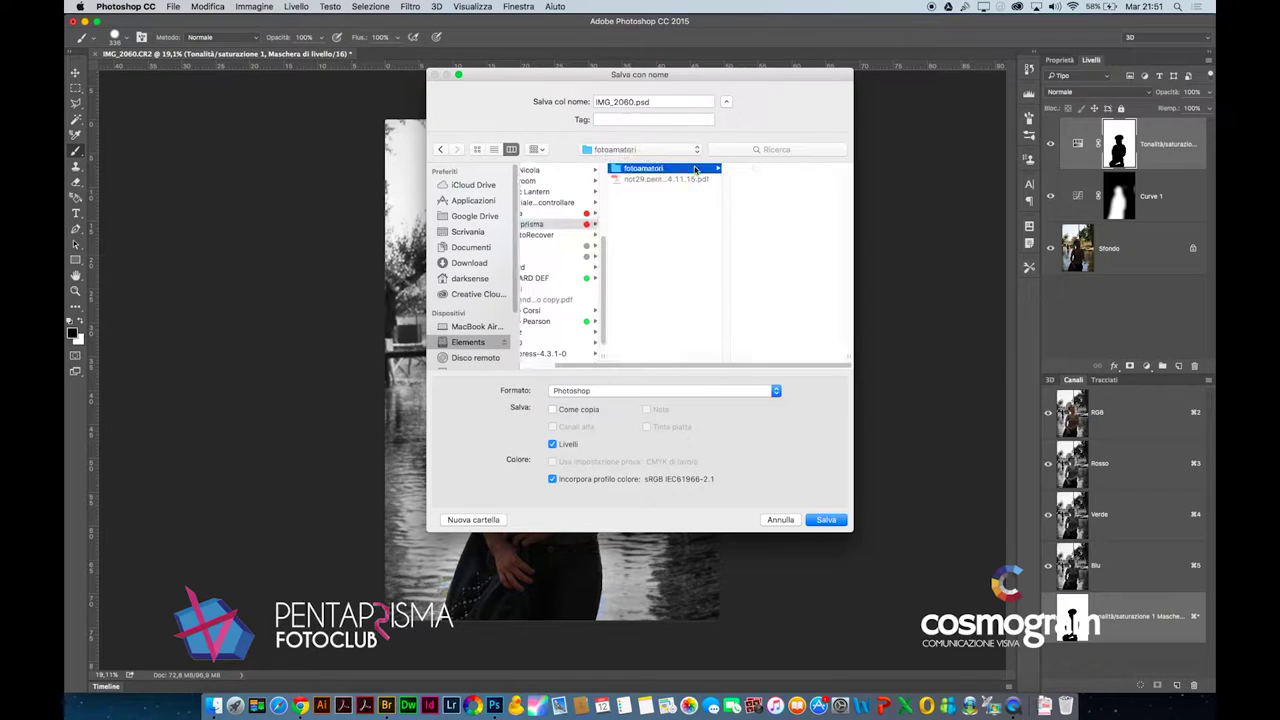
left_click(769, 172)
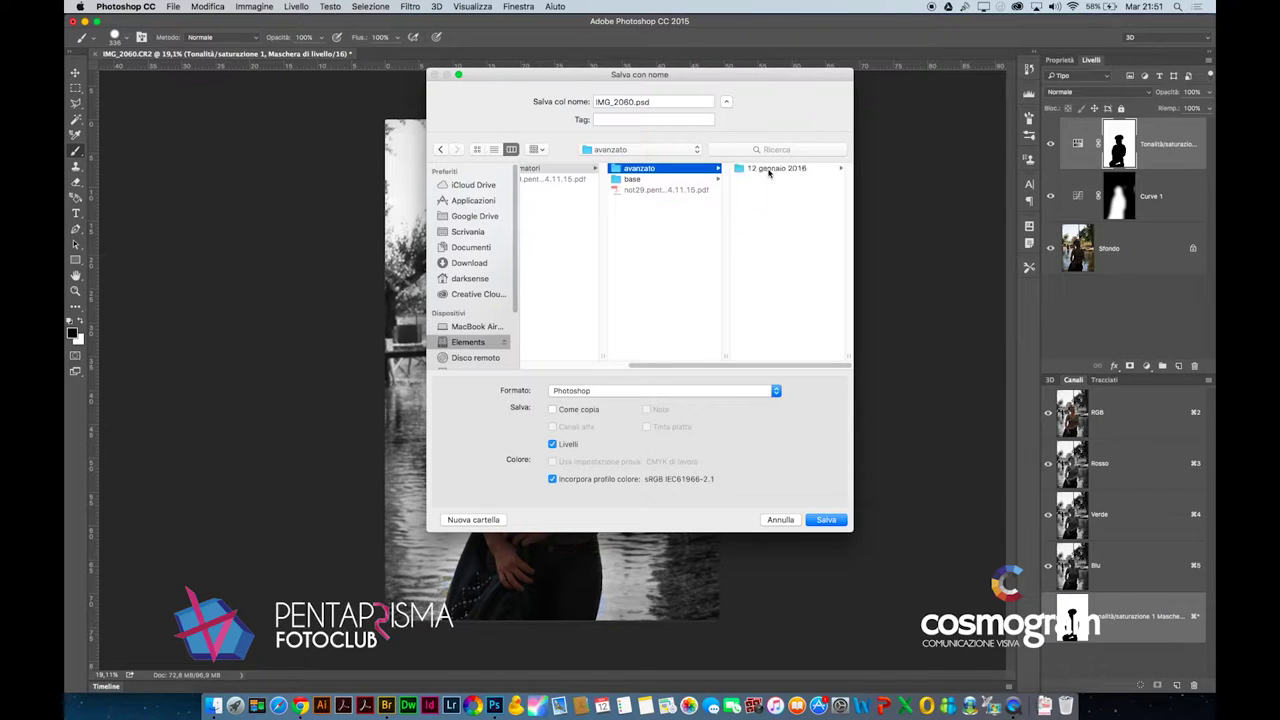
left_click(826, 520)
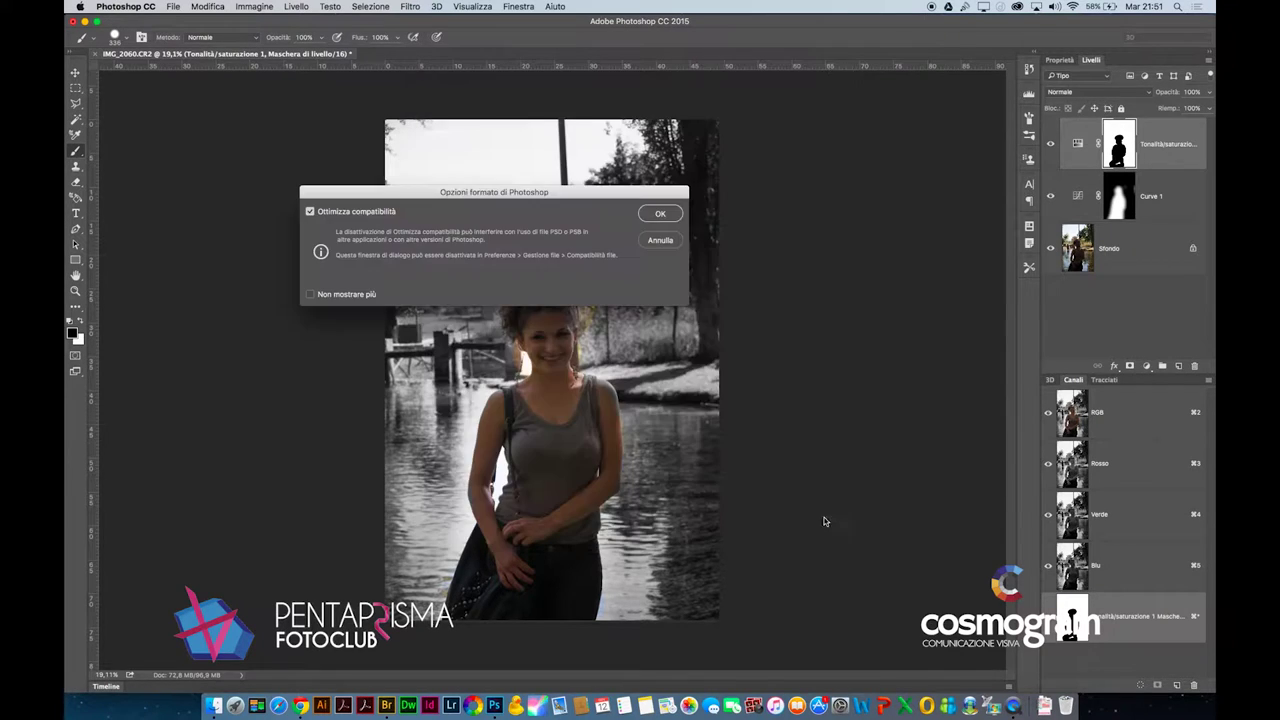
left_click(670, 213)
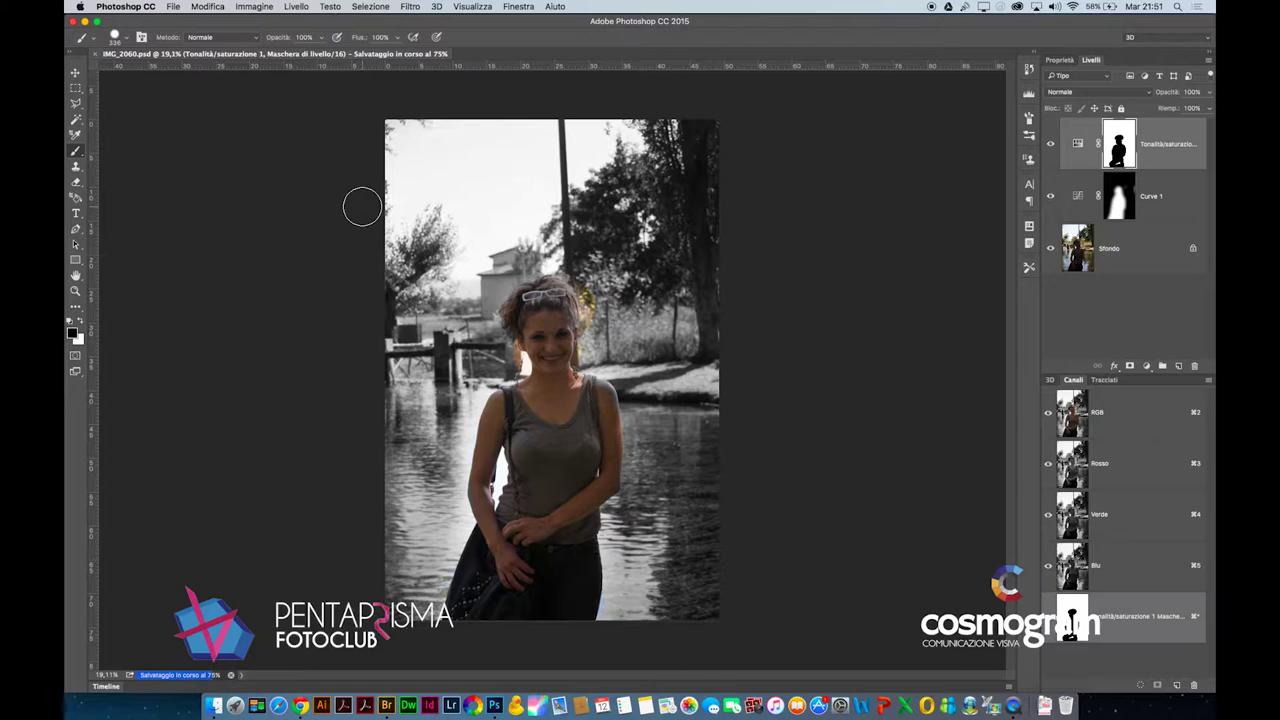
Zoom in on the woman's head, pan down to show her torso, and open the Select menu
left_click(75, 290)
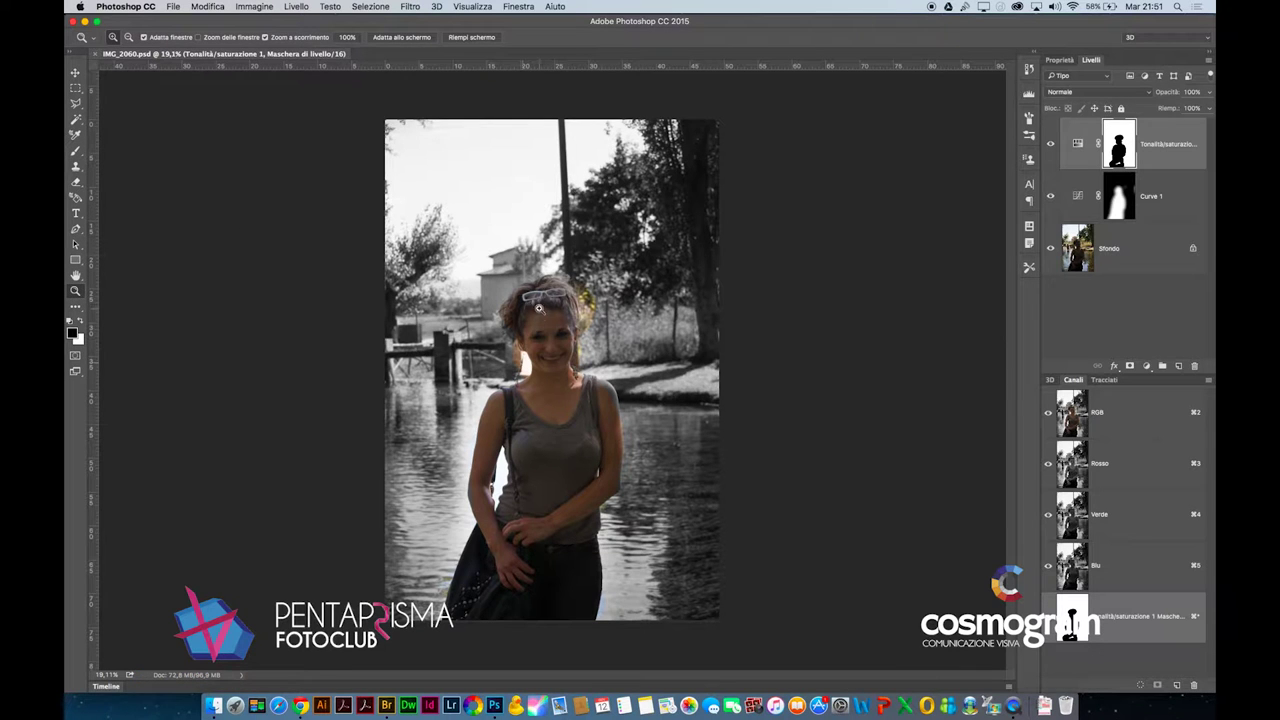
left_click_drag(550, 304, 583, 351)
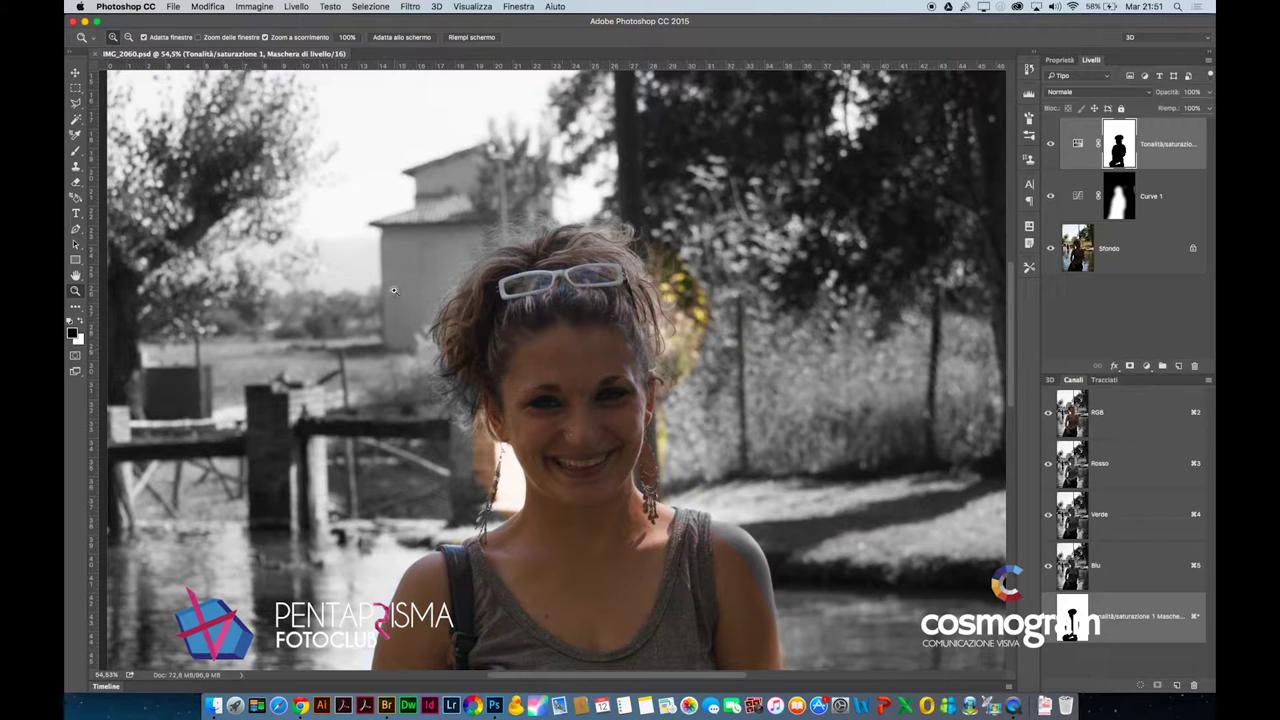
left_click(76, 276)
mouse_move(292, 415)
left_mouse_down()
mouse_move(298, 166)
mouse_move(298, 277)
left_mouse_up()
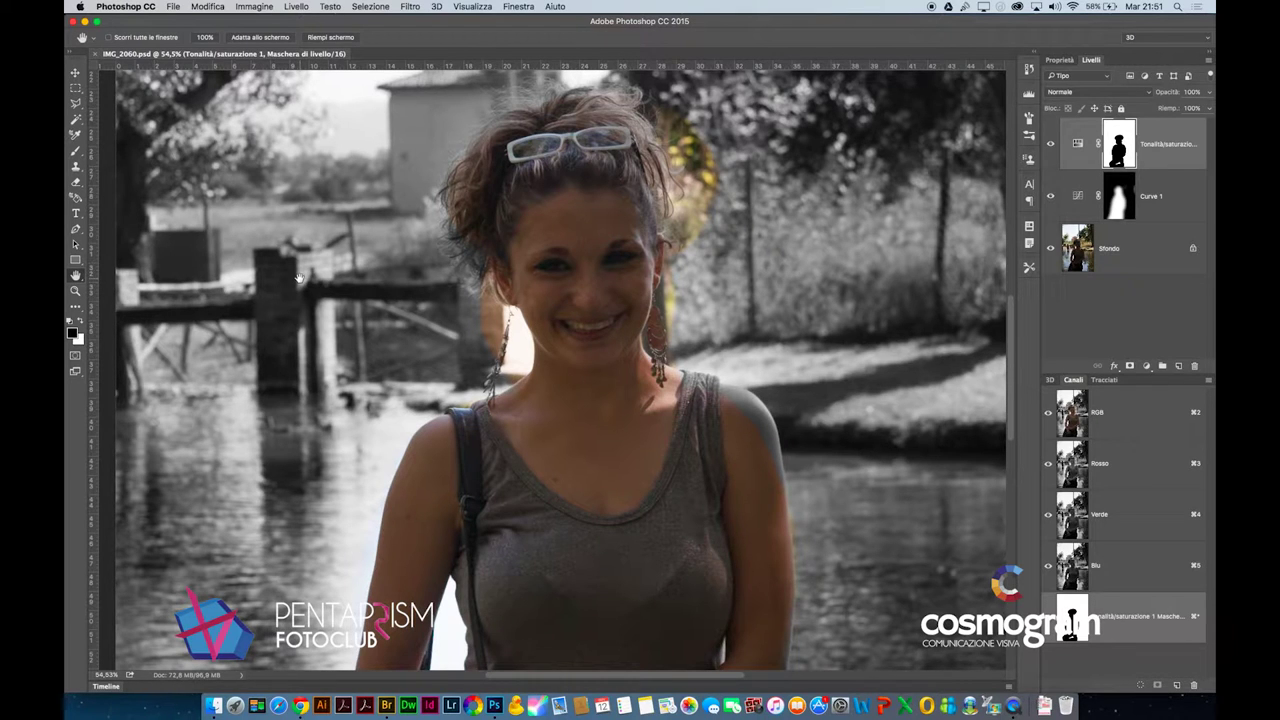
left_click(370, 6)
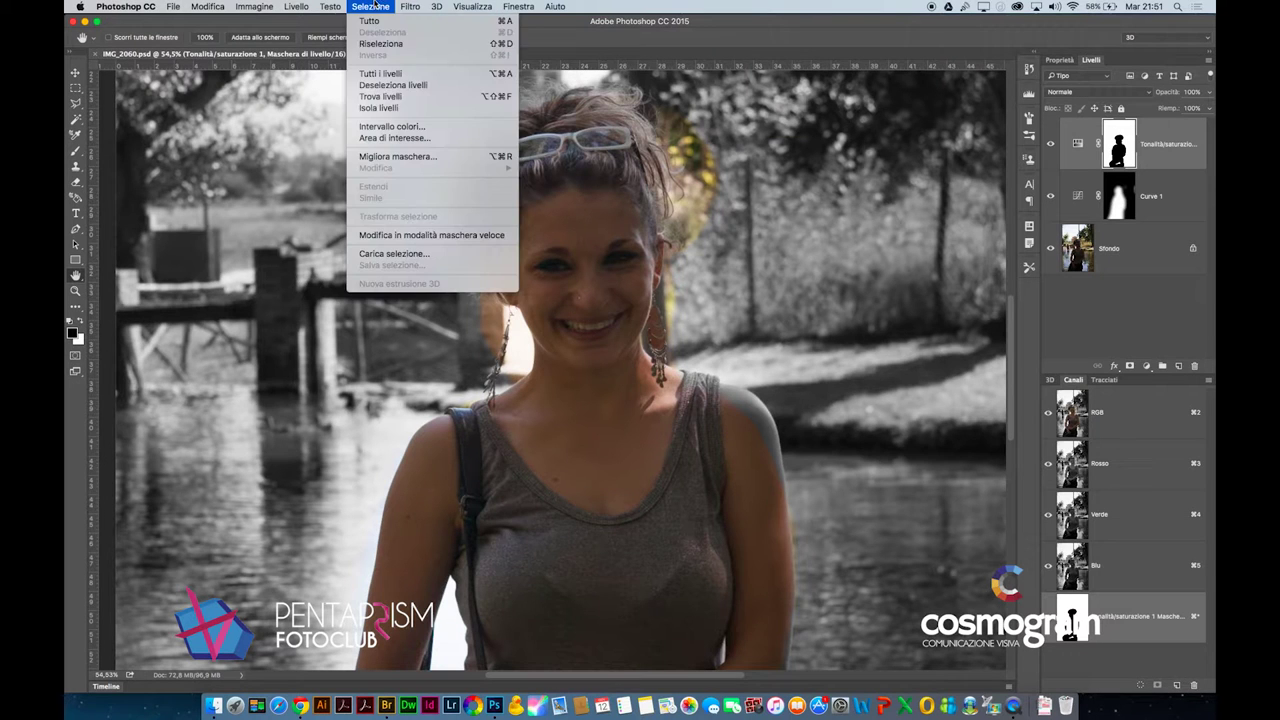
Try a Color Range selection of skin tones, then dismiss the dialog
left_click(400, 128)
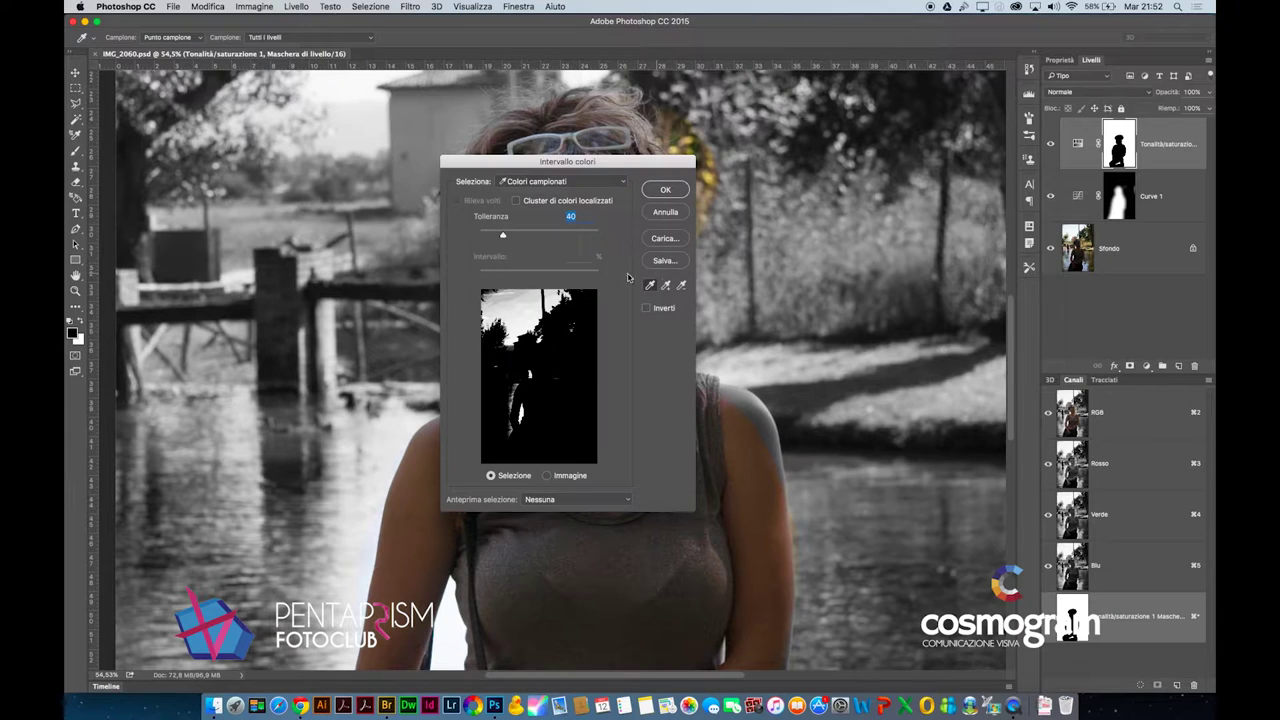
left_click(540, 182)
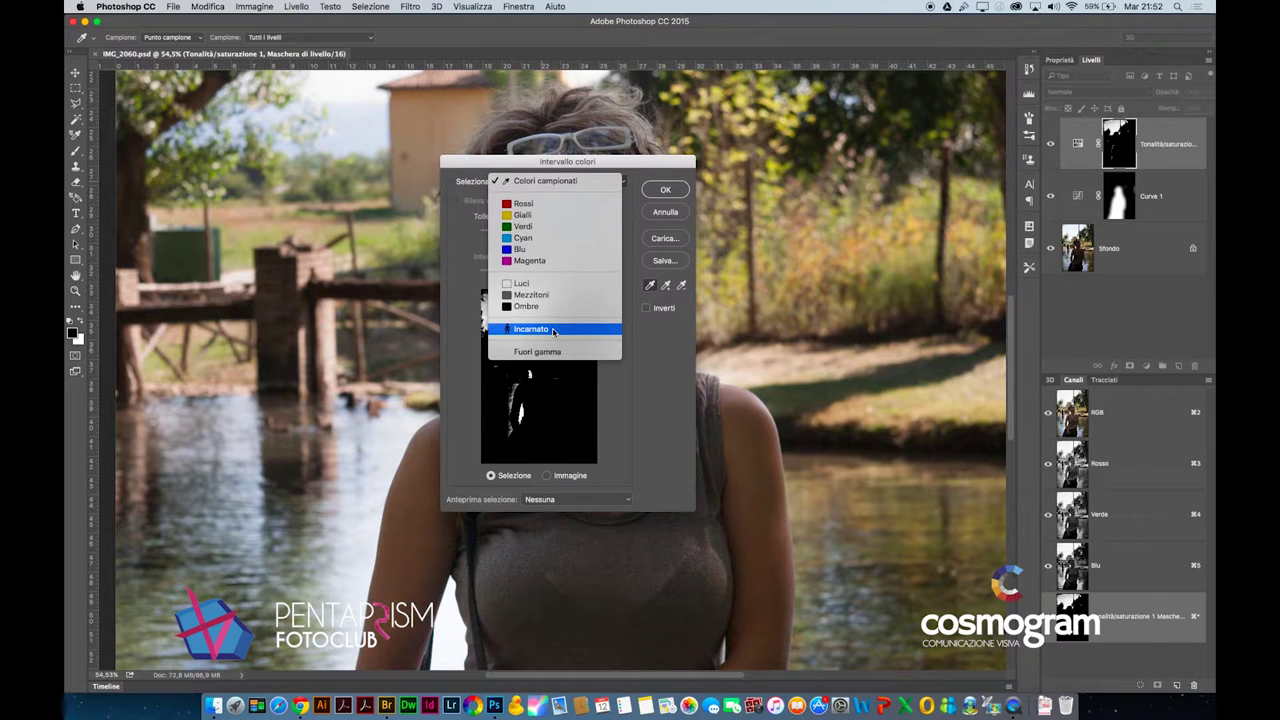
left_click(553, 330)
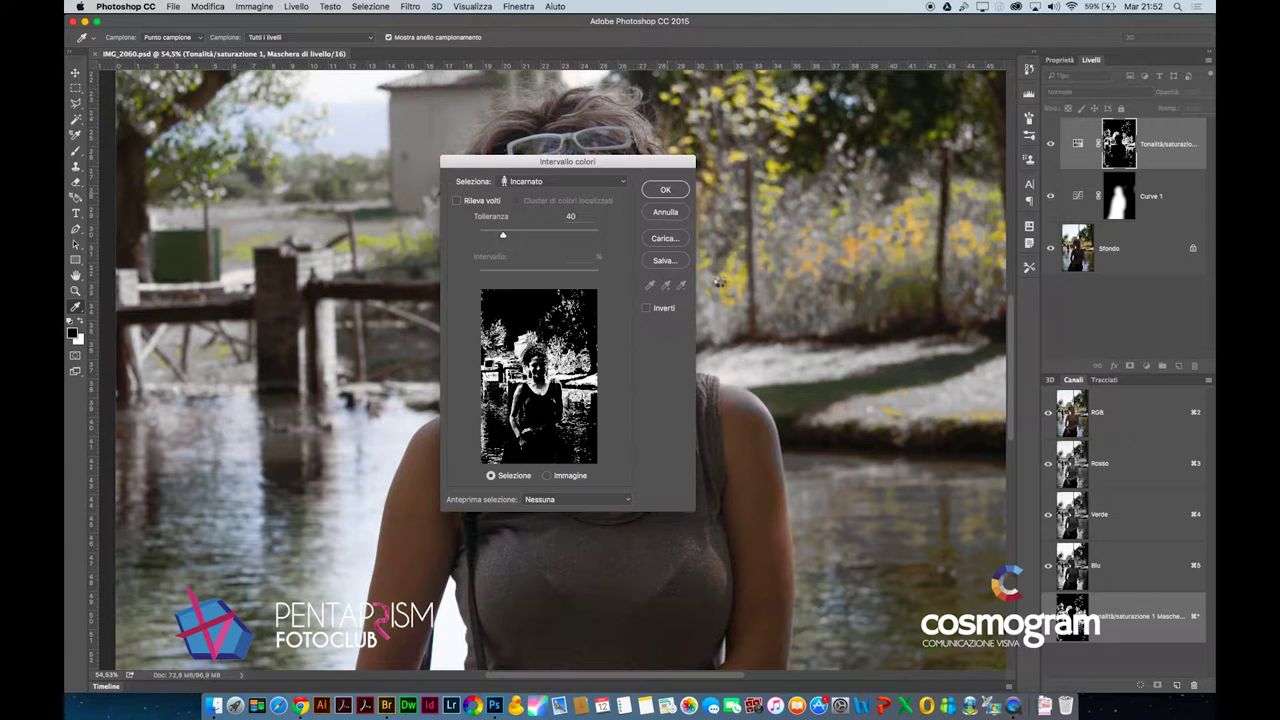
key("Return")
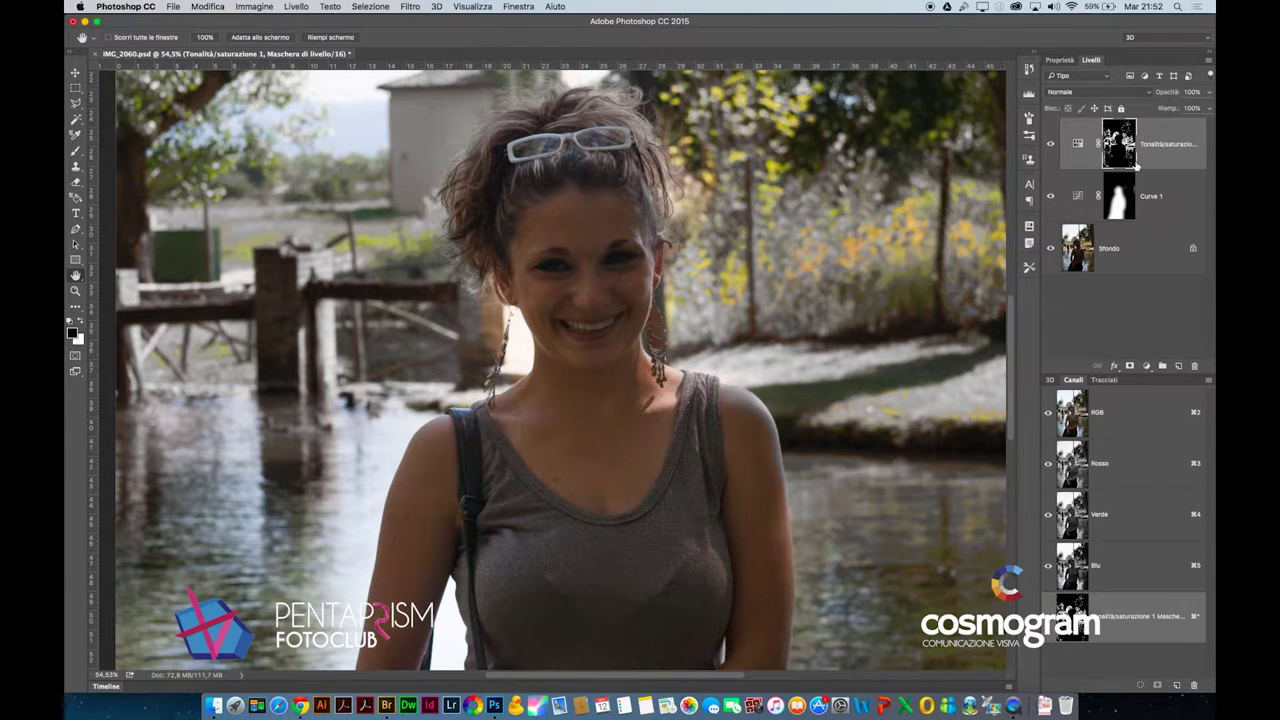
Toggle the Hue/Saturation mask inversion to compare, fit the photo on screen, and leave it inverted
key("super+i")
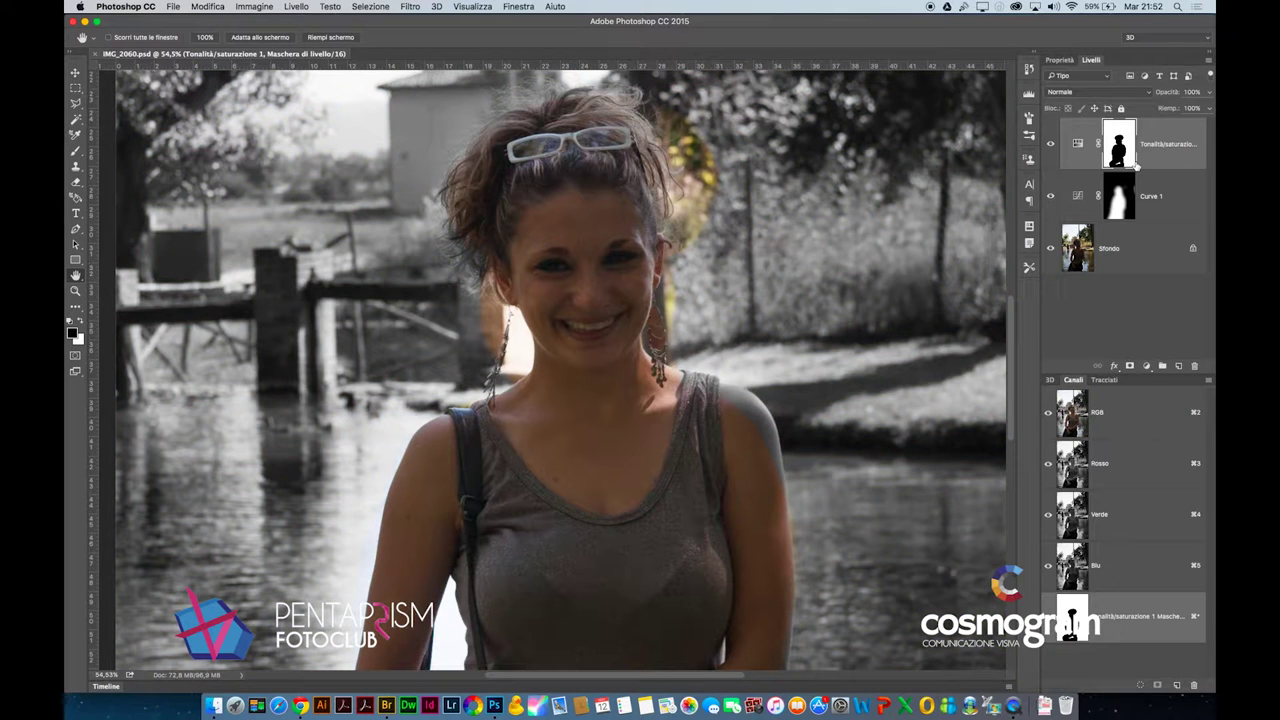
key("super+i")
key("super+minus")
key("super+minus")
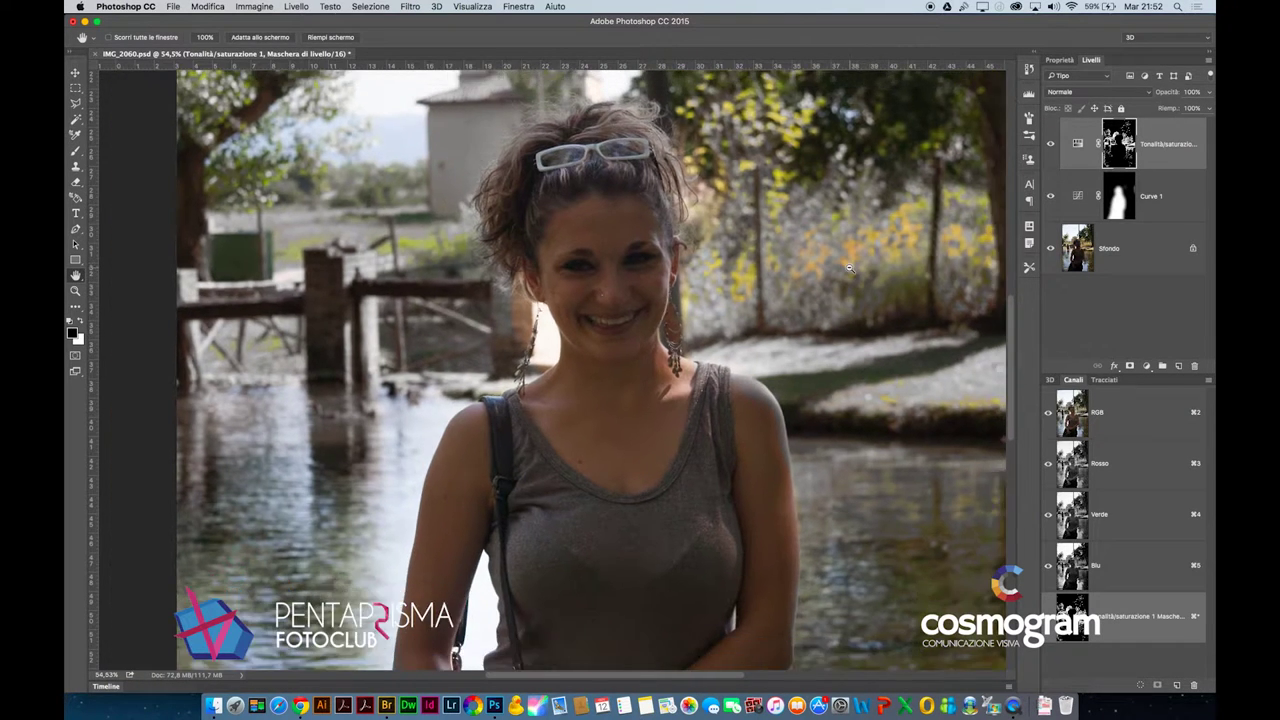
key("super+minus")
key("super+minus")
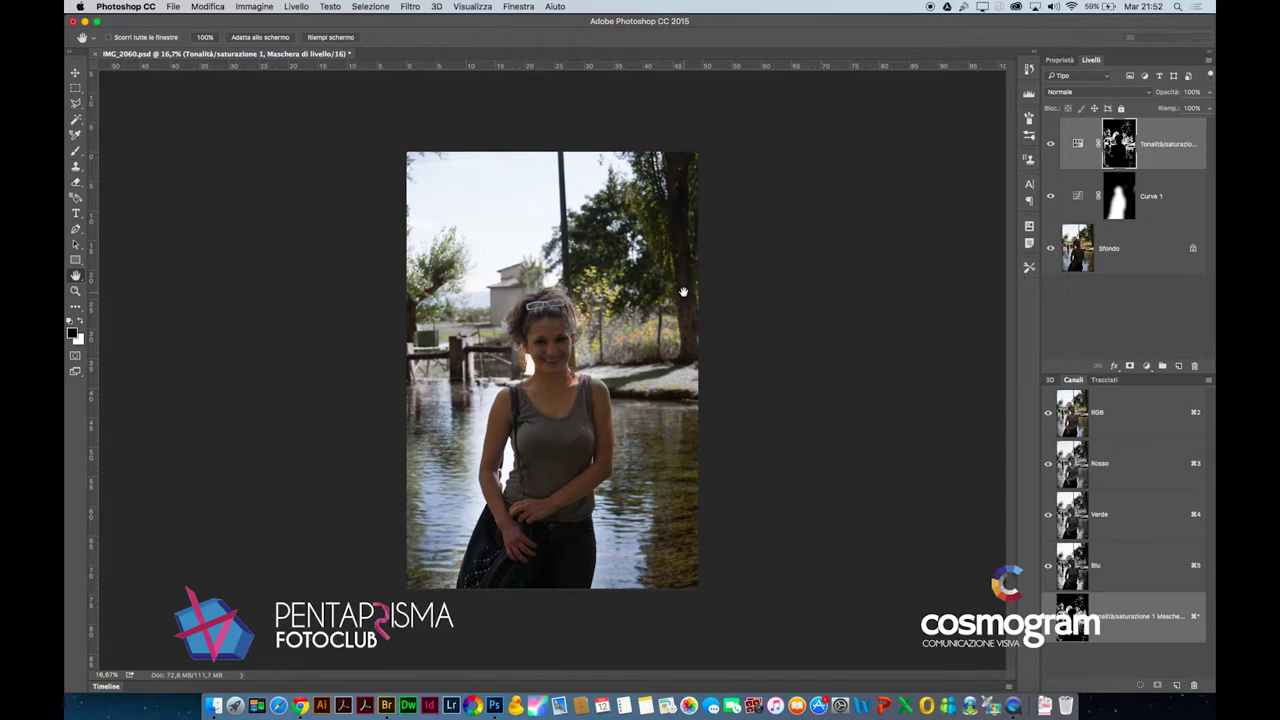
key("super+i")
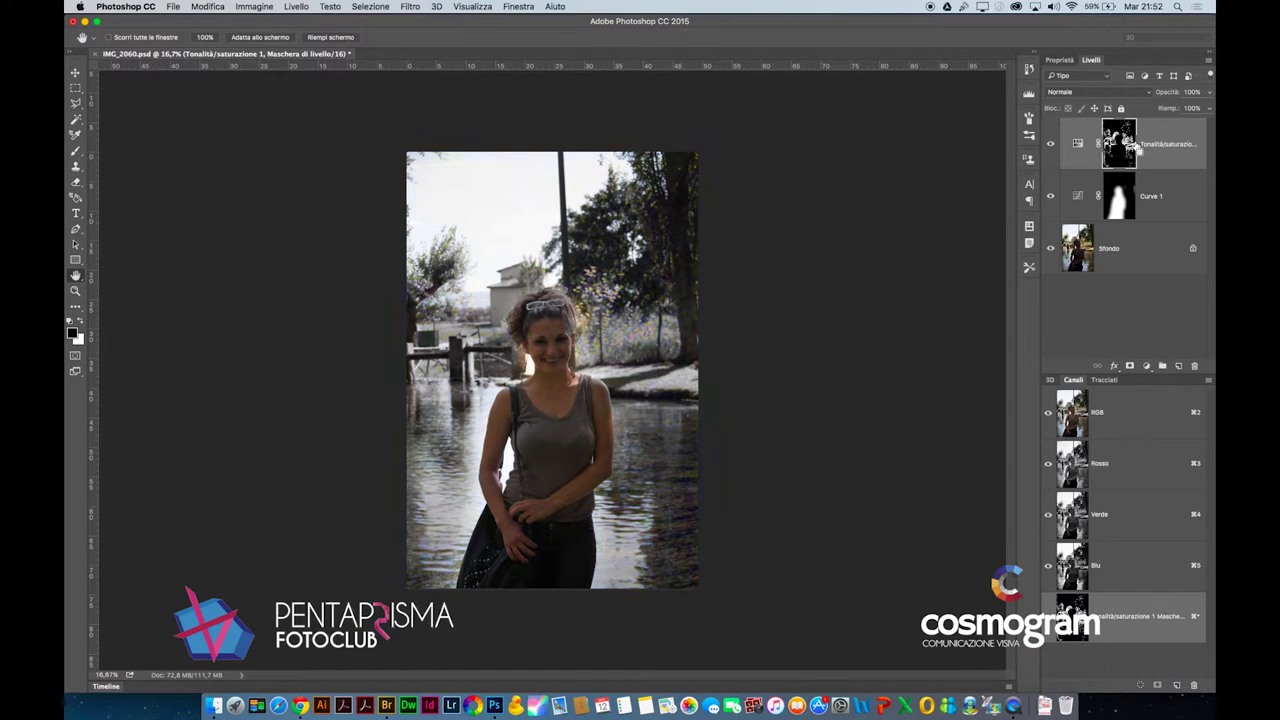
key("super+i")
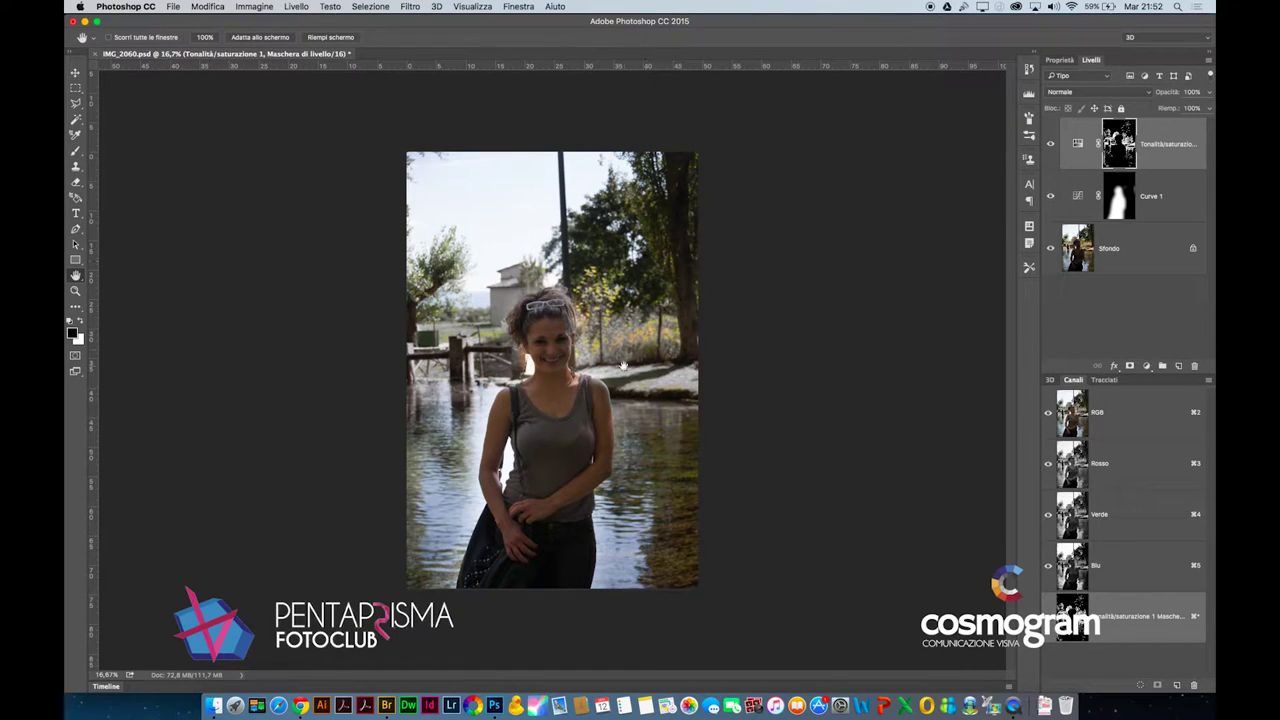
key("super+1")
key("super+0")
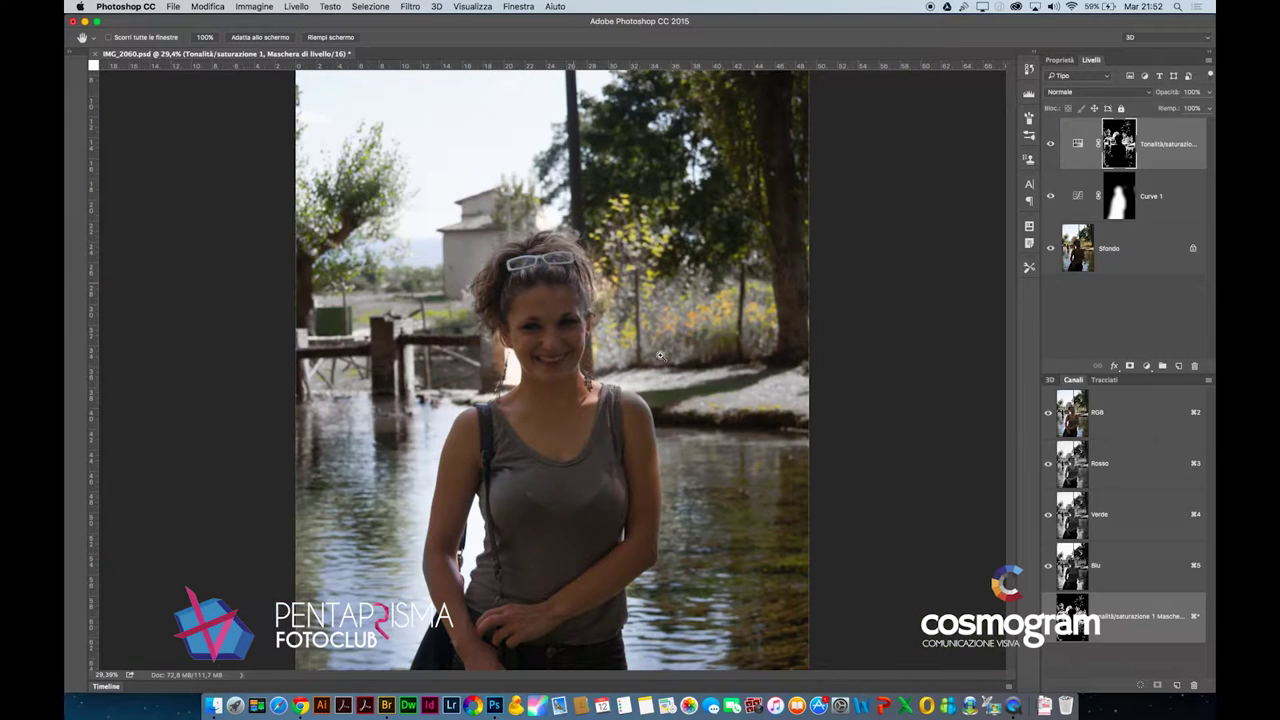
key("super+i")
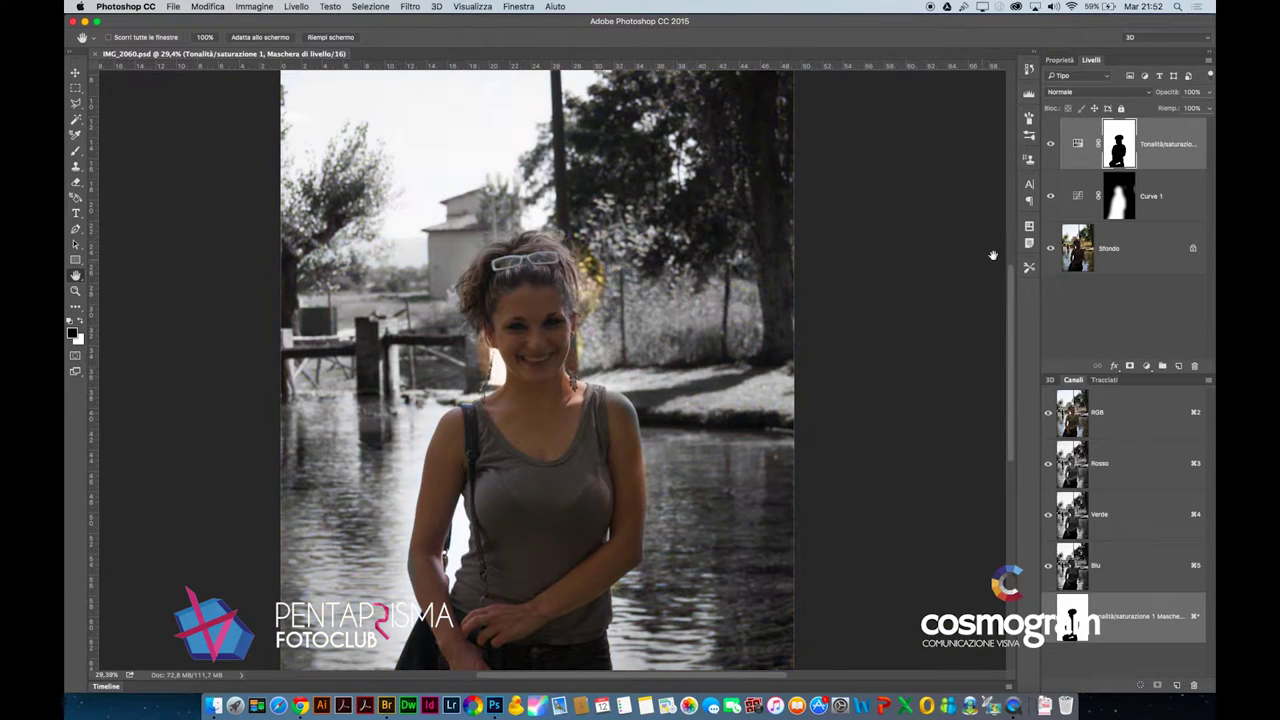
Select Sfondo, then hide and delete the Curve 1 and Tonalità/saturazione 1 adjustment layers
left_click(1075, 258)
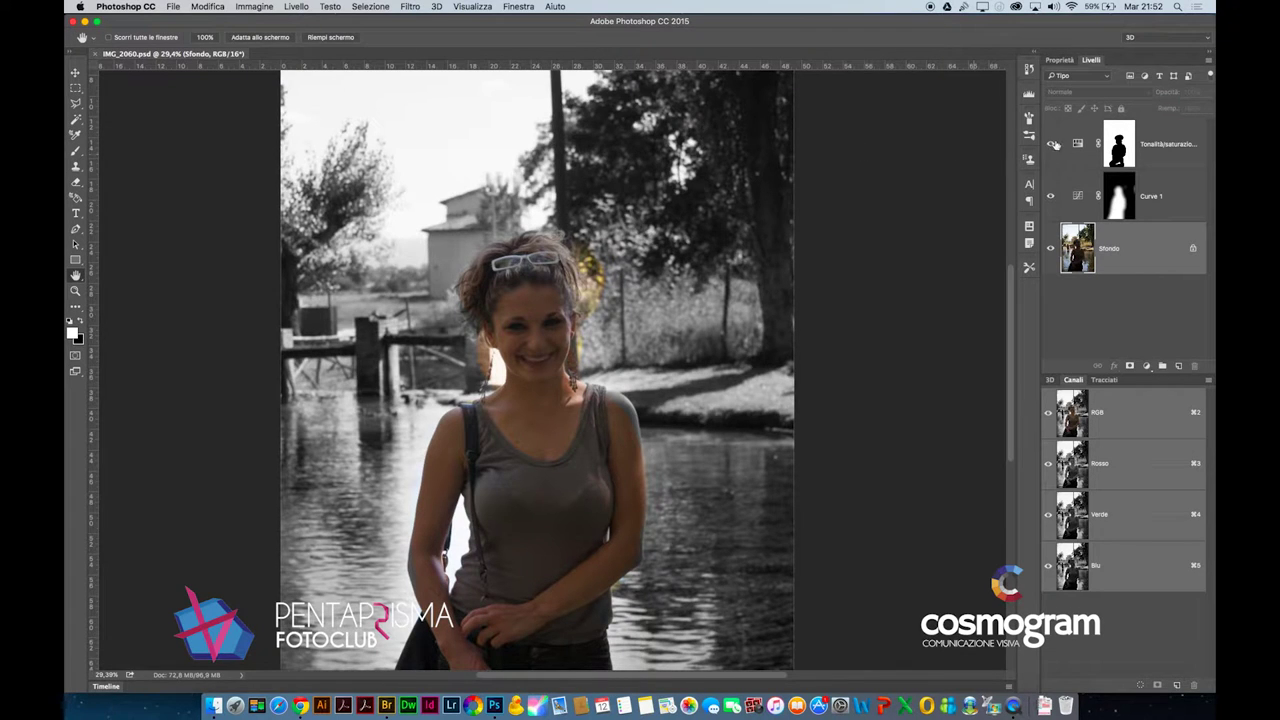
mouse_move(1050, 144)
left_mouse_down()
mouse_move(1050, 196)
mouse_move(1193, 366)
left_mouse_up()
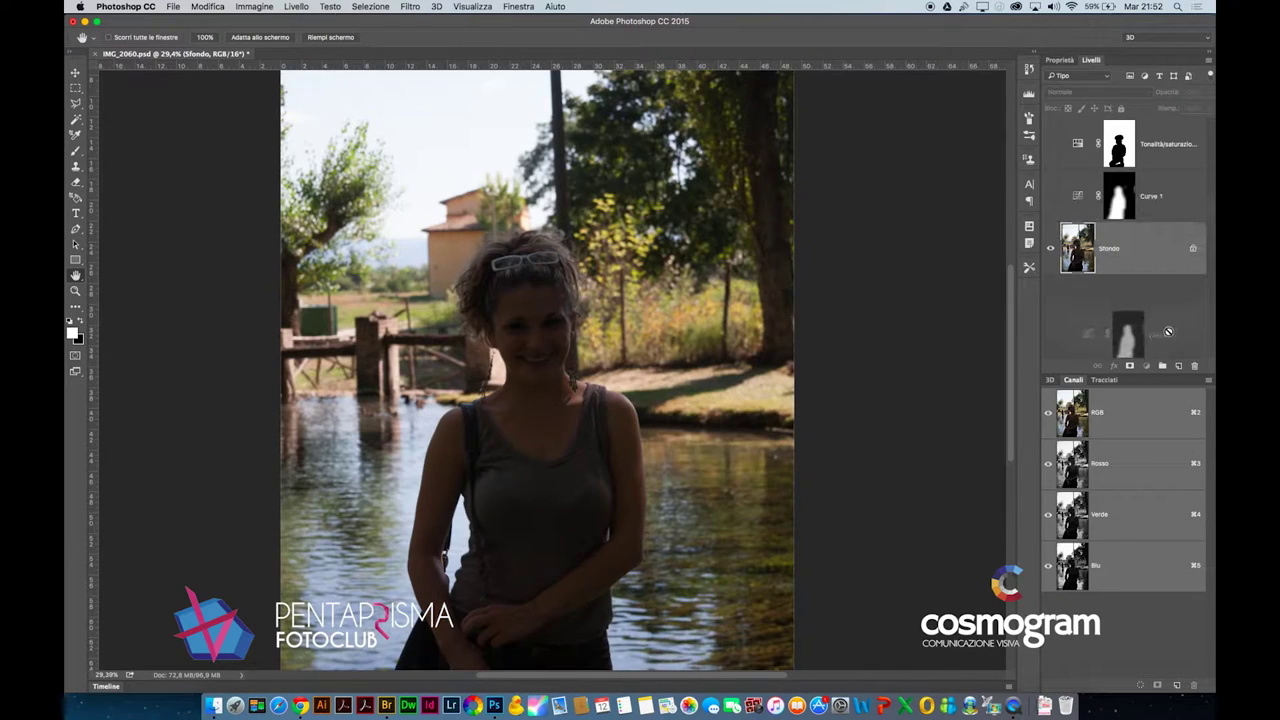
left_click_drag(1183, 162, 1194, 368)
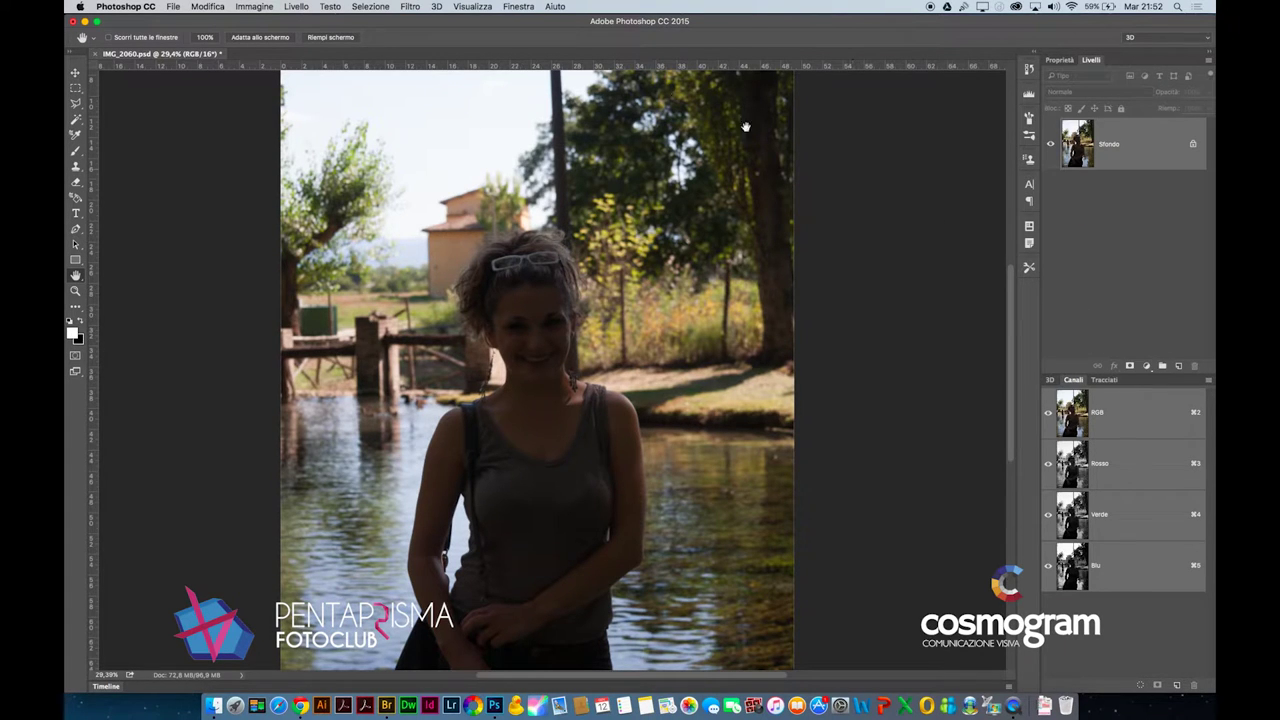
left_click(383, 6)
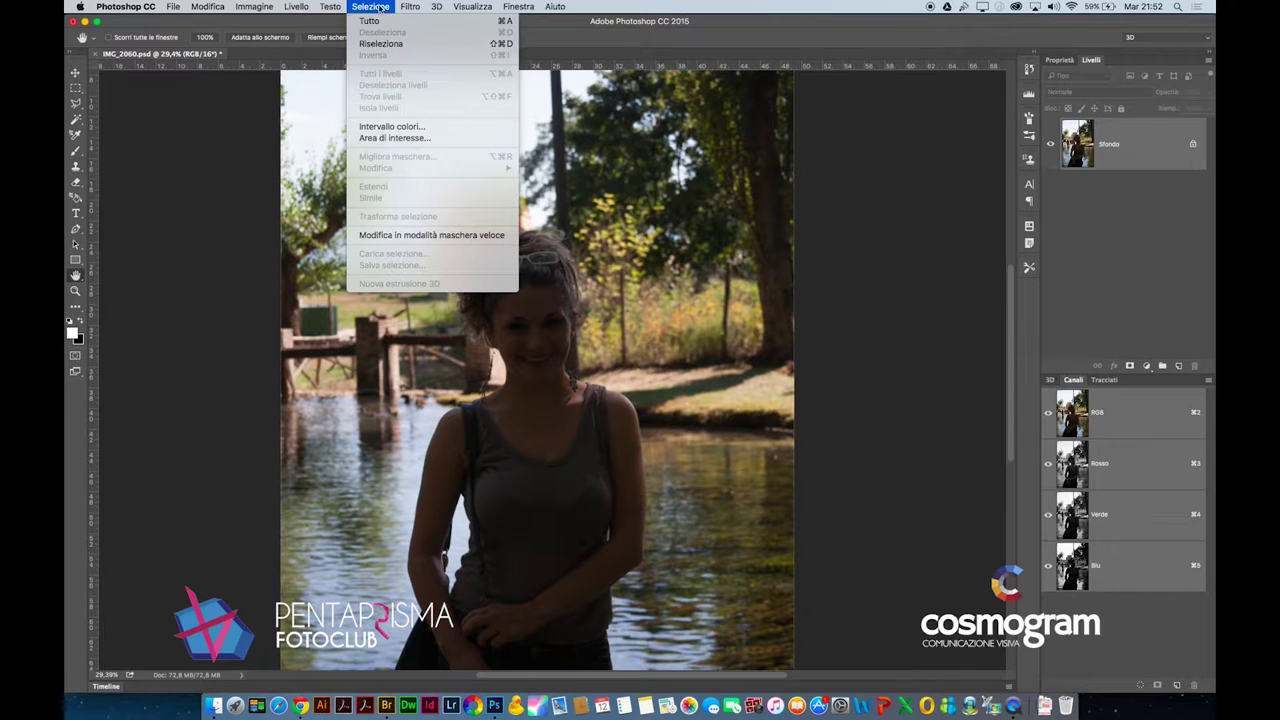
Open Color Range, try Midtones, and set the selection preview to Grayscale
left_click(395, 127)
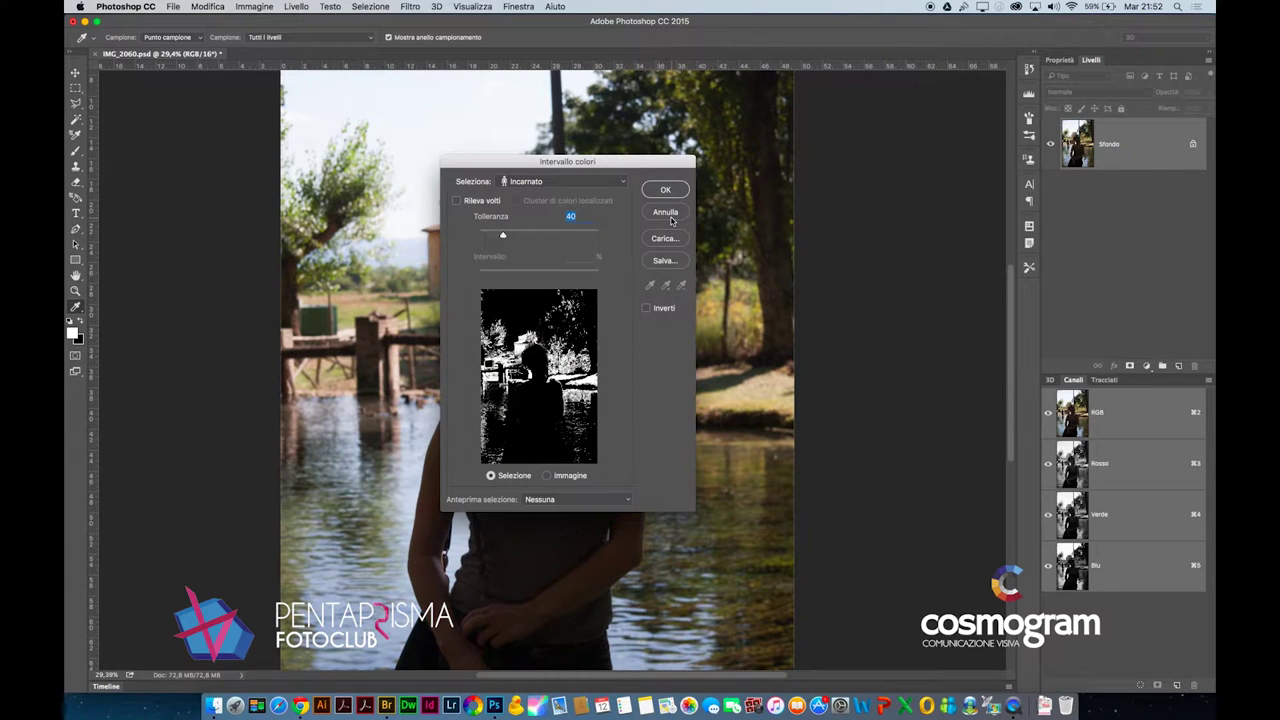
left_click_drag(610, 162, 950, 115)
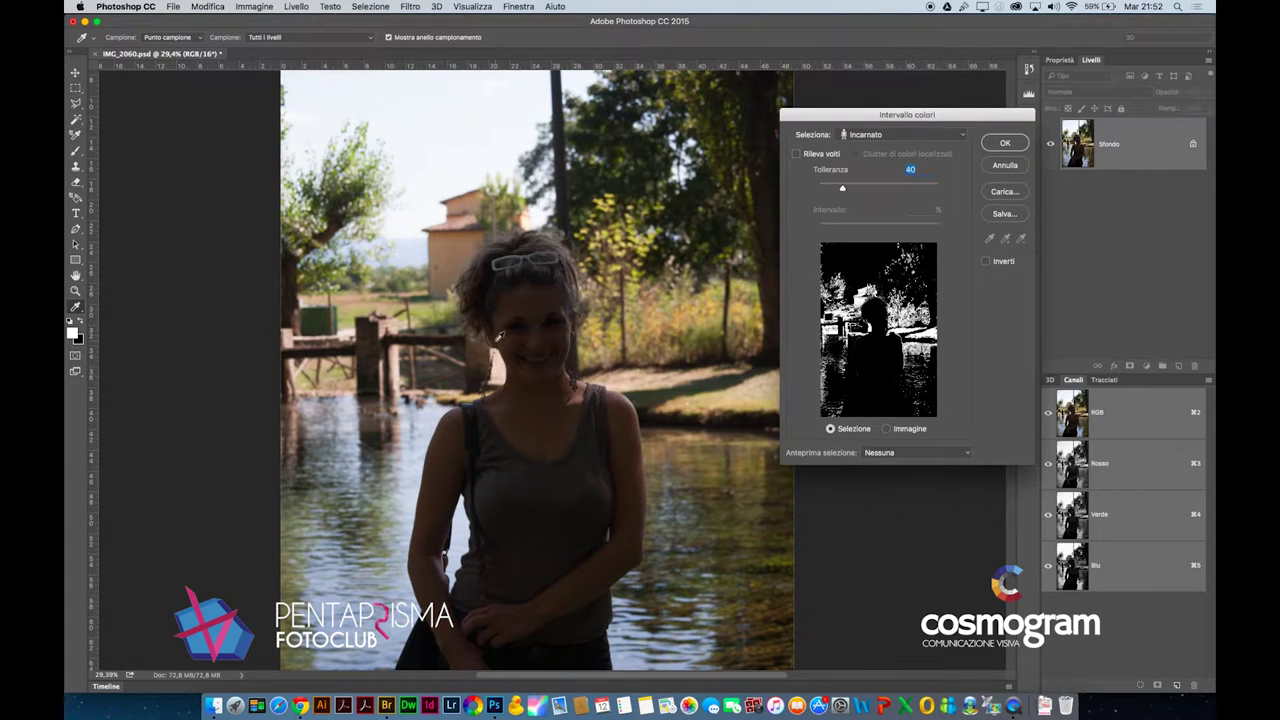
left_click(885, 136)
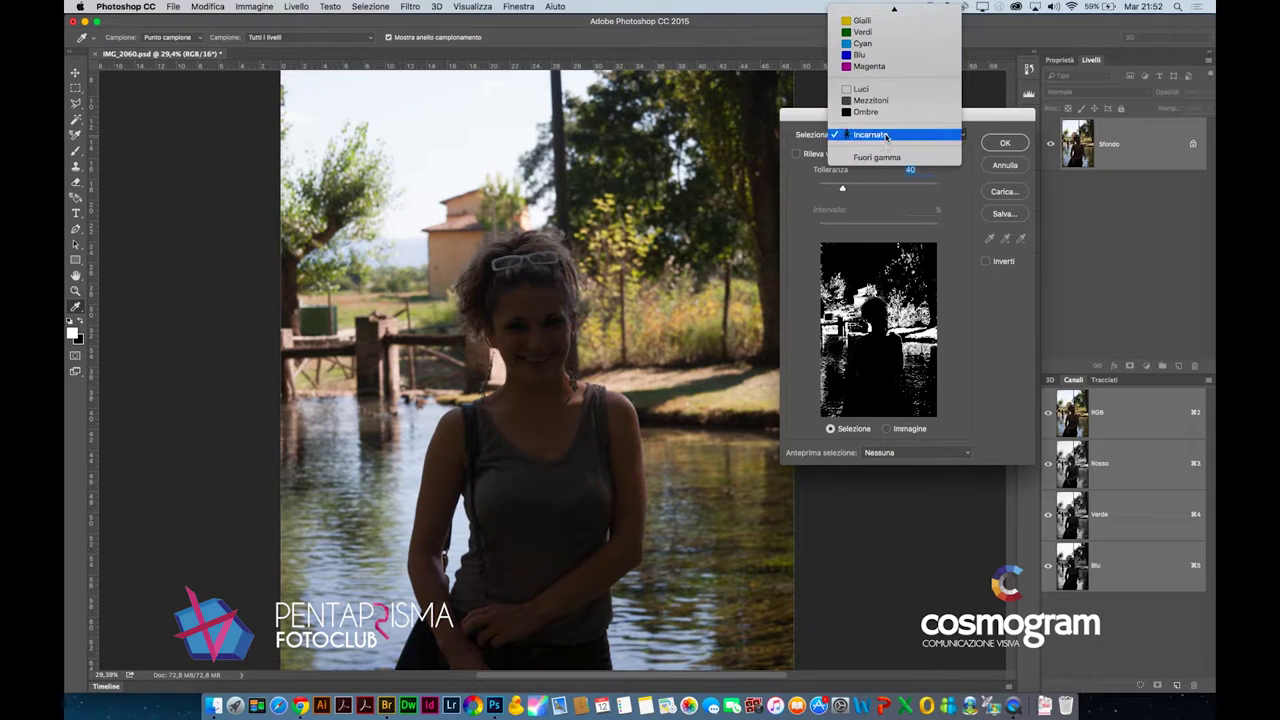
left_click(886, 100)
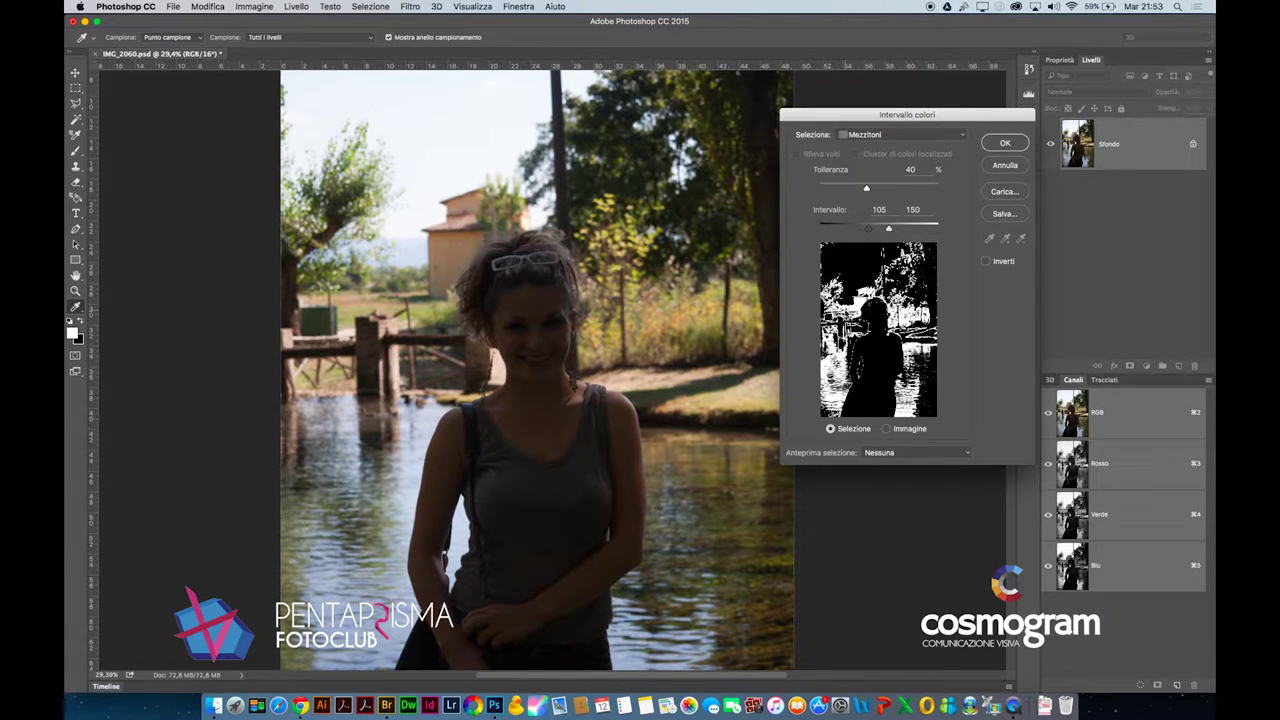
left_click(907, 429)
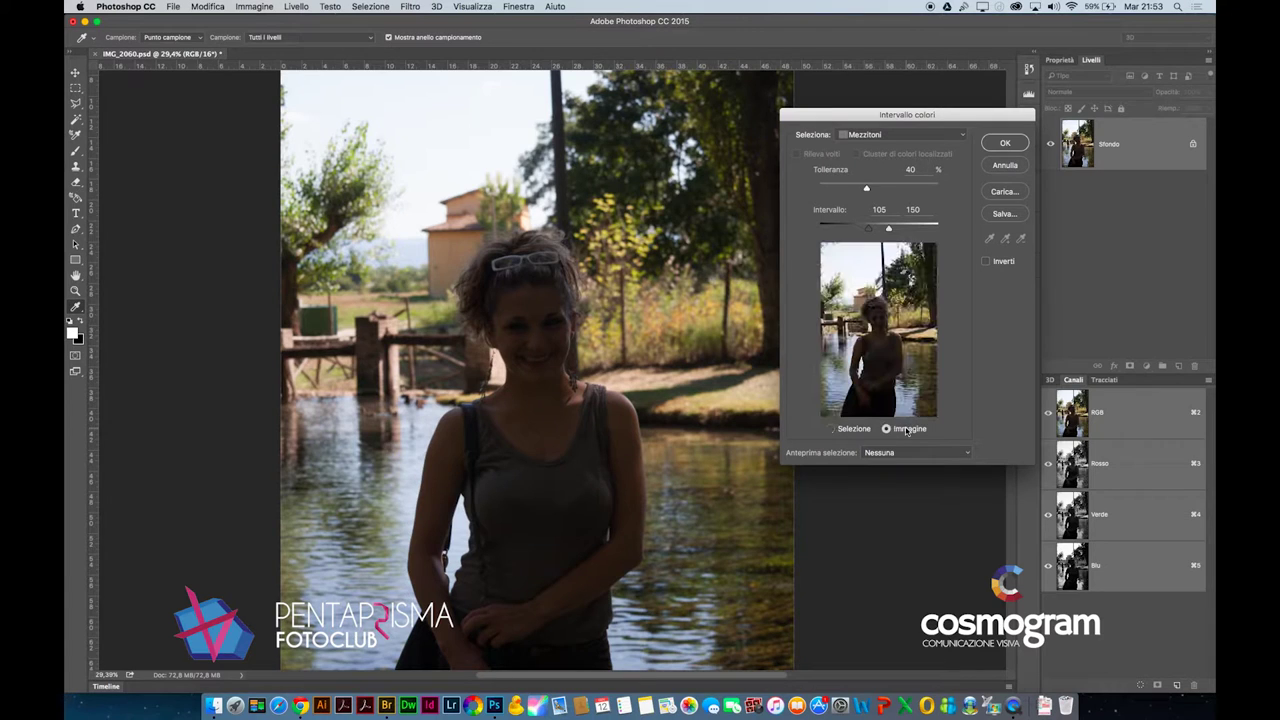
left_click(910, 452)
left_click(890, 469)
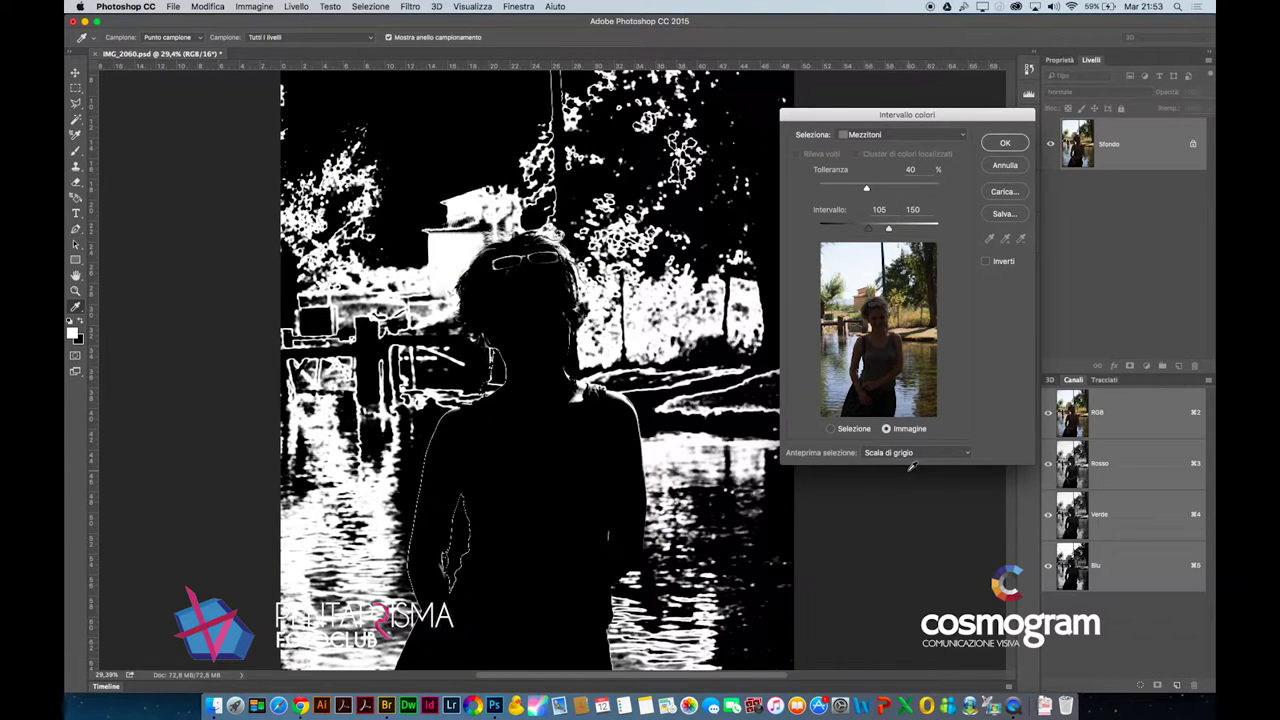
Select Shadows with tolerance 17% and range 24, showing the selection mask in the preview
left_click(902, 134)
left_click(901, 125)
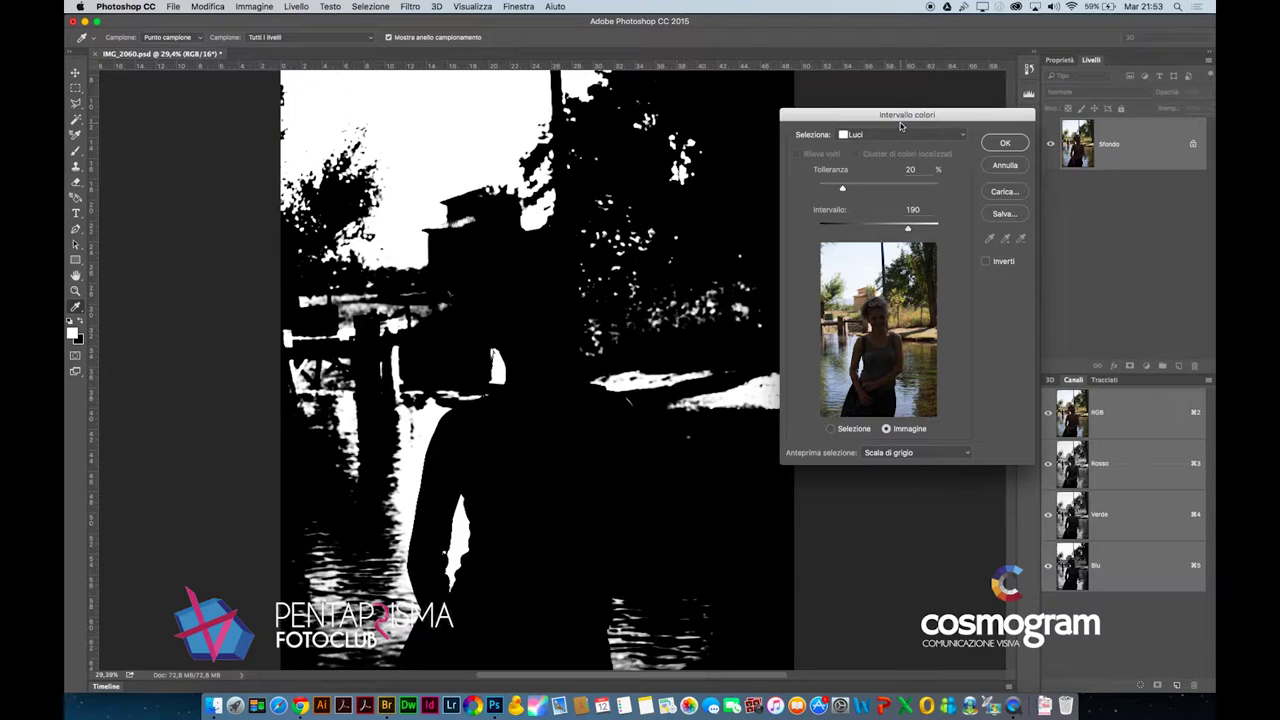
left_click(902, 134)
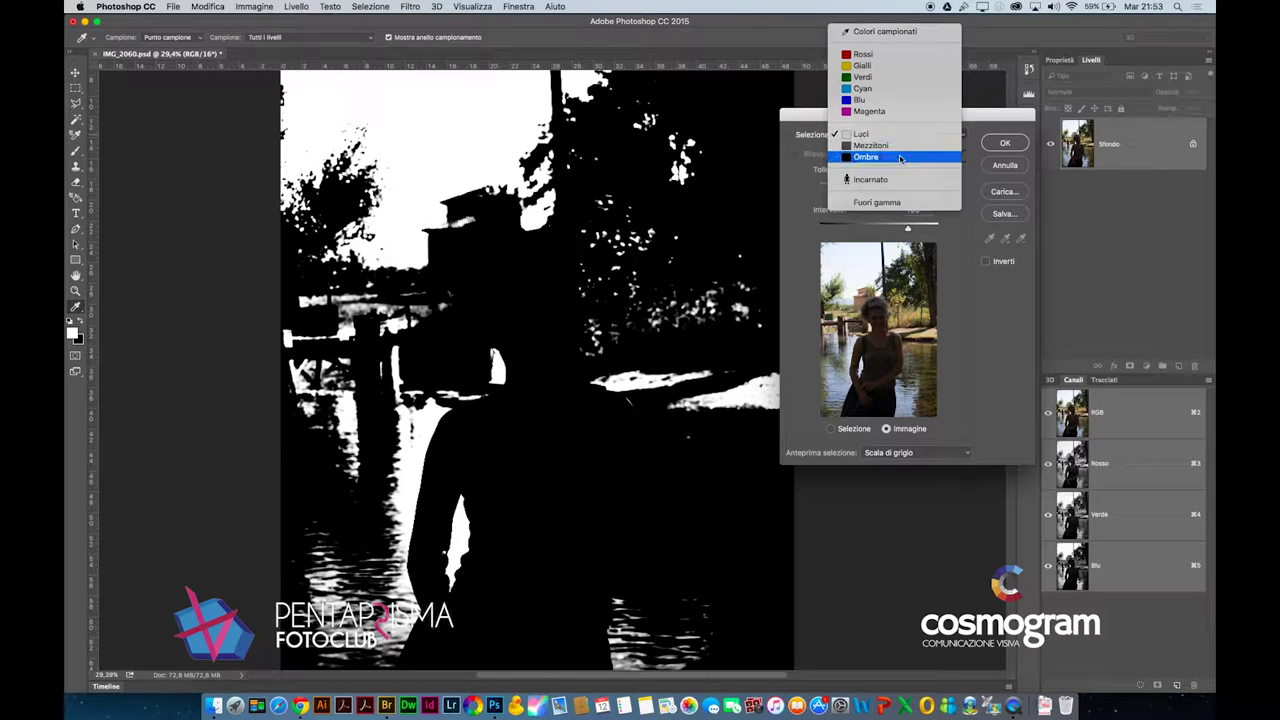
left_click(900, 158)
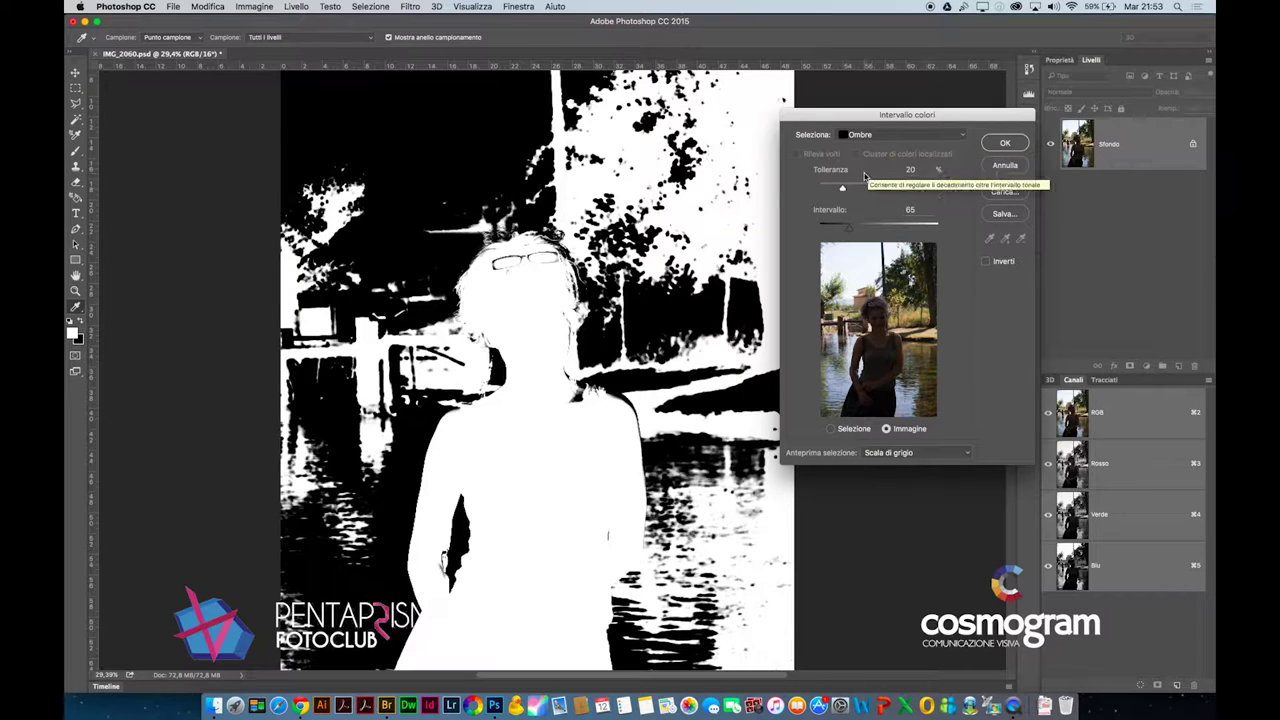
mouse_move(842, 188)
left_mouse_down()
mouse_move(818, 190)
mouse_move(950, 190)
mouse_move(822, 190)
mouse_move(838, 190)
mouse_move(823, 231)
mouse_move(904, 234)
mouse_move(828, 232)
left_mouse_up()
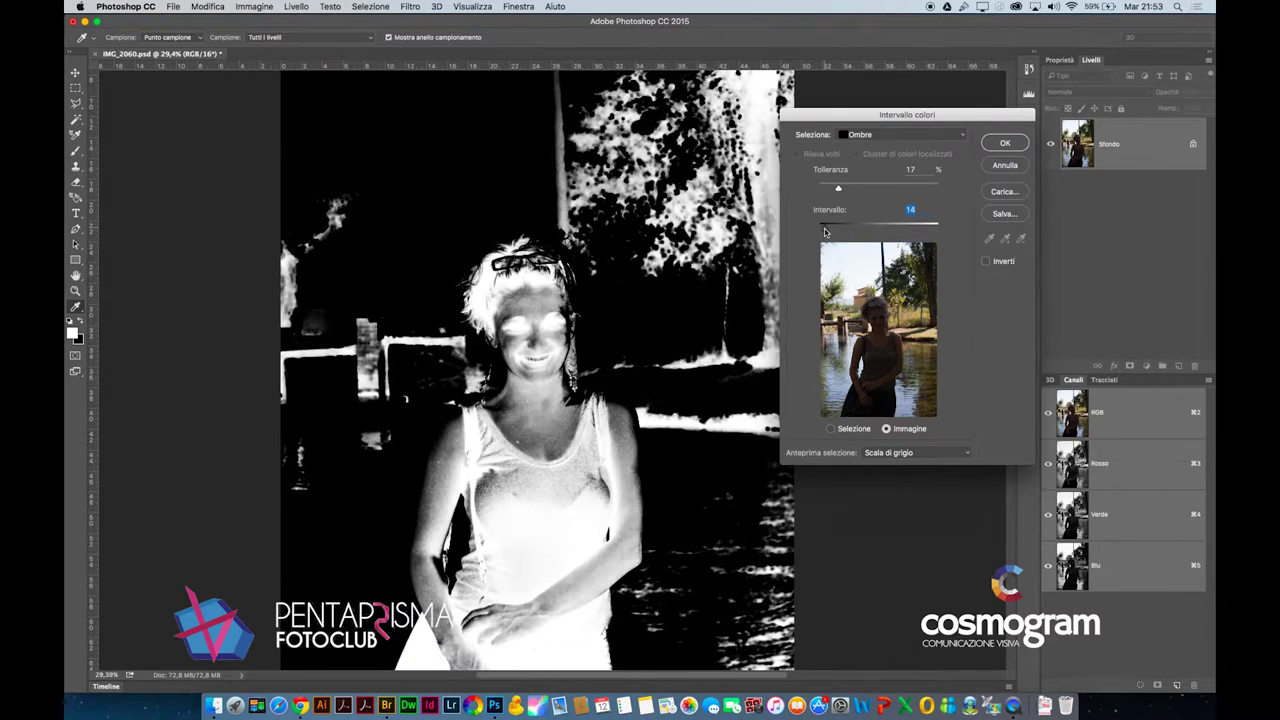
left_click_drag(828, 232, 829, 232)
left_click_drag(829, 232, 829, 232)
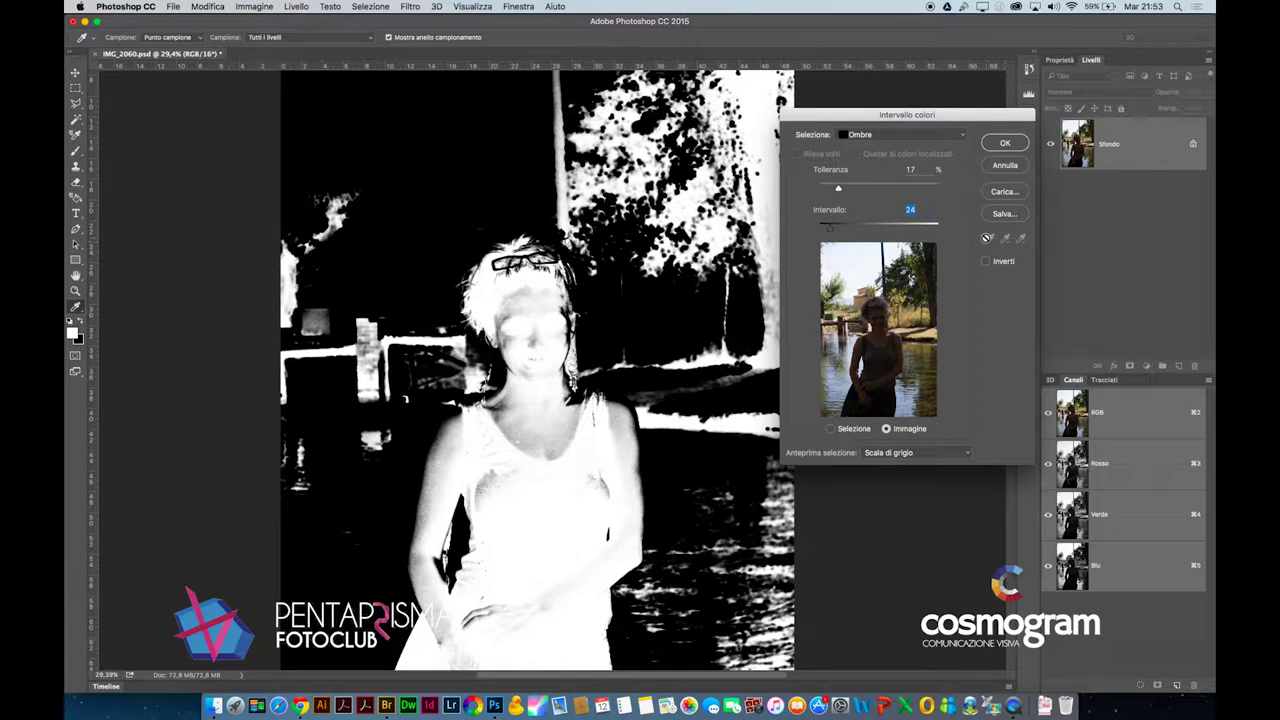
left_click(856, 428)
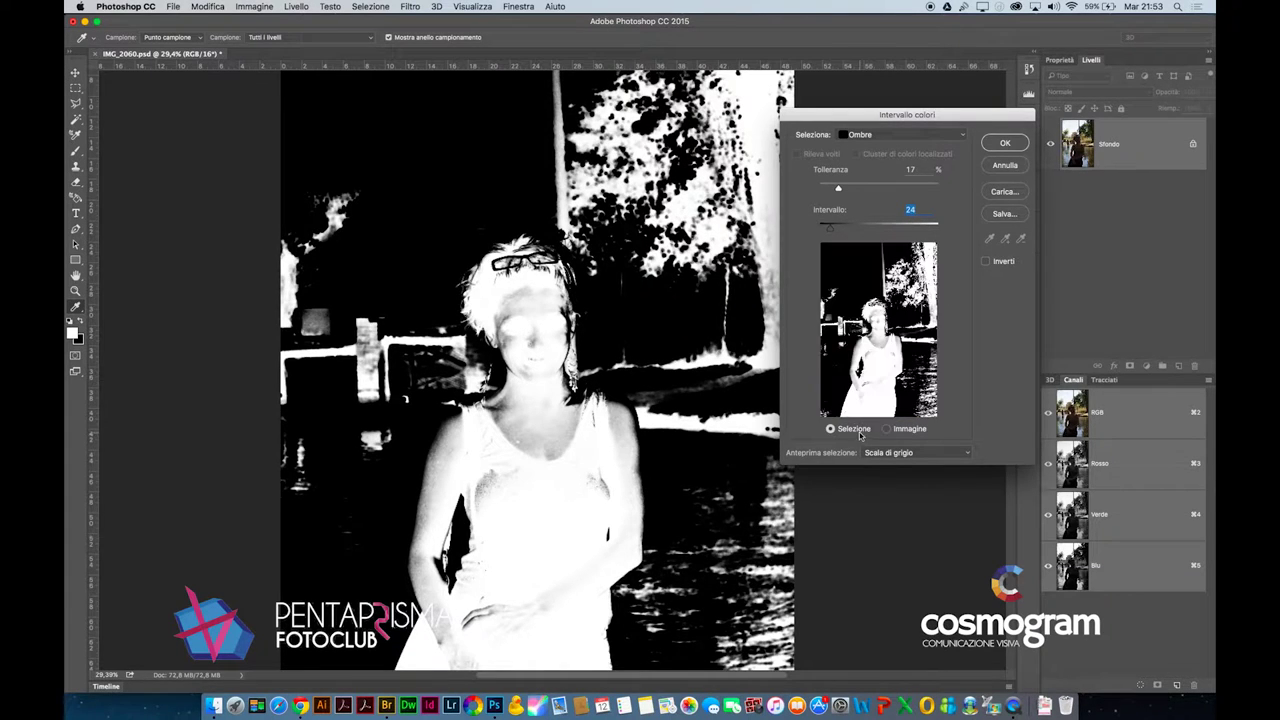
left_click(918, 135)
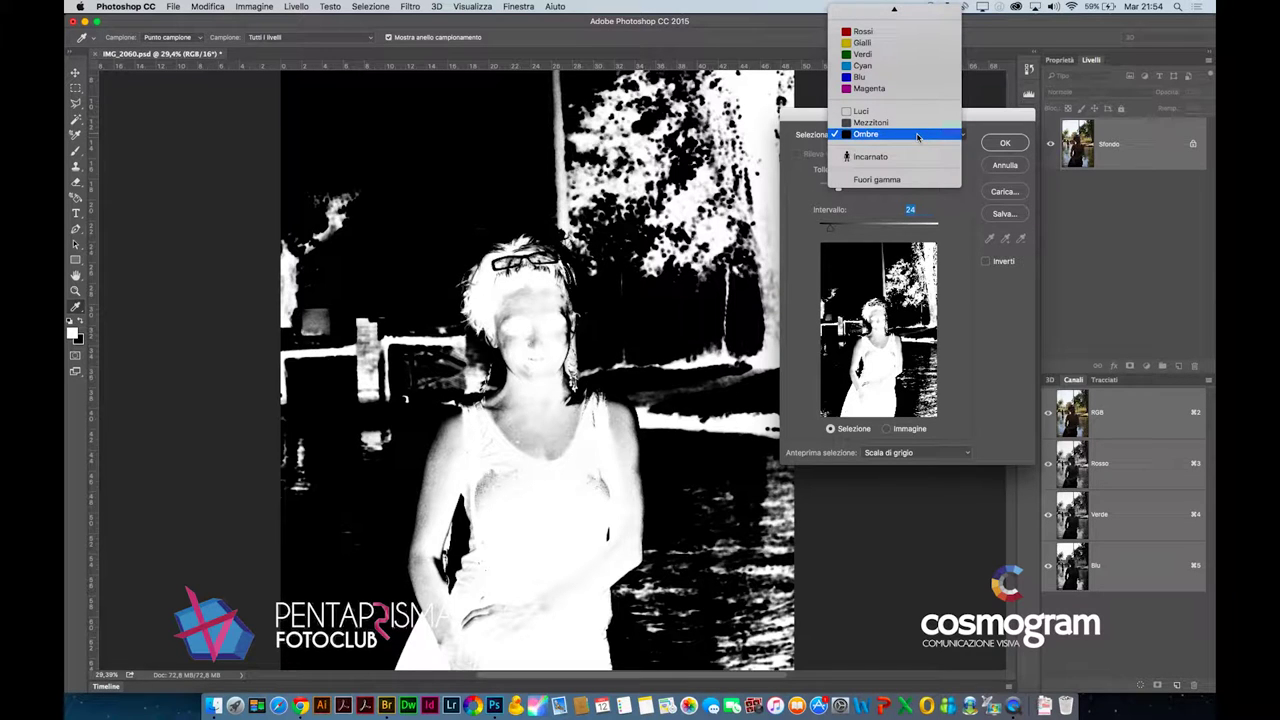
Preview the skin tones, red, yellow, green and cyan colour ranges in Color Range
left_click(911, 157)
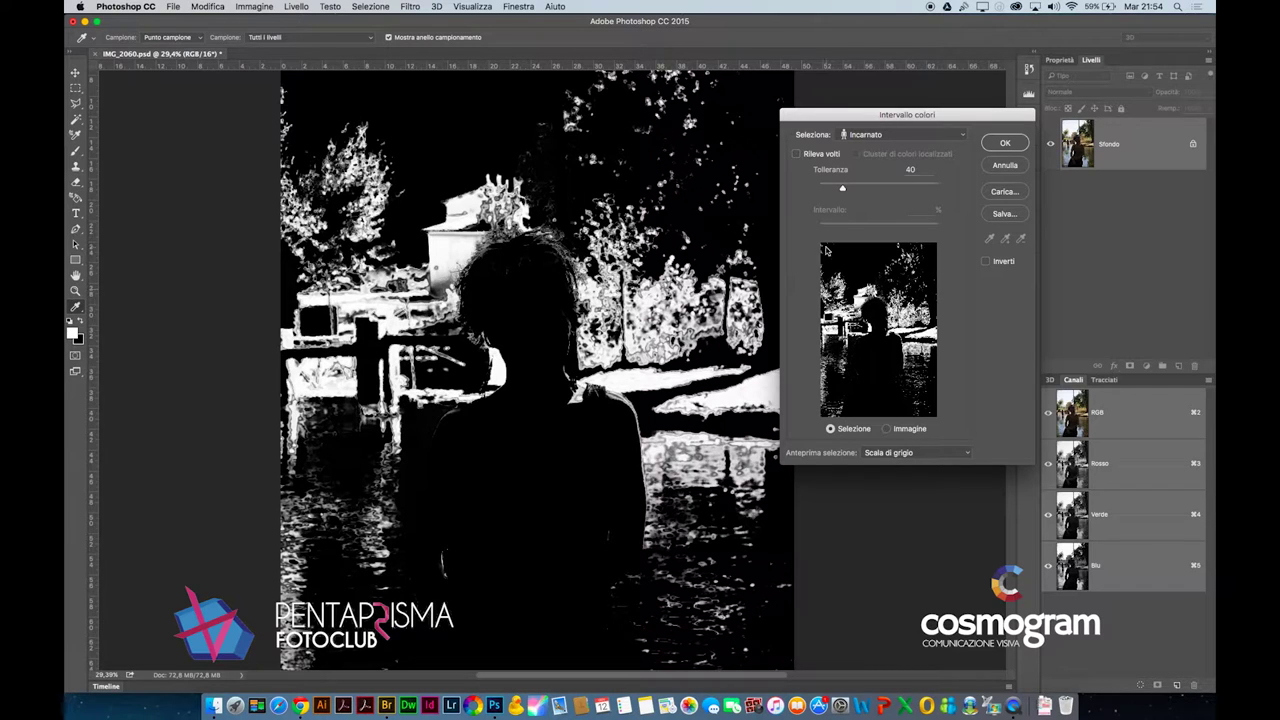
left_click(913, 135)
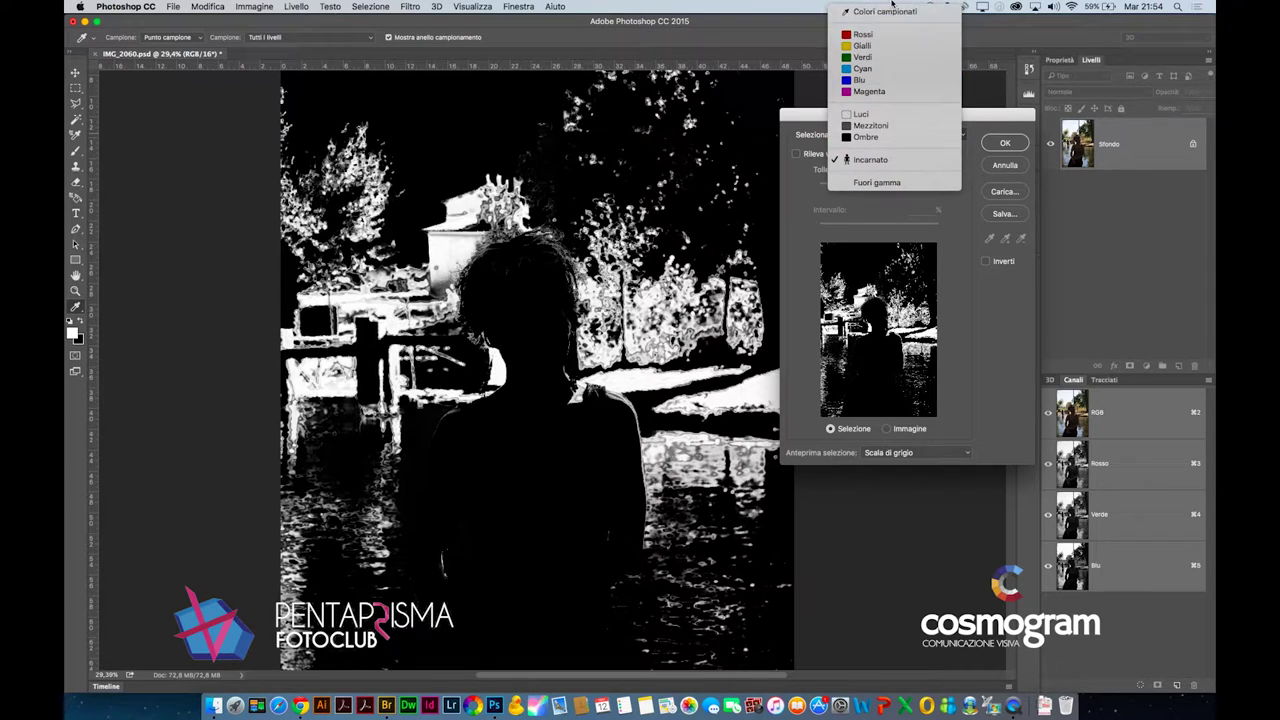
left_click(884, 36)
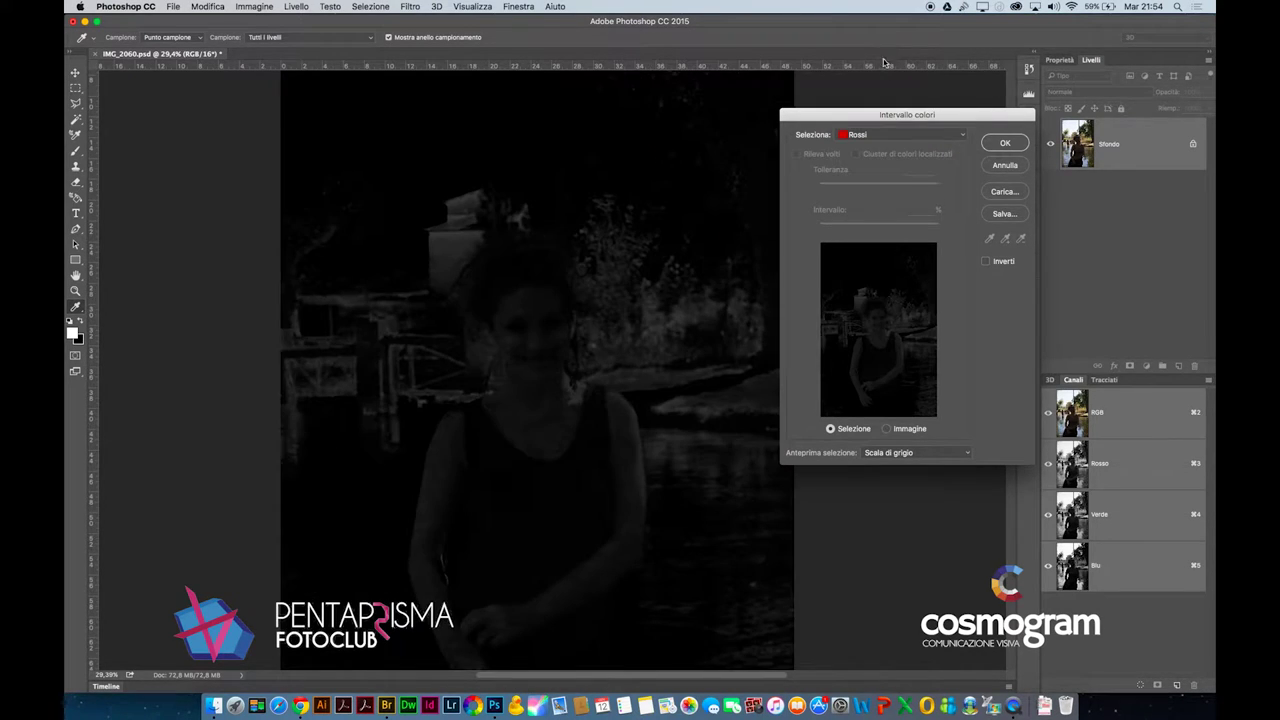
left_click(884, 131)
left_click(889, 134)
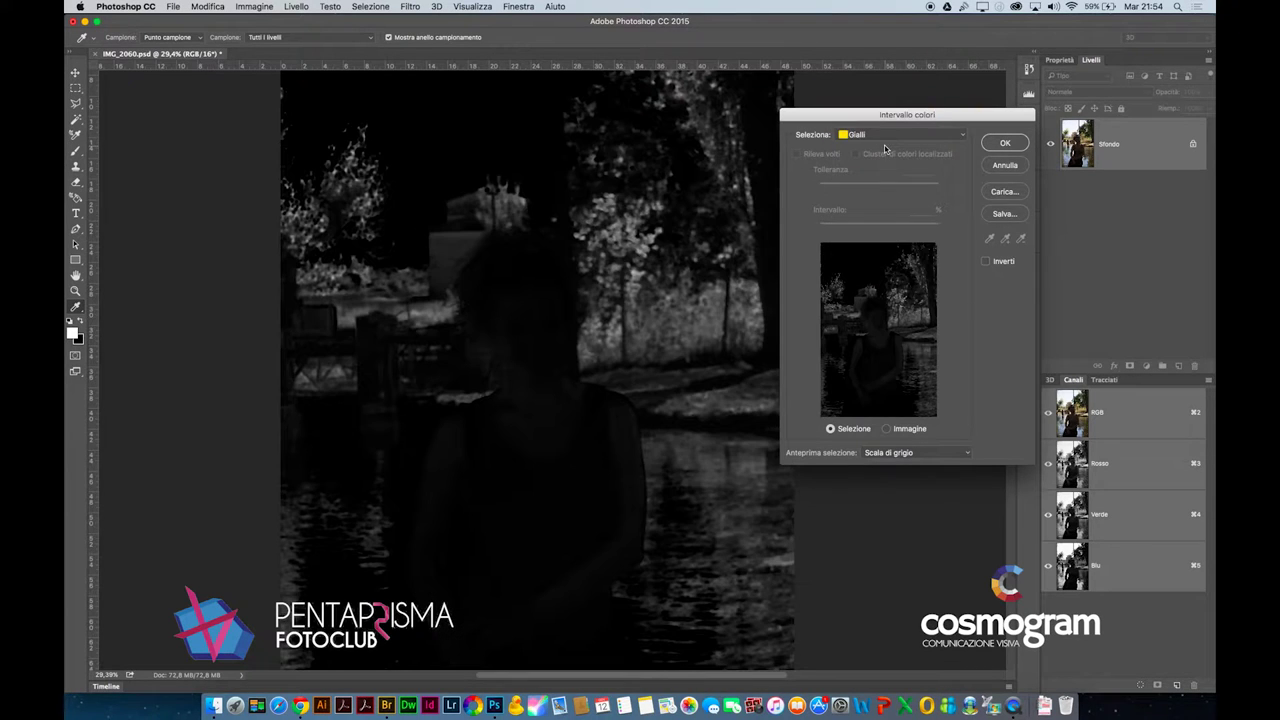
left_click(889, 145)
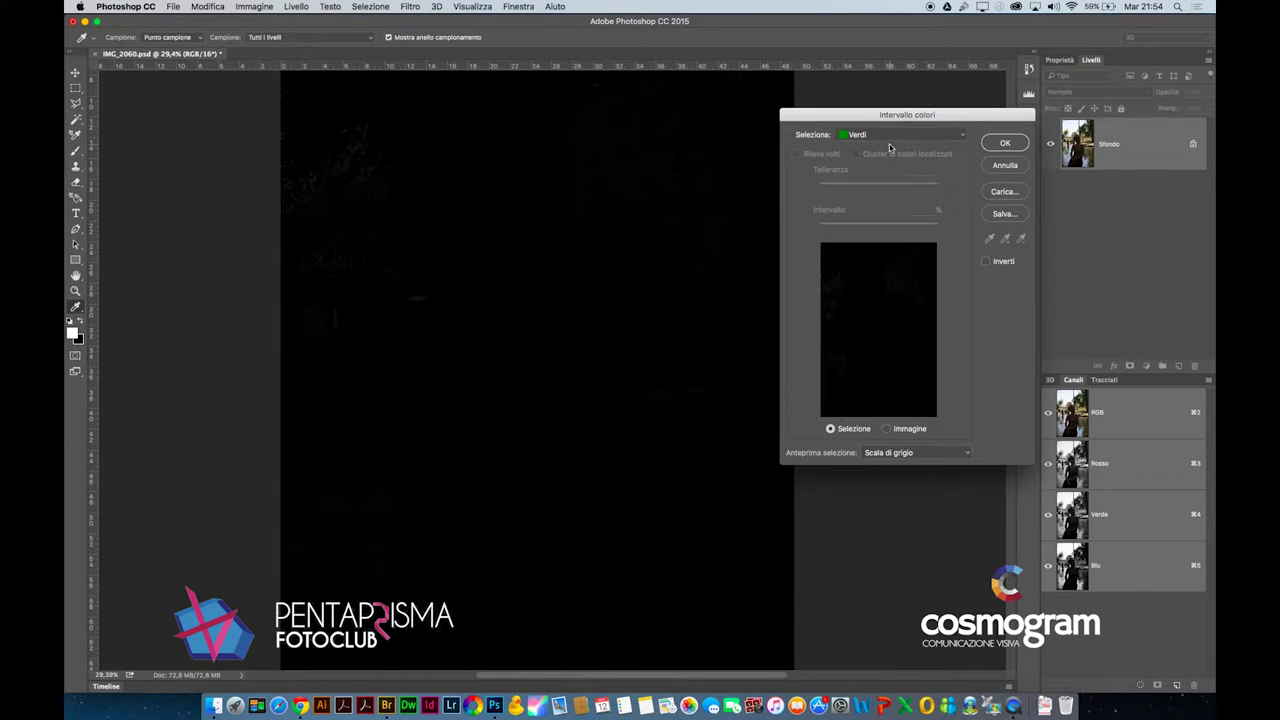
left_click(889, 136)
left_click(891, 142)
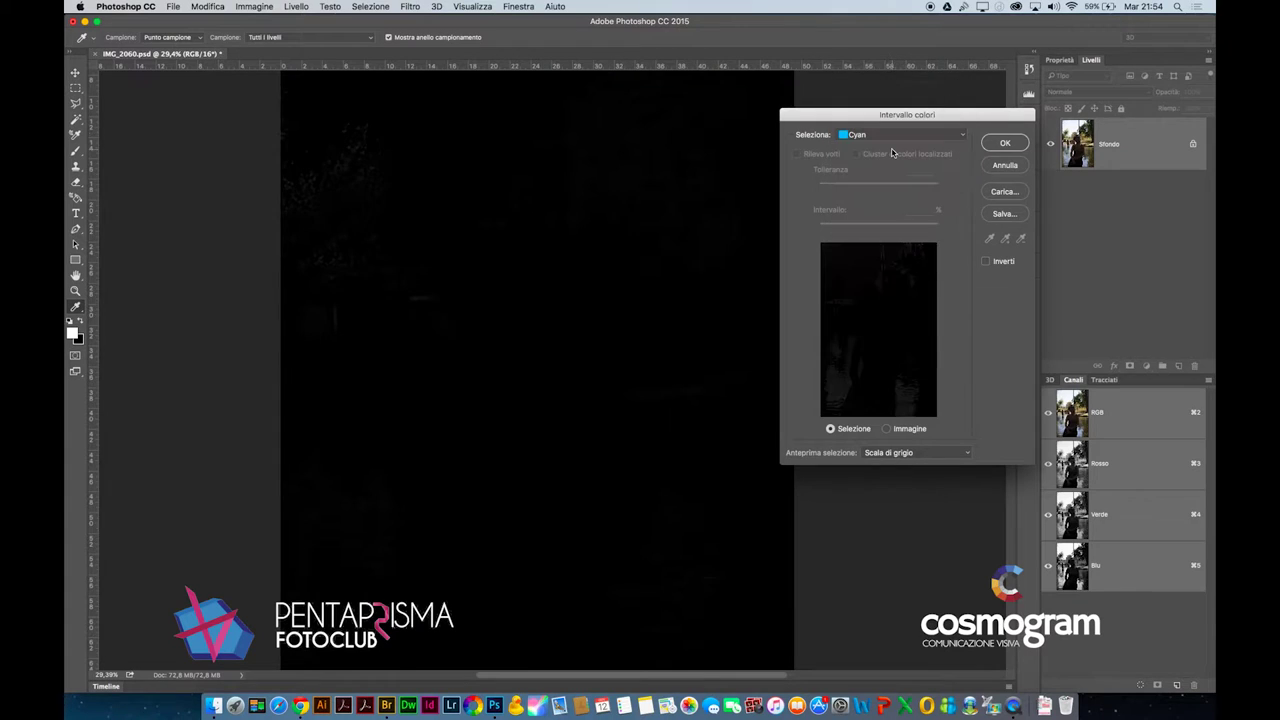
Preview the blue and magenta ranges, then select Midtones and confirm the dialog
left_click(891, 139)
left_click(893, 146)
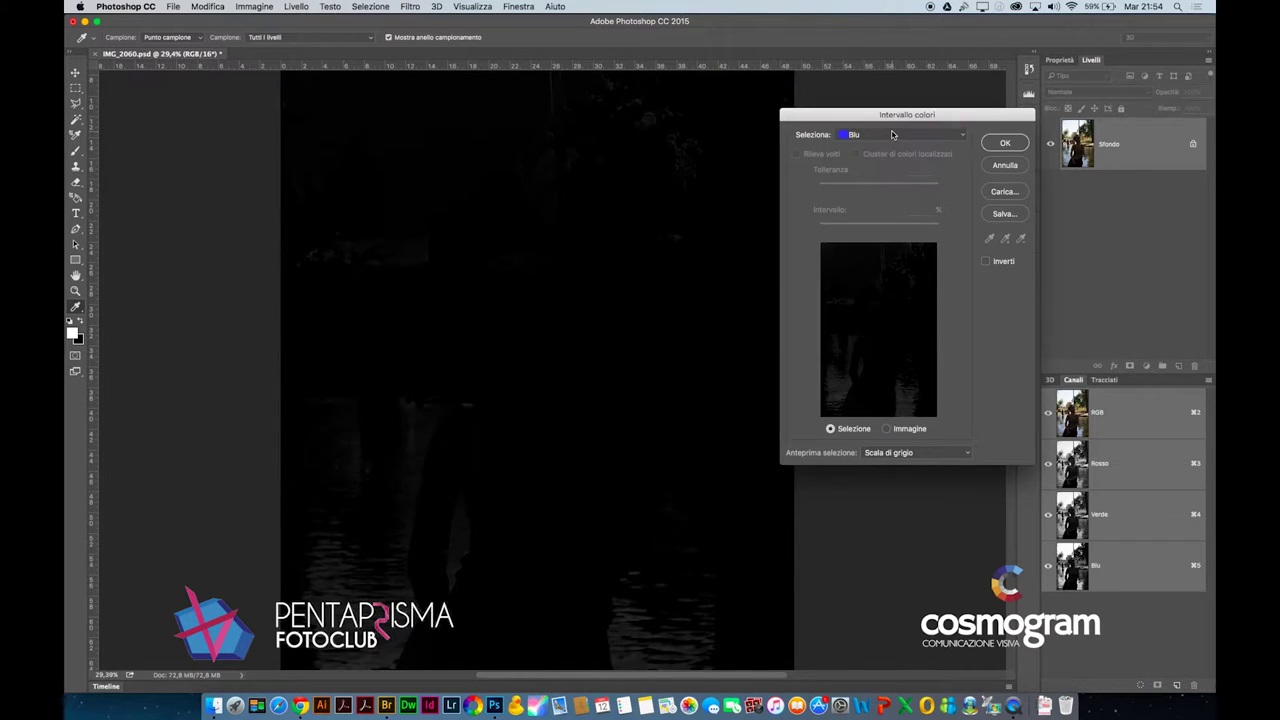
left_click(893, 145)
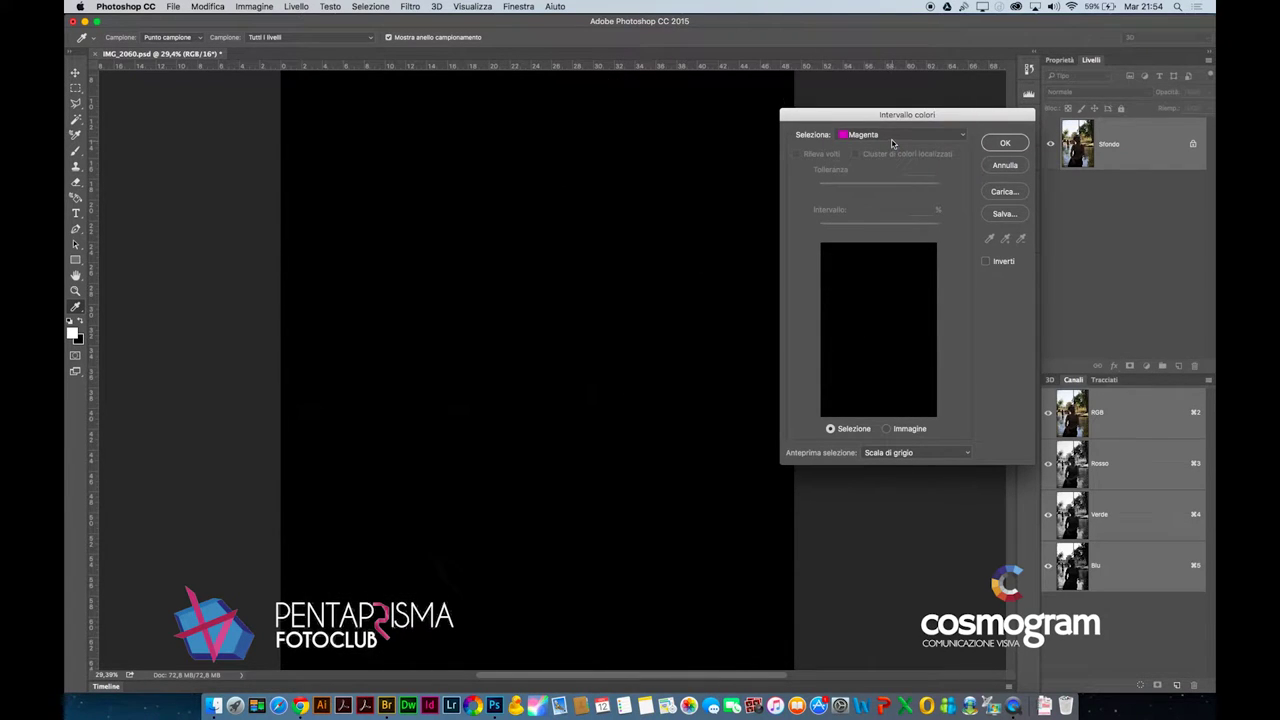
left_click(893, 142)
left_click(893, 91)
left_click(889, 134)
left_click(890, 203)
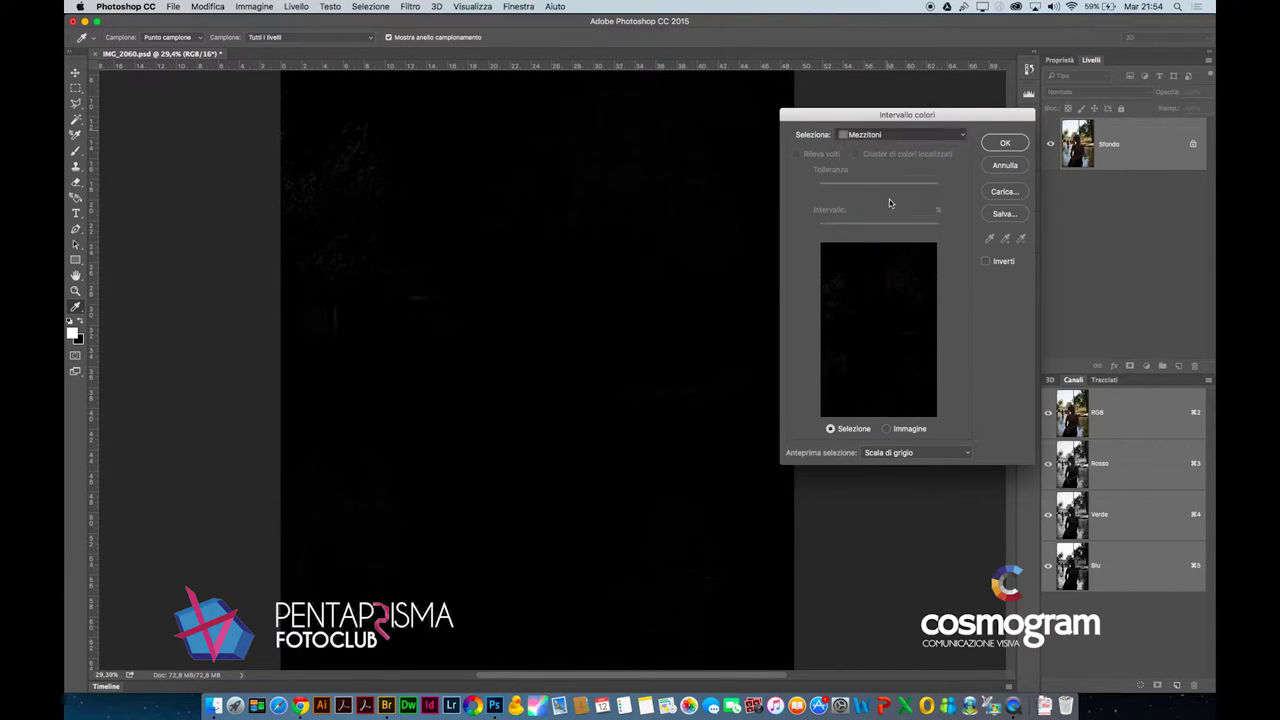
left_click(1000, 143)
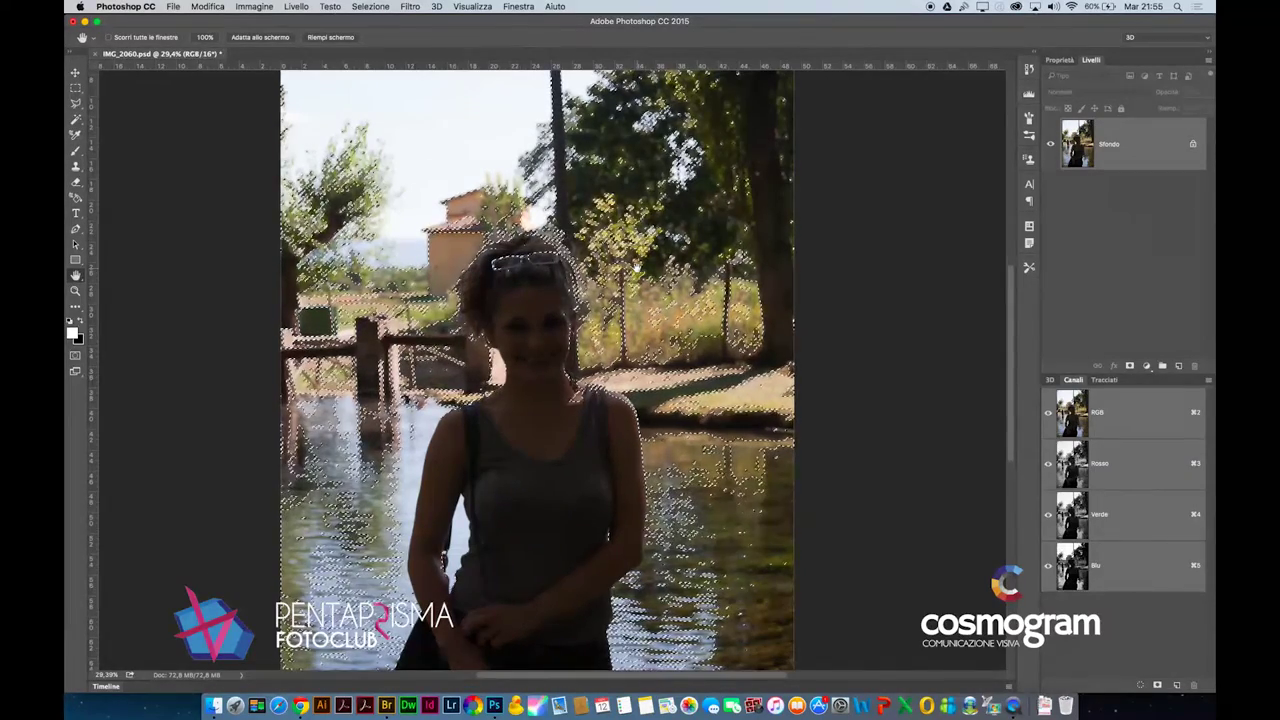
Toggle Quick Mask on, off and on again to show the selection as a red overlay
key("q")
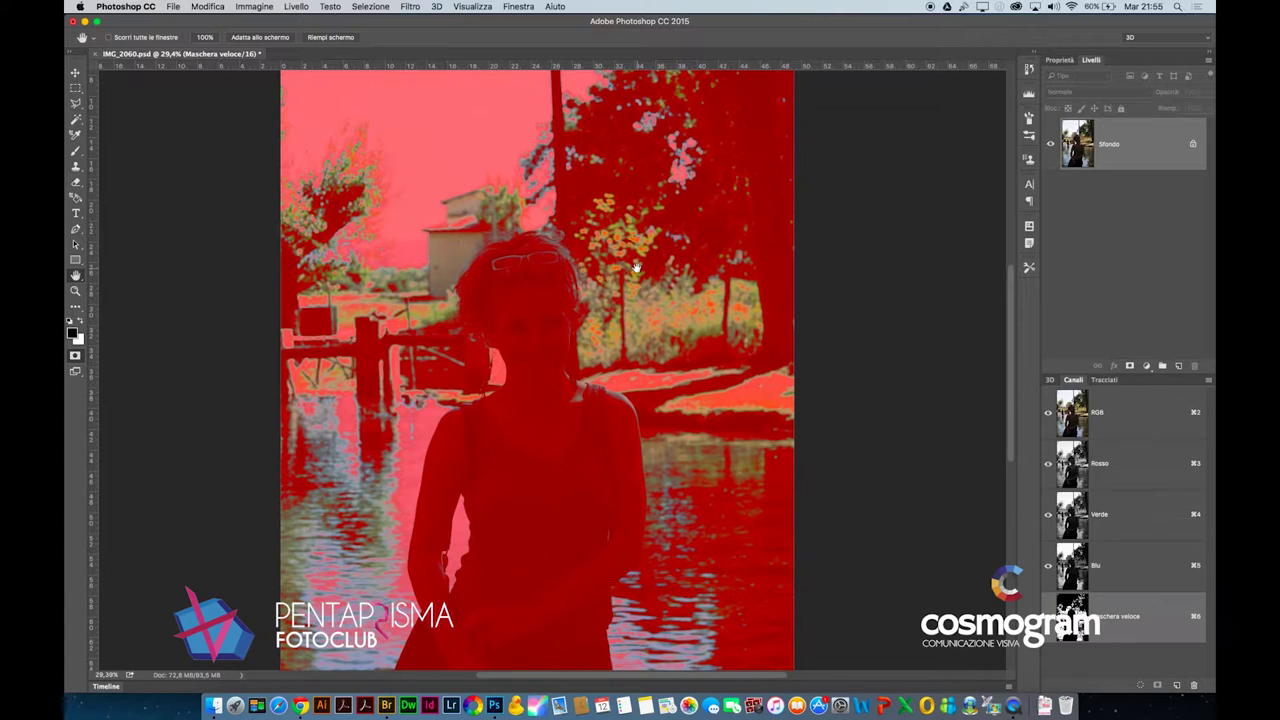
key("q")
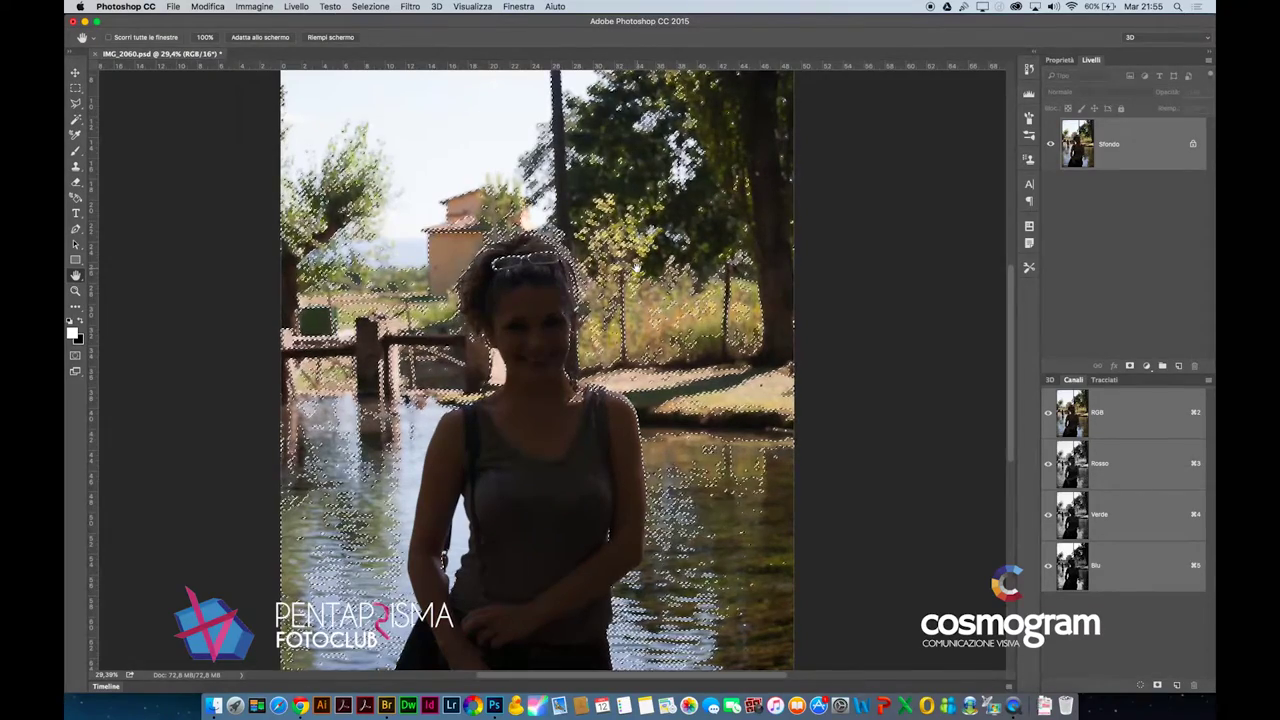
key("q")
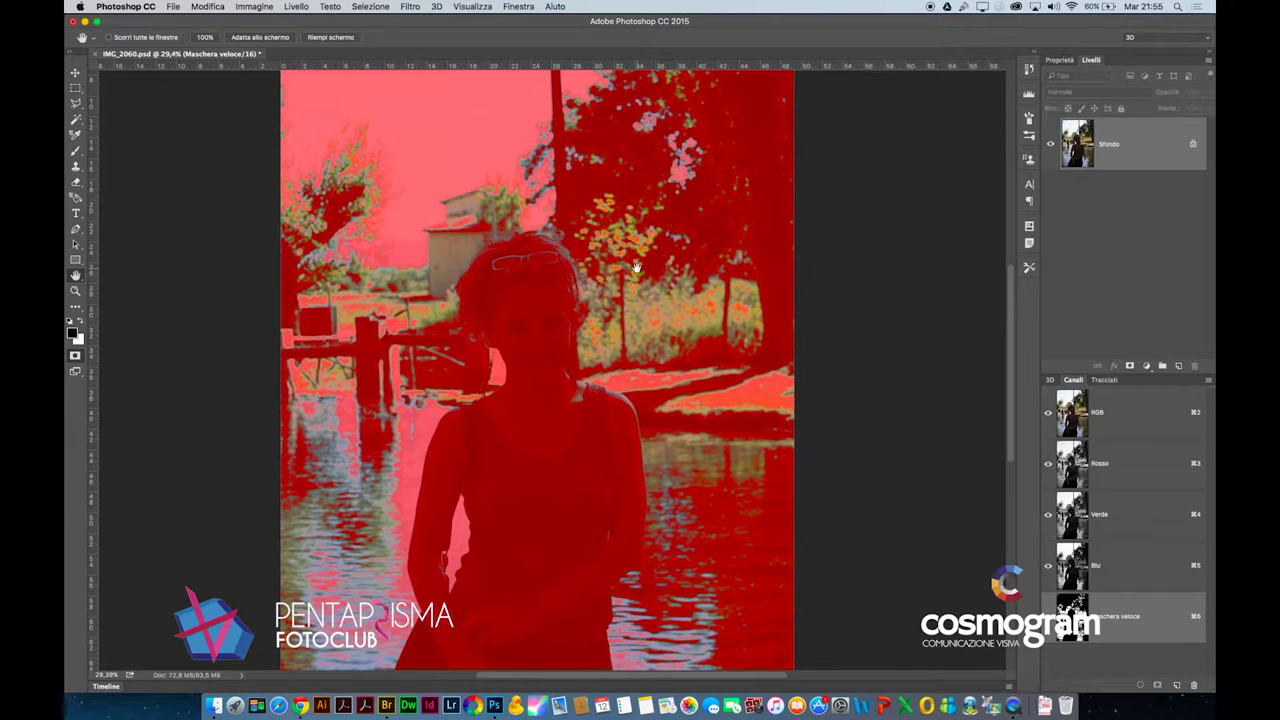
key("e")
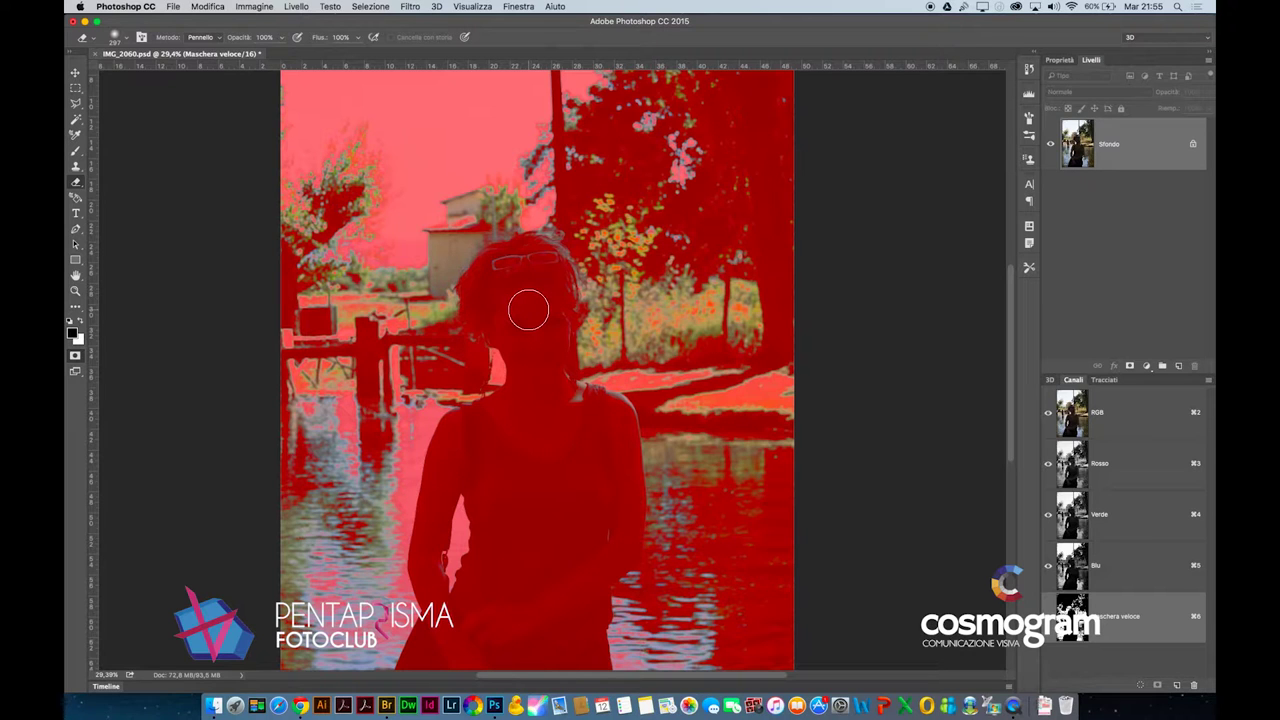
Erase the Quick Mask from the woman's hair and lower skirt, then brush it over the left water
mouse_move(514, 257)
left_mouse_down()
mouse_move(480, 297)
mouse_move(480, 320)
mouse_move(514, 340)
mouse_move(509, 393)
mouse_move(440, 452)
mouse_move(424, 520)
mouse_move(434, 663)
mouse_move(417, 657)
mouse_move(586, 674)
mouse_move(597, 580)
mouse_move(620, 531)
mouse_move(620, 449)
mouse_move(600, 406)
mouse_move(565, 384)
mouse_move(553, 278)
mouse_move(535, 258)
mouse_move(505, 262)
mouse_move(477, 277)
mouse_move(477, 297)
mouse_move(526, 277)
mouse_move(541, 356)
mouse_move(591, 466)
mouse_move(561, 660)
mouse_move(589, 529)
mouse_move(526, 414)
mouse_move(491, 437)
mouse_move(437, 523)
mouse_move(474, 636)
mouse_move(546, 637)
mouse_move(540, 449)
mouse_move(510, 462)
mouse_move(491, 583)
mouse_move(534, 606)
mouse_move(521, 515)
mouse_move(549, 451)
mouse_move(563, 540)
mouse_move(503, 583)
mouse_move(493, 489)
mouse_move(474, 634)
mouse_move(577, 609)
mouse_move(601, 549)
left_mouse_up()
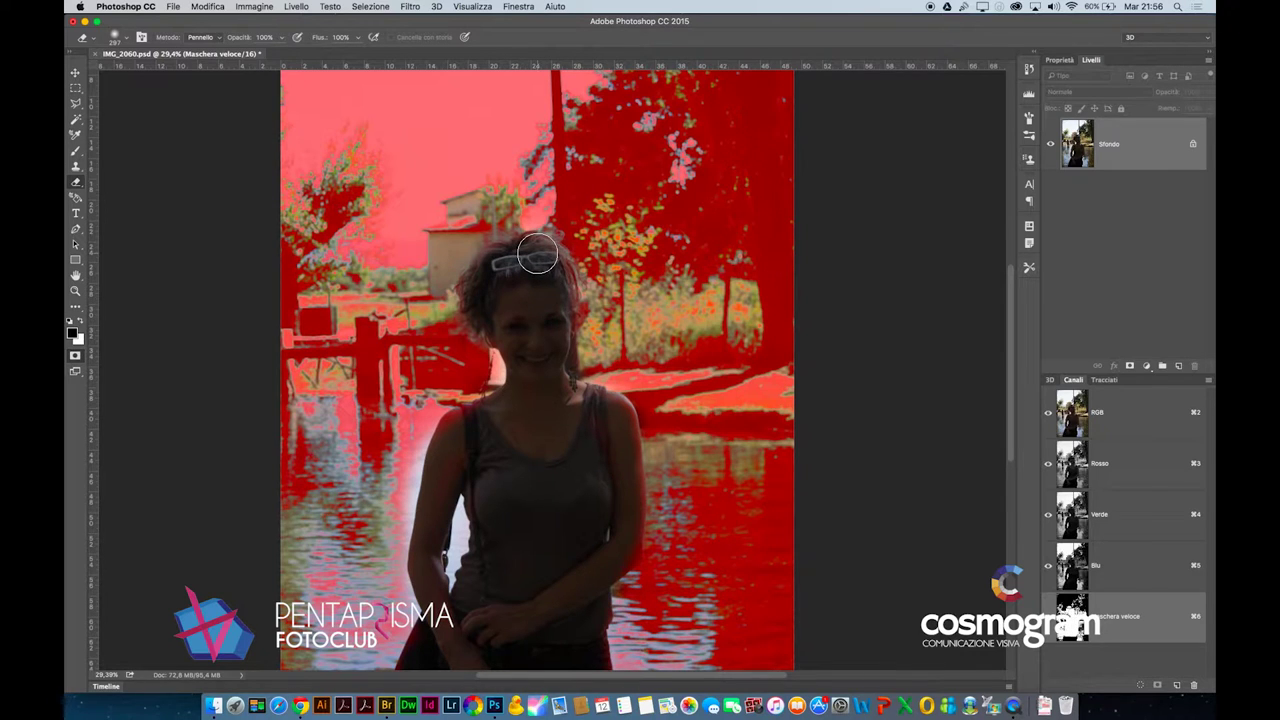
key("q")
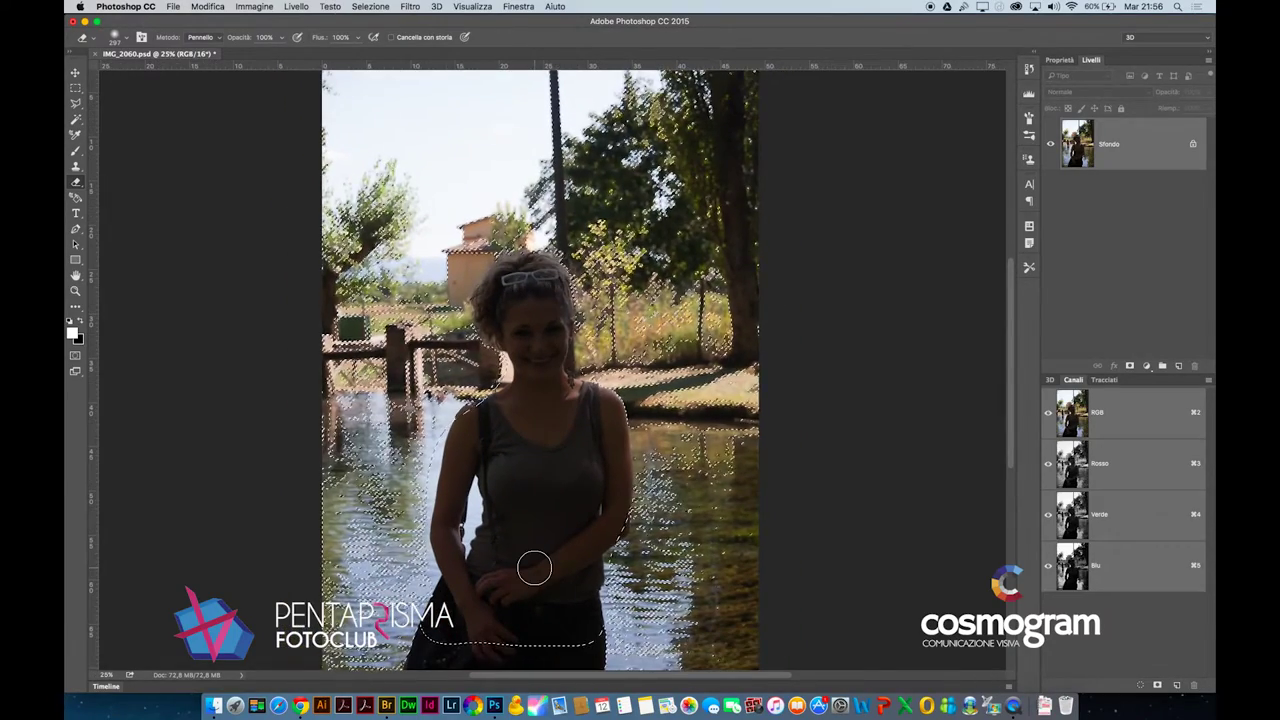
key("ctrl+minus")
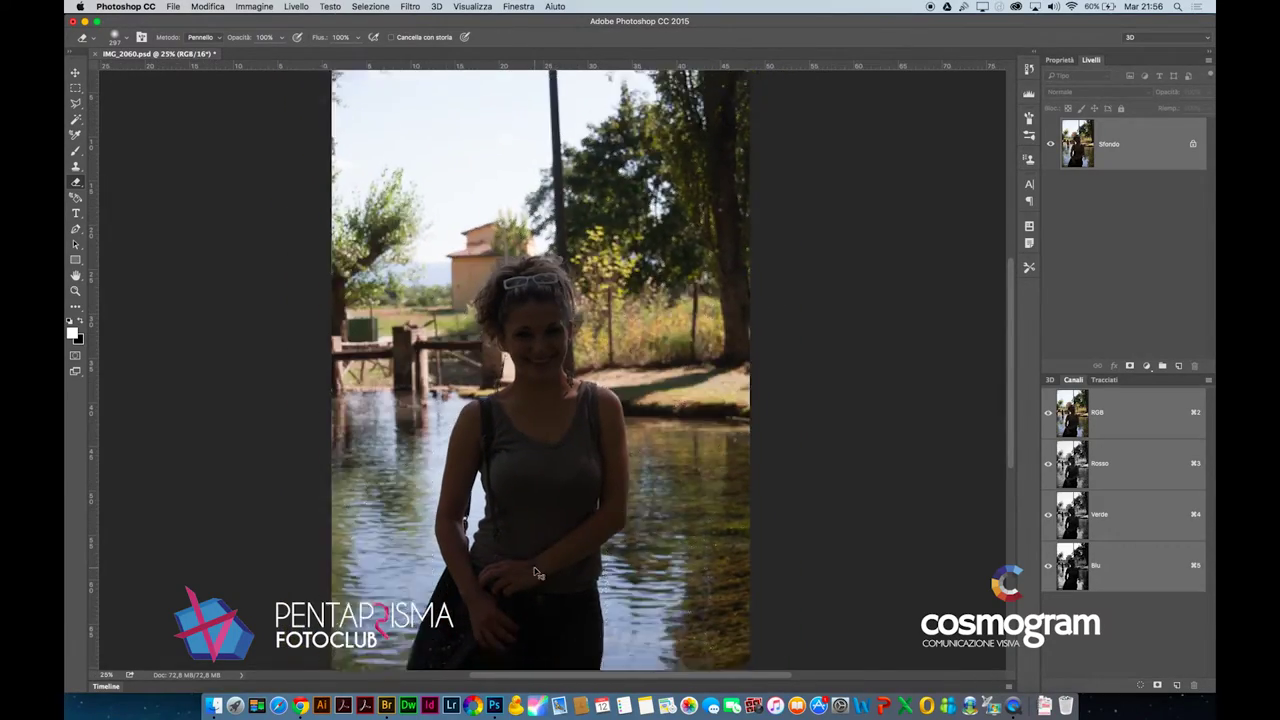
key("ctrl+minus")
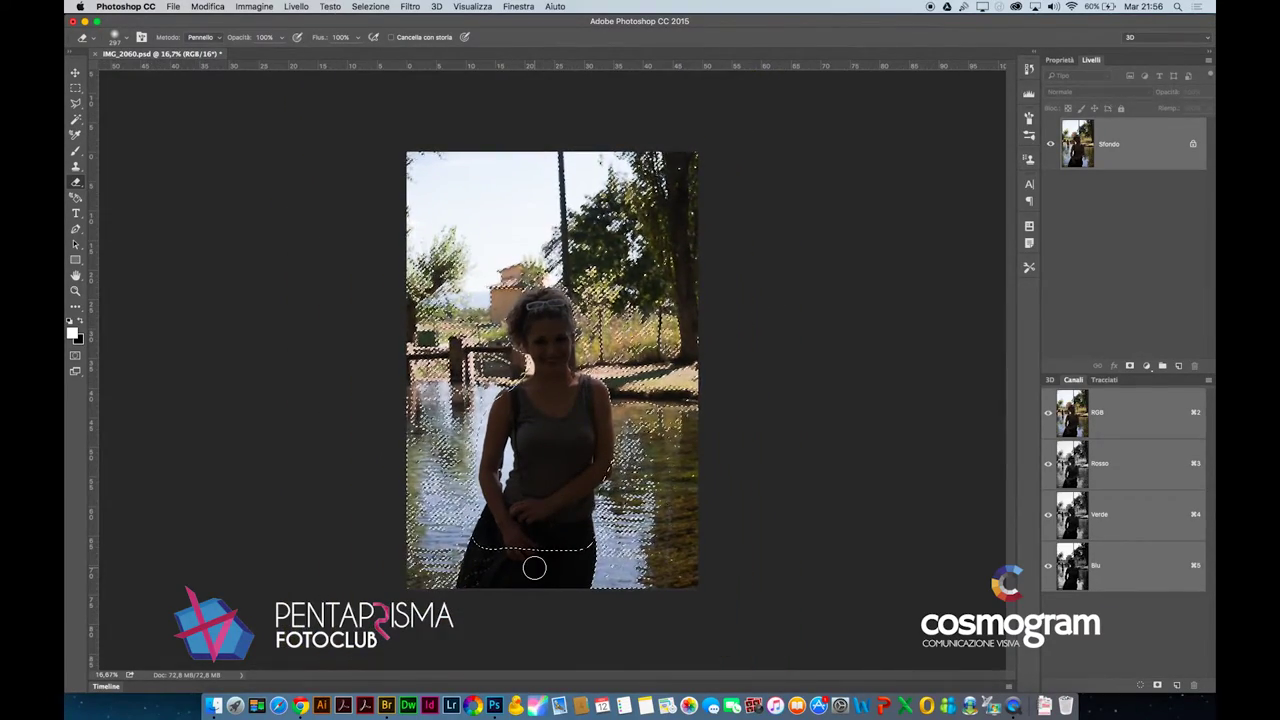
key("q")
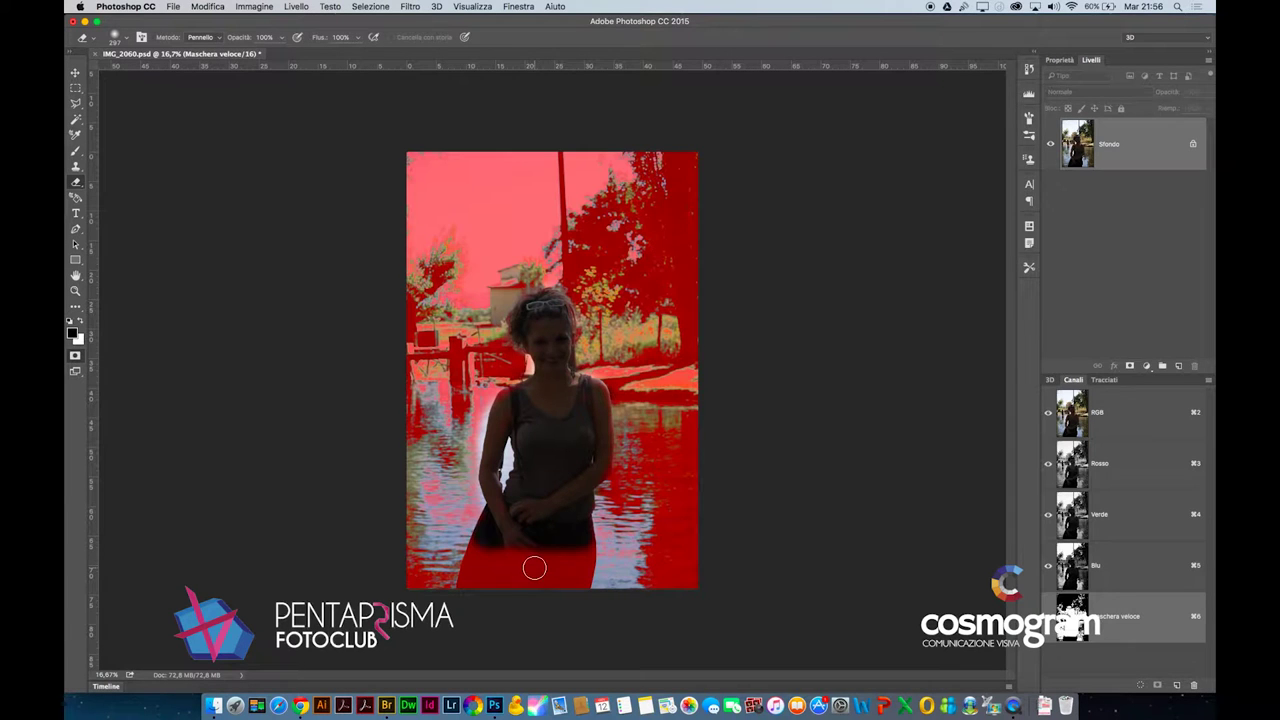
mouse_move(493, 560)
left_mouse_down()
mouse_move(486, 584)
mouse_move(586, 571)
mouse_move(585, 552)
mouse_move(503, 557)
mouse_move(520, 543)
mouse_move(573, 558)
mouse_move(489, 574)
left_mouse_up()
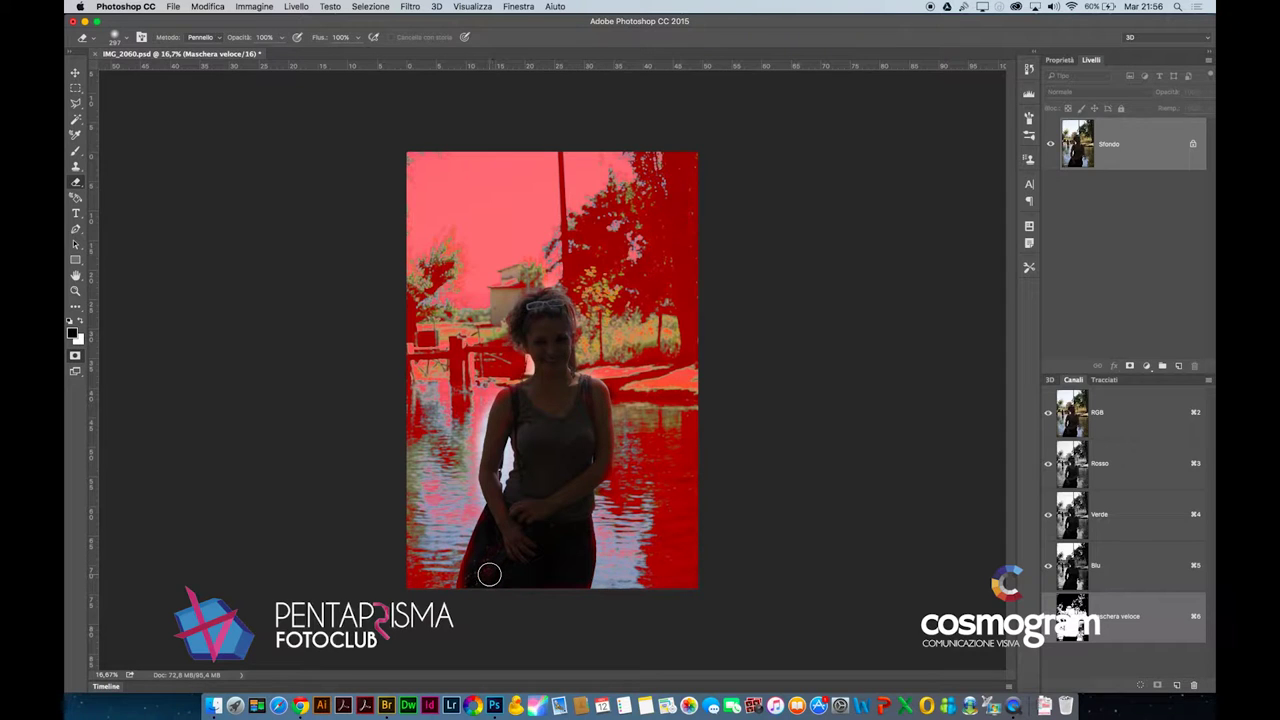
key("b")
mouse_move(437, 392)
left_mouse_down()
mouse_move(430, 578)
mouse_move(452, 538)
mouse_move(456, 425)
mouse_move(418, 338)
mouse_move(402, 562)
mouse_move(415, 600)
mouse_move(428, 576)
left_mouse_up()
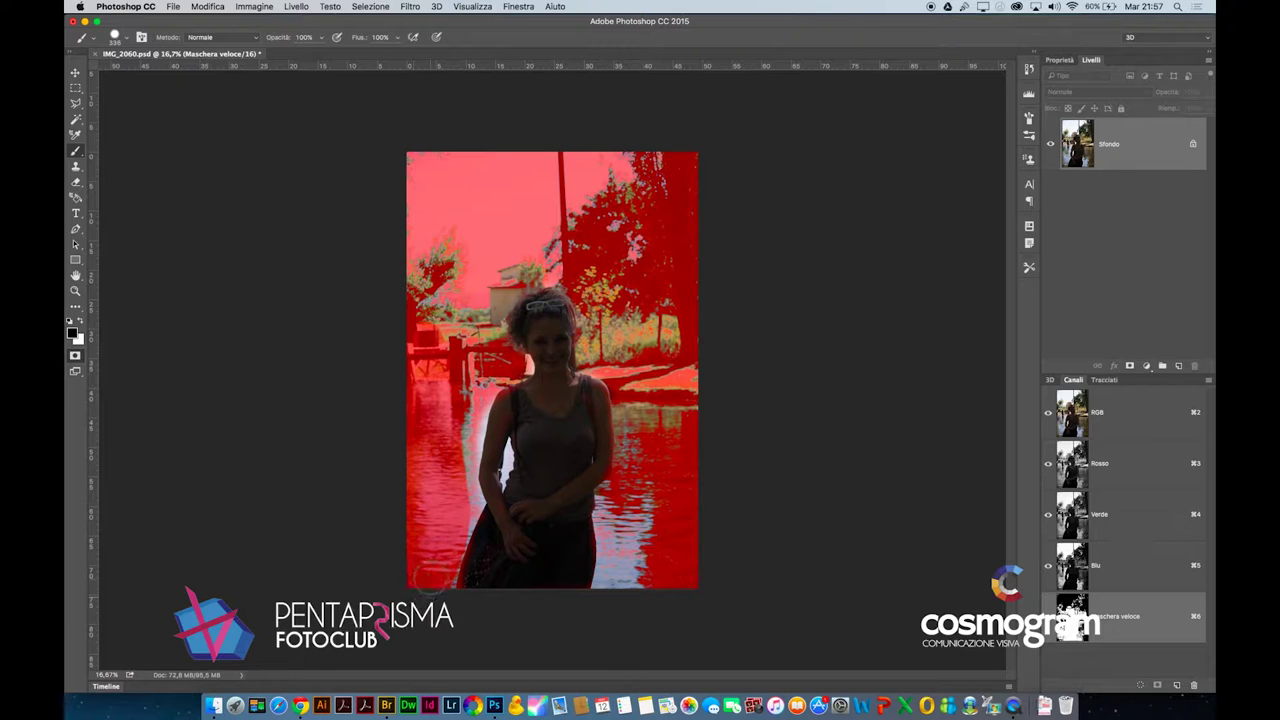
Brush the Quick Mask over the right reflection and skirt edge, then exit to a selection
mouse_move(640, 490)
left_mouse_down()
mouse_move(640, 588)
mouse_move(614, 589)
mouse_move(610, 553)
left_mouse_up()
left_click_drag(613, 524, 611, 589)
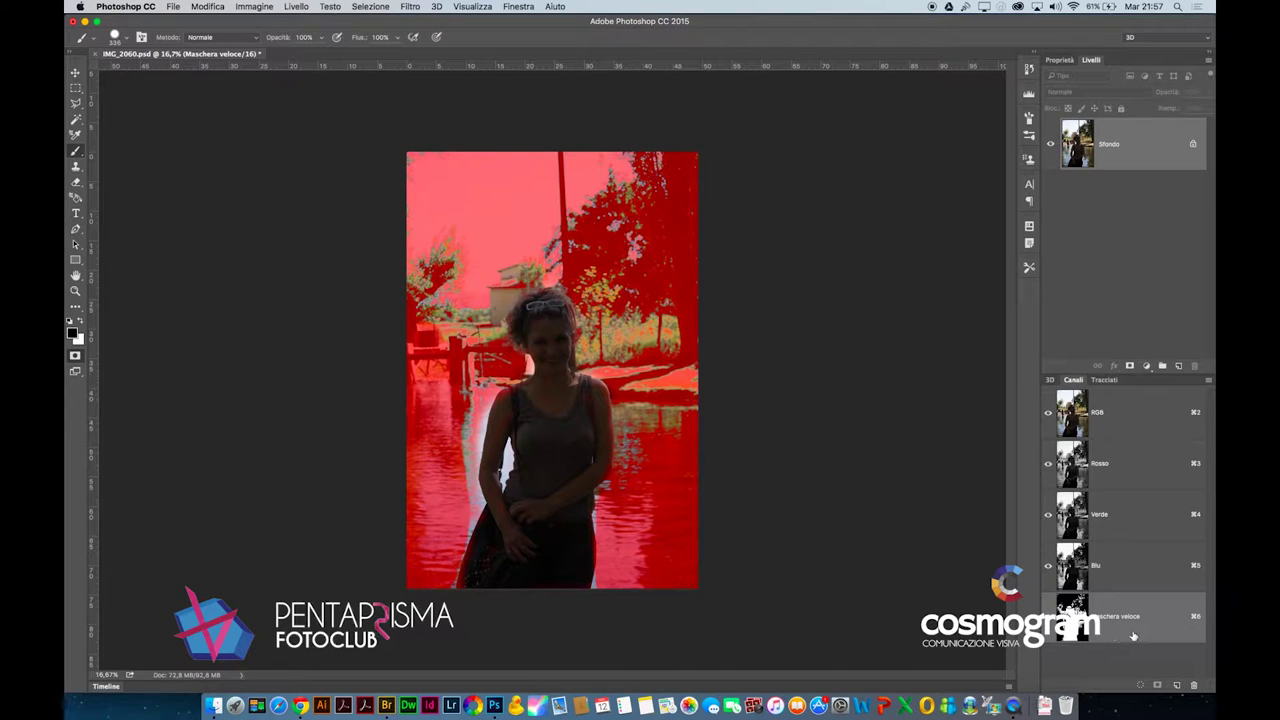
key("q")
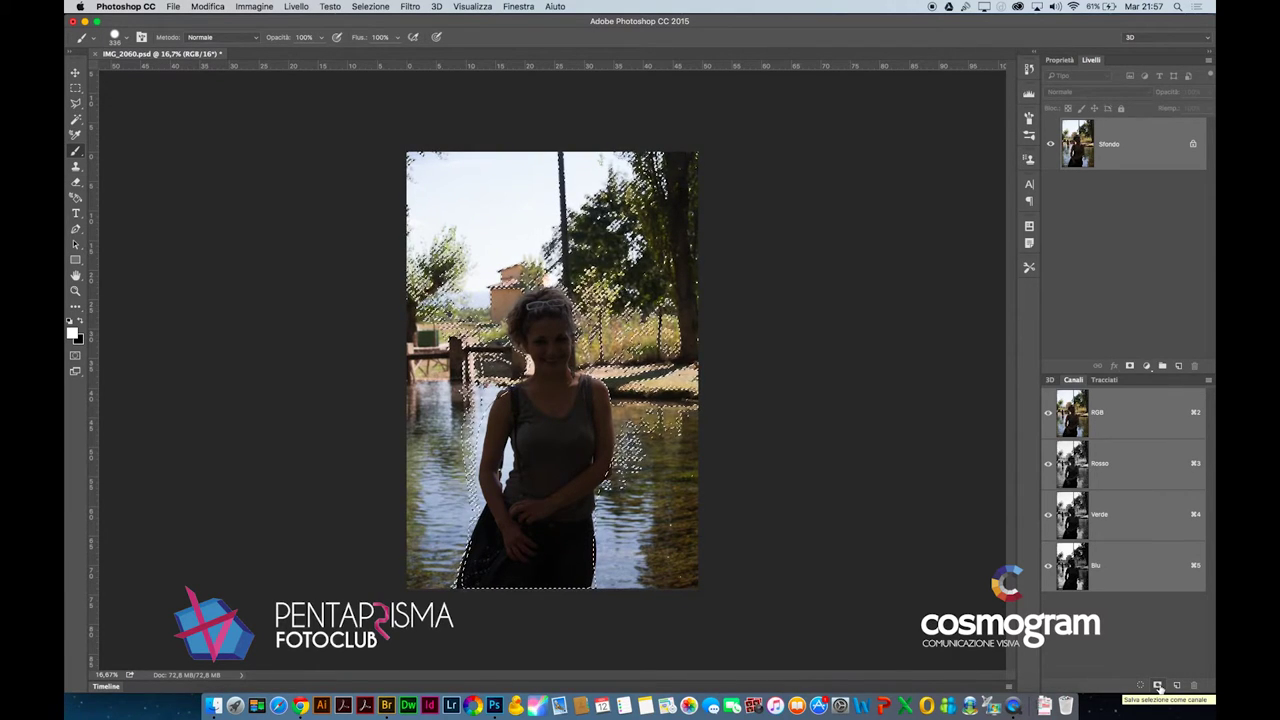
Store the selection as a new alpha channel named 'prova', then switch back to the RGB composite
left_click(1158, 686)
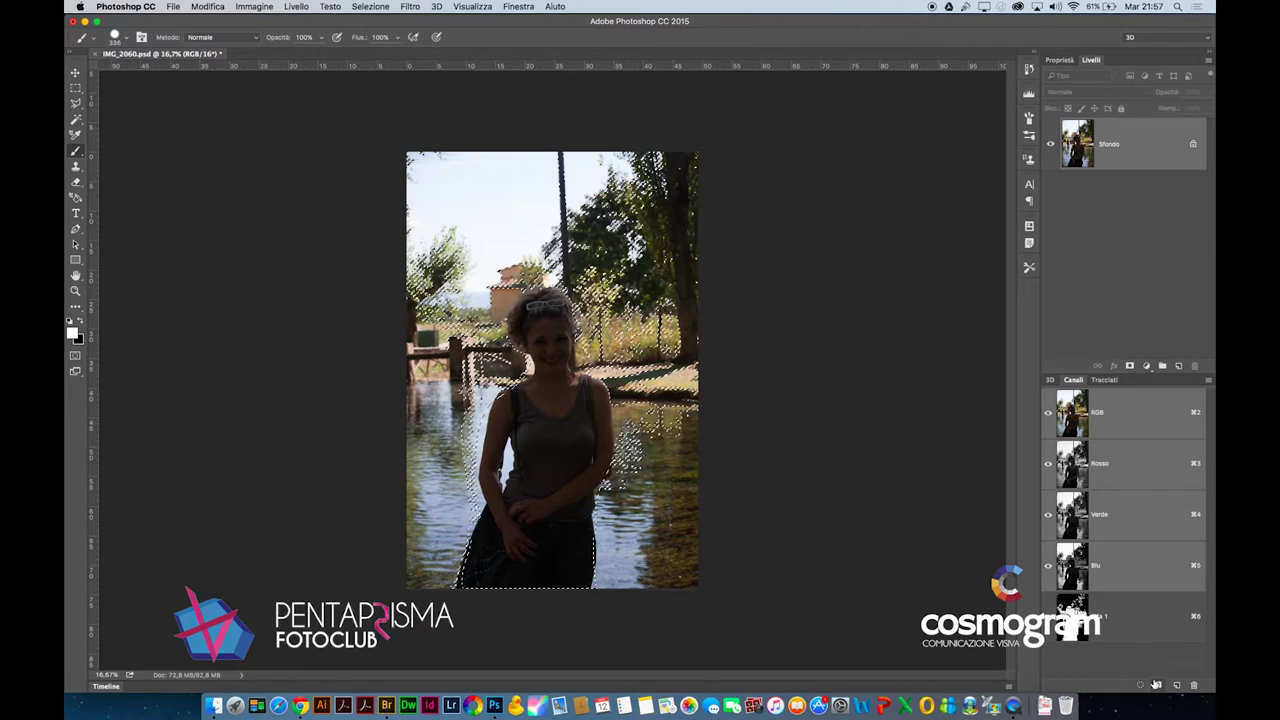
left_click(1107, 618)
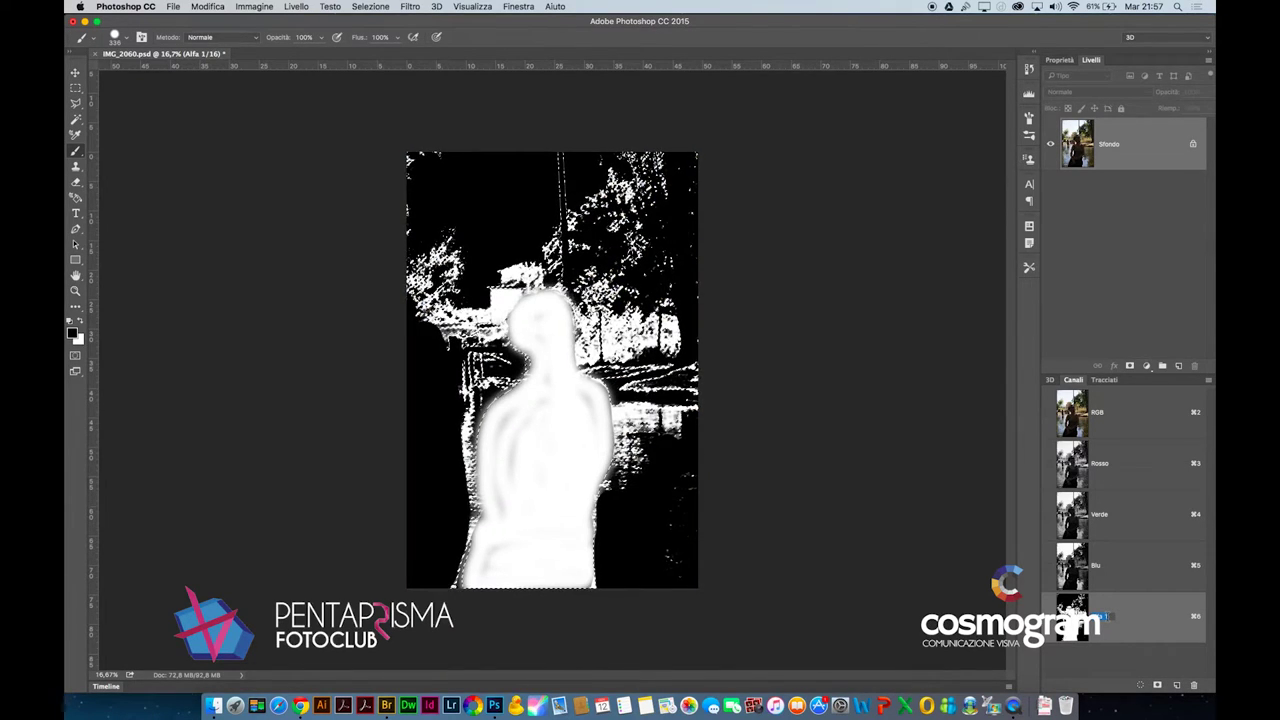
key("Return")
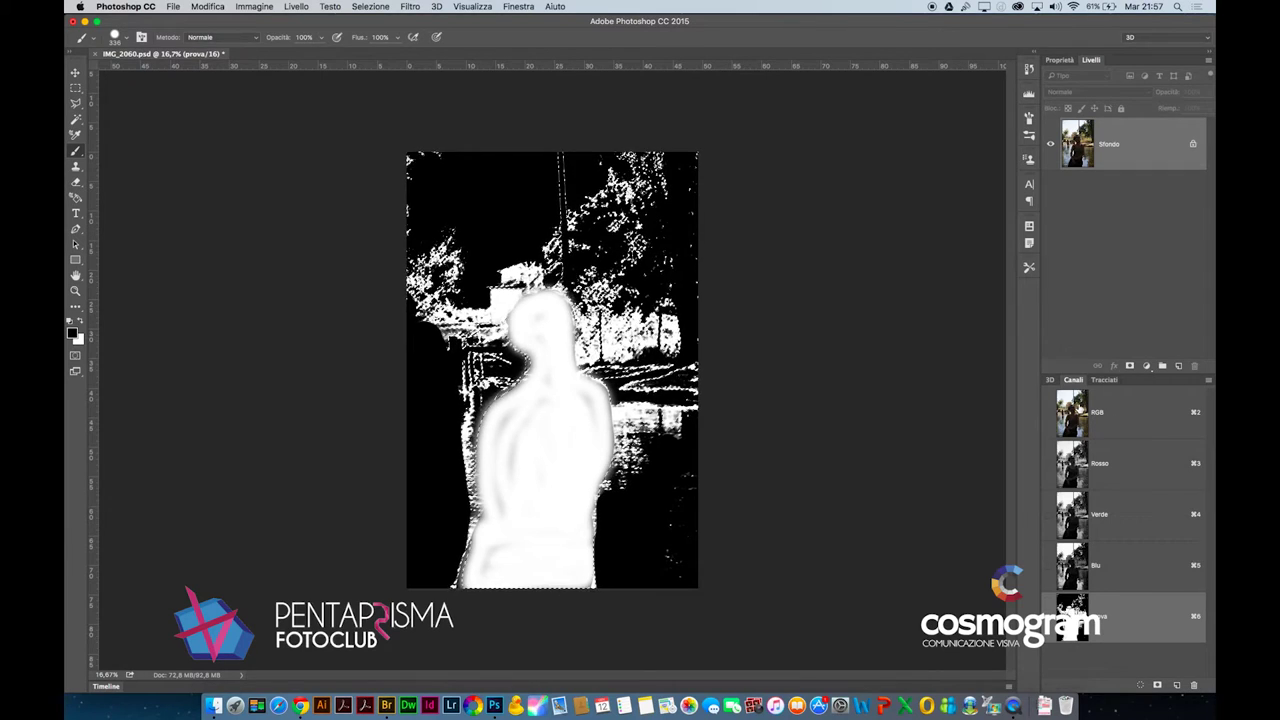
left_click(1081, 410)
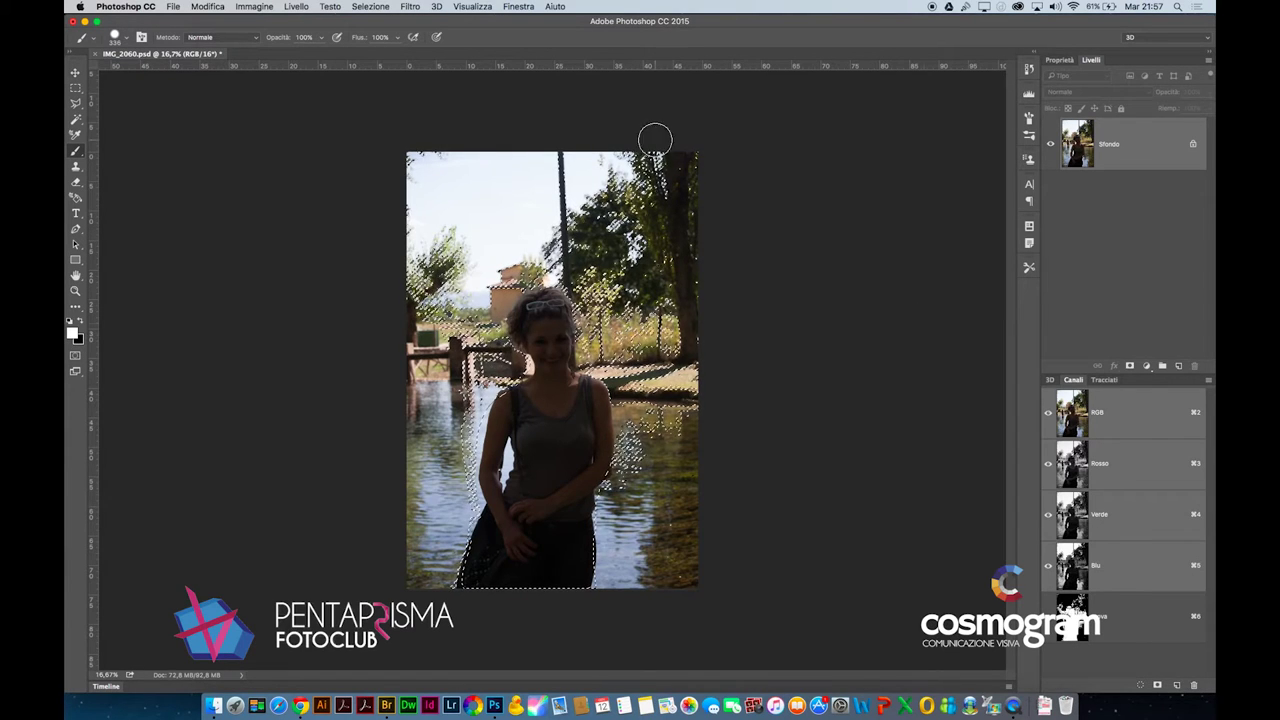
Drop the current selection and reload the prova channel as a selection
left_click(370, 6)
left_click(380, 33)
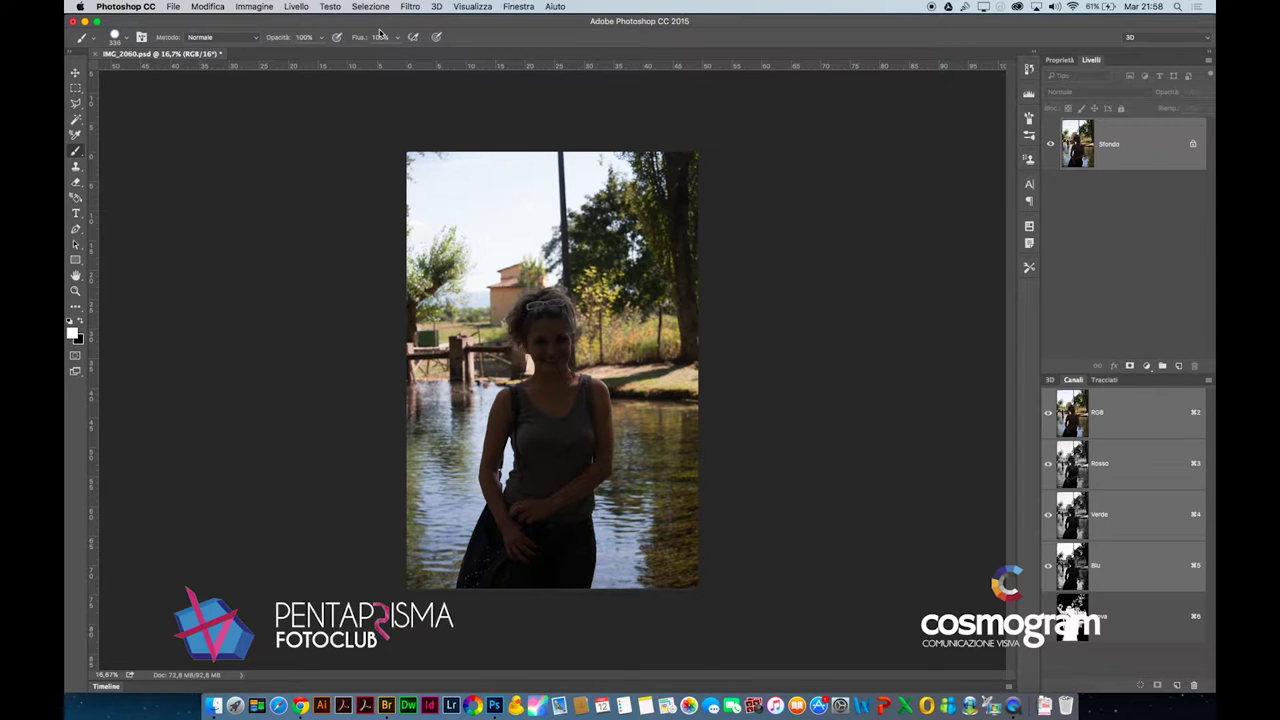
left_click(1157, 684)
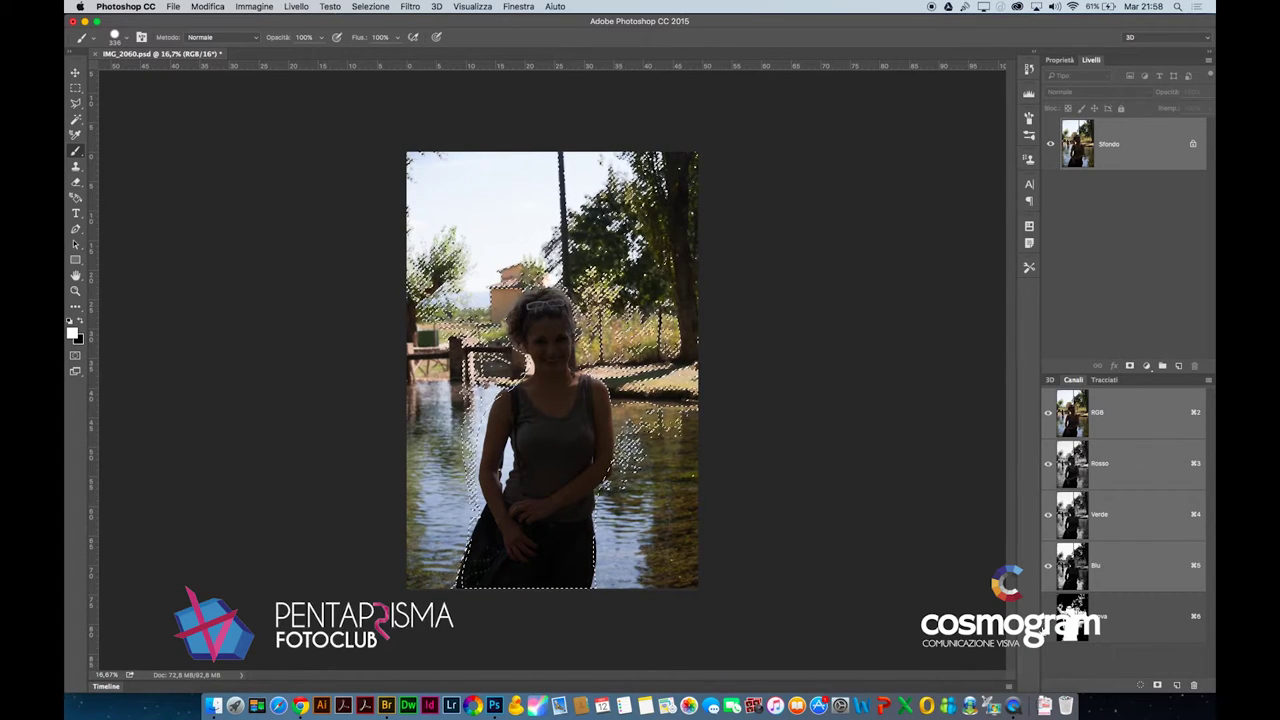
Toggle the prova channel overlay to compare it with the image, then deselect
left_click(1044, 628)
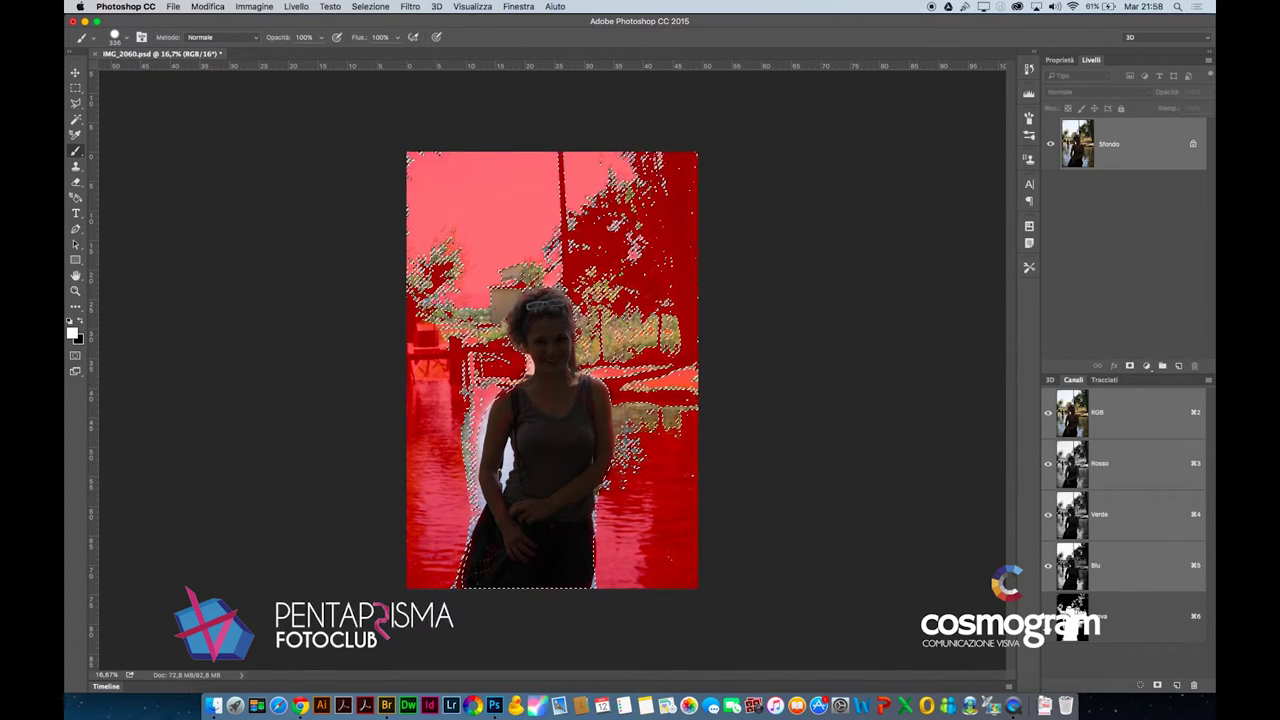
left_click(1048, 616)
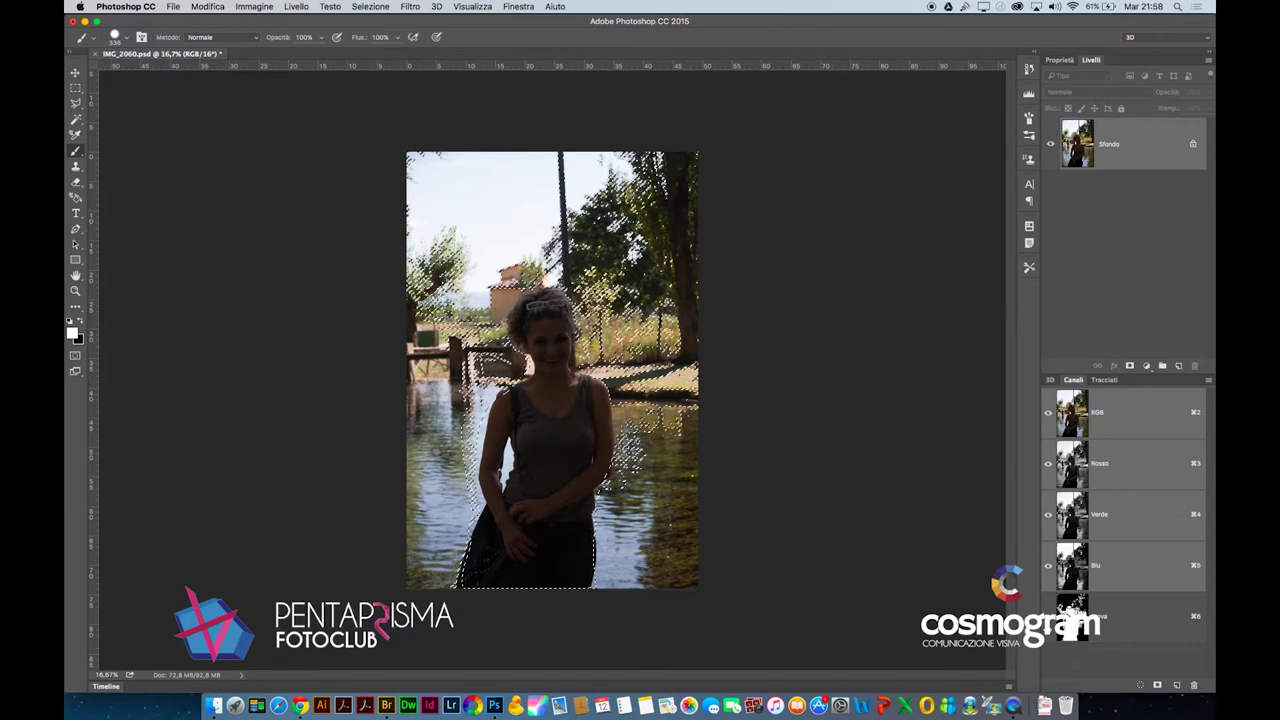
left_click(1048, 616)
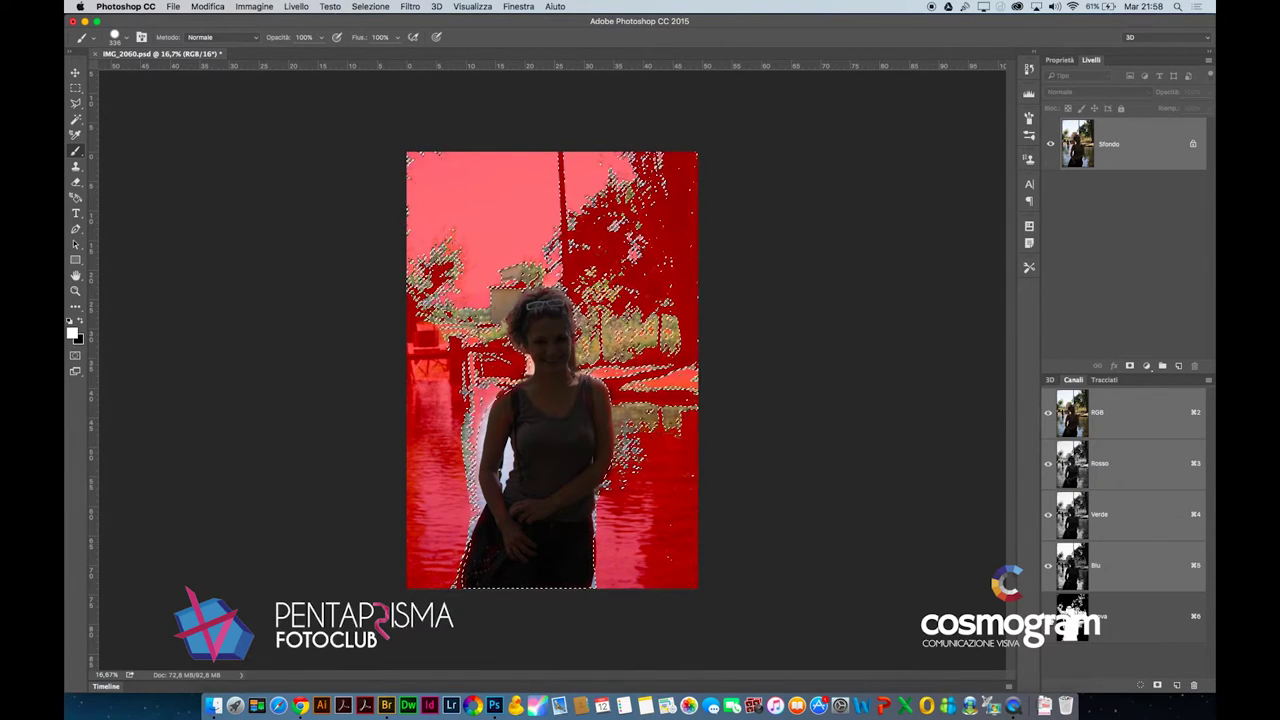
key("q")
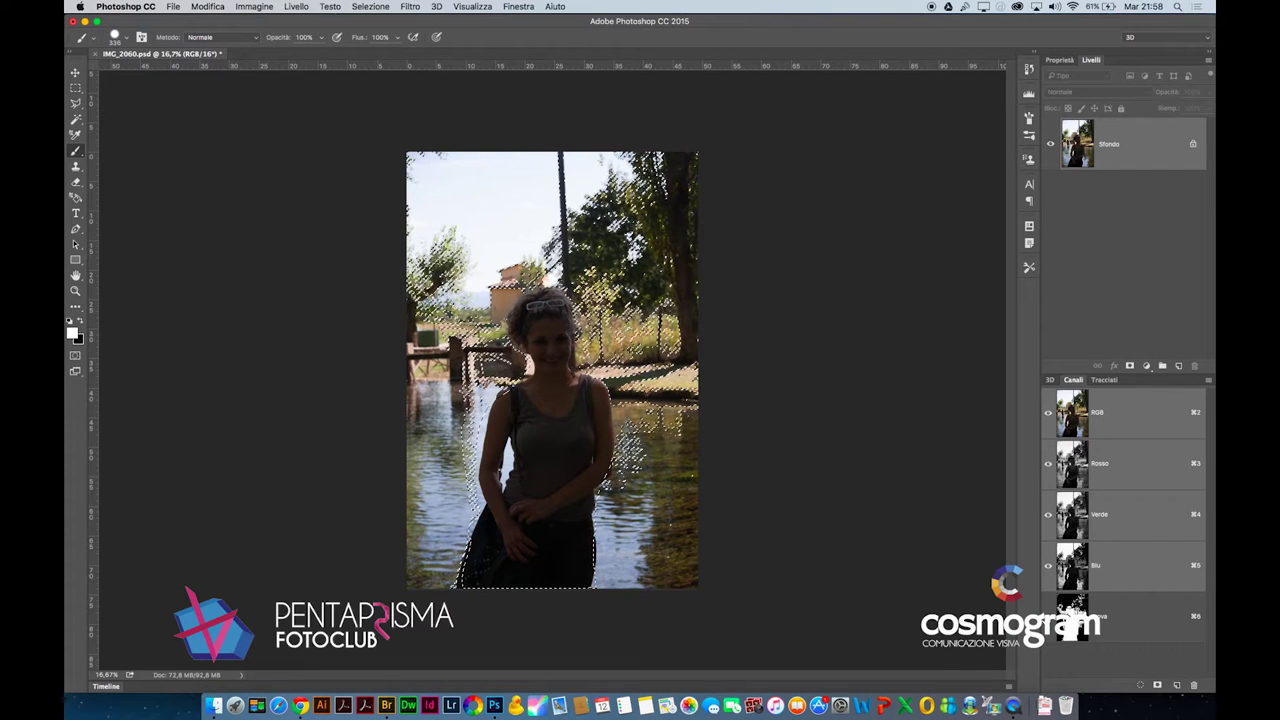
key("super+d")
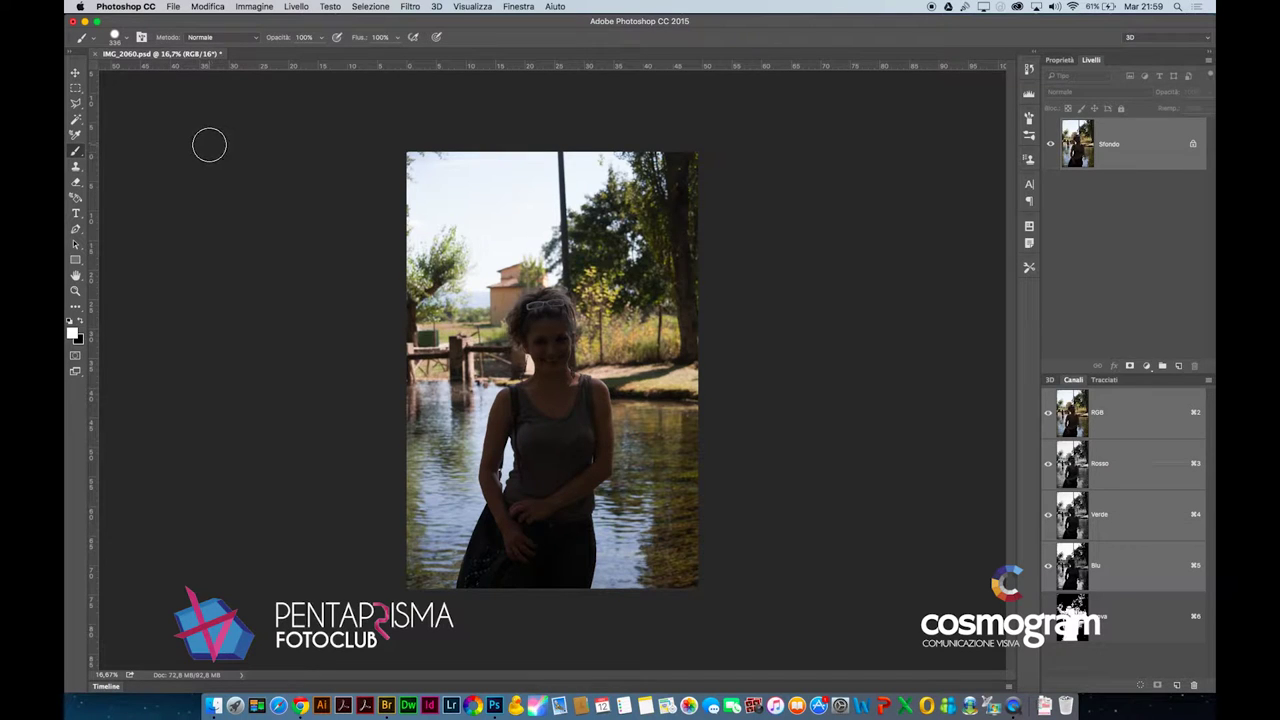
Select the regular freehand Lasso tool, cycling past the Polygonal Lasso
left_click(75, 103)
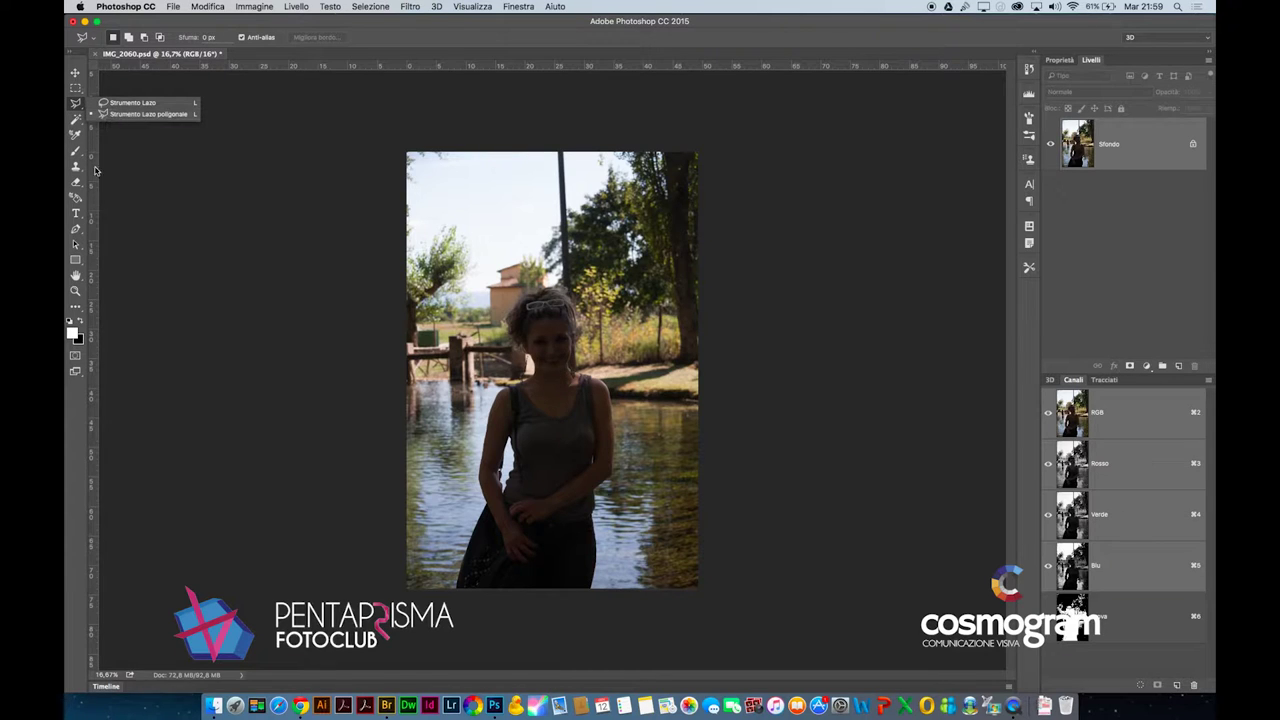
left_click(74, 308)
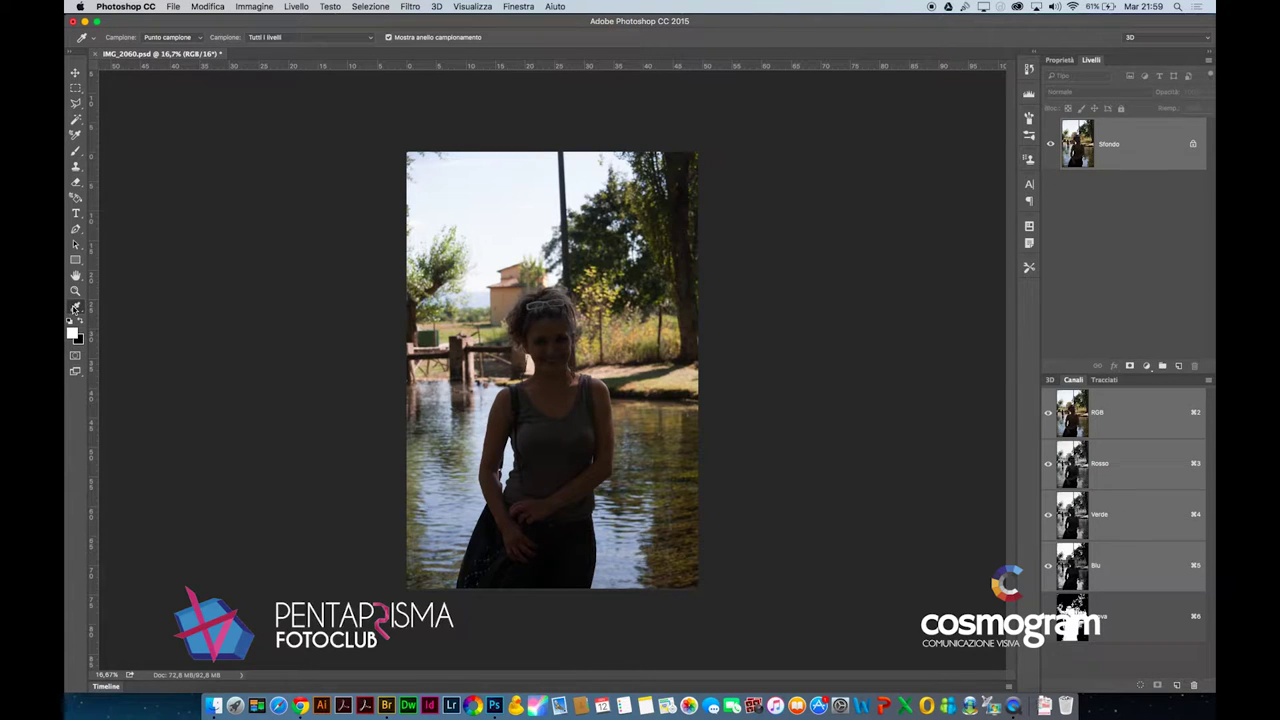
left_click(75, 308)
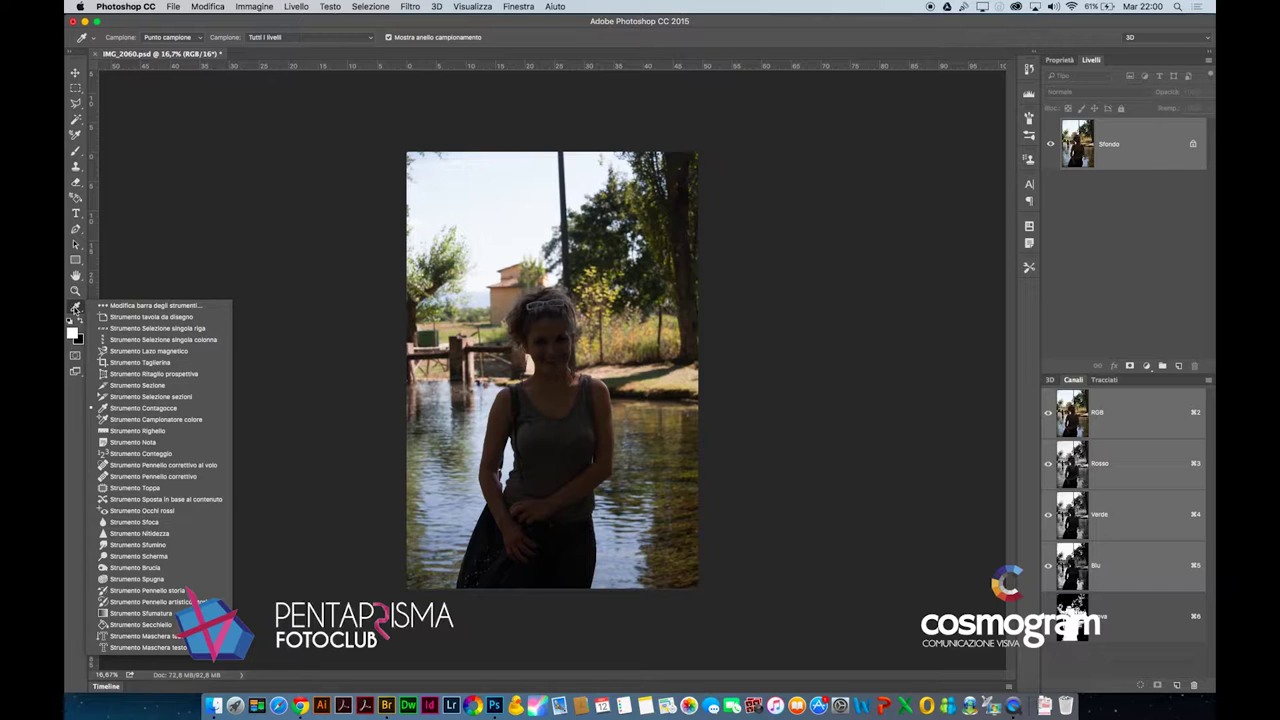
left_click(730, 330)
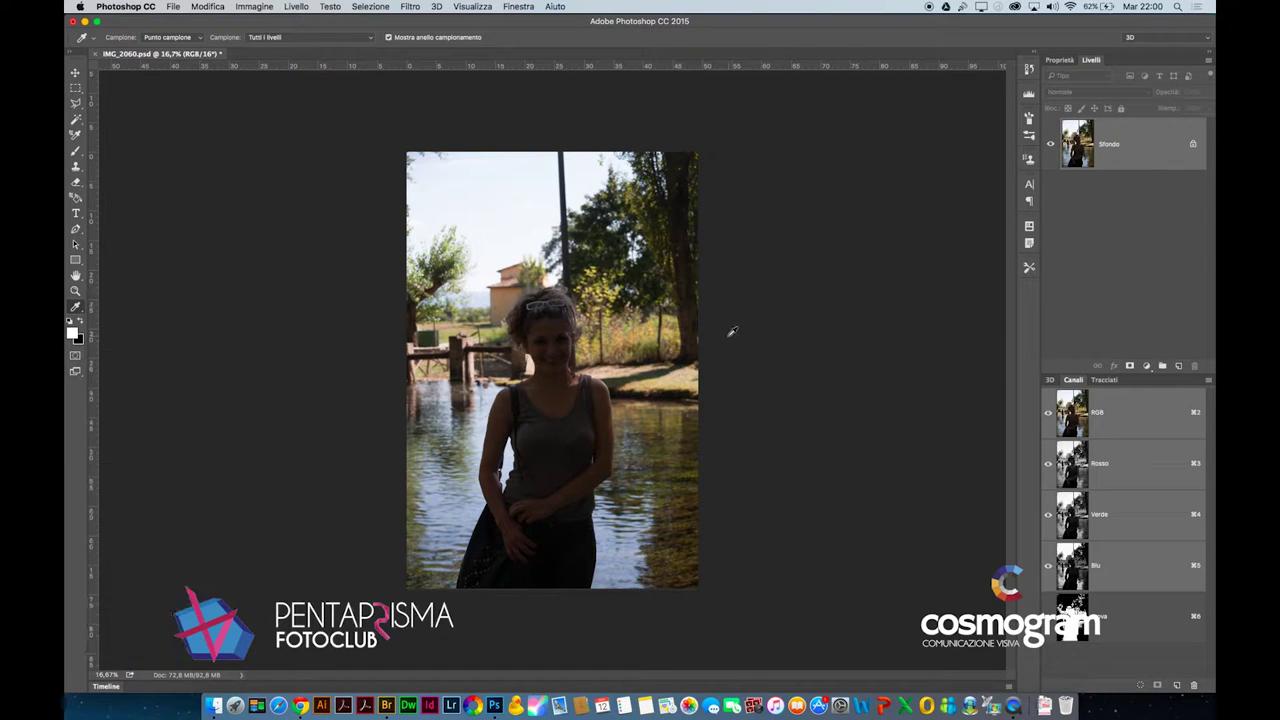
key("l")
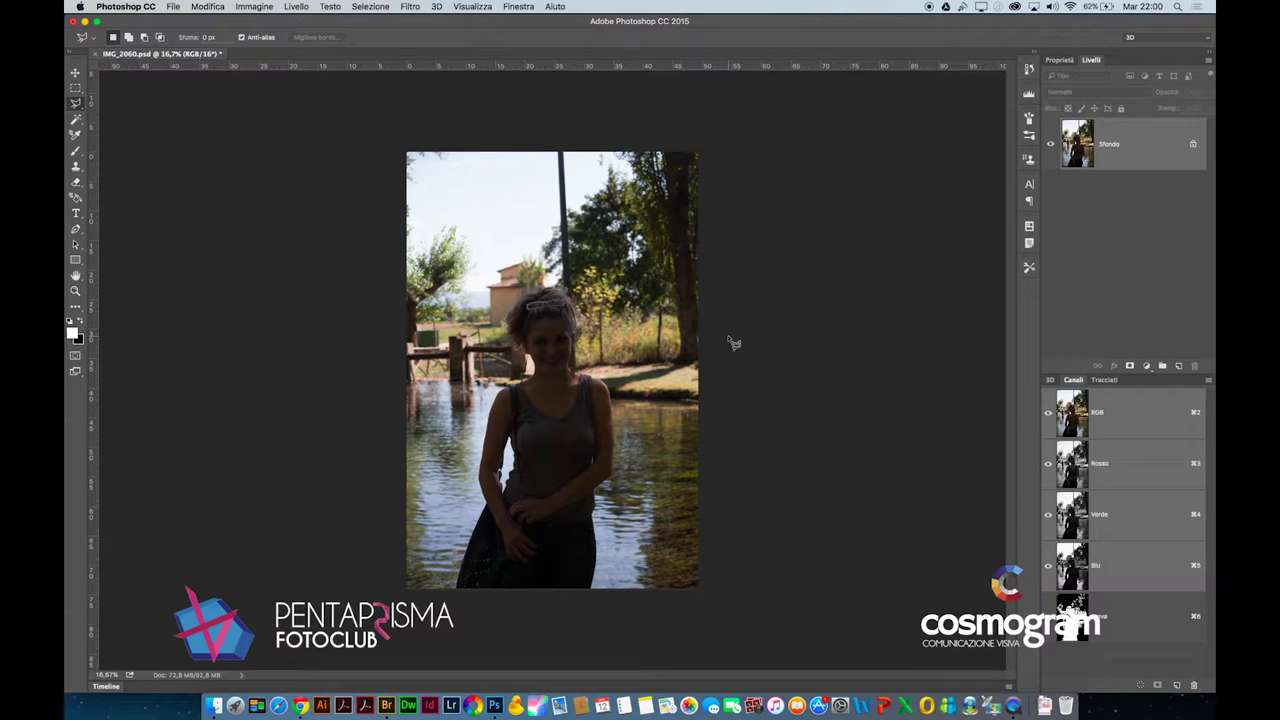
key("shift+l")
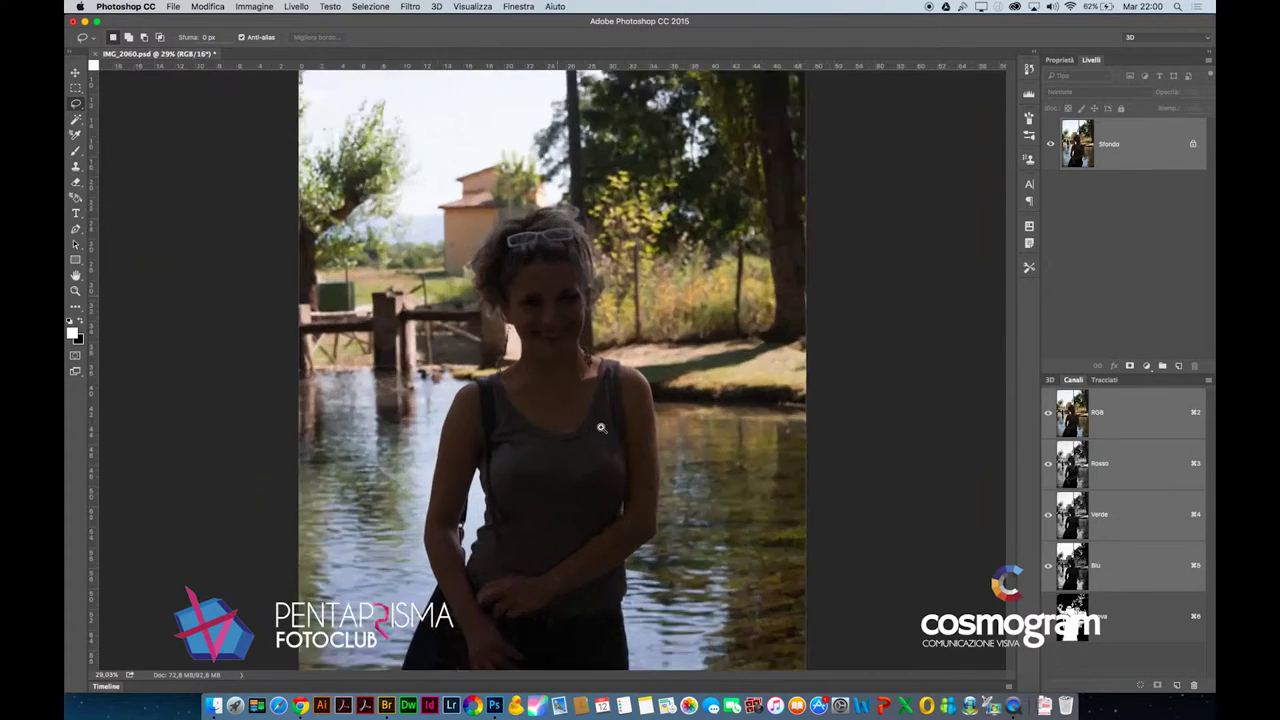
Zoom in on the face and trace a Lasso outline around the woman's hair and head
left_click_drag(572, 400, 650, 457)
scroll(565, 230, "up", 1)
scroll(580, 391, "up", 5)
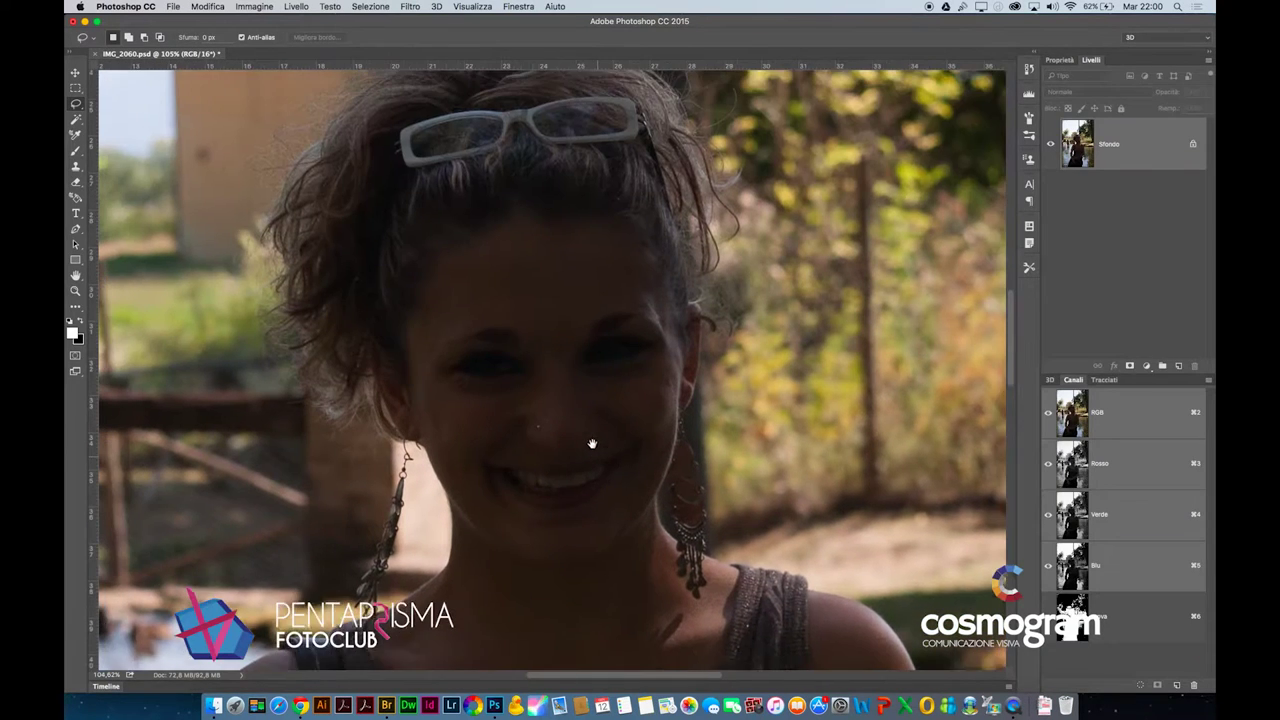
scroll(591, 443, "up", 1)
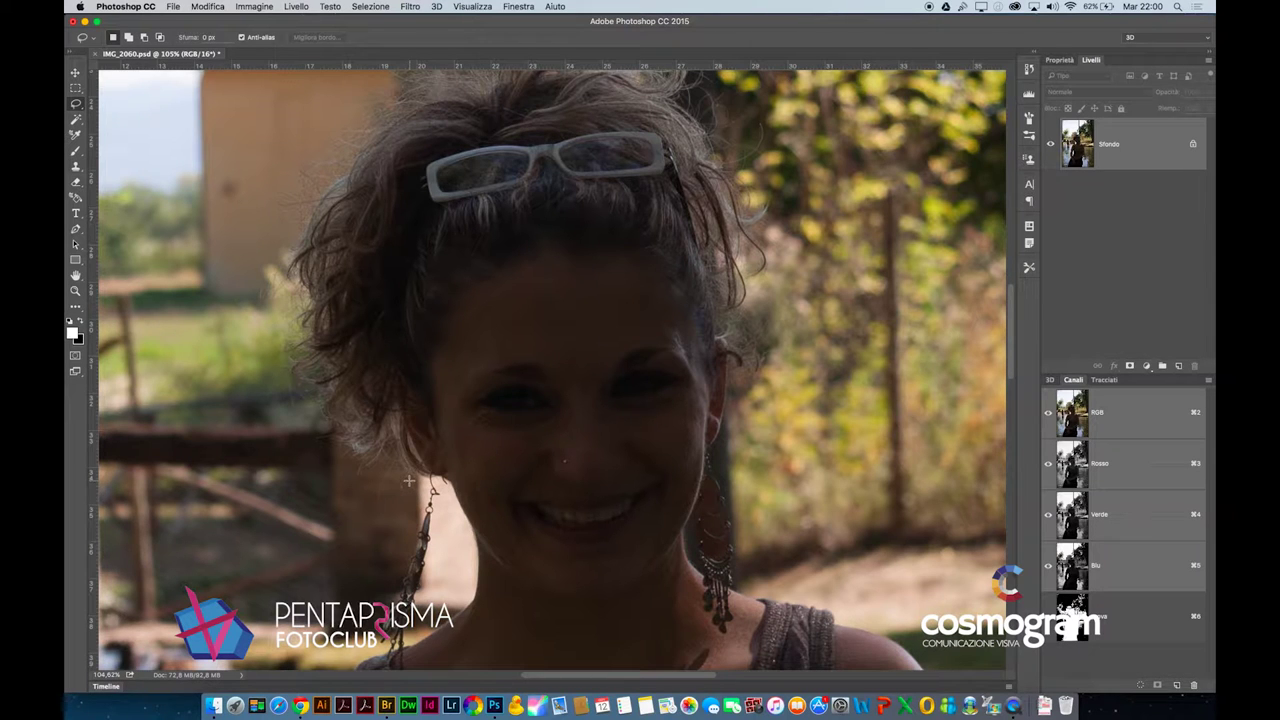
mouse_move(409, 480)
left_mouse_down()
mouse_move(369, 497)
mouse_move(279, 378)
mouse_move(255, 300)
mouse_move(262, 264)
left_mouse_up()
mouse_move(266, 226)
left_mouse_down()
mouse_move(371, 85)
mouse_move(487, 49)
mouse_move(717, 68)
mouse_move(776, 128)
mouse_move(779, 213)
left_mouse_up()
left_click_drag(782, 284, 783, 364)
left_click_drag(749, 407, 732, 461)
mouse_move(741, 517)
left_mouse_down()
mouse_move(739, 631)
mouse_move(634, 638)
mouse_move(461, 605)
mouse_move(417, 657)
mouse_move(335, 585)
mouse_move(408, 490)
left_mouse_up()
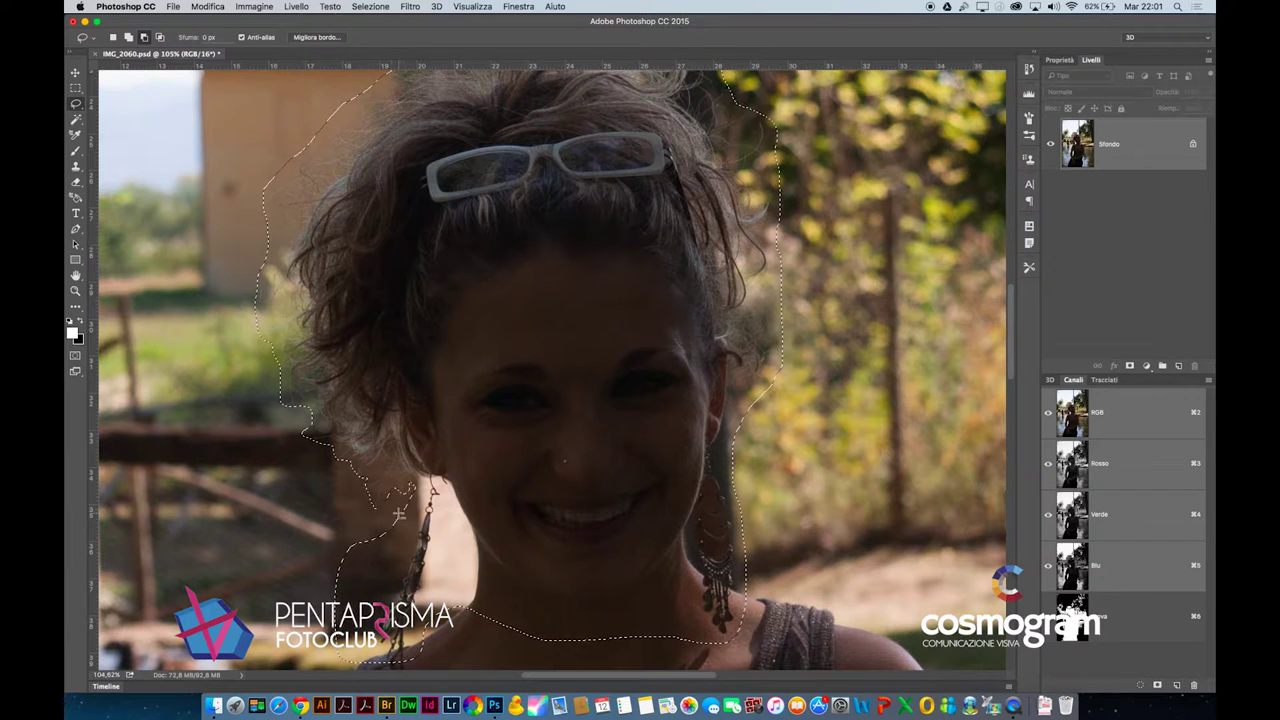
Subtract the background beside the earring and add the area below the chin
key("alt")
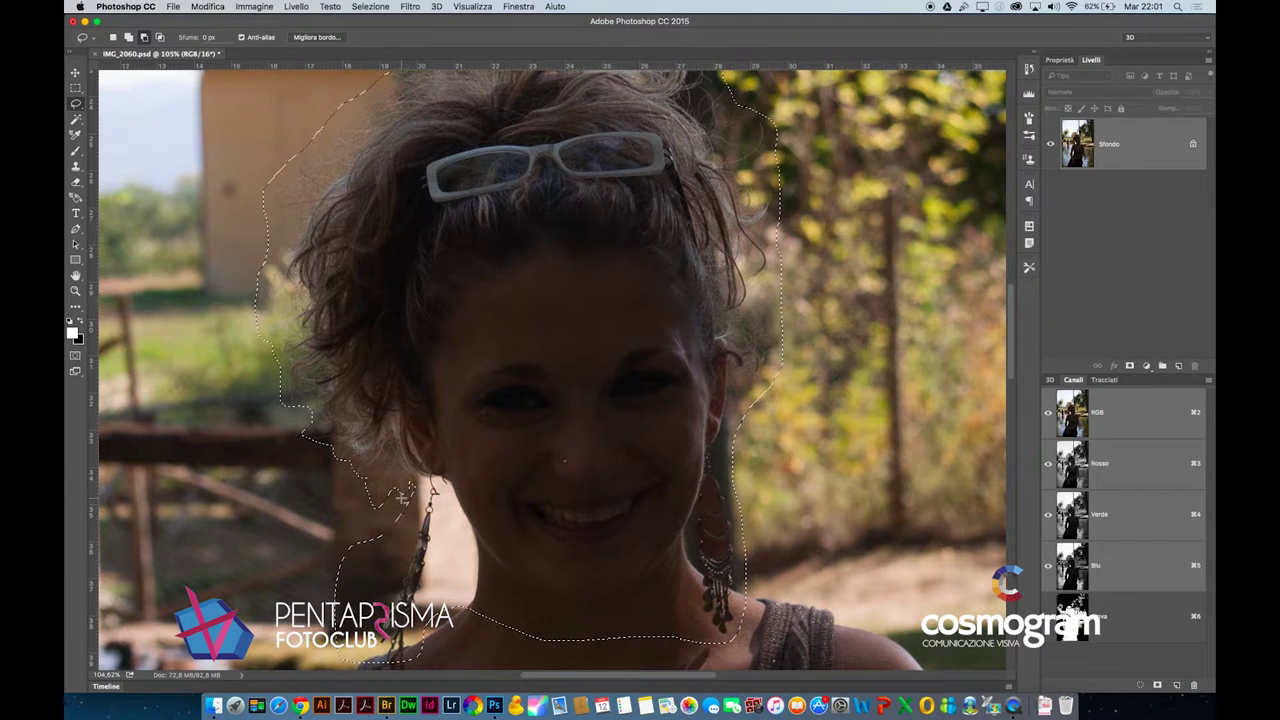
mouse_move(401, 497)
left_mouse_down()
mouse_move(387, 603)
mouse_move(420, 636)
left_mouse_up()
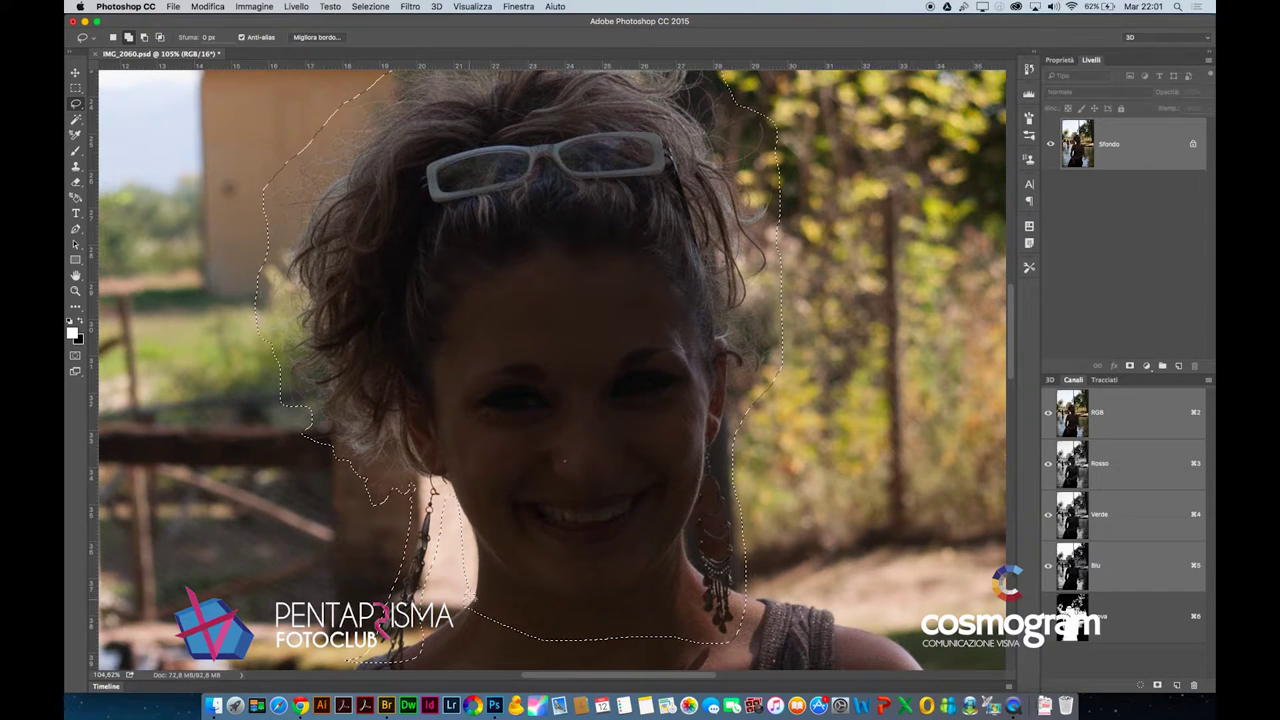
left_click_drag(462, 655, 567, 611)
Open Refine Edge on the current selection, preview the face, and cancel it
left_click(412, 6)
mouse_move(370, 6)
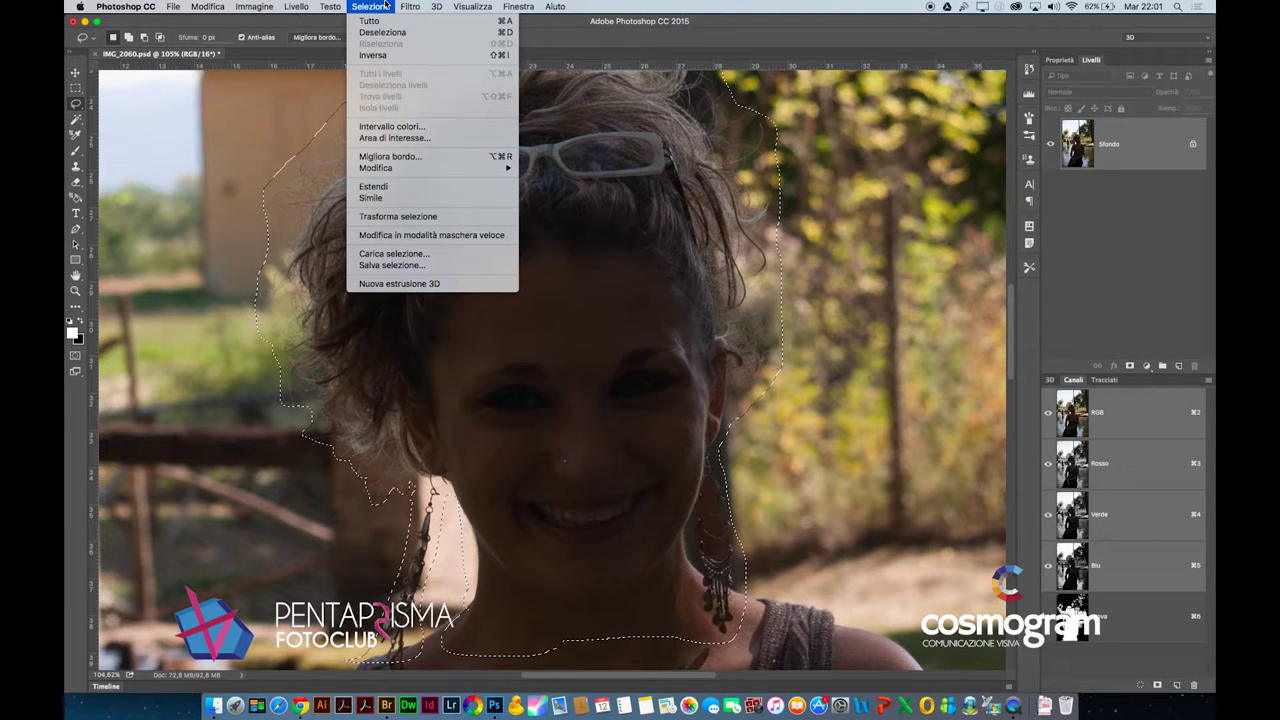
left_click(390, 156)
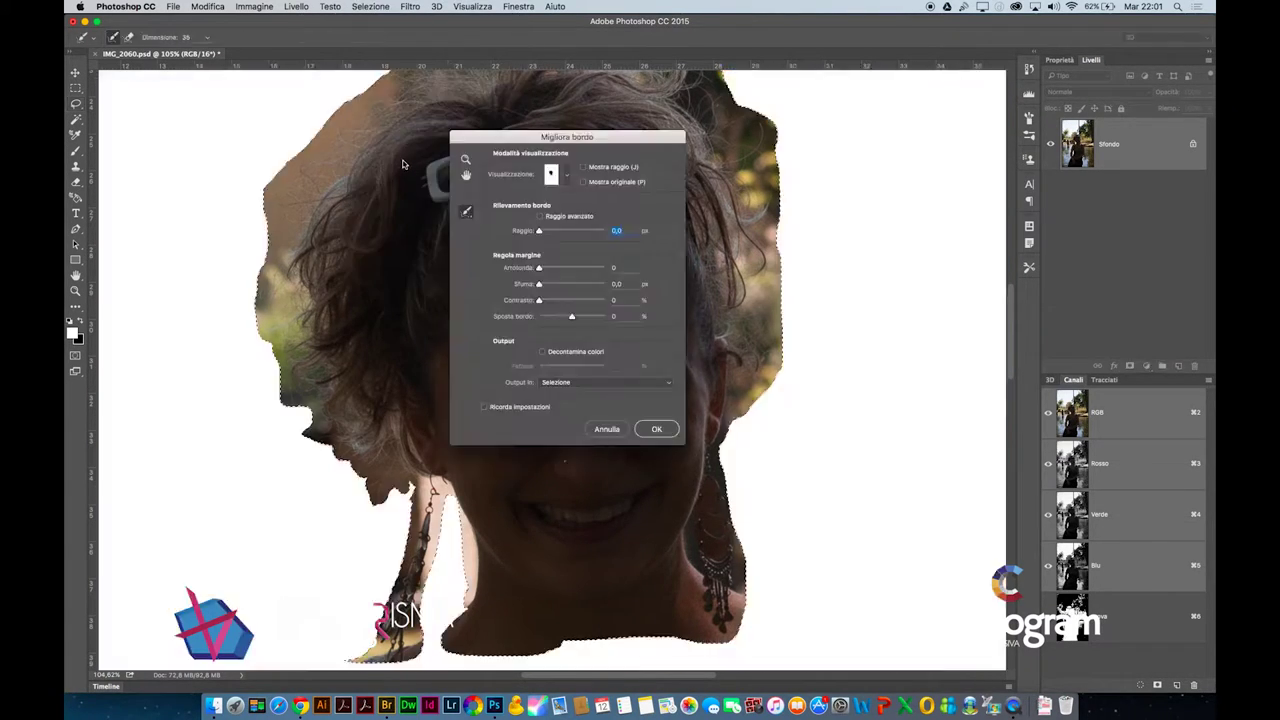
left_click_drag(592, 141, 872, 128)
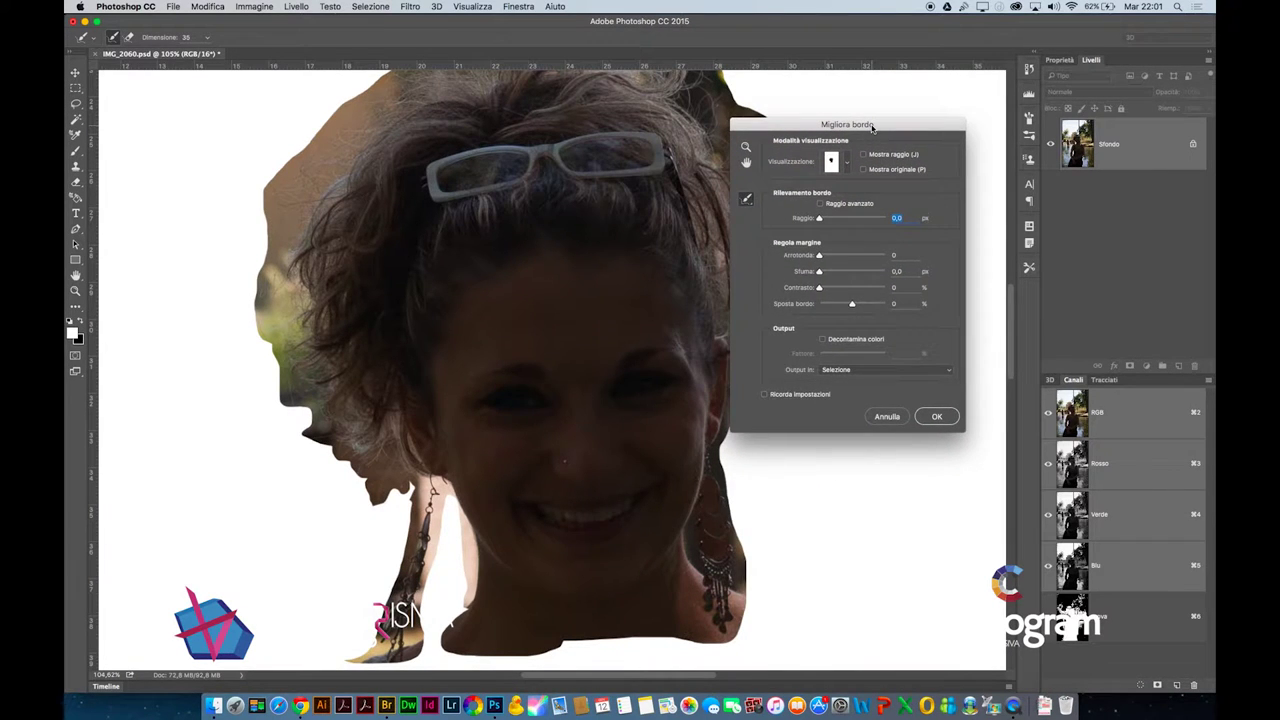
left_click(886, 416)
Fit the photo on screen, deselect, and start a new Lasso outline around the hair
key("super+0")
key("super+d")
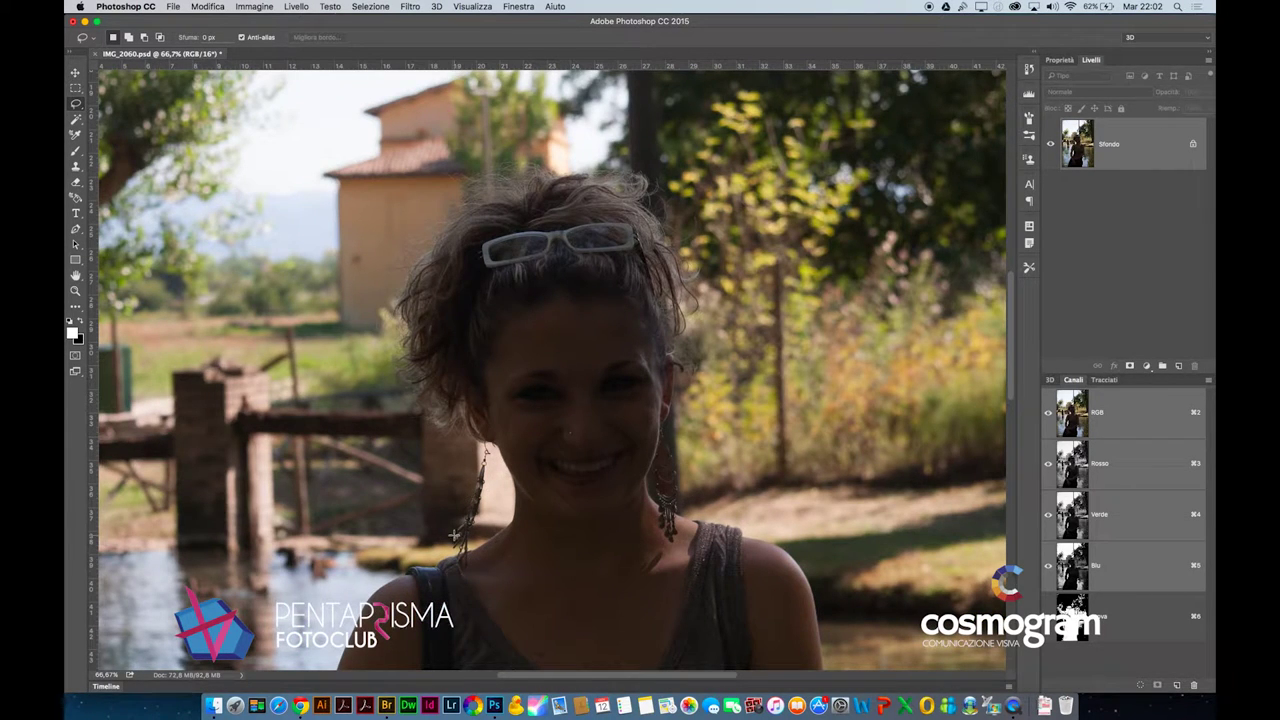
mouse_move(423, 215)
left_mouse_down()
mouse_move(444, 556)
mouse_move(492, 506)
mouse_move(430, 265)
mouse_move(544, 197)
mouse_move(653, 224)
mouse_move(656, 457)
mouse_move(682, 522)
mouse_move(697, 346)
mouse_move(659, 185)
mouse_move(517, 158)
mouse_move(428, 207)
left_mouse_up()
Open Refine Edge on the hair selection, set Smooth to 94, and preview on black
left_click(410, 6)
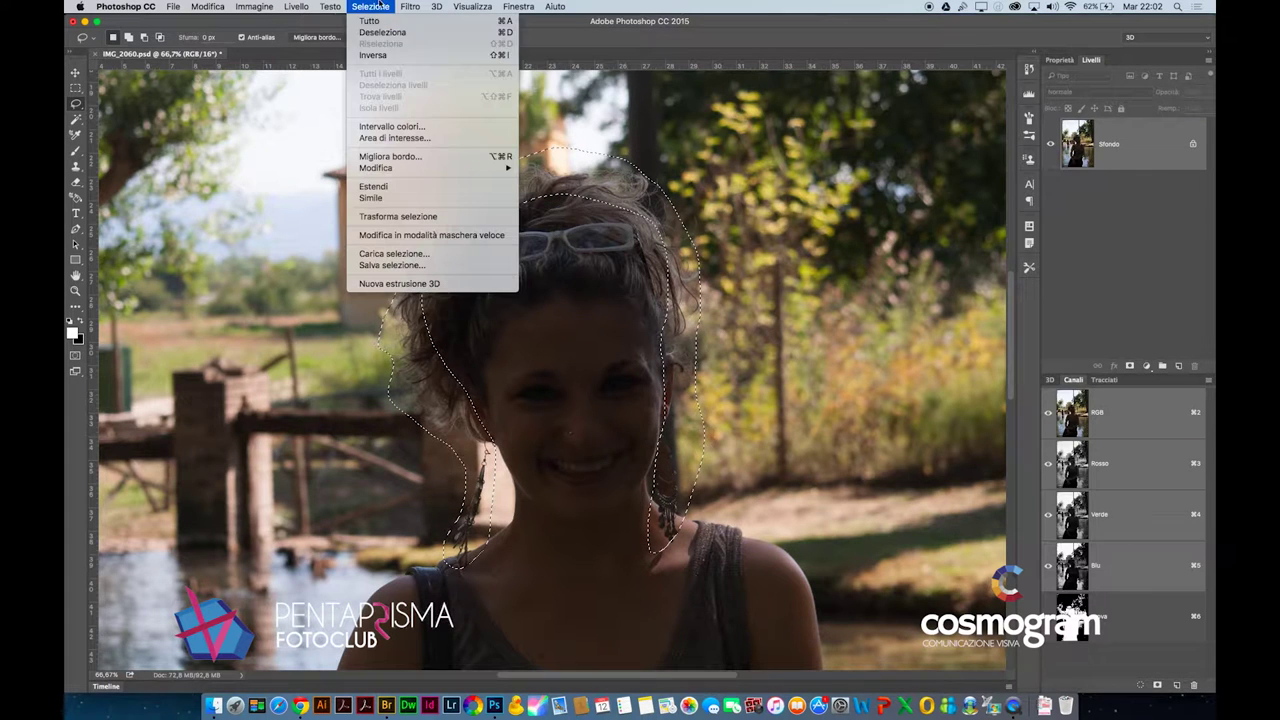
left_click(386, 158)
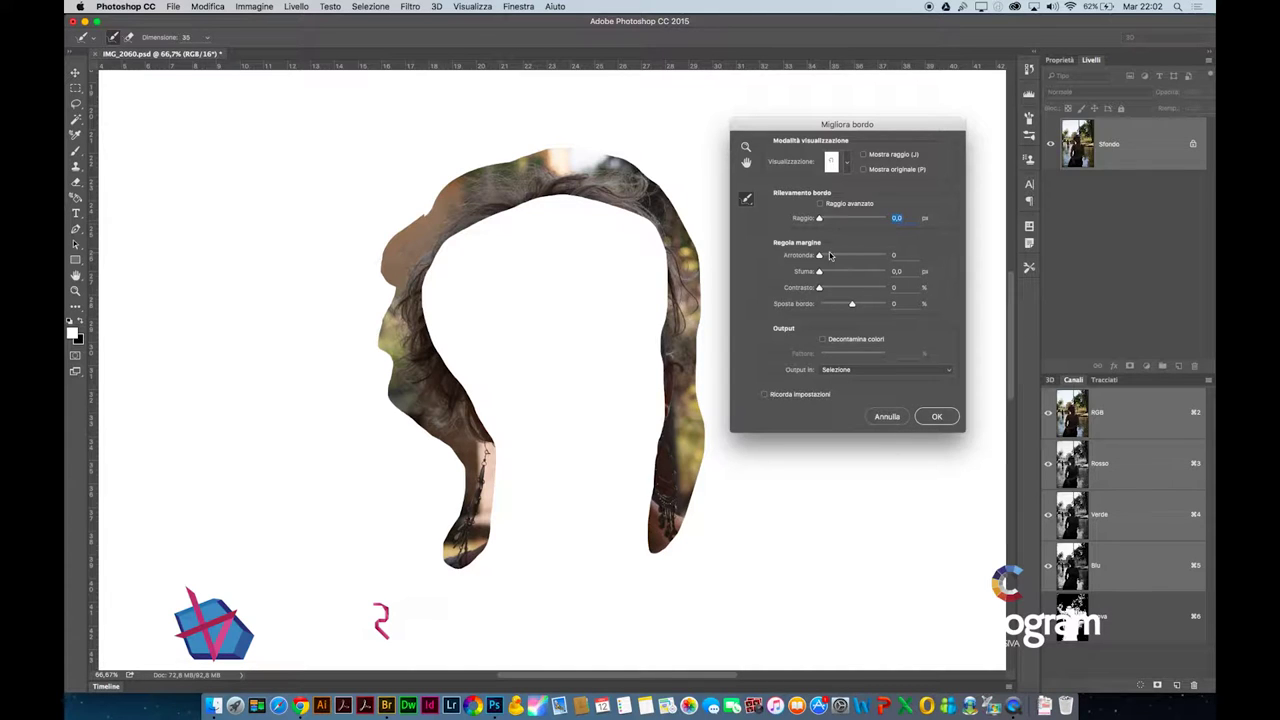
left_click_drag(822, 258, 861, 258)
mouse_move(861, 258)
left_mouse_down()
mouse_move(881, 257)
mouse_move(851, 272)
left_mouse_up()
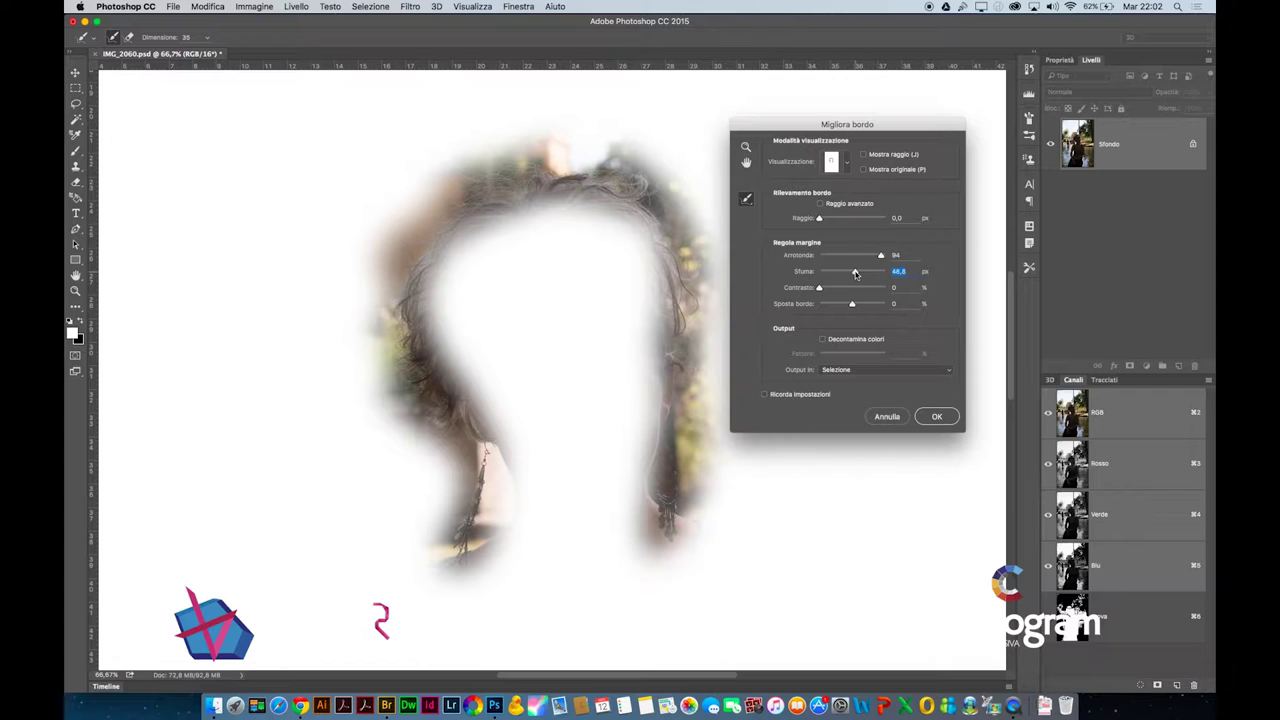
mouse_move(856, 273)
left_mouse_down()
mouse_move(835, 275)
mouse_move(852, 275)
left_mouse_up()
left_click(894, 154)
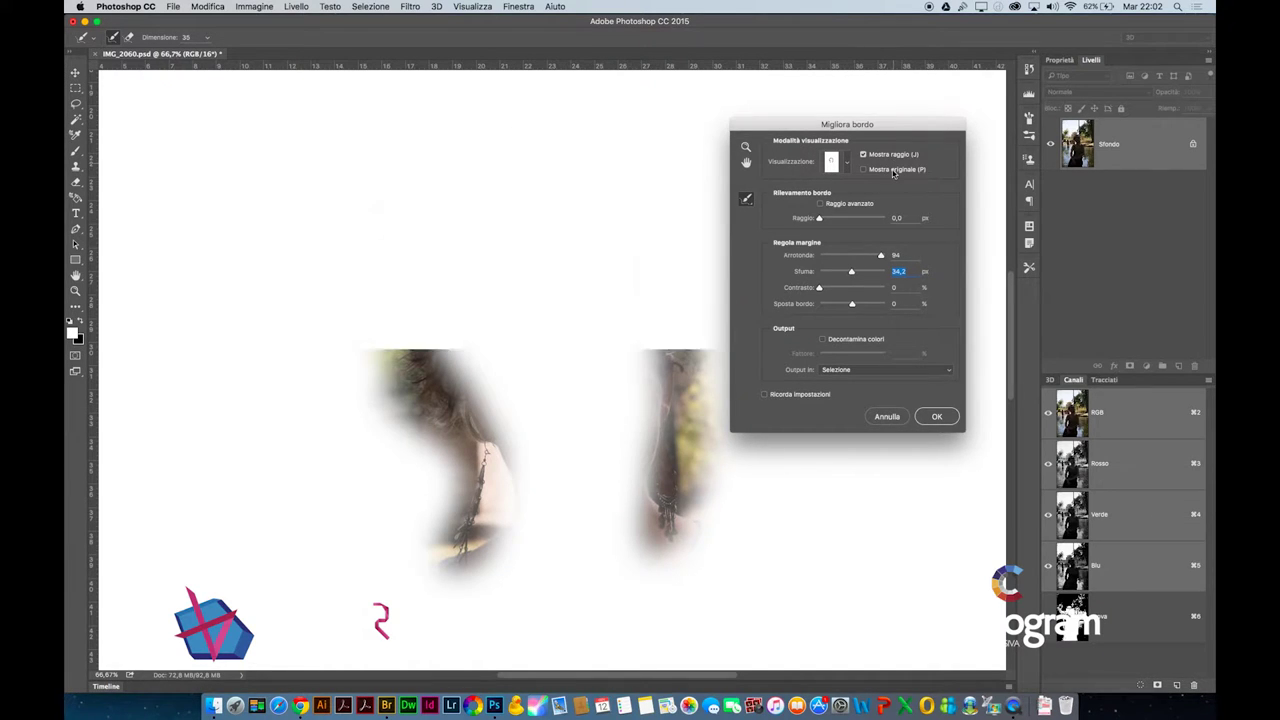
left_click(830, 163)
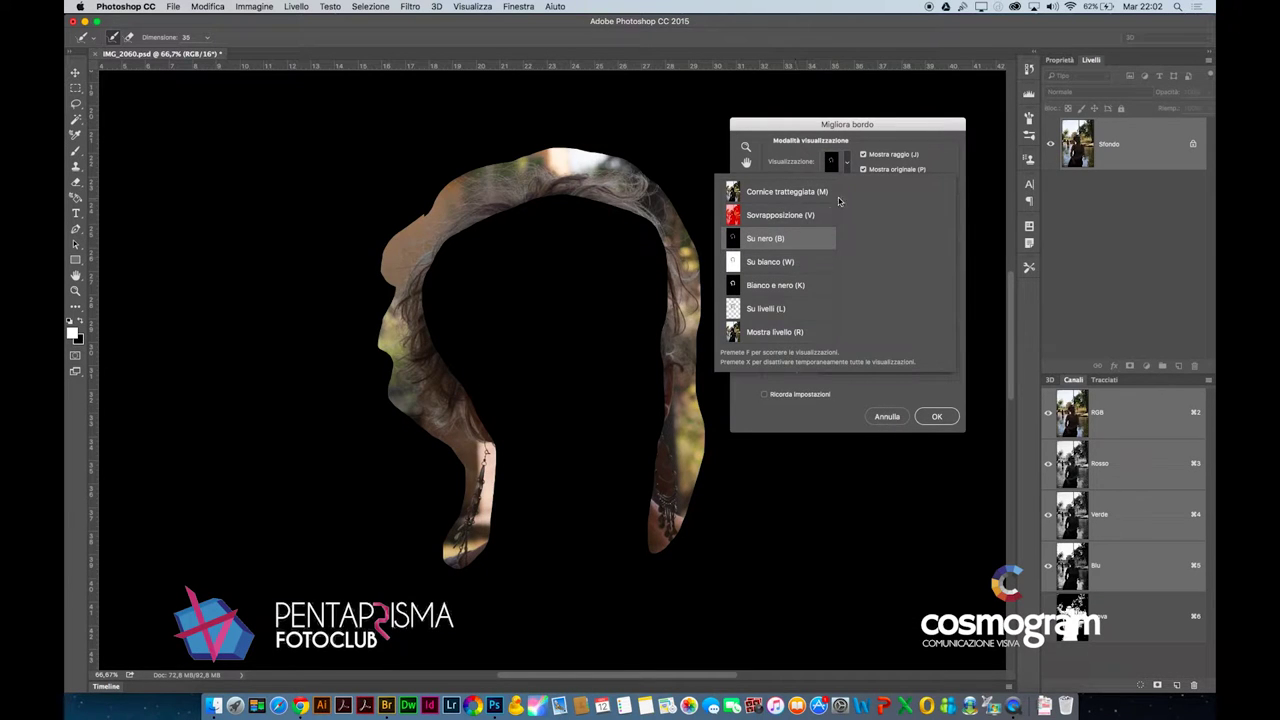
left_click(785, 146)
Enable Smart Radius and Remember Settings; set Shift Edge -62, Contrast 60, Feather 2.9 px
left_click(838, 207)
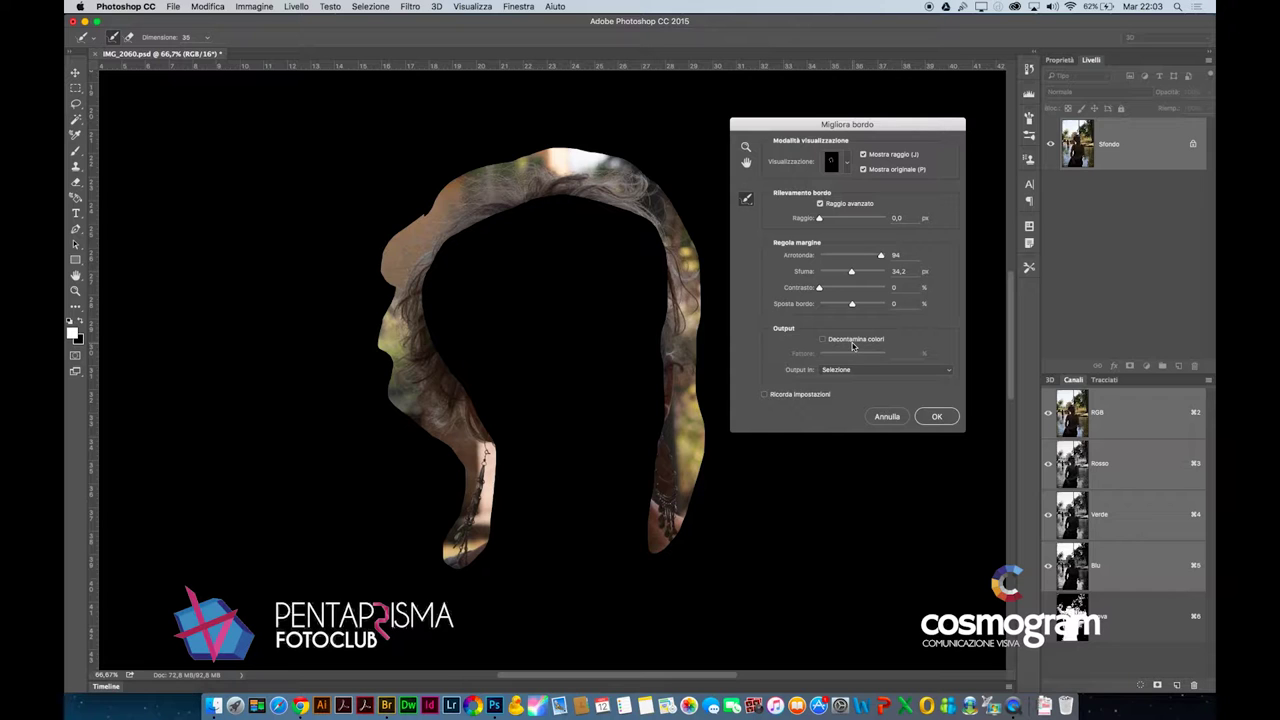
left_click(820, 394)
left_click_drag(840, 305, 832, 305)
left_click_drag(830, 289, 858, 291)
left_click_drag(853, 271, 829, 273)
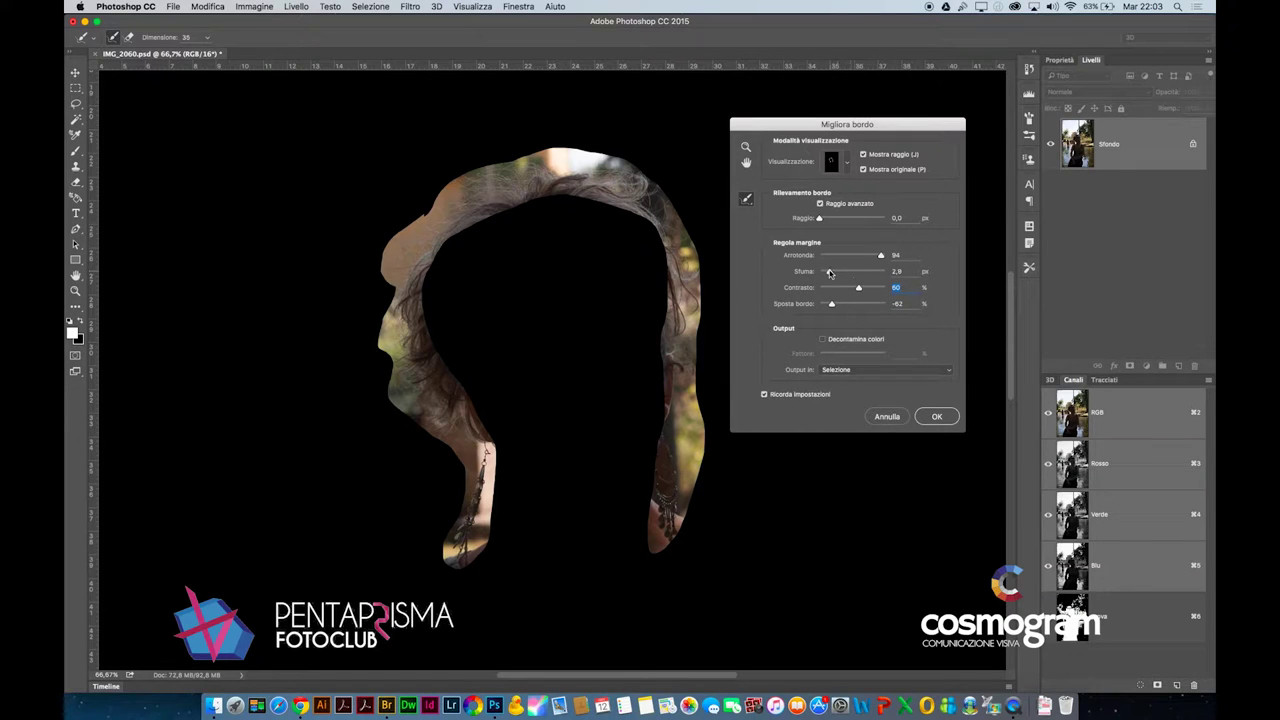
left_click(750, 202)
left_click(780, 209)
left_click(748, 200)
left_click(790, 198)
left_click(820, 203)
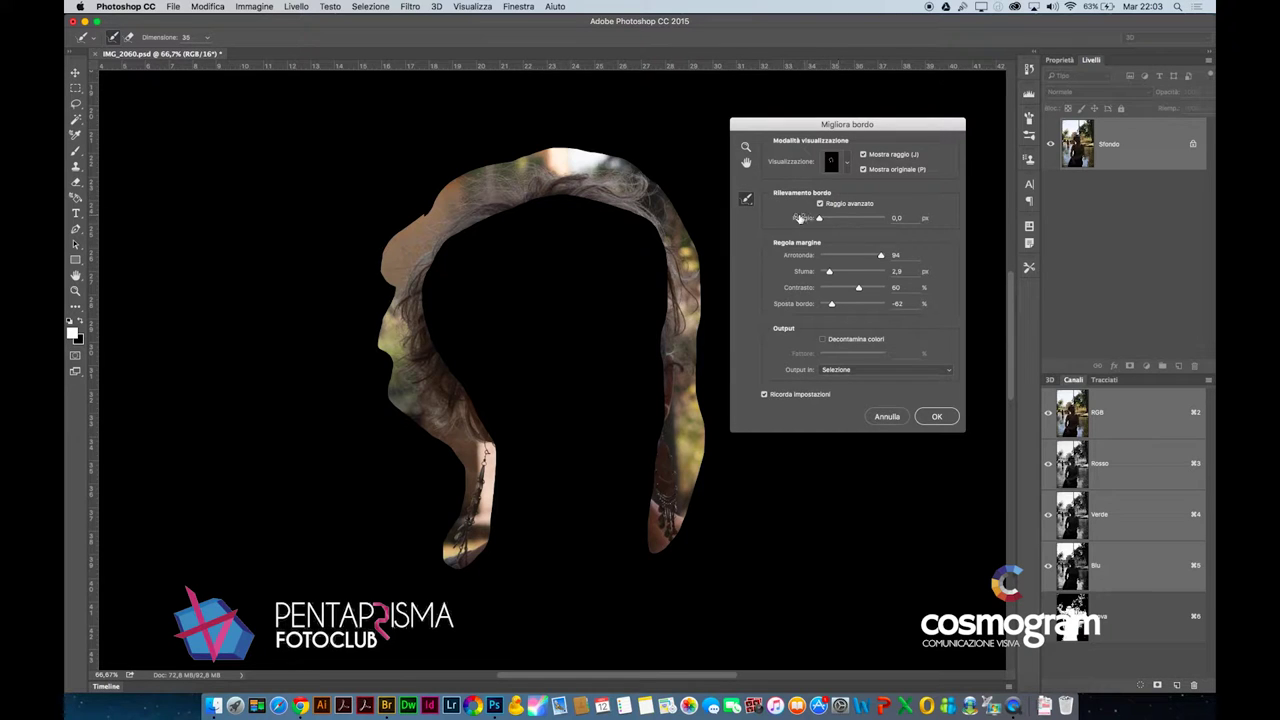
Set the Refine Edge output to New Layer and keep the Refine Radius brush
left_click(860, 370)
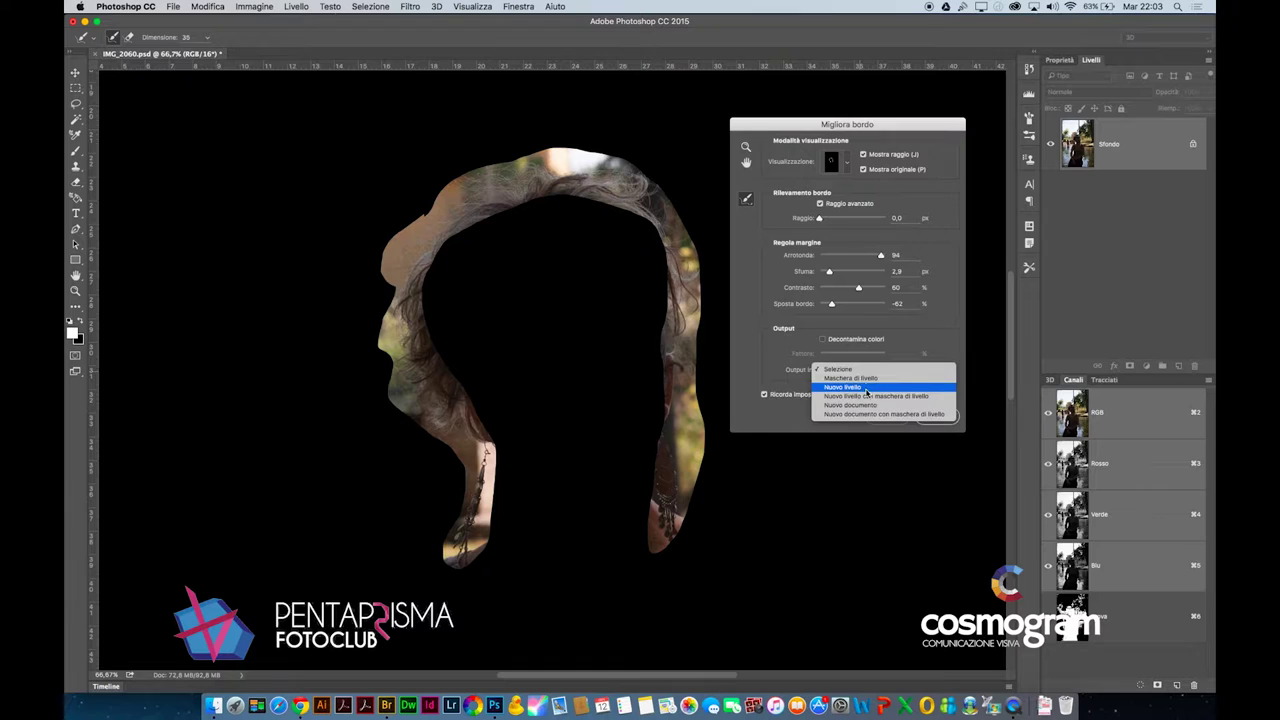
left_click(860, 378)
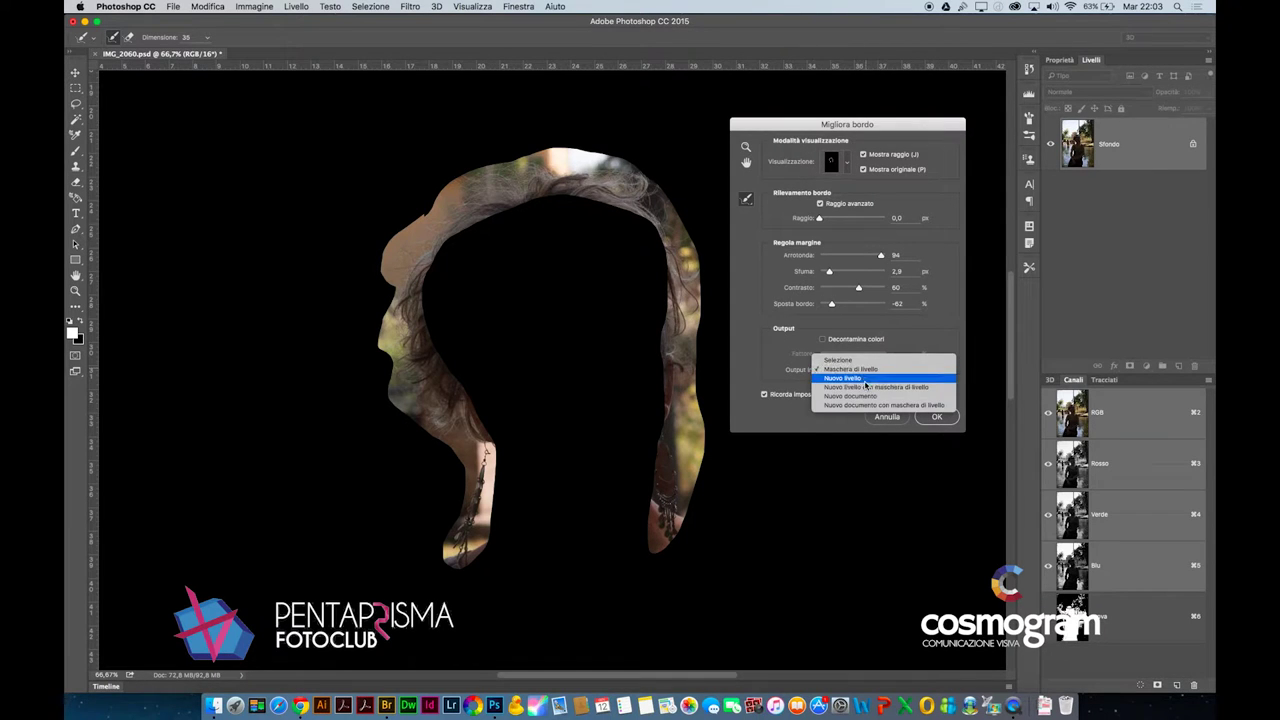
left_click(866, 379)
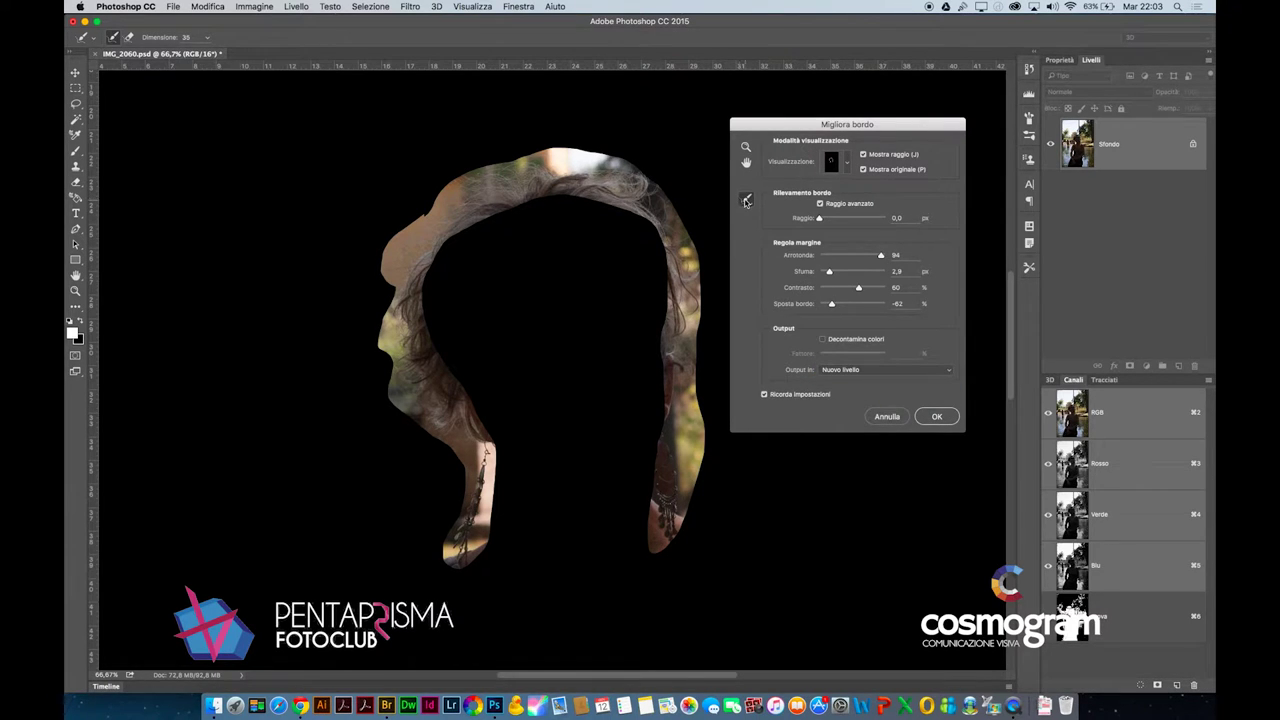
left_click(745, 201)
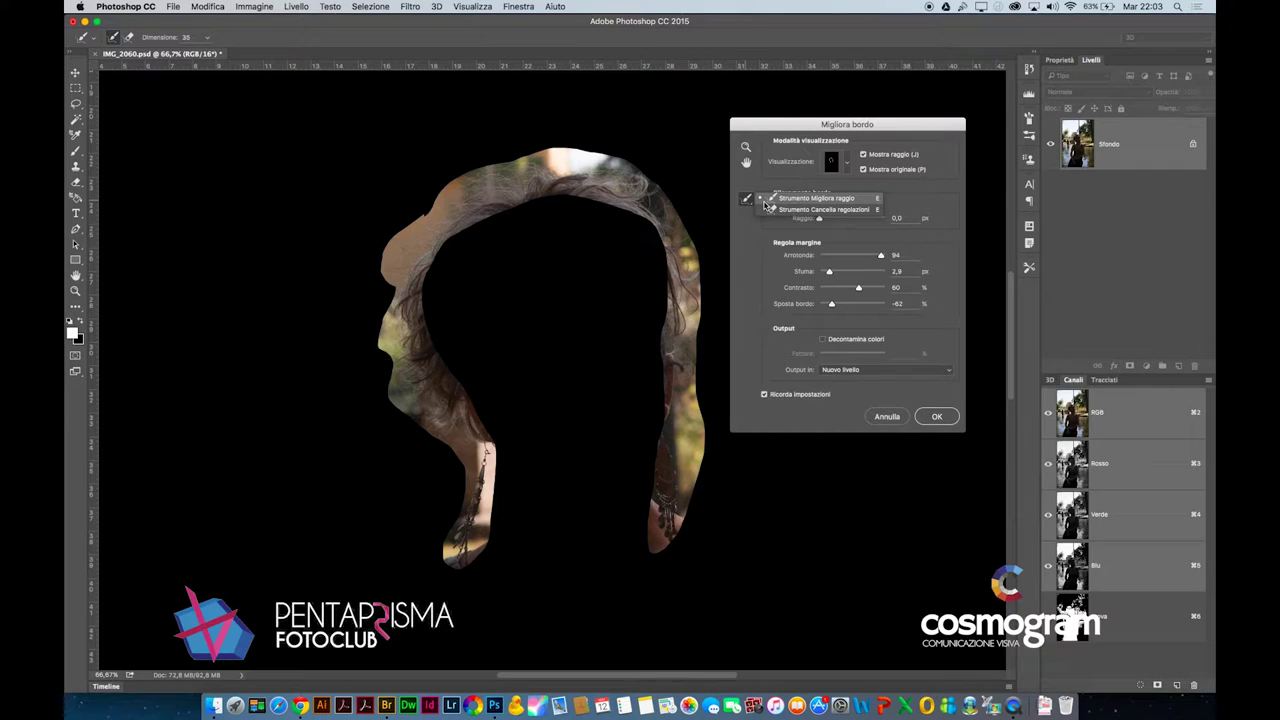
left_click(766, 200)
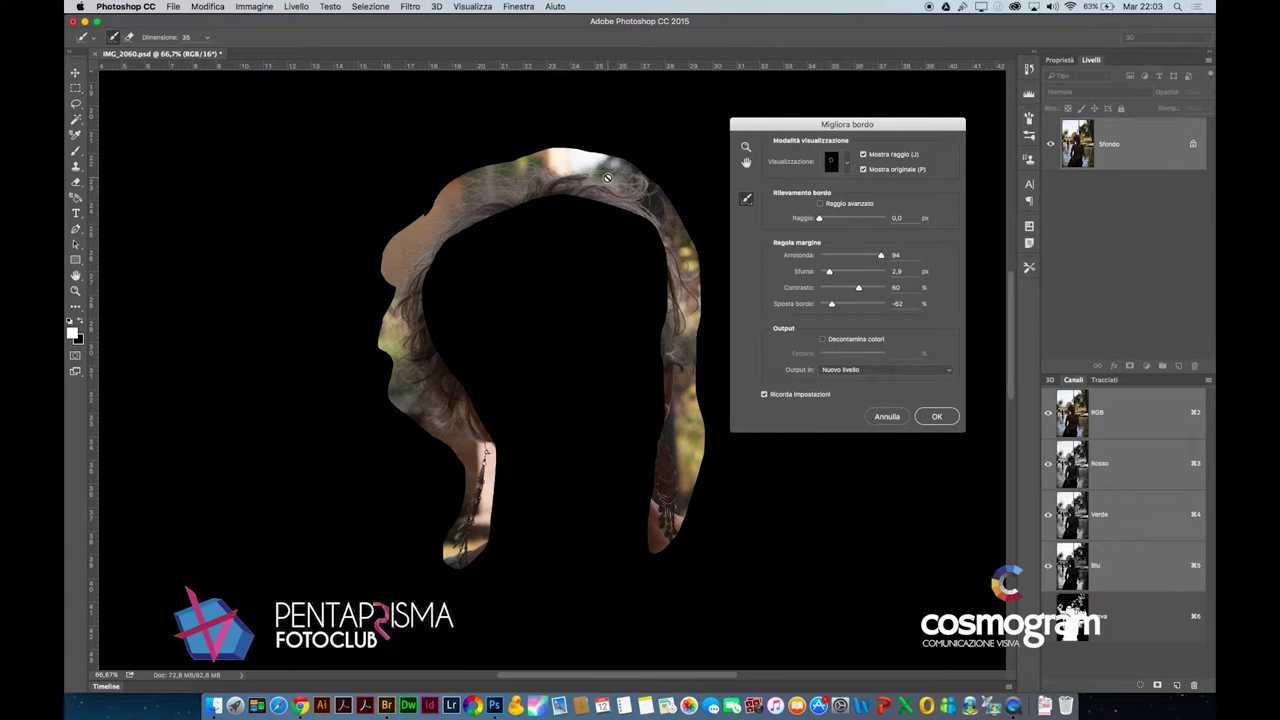
left_click(835, 161)
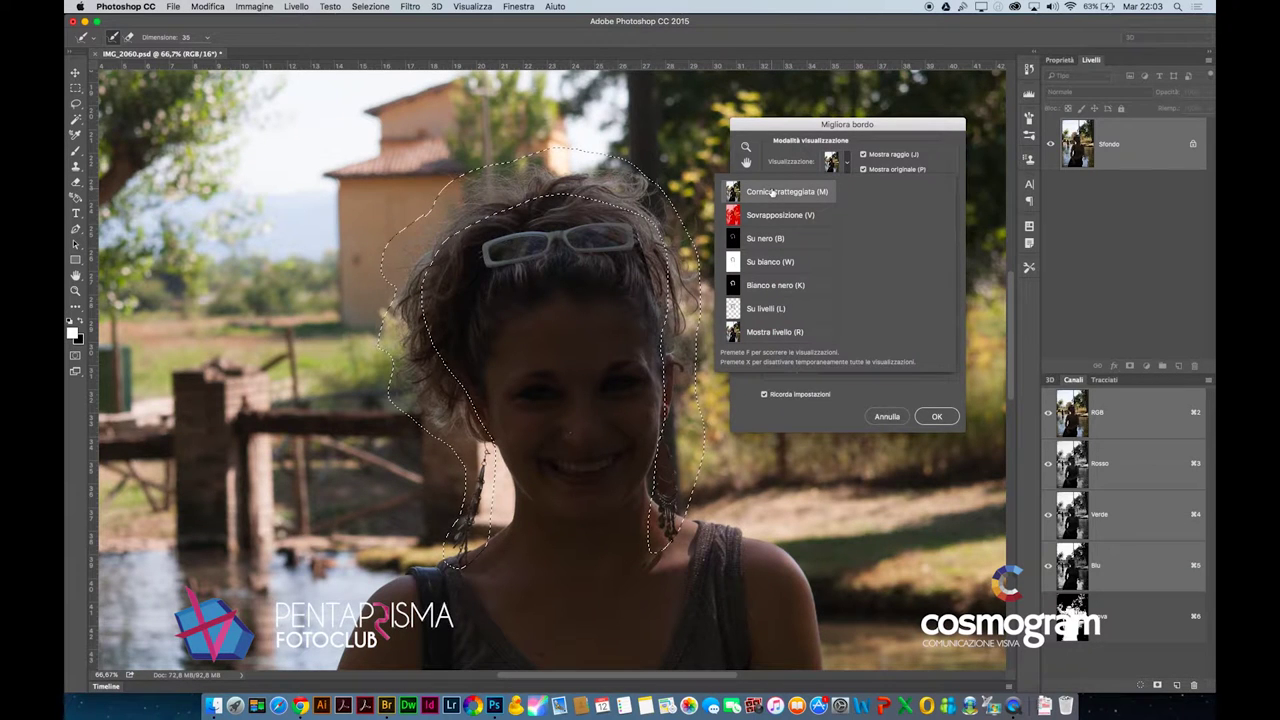
Switch to marching-ants preview, untick Remember Settings, and cancel Refine Edge keeping the hair selection
left_click(920, 155)
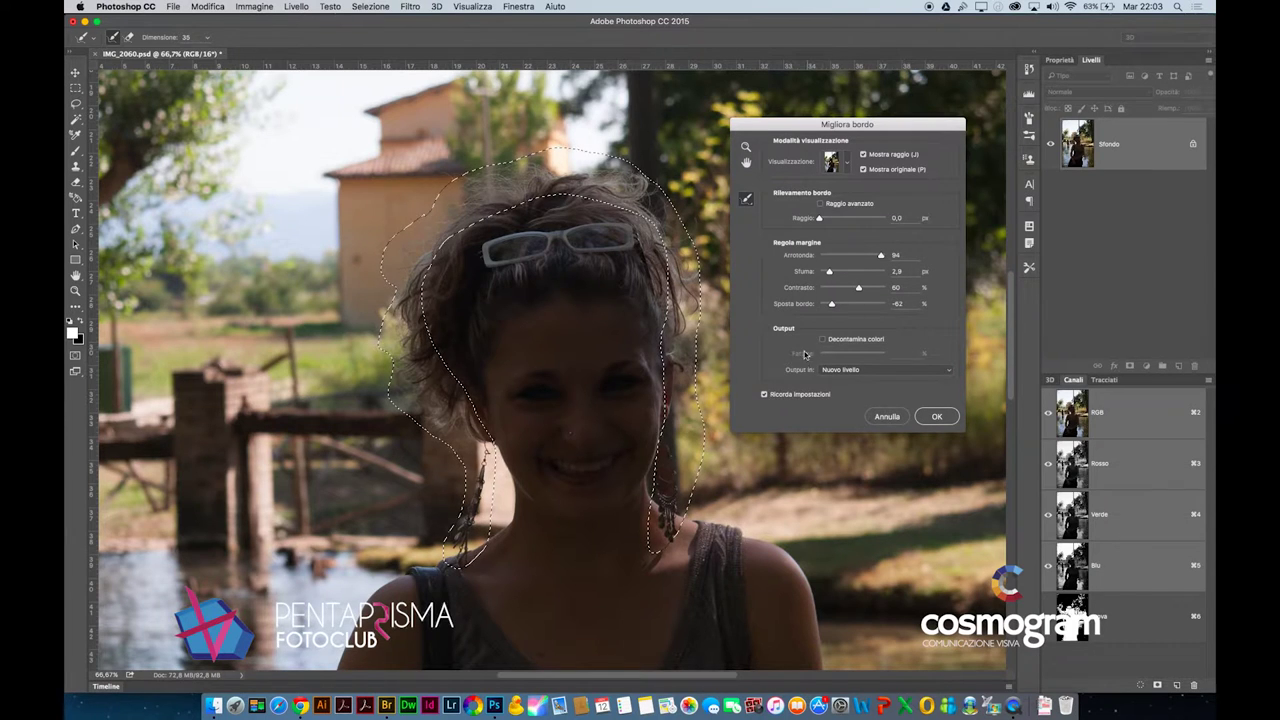
left_click(765, 394)
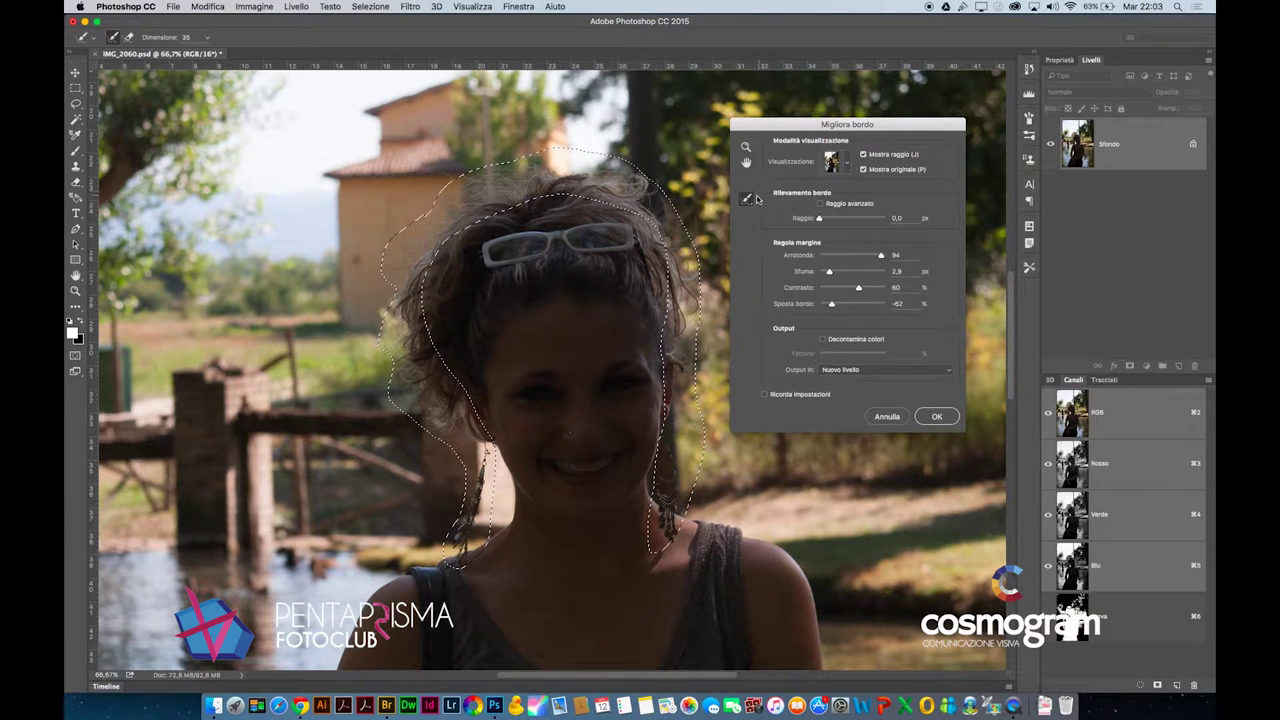
left_click(748, 201)
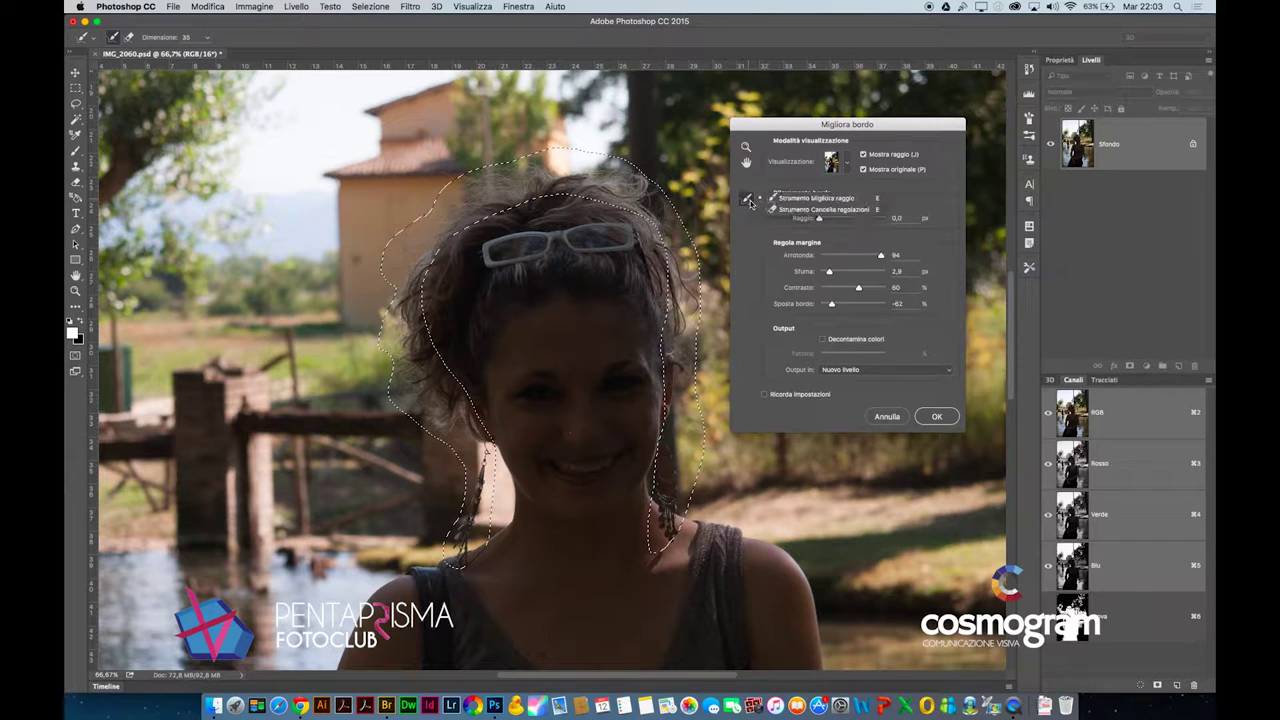
left_click(762, 209)
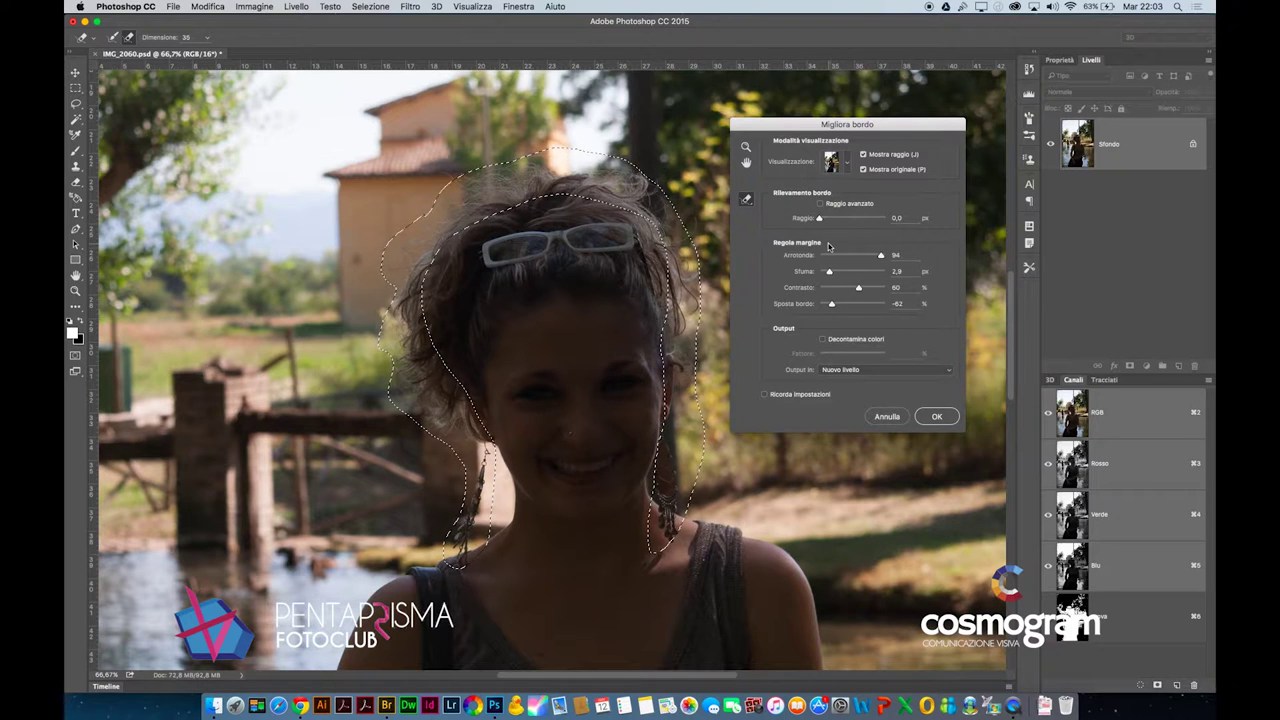
key("Escape")
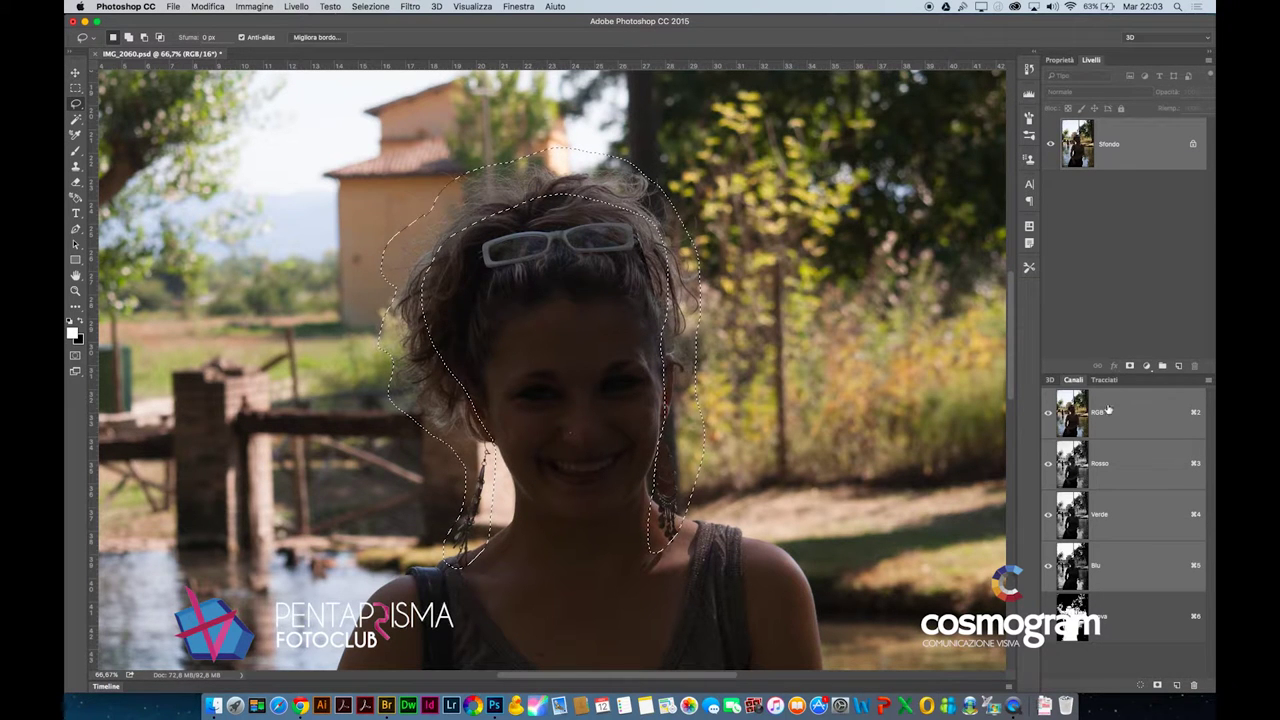
left_click(410, 6)
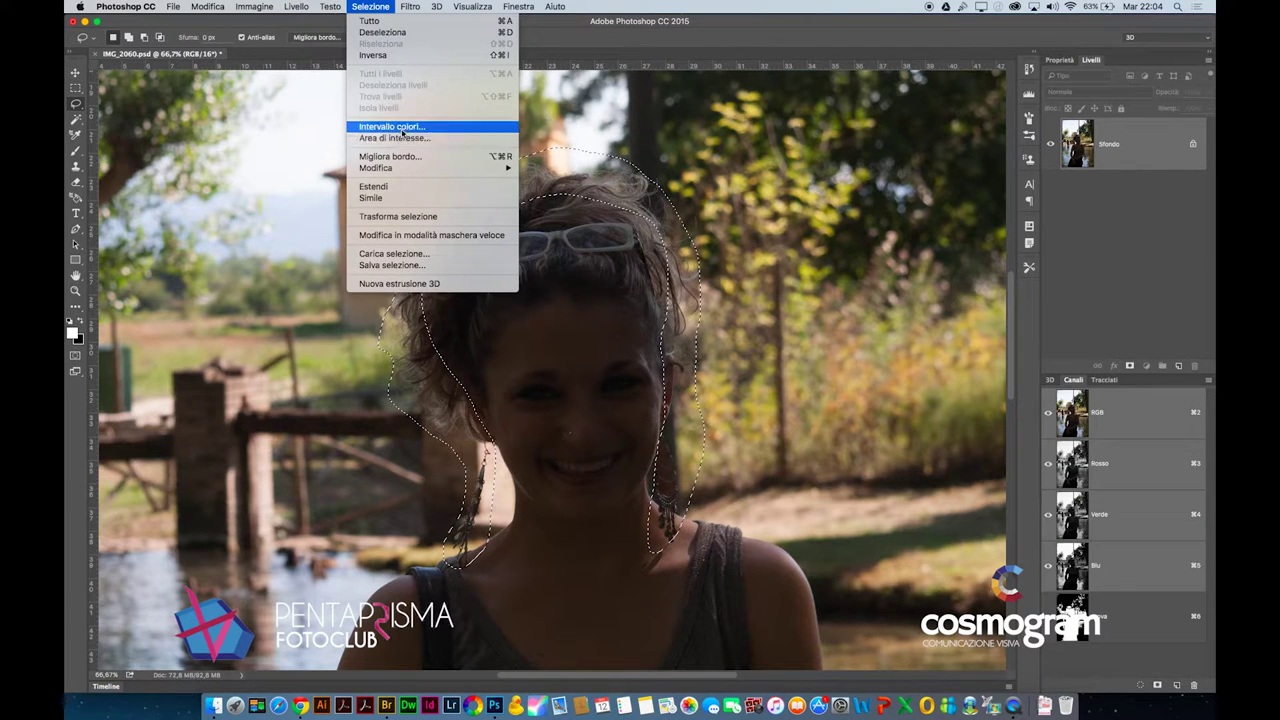
Reopen Refine Edge, brush the top hair edge, and erase refinement along the top-right edge
left_click(398, 157)
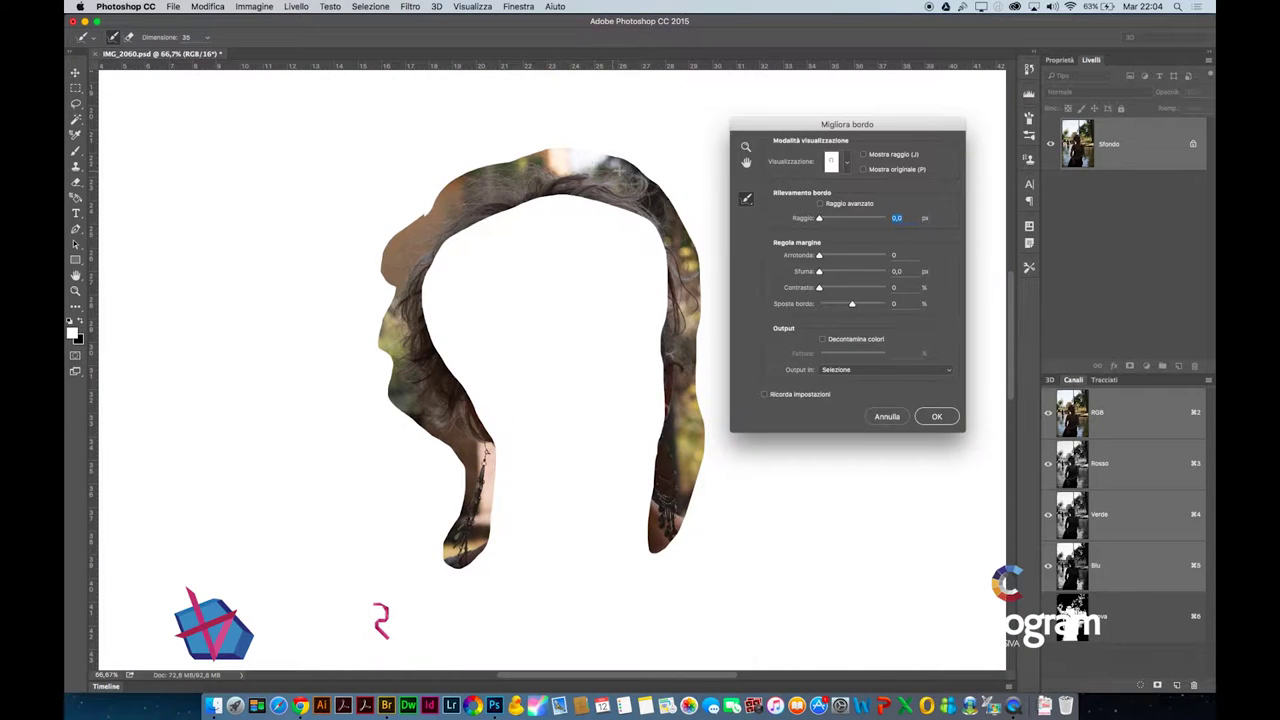
left_click(607, 165)
left_click_drag(607, 165, 579, 162)
left_click_drag(620, 168, 643, 172)
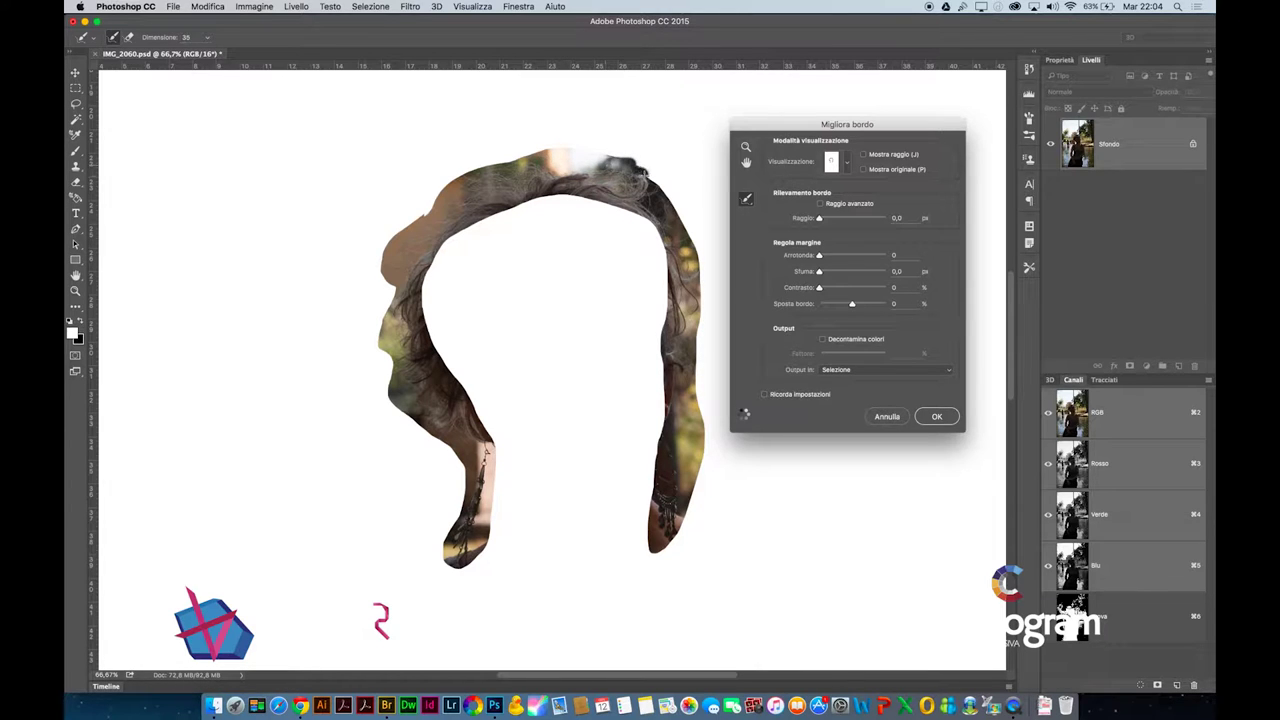
left_click(748, 200)
left_click(810, 212)
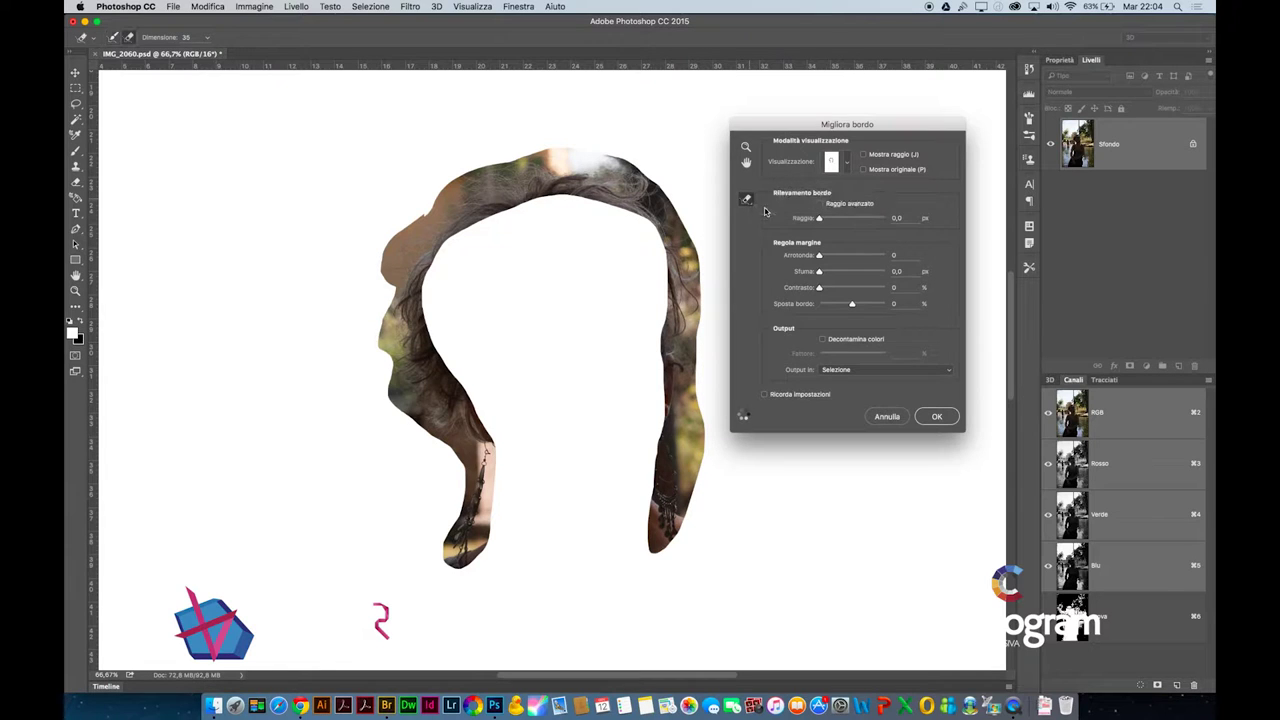
mouse_move(598, 158)
left_mouse_down()
mouse_move(674, 212)
mouse_move(696, 352)
left_mouse_up()
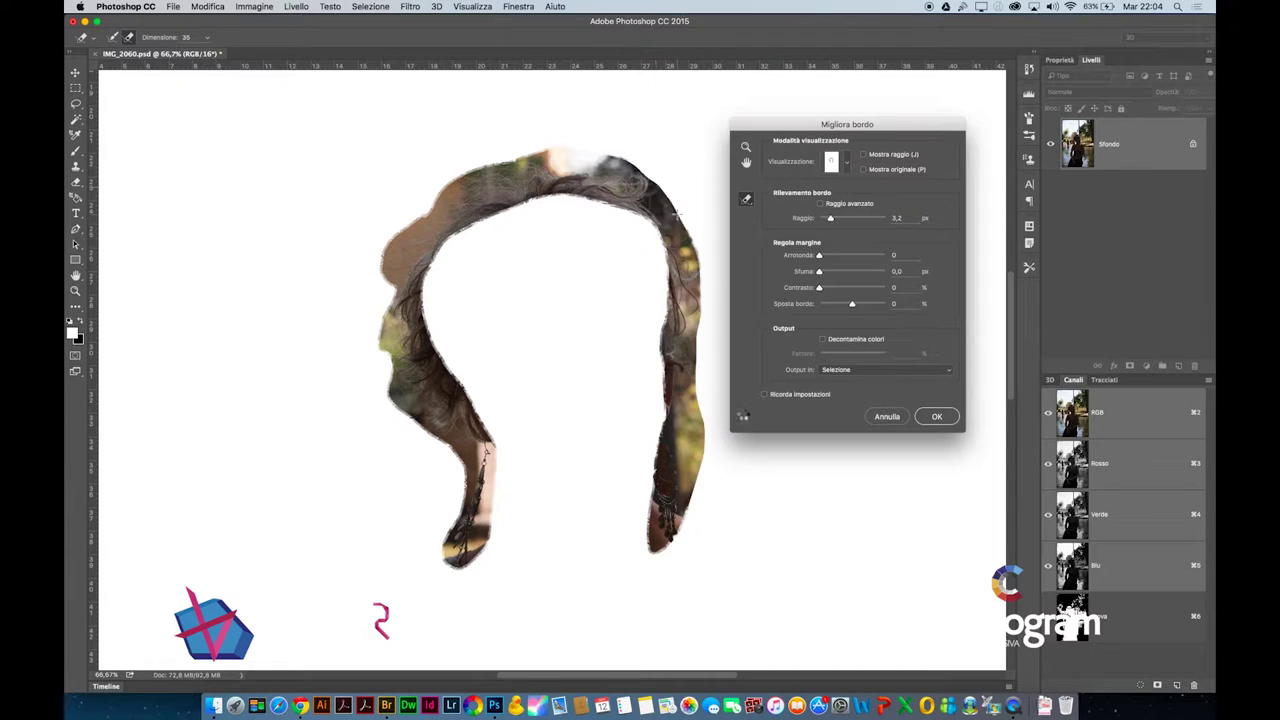
Paint Refine Radius over the hair and glasses, then cancel Refine Edge and deselect
left_click(746, 199)
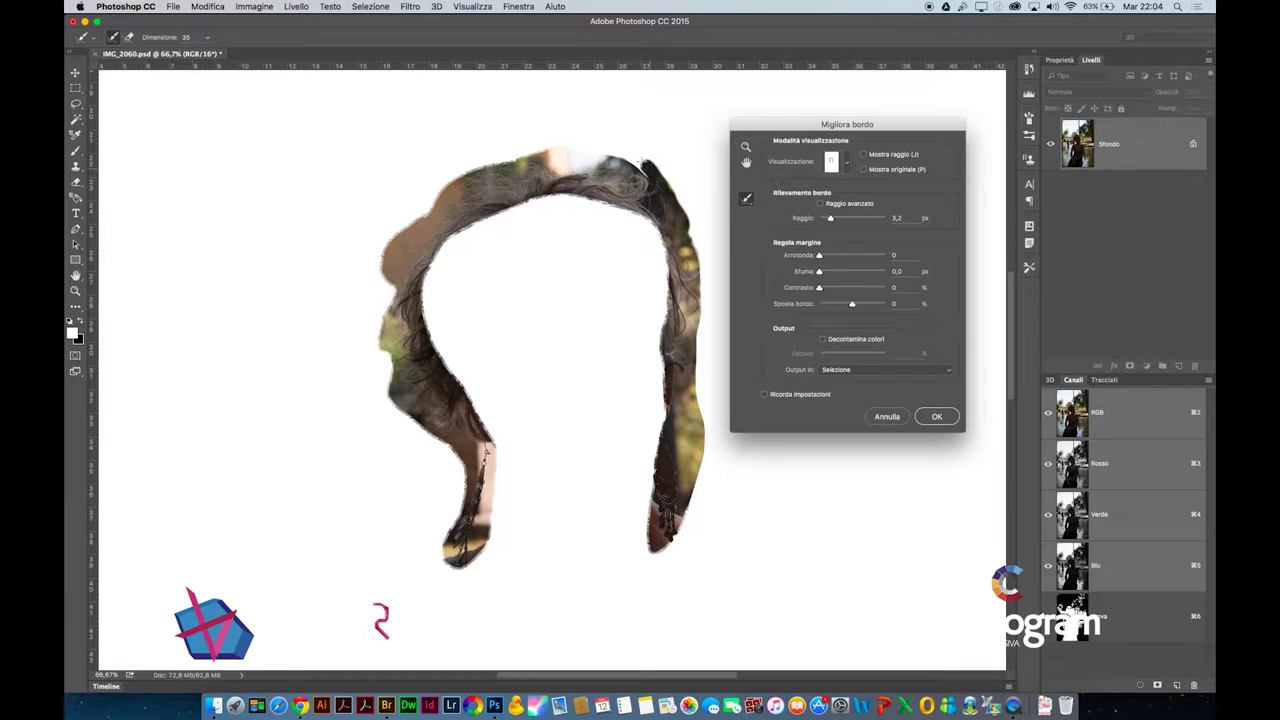
mouse_move(623, 242)
left_mouse_down()
mouse_move(645, 233)
mouse_move(601, 427)
mouse_move(426, 320)
left_mouse_up()
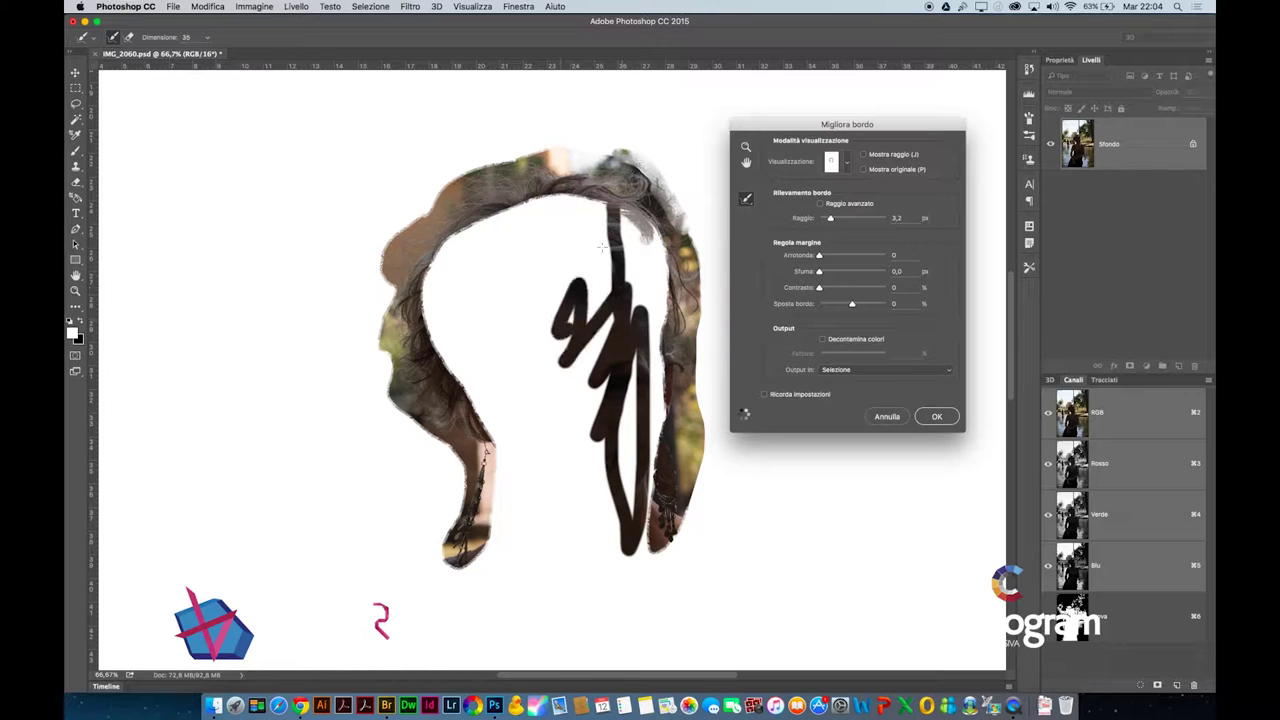
mouse_move(528, 227)
left_mouse_down()
mouse_move(530, 212)
mouse_move(466, 236)
mouse_move(430, 270)
left_mouse_up()
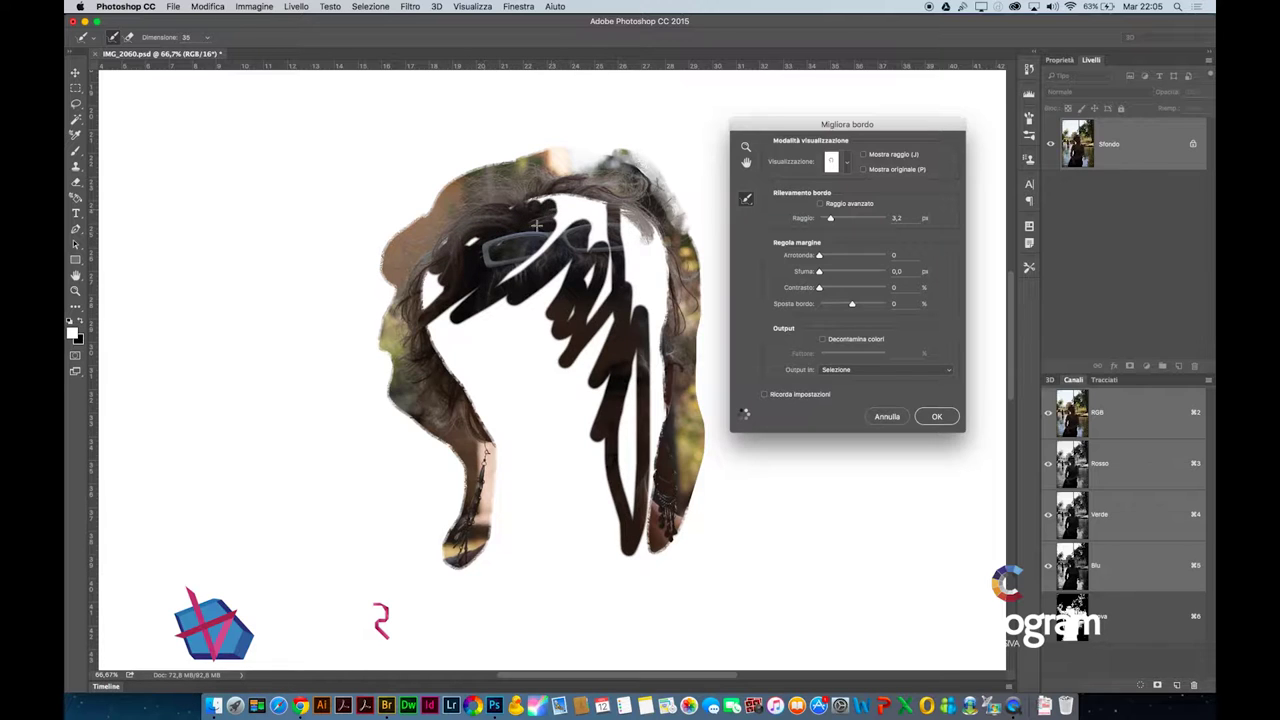
mouse_move(556, 225)
left_mouse_down()
mouse_move(578, 220)
mouse_move(637, 293)
left_mouse_up()
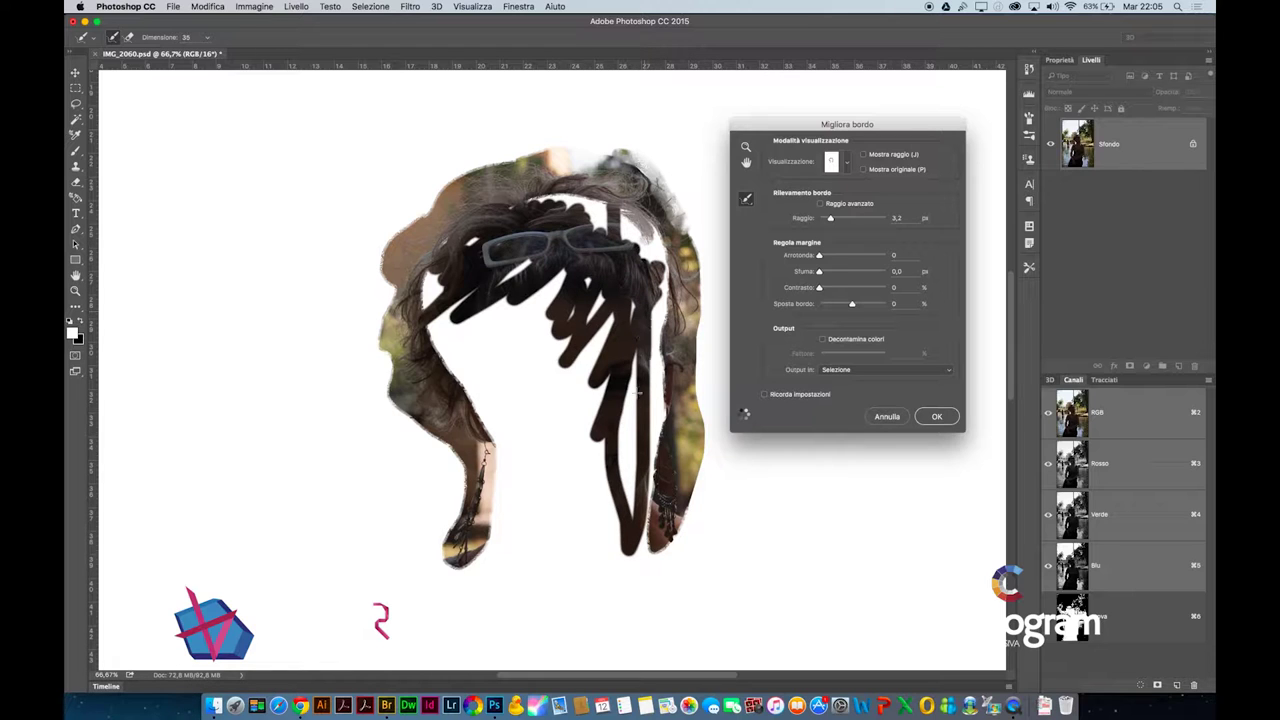
left_click_drag(636, 392, 630, 423)
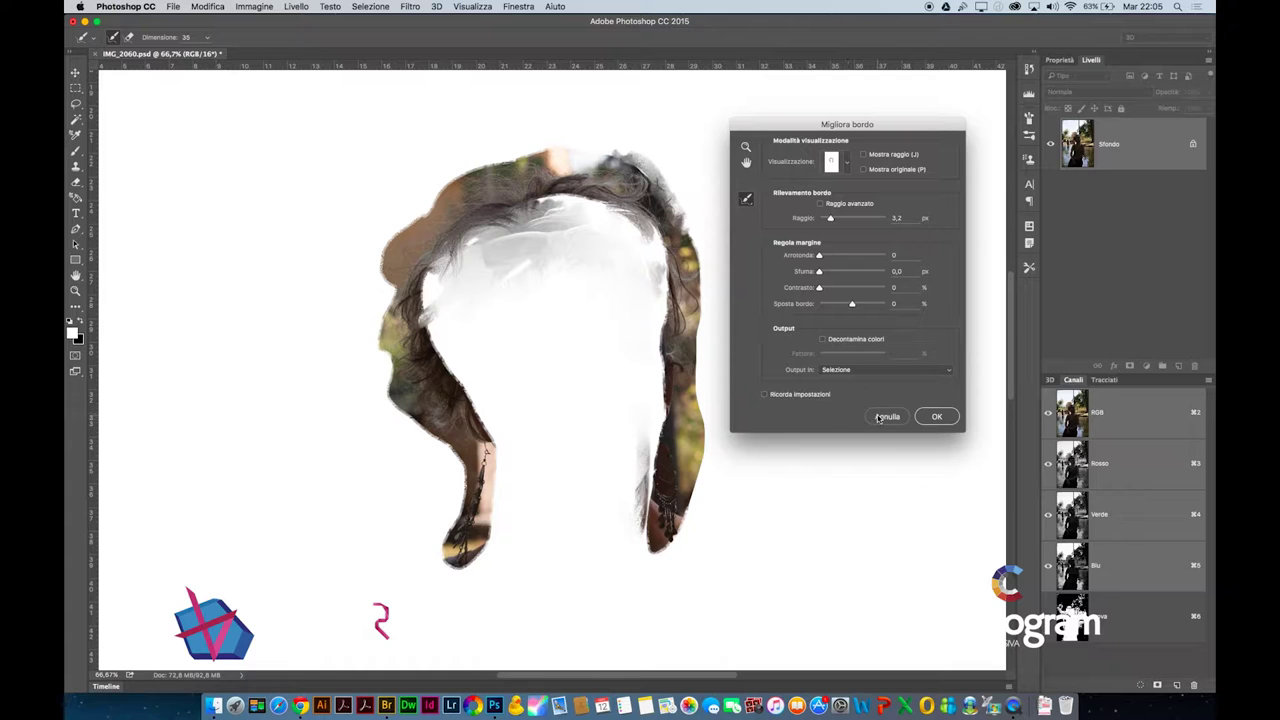
left_click(884, 416)
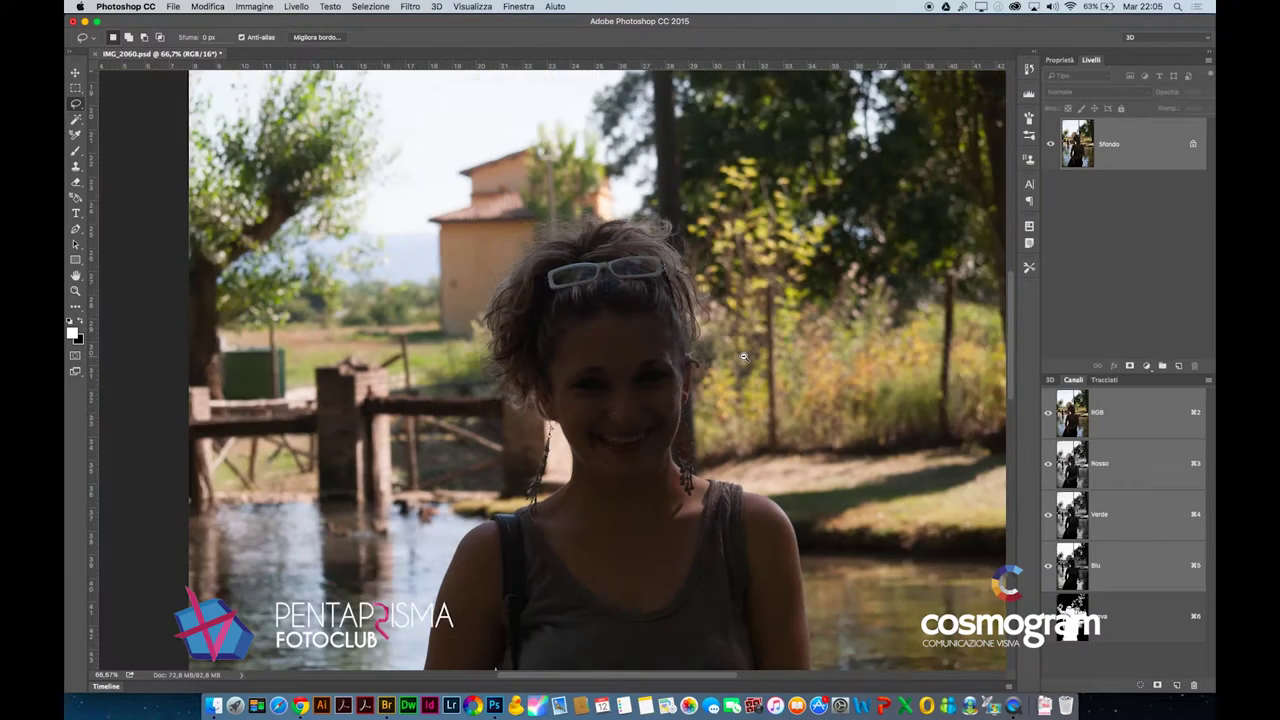
key("super+minus")
key("super+minus")
key("super+minus")
key("super+d")
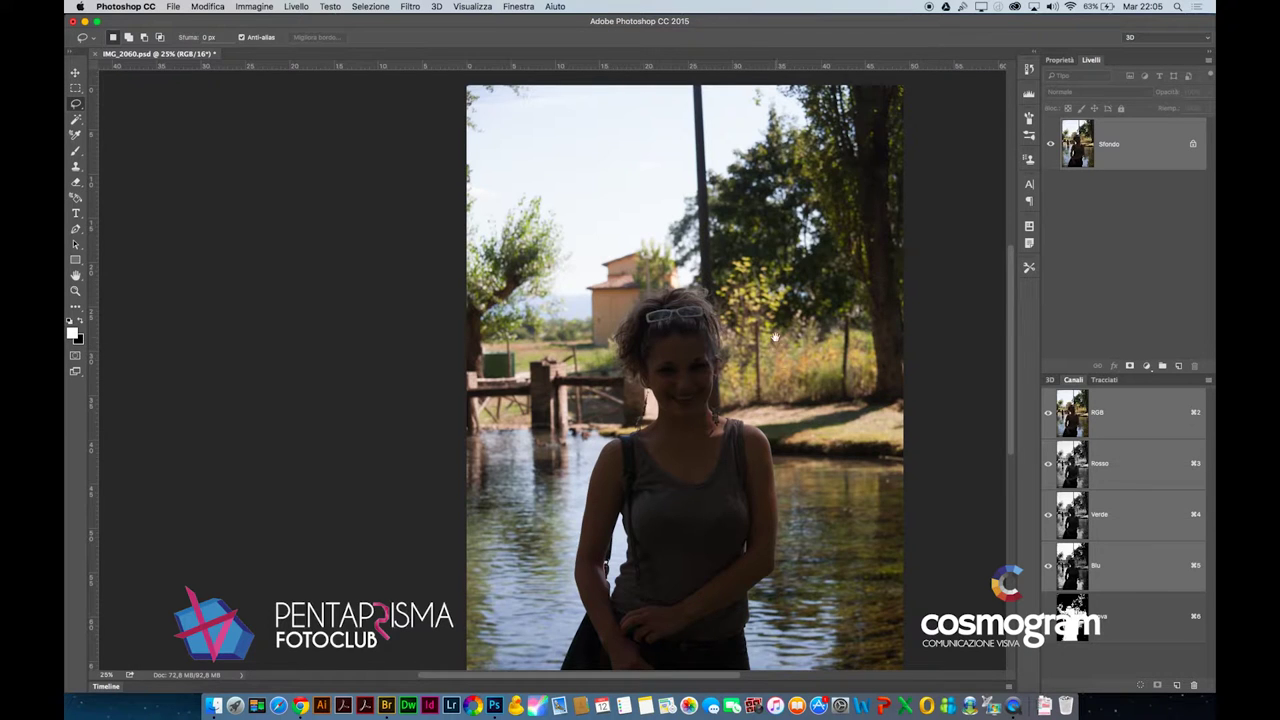
Delete the old alpha channel, duplicate Rosso into Rosso copia, and select all
left_click_drag(775, 337, 676, 264)
left_click_drag(1072, 612, 1193, 685)
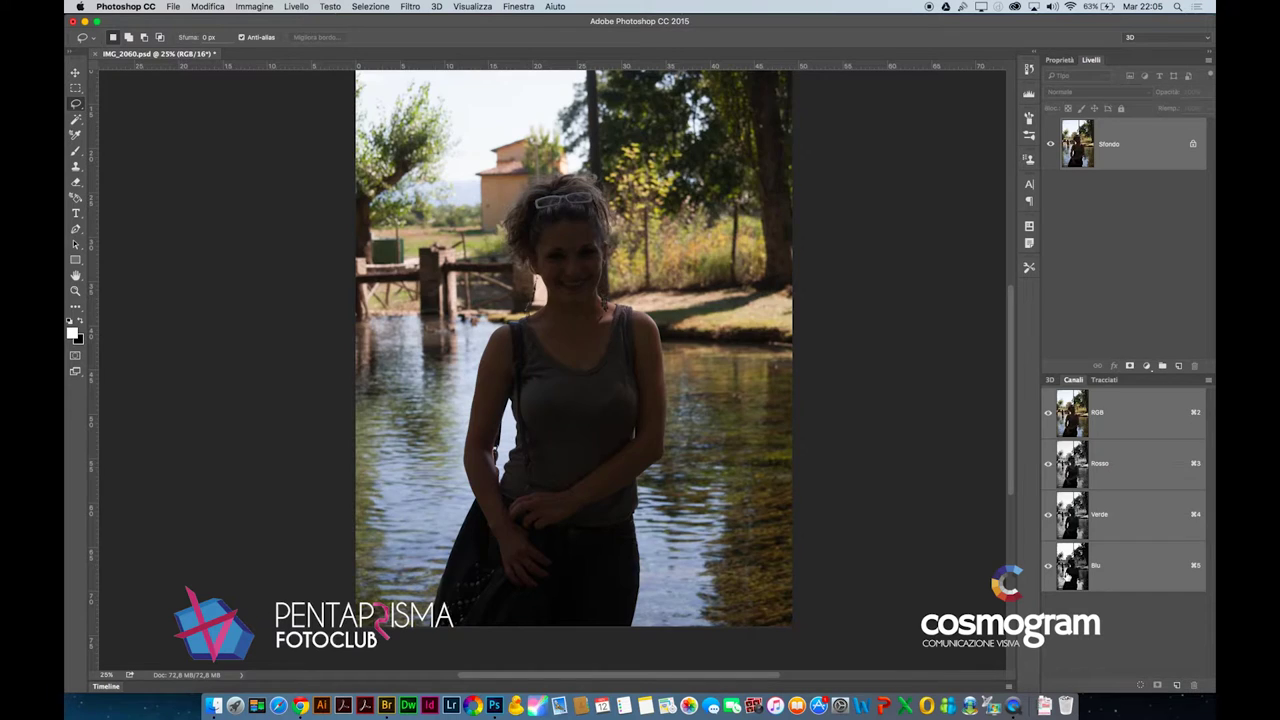
left_click(1070, 565)
key("super+4")
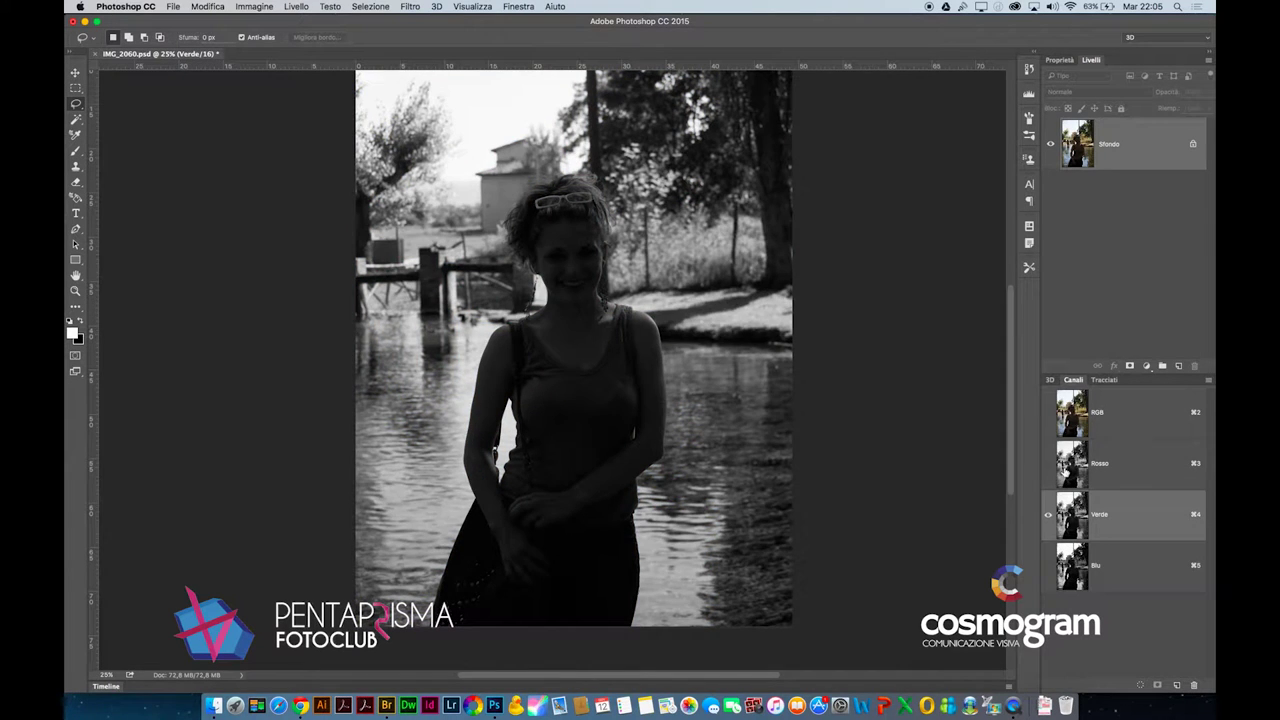
key("super+3")
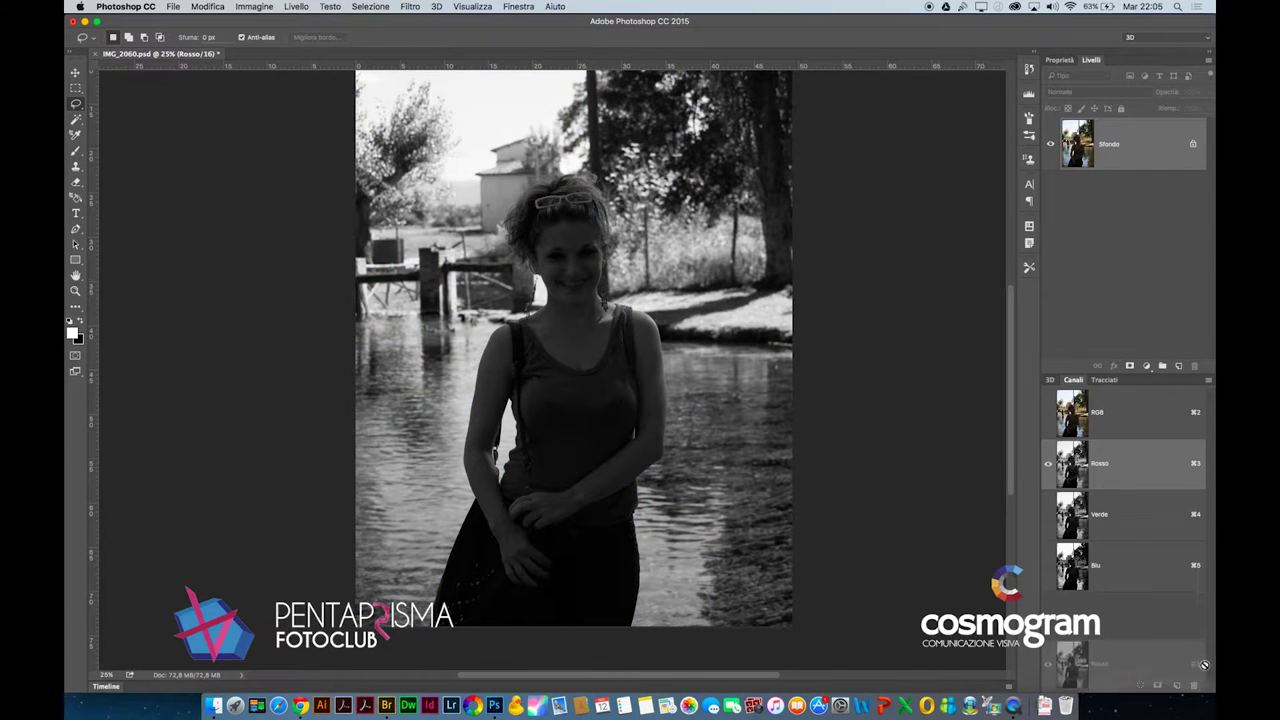
left_click_drag(1079, 475, 1177, 687)
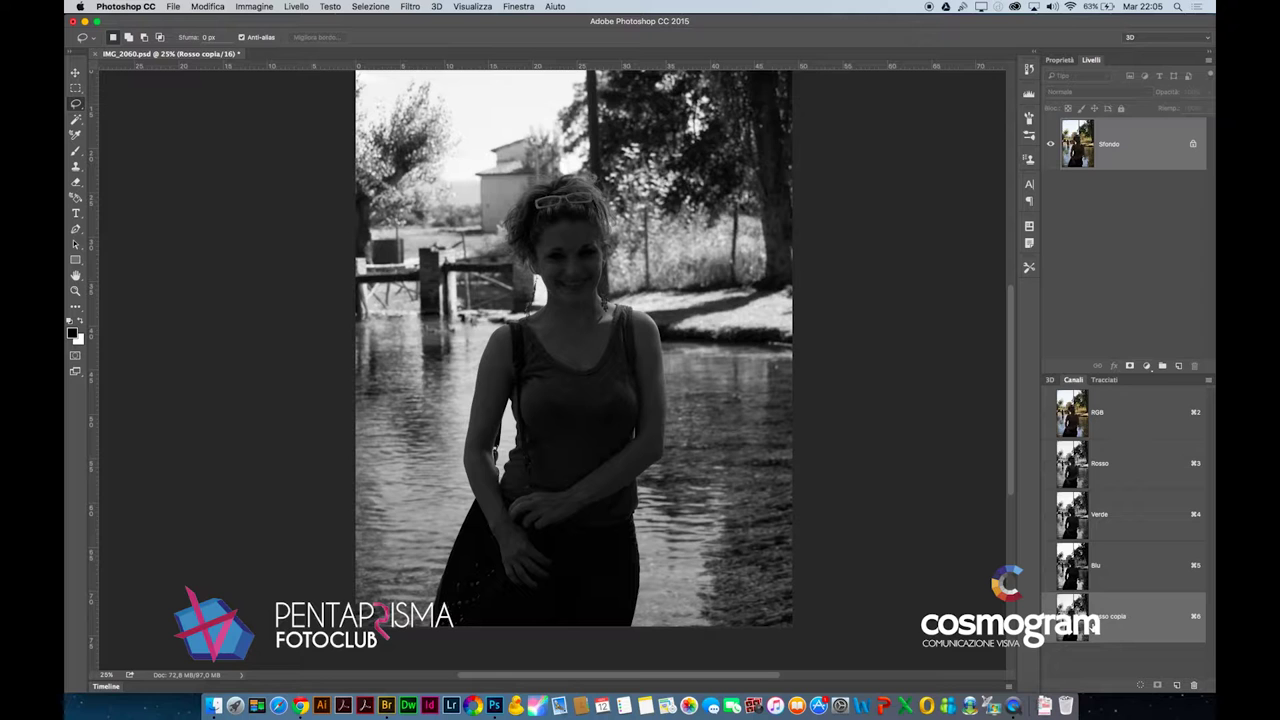
key("ctrl+a")
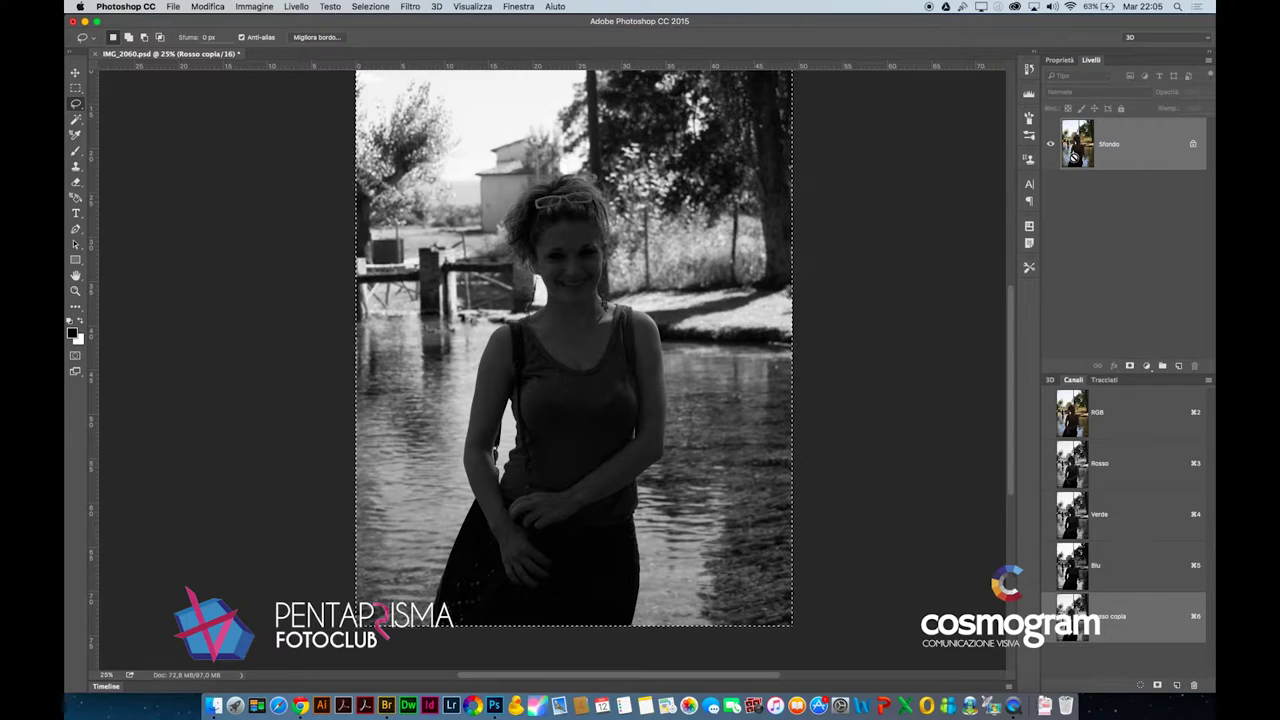
Paste Rosso copia as a layer, try Curves, then delete that first Livello 1
left_click_drag(1078, 610, 1075, 343)
left_click(1072, 410)
key("super+v")
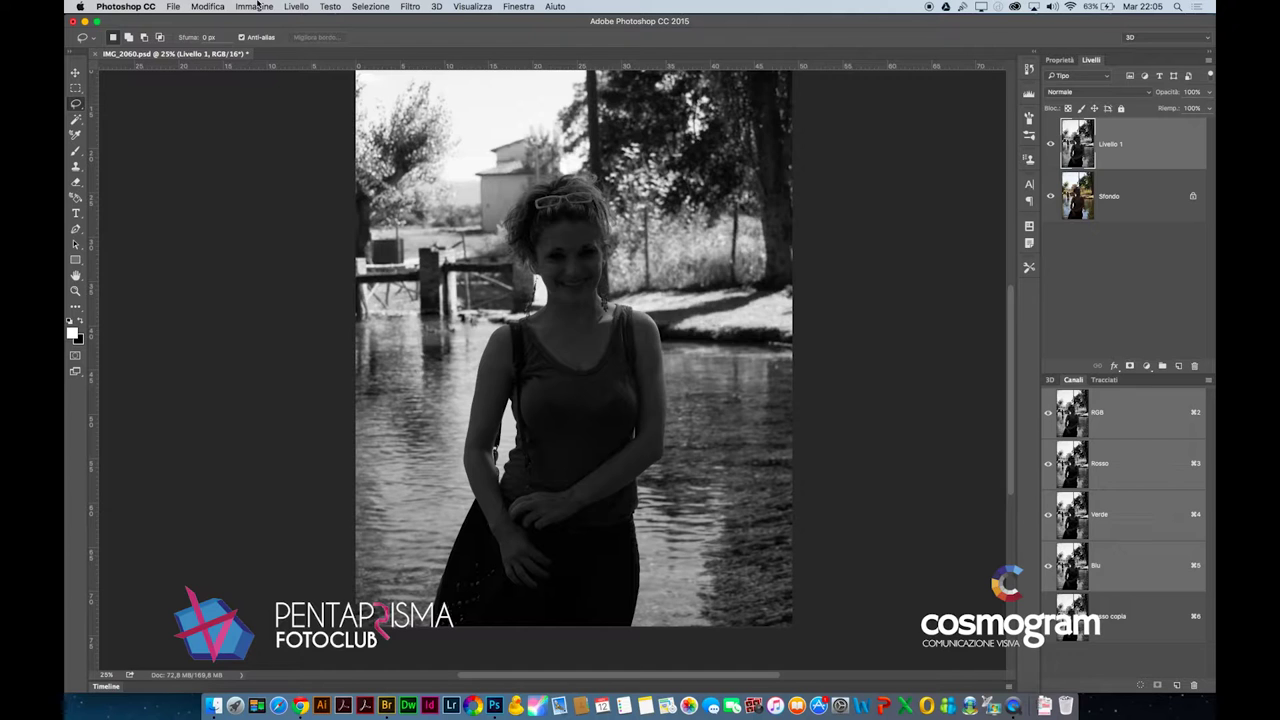
key("super+m")
left_click_drag(693, 128, 850, 122)
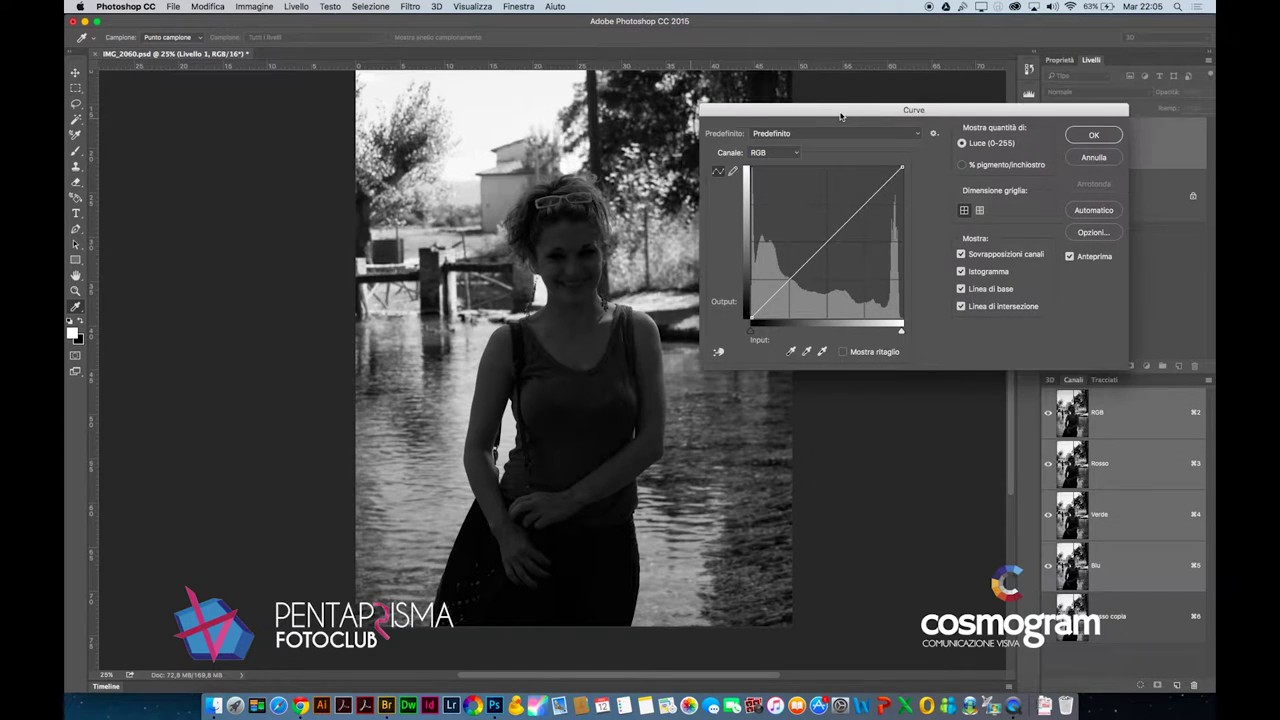
key("Escape")
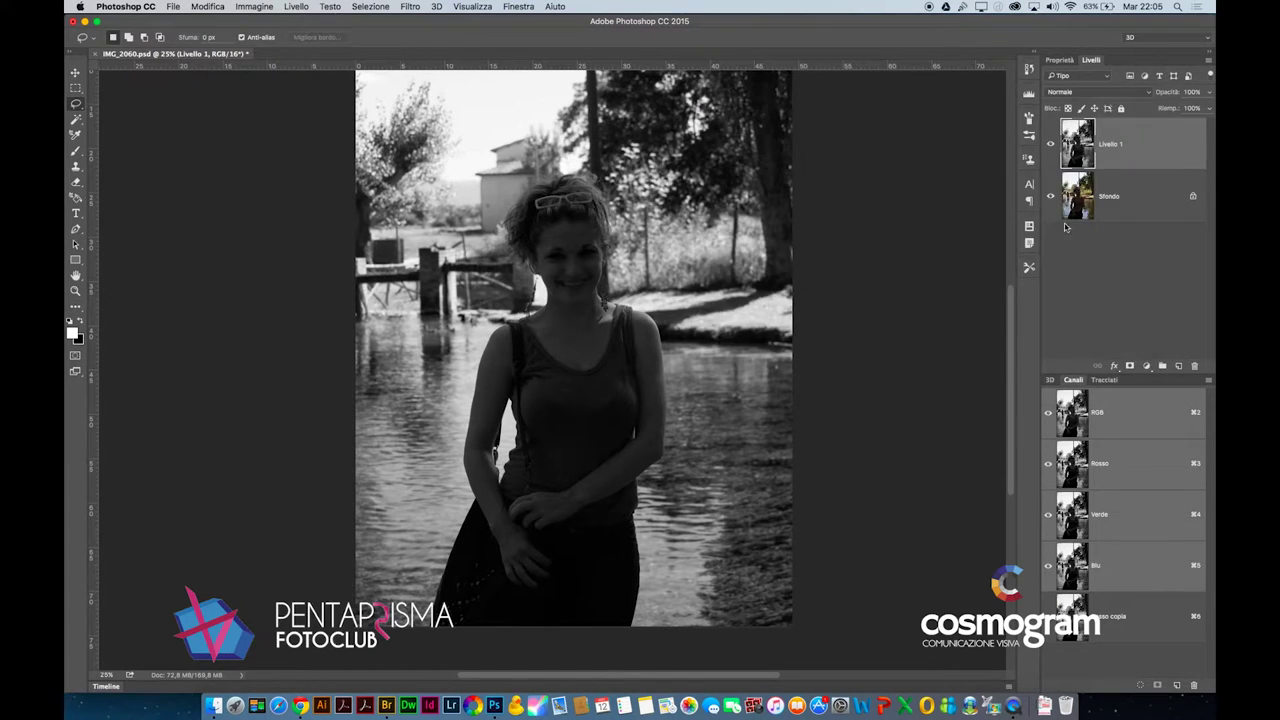
left_click(1049, 149)
mouse_move(1200, 153)
left_mouse_down()
mouse_move(1210, 355)
mouse_move(1193, 366)
left_mouse_up()
Copy the whole Rosso copia channel and paste it into the RGB composite as Livello 1
left_click(1115, 616)
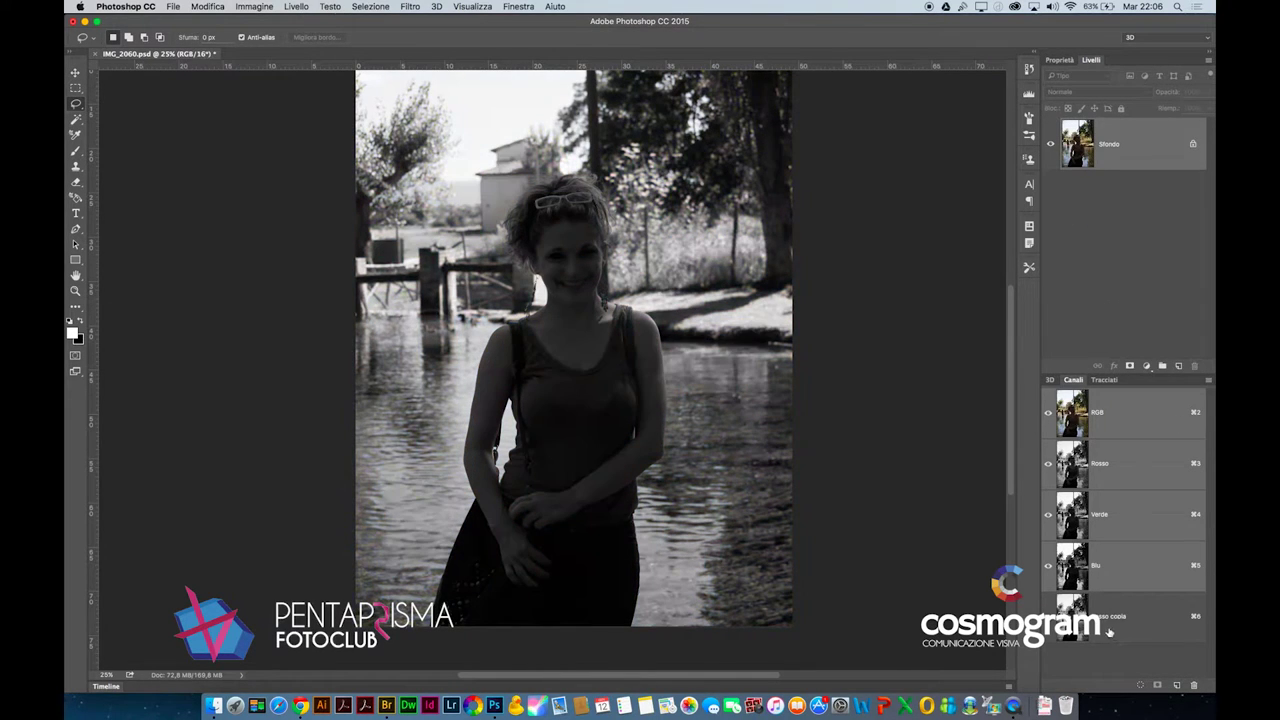
left_click(385, 6)
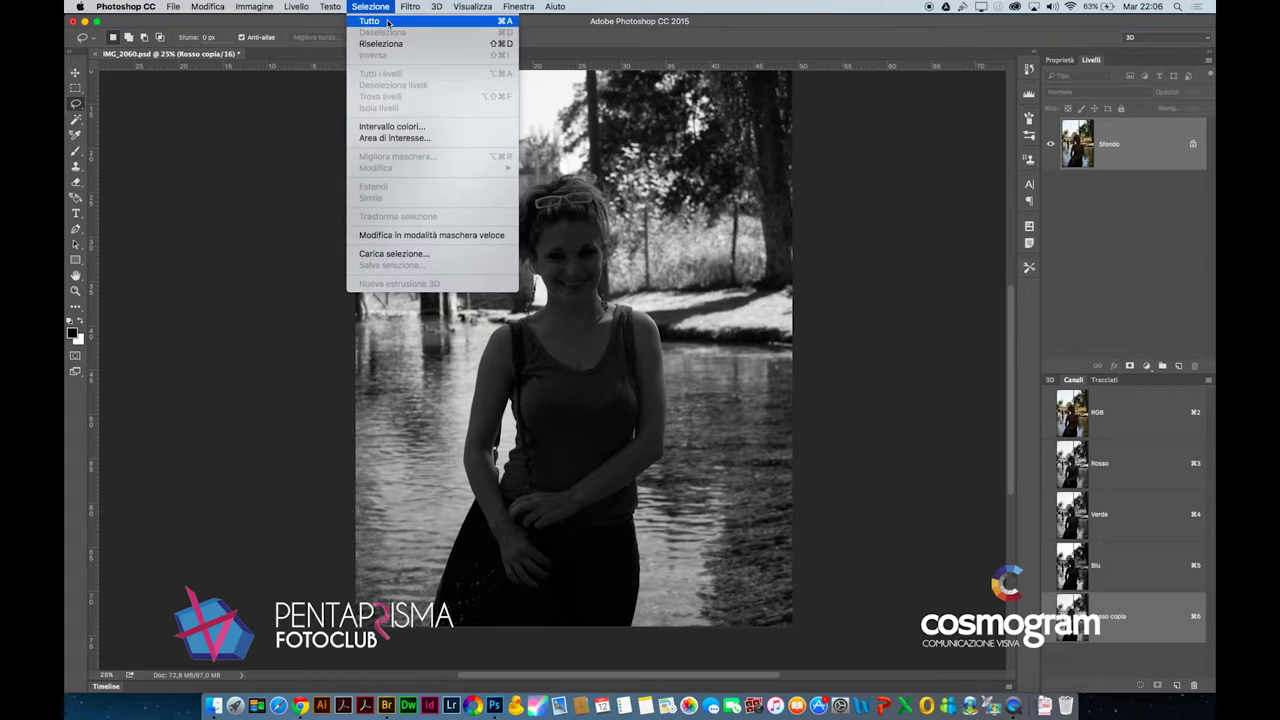
left_click(375, 15)
left_click(207, 6)
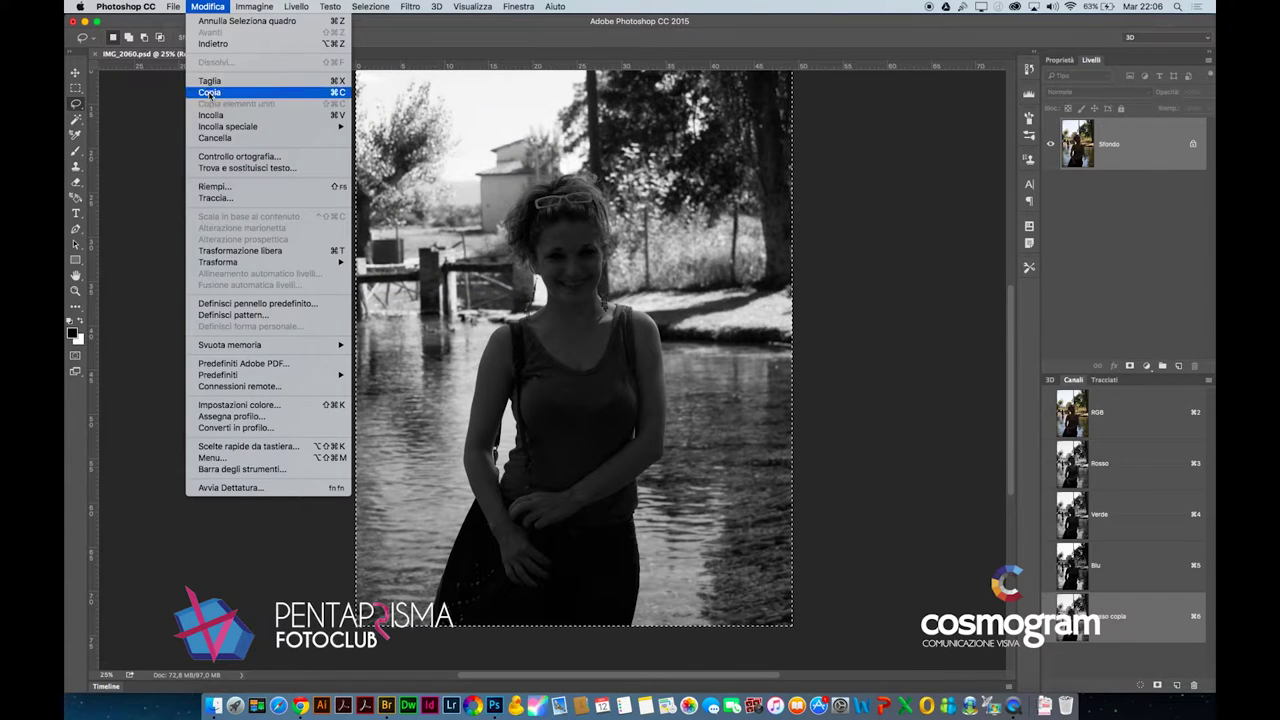
left_click(212, 92)
left_click(1105, 410)
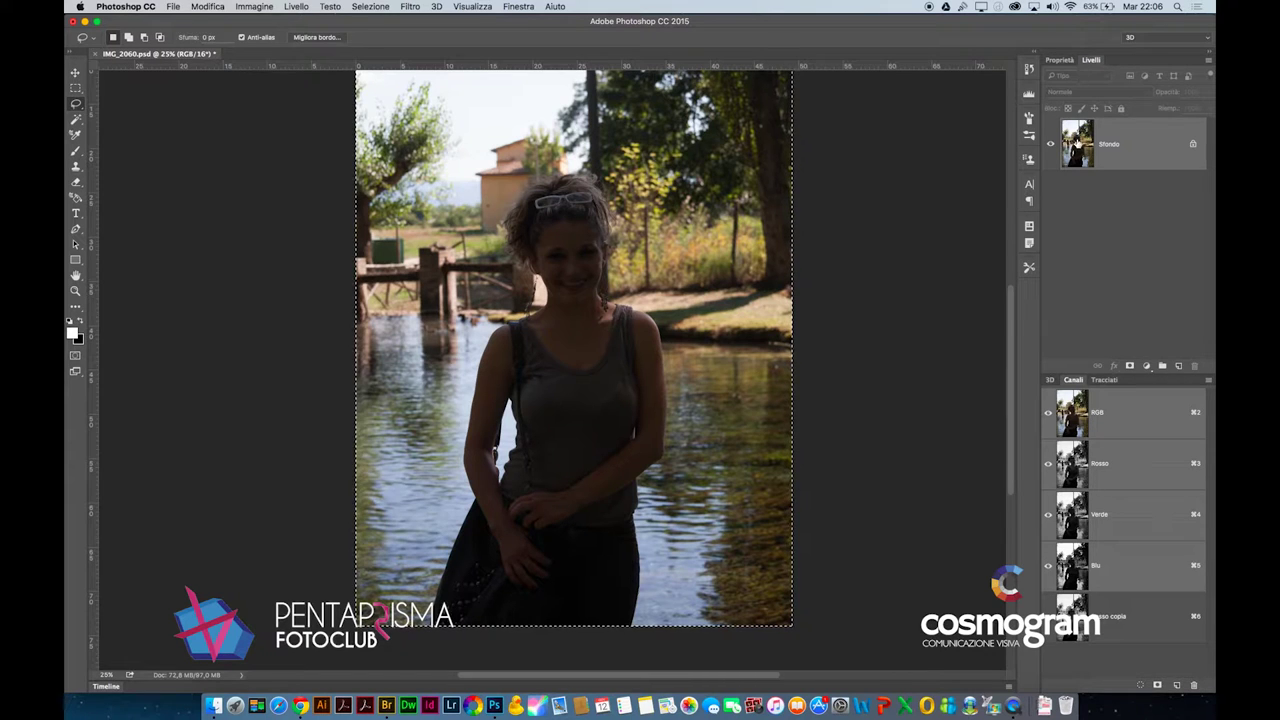
left_click(207, 6)
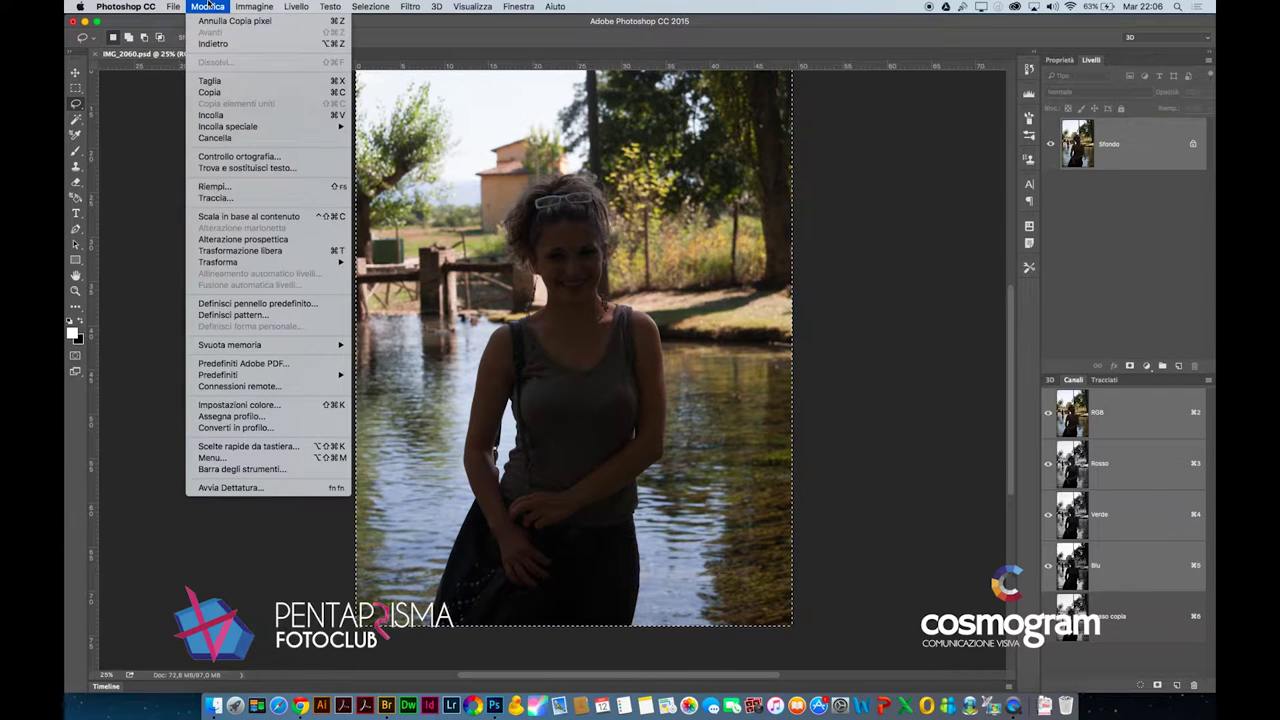
left_click(220, 114)
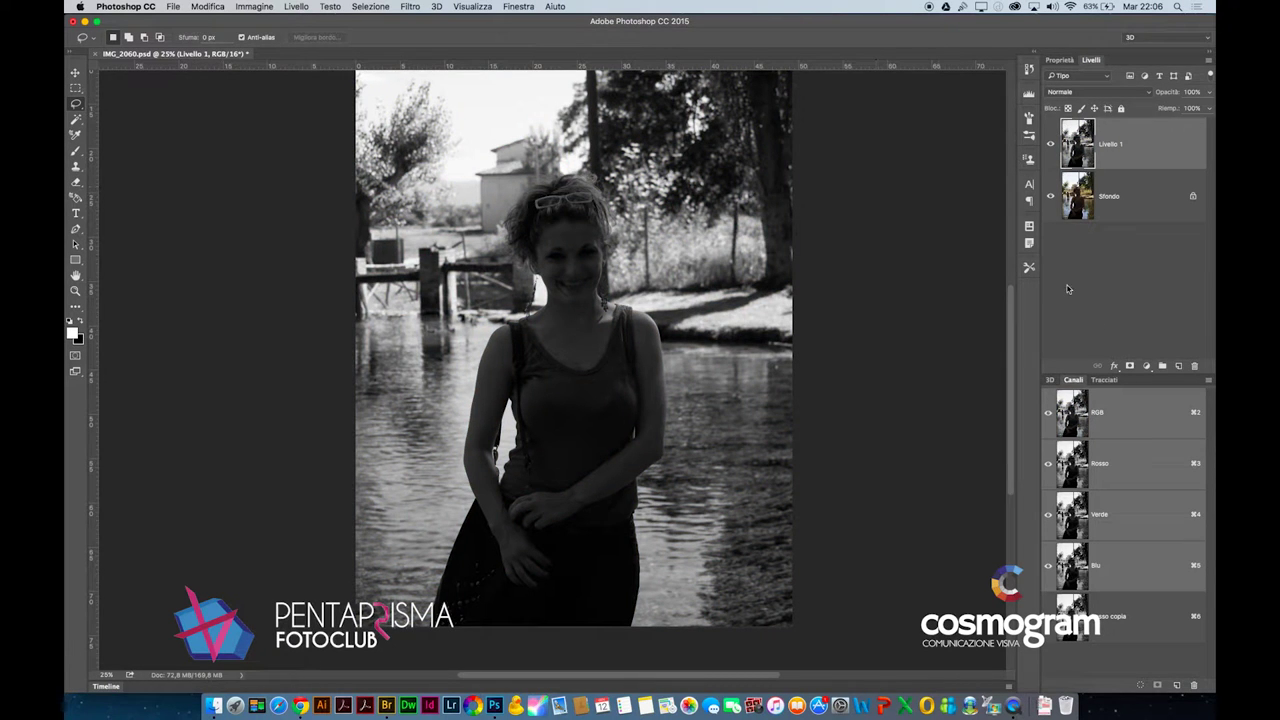
Add a Curve 1 adjustment layer with a steep high-contrast RGB curve, then select Livello 1
left_click(1147, 367)
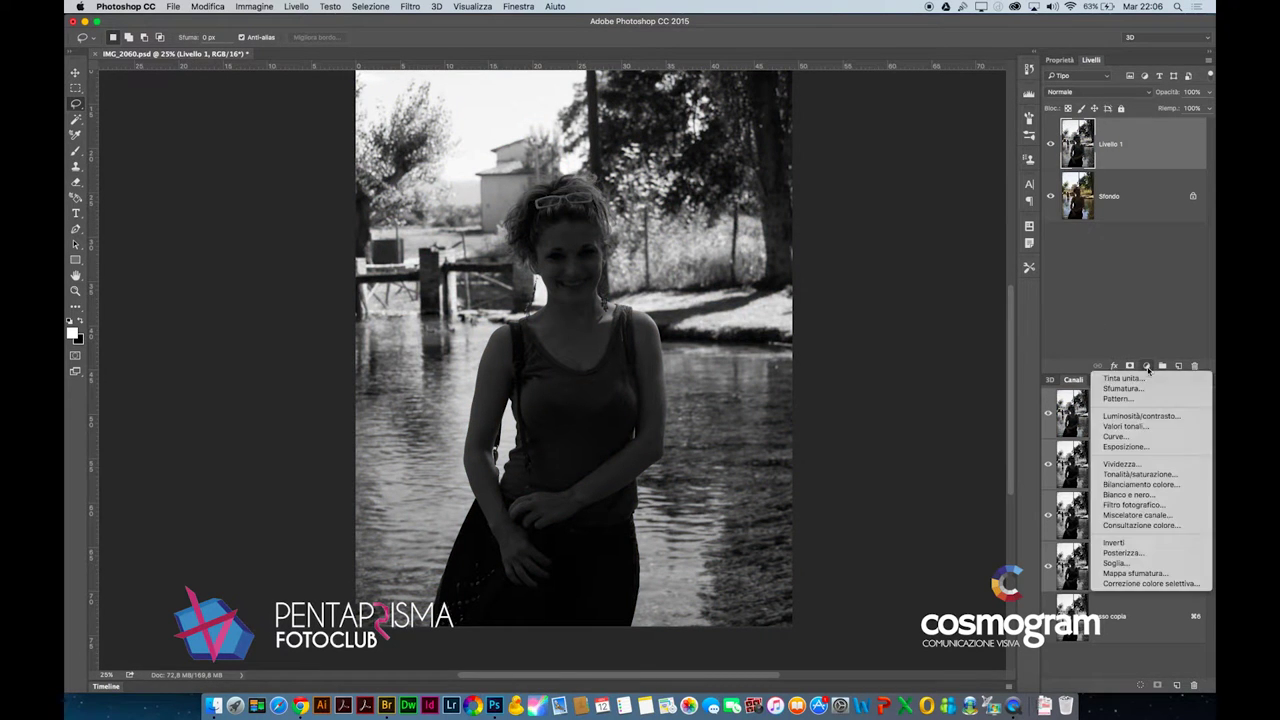
left_click(1149, 440)
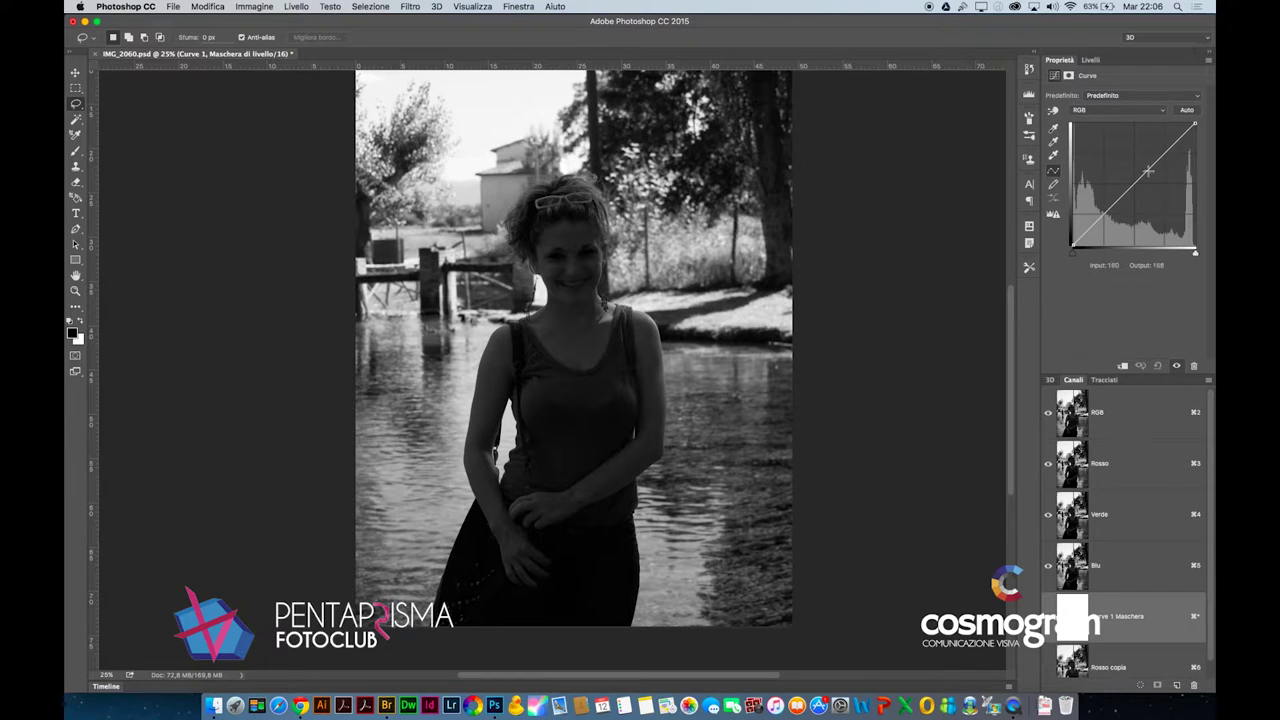
mouse_move(1132, 172)
left_mouse_down()
mouse_move(1114, 151)
mouse_move(1098, 209)
left_mouse_up()
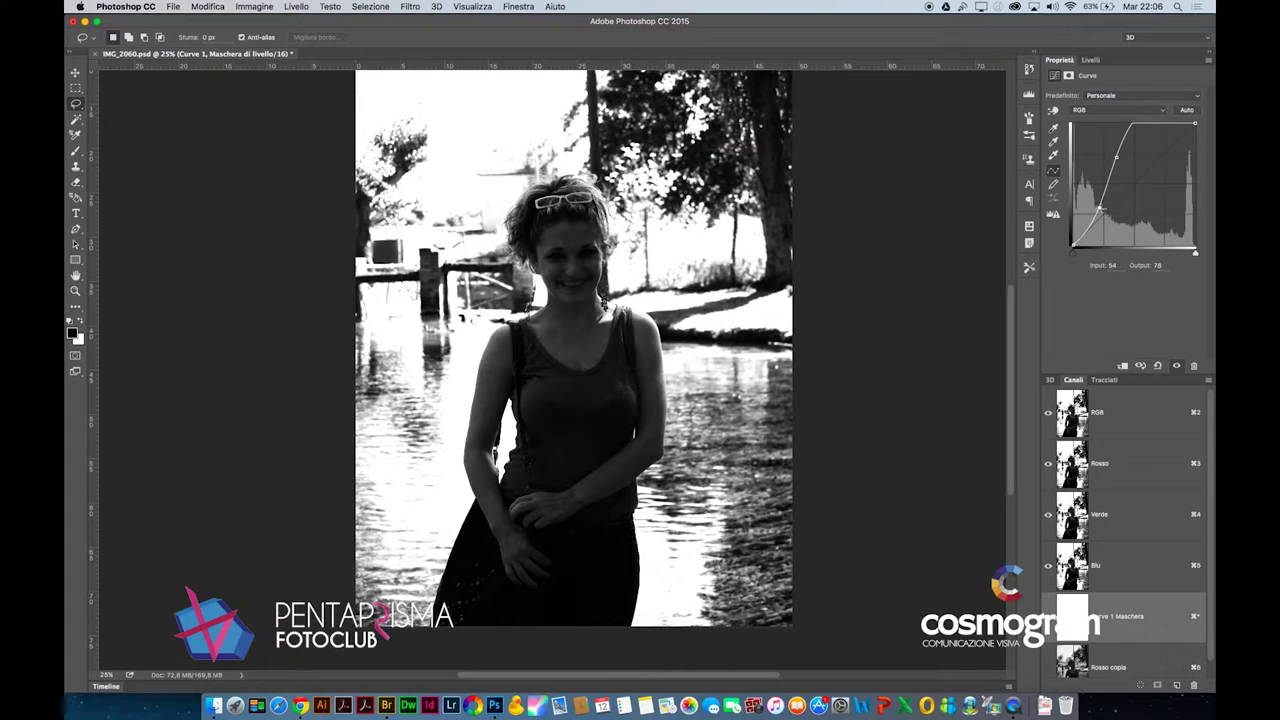
left_click_drag(1098, 209, 1101, 212)
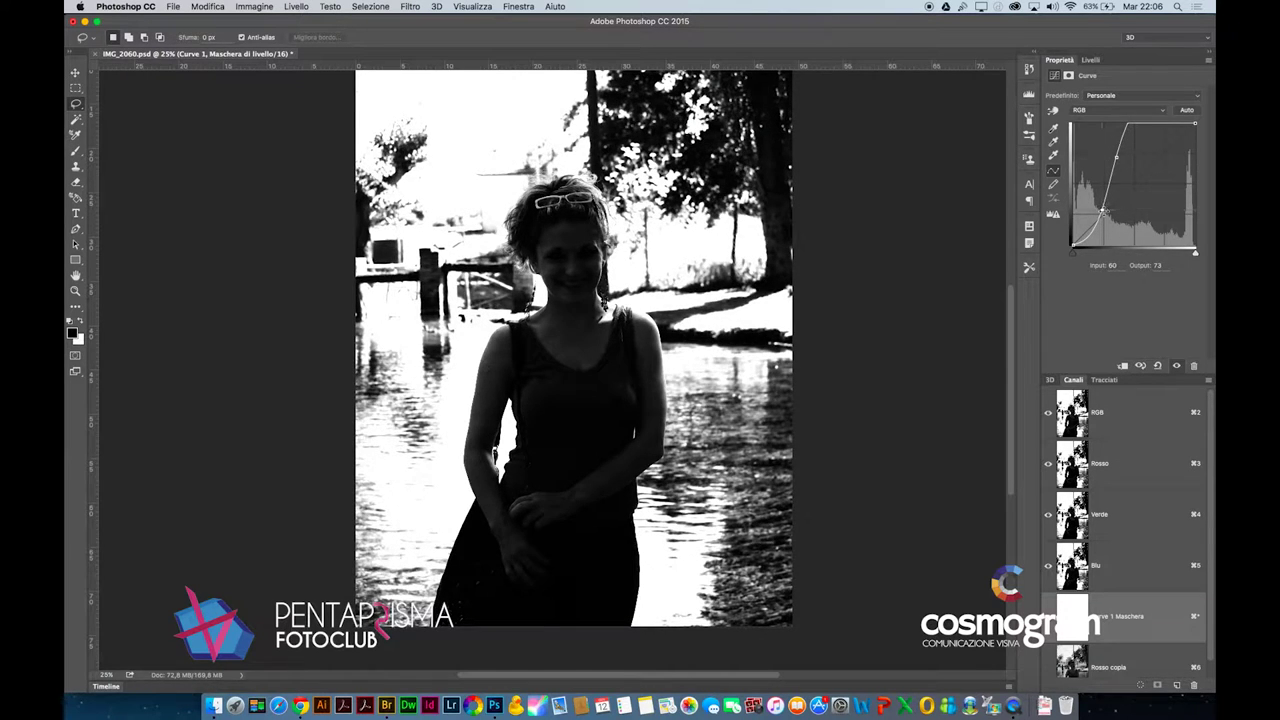
left_click(1092, 60)
left_click(1093, 198)
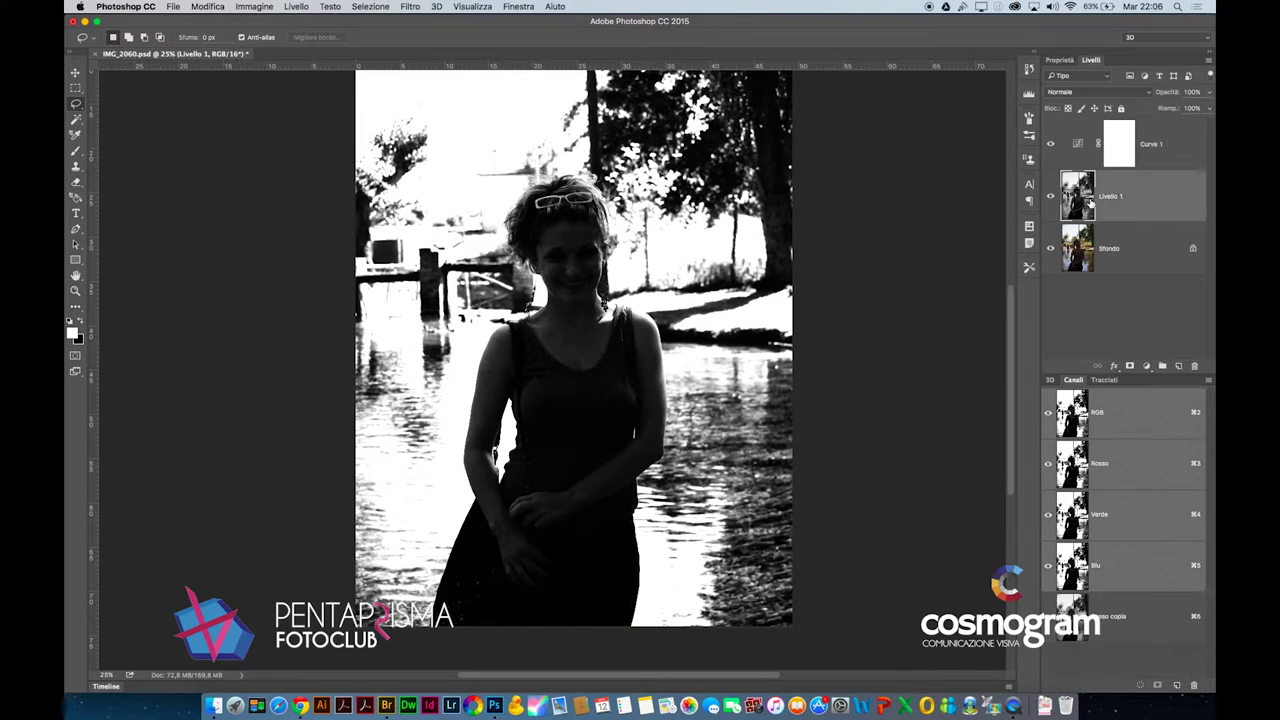
With a white Brush, paint the top background and dark trees right of the hair white
key("b")
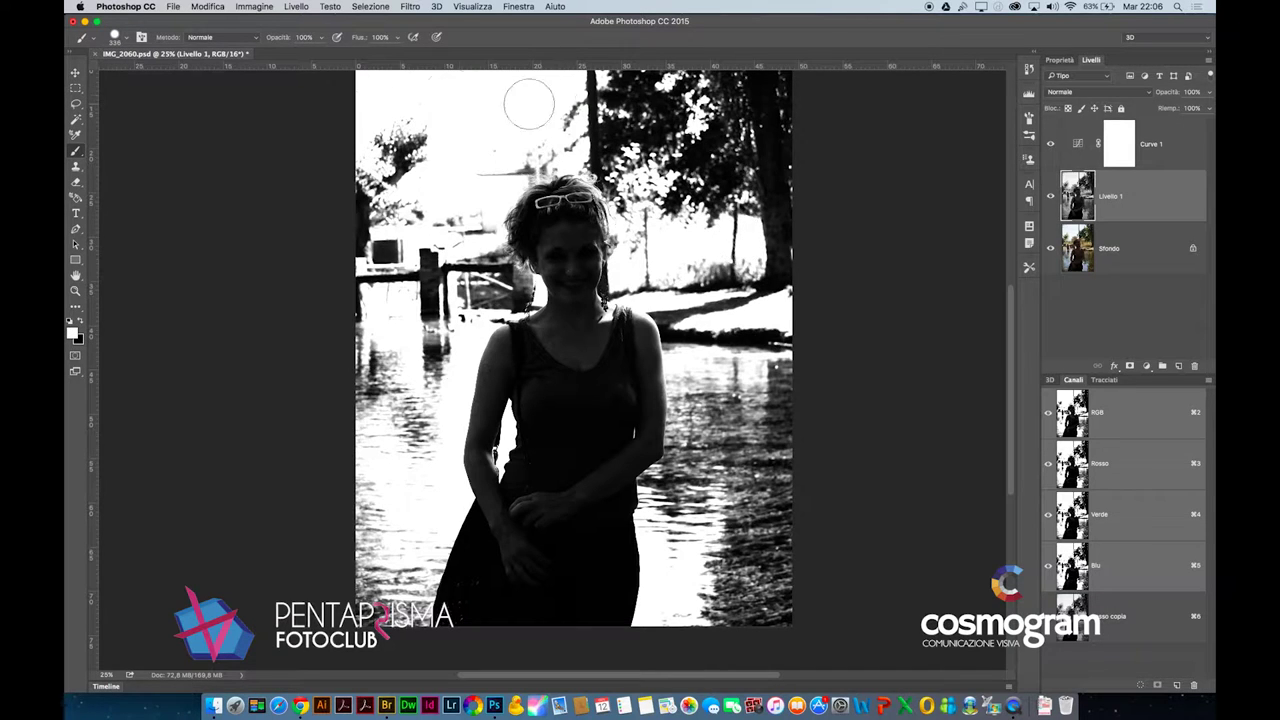
mouse_move(481, 90)
left_mouse_down()
mouse_move(788, 91)
mouse_move(680, 622)
mouse_move(660, 526)
mouse_move(663, 503)
mouse_move(720, 580)
mouse_move(738, 541)
mouse_move(749, 94)
mouse_move(742, 576)
mouse_move(694, 449)
mouse_move(689, 114)
mouse_move(793, 112)
mouse_move(780, 414)
mouse_move(751, 629)
mouse_move(666, 106)
mouse_move(371, 120)
mouse_move(331, 423)
mouse_move(352, 612)
mouse_move(380, 640)
mouse_move(405, 612)
mouse_move(385, 575)
mouse_move(380, 334)
mouse_move(400, 100)
mouse_move(408, 180)
mouse_move(372, 640)
mouse_move(385, 655)
left_mouse_up()
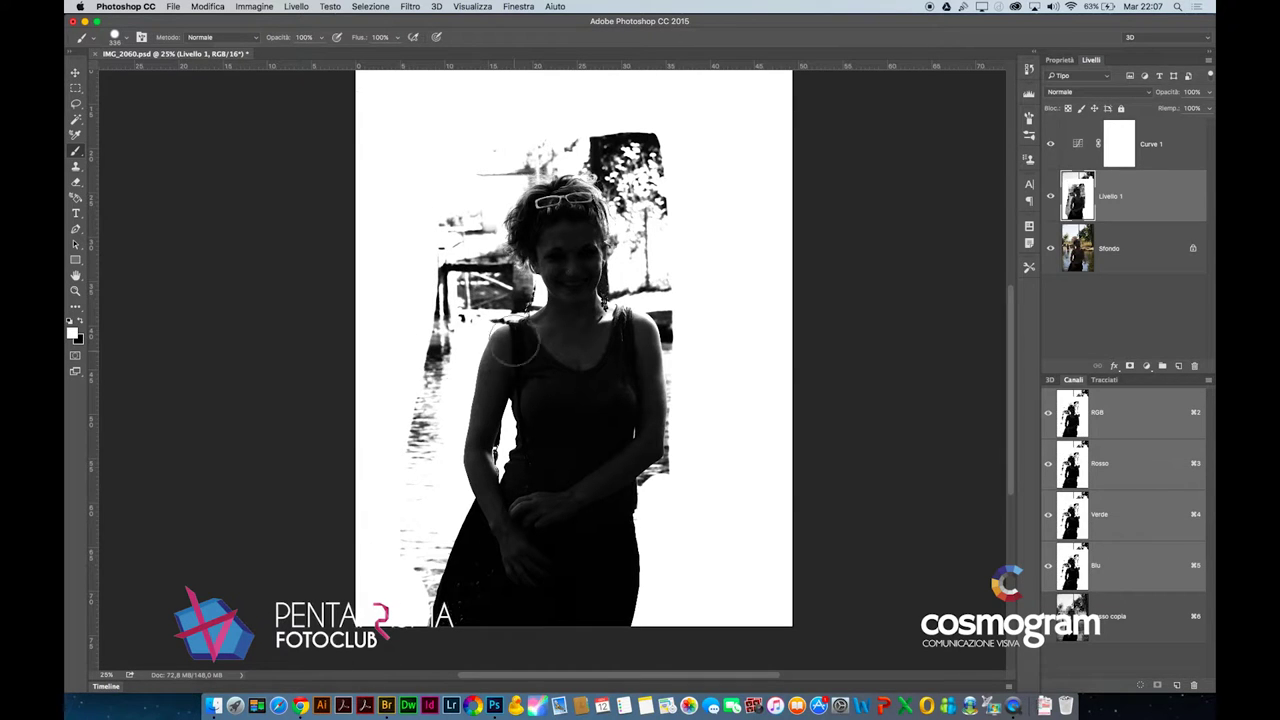
mouse_move(598, 150)
left_mouse_down()
mouse_move(597, 129)
mouse_move(654, 149)
mouse_move(668, 310)
left_mouse_up()
mouse_move(595, 241)
left_mouse_down()
mouse_move(662, 330)
mouse_move(733, 332)
left_mouse_up()
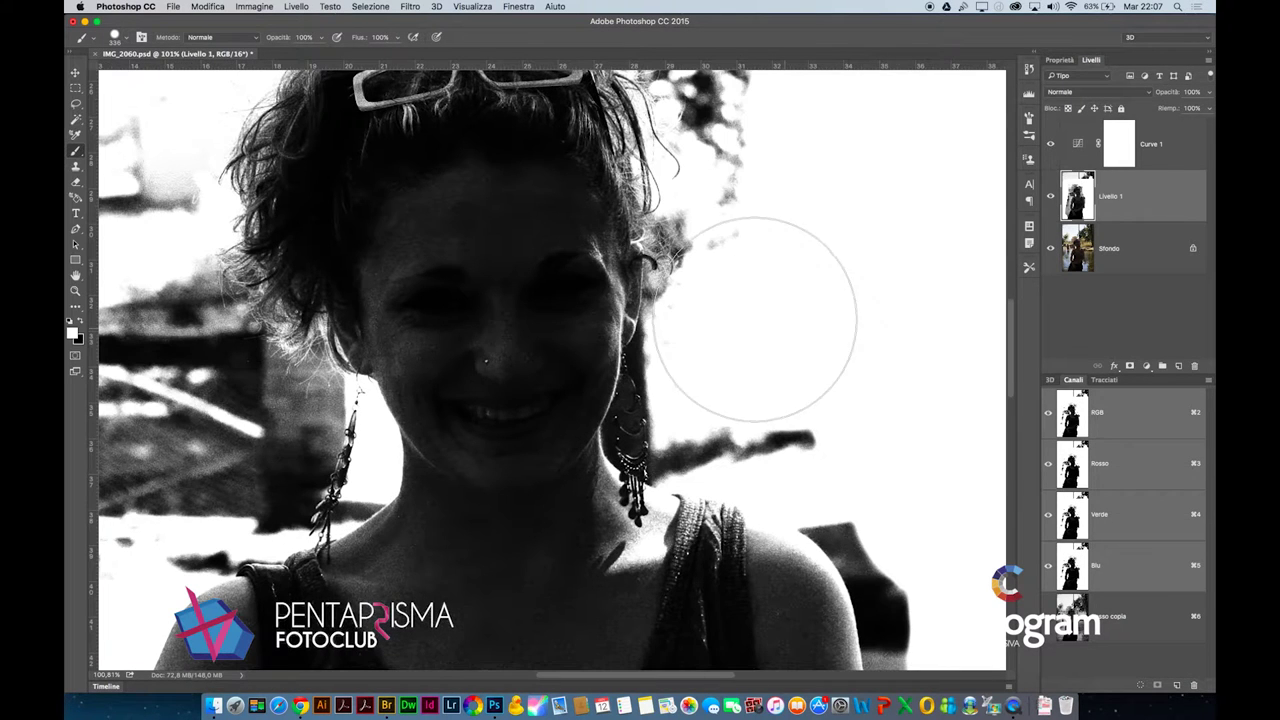
scroll(766, 210, "up", 5)
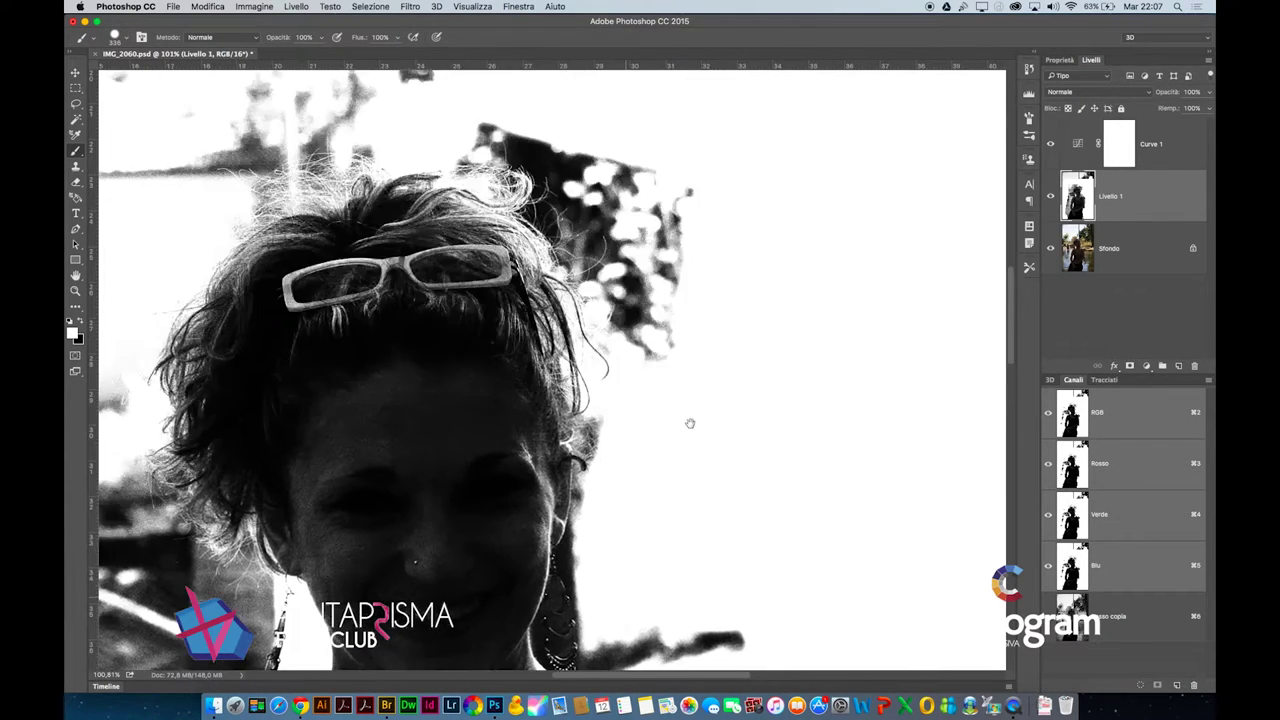
mouse_move(705, 333)
left_mouse_down()
mouse_move(706, 263)
mouse_move(654, 129)
mouse_move(520, 71)
left_mouse_up()
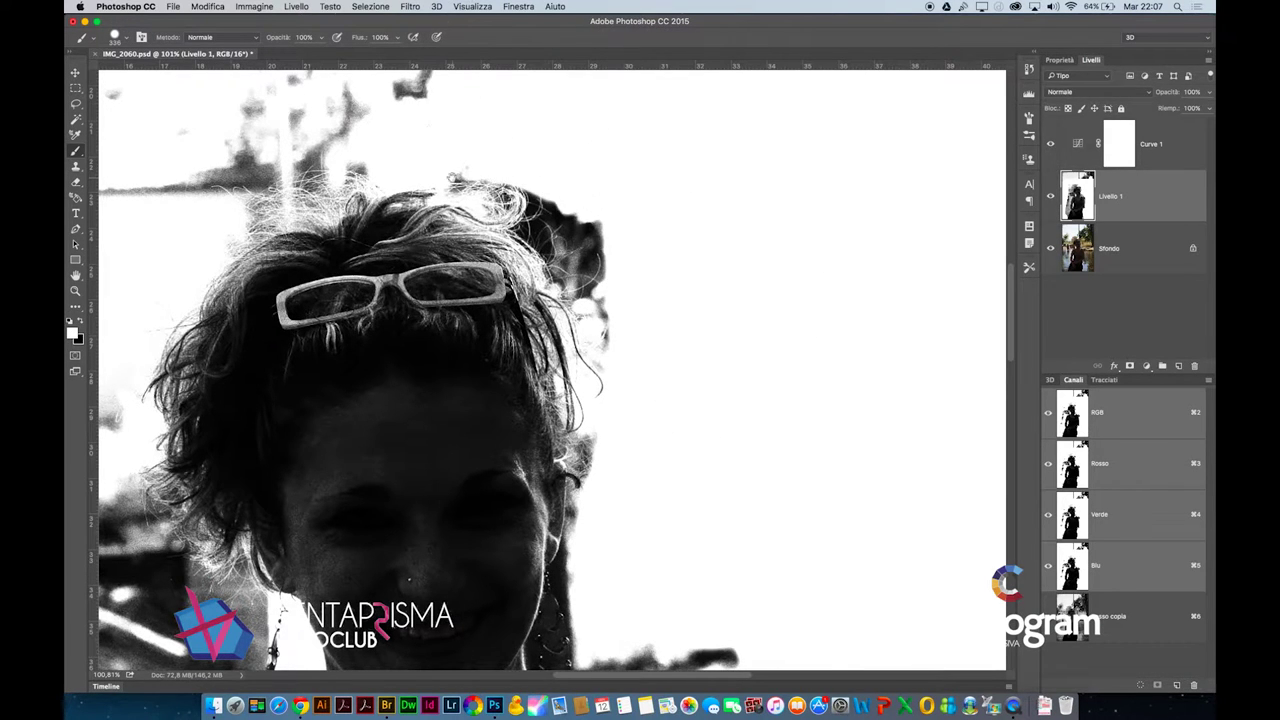
scroll(520, 71, "left", 5)
mouse_move(609, 114)
left_mouse_down()
mouse_move(529, 109)
mouse_move(357, 143)
mouse_move(257, 294)
left_mouse_up()
Whiten the lower-left posts, the dark block, the water ripples and specks beside the dress
left_click_drag(396, 416, 591, 241)
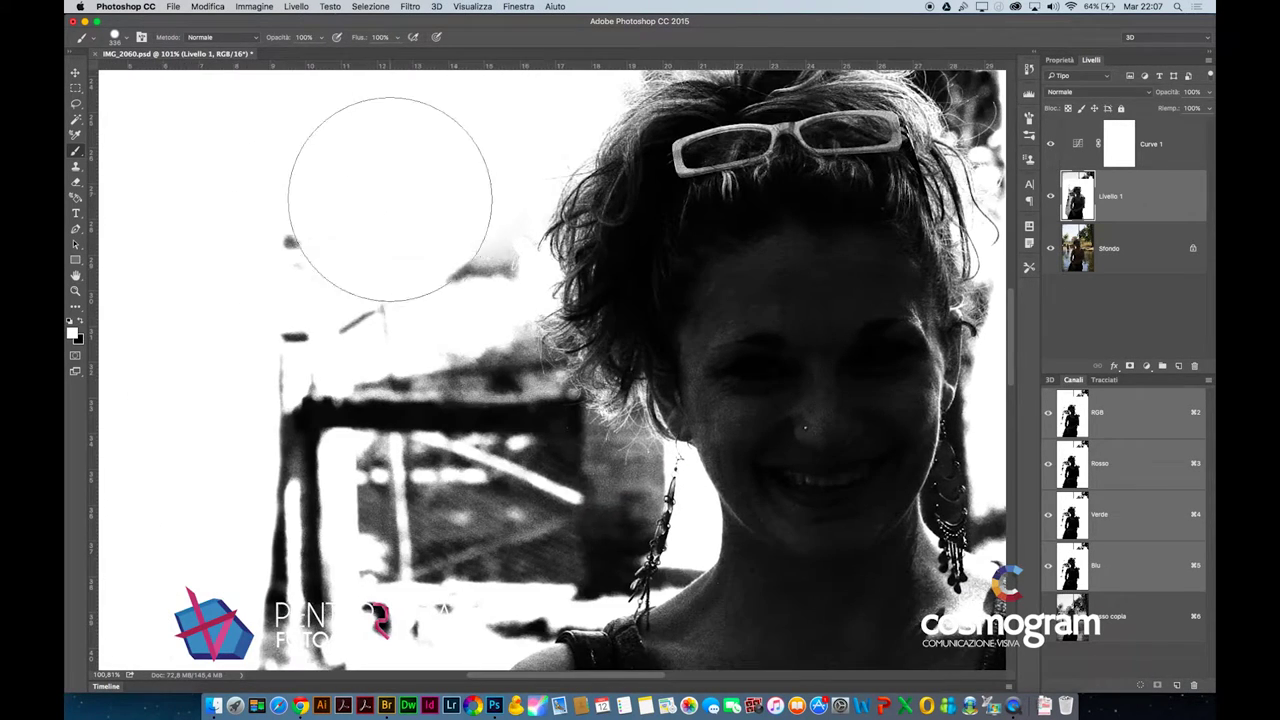
mouse_move(368, 295)
left_mouse_down()
mouse_move(300, 486)
mouse_move(266, 430)
mouse_move(242, 331)
left_mouse_up()
mouse_move(397, 250)
left_mouse_down()
mouse_move(453, 345)
mouse_move(472, 337)
mouse_move(504, 358)
mouse_move(412, 390)
mouse_move(520, 200)
left_mouse_up()
left_click_drag(340, 410, 440, 194)
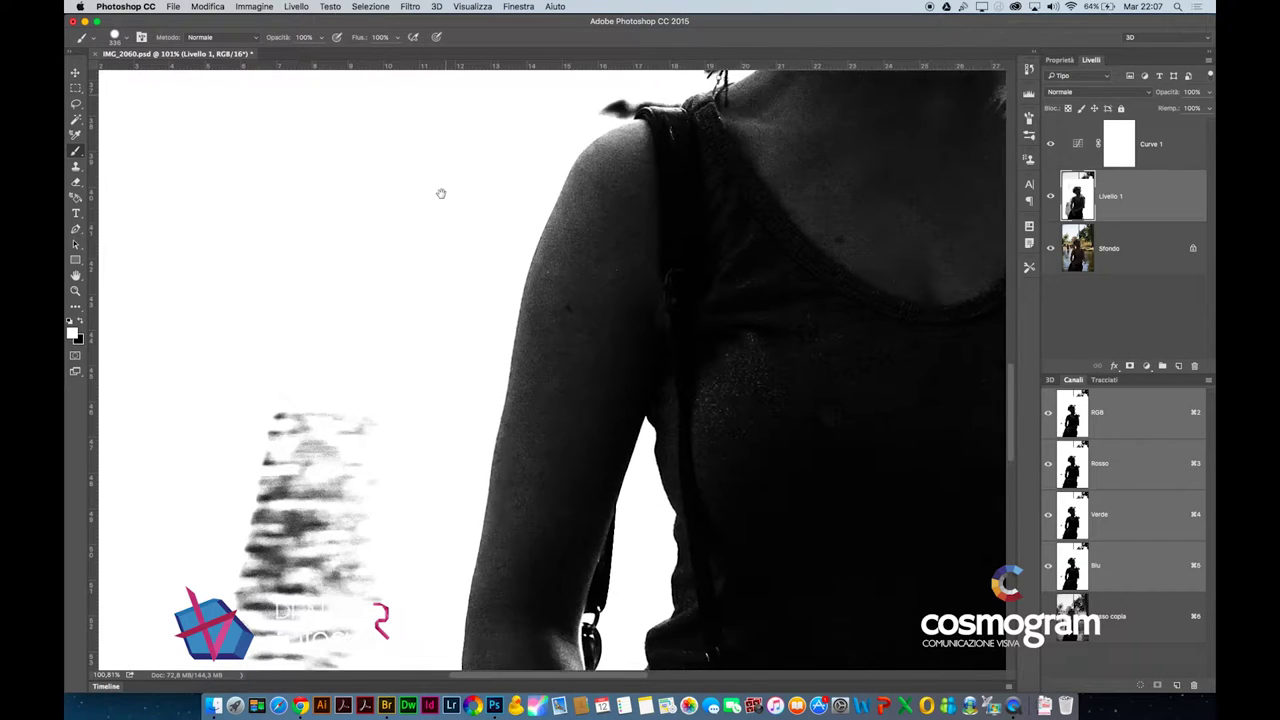
mouse_move(289, 465)
left_mouse_down()
mouse_move(377, 514)
mouse_move(437, 177)
left_mouse_up()
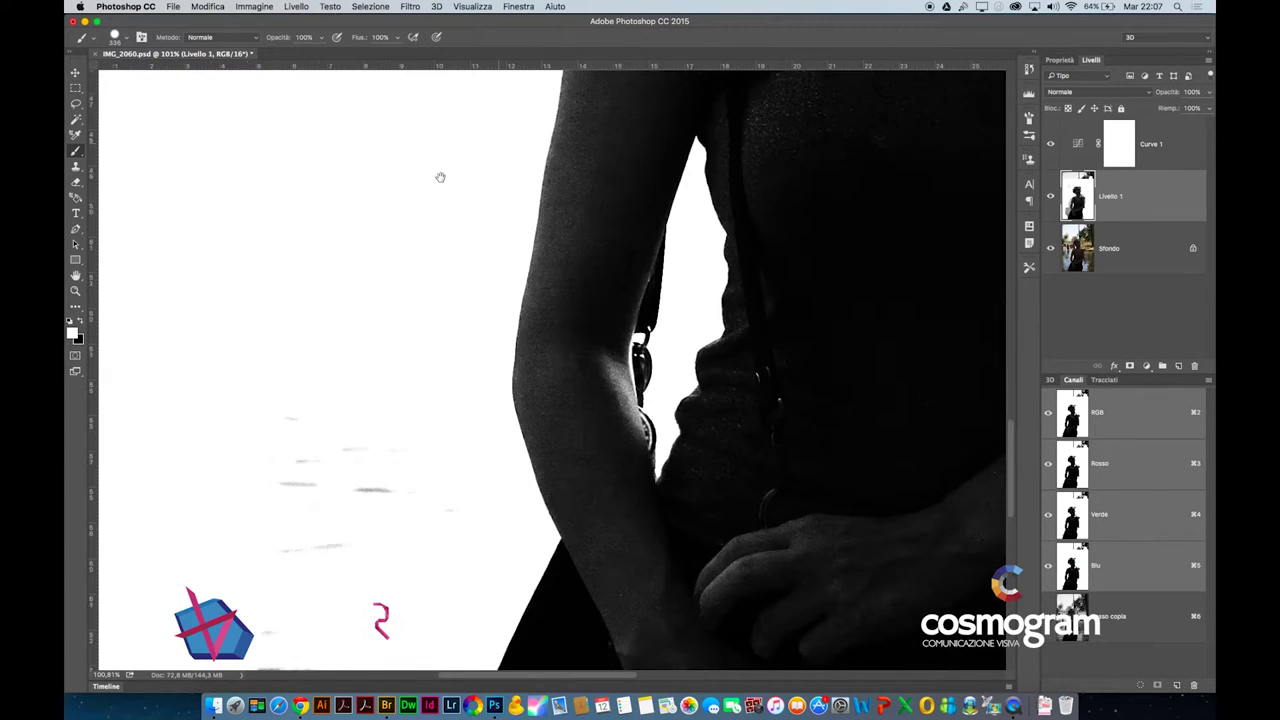
left_click_drag(360, 650, 357, 337)
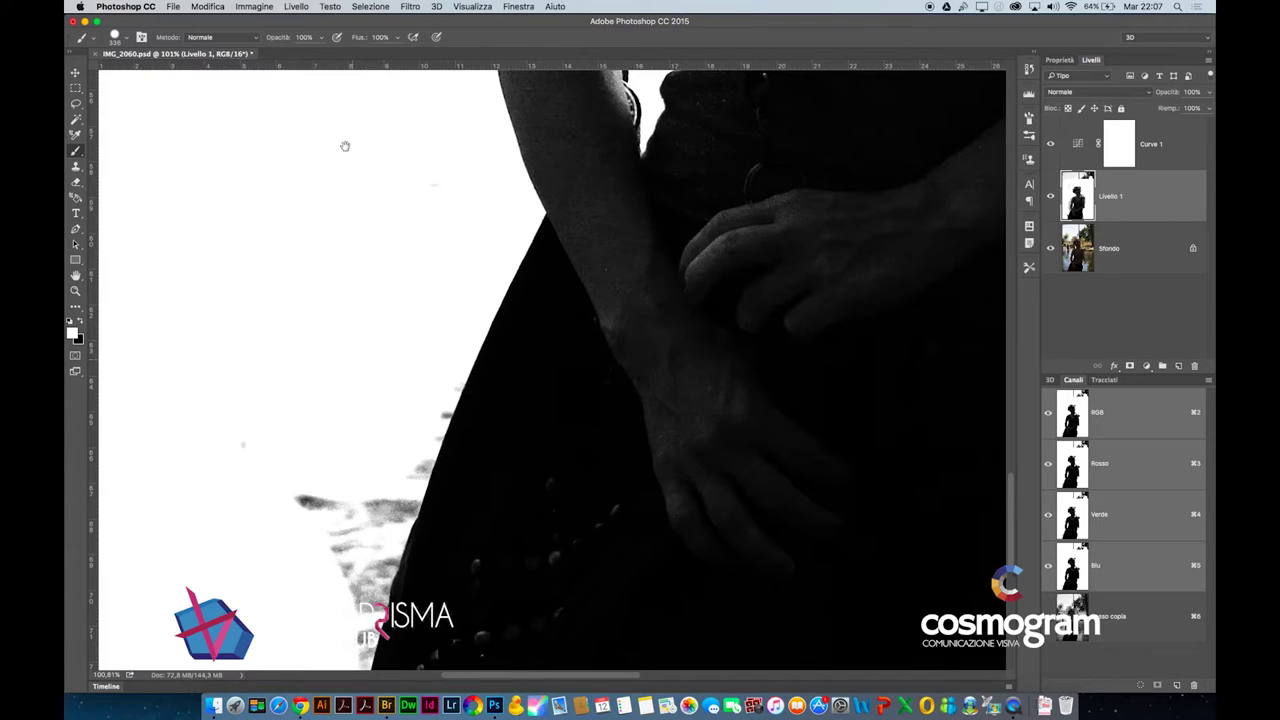
scroll(345, 145, "down", 3)
mouse_move(315, 305)
left_mouse_down()
mouse_move(286, 337)
mouse_move(323, 280)
left_mouse_up()
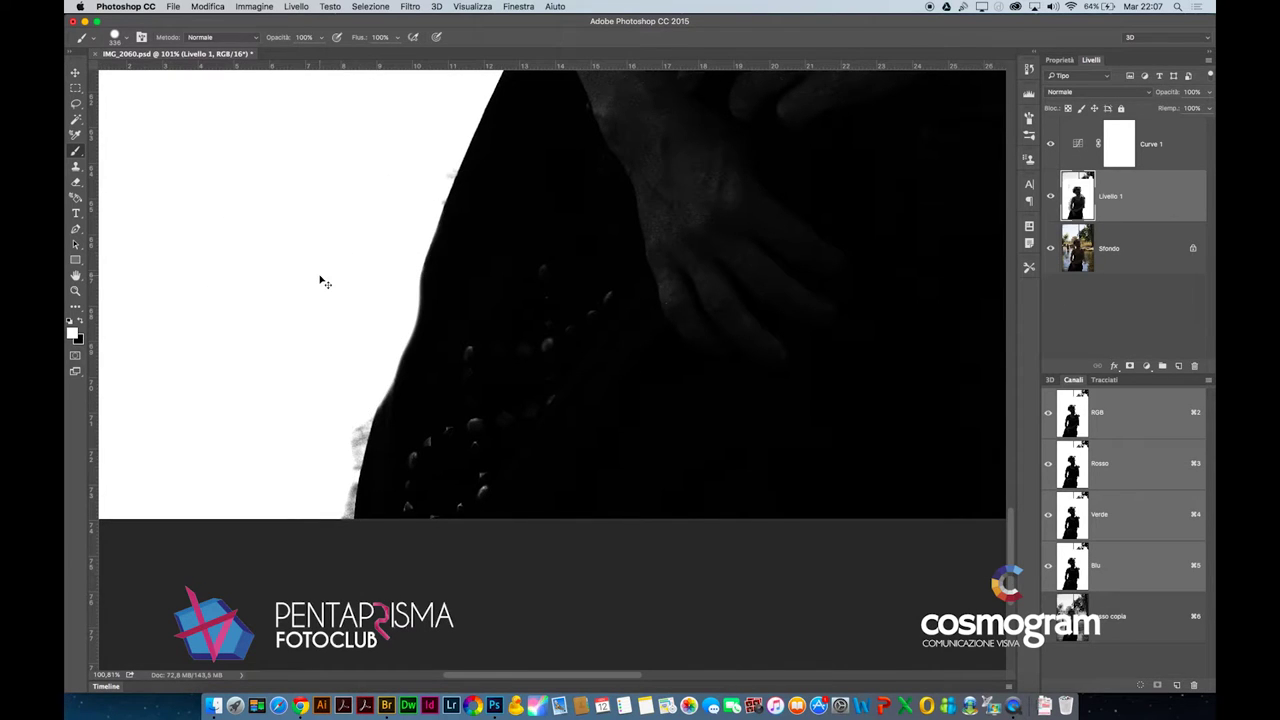
key("super+z")
mouse_move(323, 212)
left_mouse_down()
mouse_move(277, 314)
mouse_move(294, 420)
left_mouse_up()
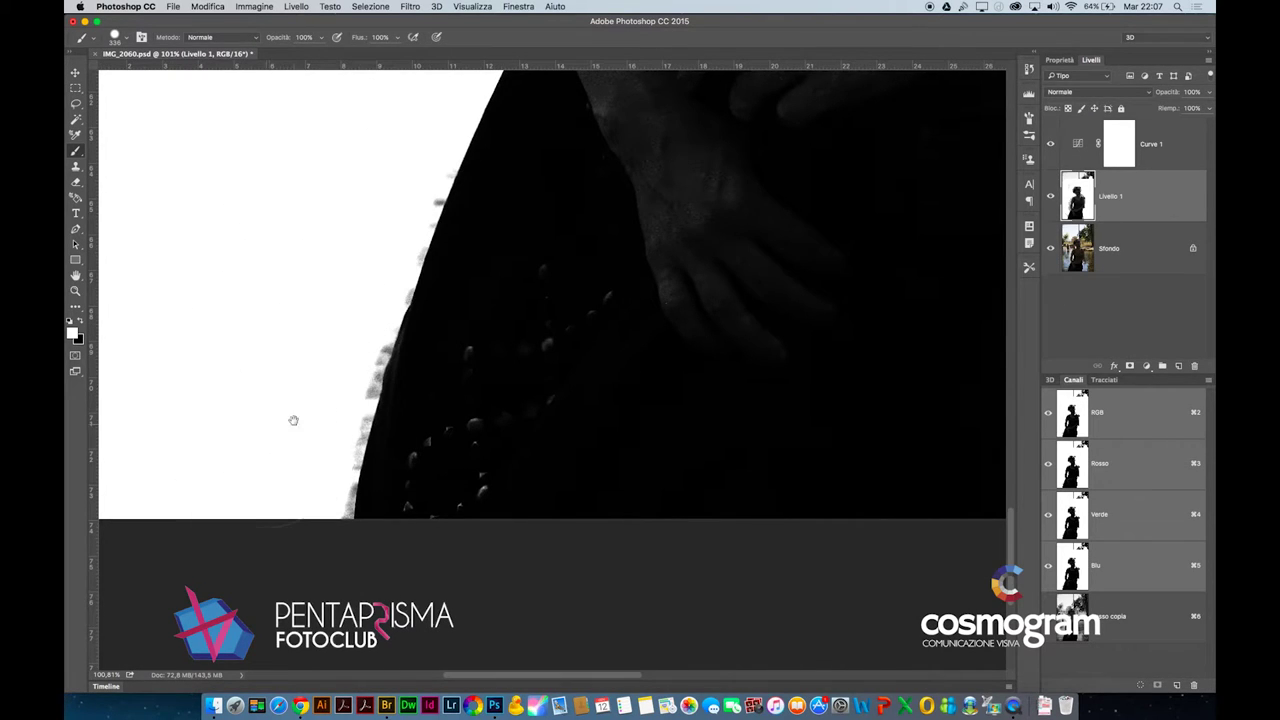
Zoom out and whiten the remaining black tree area at the top
left_click(616, 355, "alt+super")
left_click(630, 330, "alt+super")
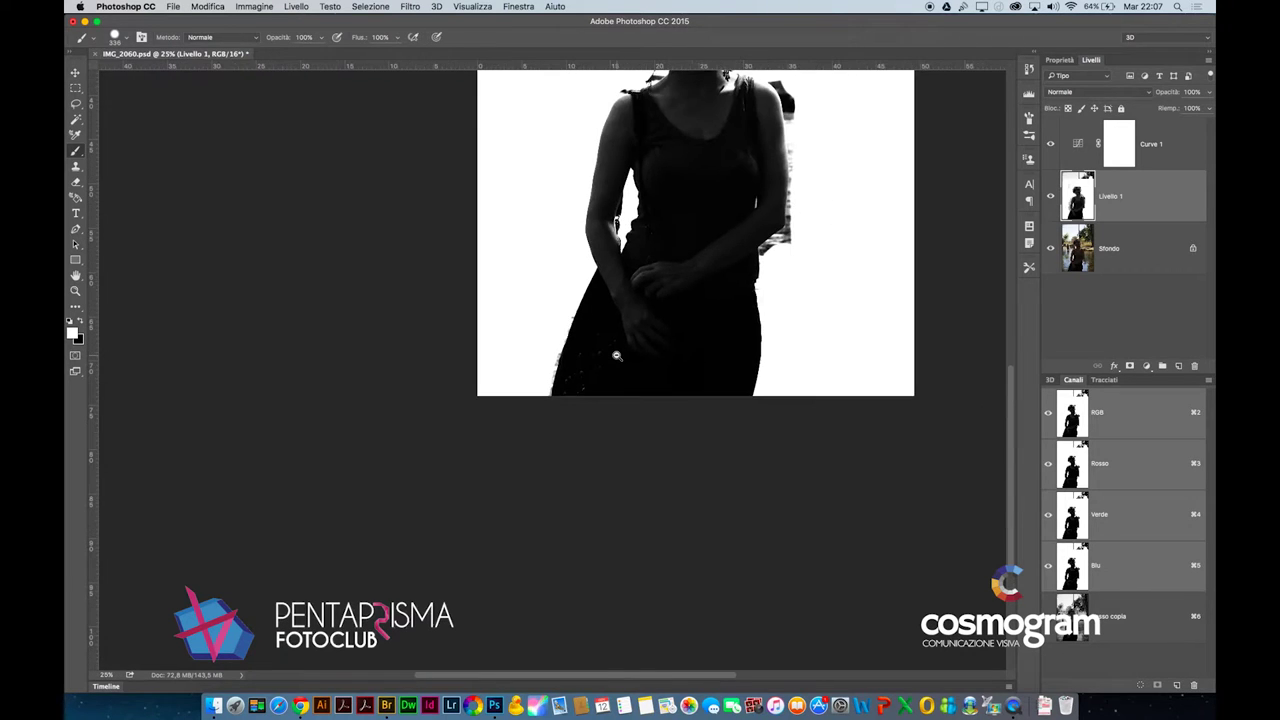
left_click(656, 298, "alt+super")
mouse_move(597, 189)
left_mouse_down()
mouse_move(811, 189)
mouse_move(629, 189)
mouse_move(594, 134)
left_mouse_up()
mouse_move(530, 255)
left_mouse_down()
mouse_move(690, 446)
mouse_move(505, 251)
left_mouse_up()
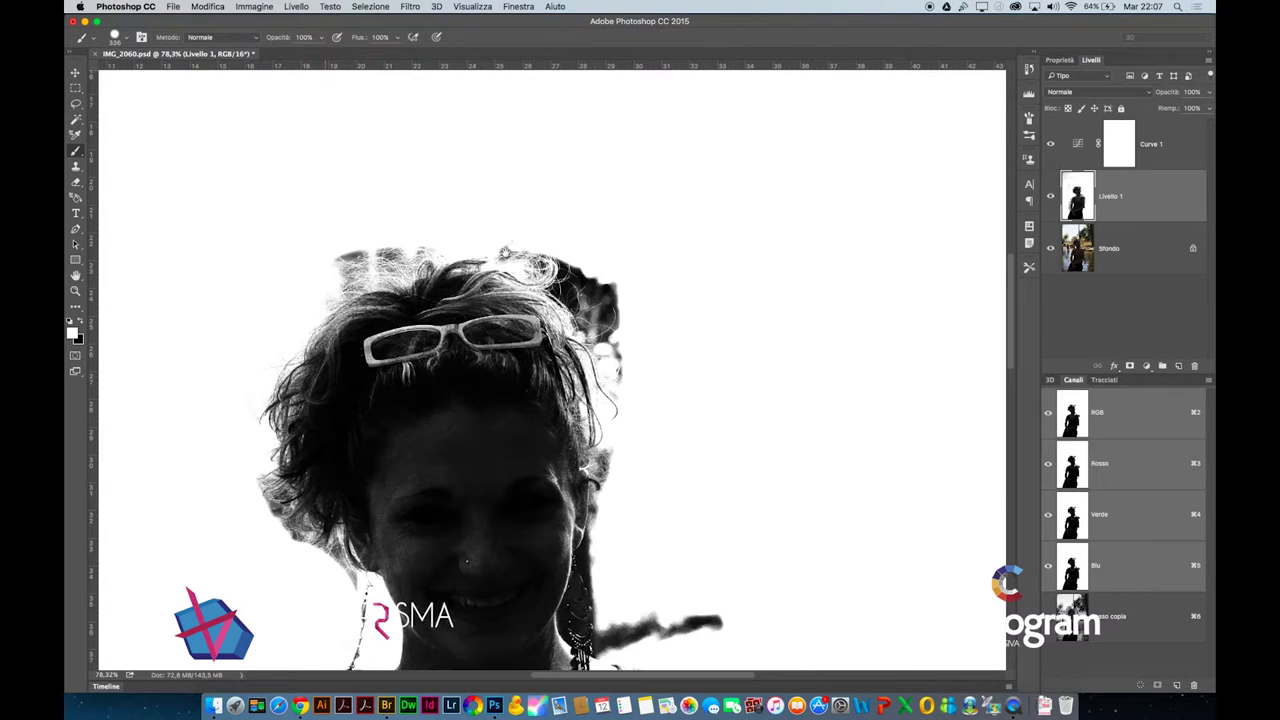
Paint the hair edge at the upper right of the head black with a much smaller brush
left_click(815, 284)
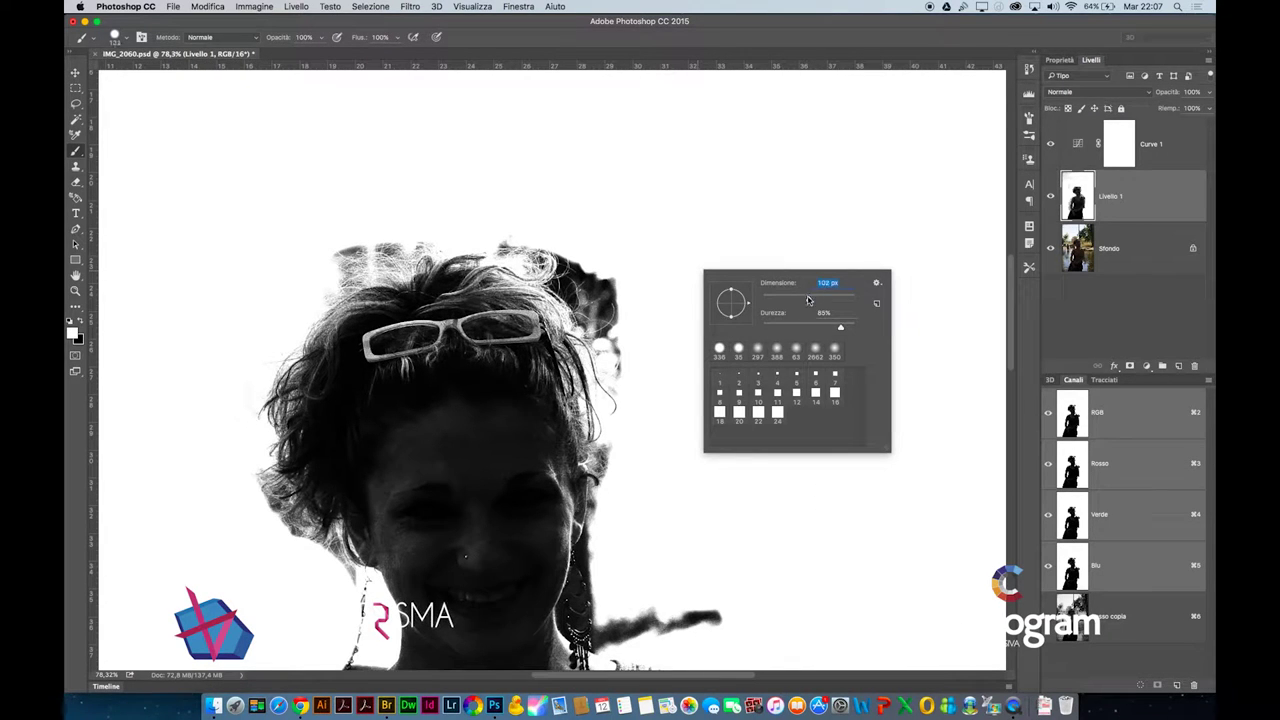
left_click(603, 270)
left_click_drag(603, 270, 623, 277)
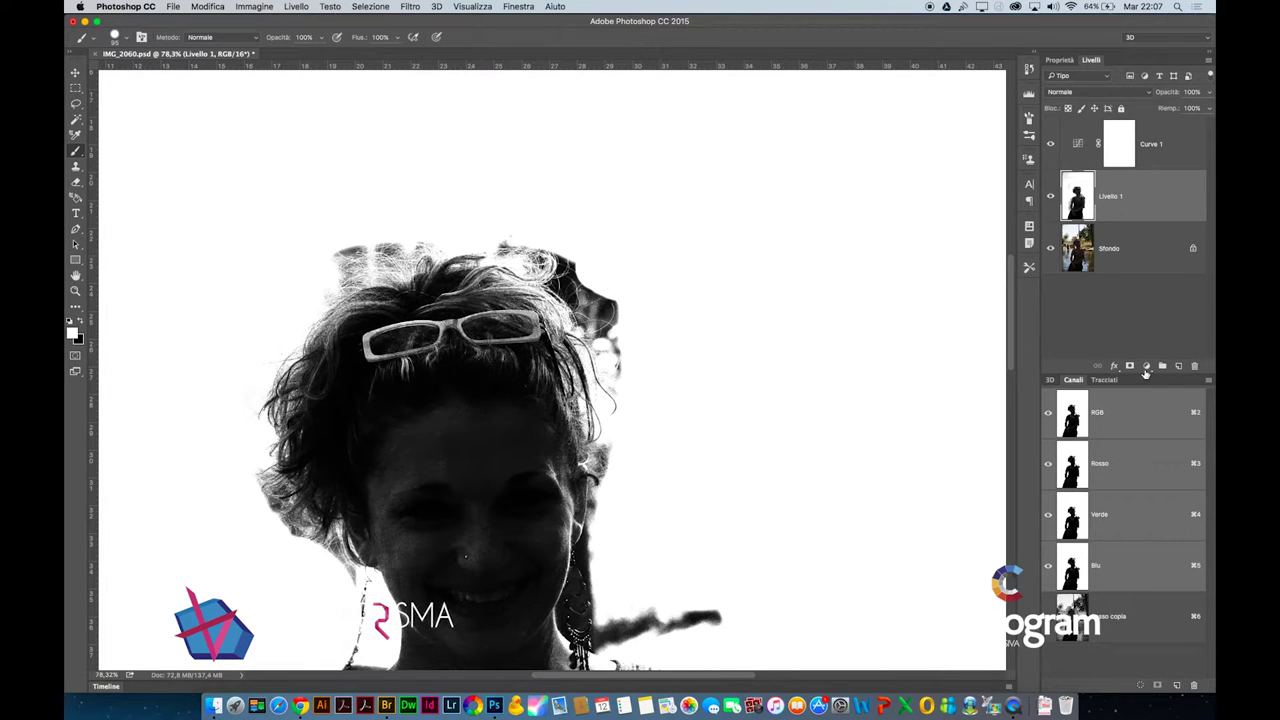
Add a Luminosità/contrasto adjustment layer with Contrast 100 and Brightness -71
left_click(1146, 372)
left_click(1152, 413)
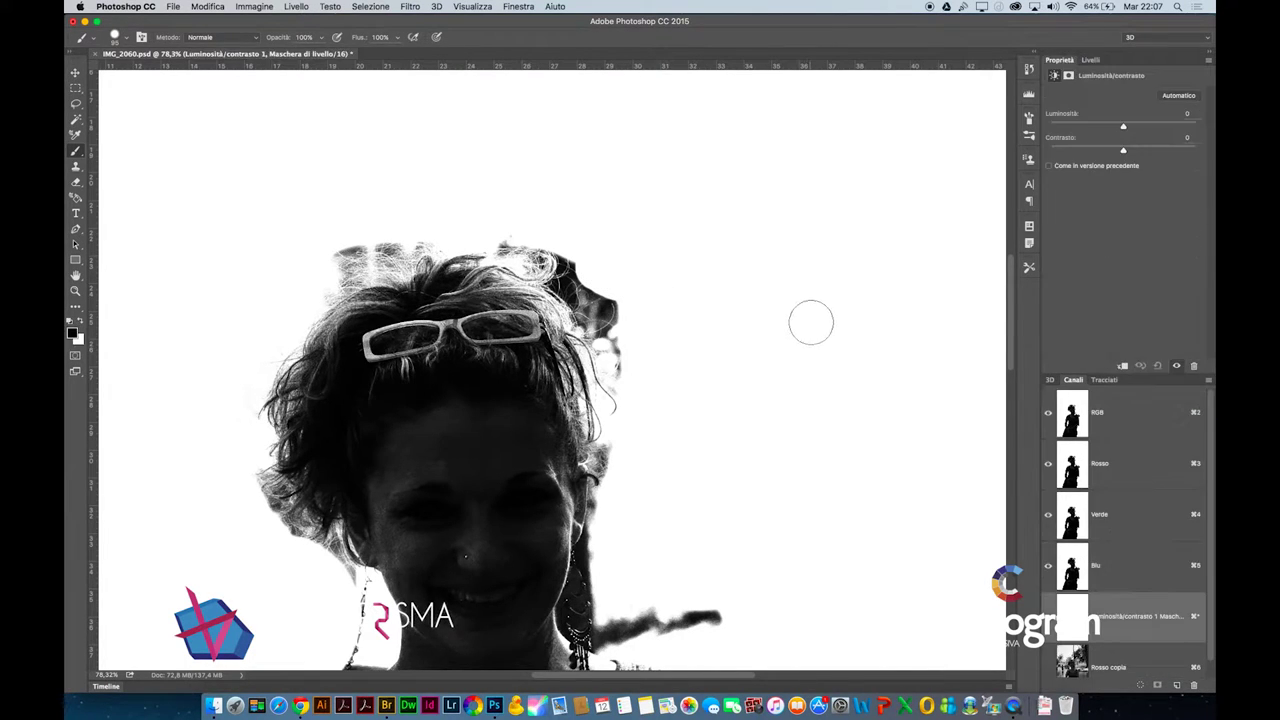
left_click(1155, 152)
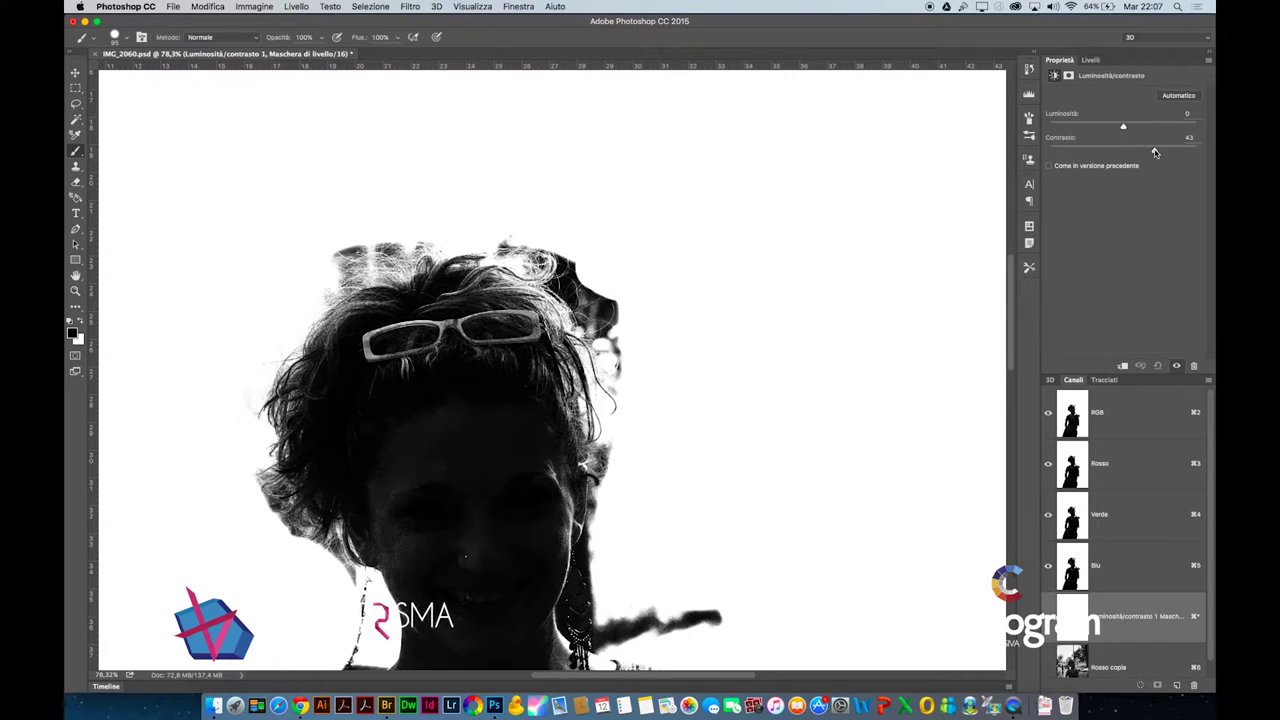
left_click_drag(1188, 152, 1198, 151)
left_click_drag(1119, 127, 1088, 131)
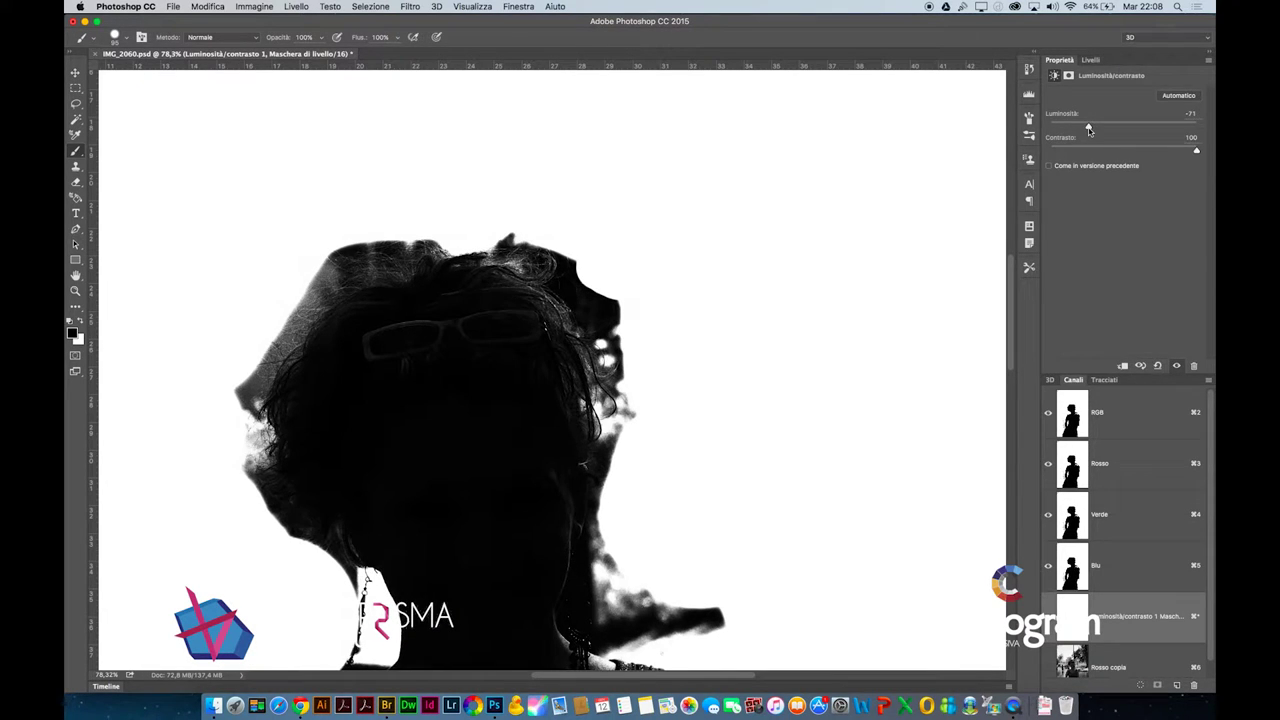
left_click_drag(776, 349, 766, 350)
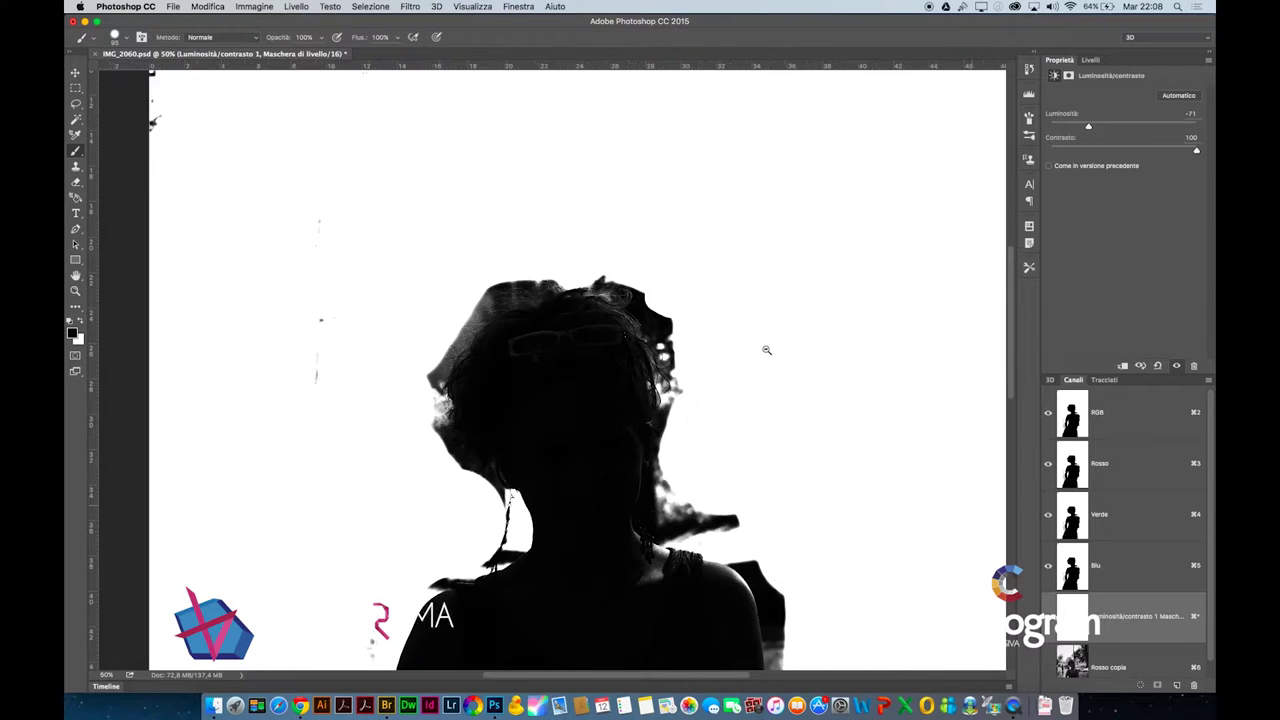
left_click(766, 350, "alt")
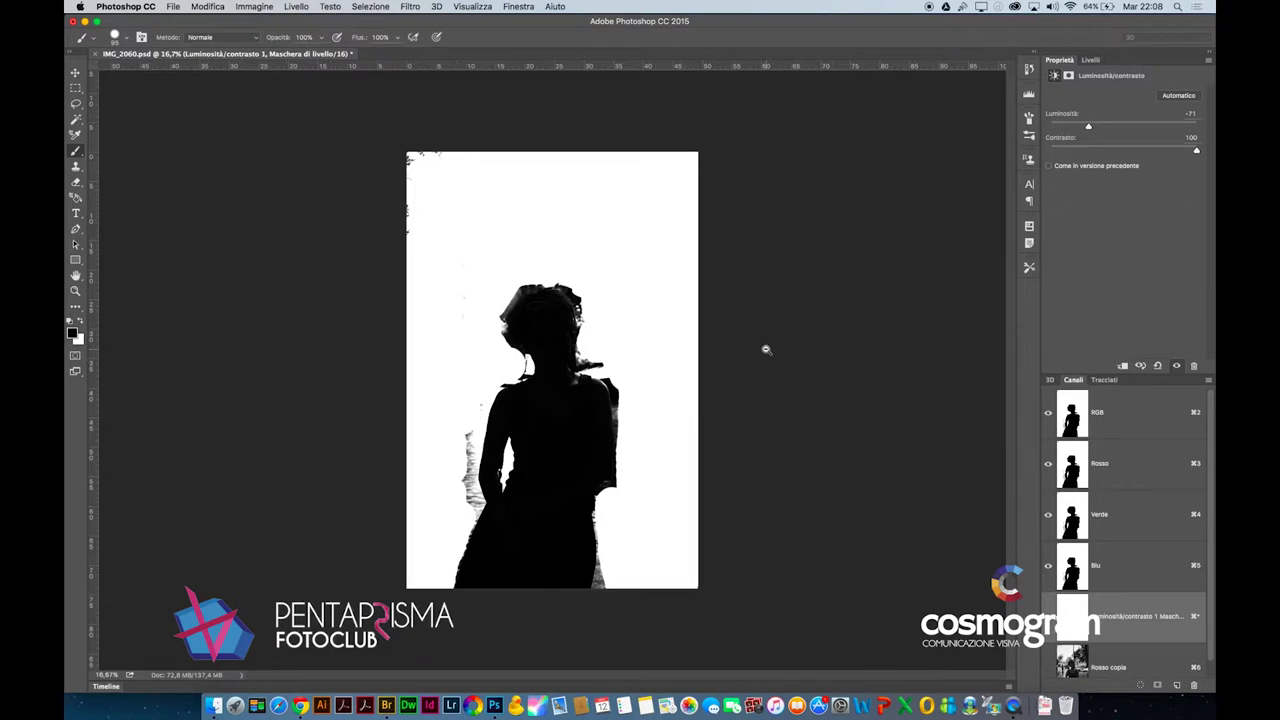
Select the layers from Curve 1 down to Livello 1 in the Livelli panel
left_click(1090, 60)
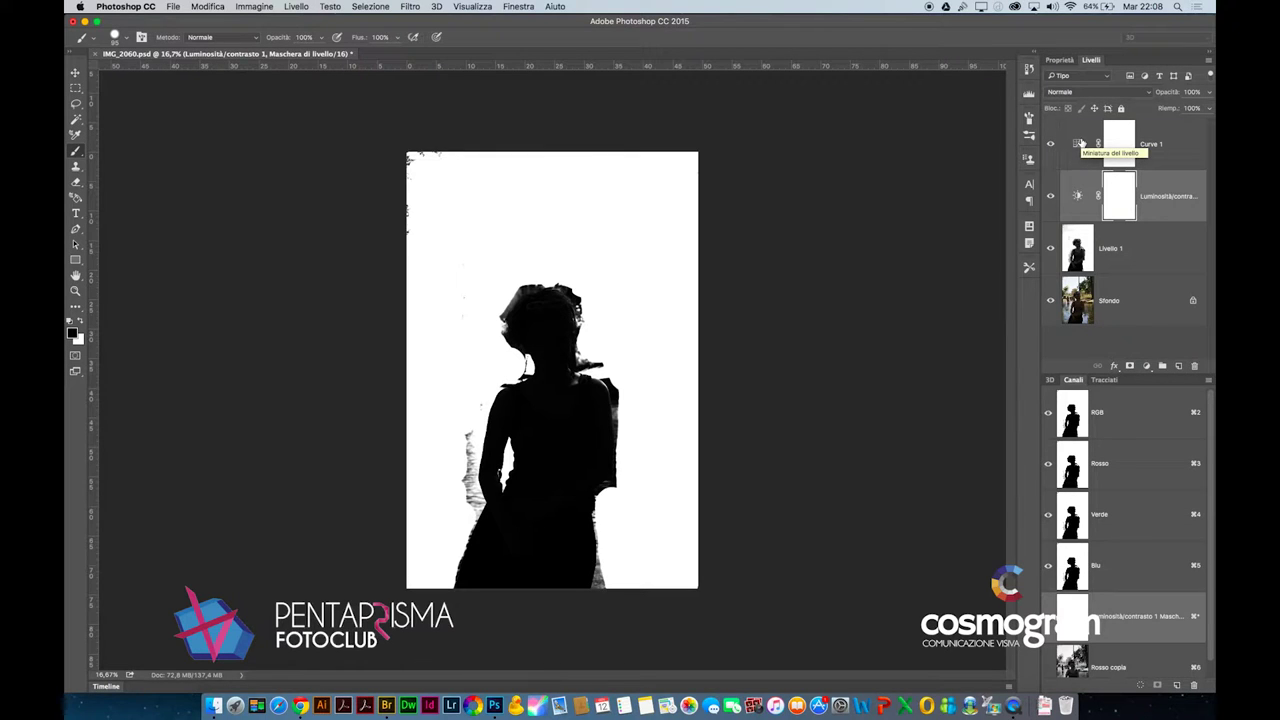
left_click(1080, 143)
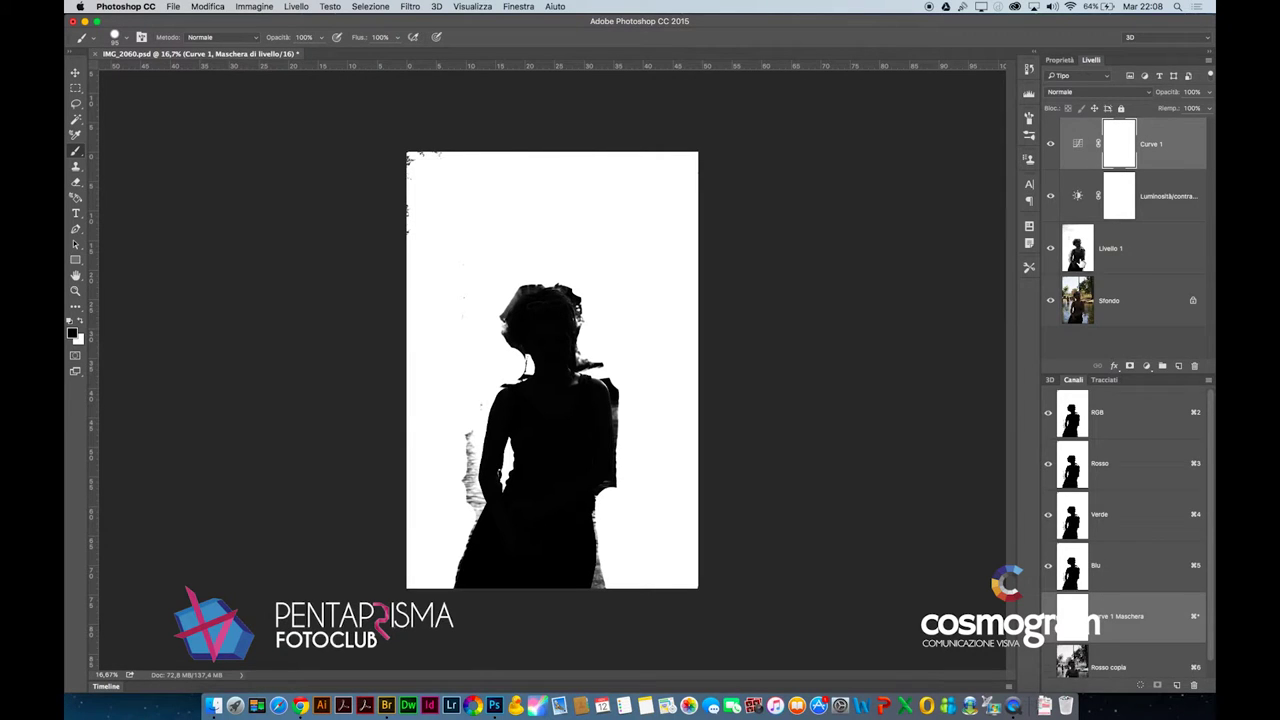
left_click(1079, 258)
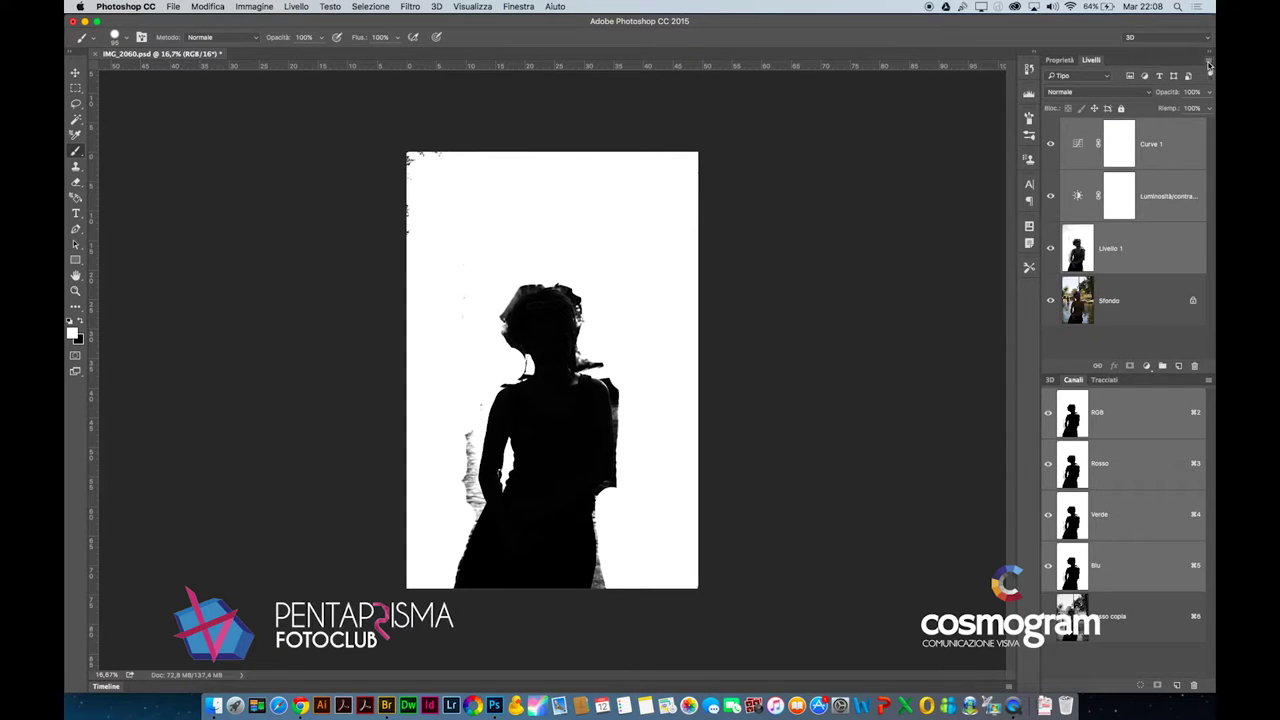
left_click(1209, 66)
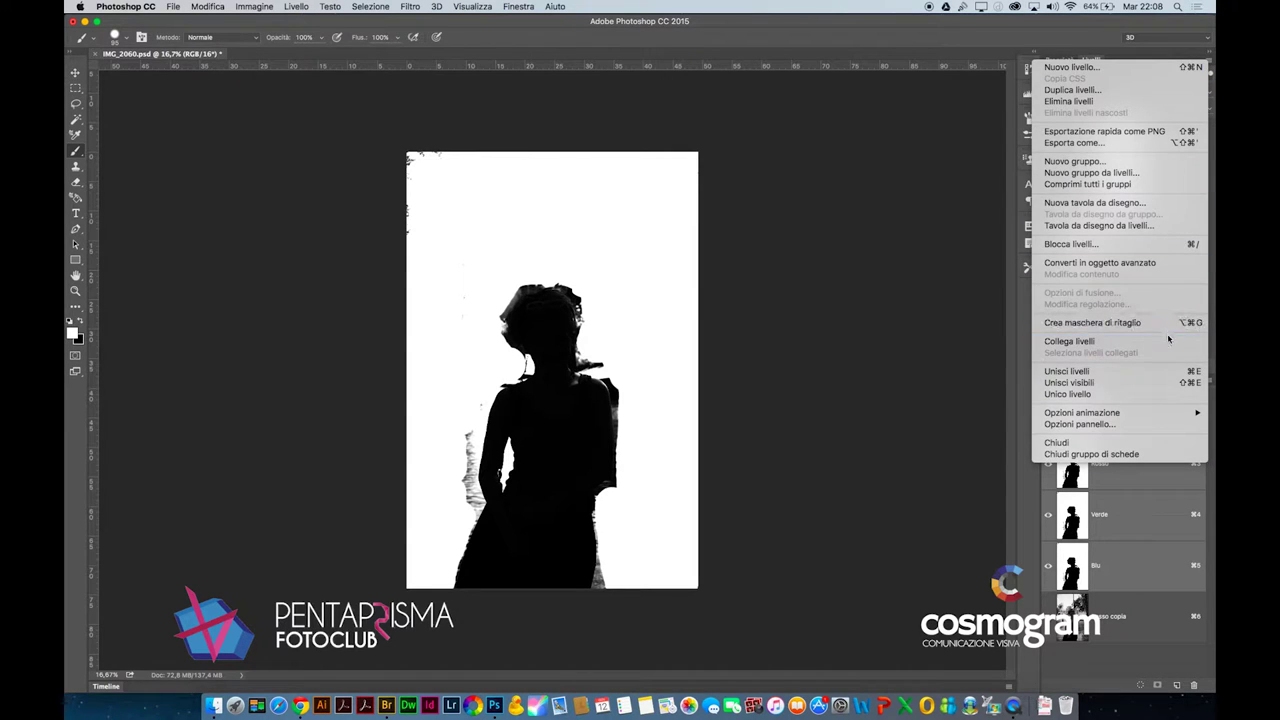
Merge the selected layers into Curve 1, then select and copy the whole canvas
left_click(1162, 372)
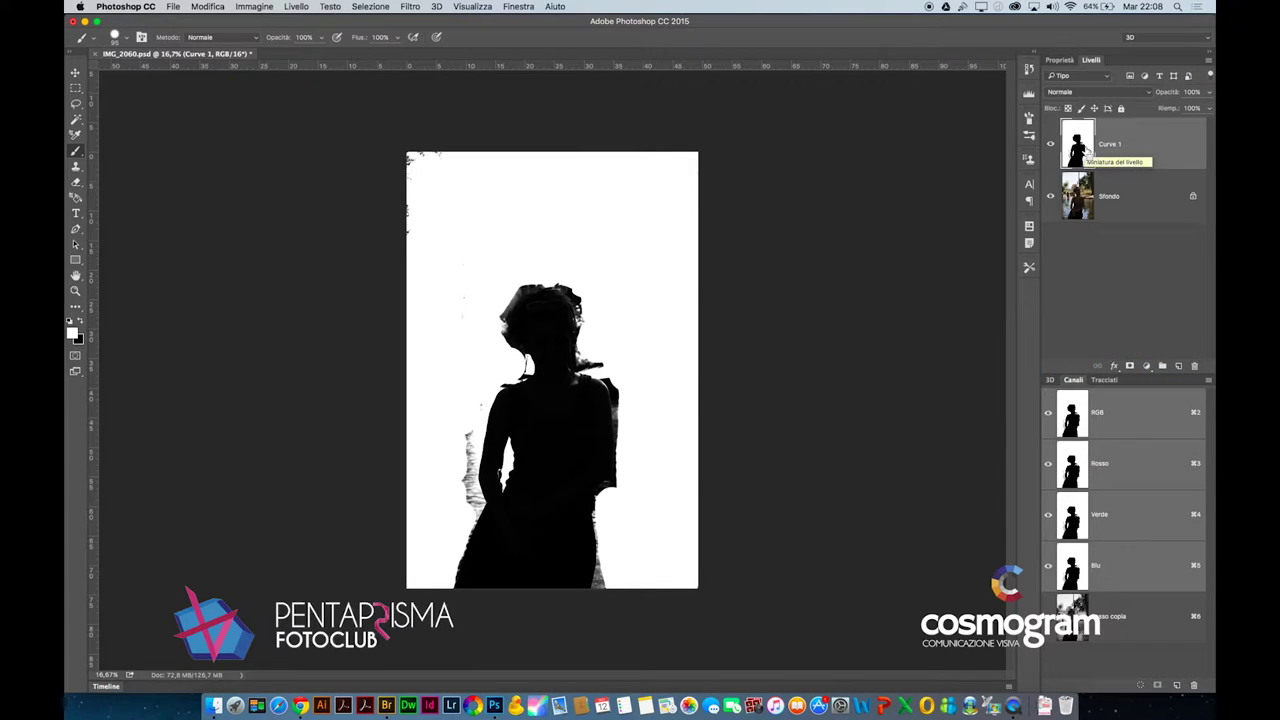
left_click(372, 6)
left_click(381, 22)
left_click(208, 6)
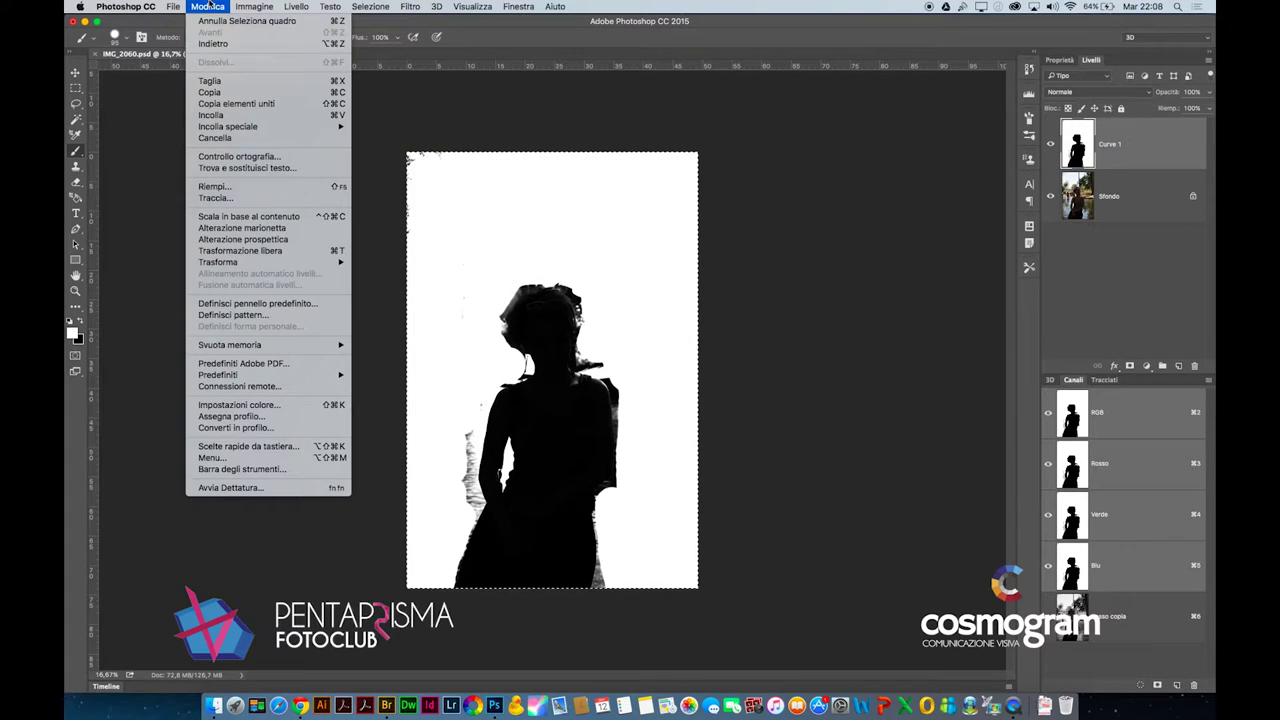
left_click(220, 96)
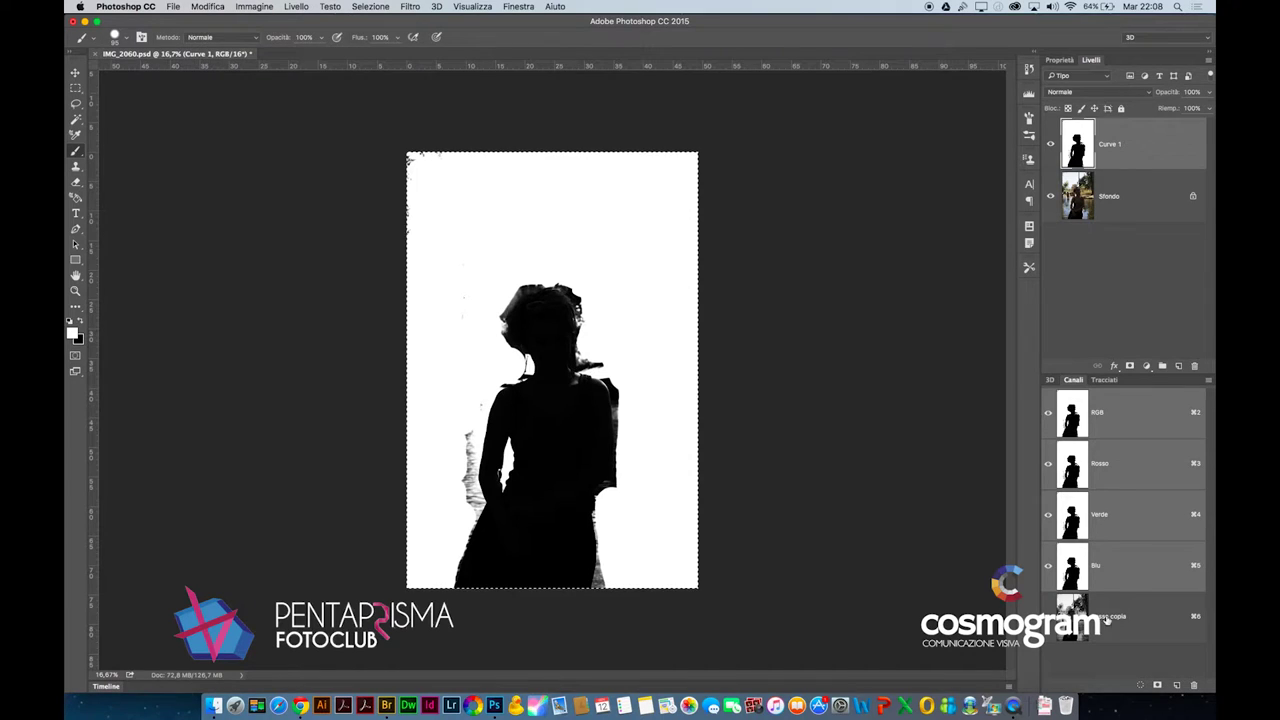
Paste the copied image into a new Alfa 1 channel and return to RGB
left_click(1157, 686)
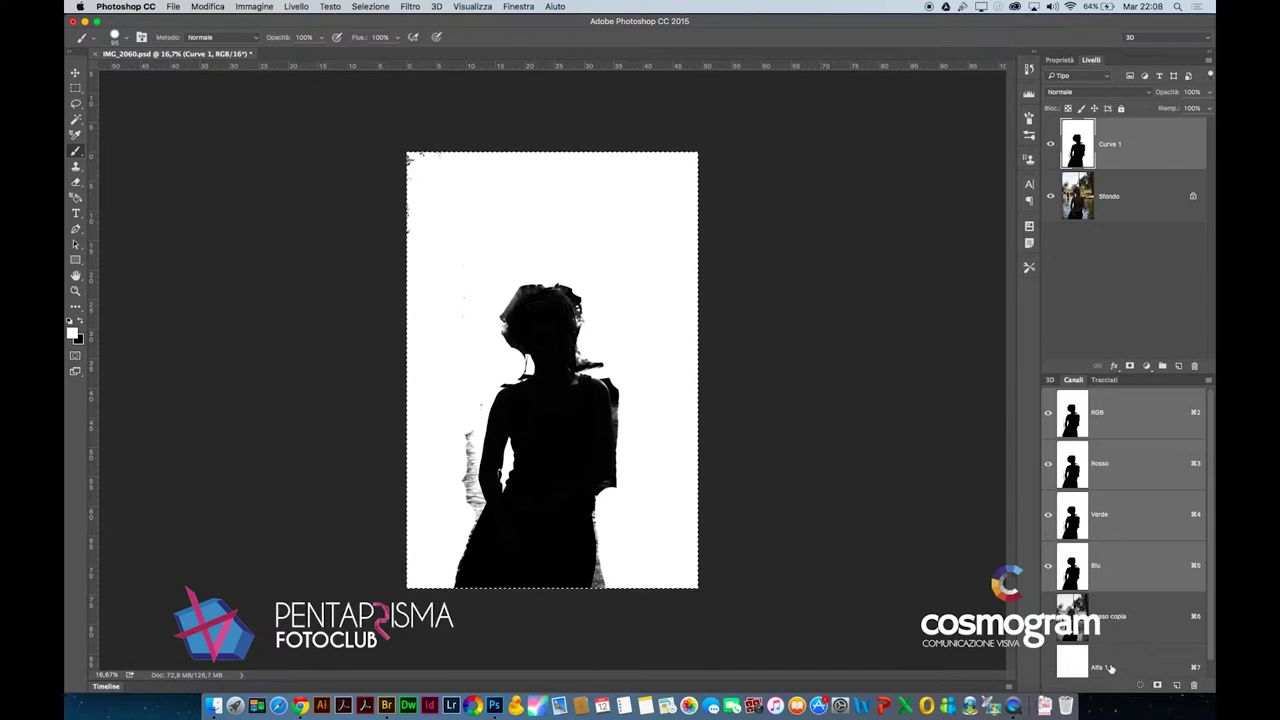
left_click(1101, 665)
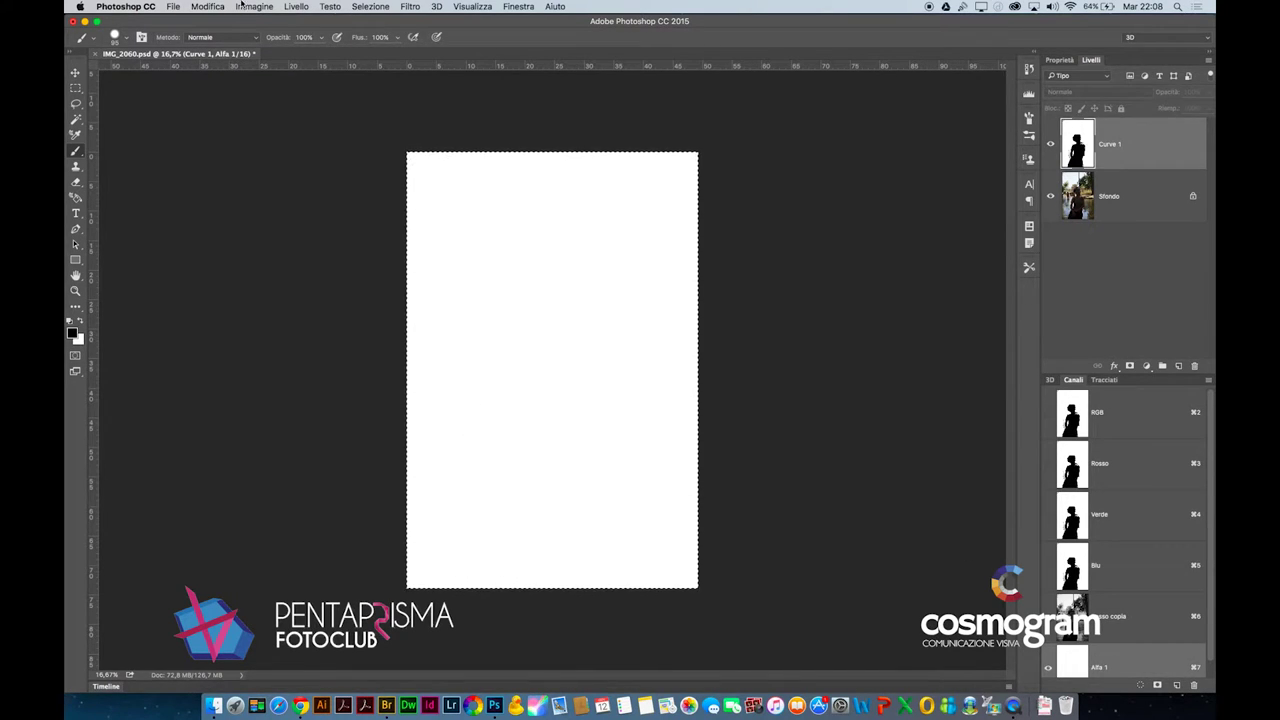
left_click(175, 7)
left_click(212, 115)
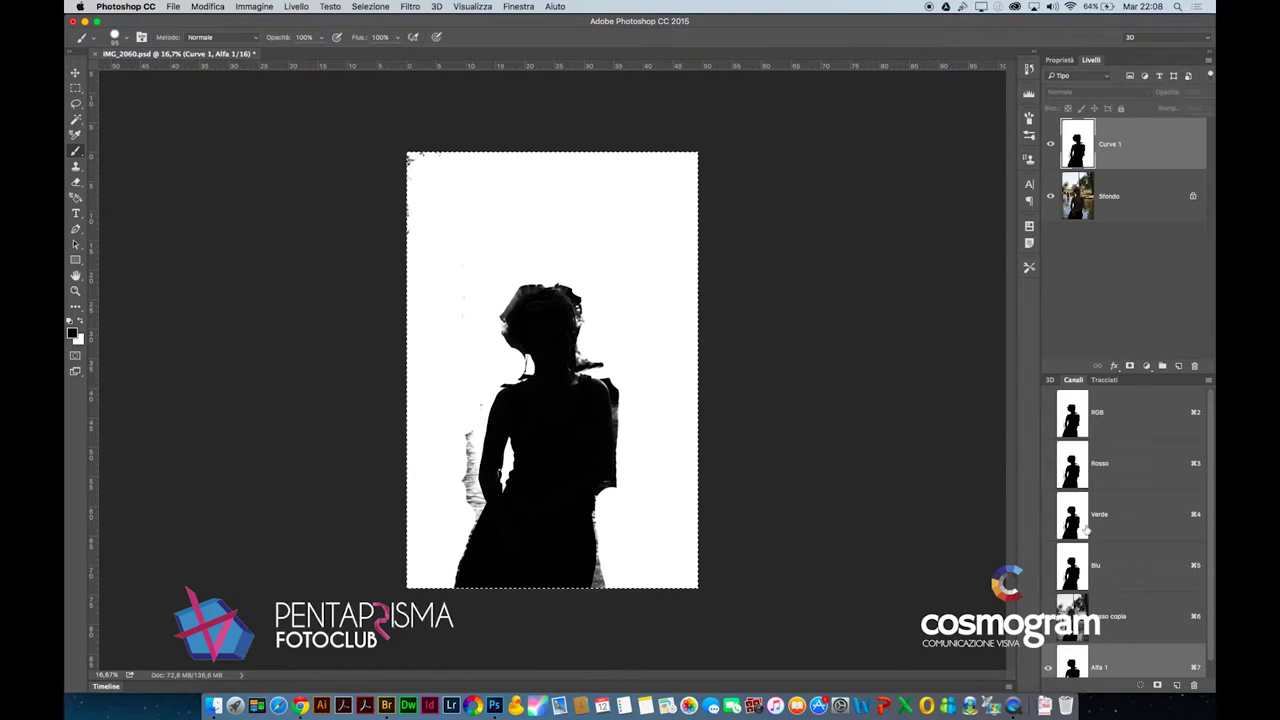
left_click(1083, 425)
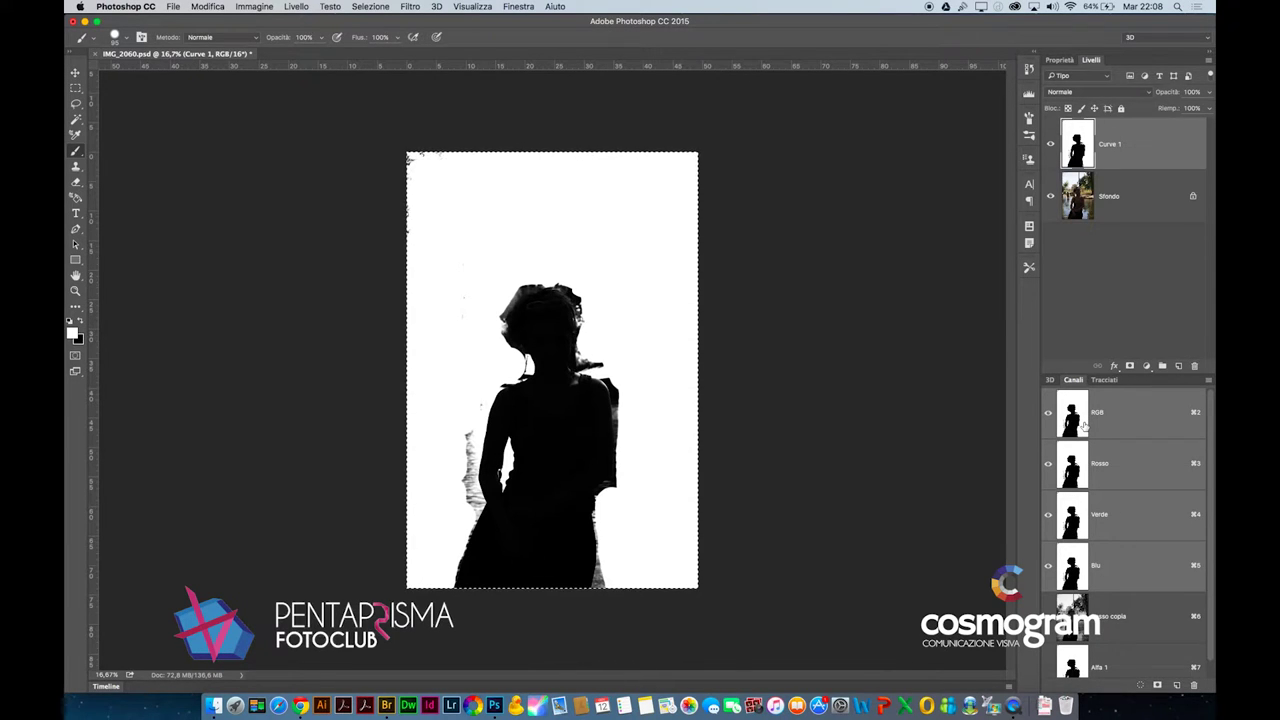
Load Alfa 1 as a selection, invert it, and hide the Curve 1 layer
scroll(1138, 540, "down", 1)
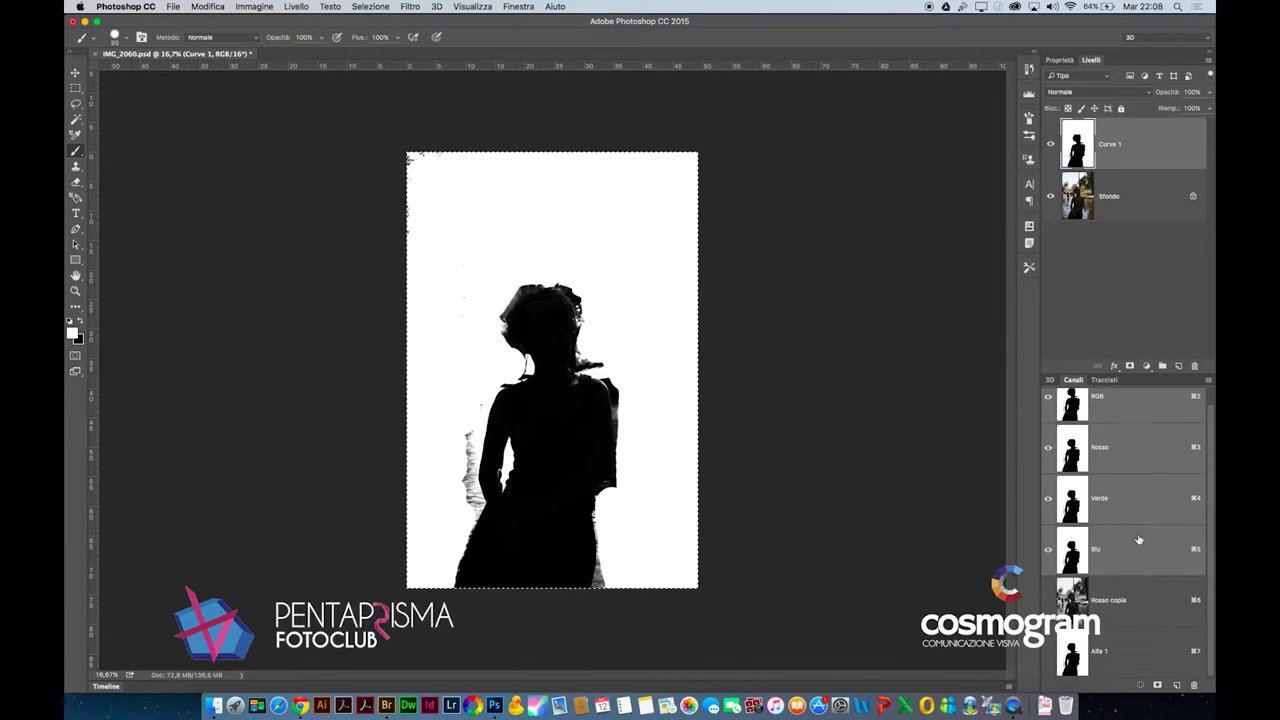
left_click(1074, 652, "super")
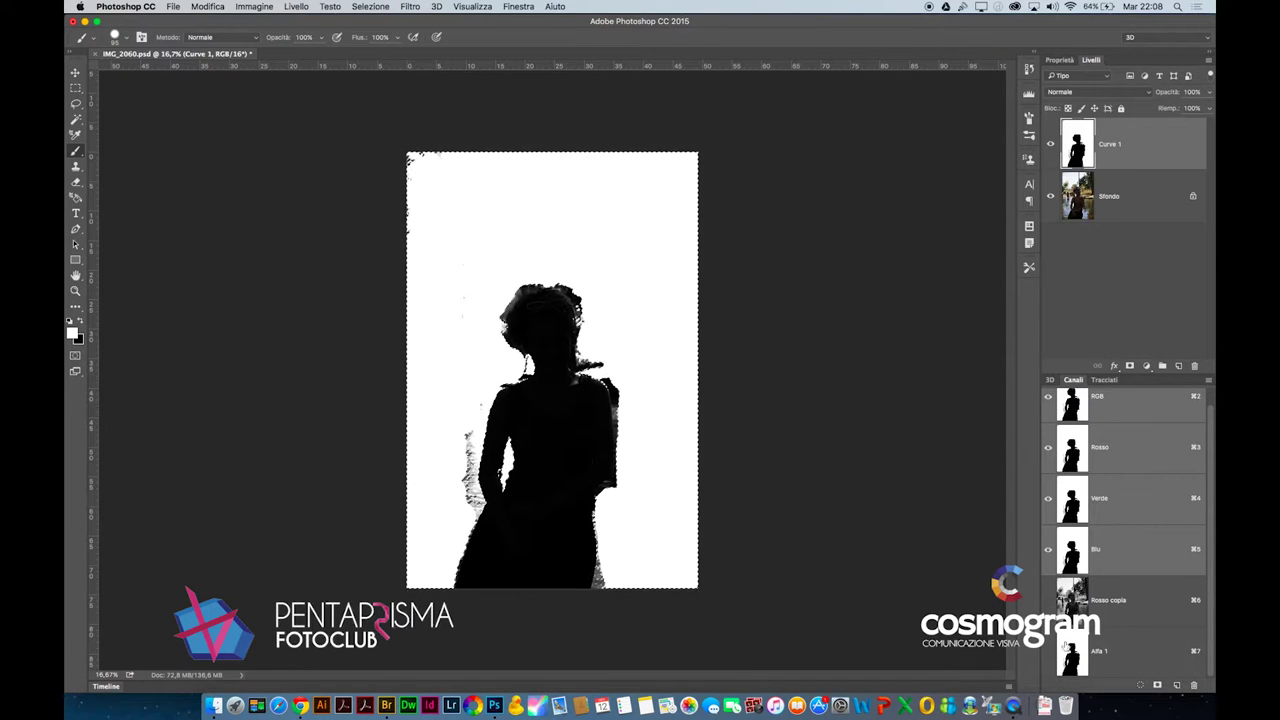
left_click(370, 6)
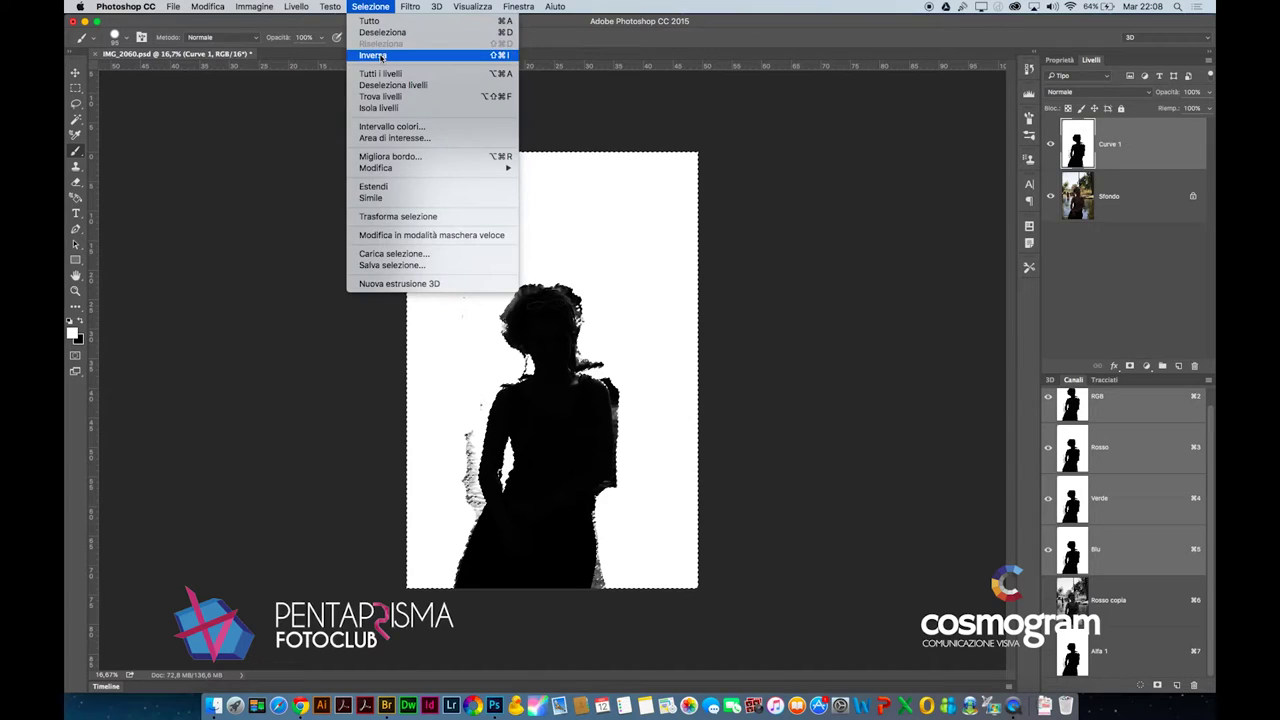
left_click(385, 52)
scroll(1160, 519, "up", 1)
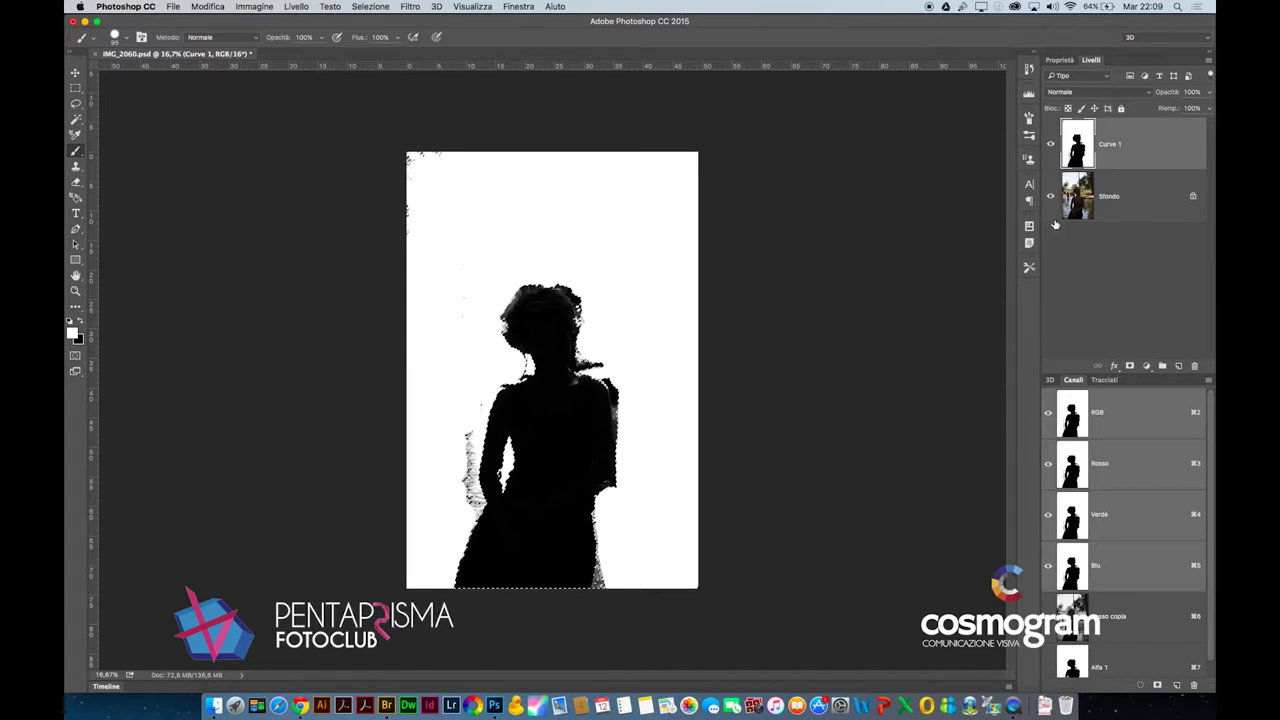
left_click(1051, 144)
Select Sfondo, inspect the top of the head, and convert Sfondo into Livello 0
left_click(1082, 194)
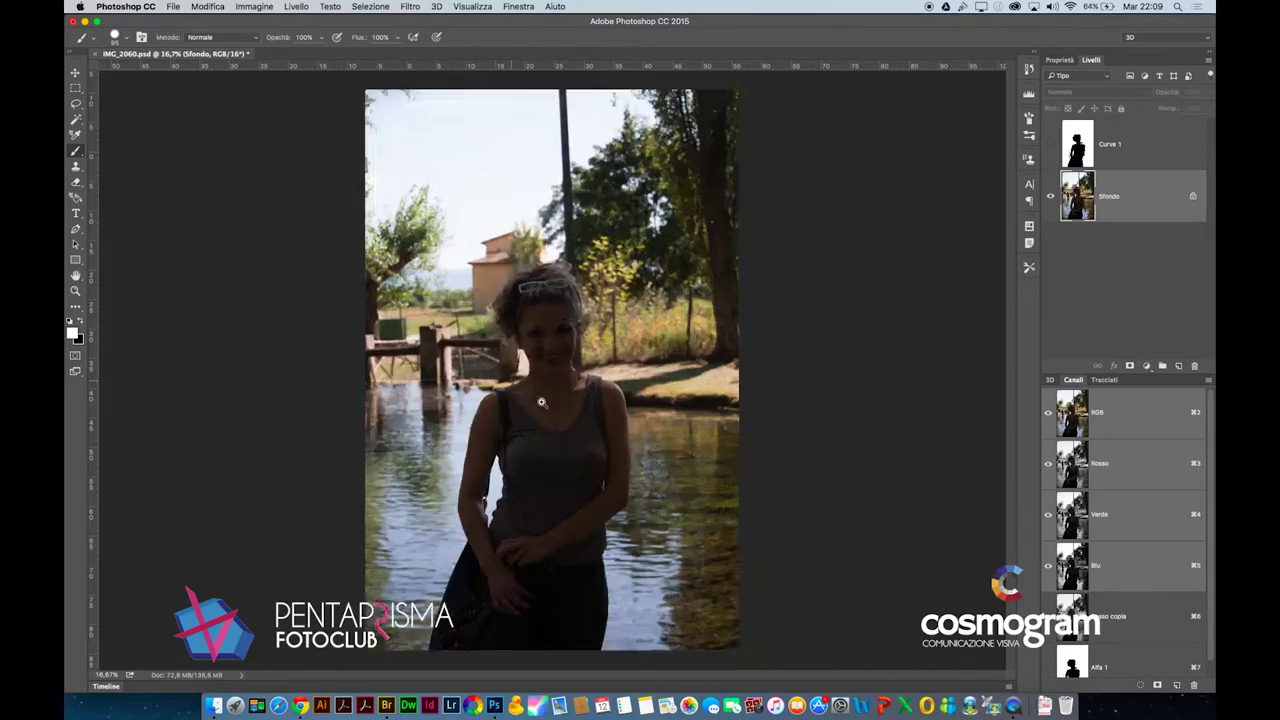
scroll(511, 380, "up", 5)
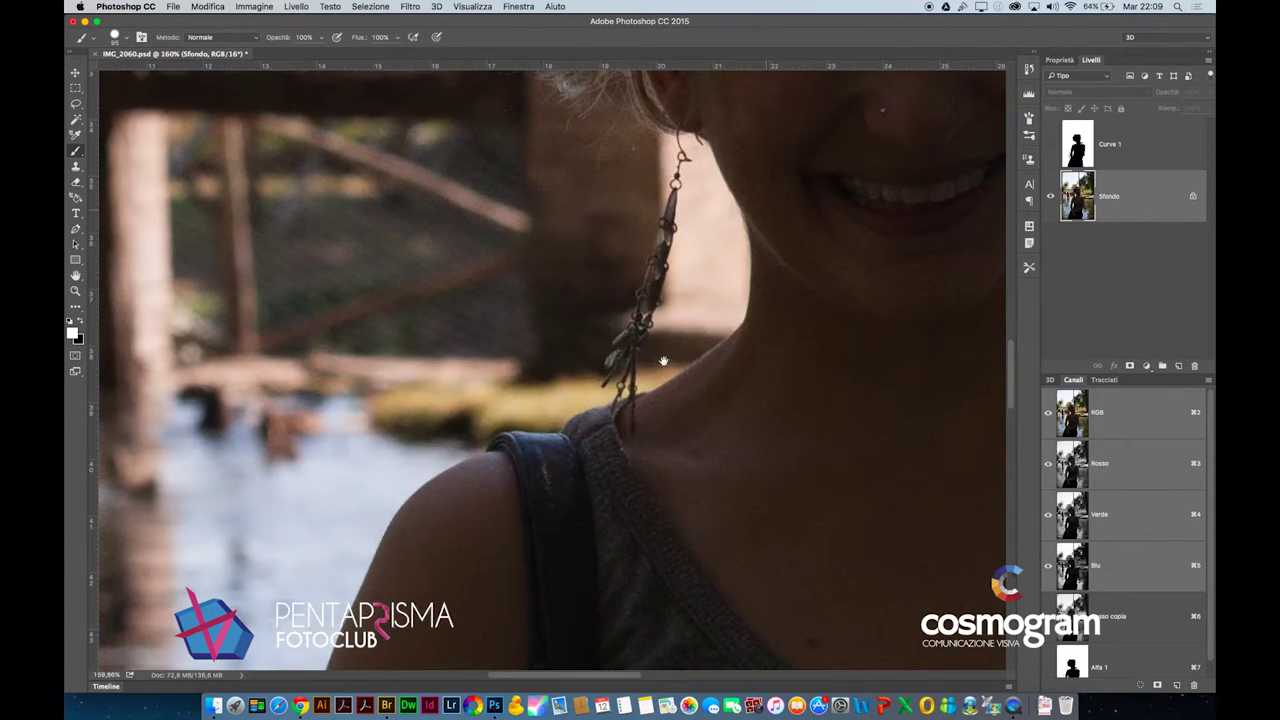
left_click_drag(663, 366, 608, 457)
left_click_drag(620, 203, 558, 341)
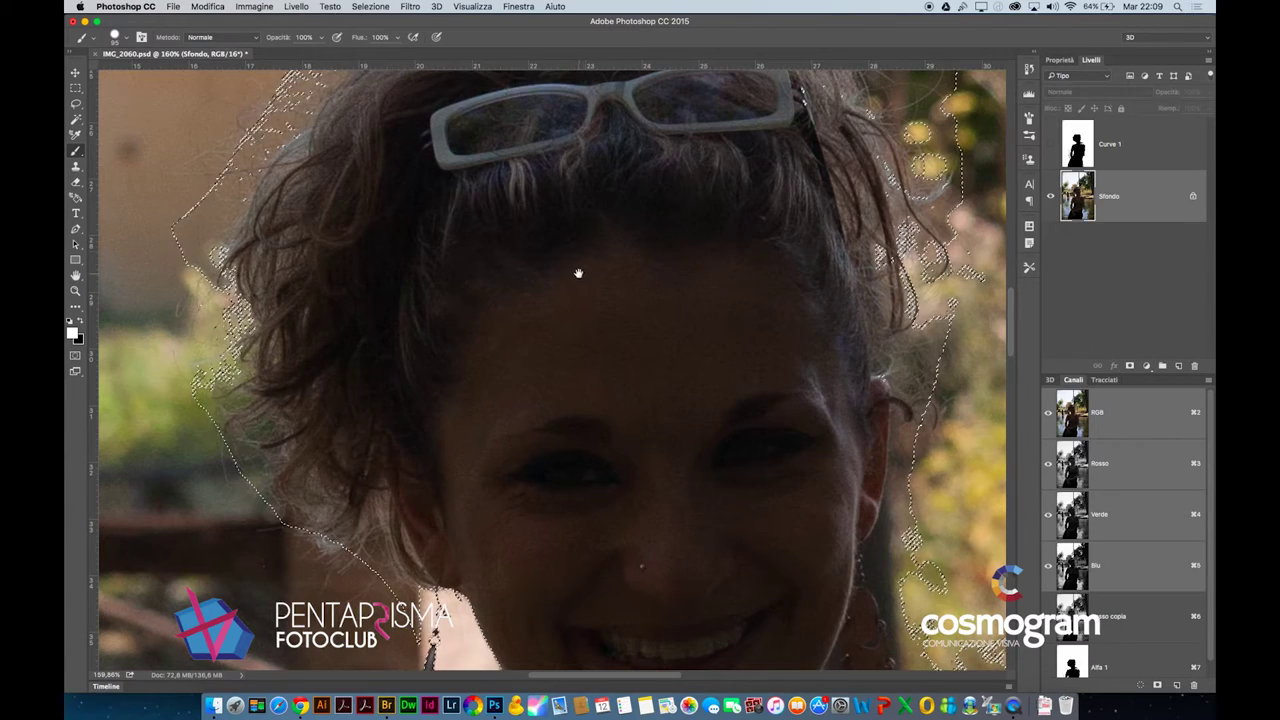
left_click_drag(543, 309, 509, 360)
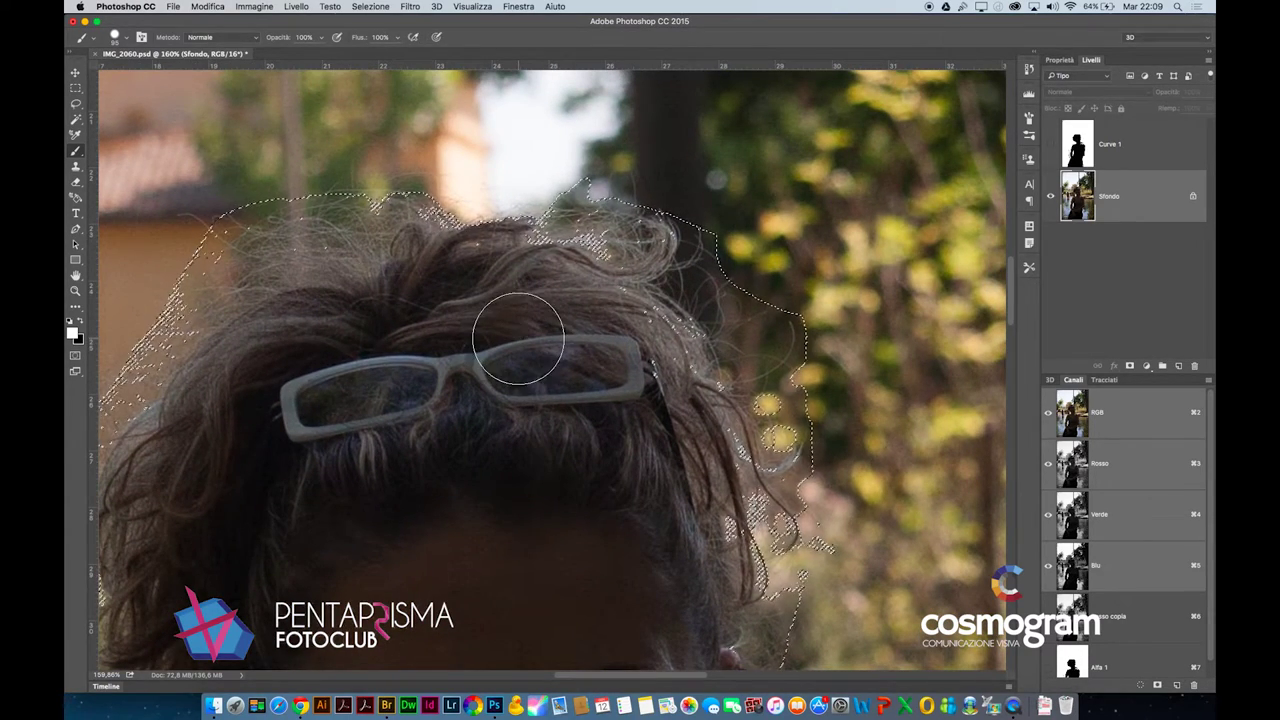
double_click(1092, 218)
left_click(606, 220)
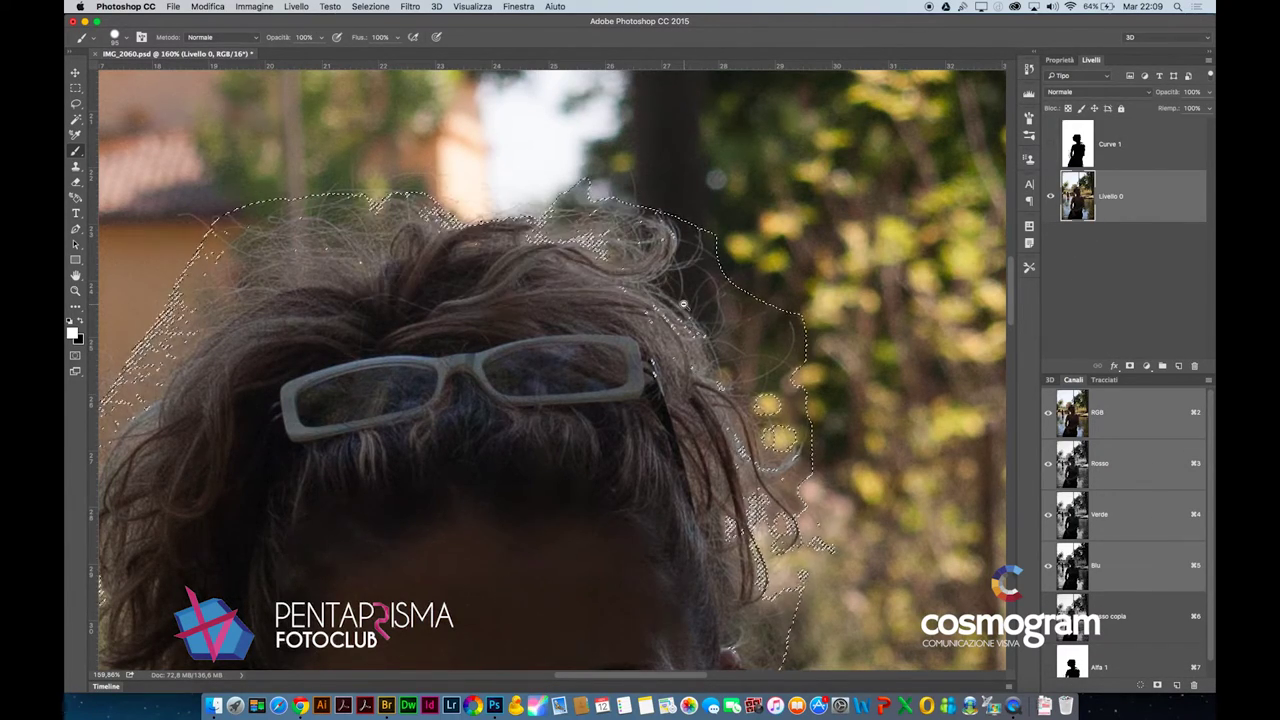
scroll(684, 304, "down", 5)
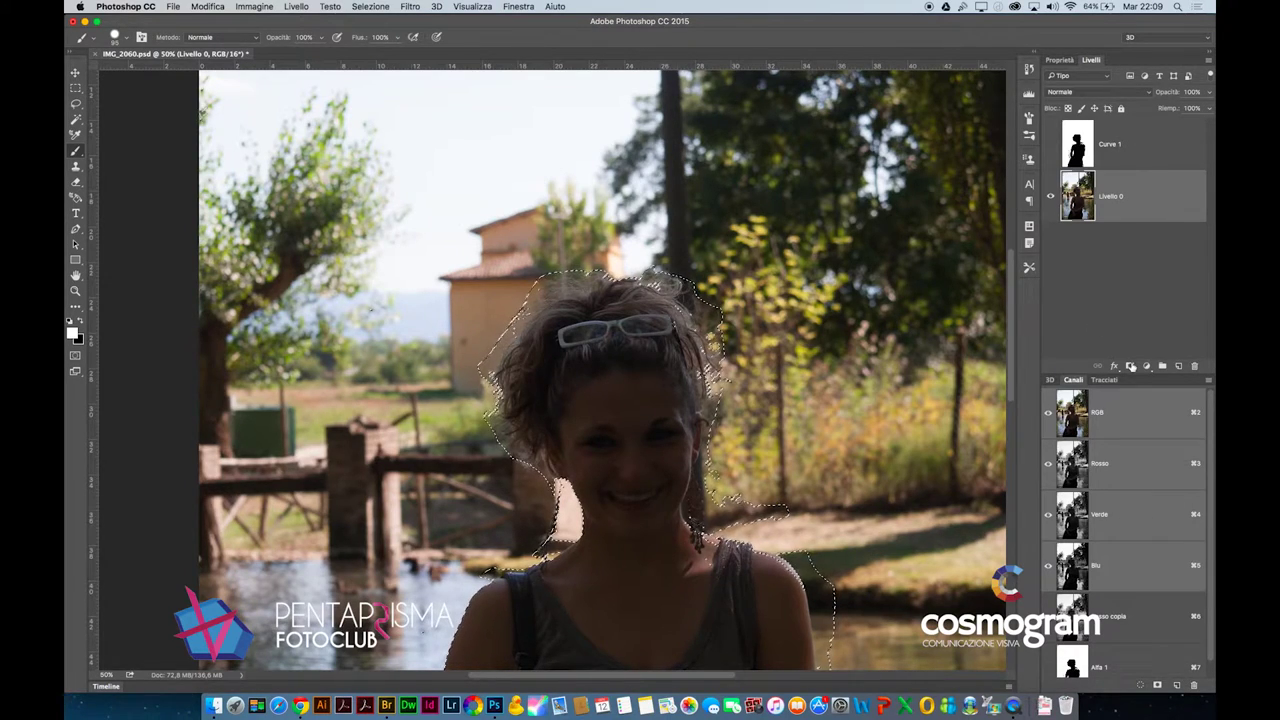
left_click(1130, 367)
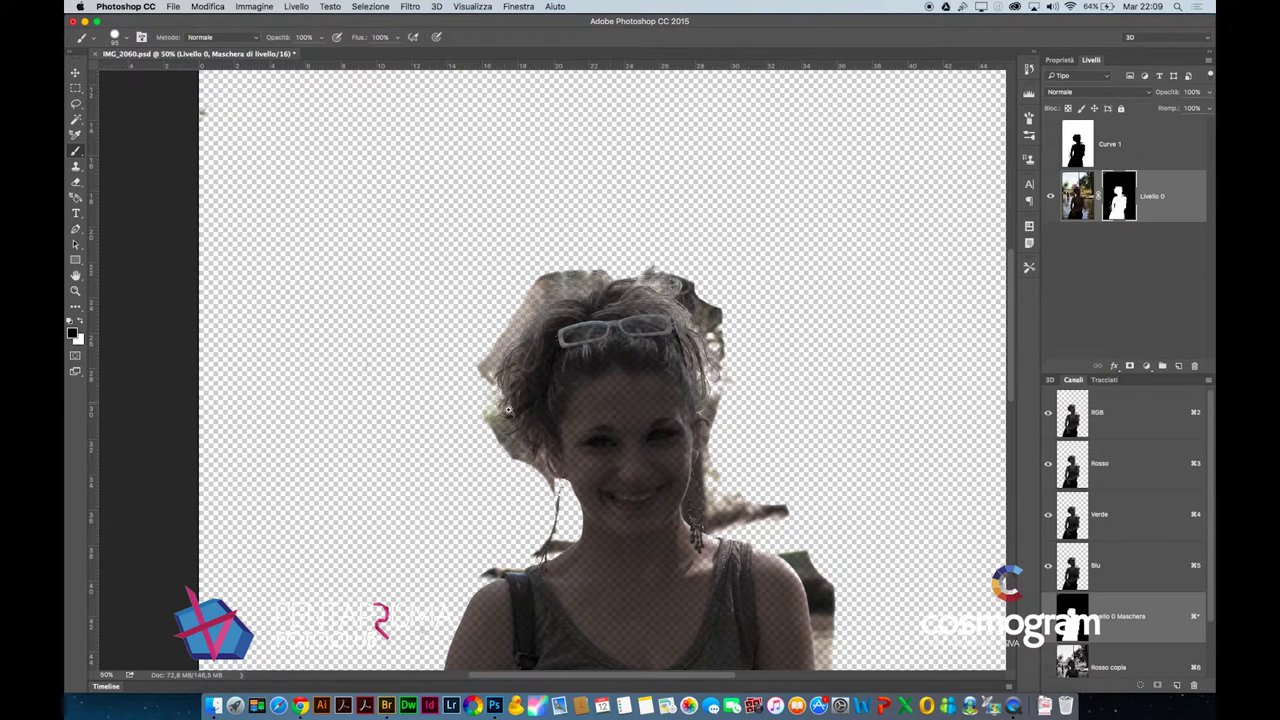
scroll(529, 437, "up", 5)
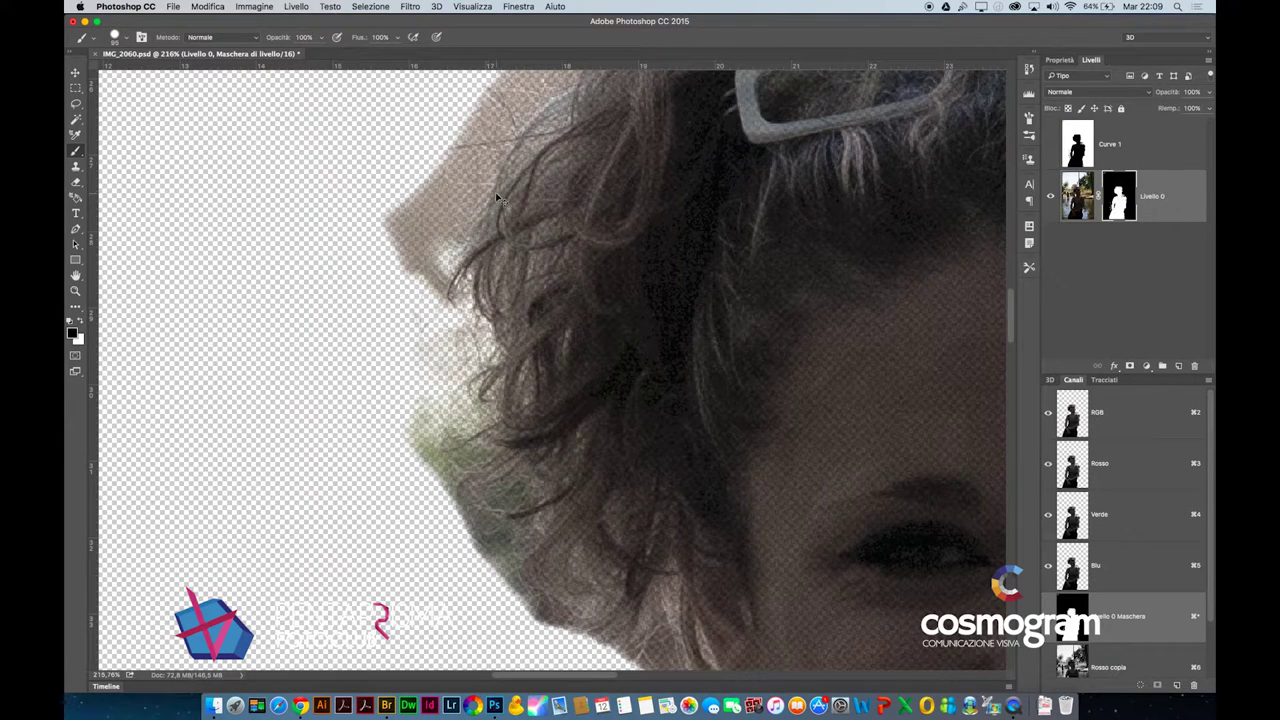
left_click(1194, 366)
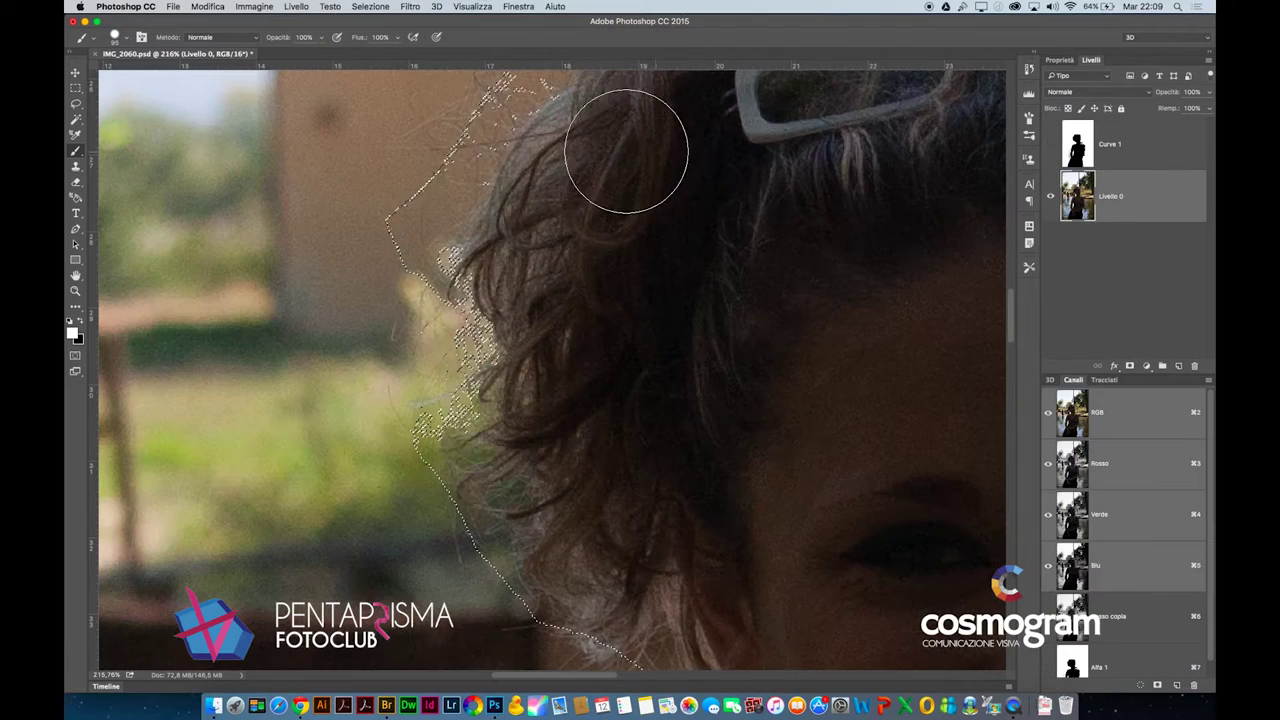
left_click(411, 6)
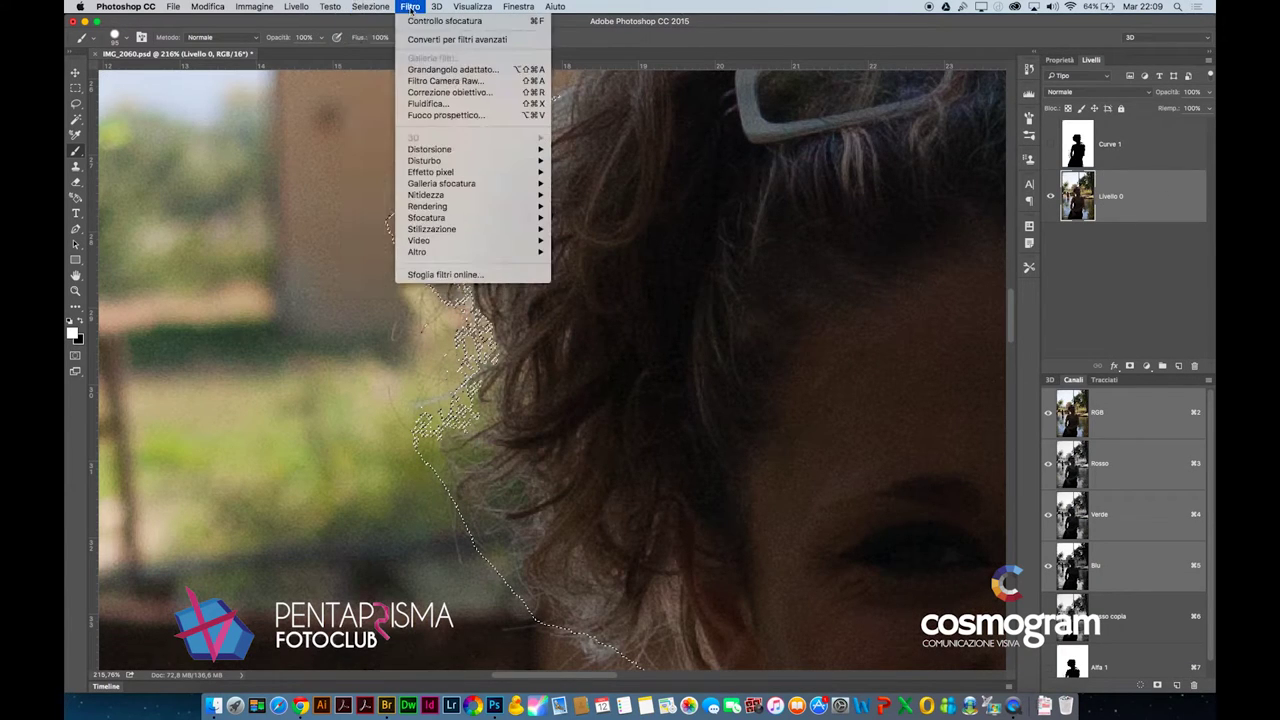
Open Migliora bordo and brush refinement over the hair left of the face and the ear
left_click(390, 156)
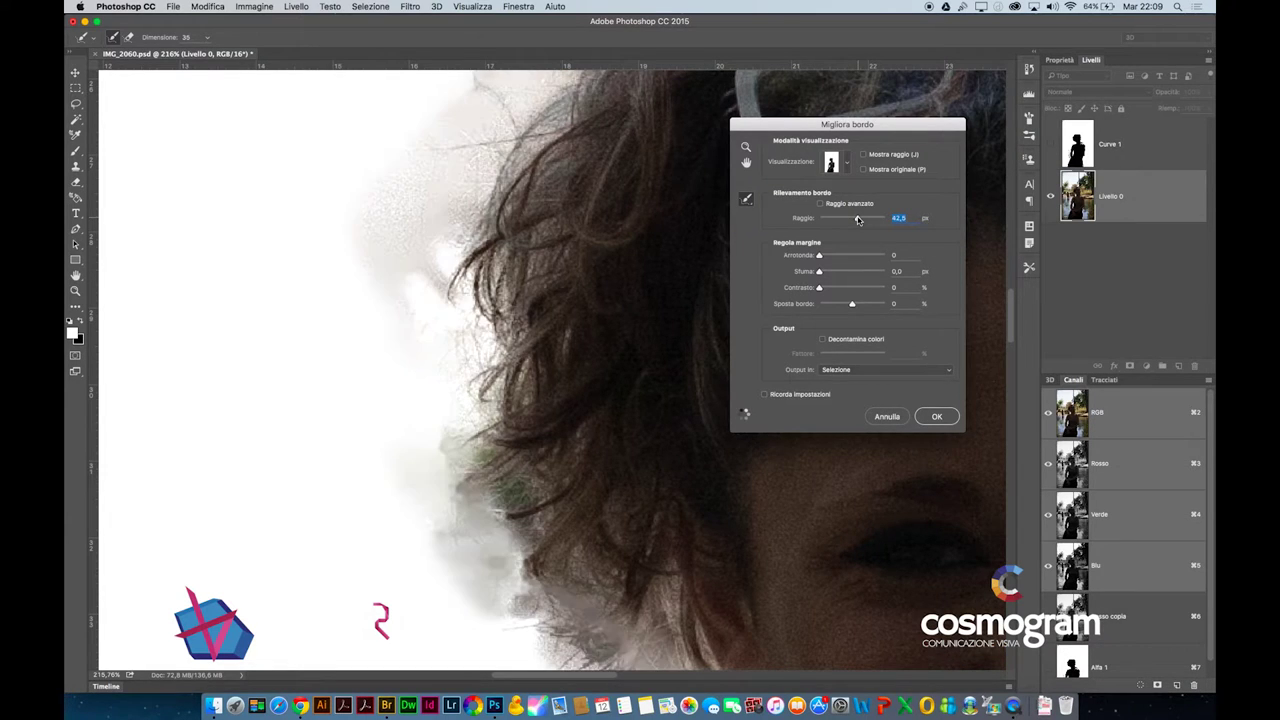
scroll(614, 328, "down", 3)
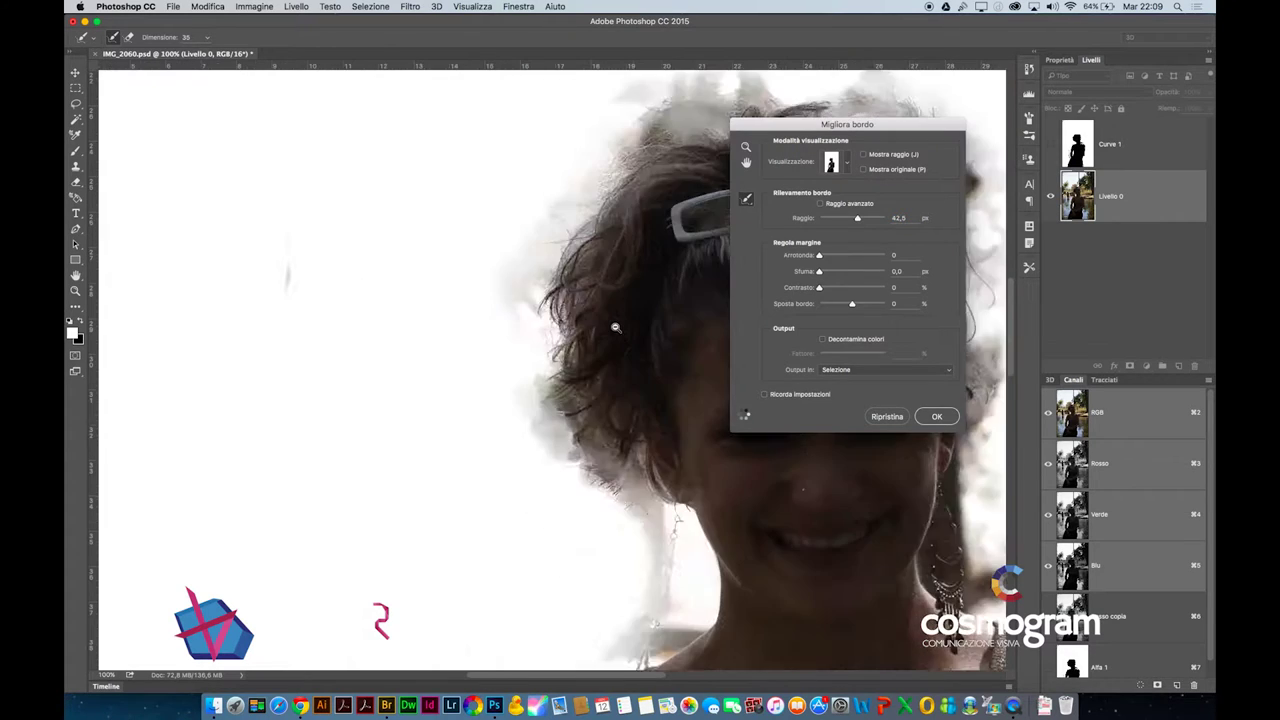
scroll(615, 327, "down", 3)
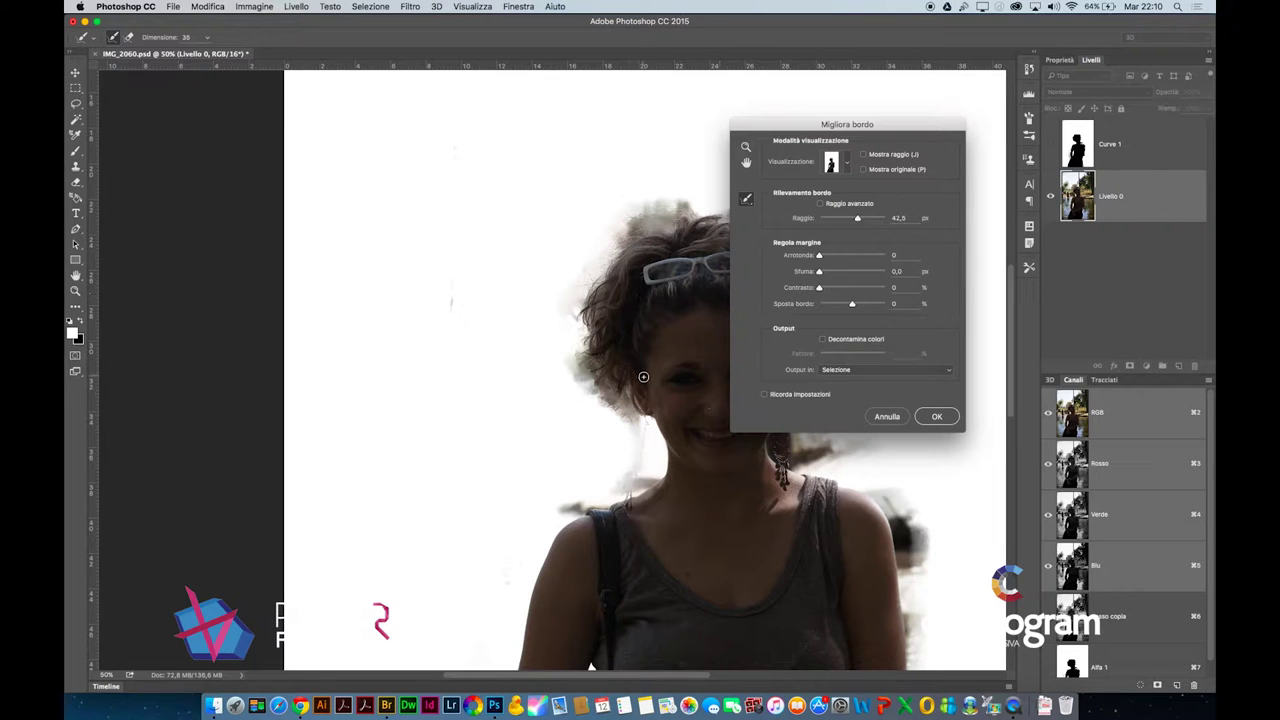
left_click_drag(606, 381, 733, 321)
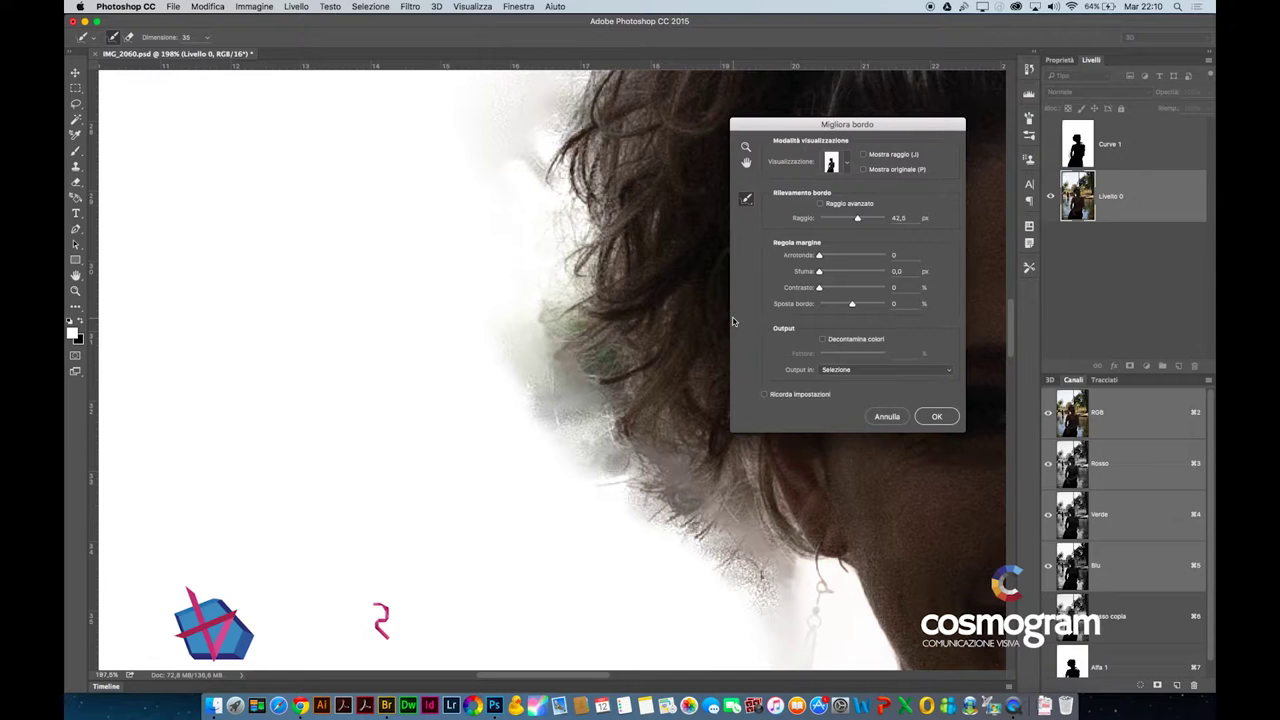
mouse_move(573, 375)
left_mouse_down()
mouse_move(576, 410)
mouse_move(612, 353)
left_mouse_up()
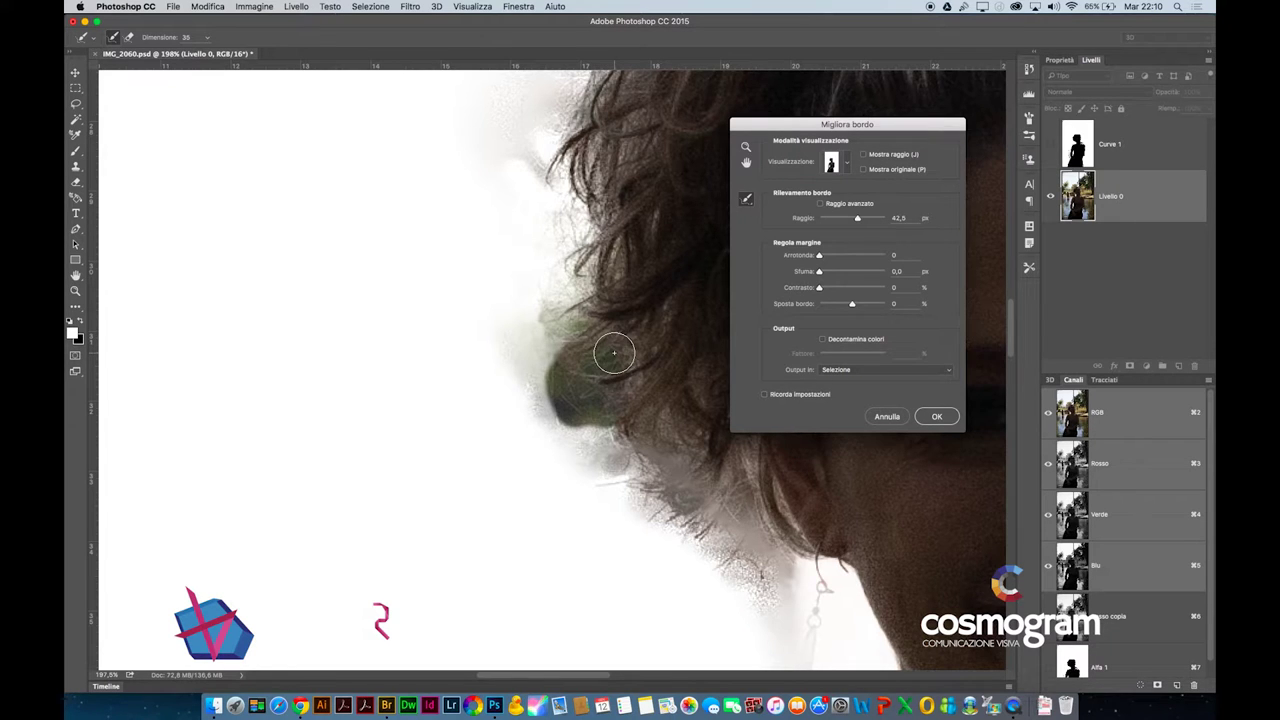
mouse_move(614, 352)
left_mouse_down()
mouse_move(645, 490)
mouse_move(661, 470)
left_mouse_up()
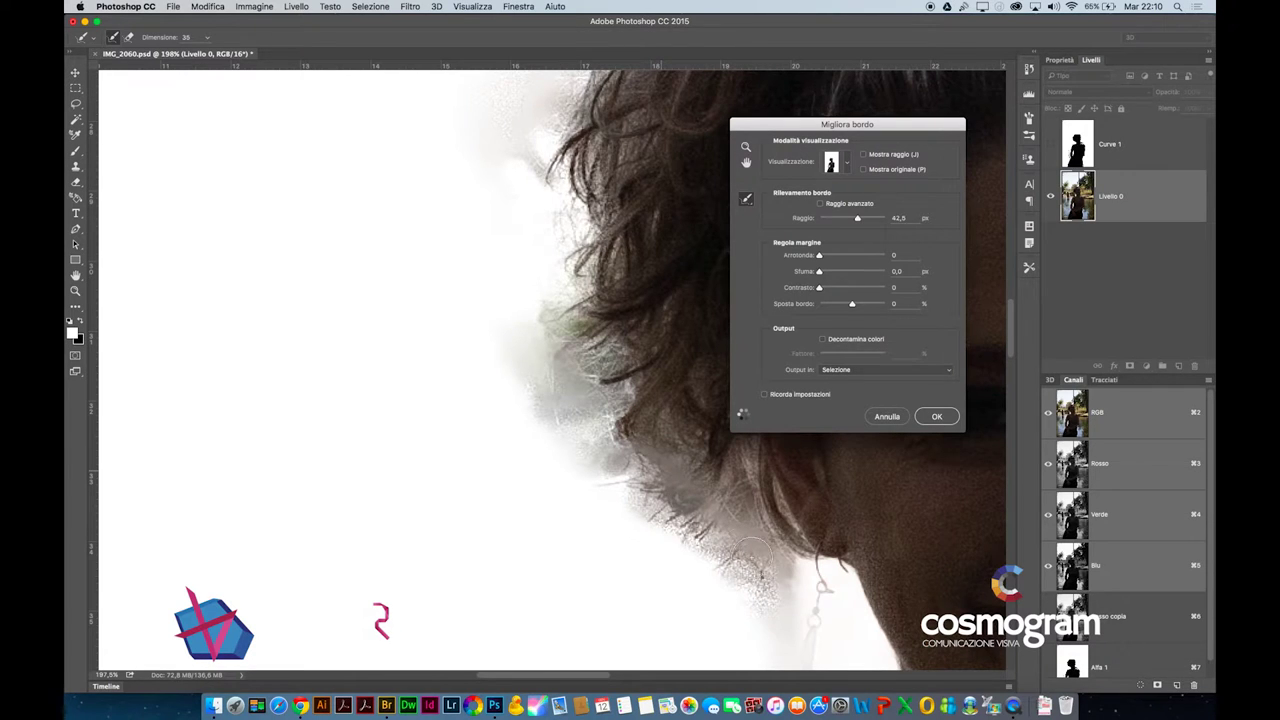
mouse_move(744, 543)
left_mouse_down()
mouse_move(736, 492)
mouse_move(663, 487)
mouse_move(620, 390)
mouse_move(602, 424)
left_mouse_up()
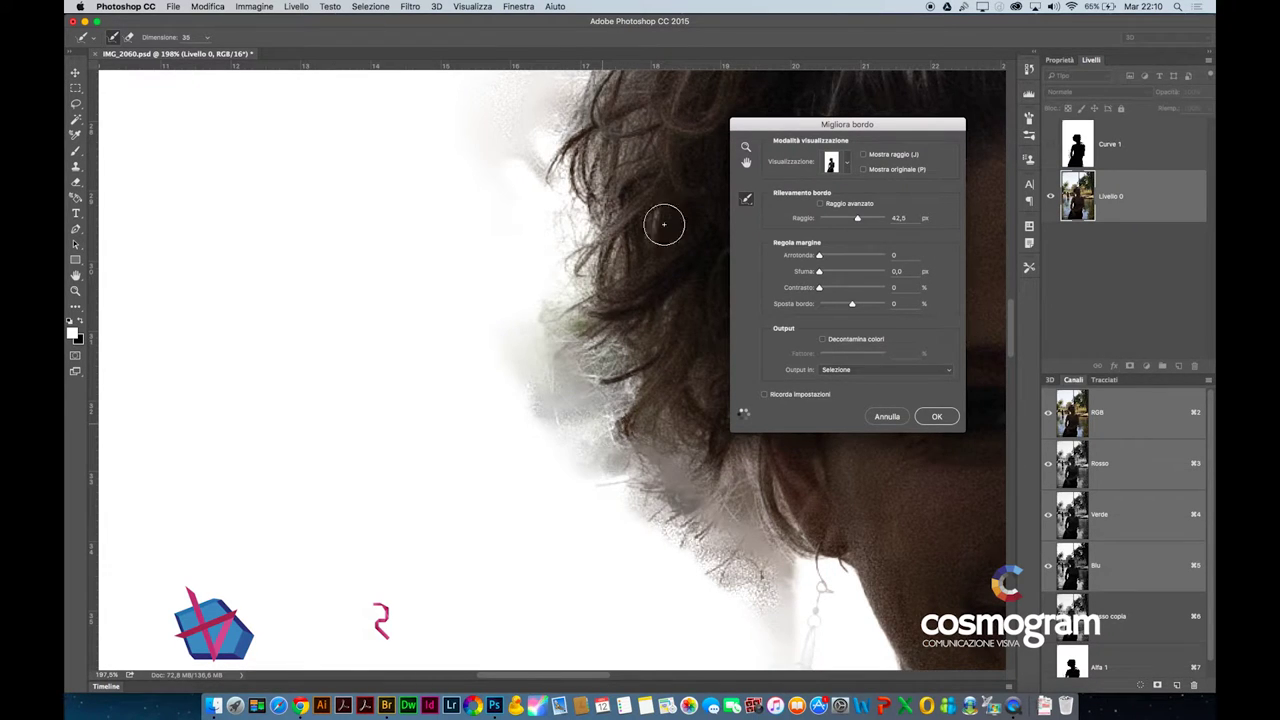
Brush refinement along the top of the head and set the radius to 42.5 px
left_click_drag(583, 240, 471, 414)
mouse_move(649, 153)
left_mouse_down()
mouse_move(510, 272)
mouse_move(580, 332)
left_mouse_up()
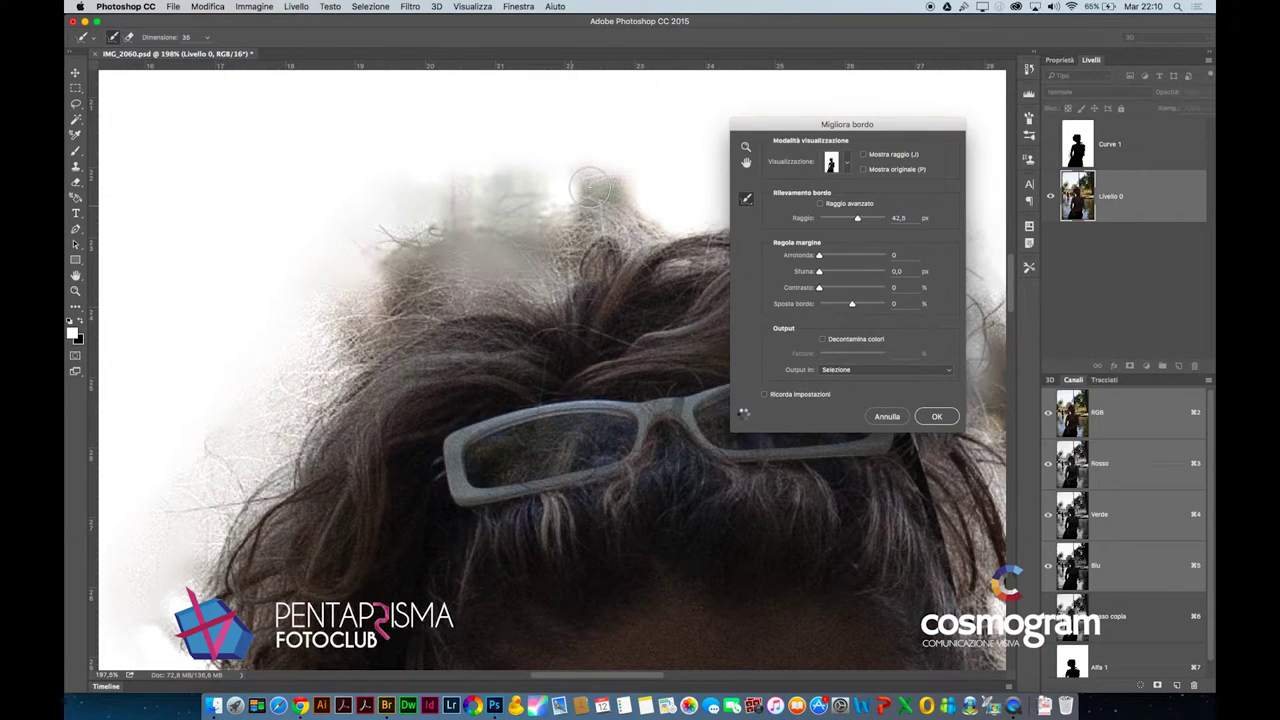
left_click_drag(628, 187, 557, 184)
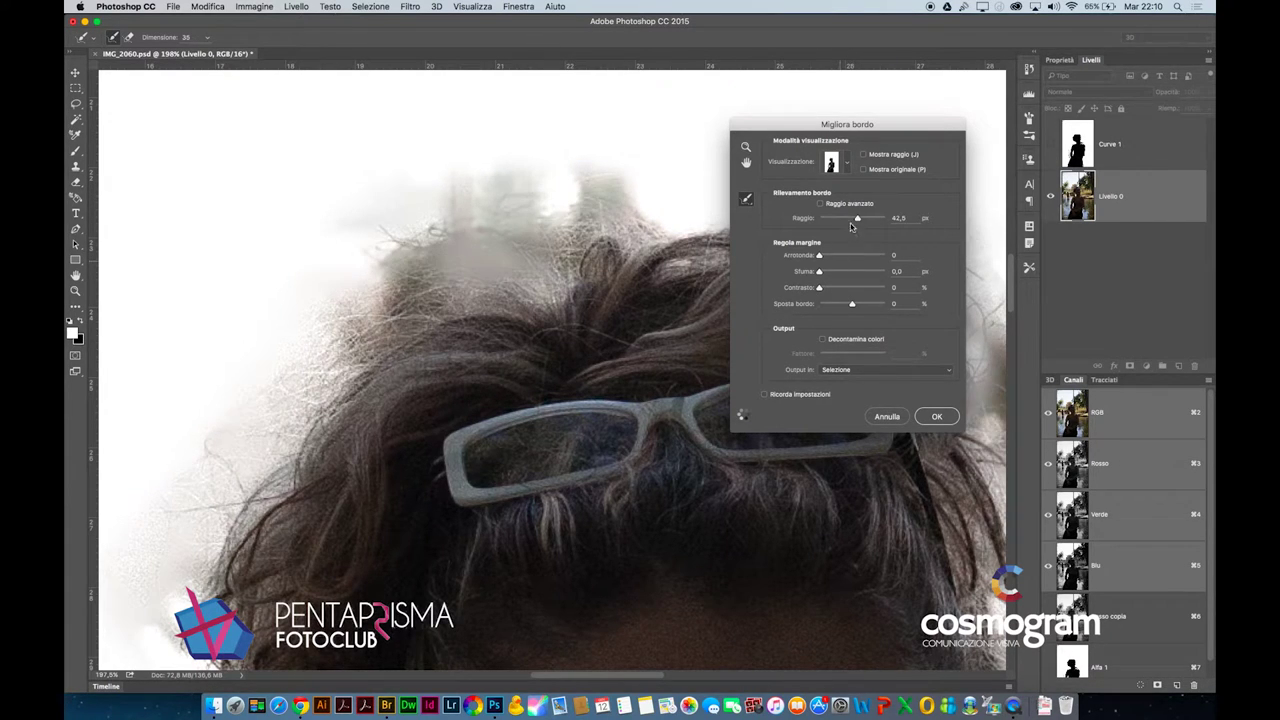
left_click_drag(853, 220, 851, 220)
Enable Raggio avanzato at 49.1 px and refine the hair edge on the right side
left_click(840, 219)
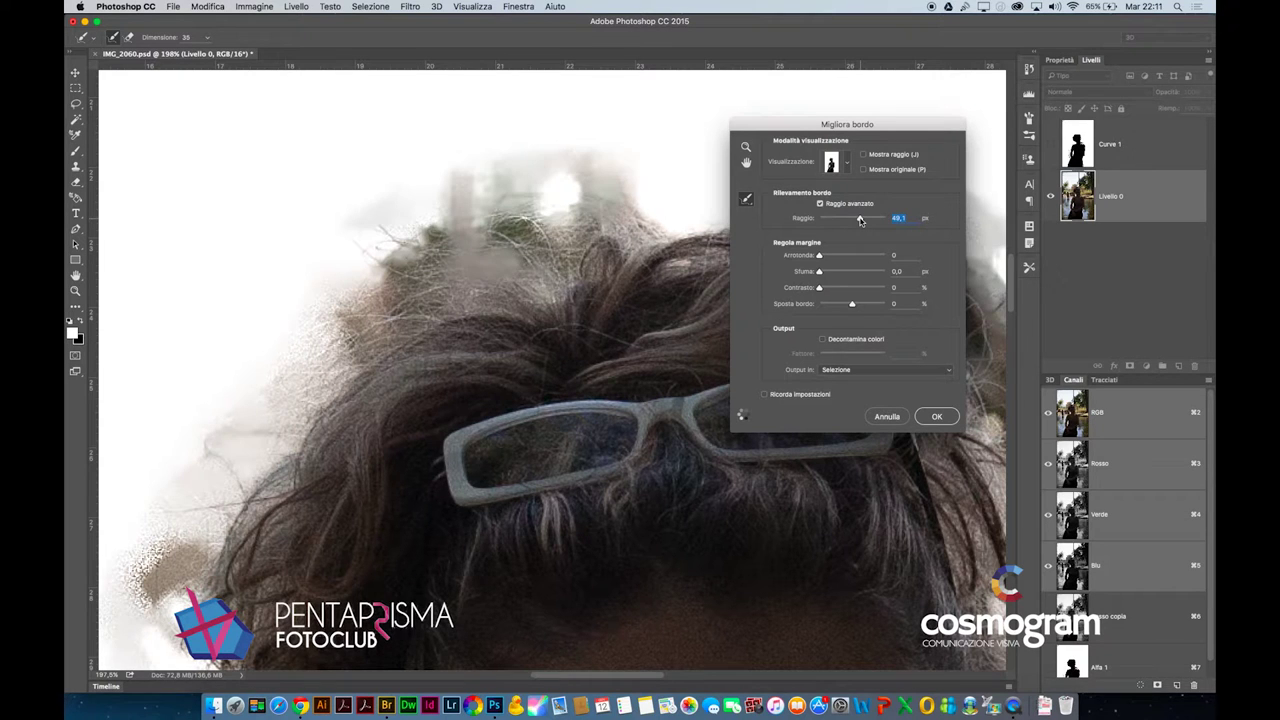
left_click_drag(677, 480, 334, 323)
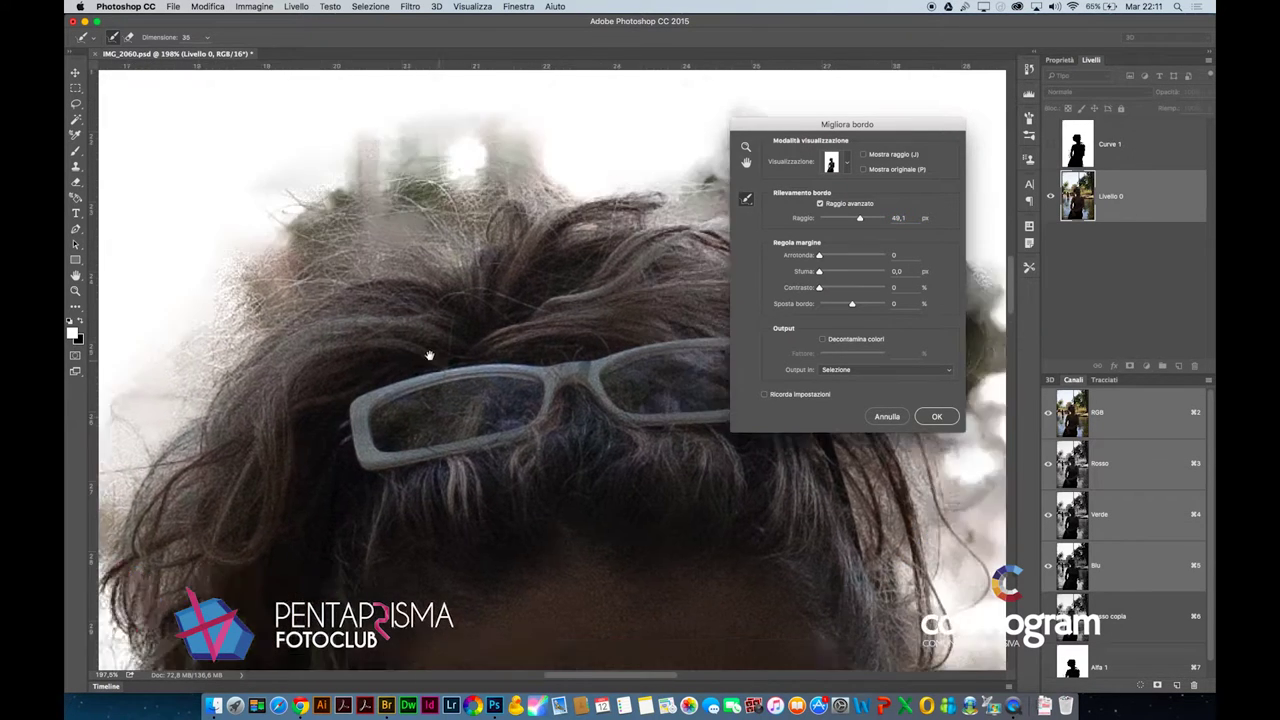
left_click_drag(594, 323, 409, 334)
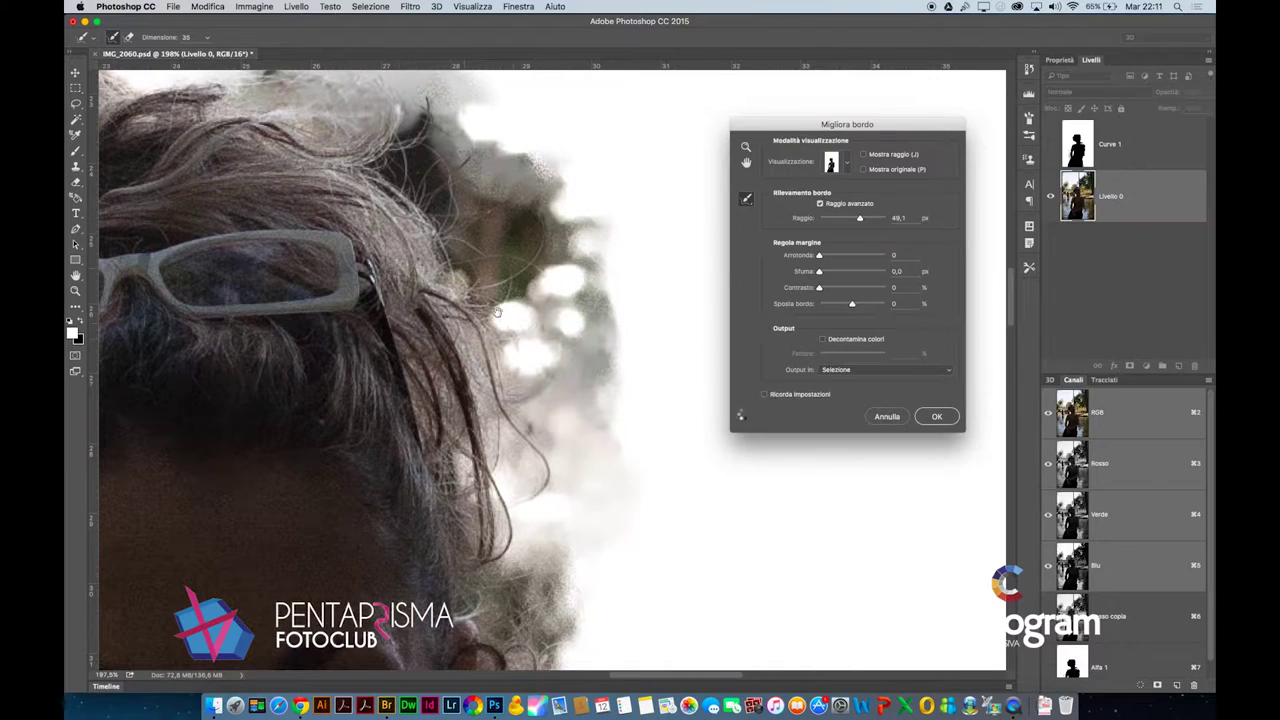
left_click_drag(515, 217, 514, 214)
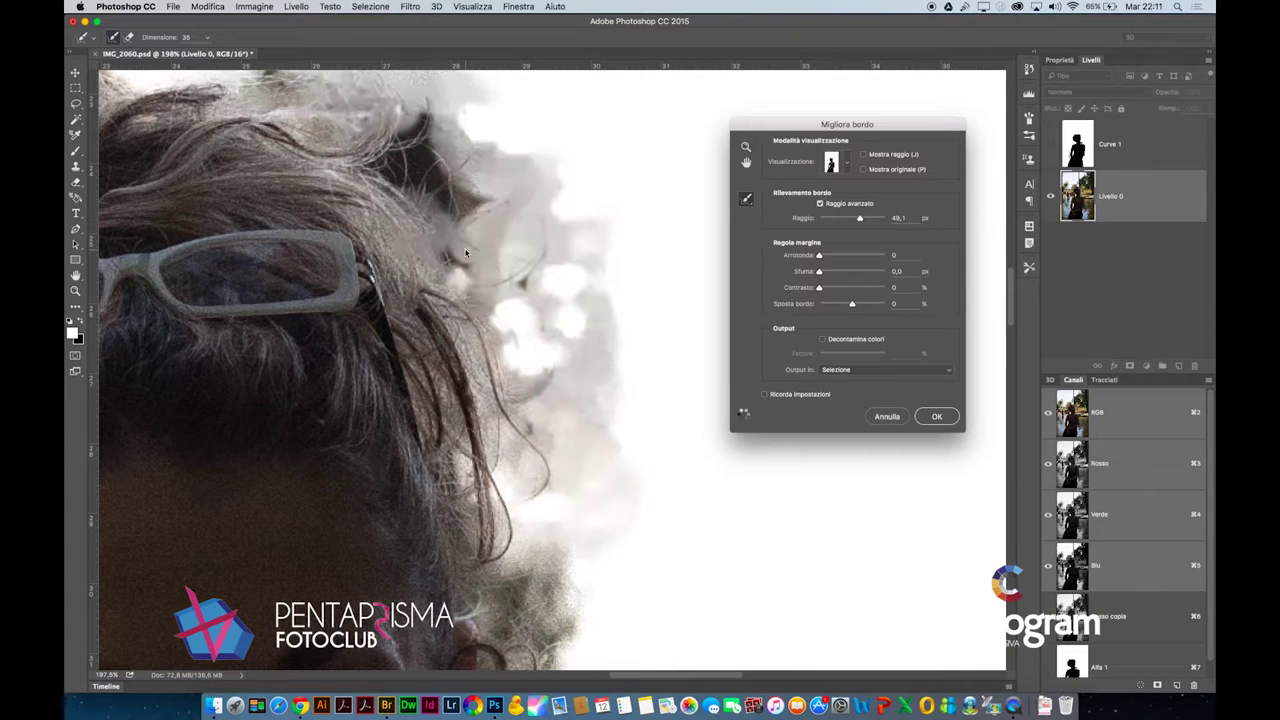
Erase excess refinement along the right hair edge, then apply the refined selection
left_click(744, 200)
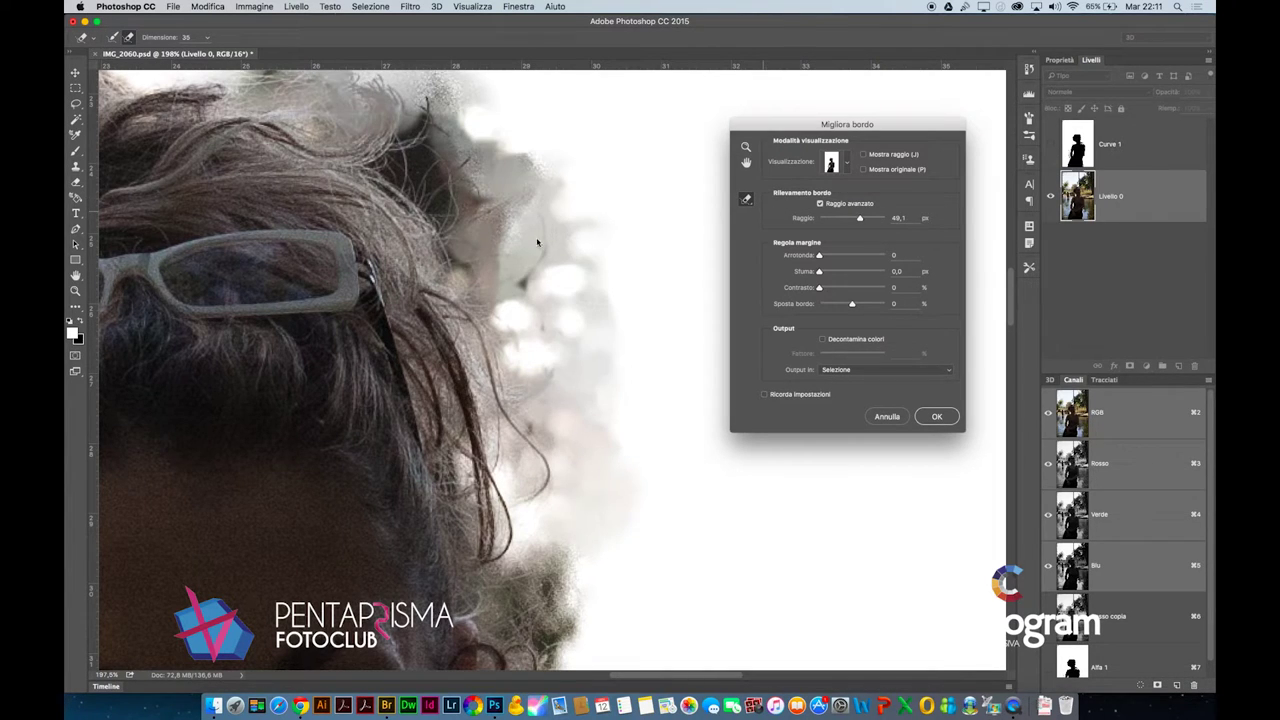
left_click_drag(480, 228, 484, 308)
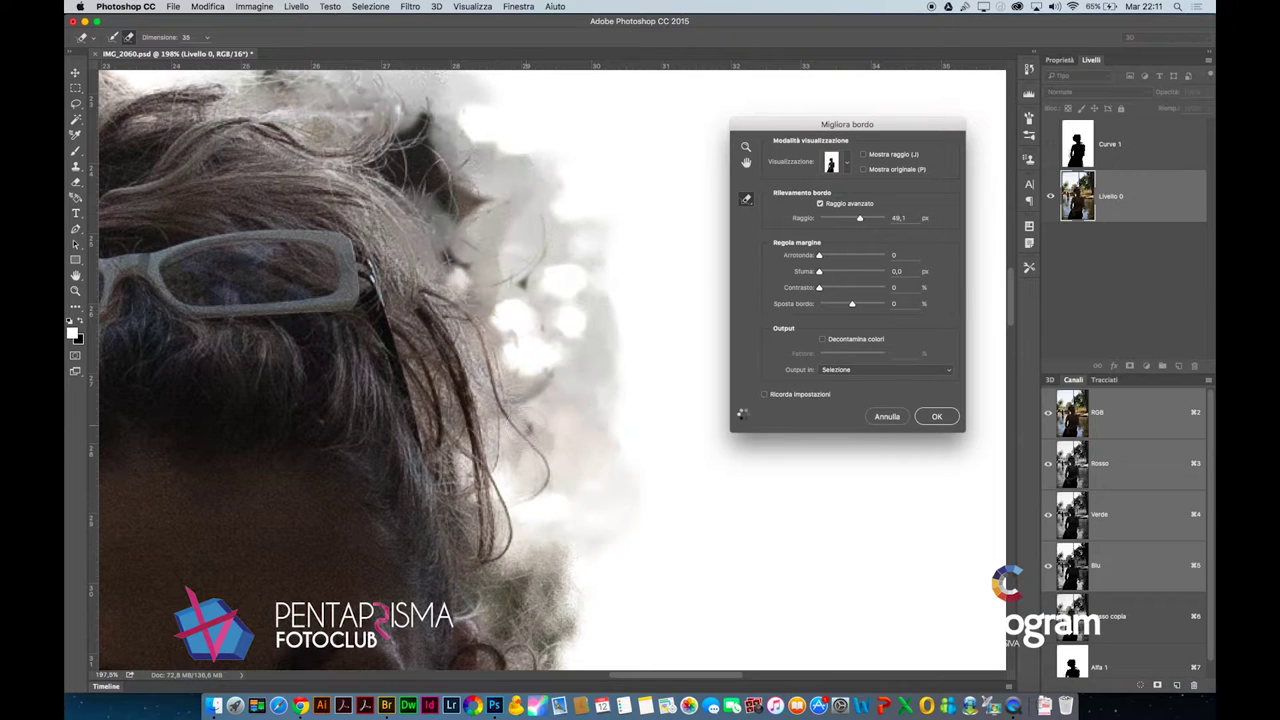
left_click_drag(512, 568, 524, 243)
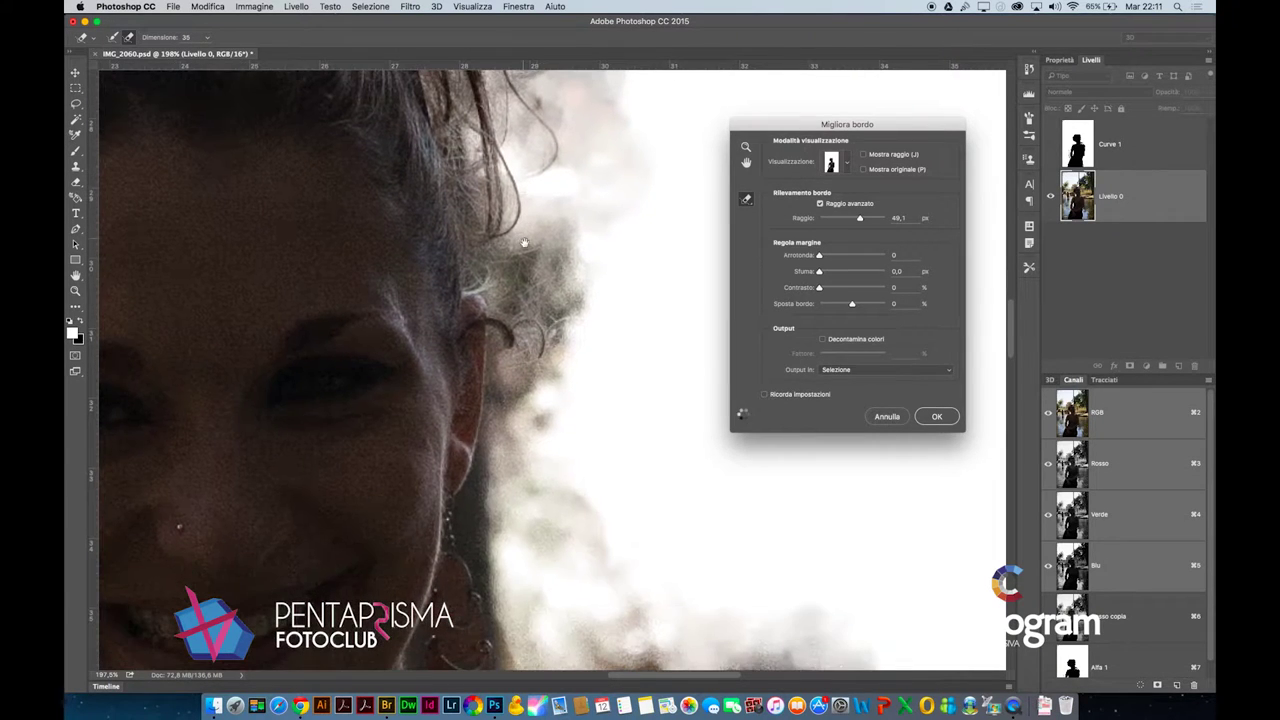
left_click(579, 412, "alt")
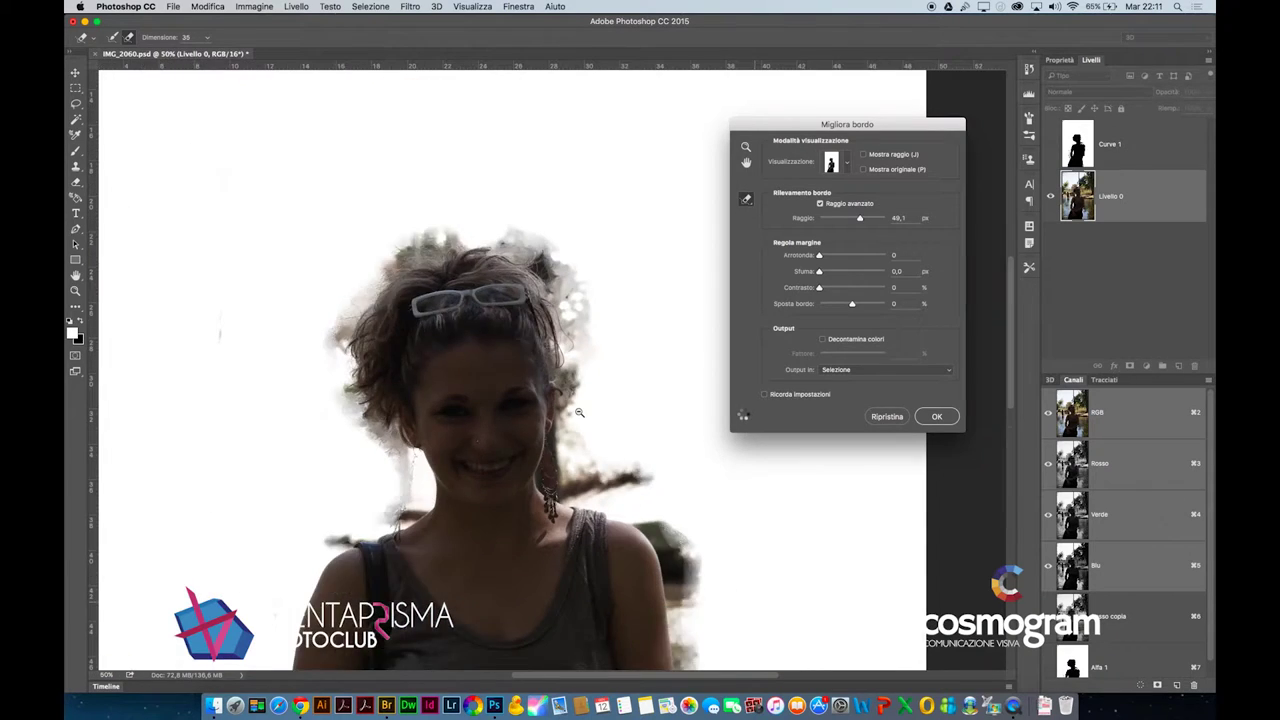
scroll(551, 212, "down", 5)
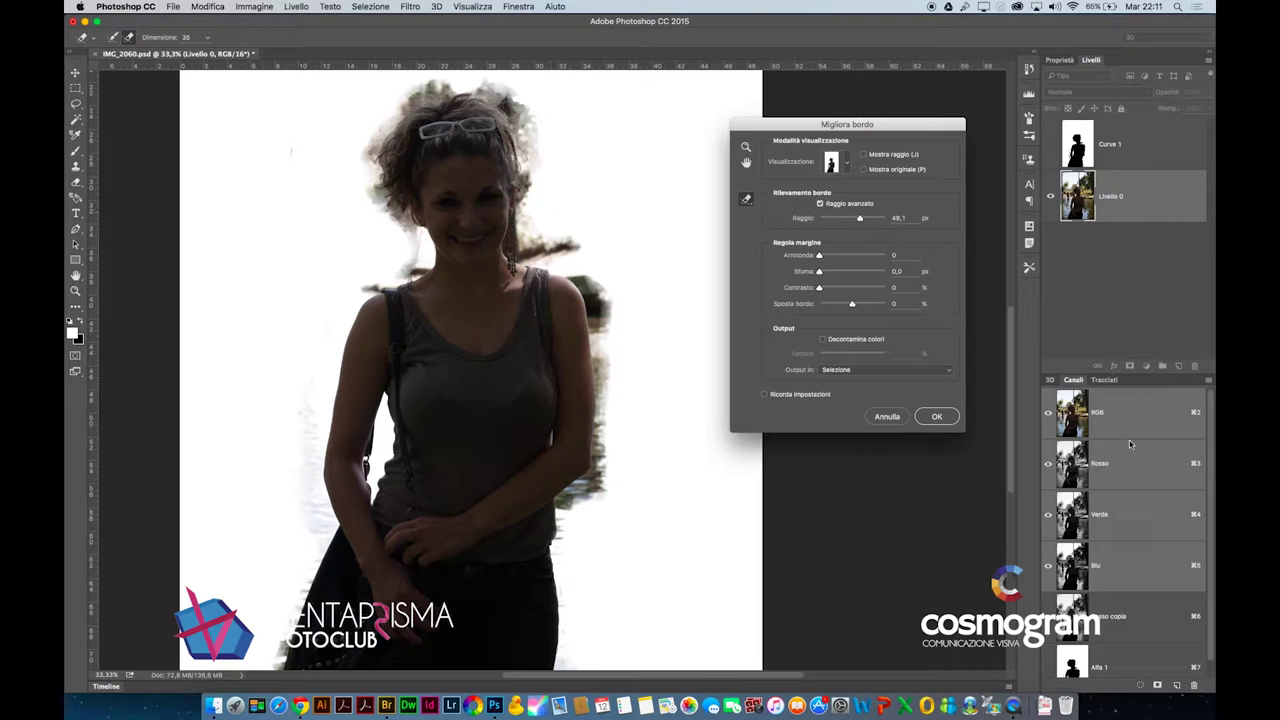
left_click(937, 417)
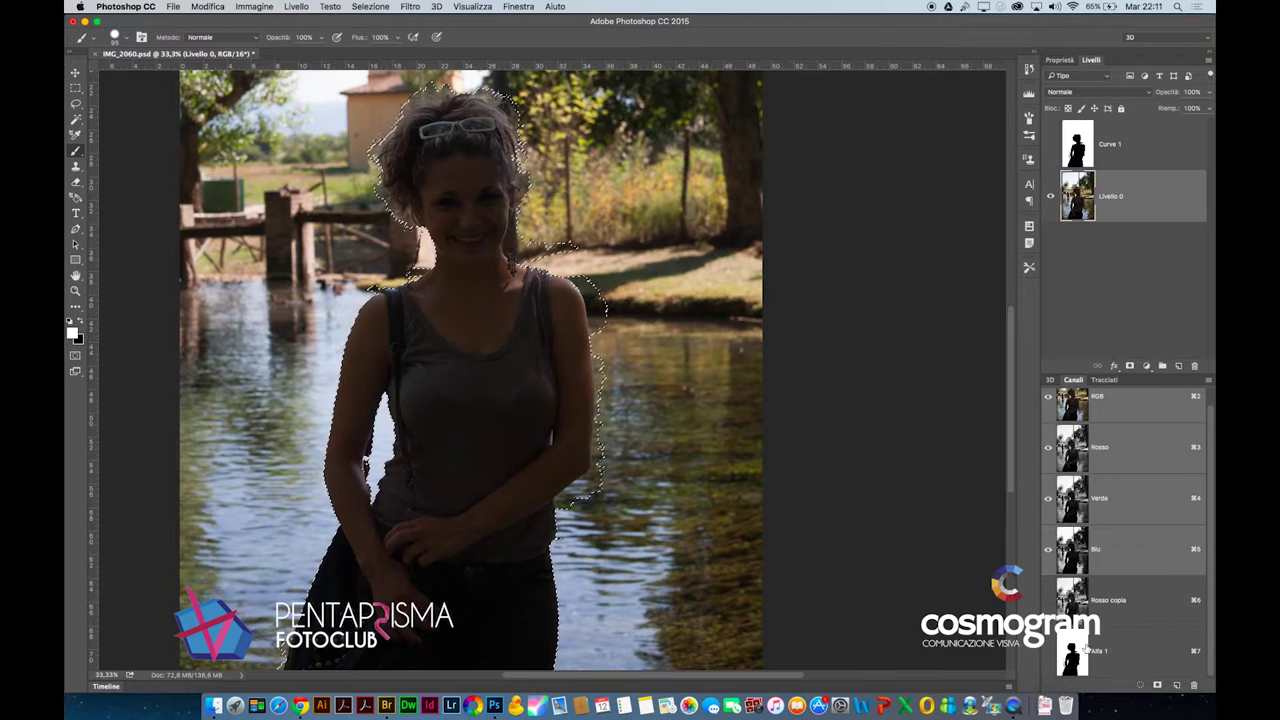
Inspect the Alfa 1 channel's hair edge up close, then zoom out and bring up Curves
key("super+7")
scroll(557, 295, "up", 5)
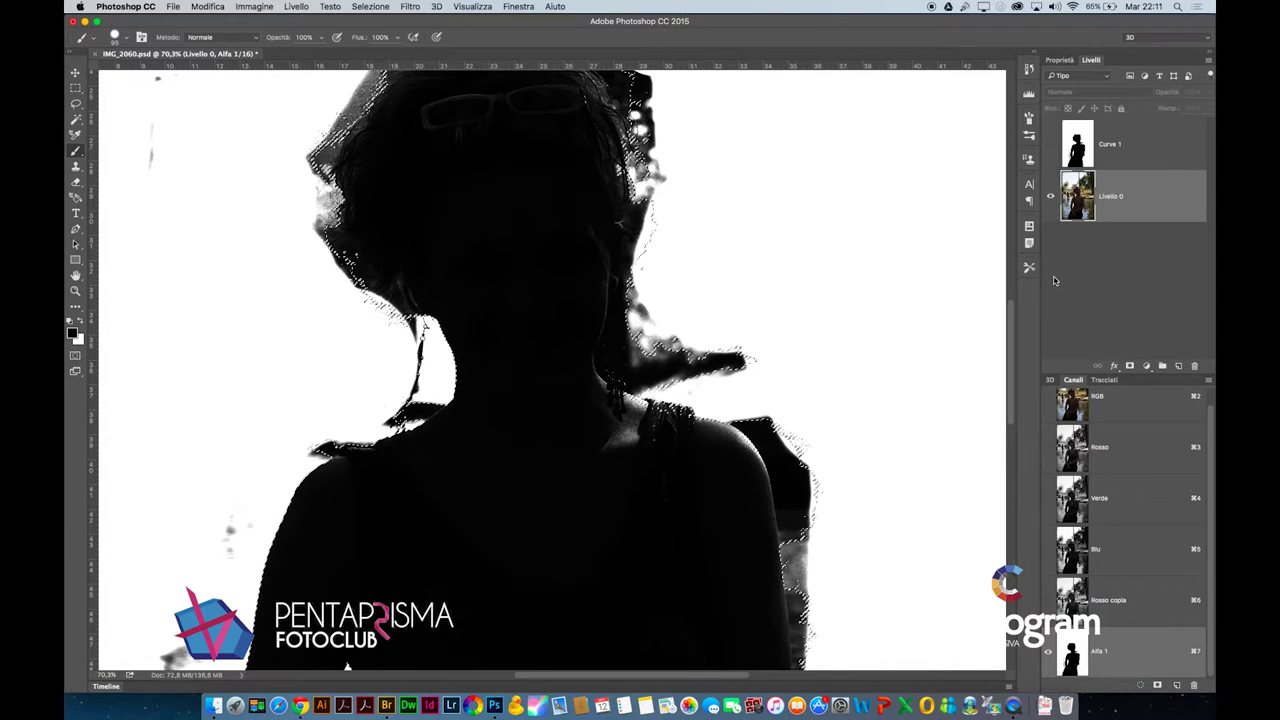
left_click(1050, 148)
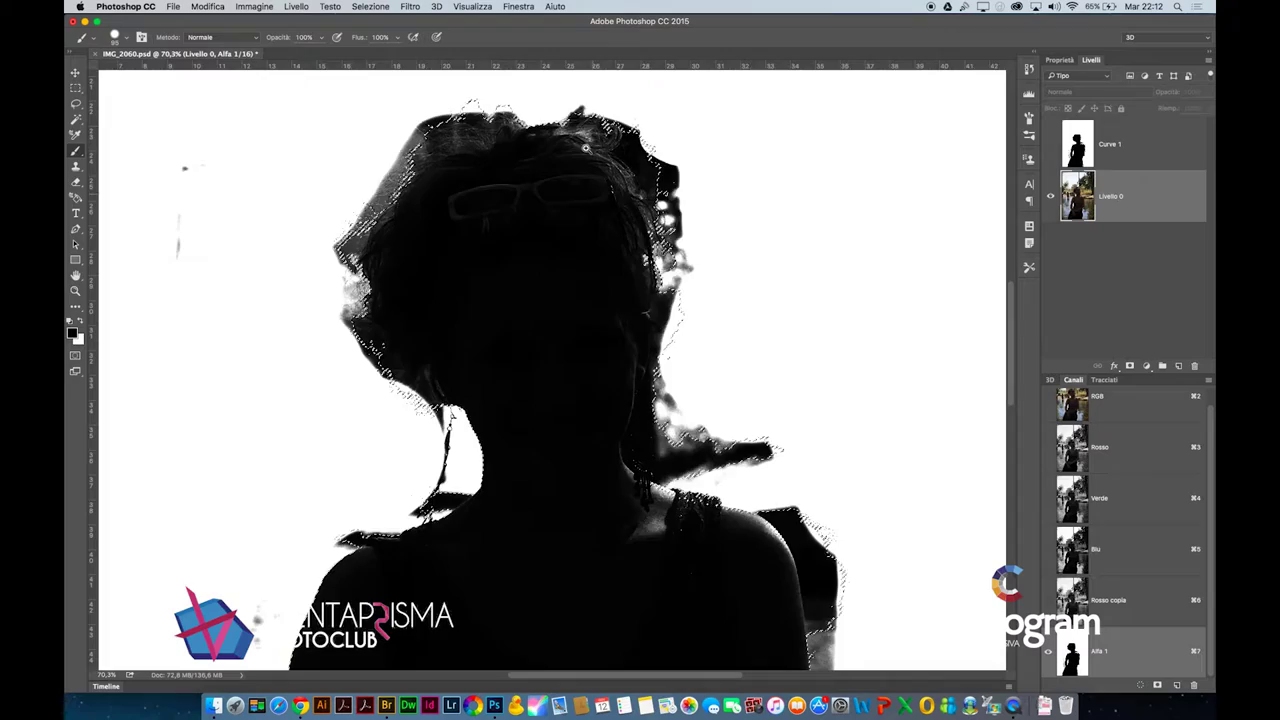
scroll(690, 216, "up", 10)
scroll(690, 216, "down", 5)
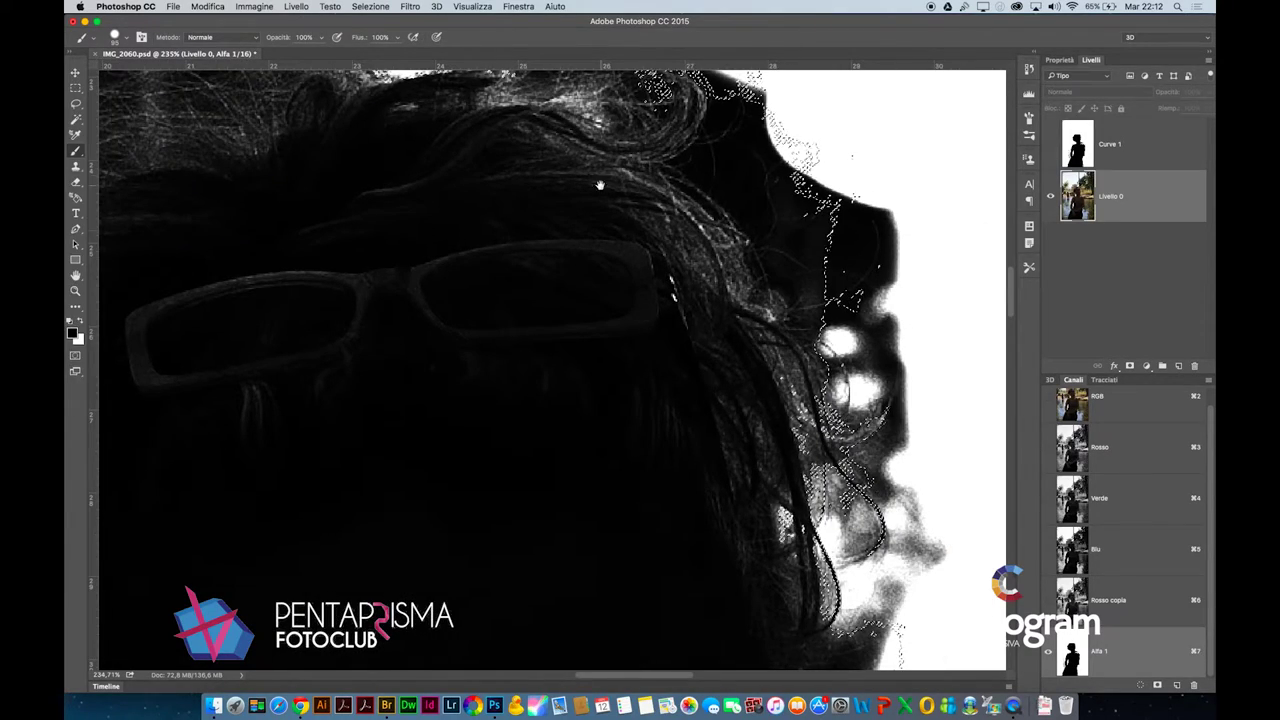
left_click_drag(634, 291, 629, 164)
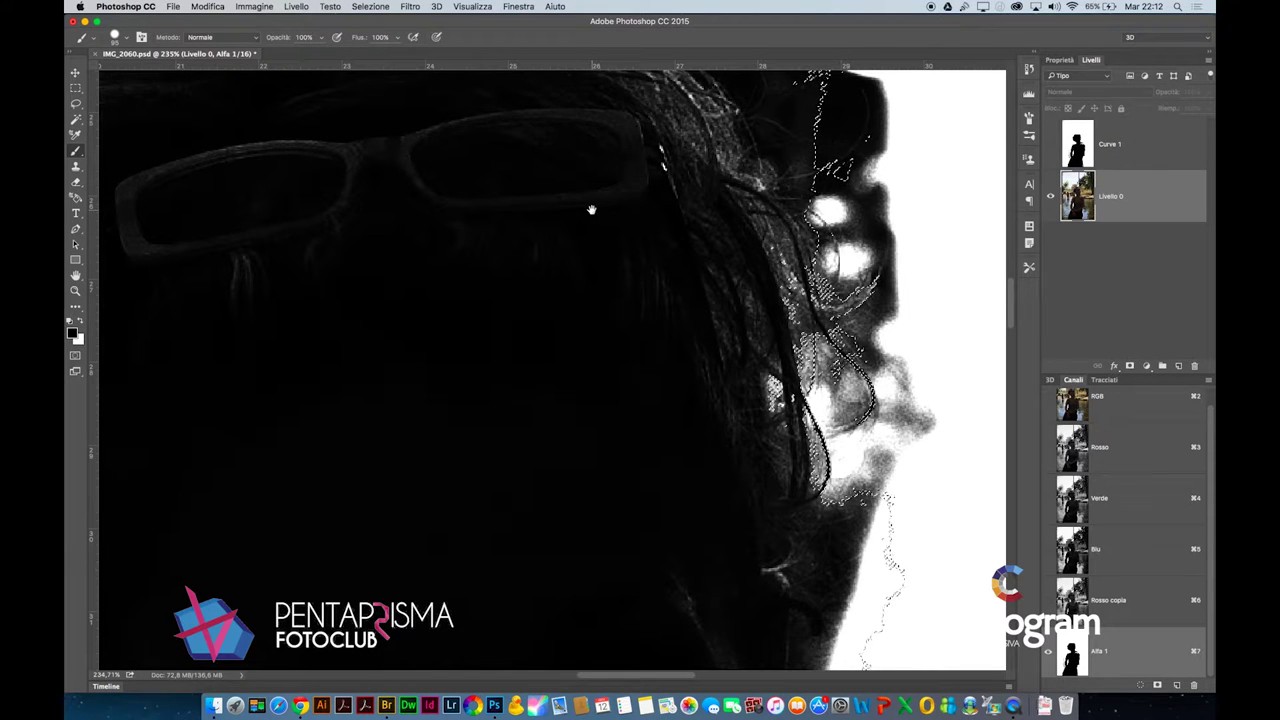
left_click_drag(623, 326, 606, 197)
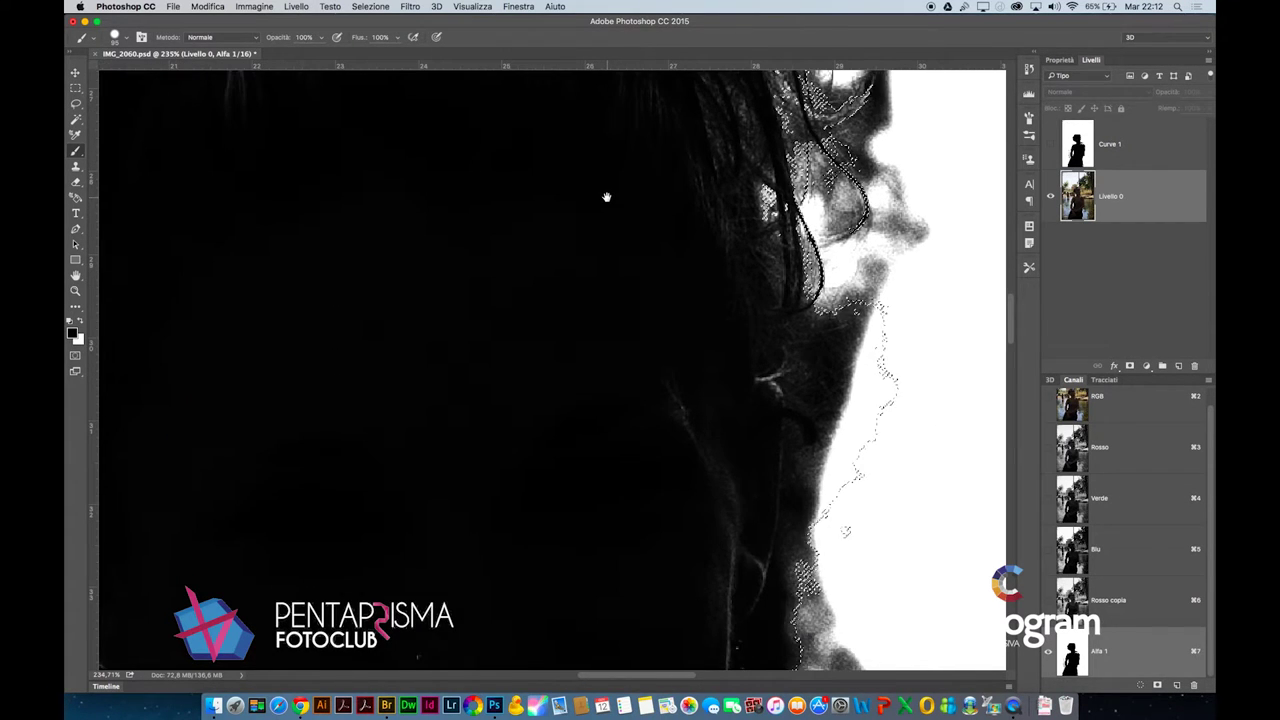
key("super+minus")
key("super+minus")
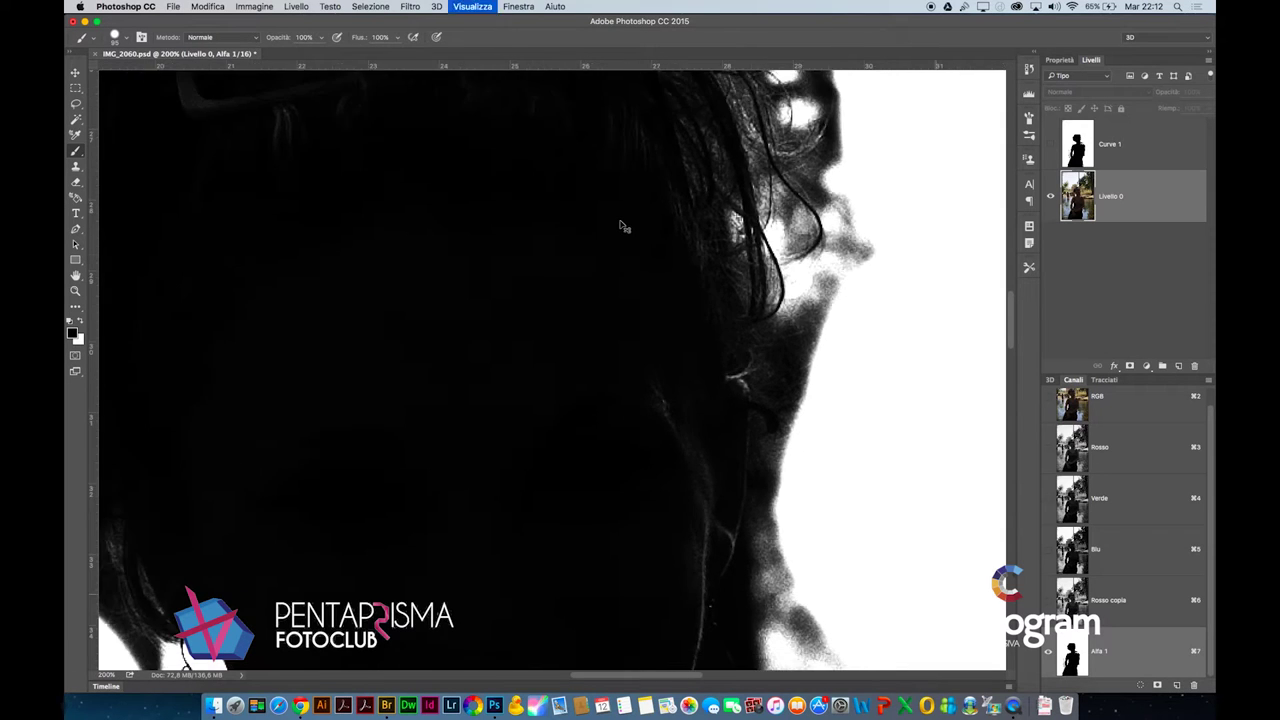
key("super+minus")
key("super+minus")
key("super+minus")
key("super+minus")
key("super+minus")
key("super+m")
Bend the Alfa 1 curve to input 205 / output 96 and apply it
left_click_drag(850, 226, 879, 262)
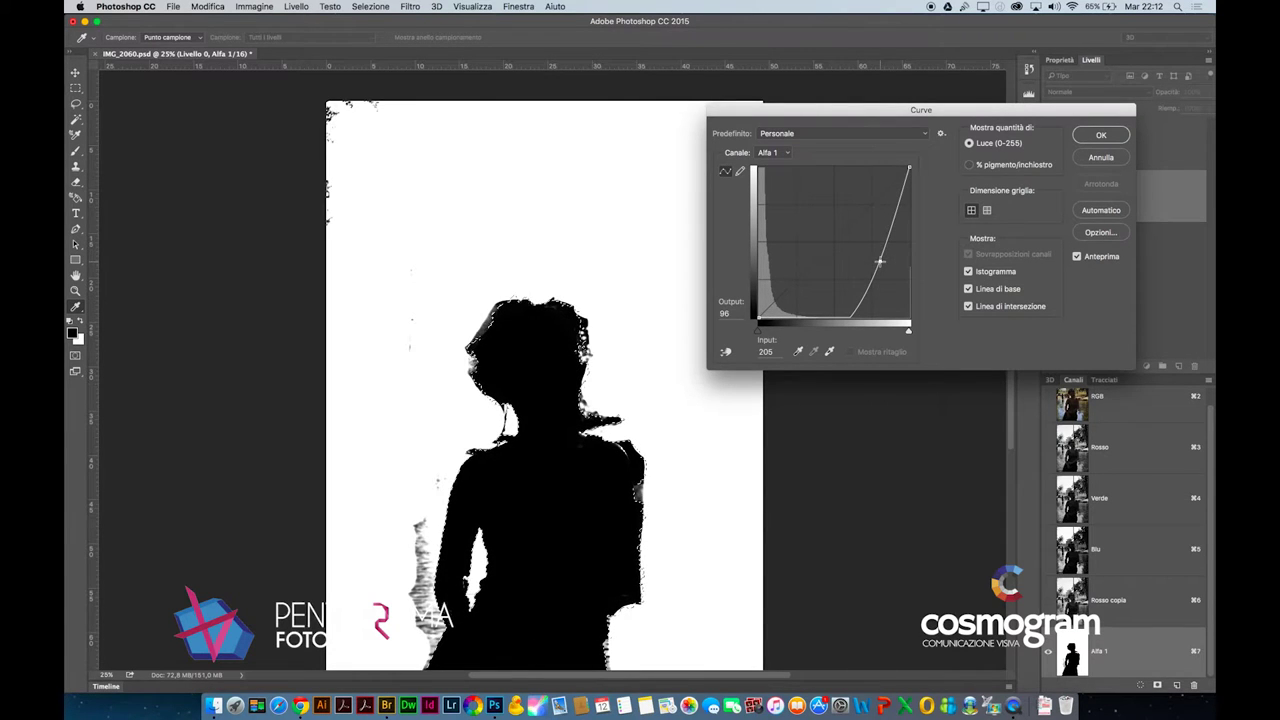
left_click(1100, 135)
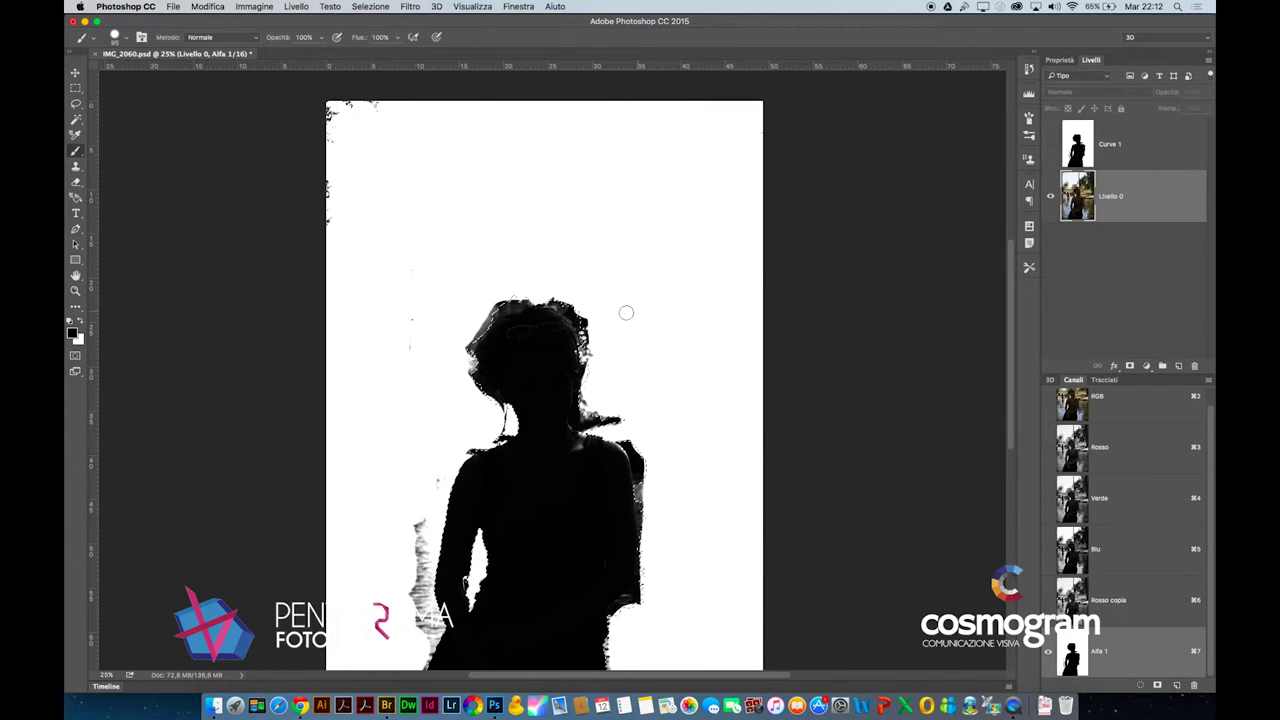
scroll(623, 310, "up", 5)
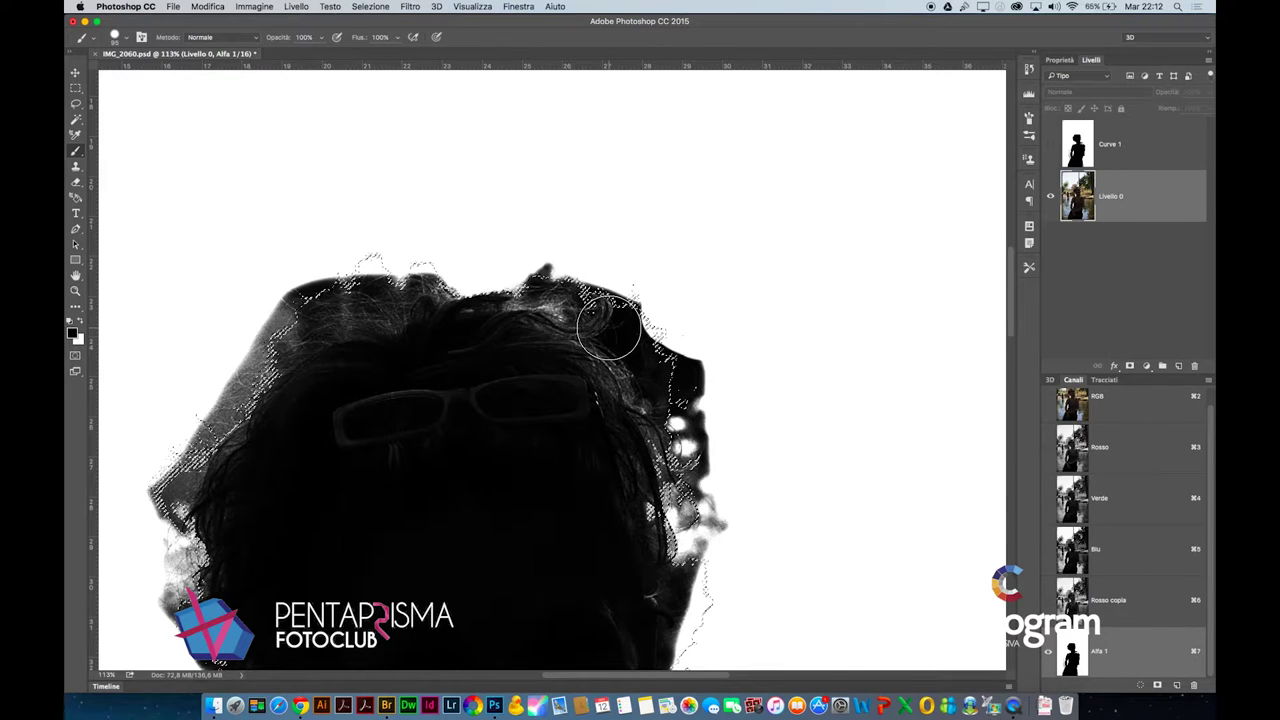
Deselect, zoom in on the right side of the hair, and set brush hardness to 90%
key("ctrl+d")
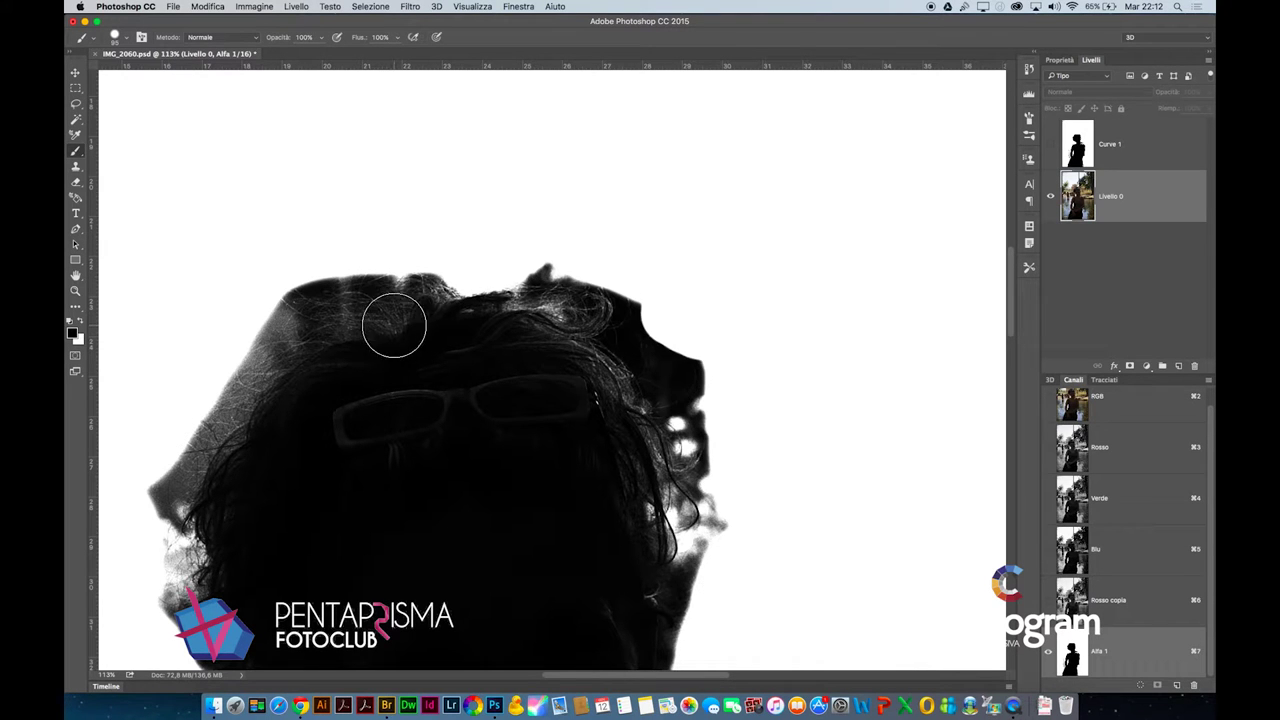
left_click_drag(287, 335, 338, 391)
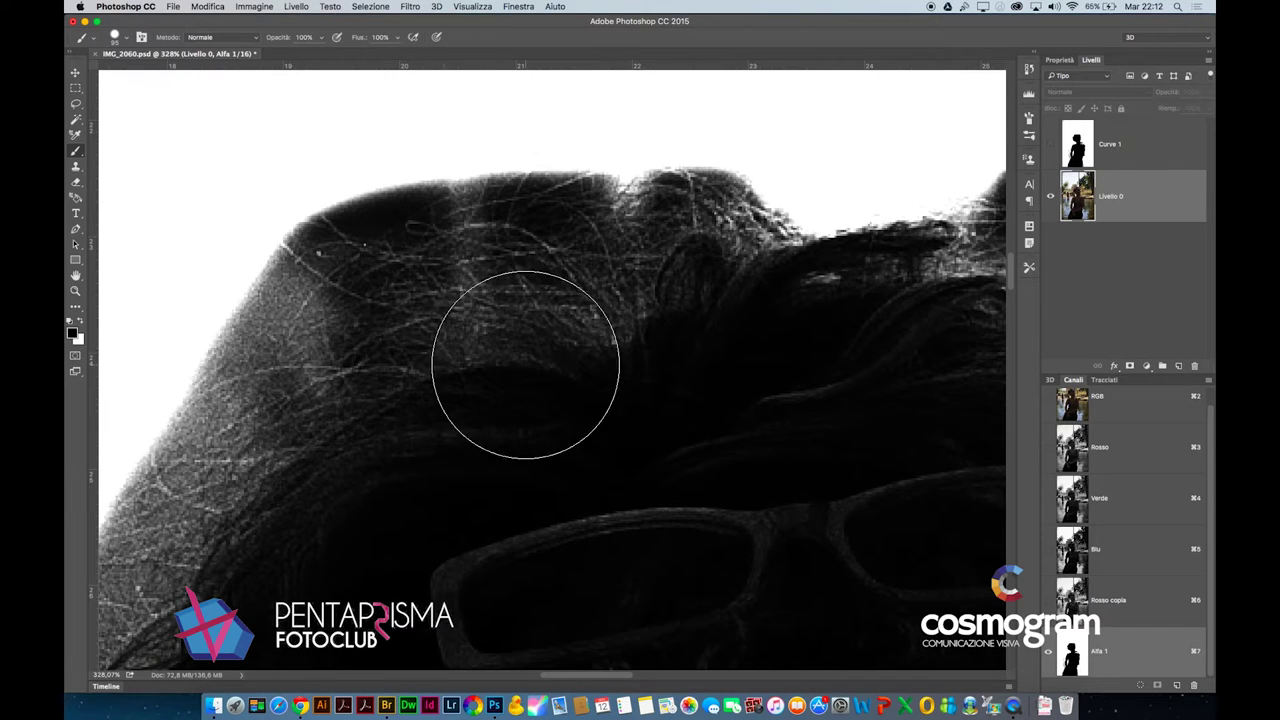
mouse_move(874, 445)
left_mouse_down()
mouse_move(469, 423)
mouse_move(180, 348)
left_mouse_up()
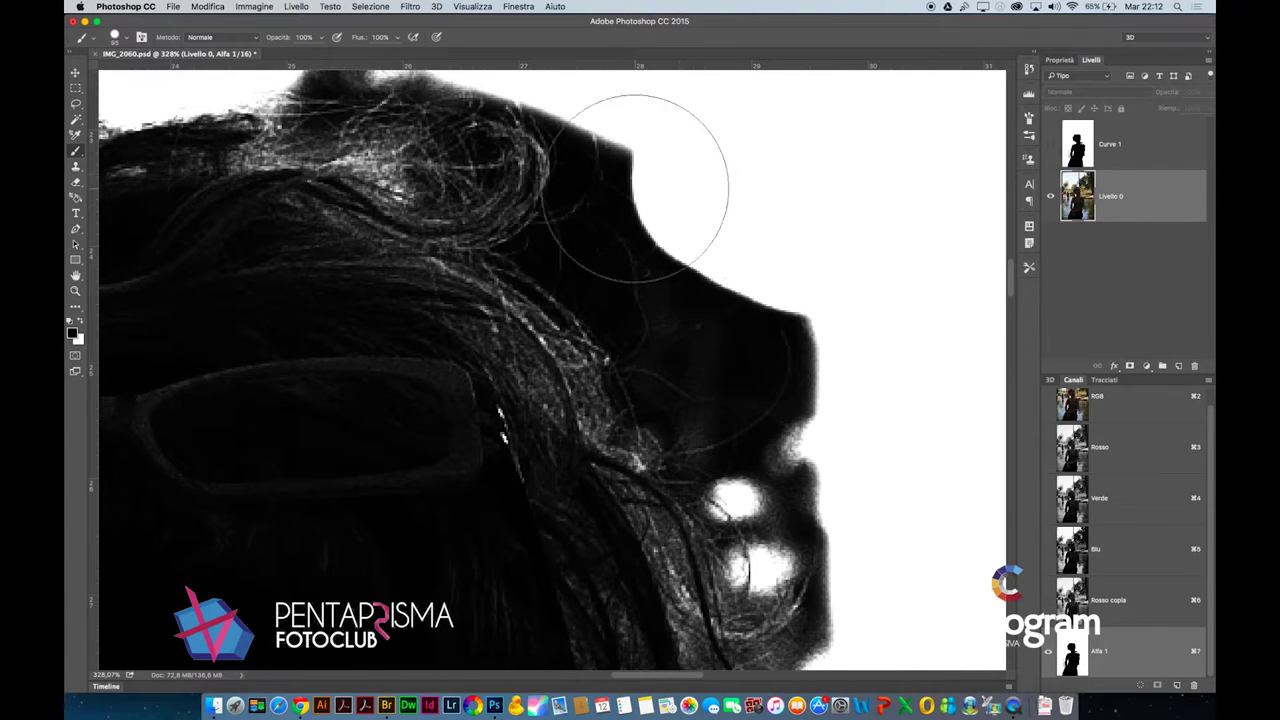
right_click(737, 216)
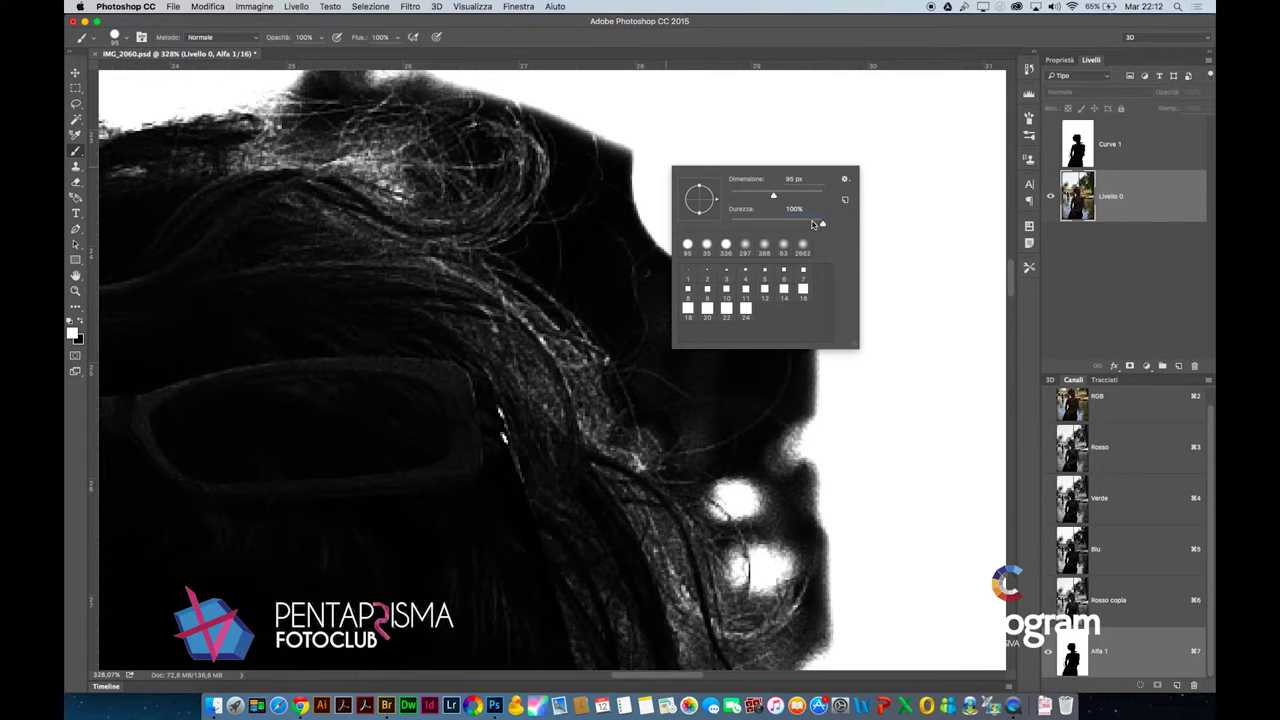
key("Return")
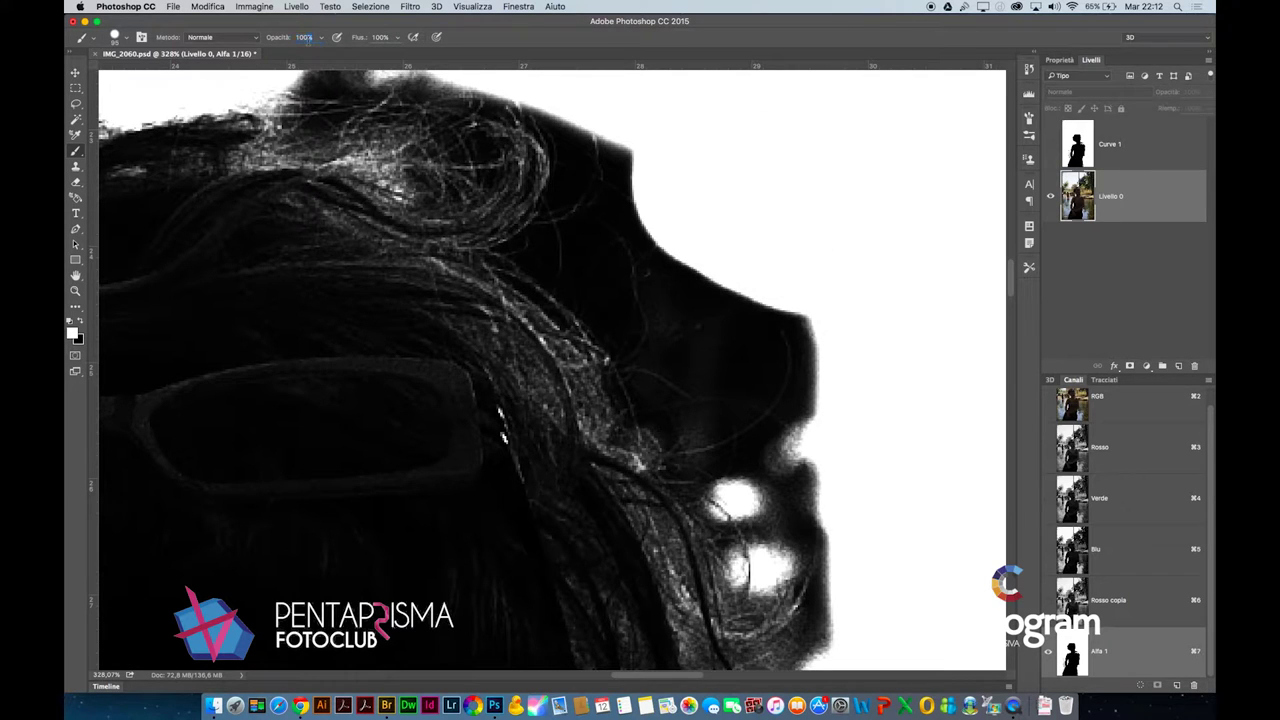
type("90")
key("Return")
left_click(632, 165)
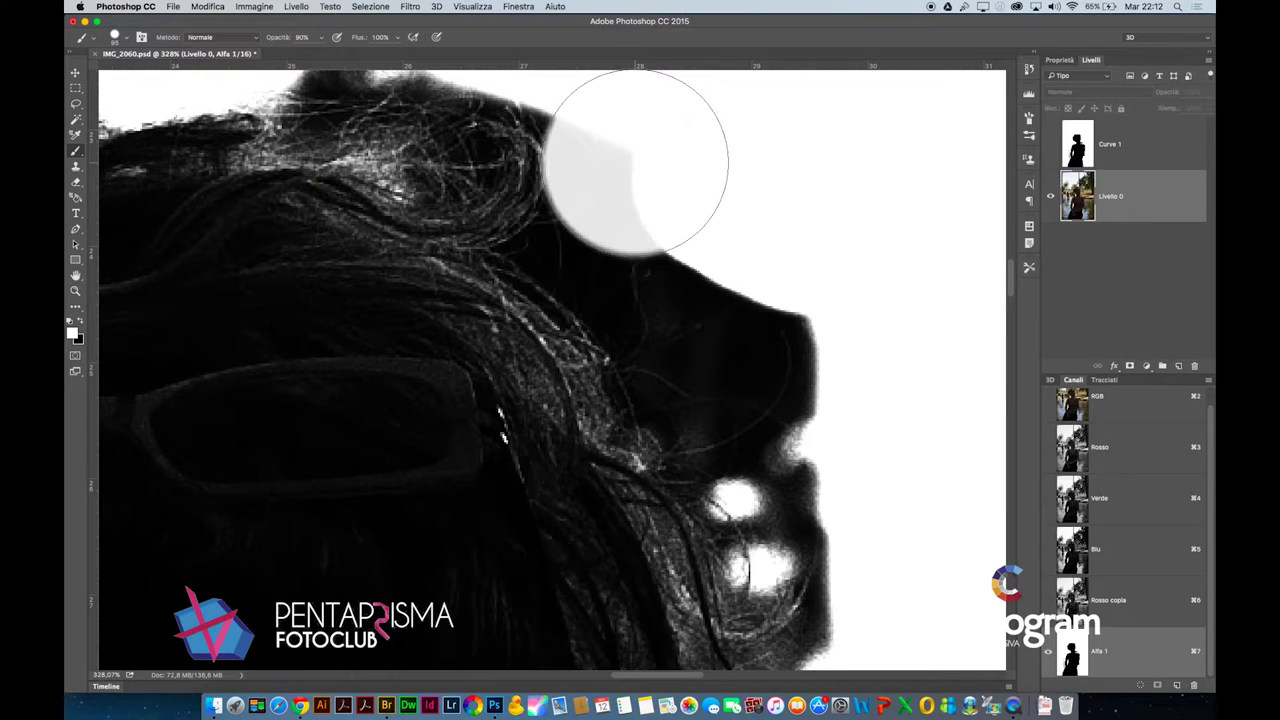
key("super+z")
Paint white at 100% opacity over the dark halo and wedge beside the right hair edge
right_click(671, 180)
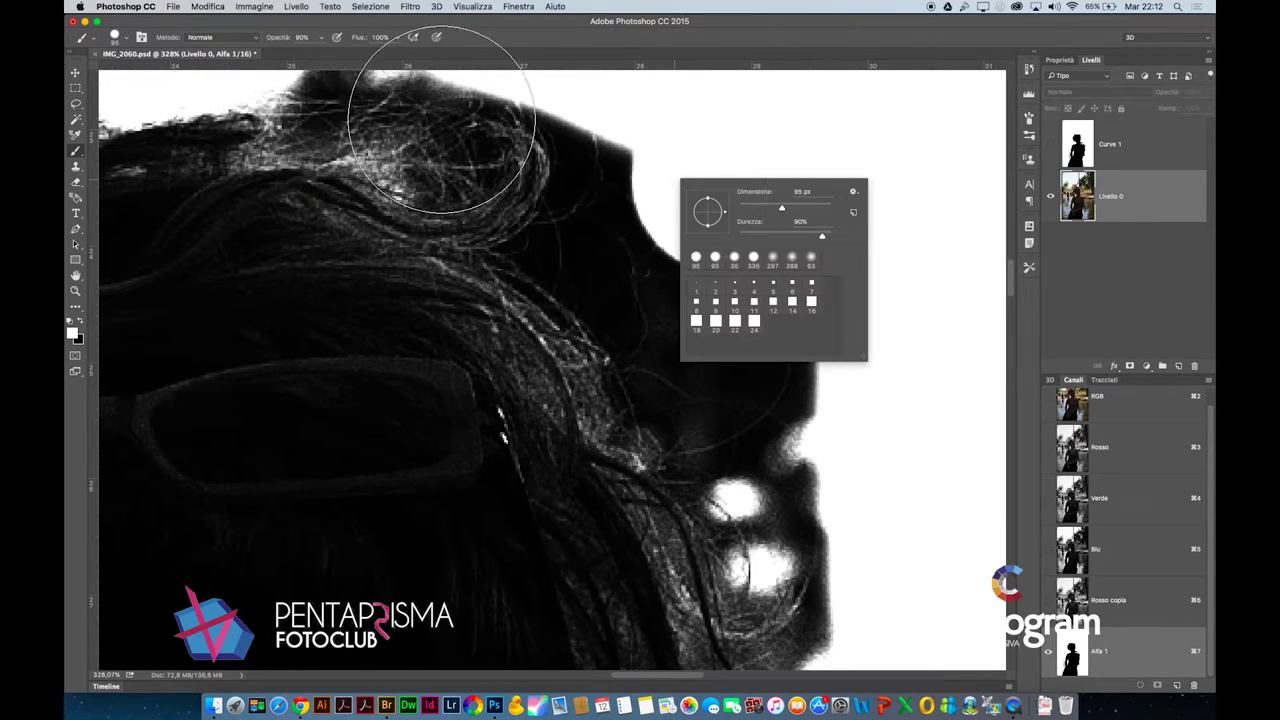
left_click(320, 38)
mouse_move(620, 110)
left_mouse_down()
mouse_move(740, 363)
mouse_move(800, 443)
left_mouse_up()
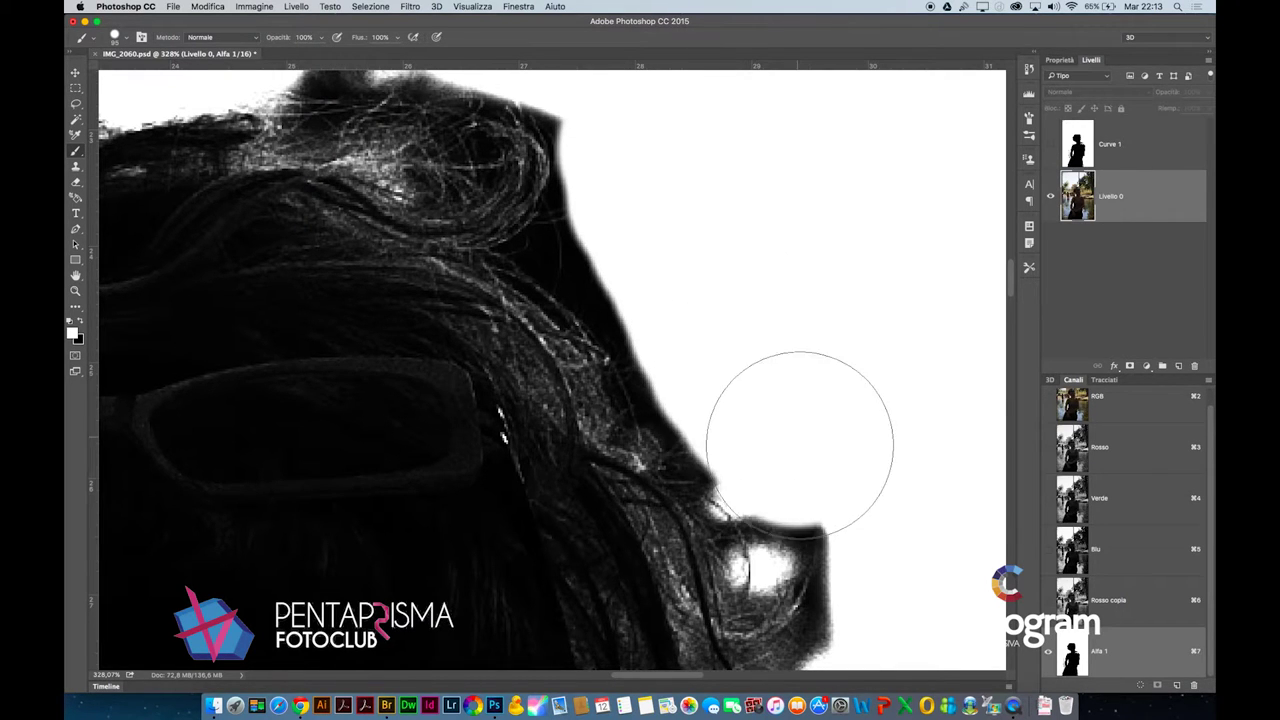
right_click(738, 316)
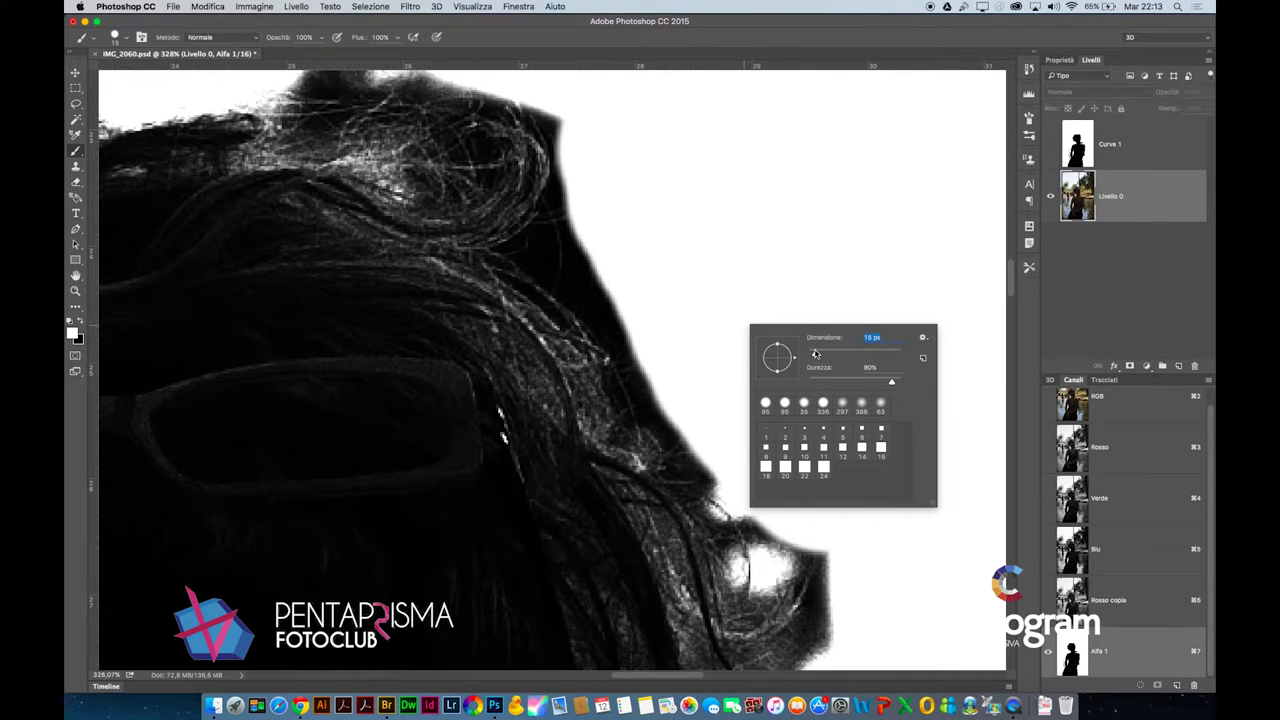
key("Return")
mouse_move(565, 150)
left_mouse_down()
mouse_move(546, 218)
mouse_move(512, 248)
mouse_move(590, 305)
mouse_move(644, 404)
mouse_move(705, 476)
left_mouse_up()
mouse_move(663, 402)
left_mouse_down()
mouse_move(560, 235)
mouse_move(600, 282)
left_mouse_up()
left_click(698, 399, "alt")
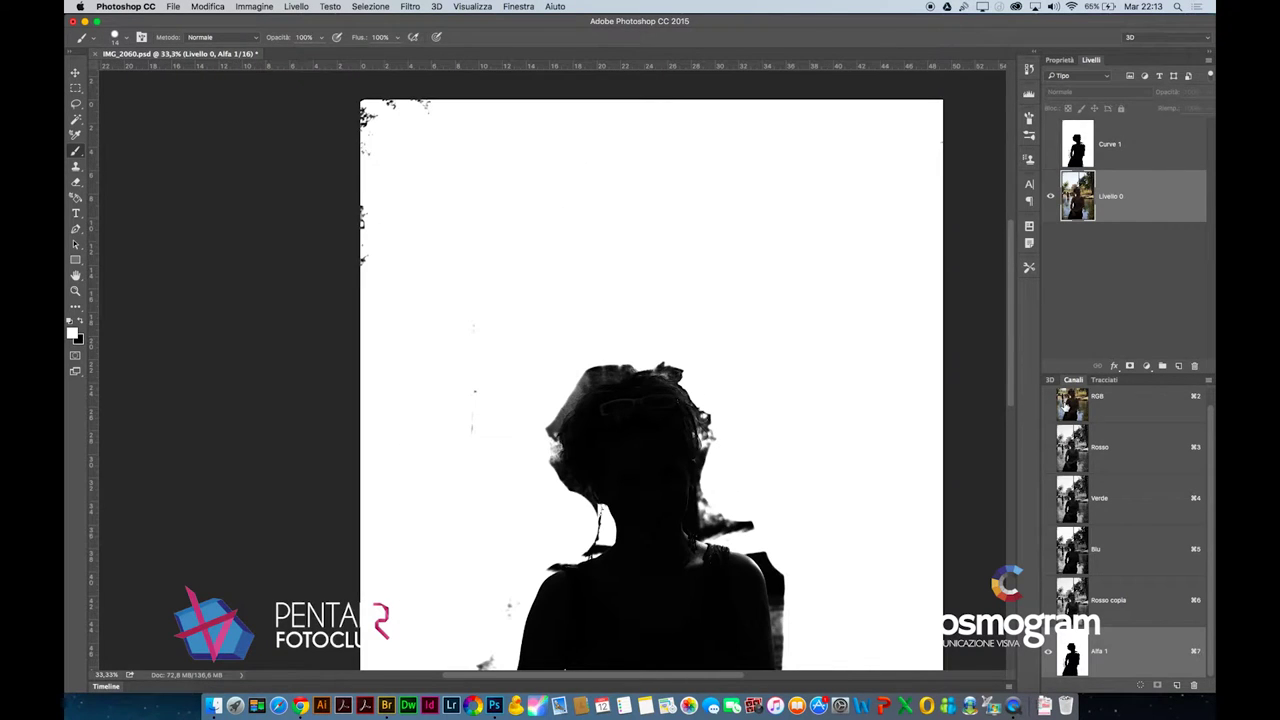
Switch back to the RGB colour photo and pick the Magnetic Lasso from the extra tools
left_click(1066, 412)
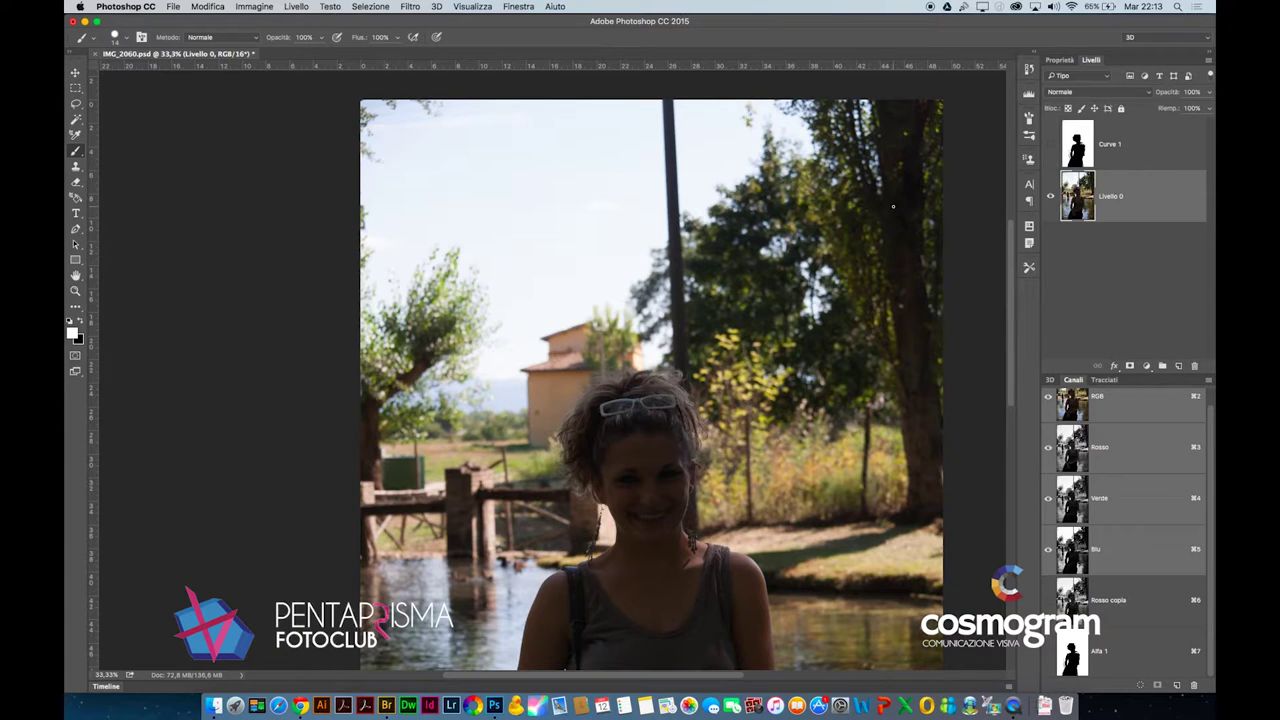
left_click(76, 105)
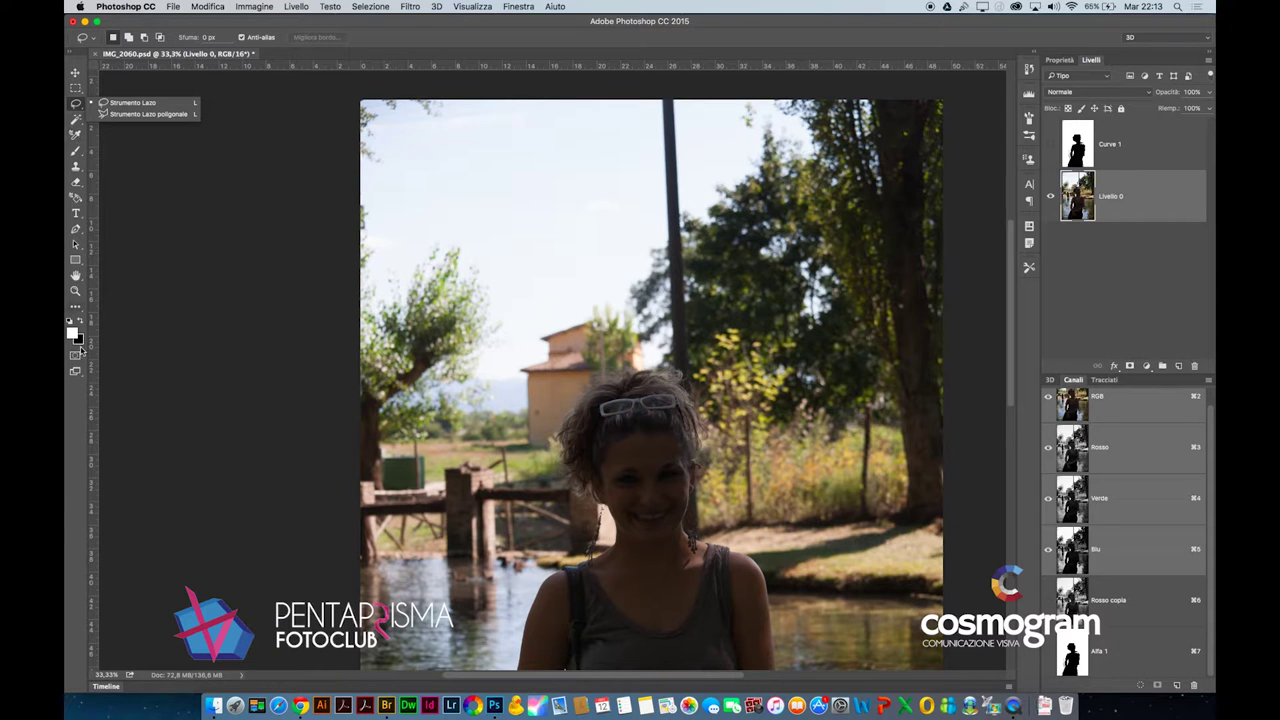
left_click(77, 305)
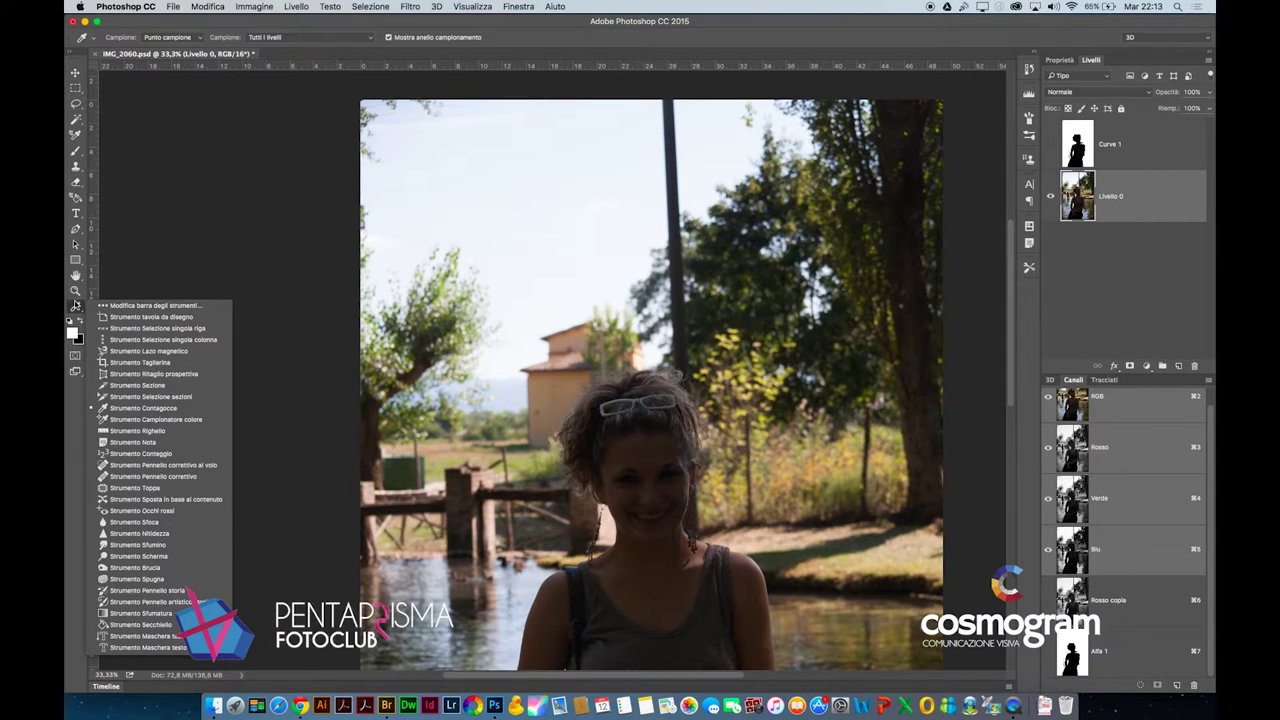
left_click(137, 351)
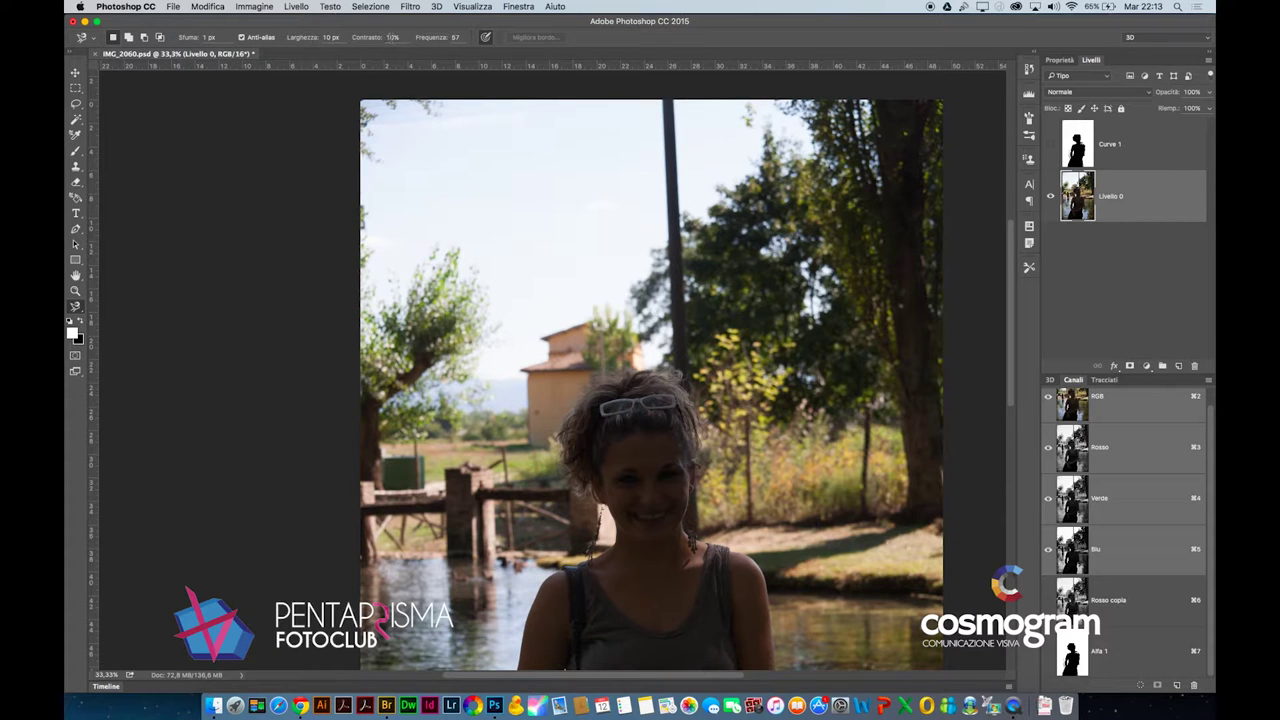
Zoom in on the head and trace a closed Magnetic Lasso outline around hair, face and neck
left_click_drag(575, 416, 438, 147)
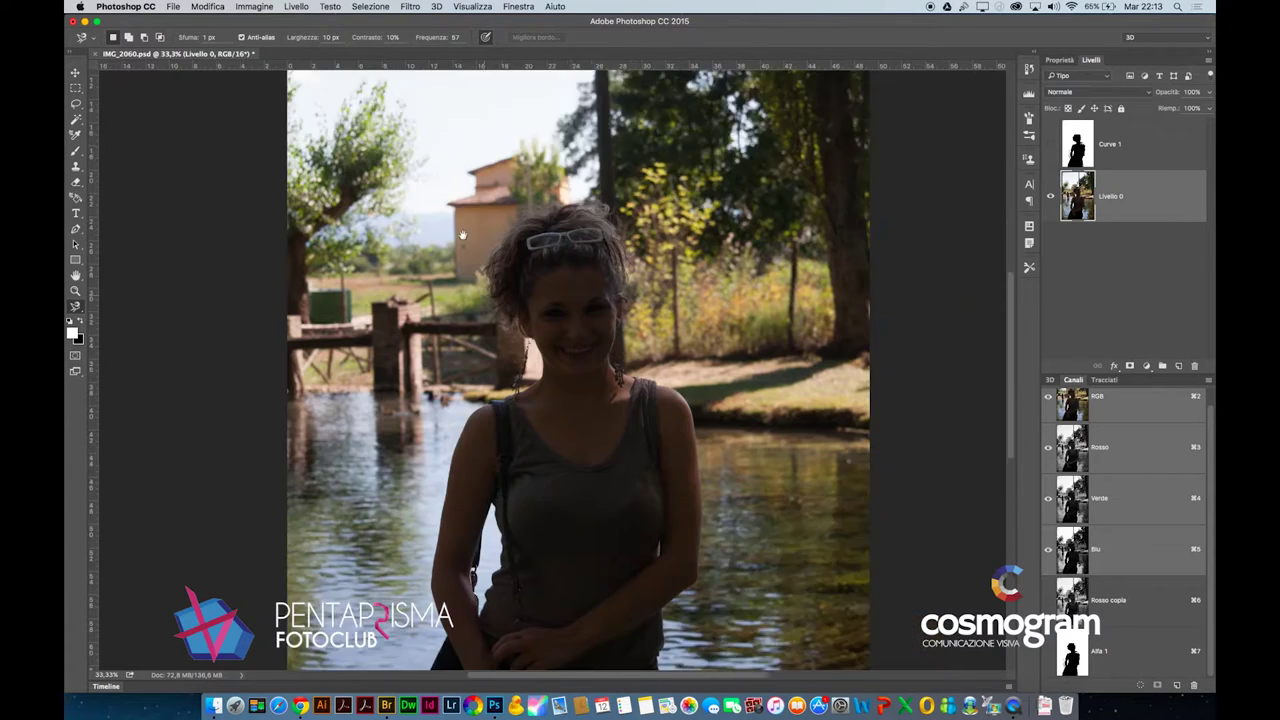
left_click_drag(522, 127, 523, 243)
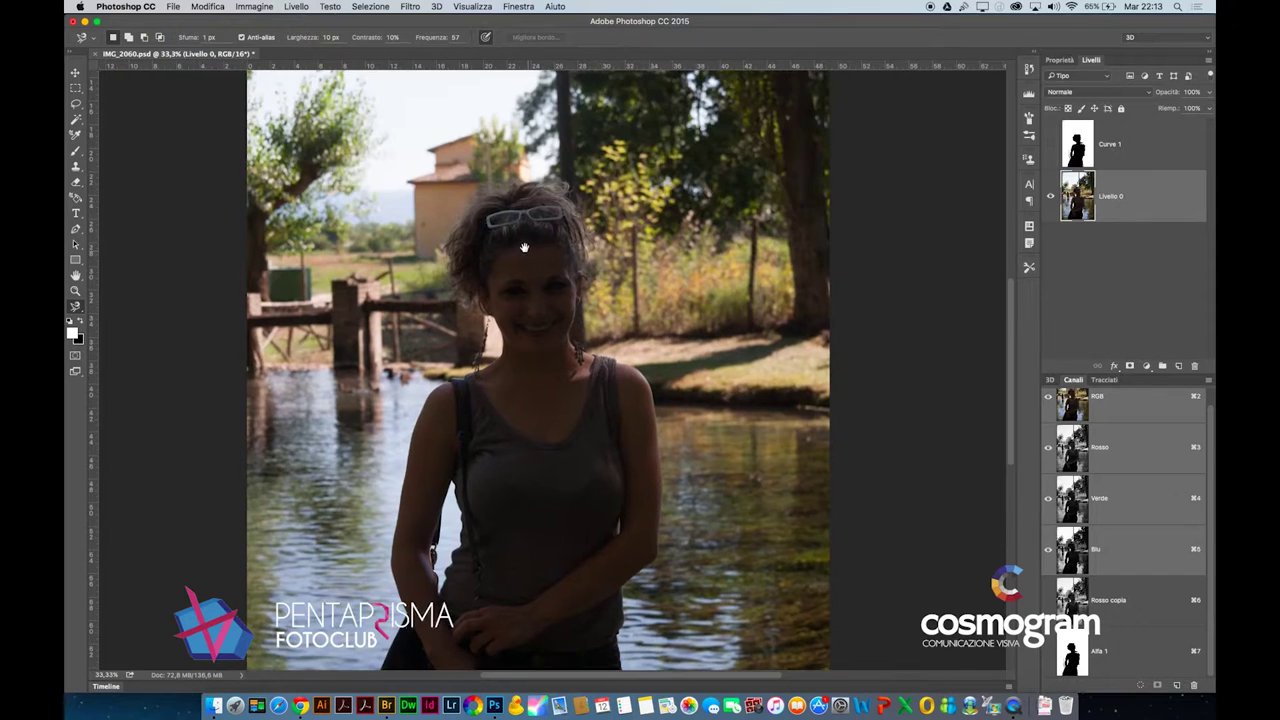
left_click_drag(523, 294, 590, 327)
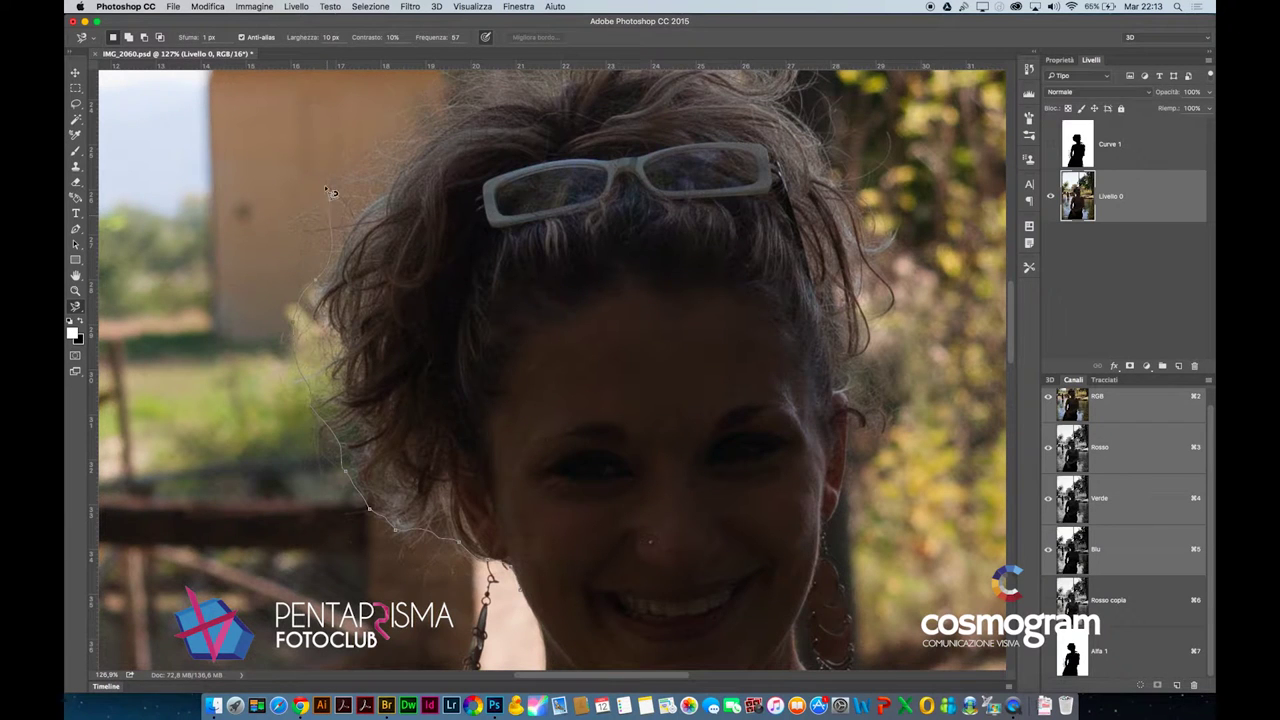
scroll(500, 112, "up", 3)
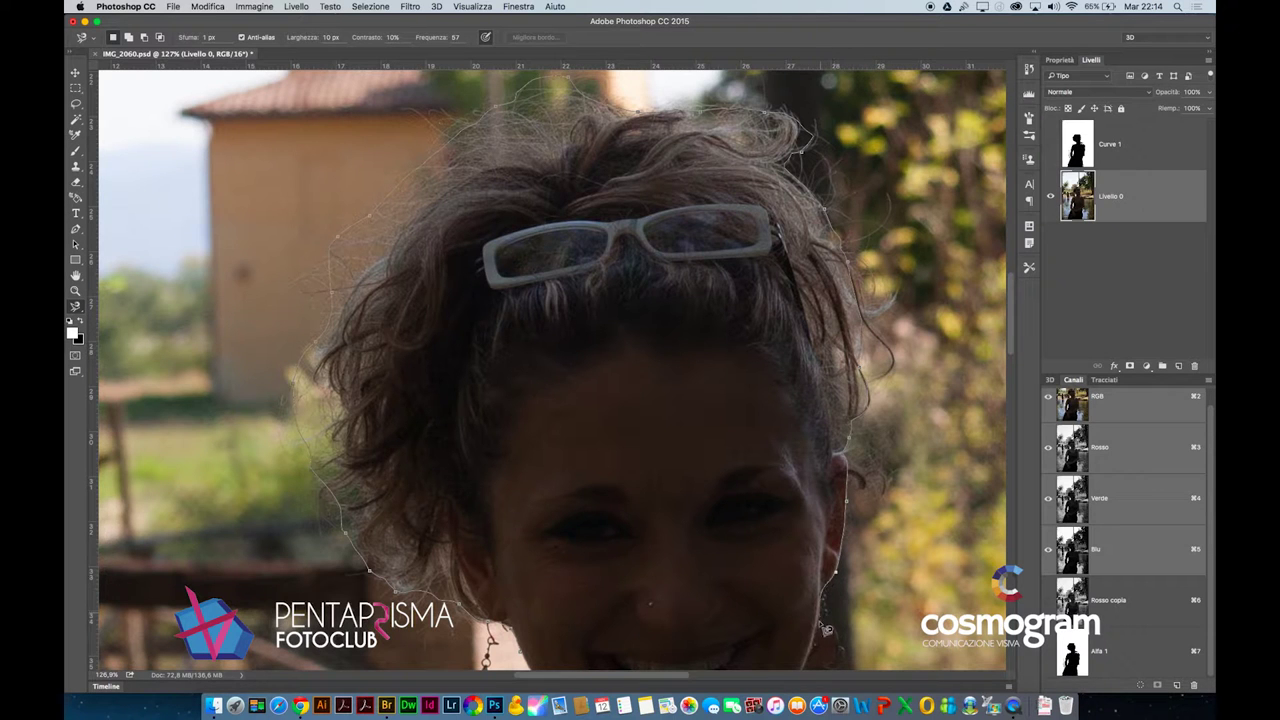
scroll(825, 628, "down", 2)
scroll(750, 625, "down", 3)
scroll(650, 620, "down", 3)
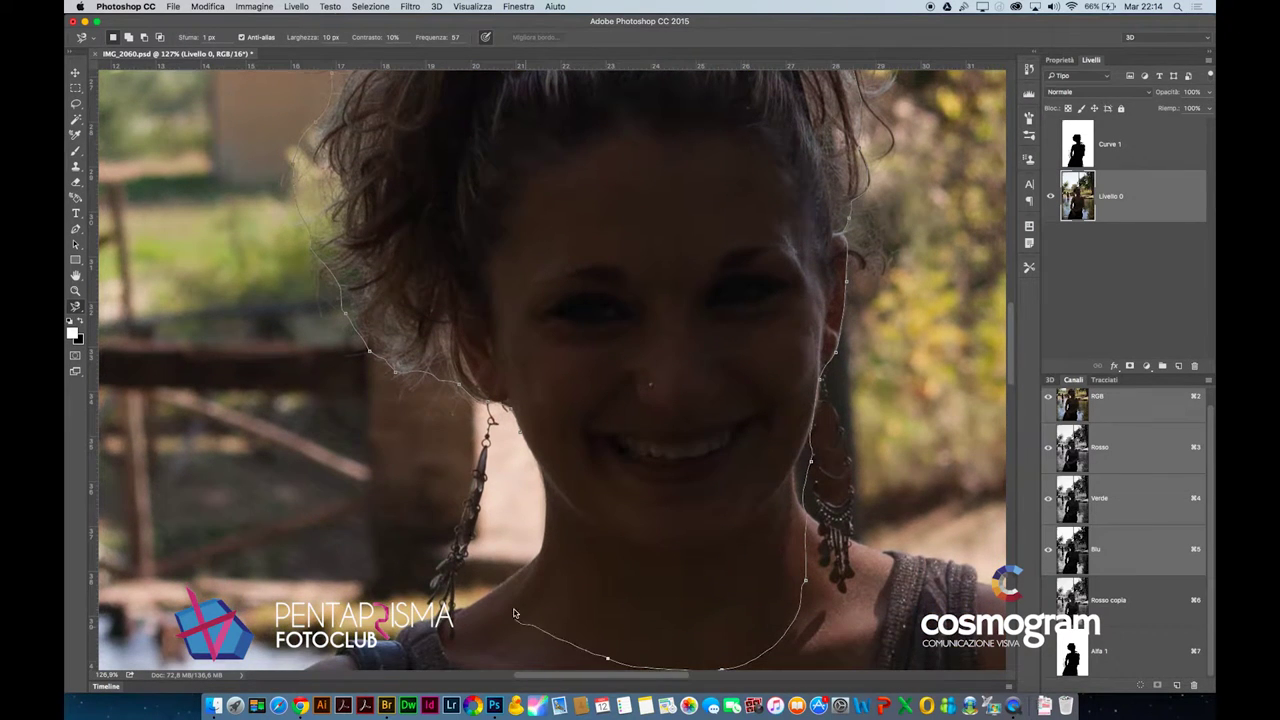
left_click(525, 440)
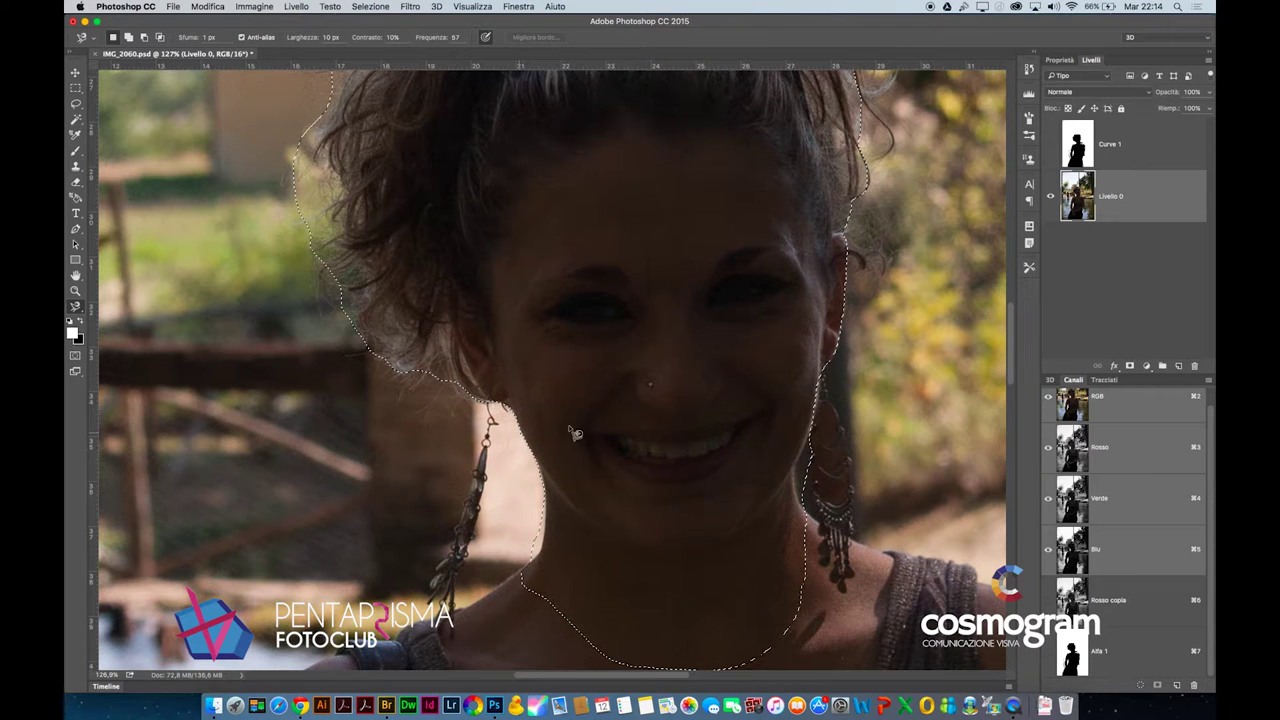
scroll(487, 225, "up", 2)
scroll(457, 291, "up", 2)
scroll(394, 397, "up", 2)
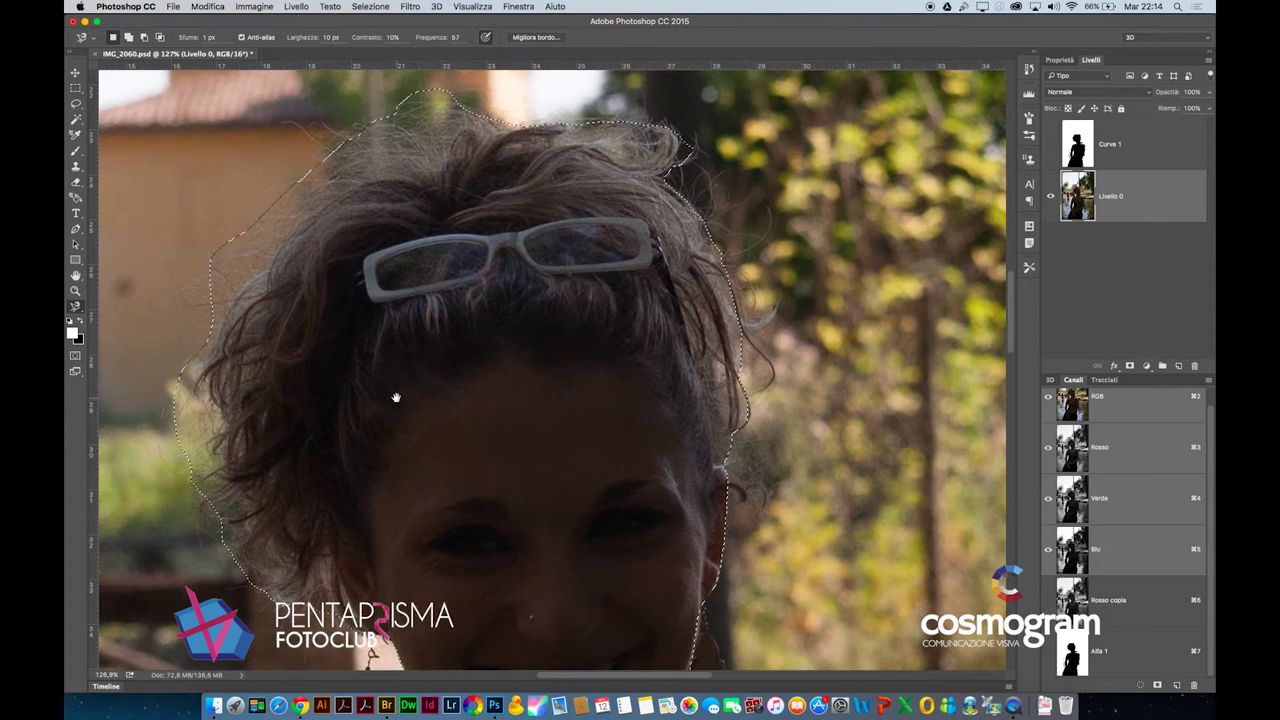
left_click(410, 6)
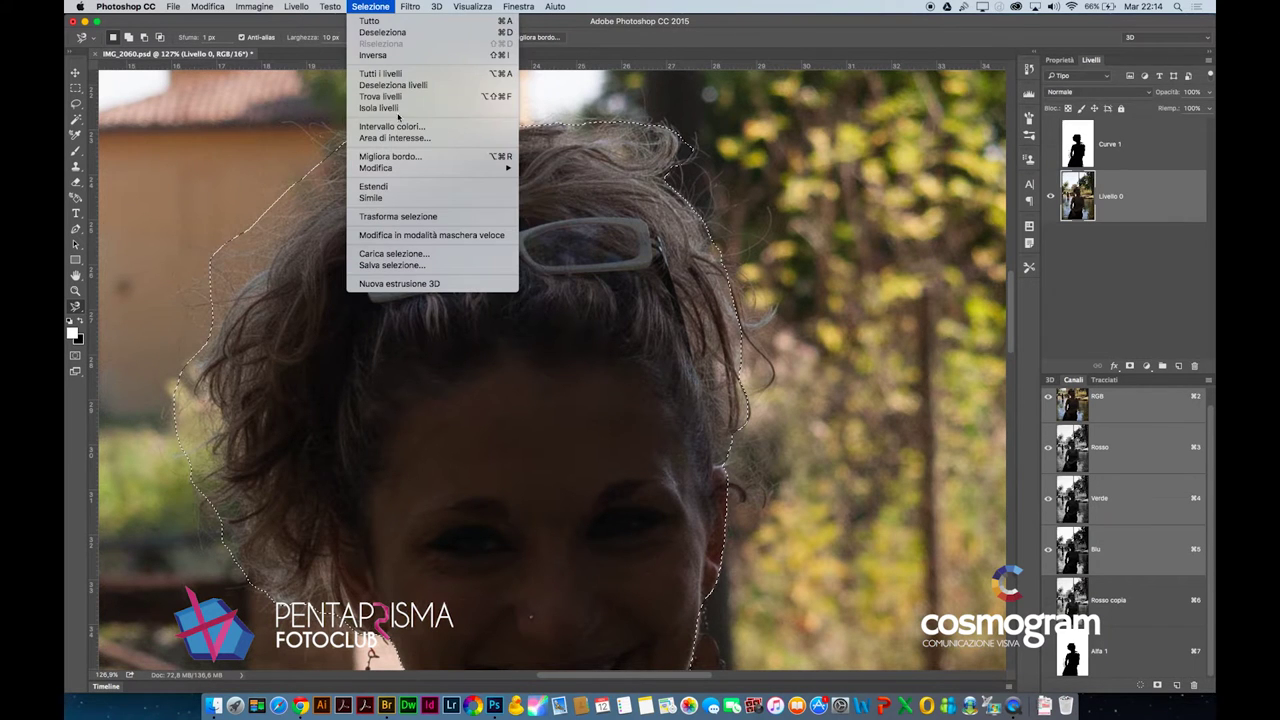
In Refine Edge, brush the upper-left and top hair edges with Smart Radius at 4,2 px
left_click(390, 157)
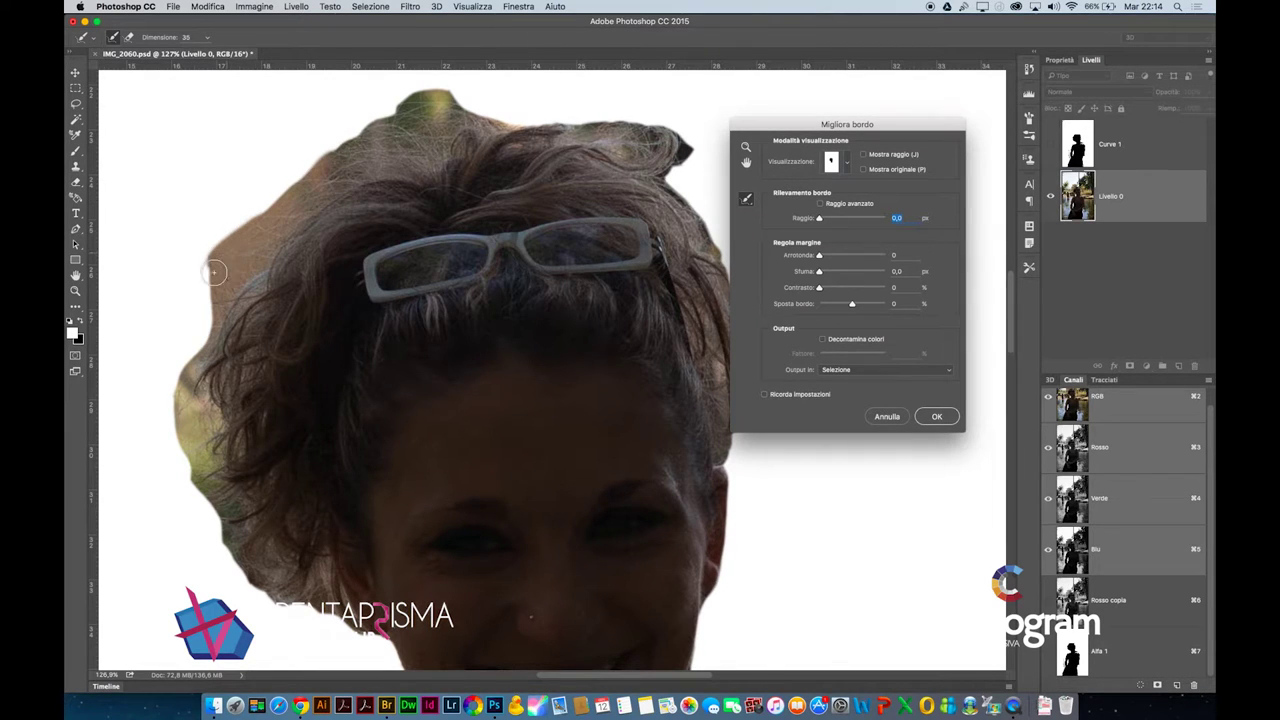
left_click_drag(223, 322, 266, 286)
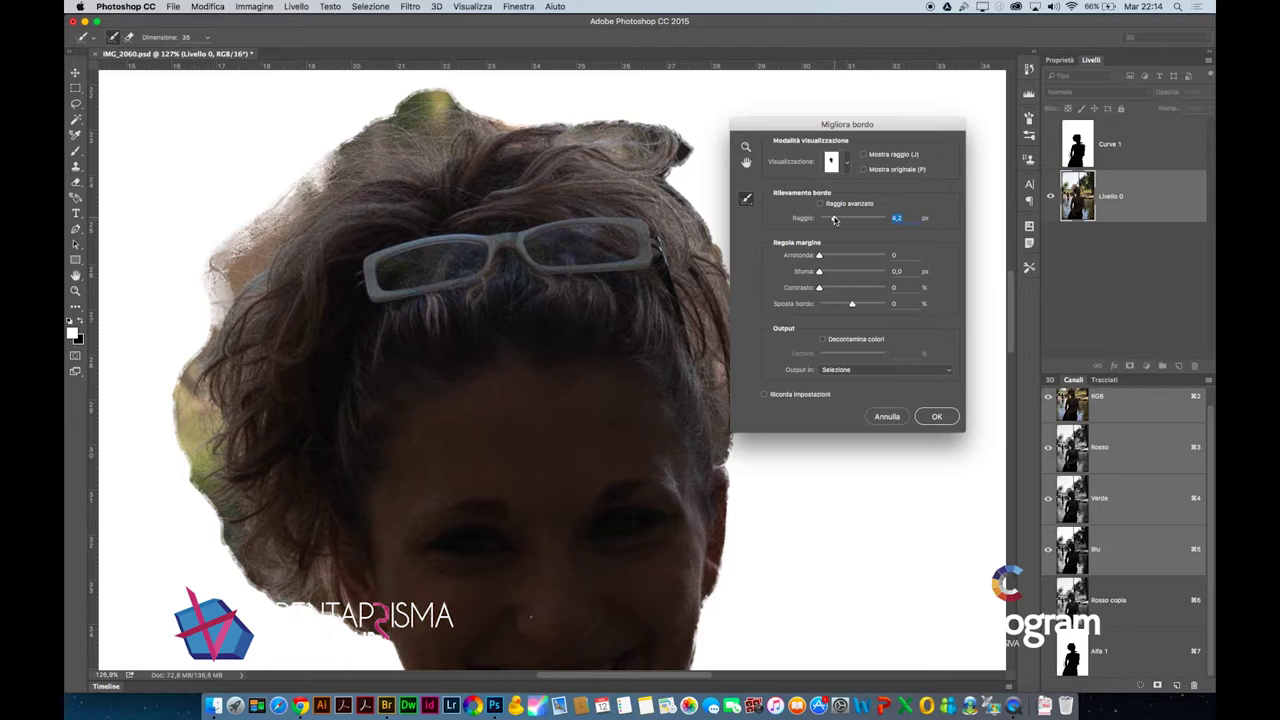
left_click(829, 204)
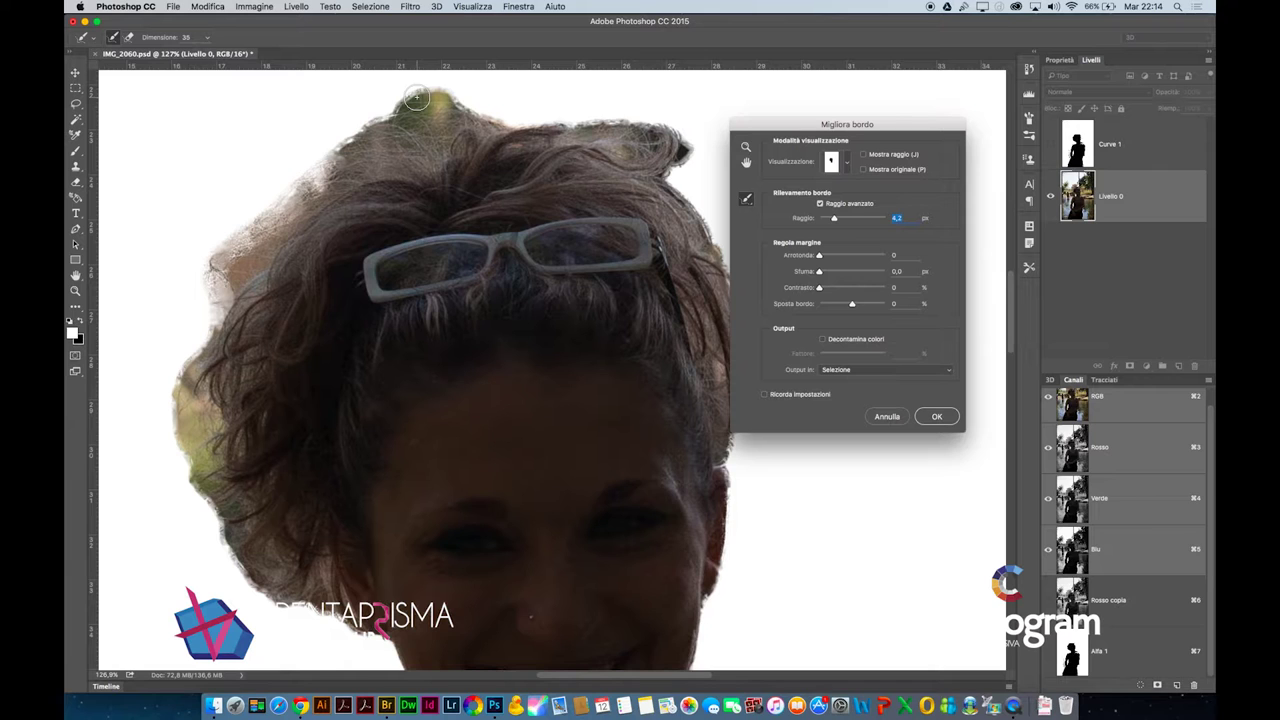
left_click_drag(416, 97, 413, 113)
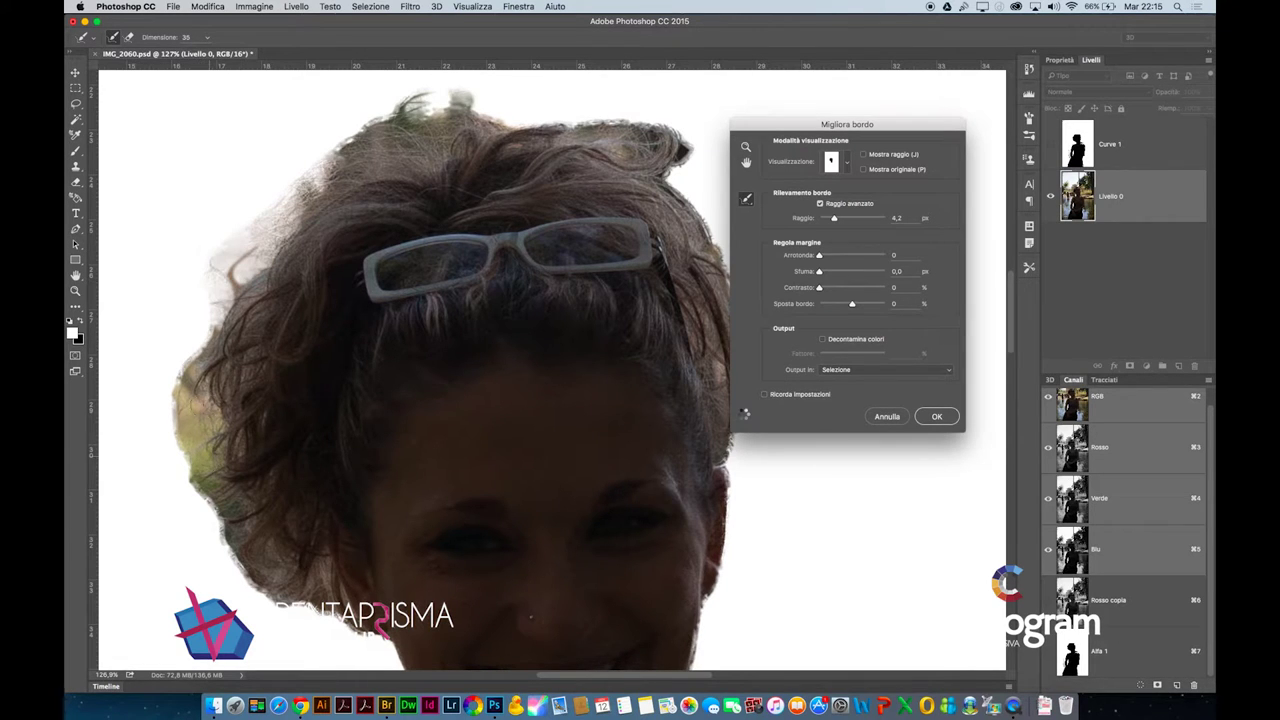
Brush stray strands along the left hair edge and the top tuft with Refine Radius
mouse_move(195, 404)
left_mouse_down()
mouse_move(197, 452)
mouse_move(189, 380)
left_mouse_up()
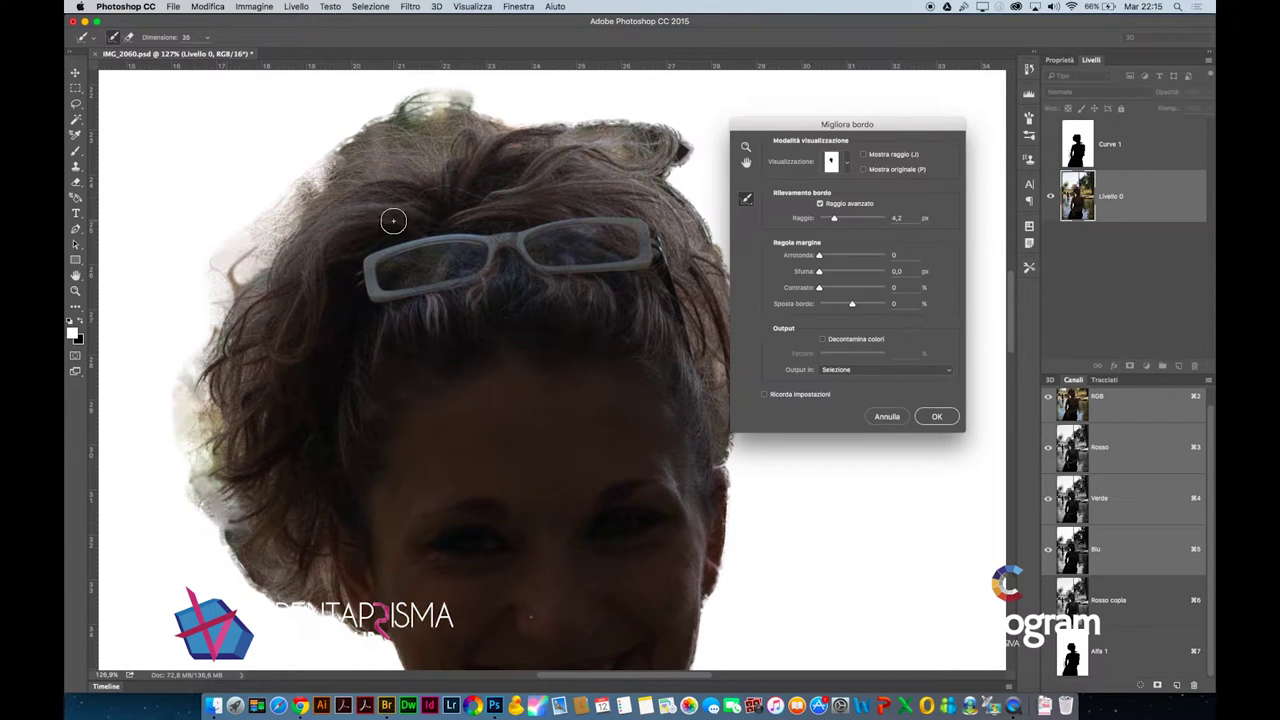
left_click_drag(397, 103, 484, 103)
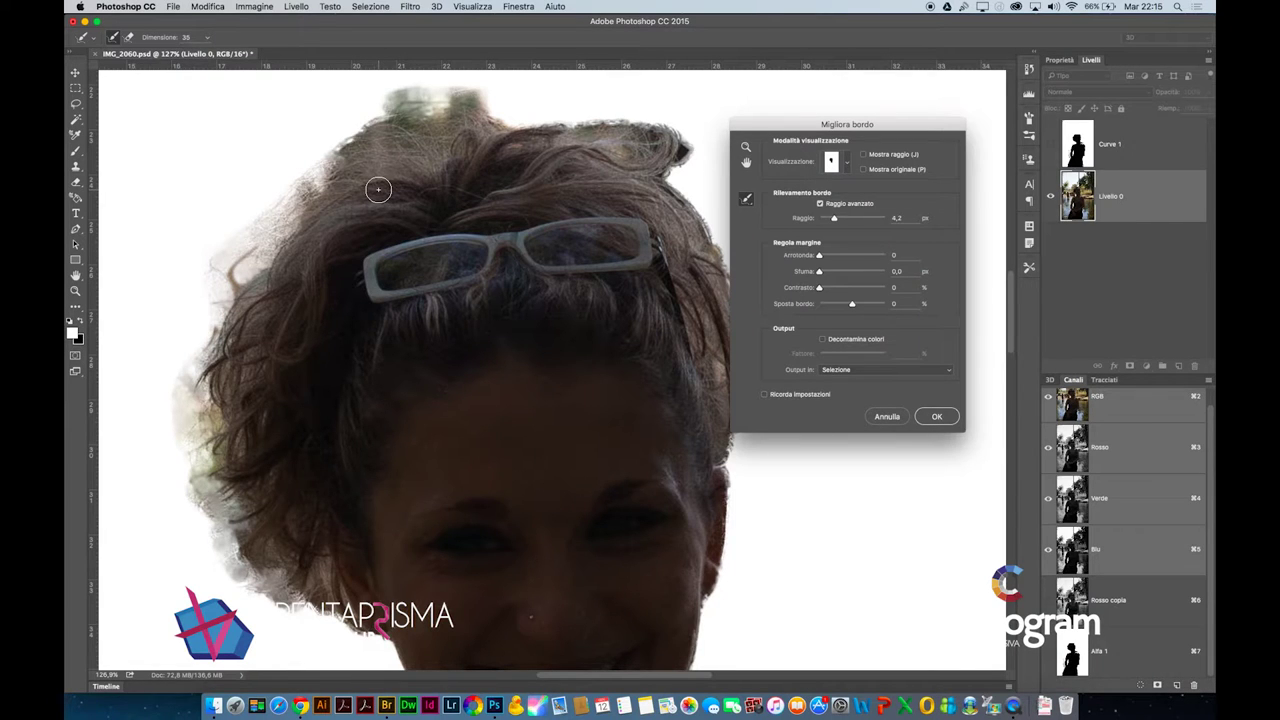
left_click_drag(195, 372, 180, 408)
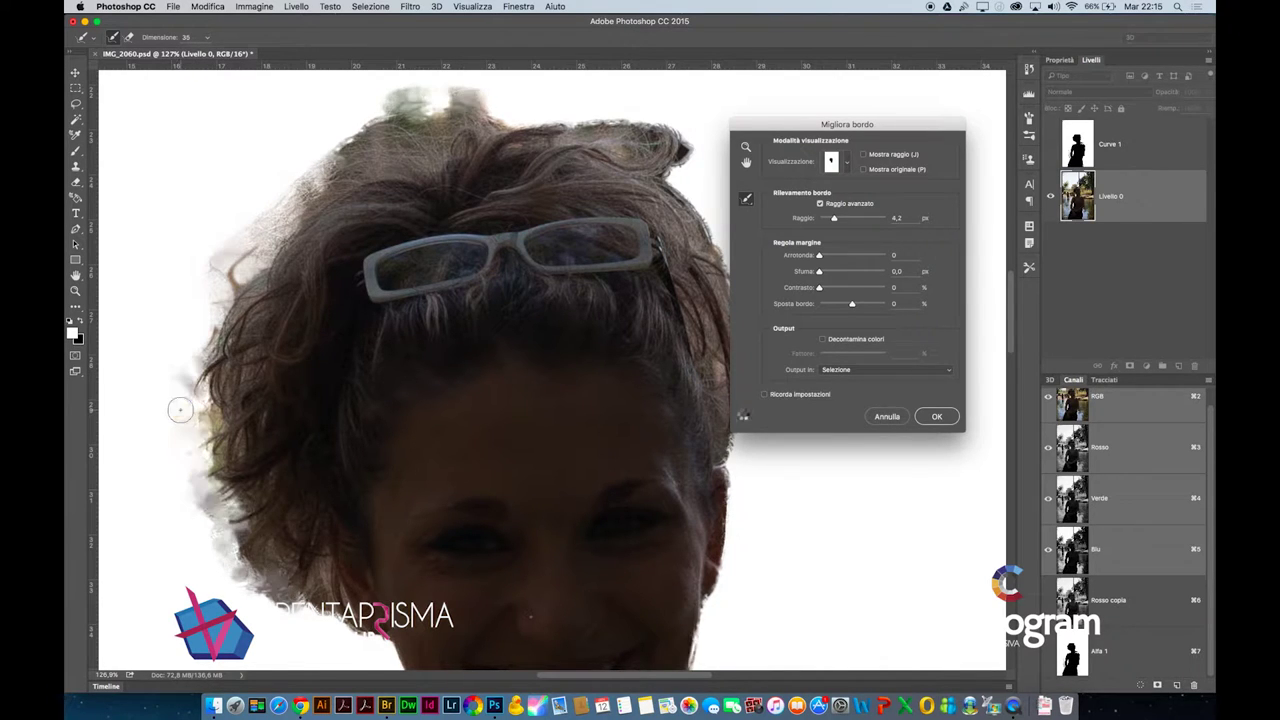
left_click_drag(180, 409, 178, 403)
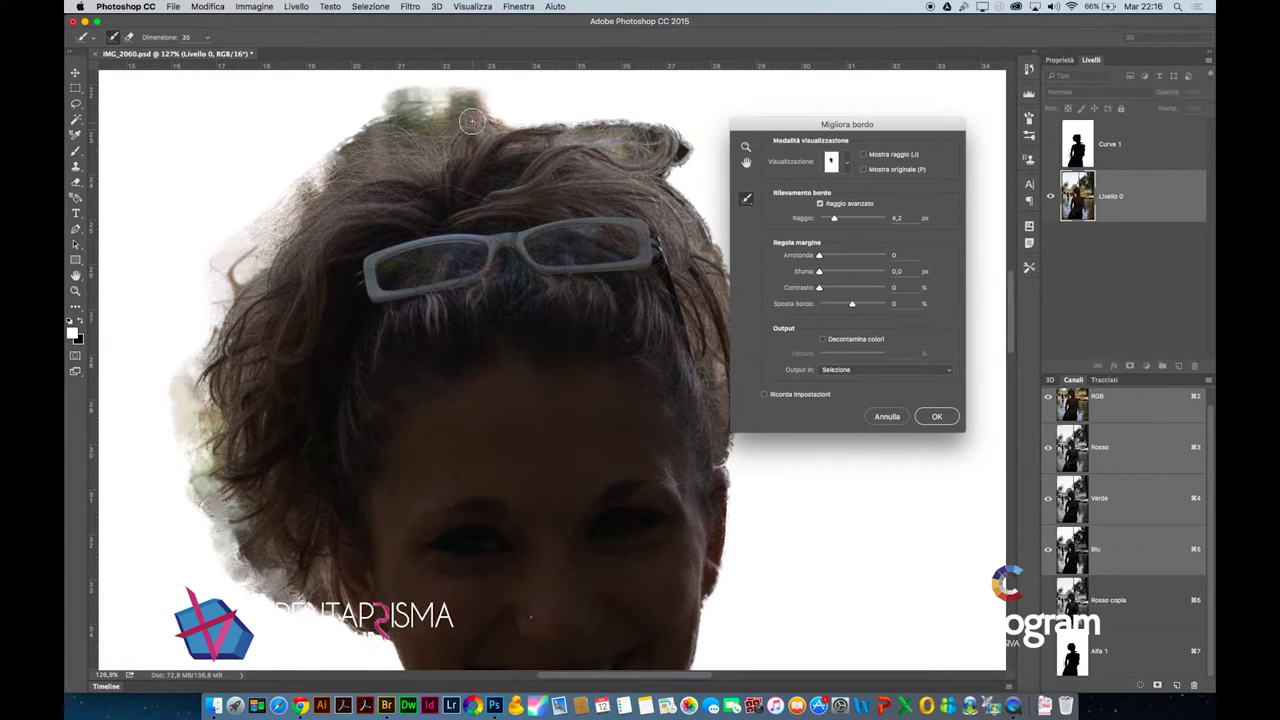
left_click_drag(478, 104, 436, 103)
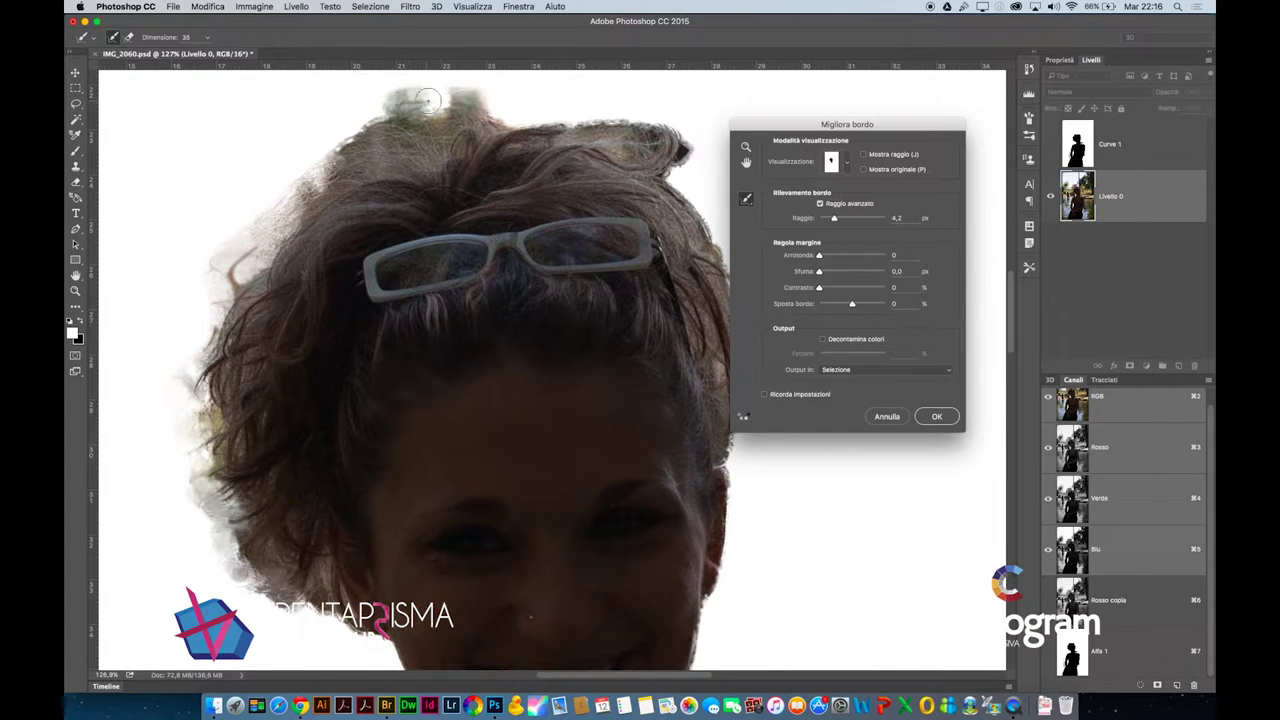
left_click_drag(427, 100, 456, 101)
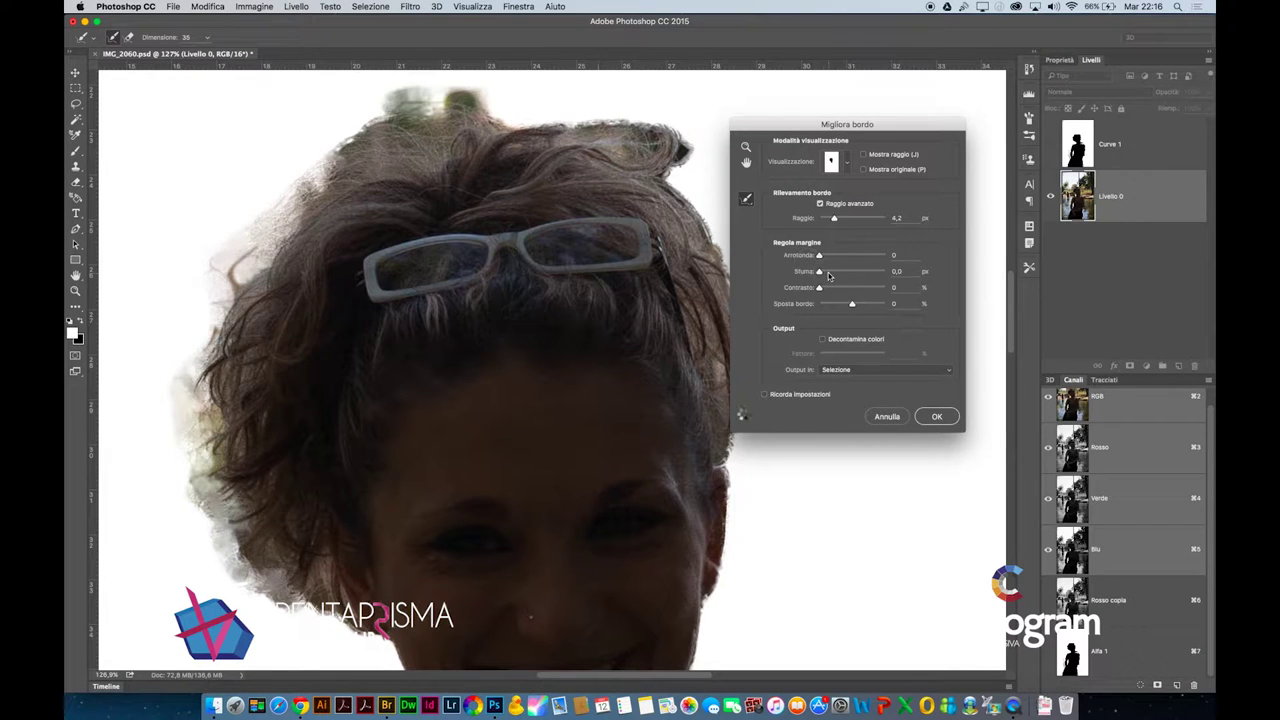
Feather the edge 2,2 px, brush the top-right hair, and apply it as Livello 0's mask
left_click_drag(821, 274, 824, 275)
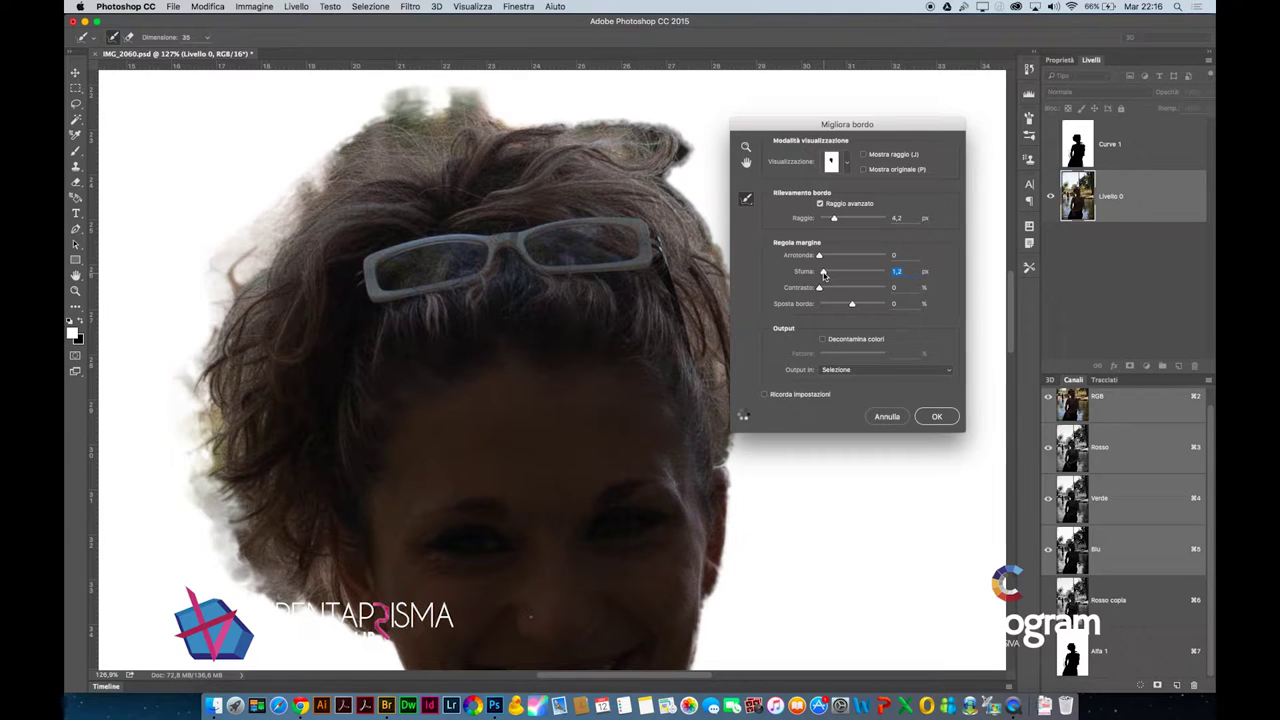
left_click_drag(824, 275, 827, 275)
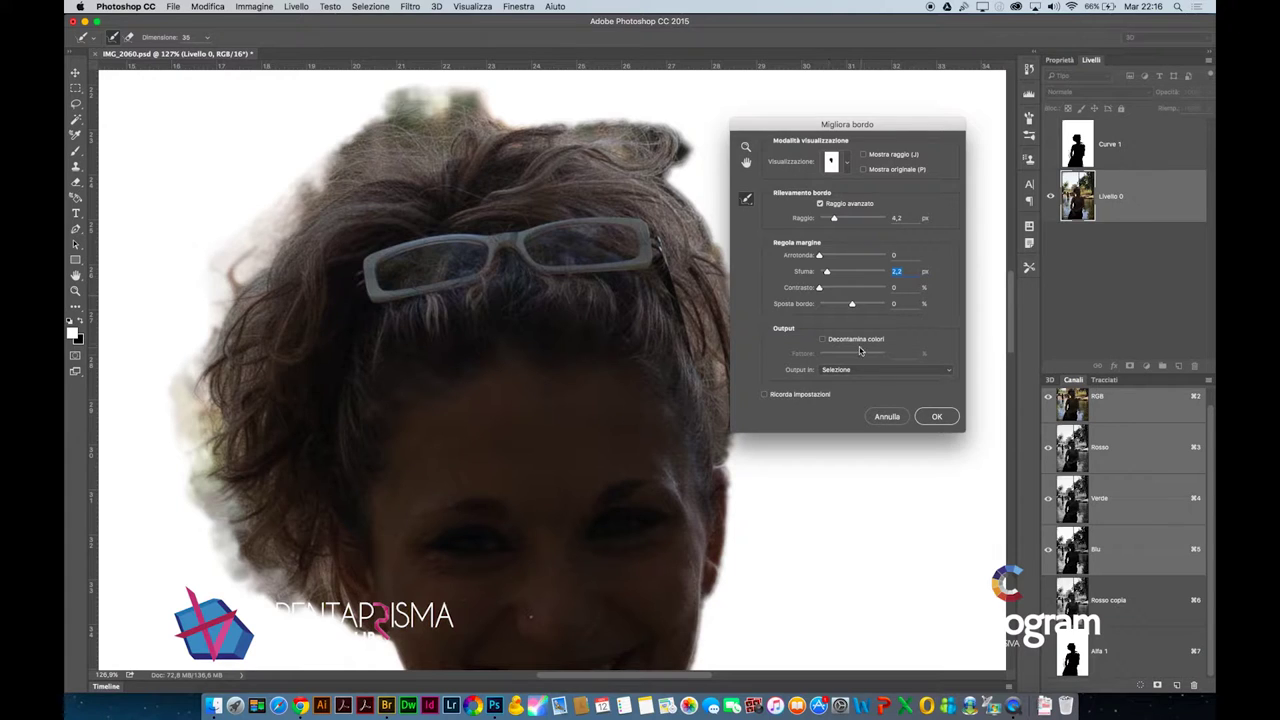
left_click_drag(712, 172, 683, 155)
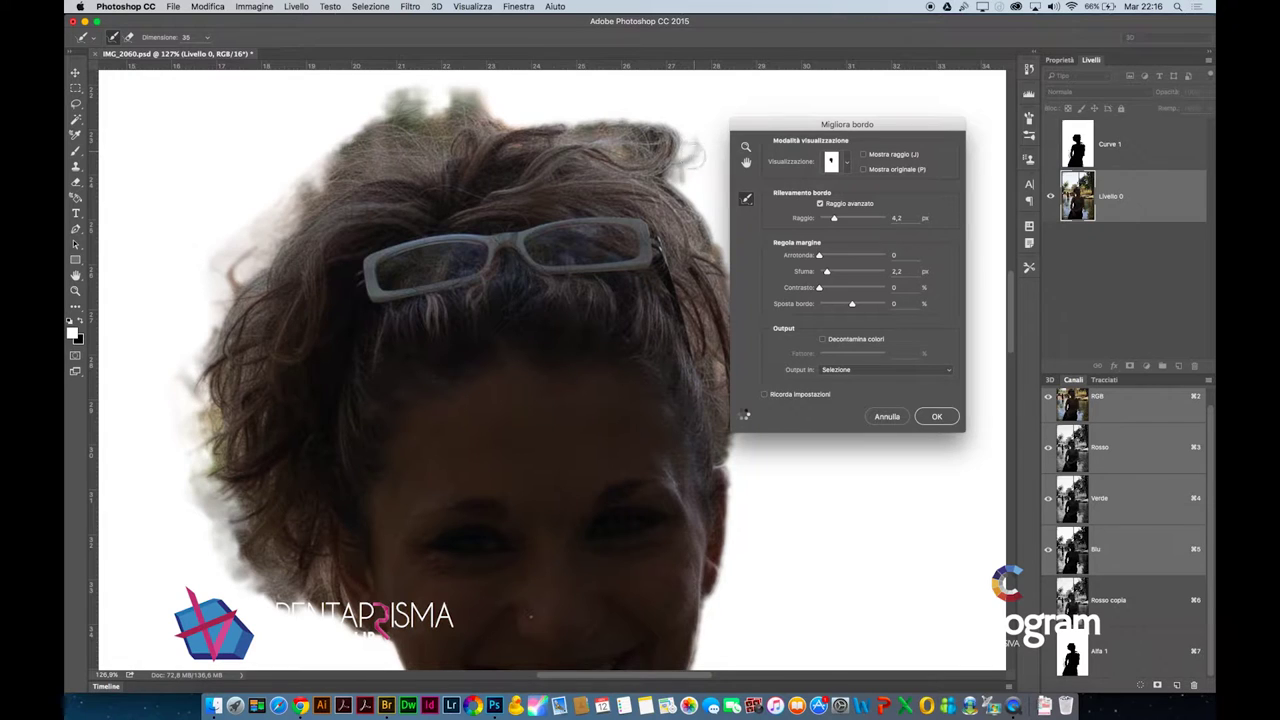
left_click_drag(686, 149, 682, 170)
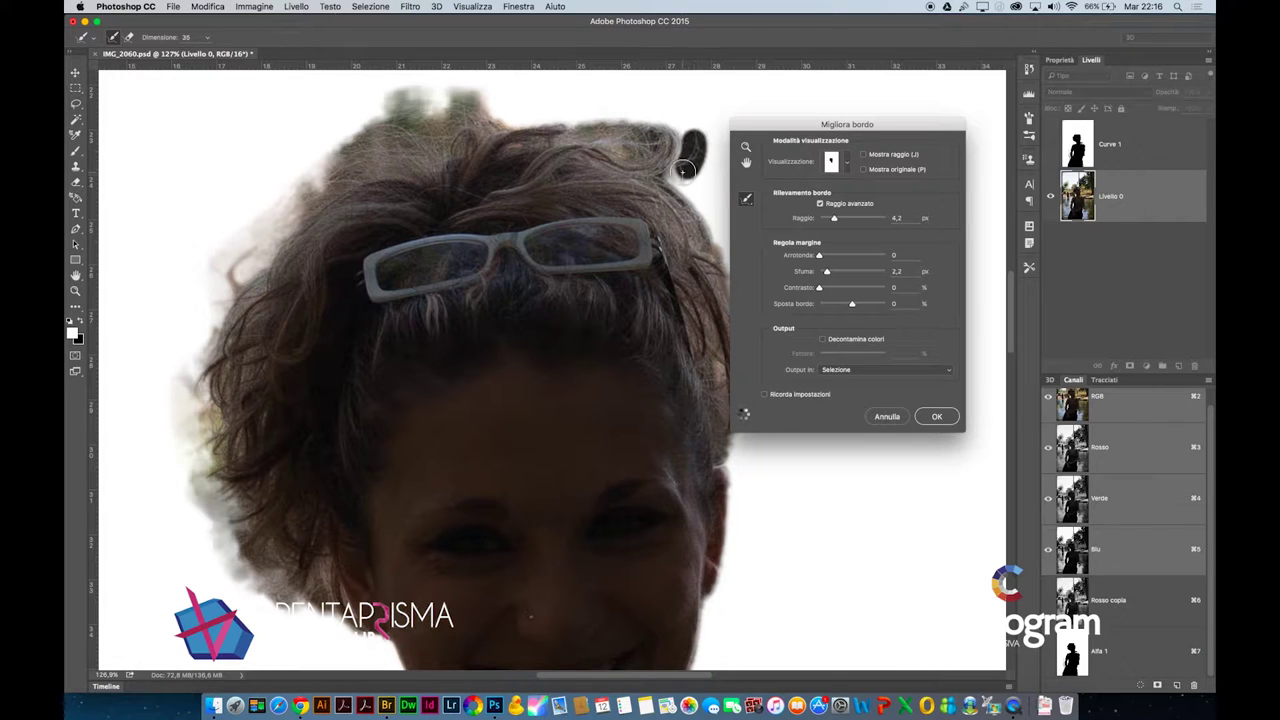
left_click(921, 416)
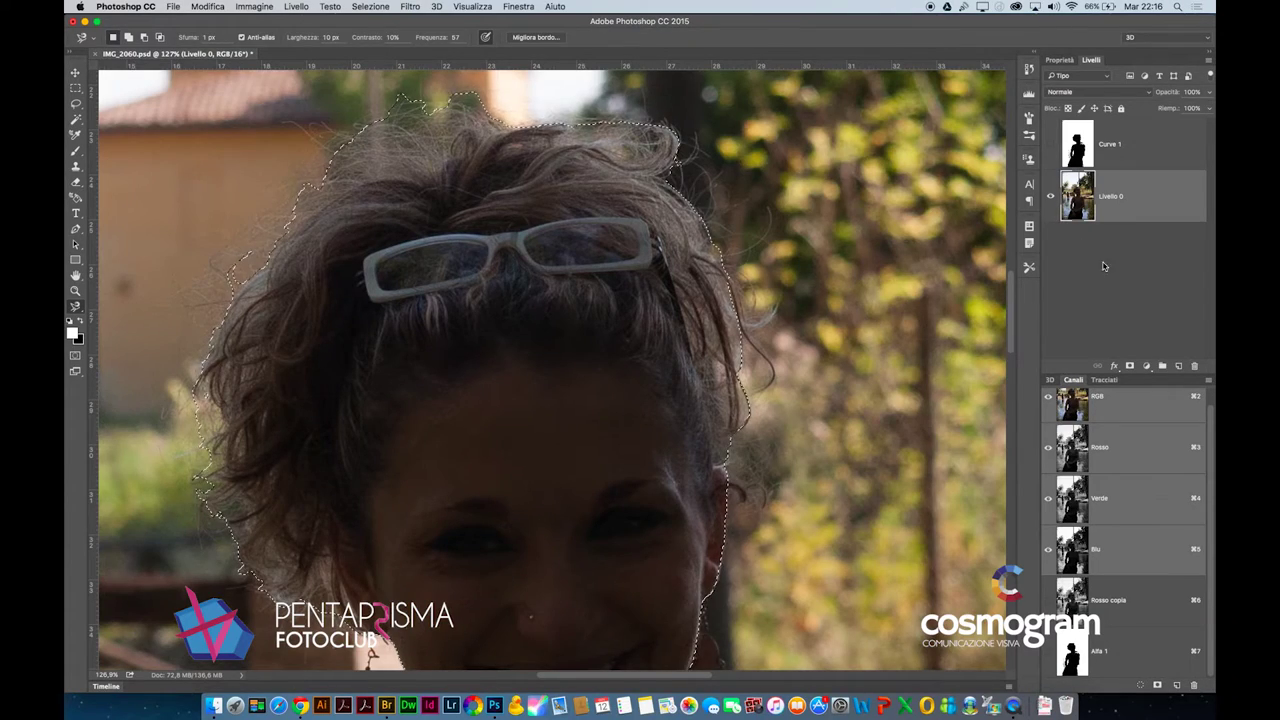
left_click(1131, 369)
Add a new layer below Livello 0 and fill it entirely with black
scroll(734, 330, "down", 1)
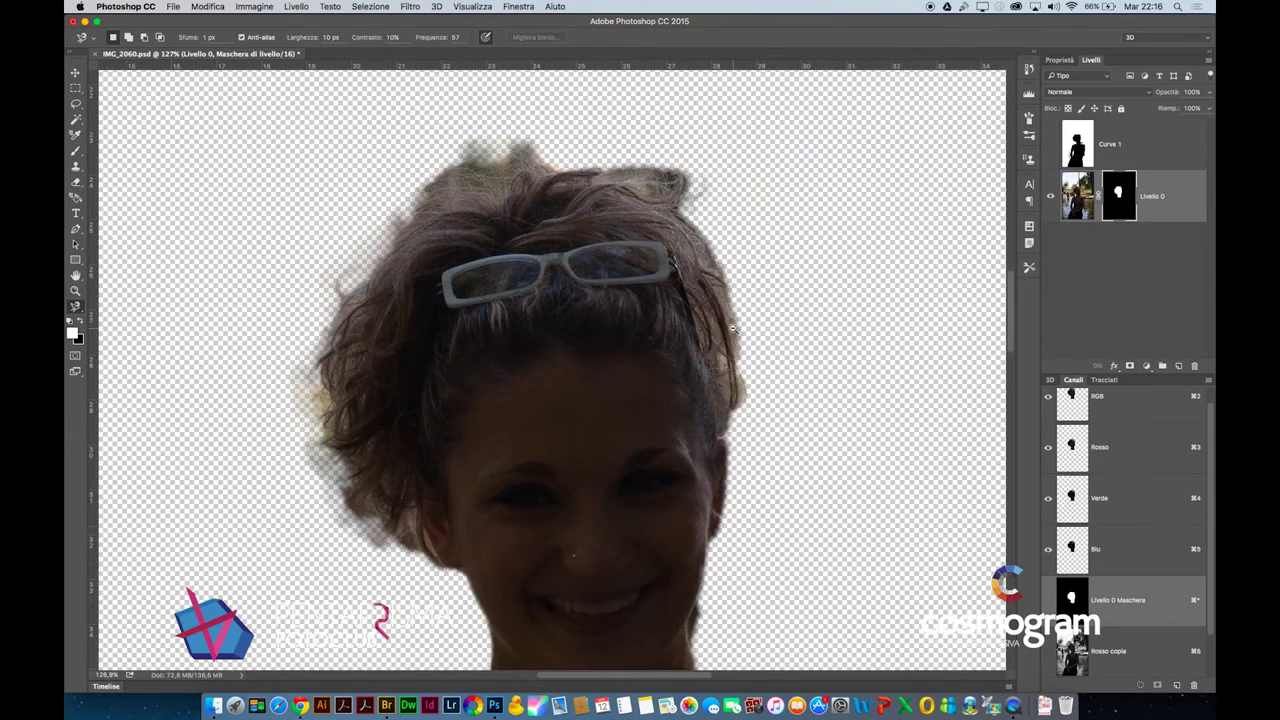
scroll(784, 331, "down", 1)
scroll(784, 331, "down", 1)
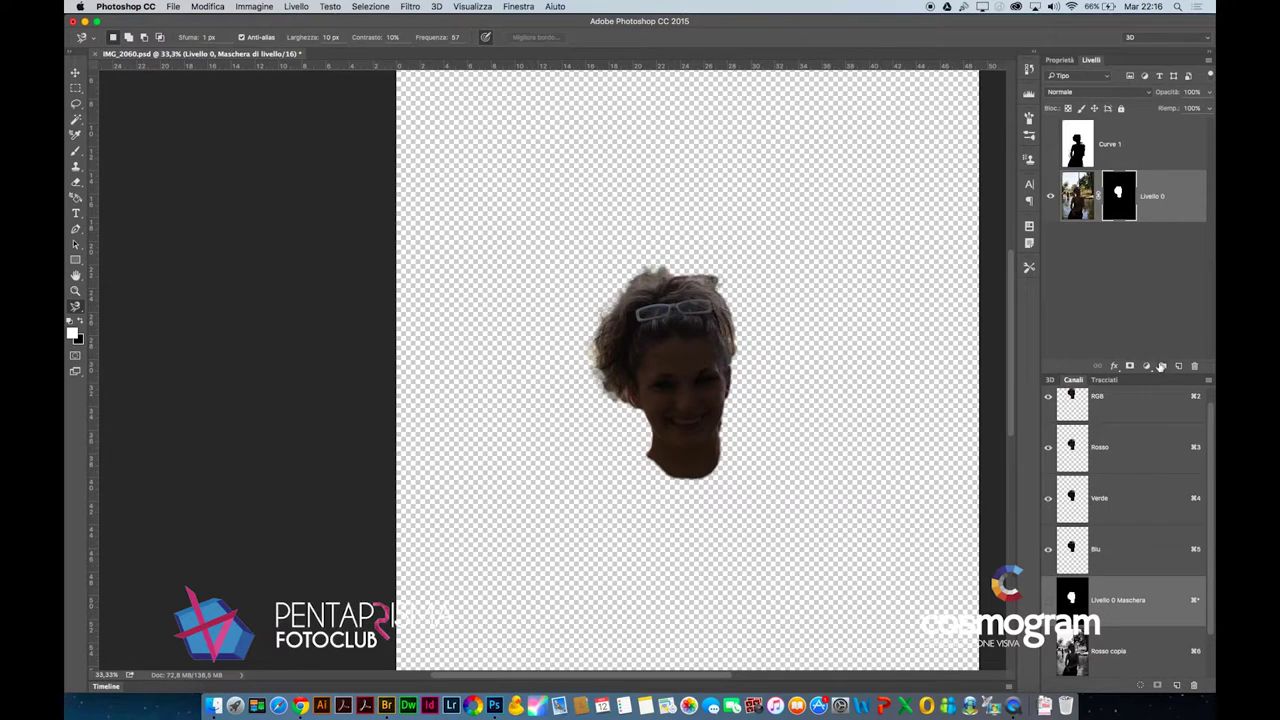
left_click(1177, 367)
left_click_drag(1130, 198, 1130, 285)
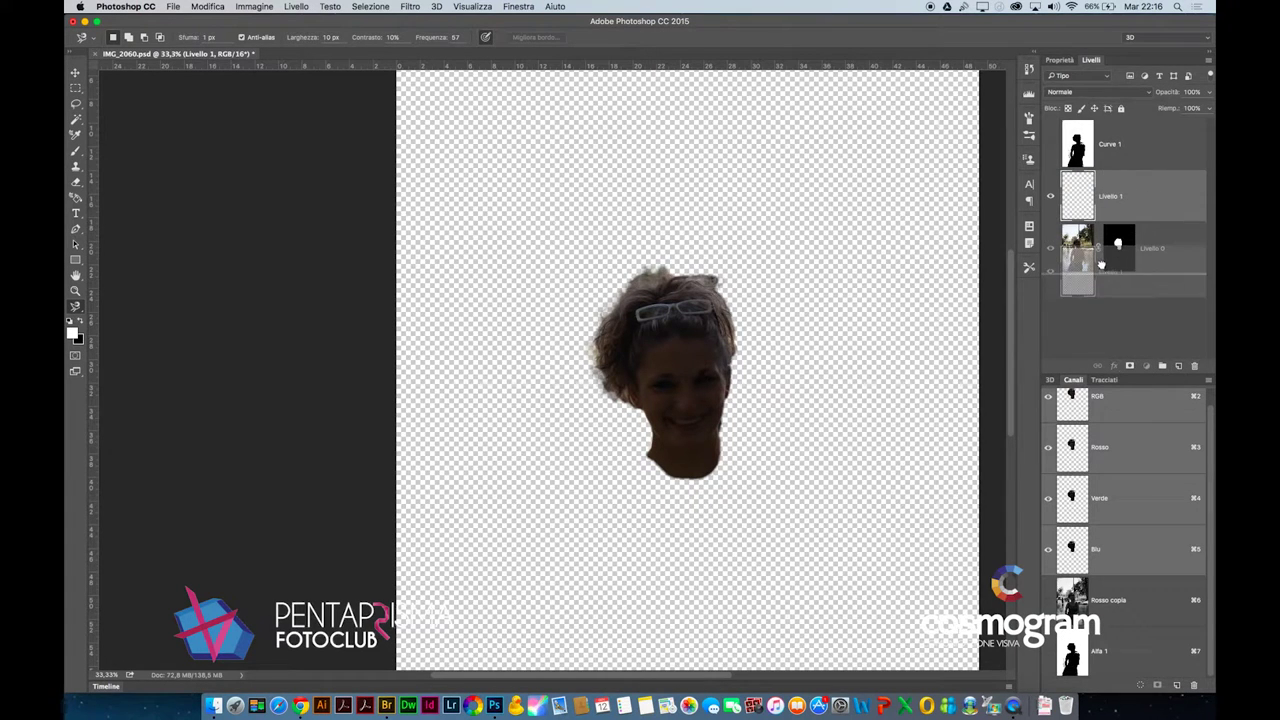
key("super+a")
key("d")
key("alt+BackSpace")
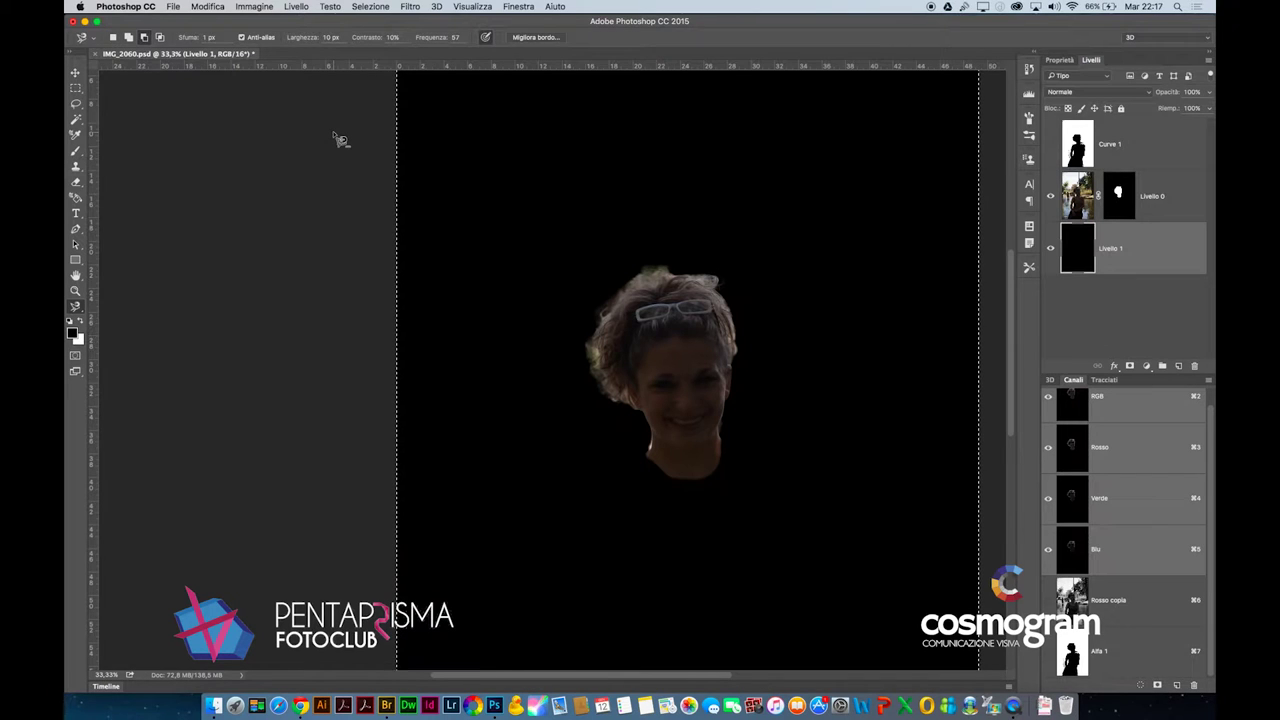
key("super+d")
mouse_move(620, 283)
left_mouse_down()
mouse_move(707, 349)
mouse_move(567, 250)
left_mouse_up()
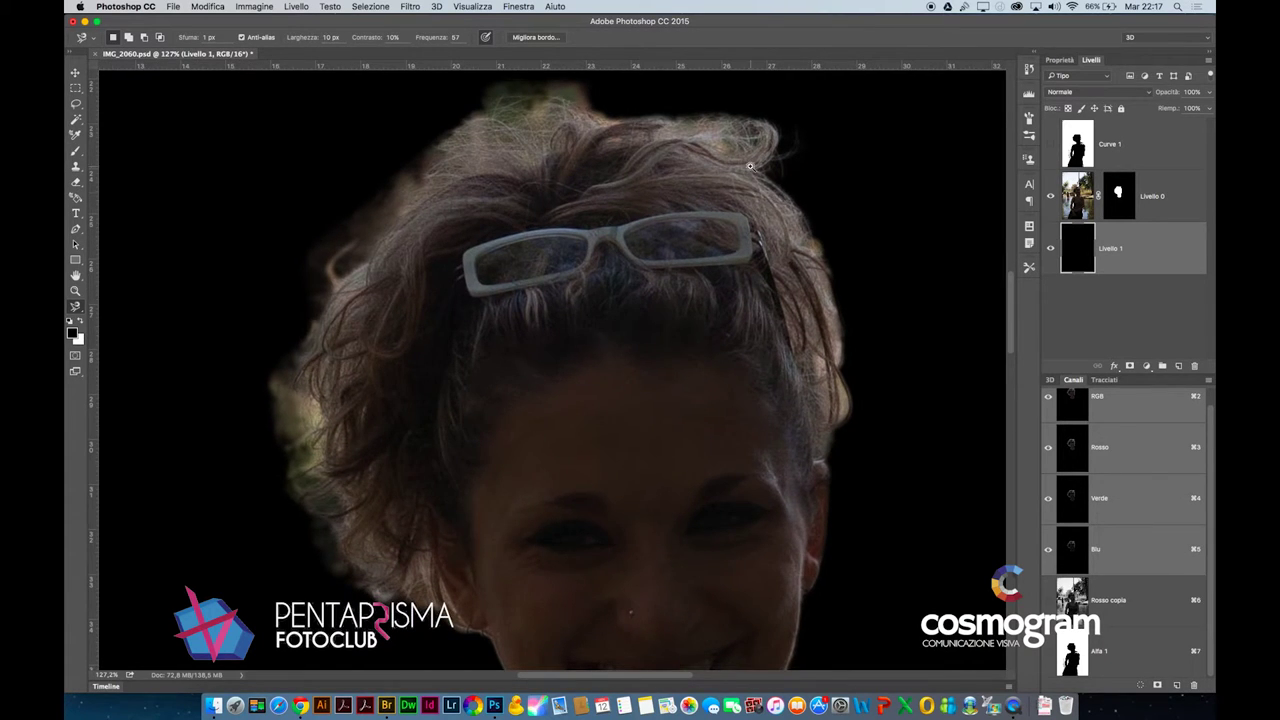
Zoom in over the hair and load the Alfa 1 channel as a selection
scroll(750, 166, "up", 5)
scroll(800, 228, "down", 2)
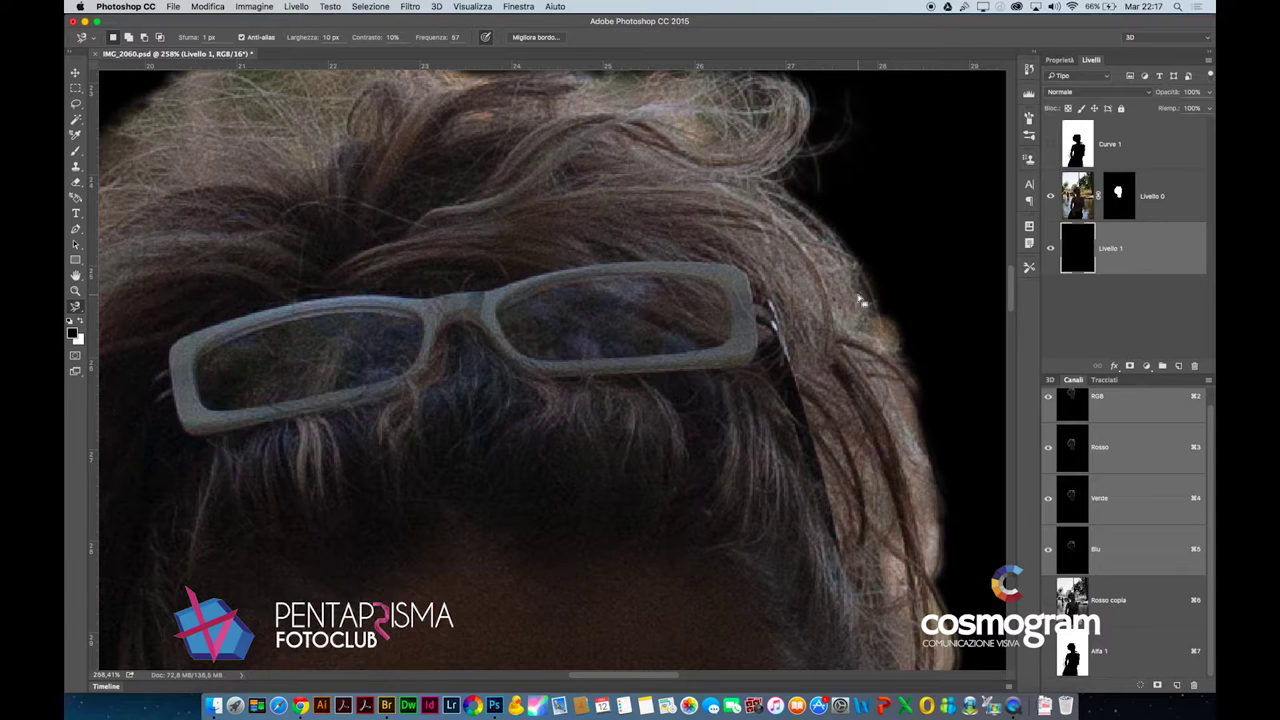
scroll(843, 217, "up", 5)
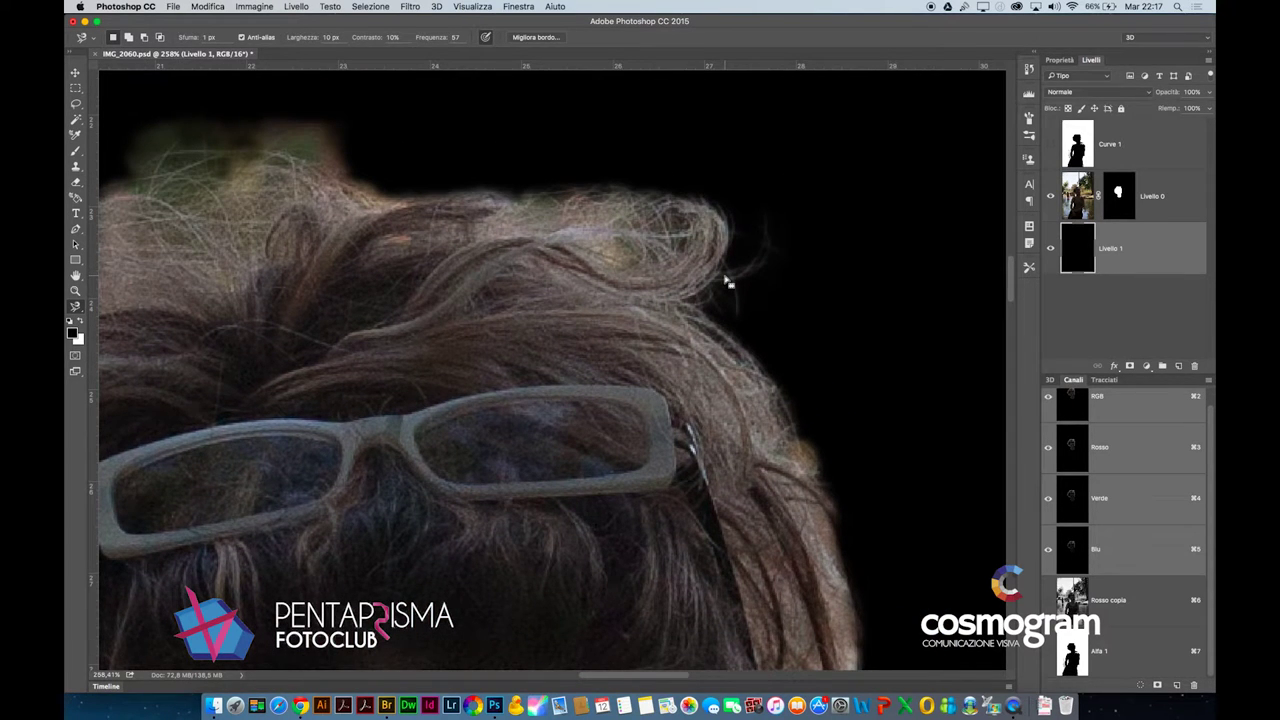
scroll(323, 294, "left", 5)
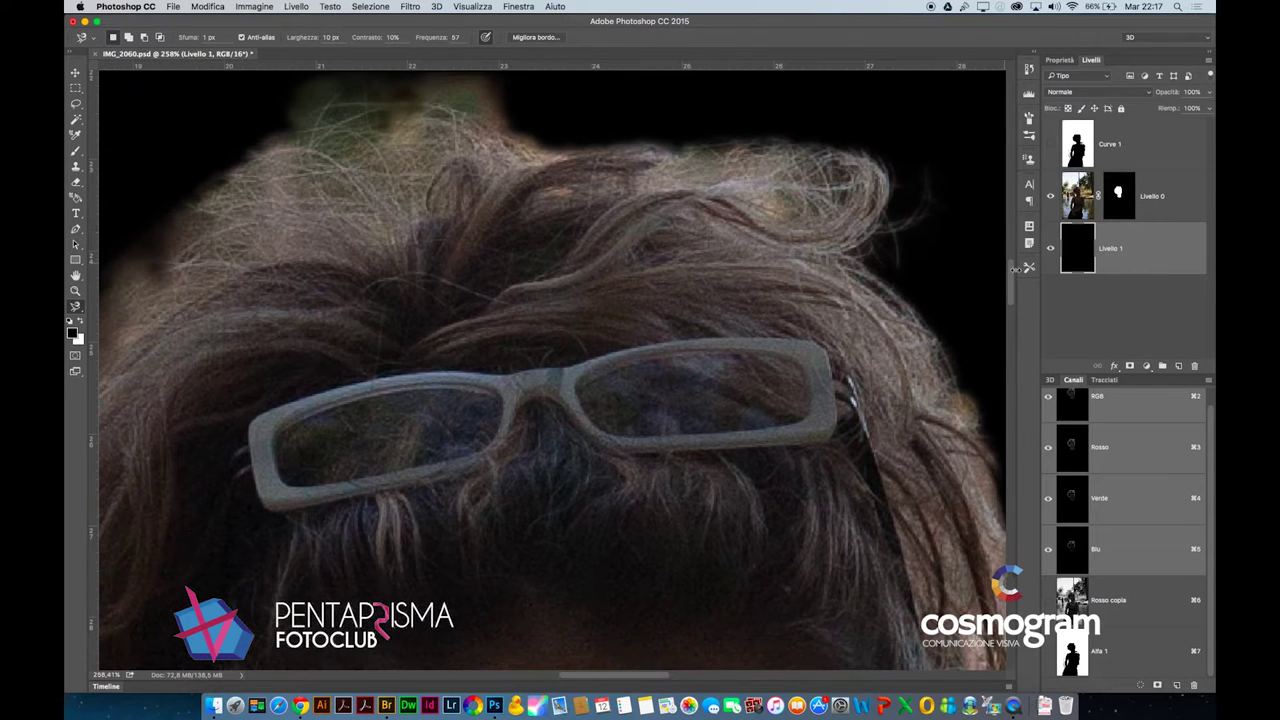
left_click(1075, 656, "super")
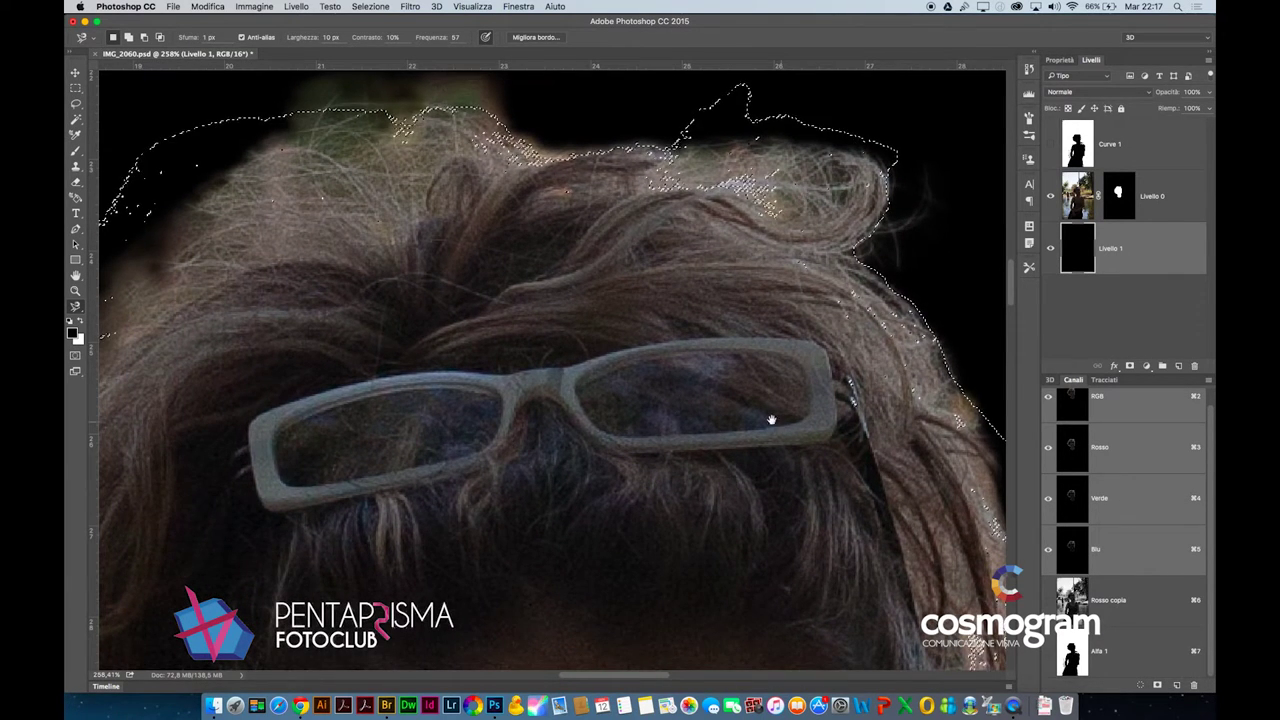
Pan across the hair fringe, toggling the selection outline to judge the edge
left_click_drag(771, 420, 543, 400)
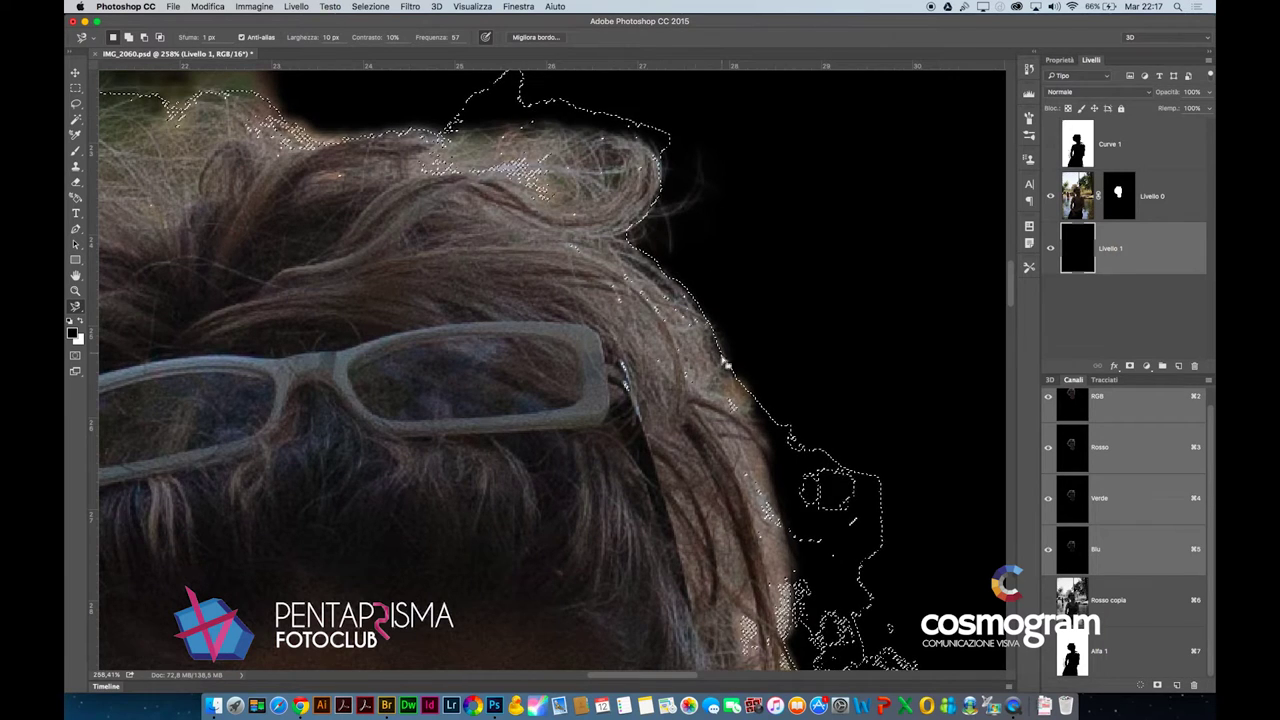
scroll(737, 371, "down", 5)
key("super+d")
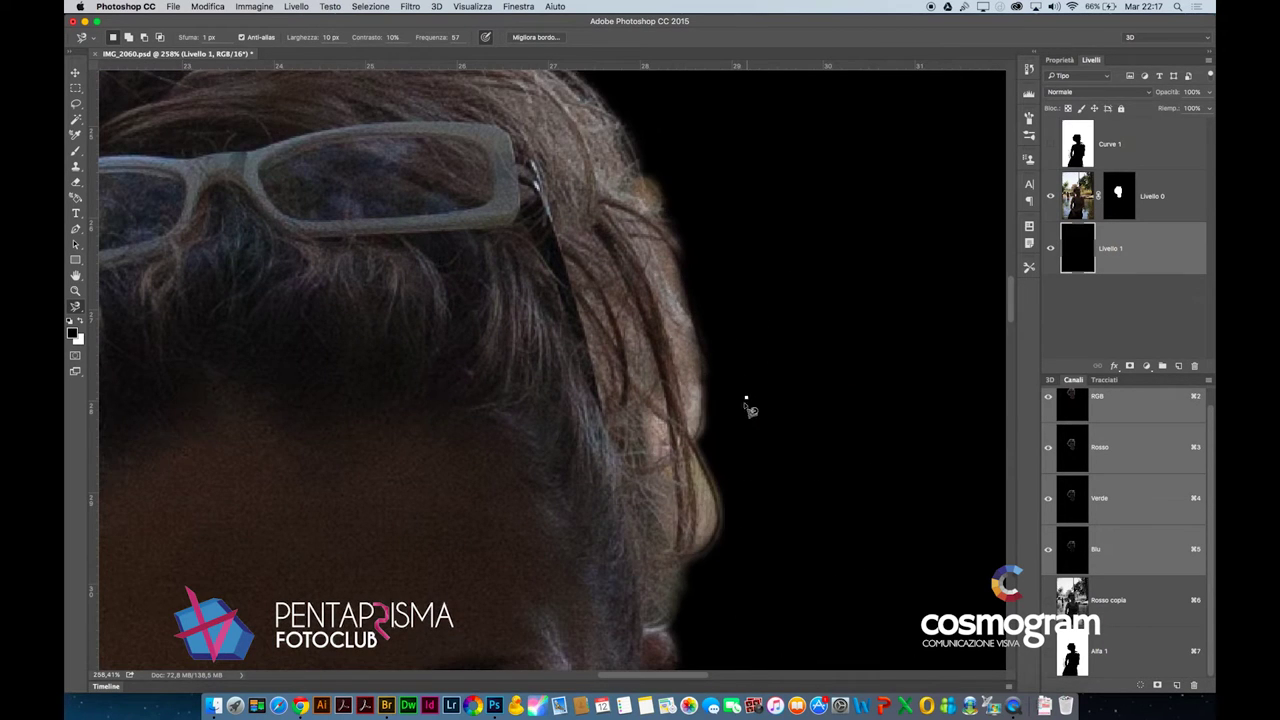
key("super+shift+d")
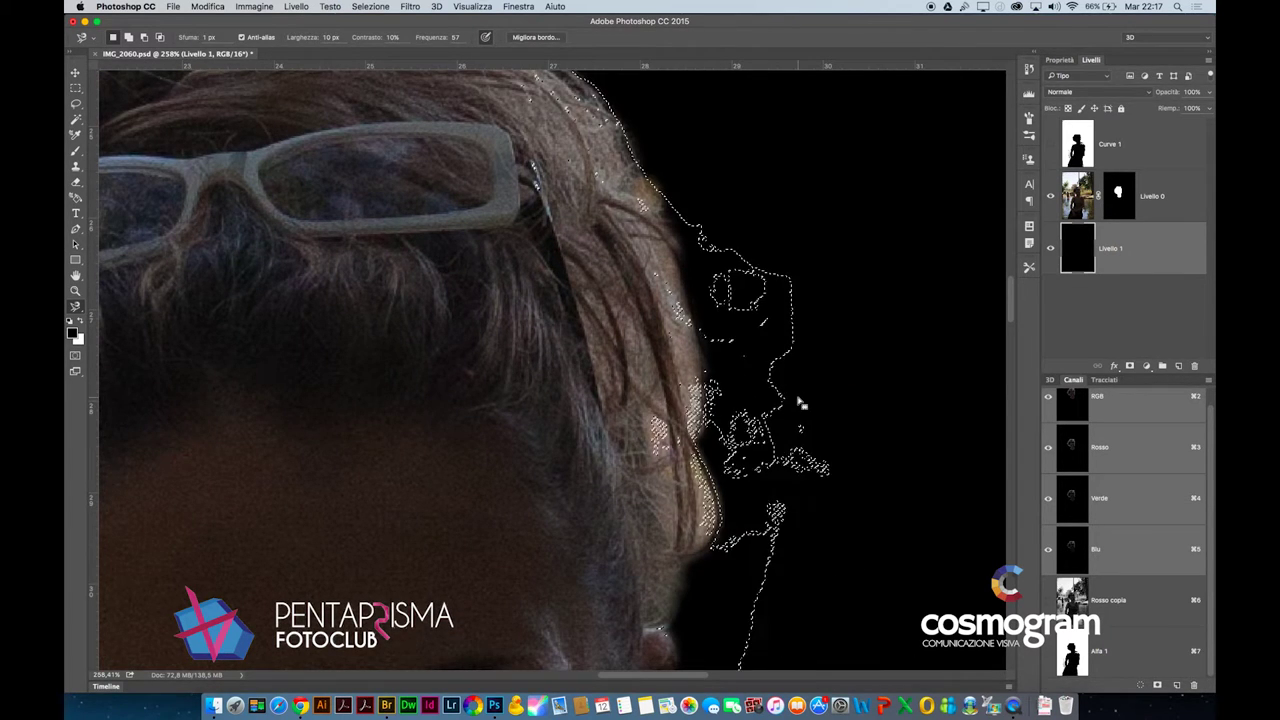
scroll(774, 434, "left", 10)
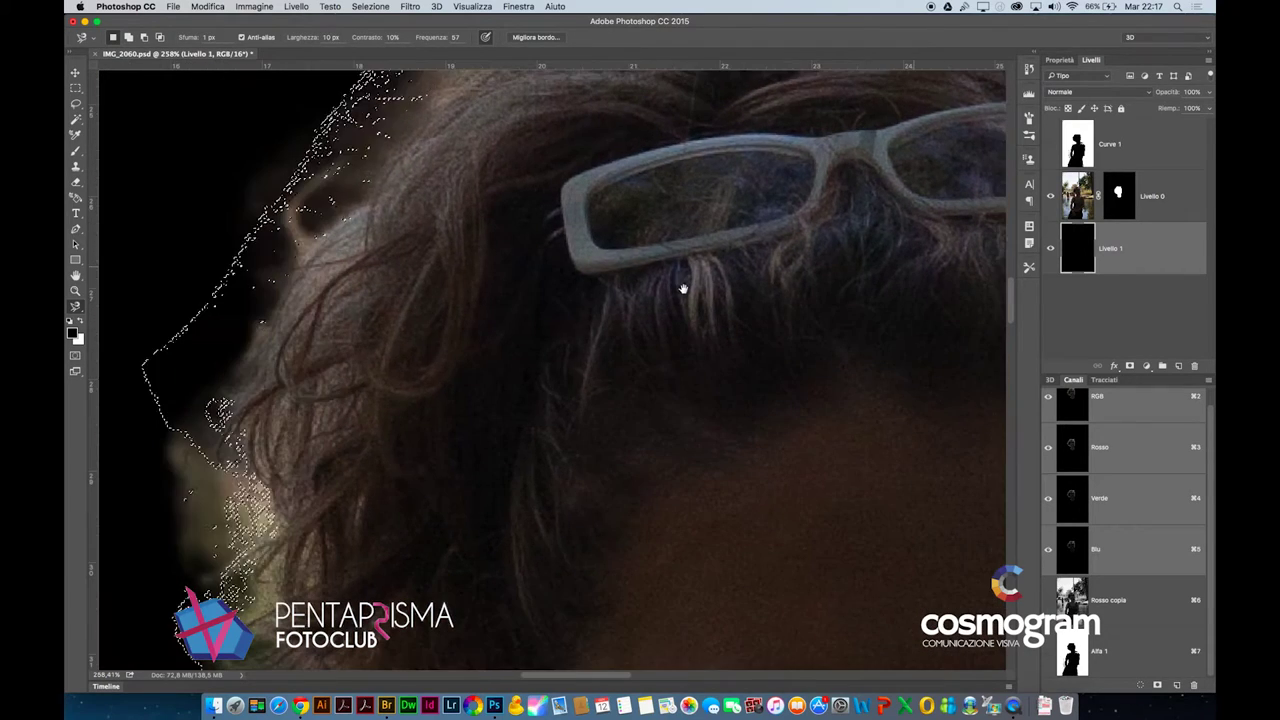
scroll(402, 216, "down", 3)
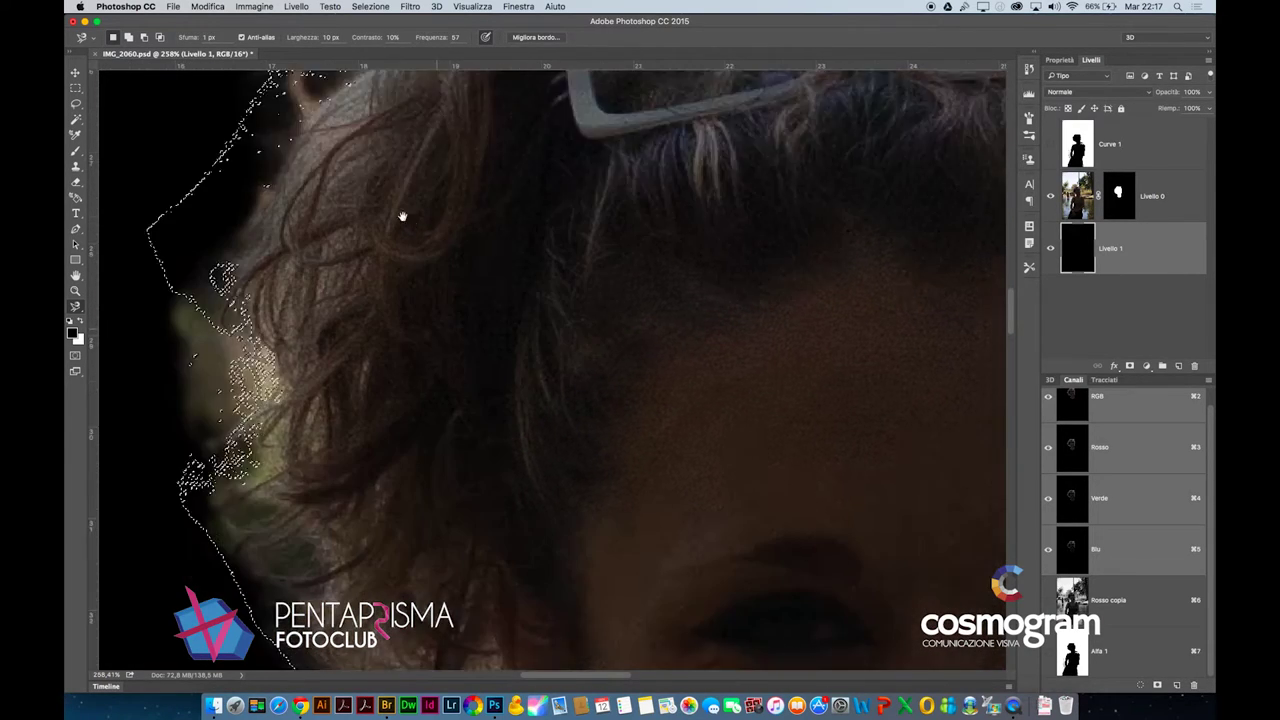
scroll(402, 216, "down", 3)
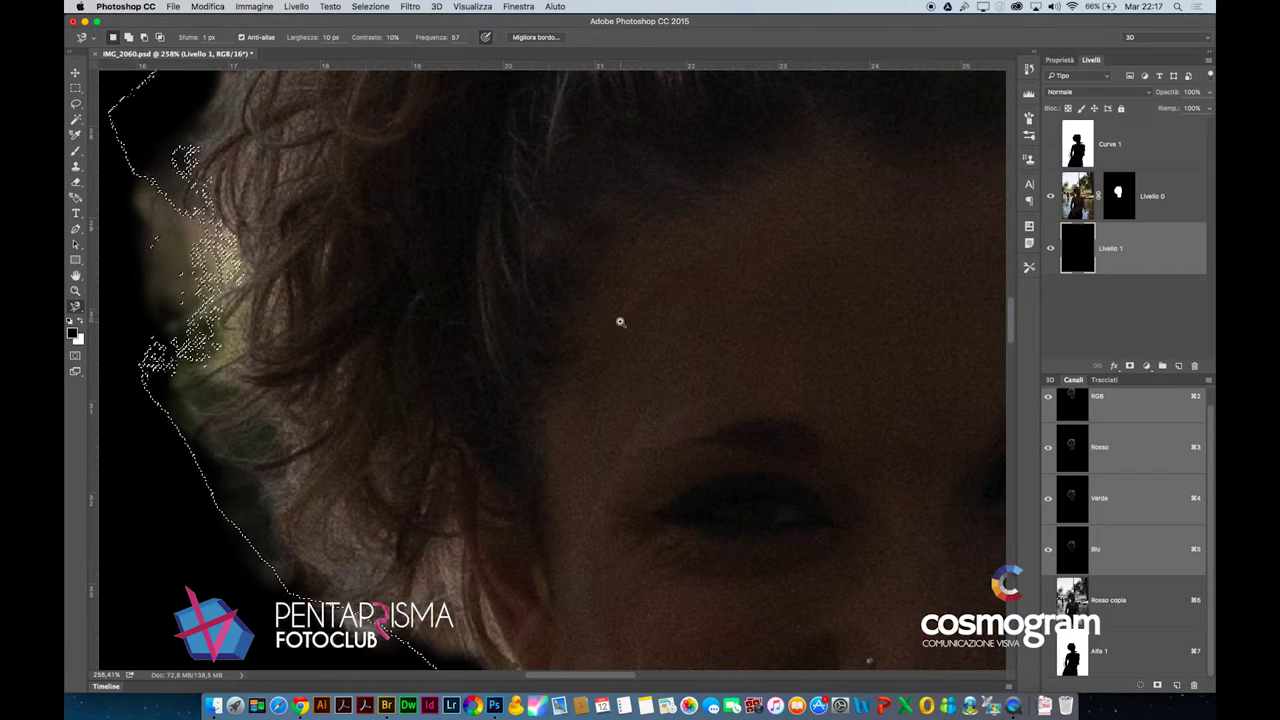
scroll(620, 321, "down", 10)
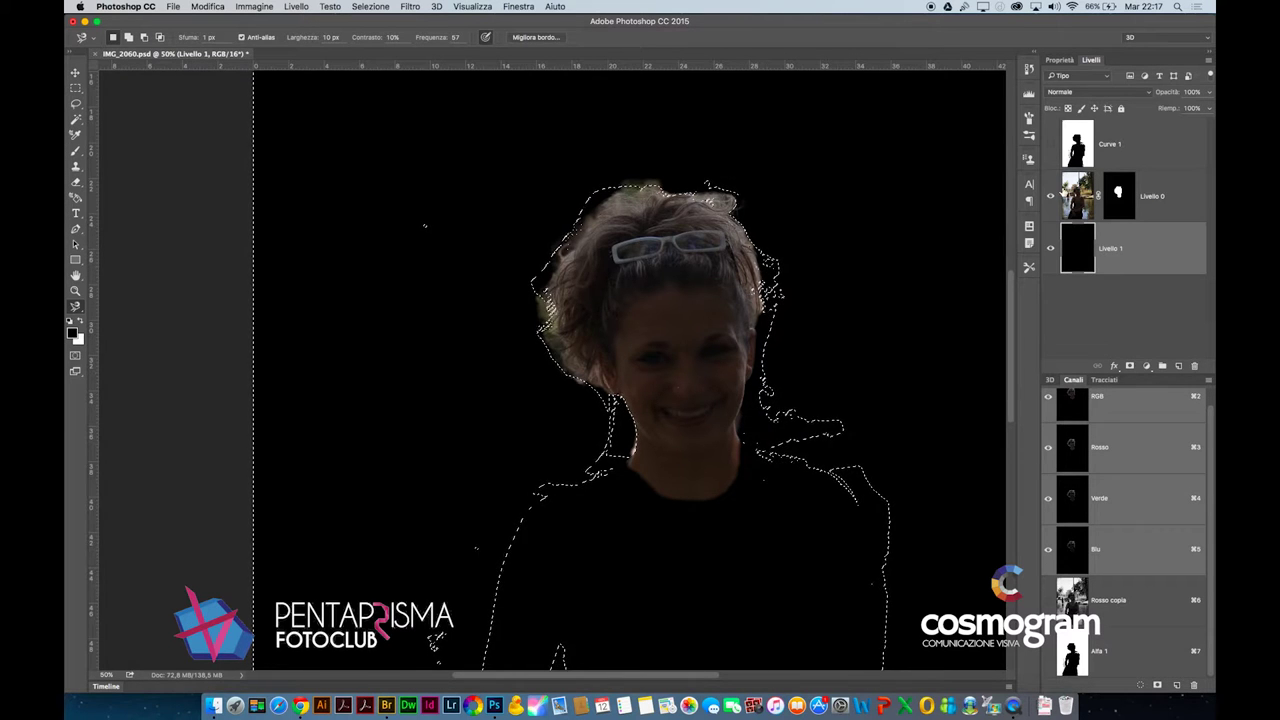
Toggle layer and Rosso copia visibility, enter Quick Mask, and disable the Livello 0 mask
left_click(1050, 196)
left_click(1048, 600)
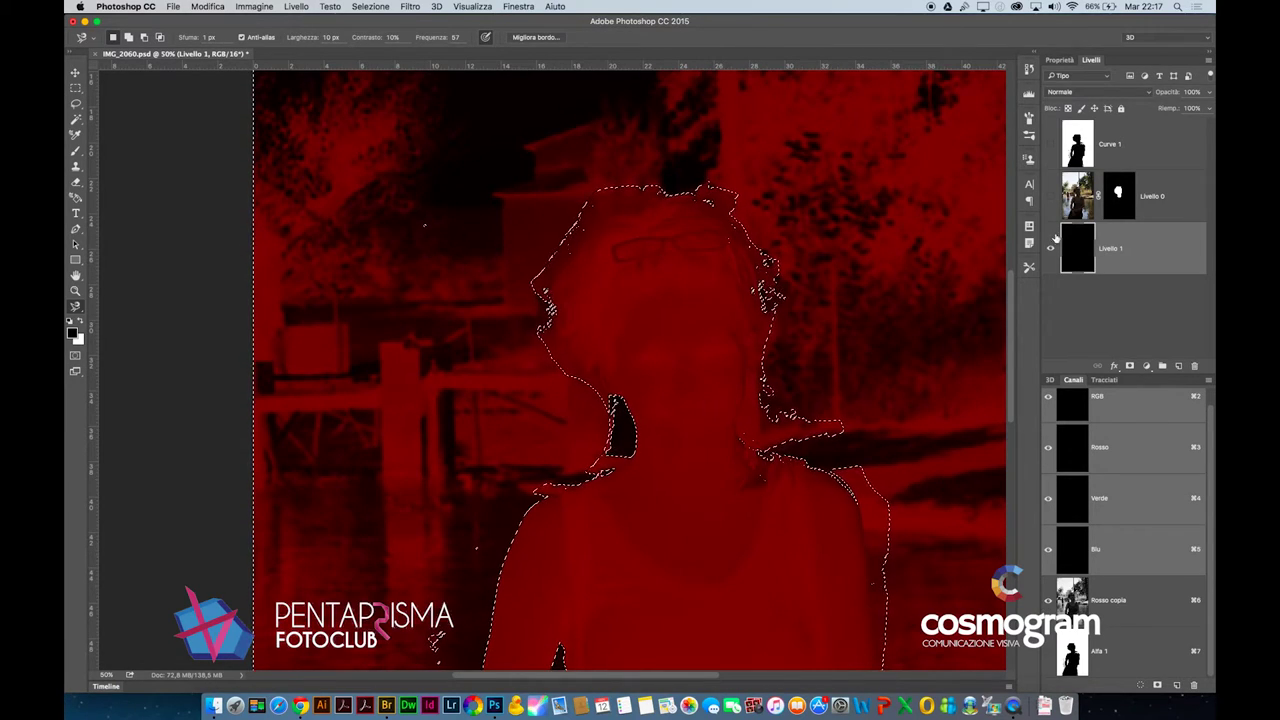
left_click(1050, 247)
left_click(1049, 197)
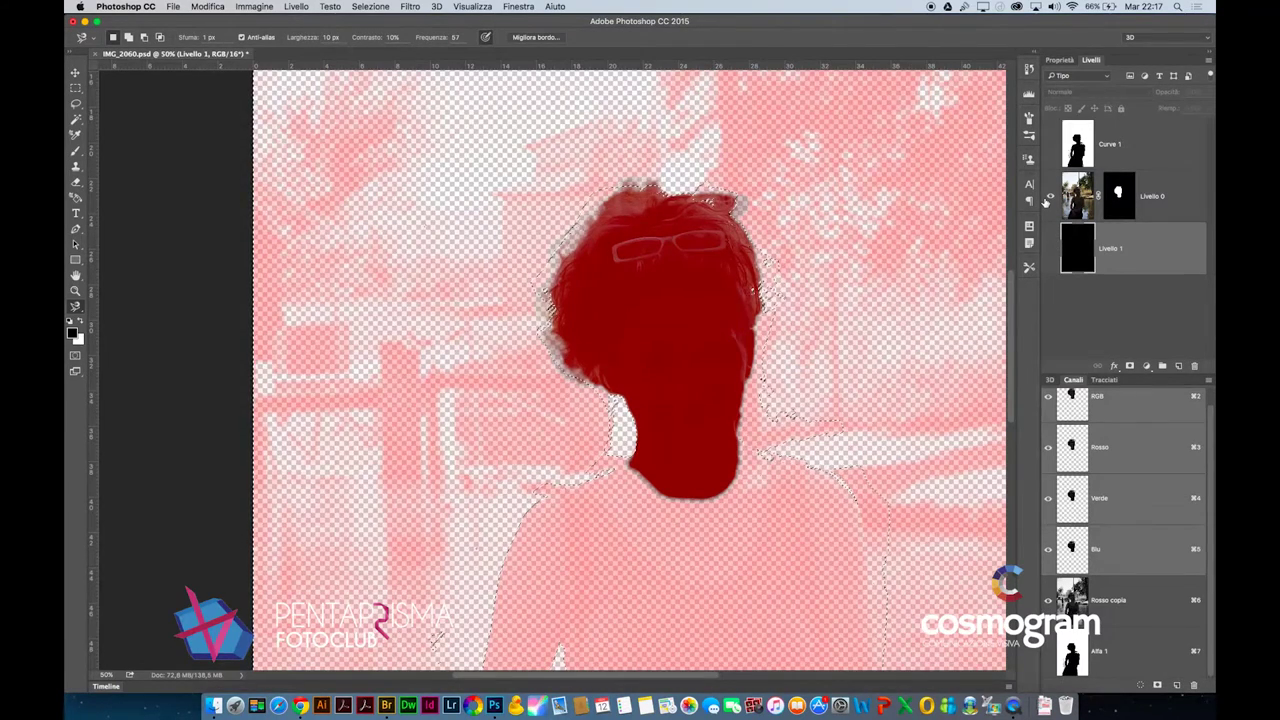
key("q")
key("q")
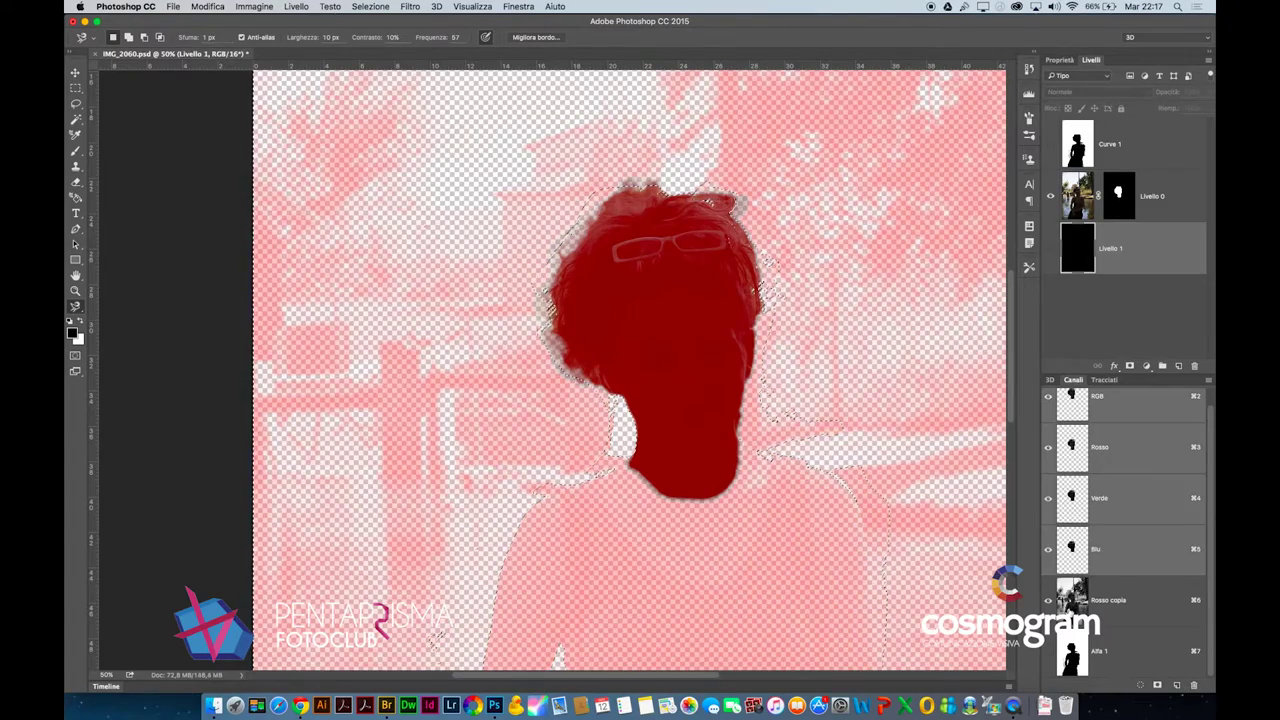
left_click(1048, 600)
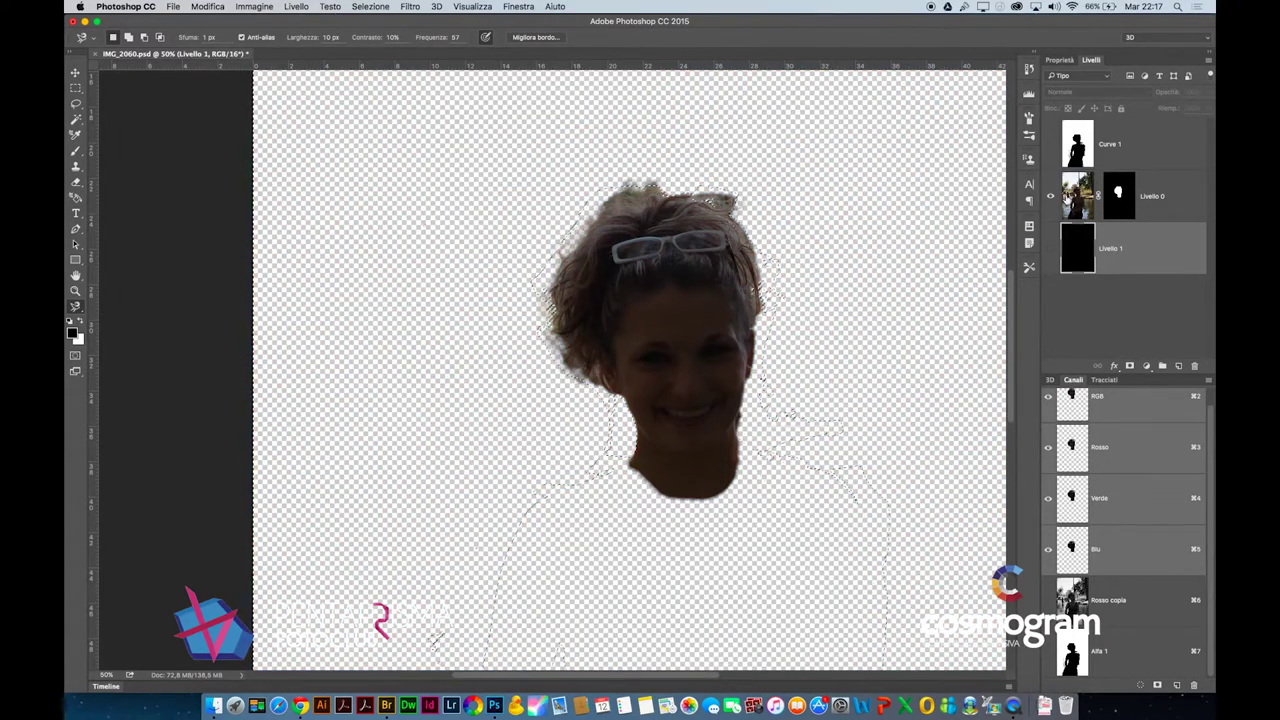
left_click(1114, 192, "shift")
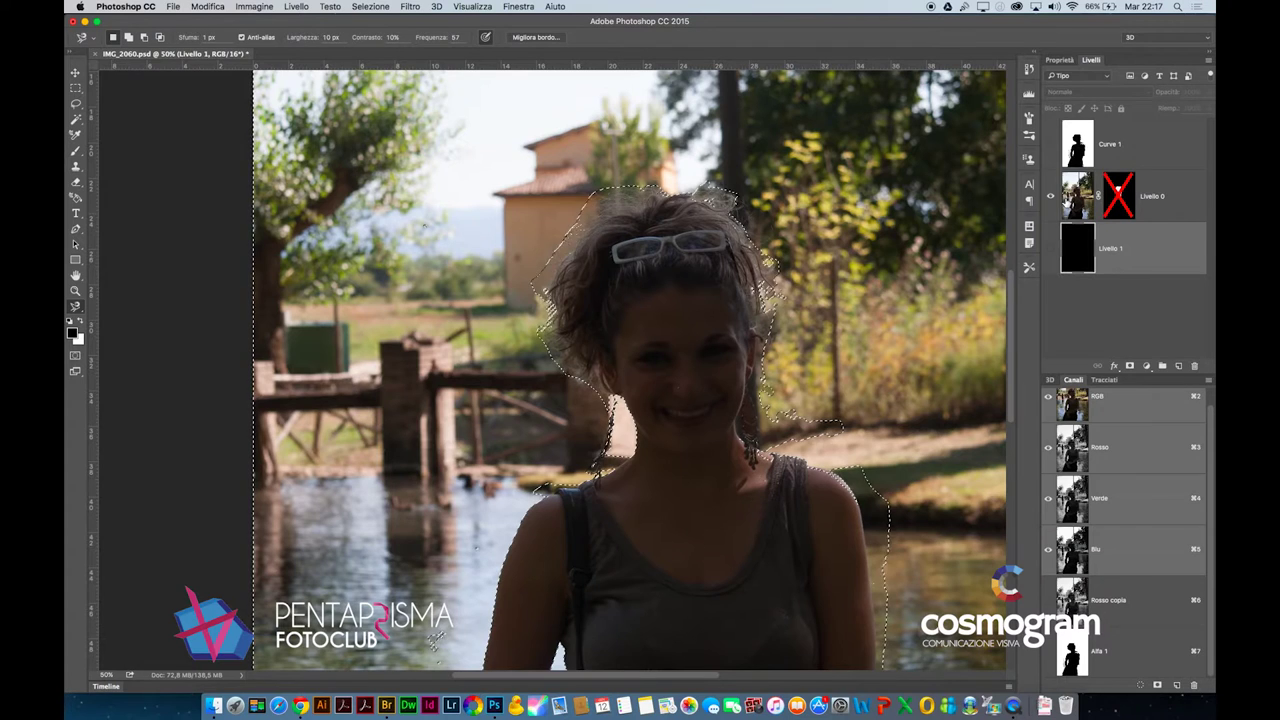
Show the Curve 1 silhouette, zoom to inspect its hair edges, then hide it
left_click(1050, 144)
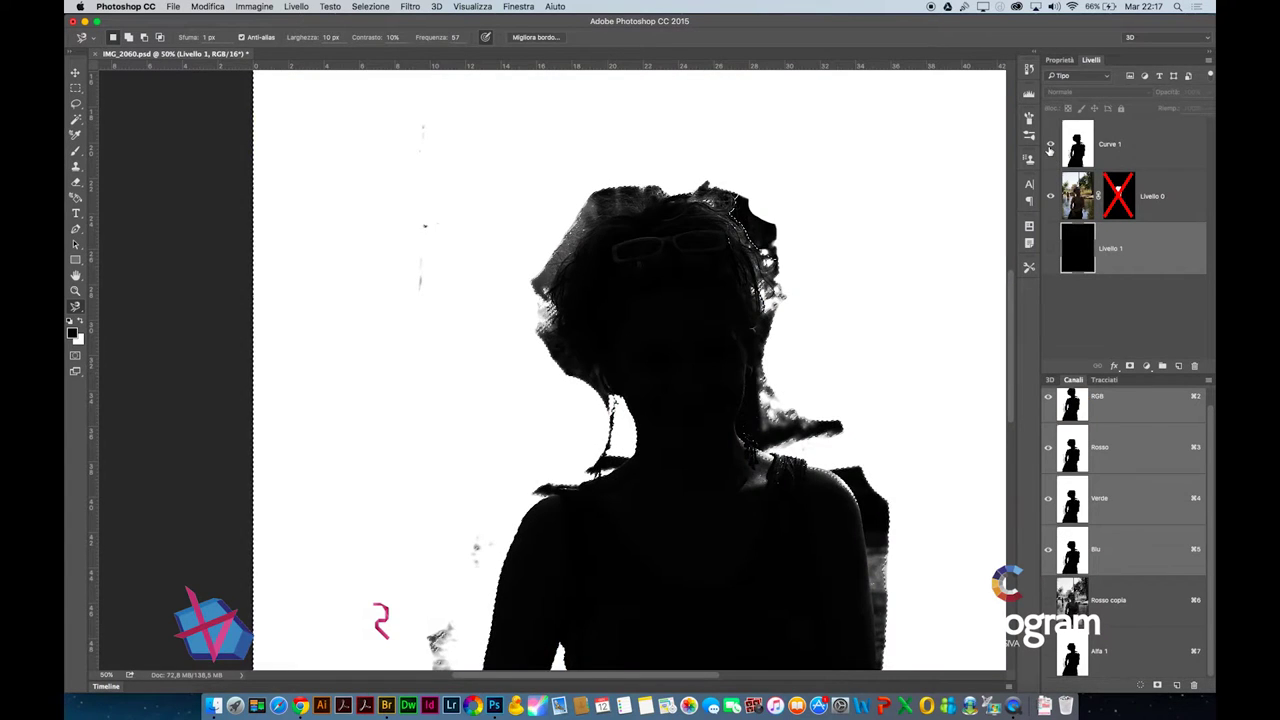
scroll(694, 280, "up", 2)
scroll(711, 289, "up", 2)
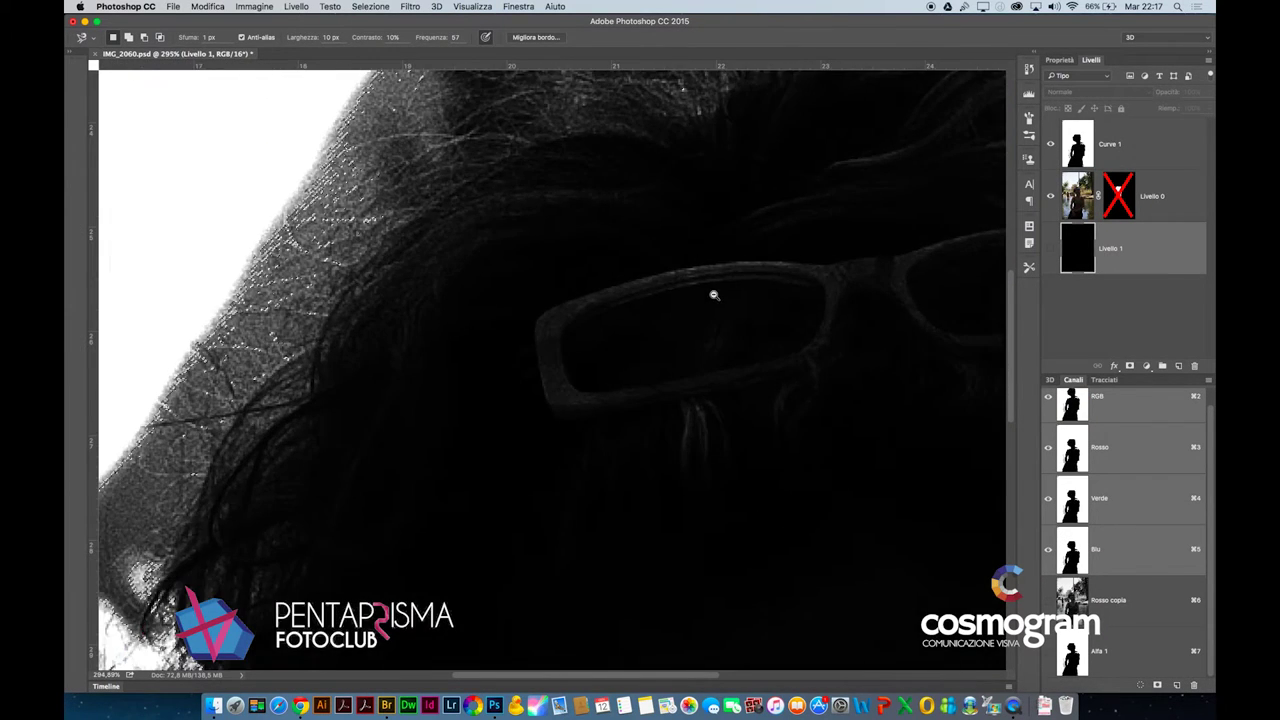
scroll(684, 276, "up", 2)
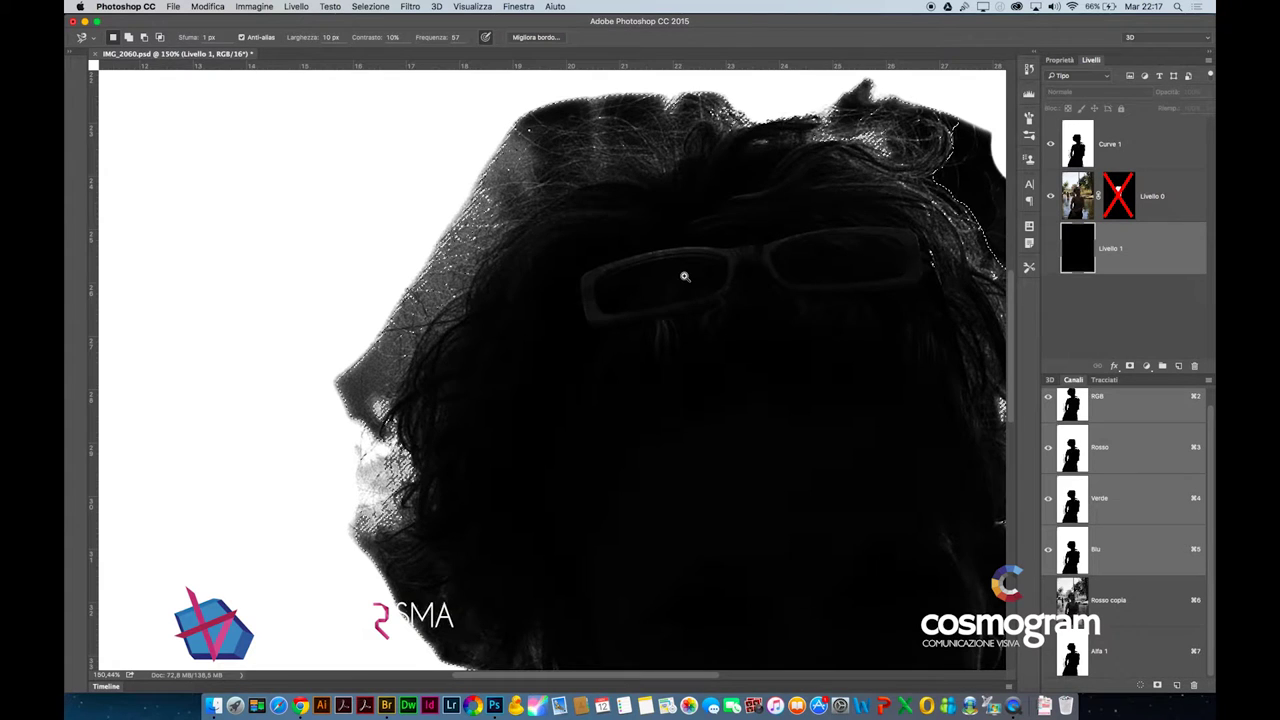
scroll(670, 262, "down", 2)
scroll(651, 251, "down", 2)
scroll(620, 235, "down", 2)
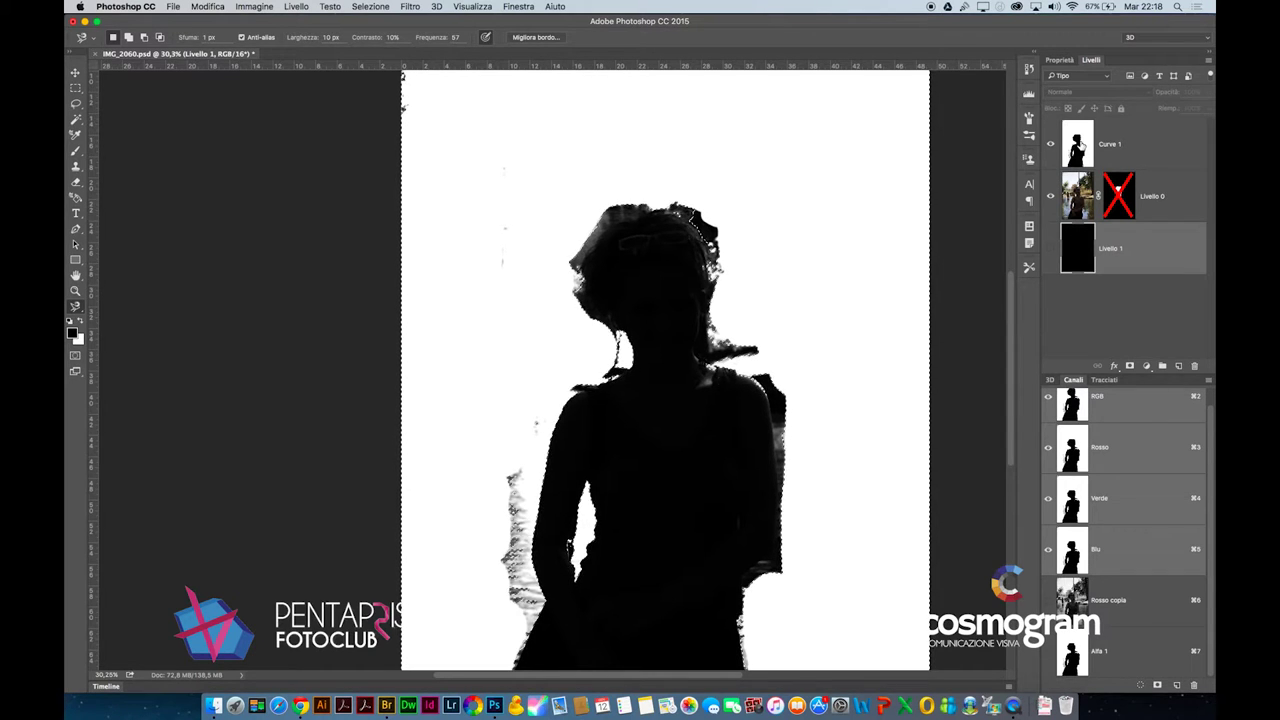
left_click(1080, 147)
left_click(1050, 144)
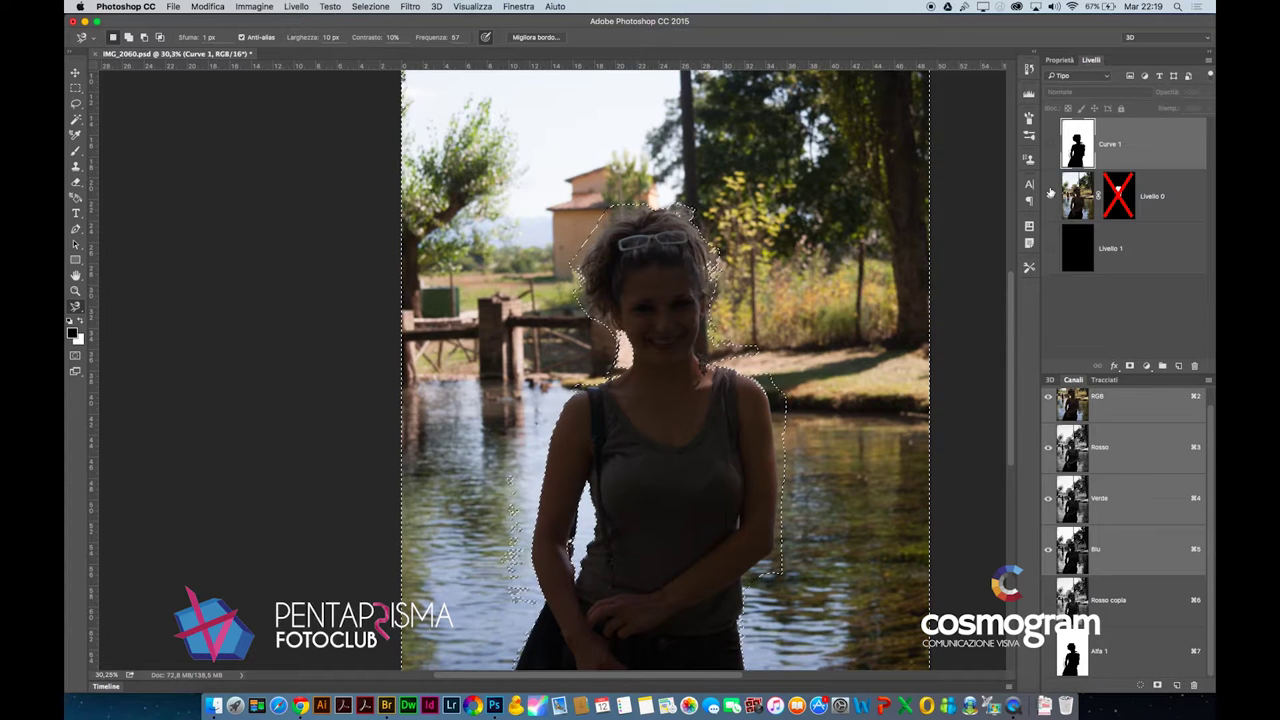
View the Alfa 1 channel mask, then the grayscale Rosso copia channel
left_click(1074, 663)
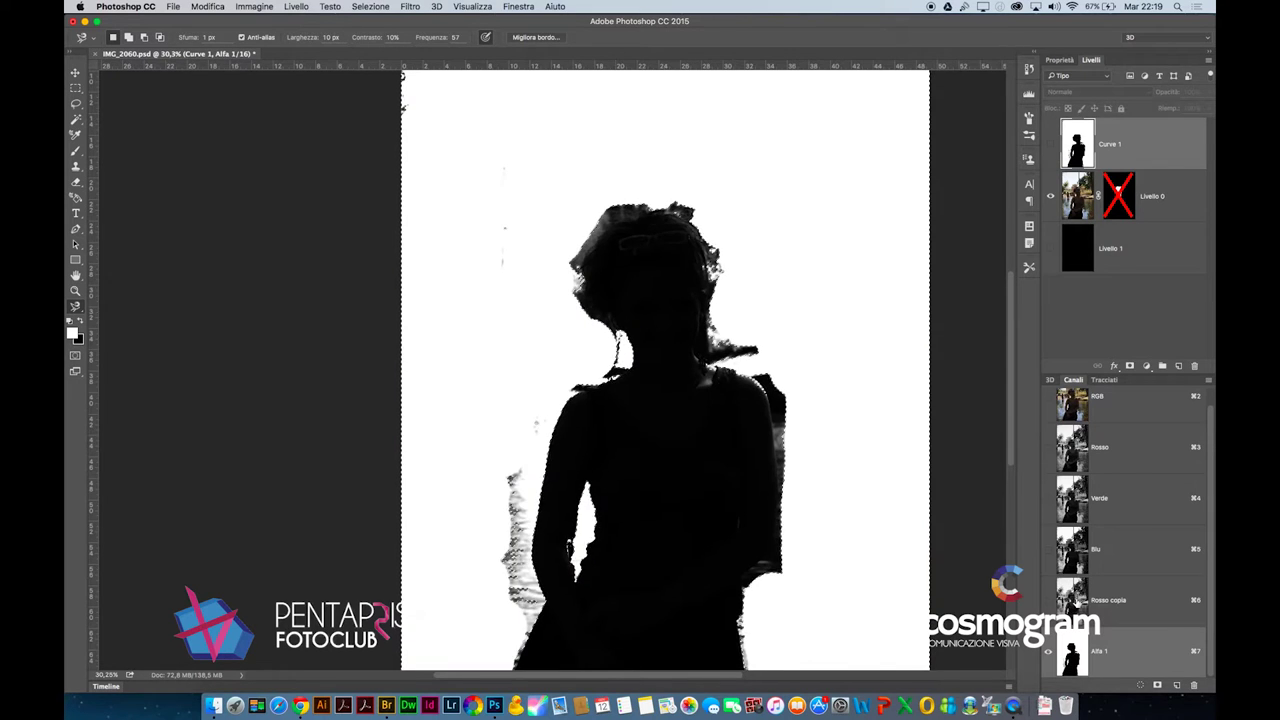
left_click(1074, 604)
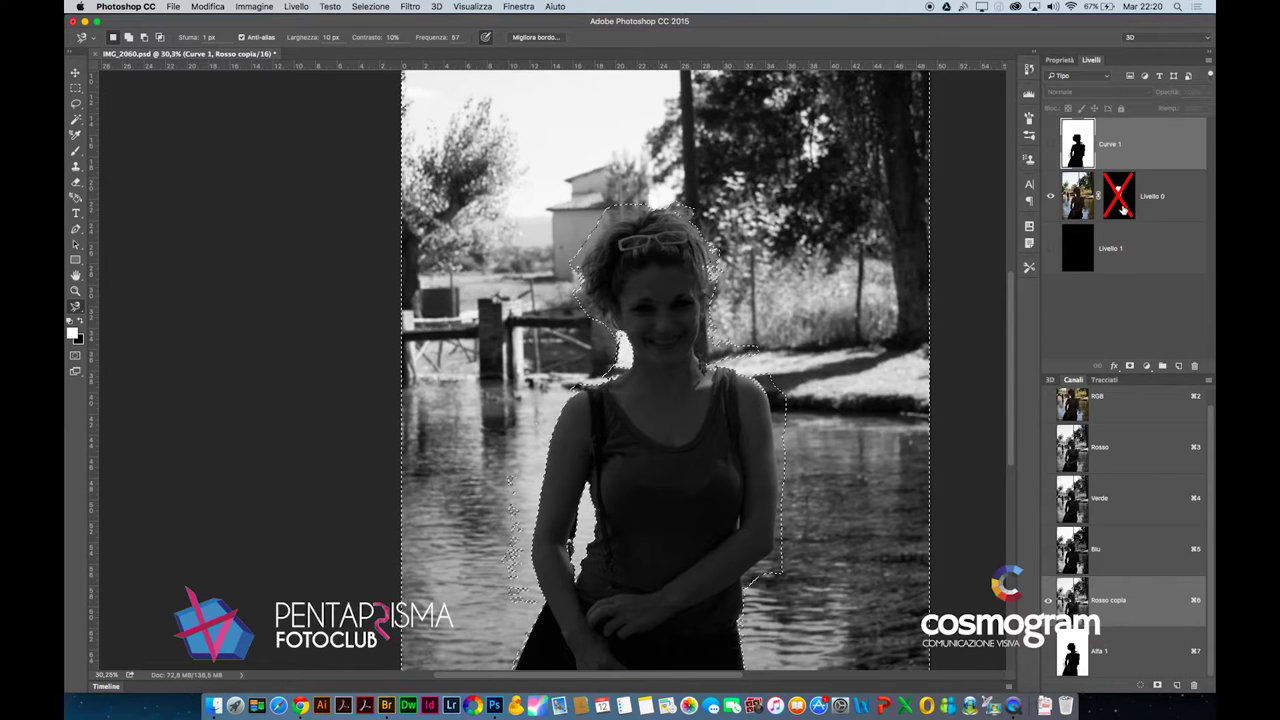
Re-enable the Livello 0 mask, show the black Livello 1 layer, and deselect
left_click(1119, 203)
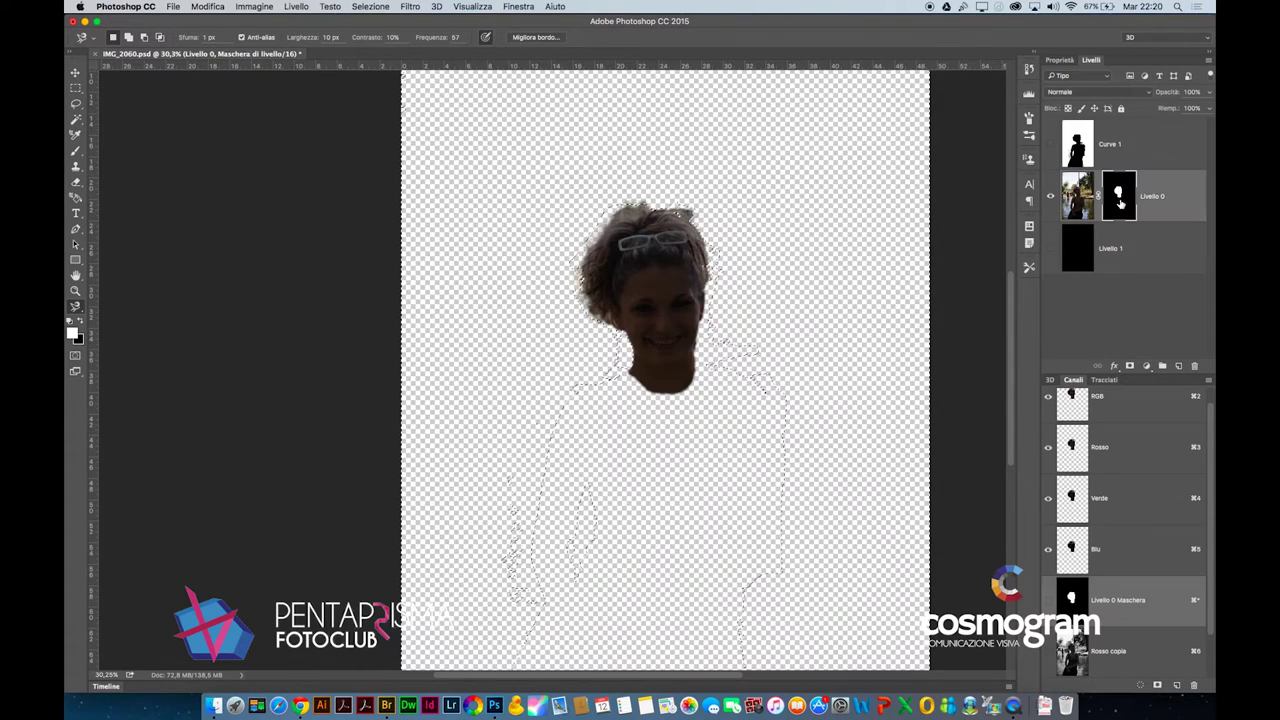
left_click(1050, 253)
scroll(620, 215, "up", 5)
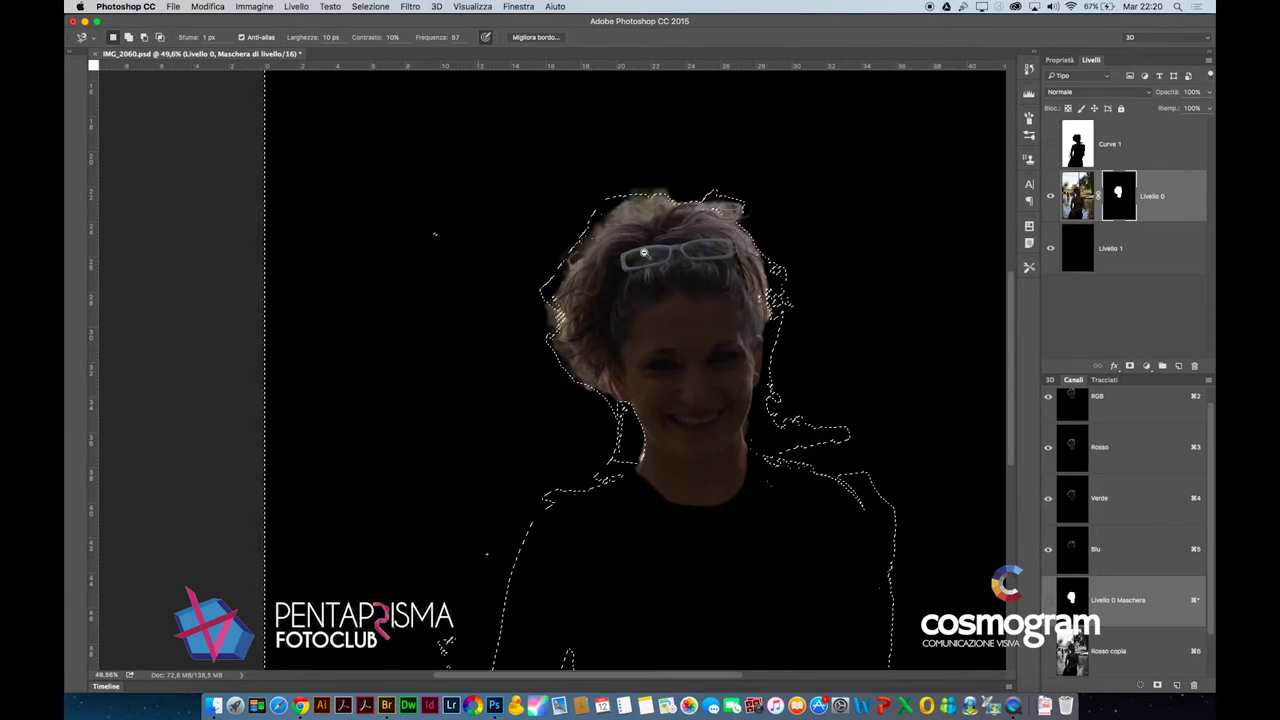
scroll(706, 305, "down", 2)
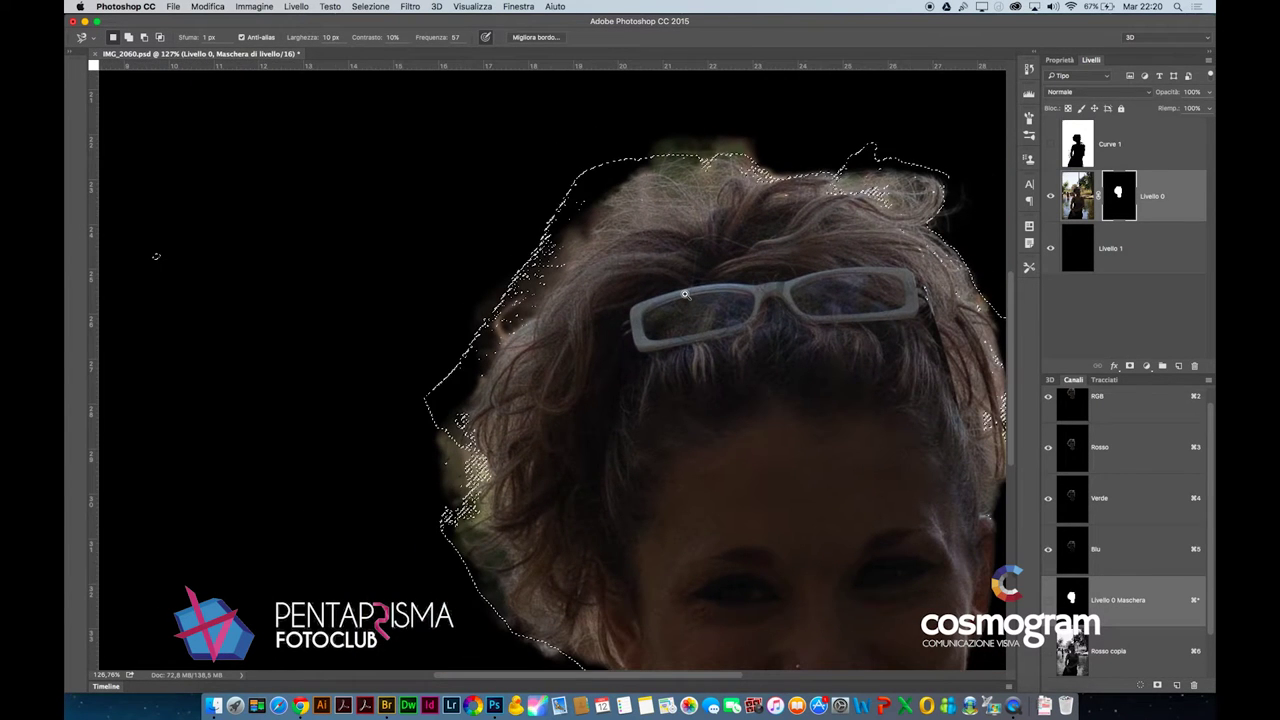
key("super+d")
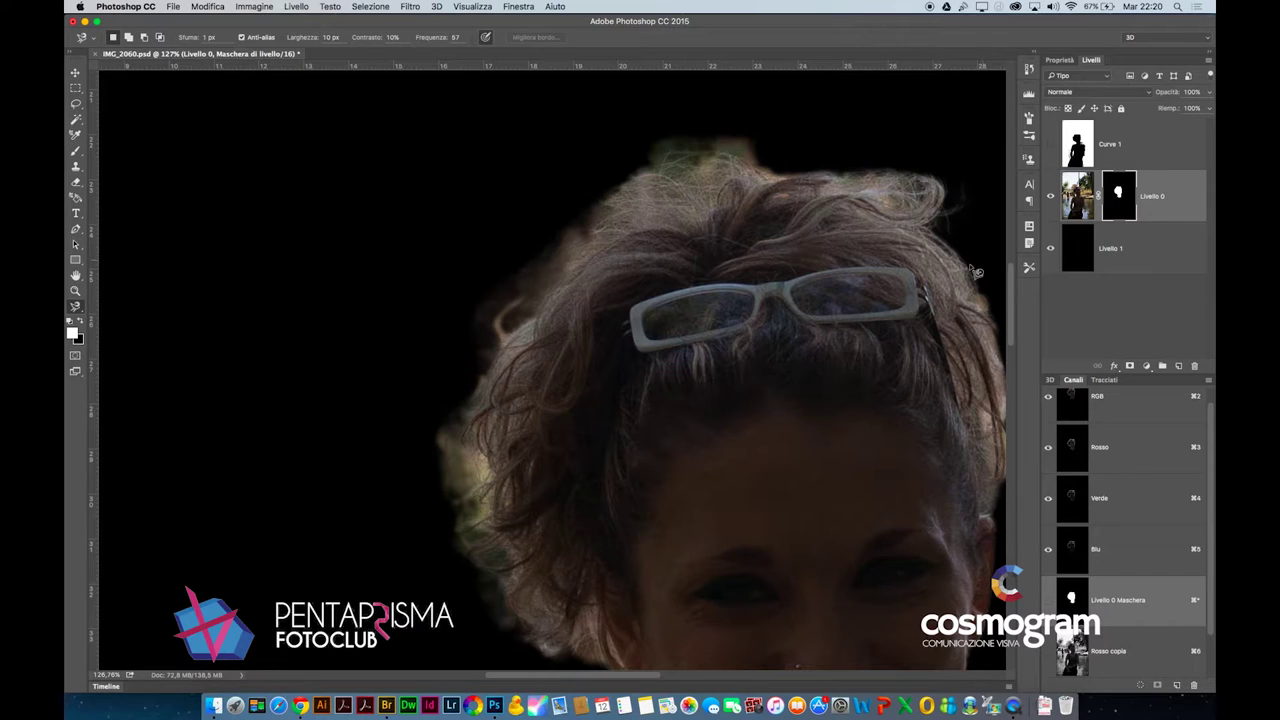
Erase stray fringe along the top of the hair with an 18 px soft Eraser
key("e")
right_click(760, 160)
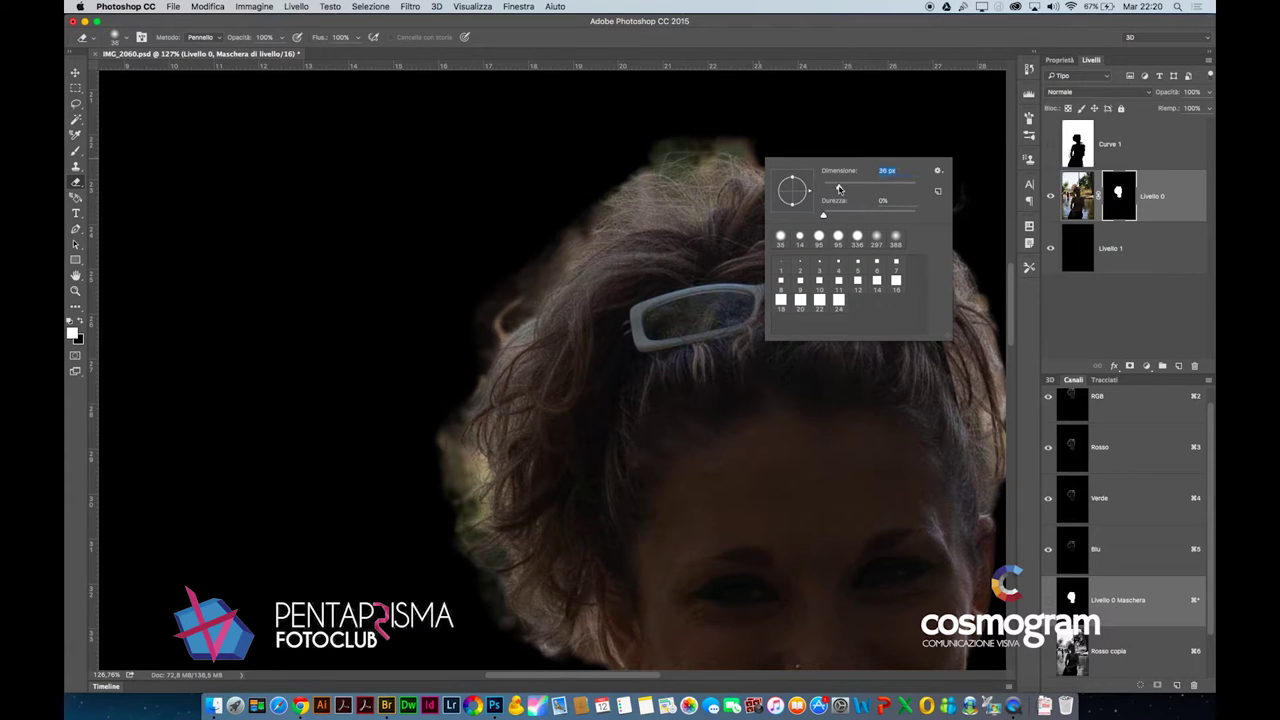
left_click(745, 147)
left_click_drag(729, 145, 772, 167)
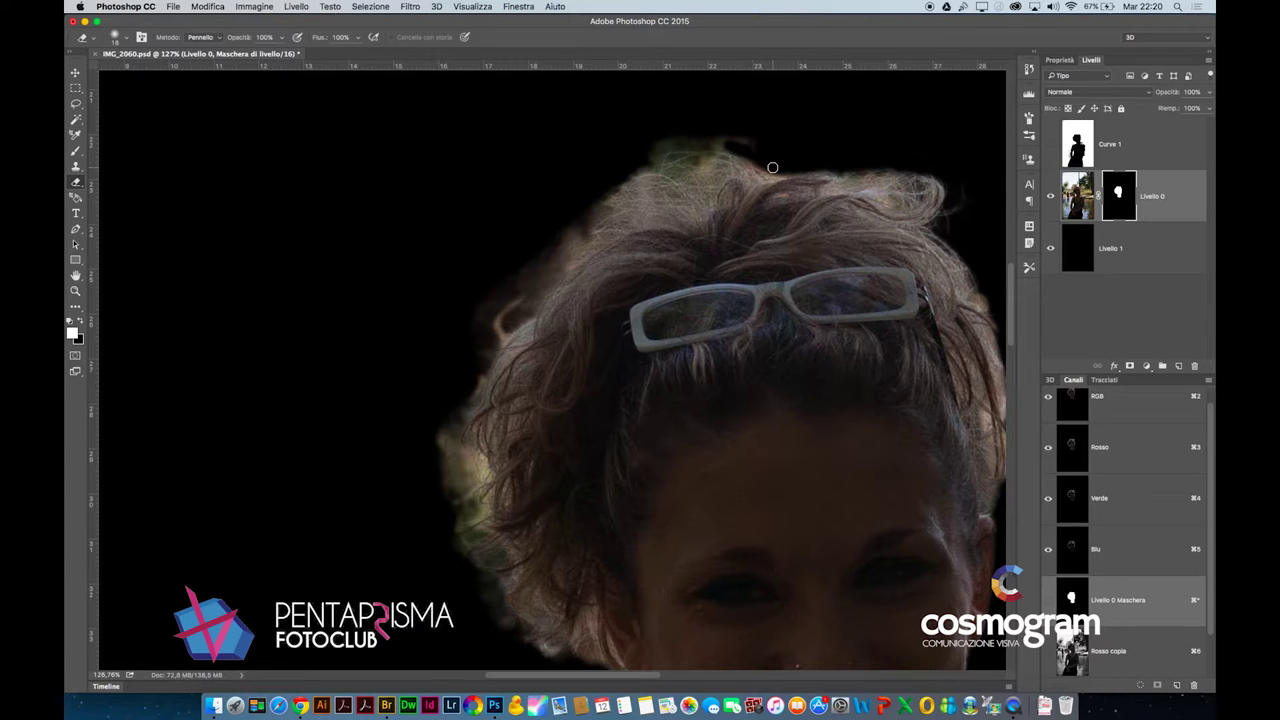
right_click(771, 153)
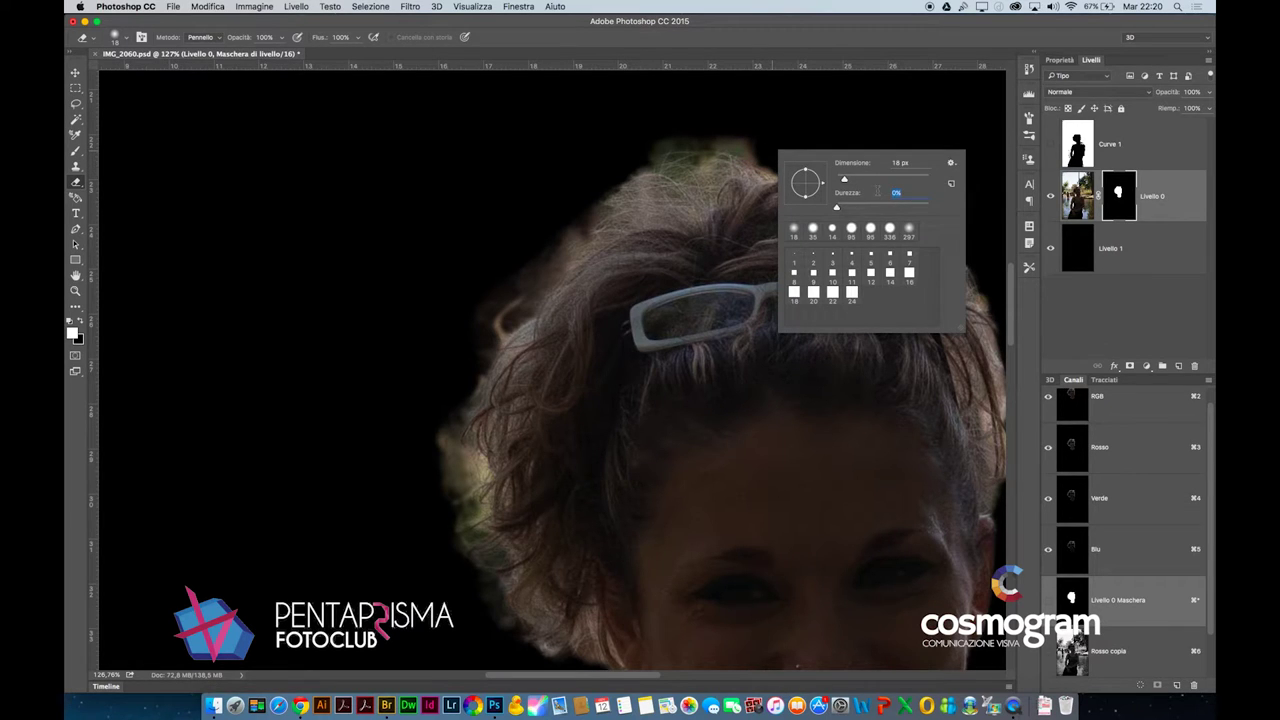
key("Return")
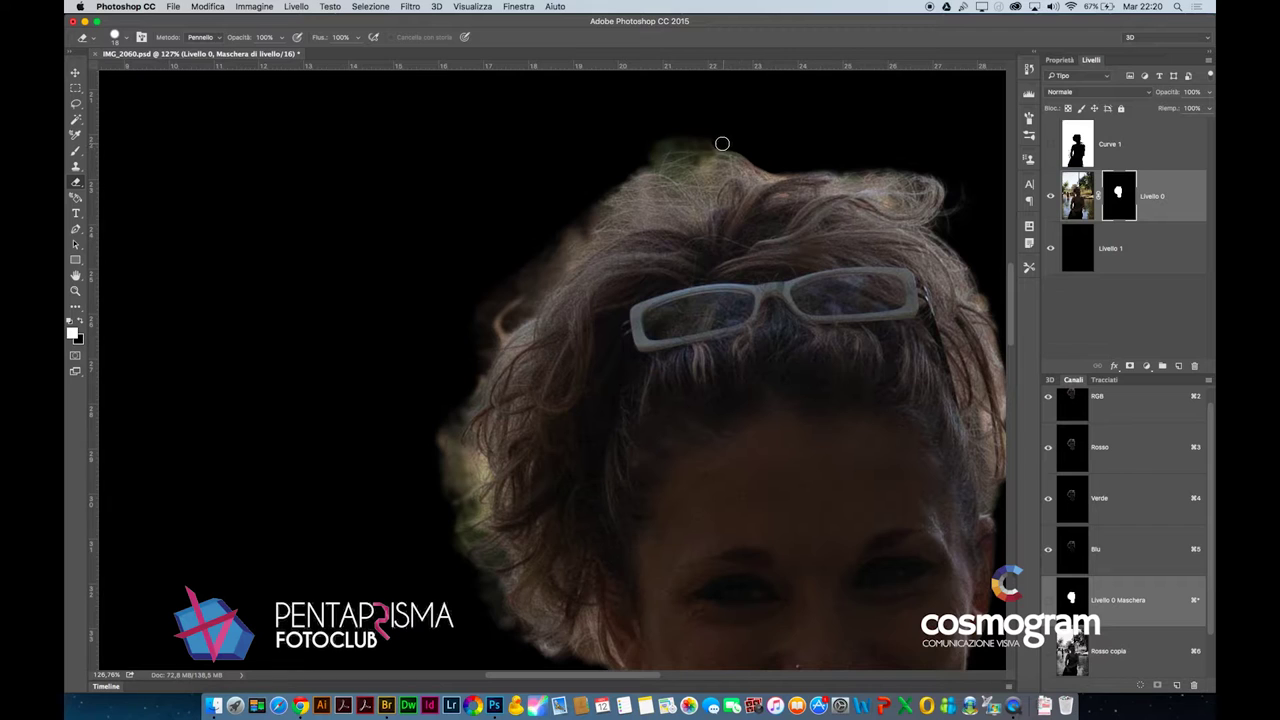
left_click_drag(678, 143, 649, 162)
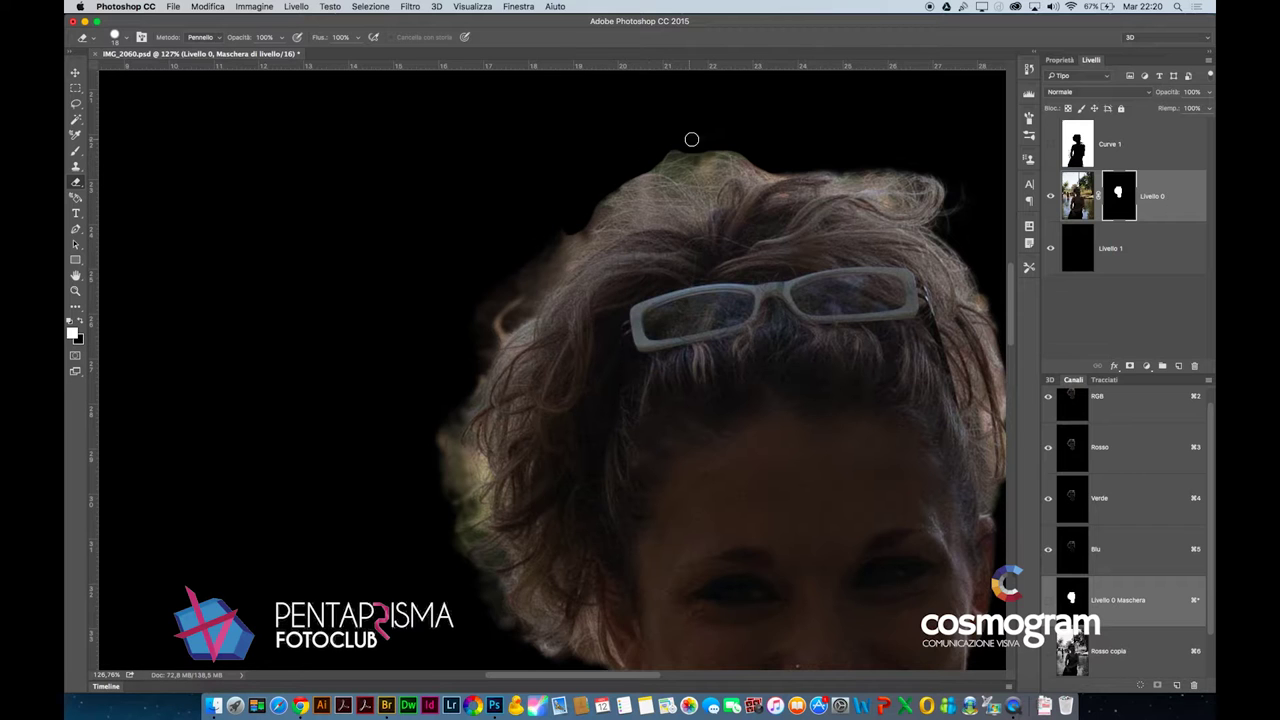
scroll(768, 277, "down", 2)
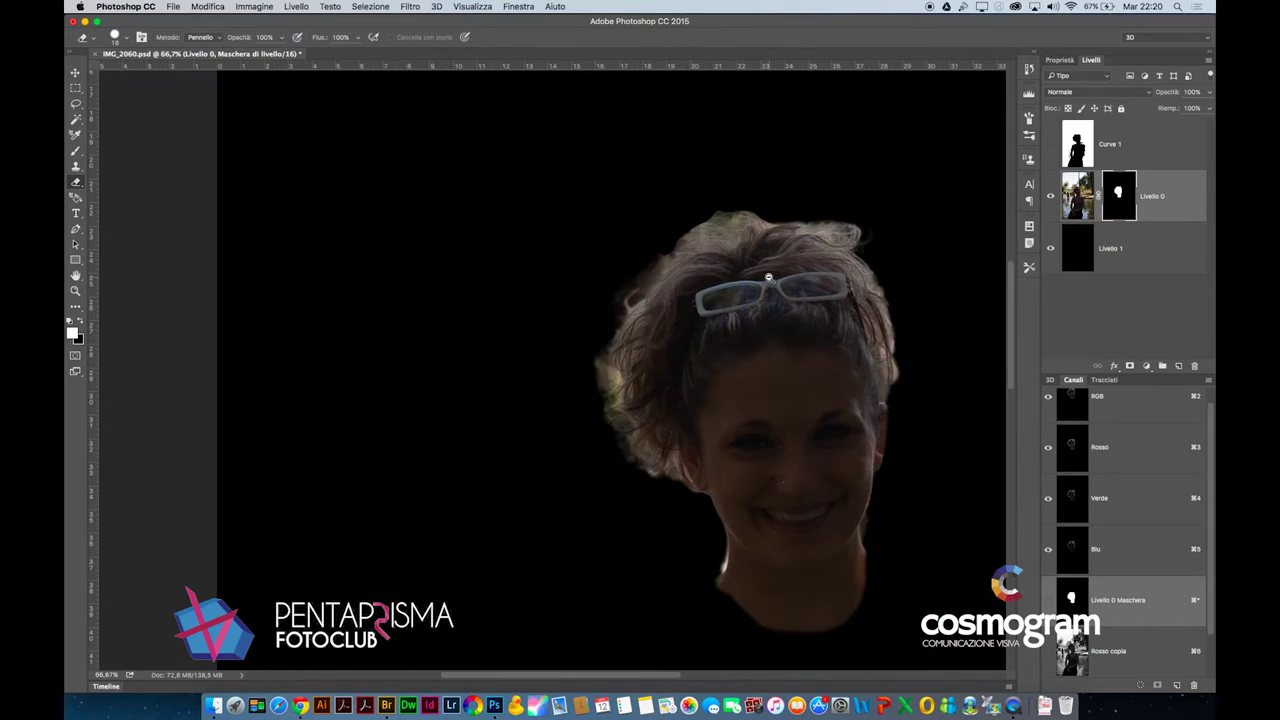
Hide the black background and switch off the Livello 0 mask to show the full photo
scroll(768, 277, "down", 1)
scroll(768, 277, "down", 1)
scroll(768, 277, "down", 1)
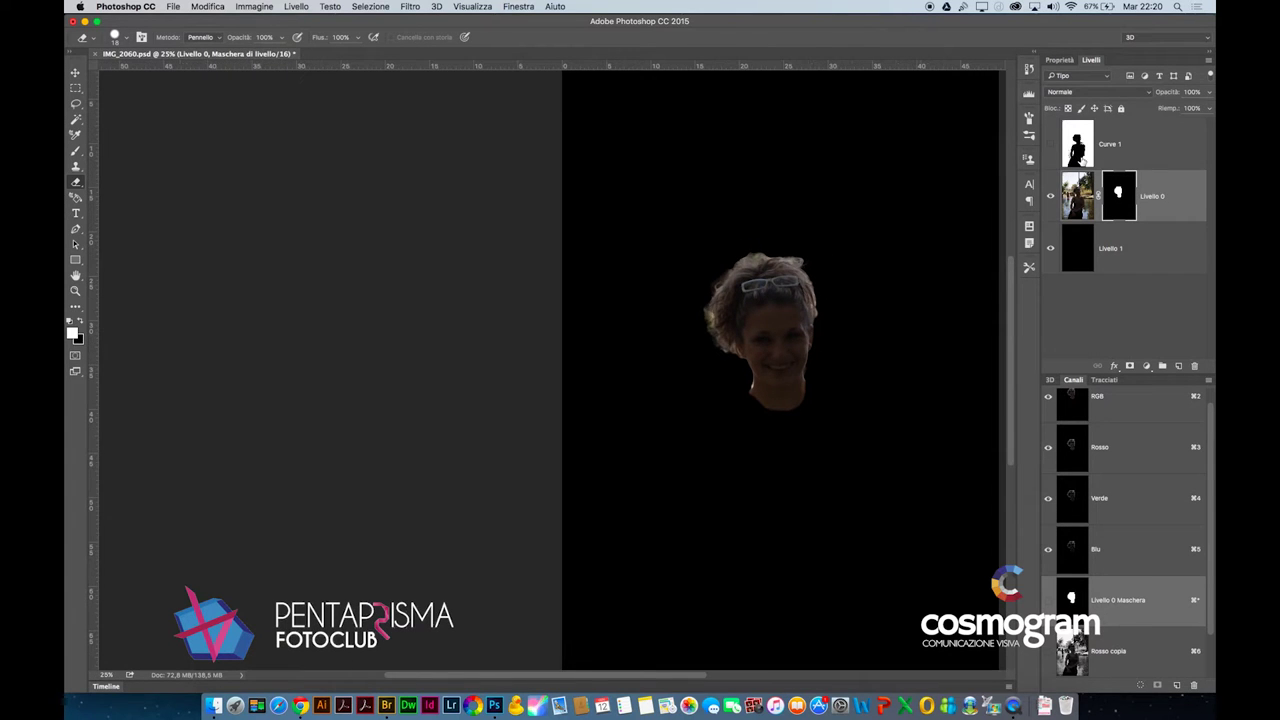
left_click(1050, 195)
left_click(1050, 247)
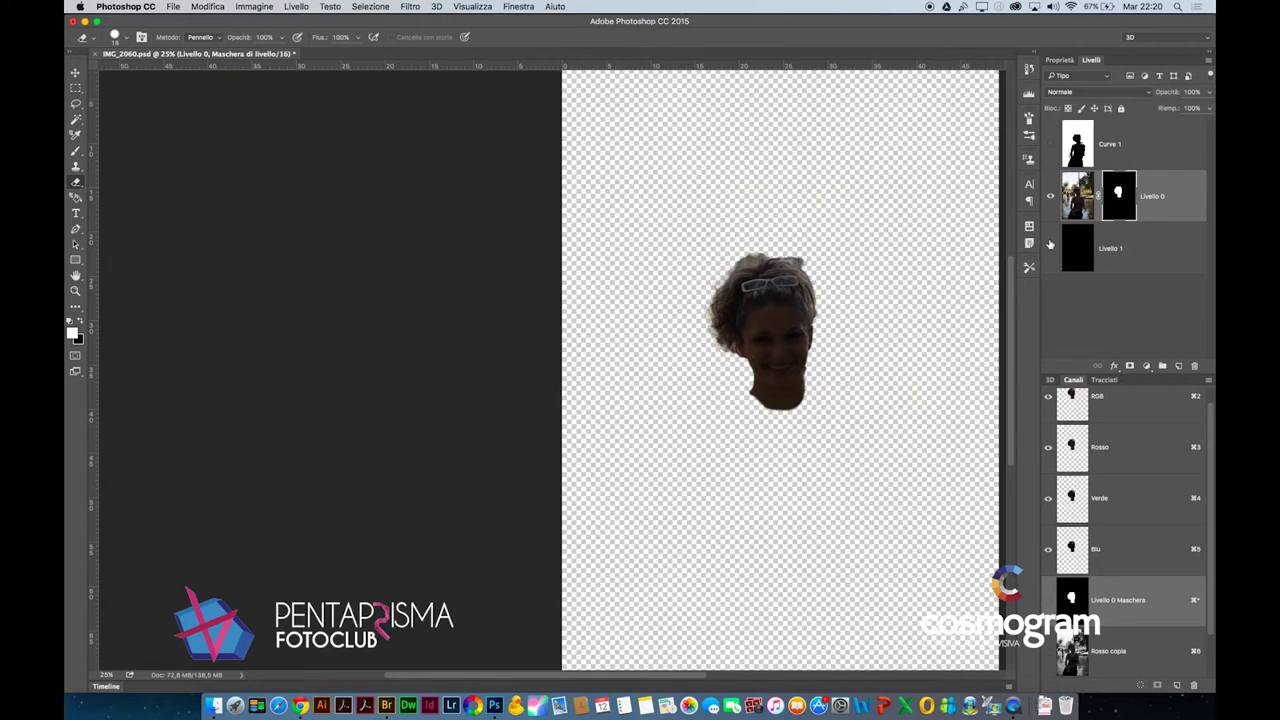
left_click(1118, 195, "shift")
Start a standard Pen path with curved anchors along the left hair edge
key("p")
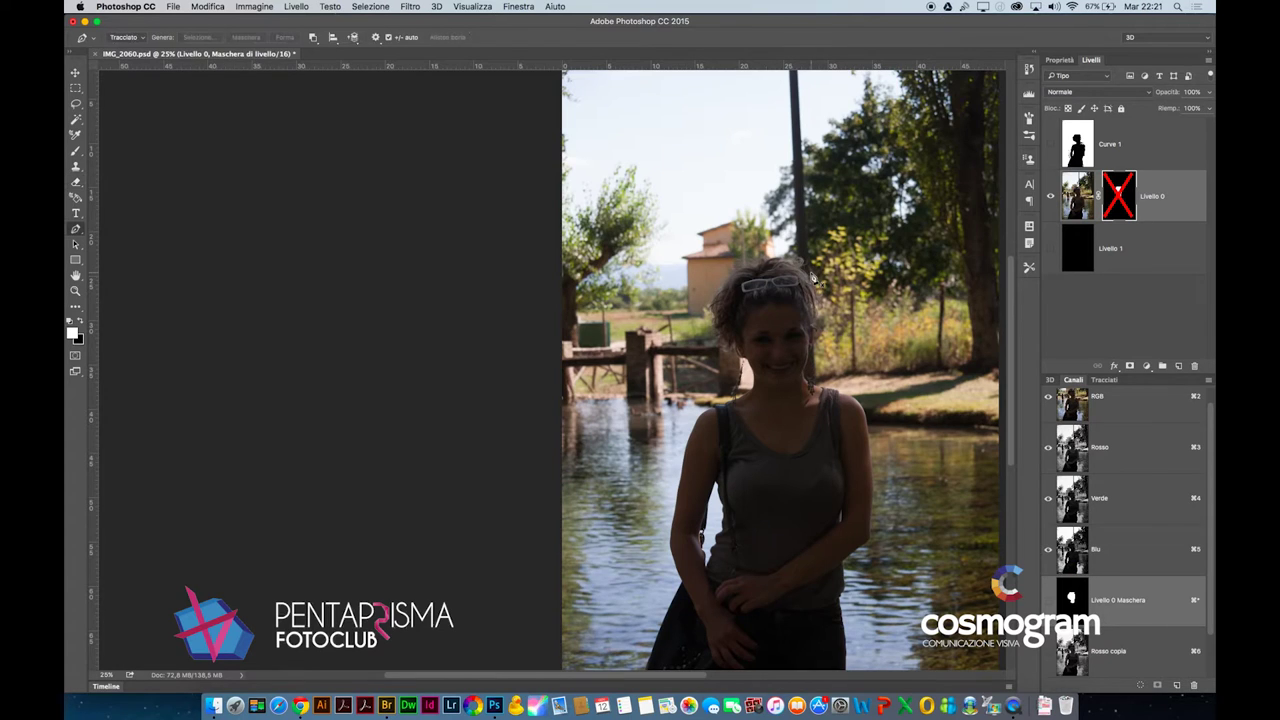
right_click(75, 231)
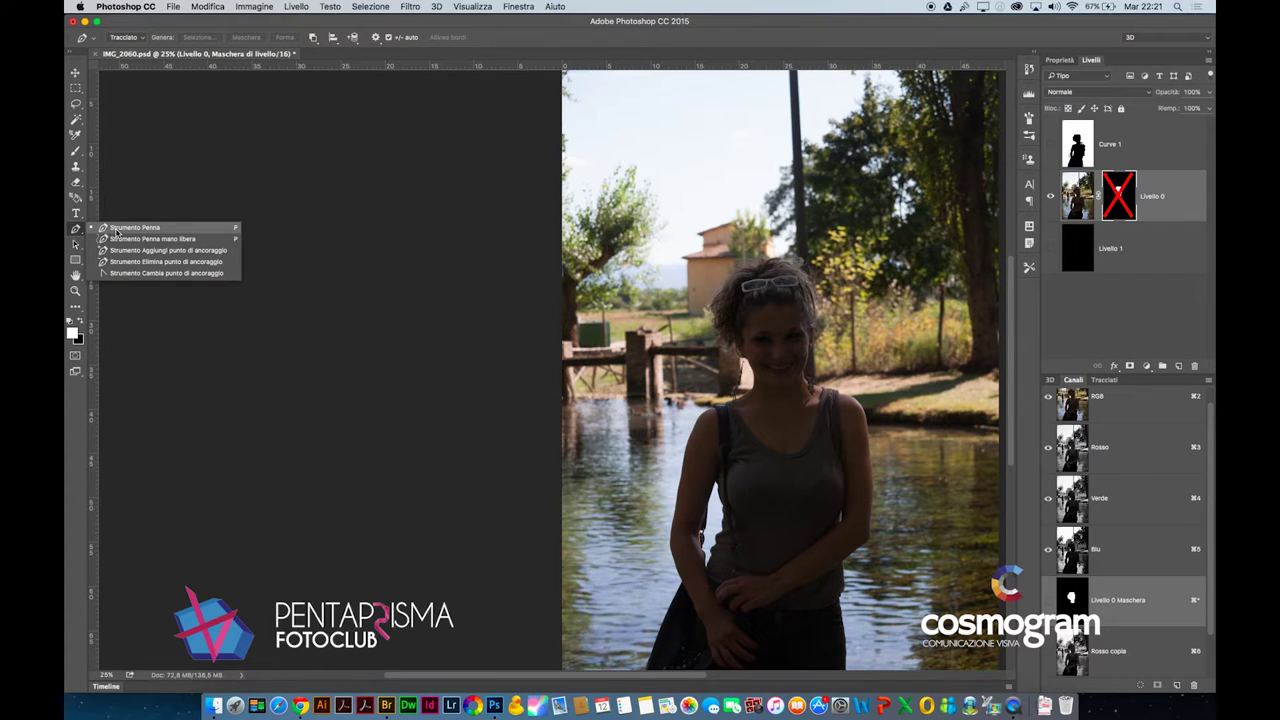
left_click(116, 231)
scroll(730, 379, "up", 3)
scroll(740, 382, "up", 3)
scroll(765, 388, "up", 5)
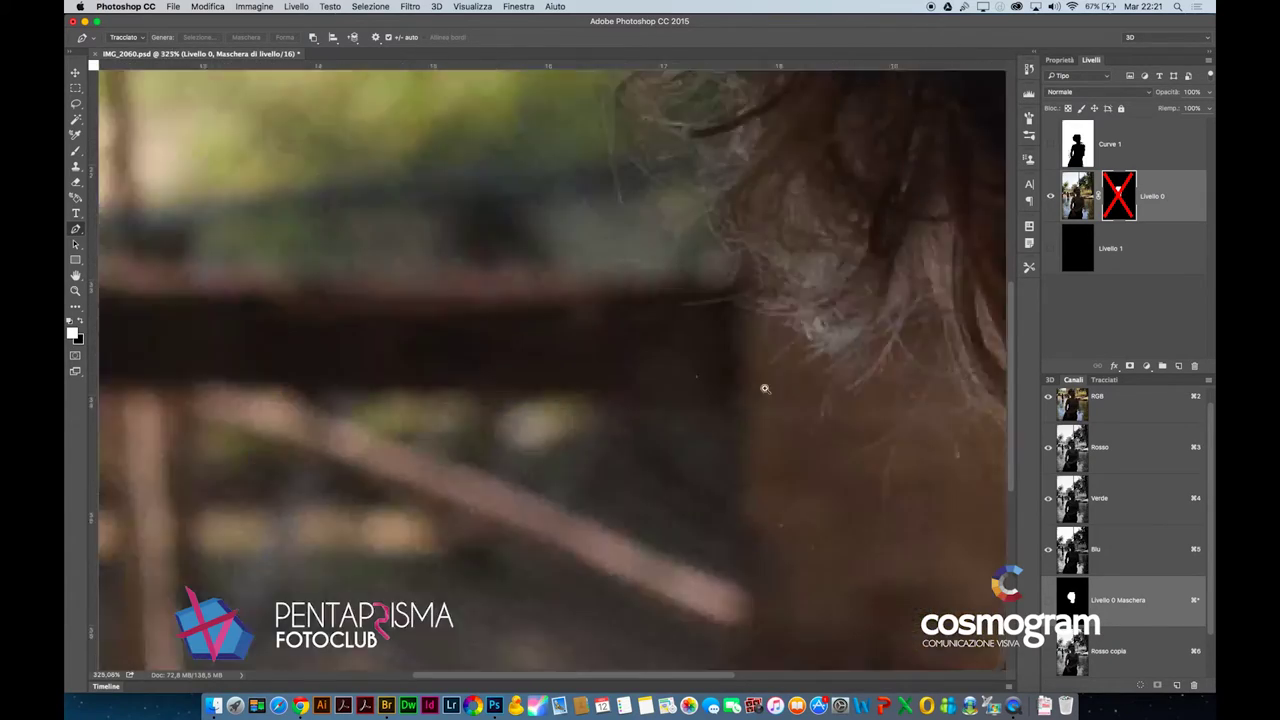
scroll(765, 388, "down", 5)
scroll(689, 357, "down", 5)
scroll(690, 357, "up", 1)
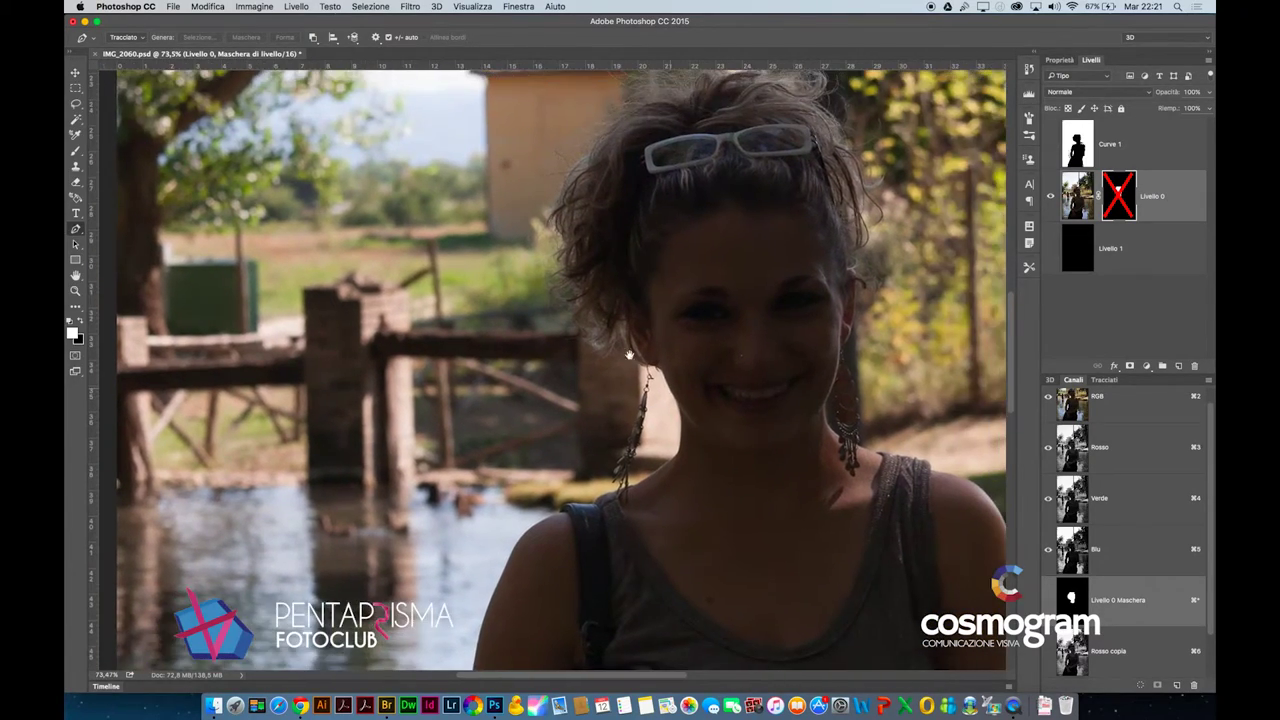
scroll(654, 373, "up", 3)
scroll(654, 373, "up", 1)
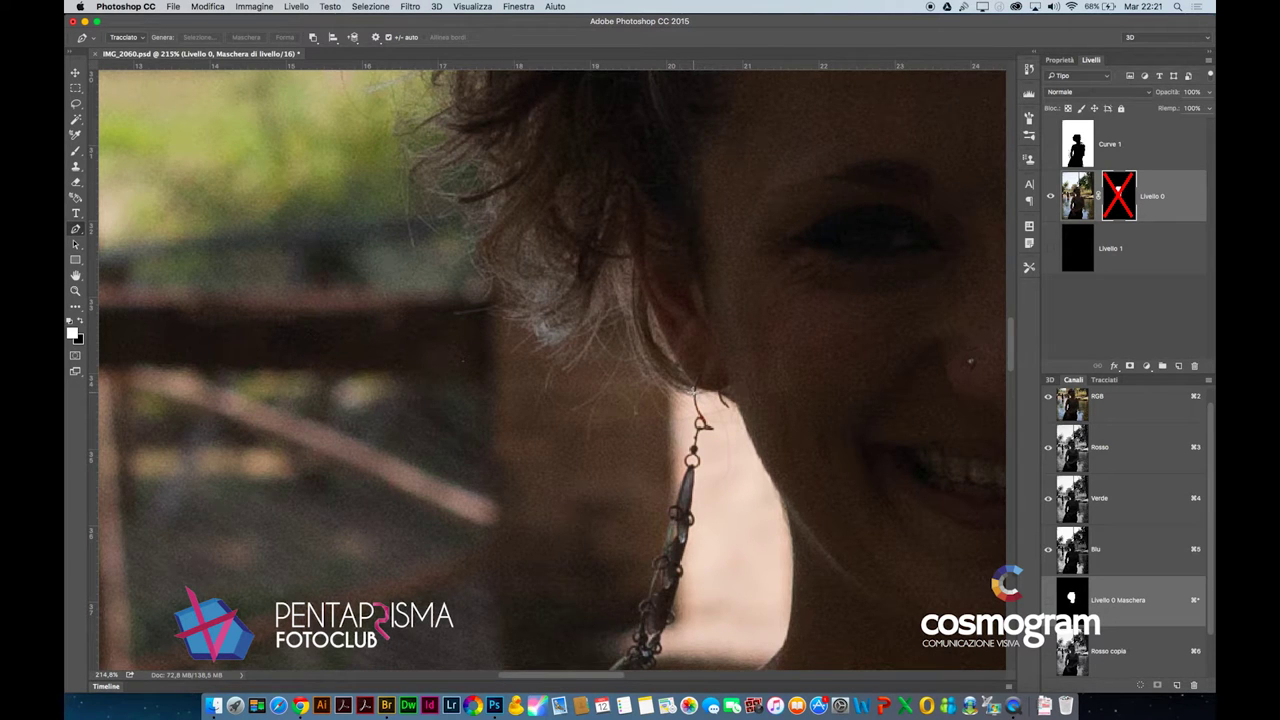
left_click_drag(632, 346, 617, 299)
left_click_drag(562, 343, 526, 321)
left_click_drag(476, 242, 473, 209)
Continue the path over the top of the hair and down its right side
left_click_drag(449, 103, 476, 308)
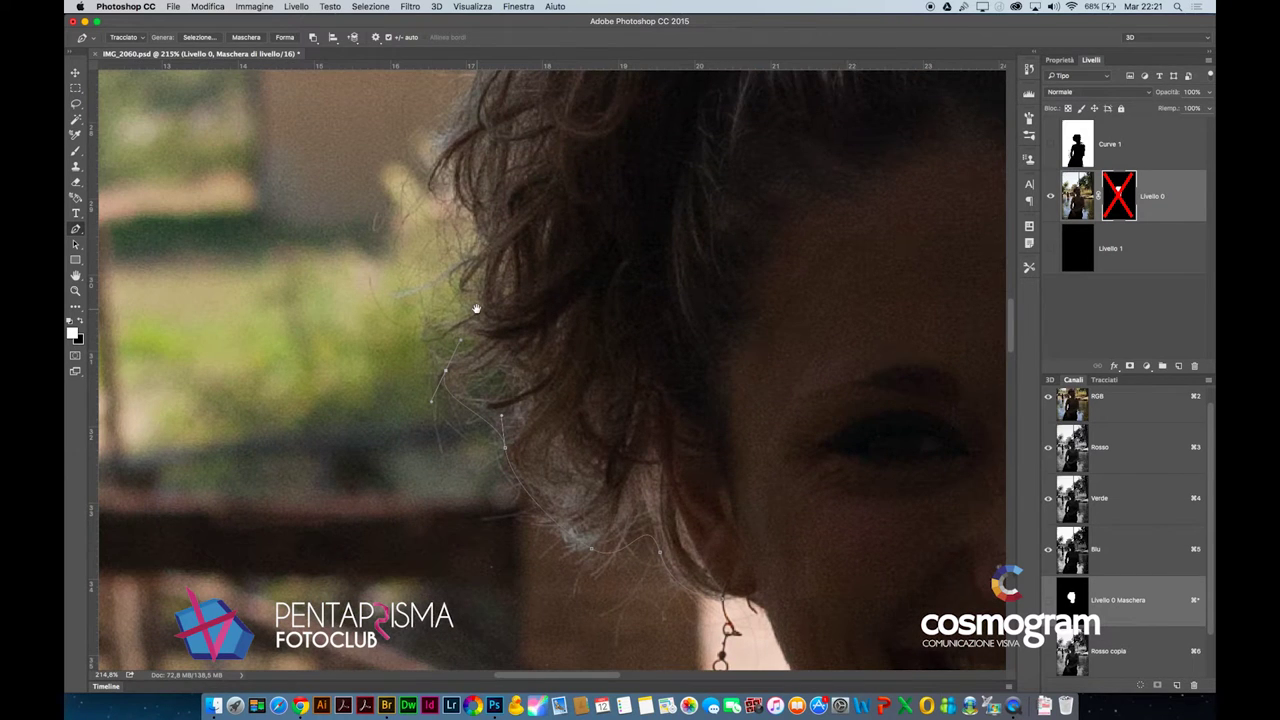
left_click(469, 247)
left_click_drag(509, 149, 453, 379)
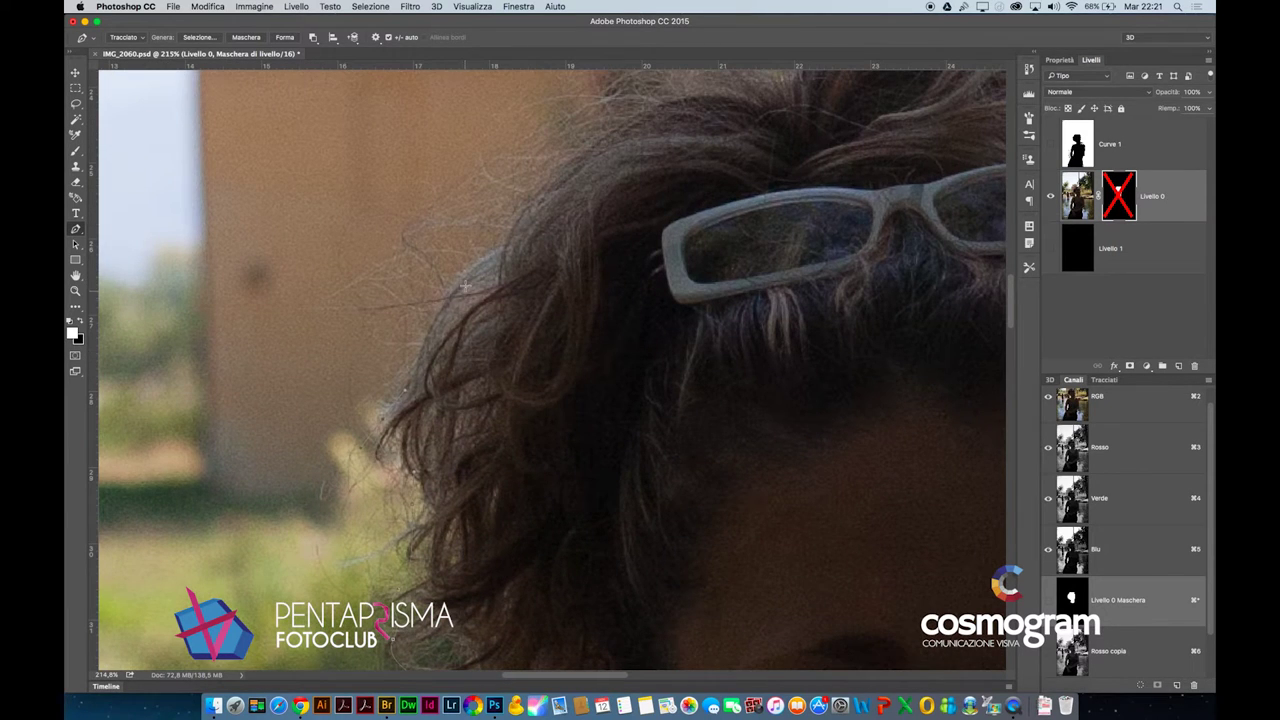
mouse_move(637, 113)
left_mouse_down()
mouse_move(691, 97)
mouse_move(580, 315)
mouse_move(617, 310)
left_mouse_up()
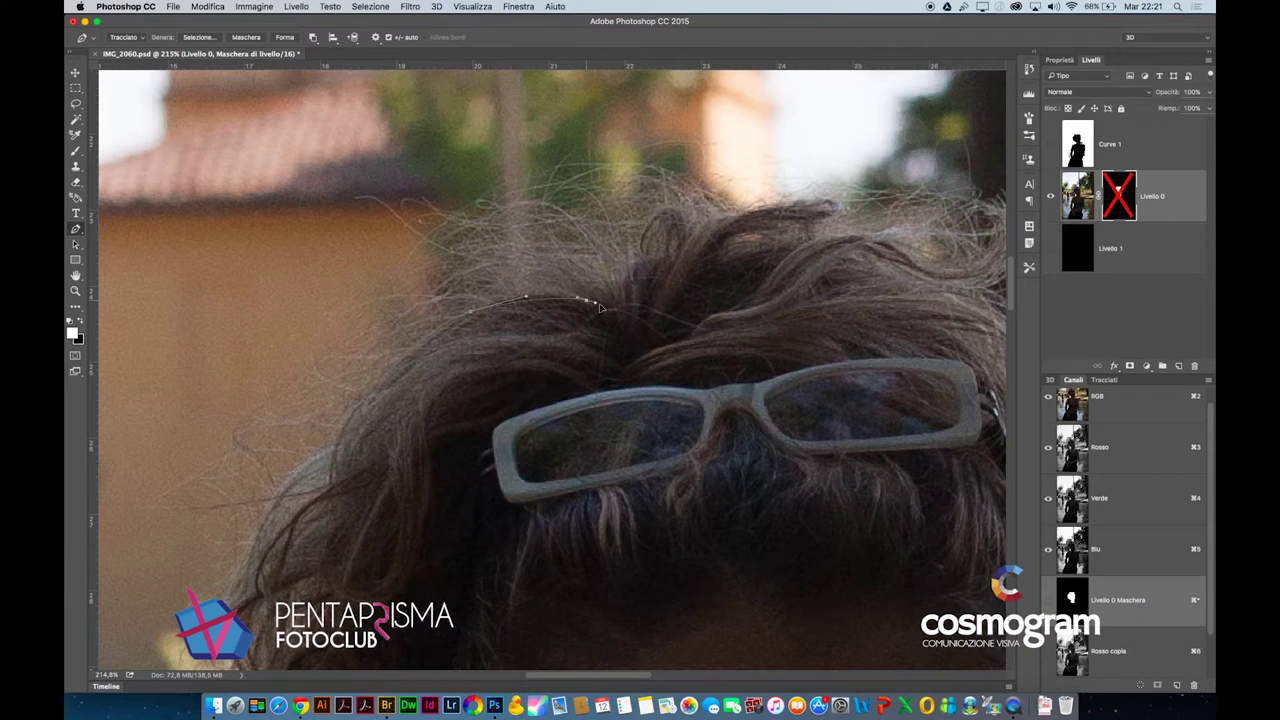
left_click_drag(657, 252, 680, 238)
mouse_move(782, 206)
left_mouse_down()
mouse_move(815, 201)
mouse_move(876, 238)
mouse_move(657, 300)
mouse_move(489, 304)
left_mouse_up()
left_click(600, 217)
left_click_drag(620, 314, 607, 336)
left_click_drag(673, 378, 683, 410)
Extend the path down the lower right hair strand
left_click_drag(723, 513, 688, 368)
left_click(687, 342)
left_click(711, 436)
left_click(737, 471)
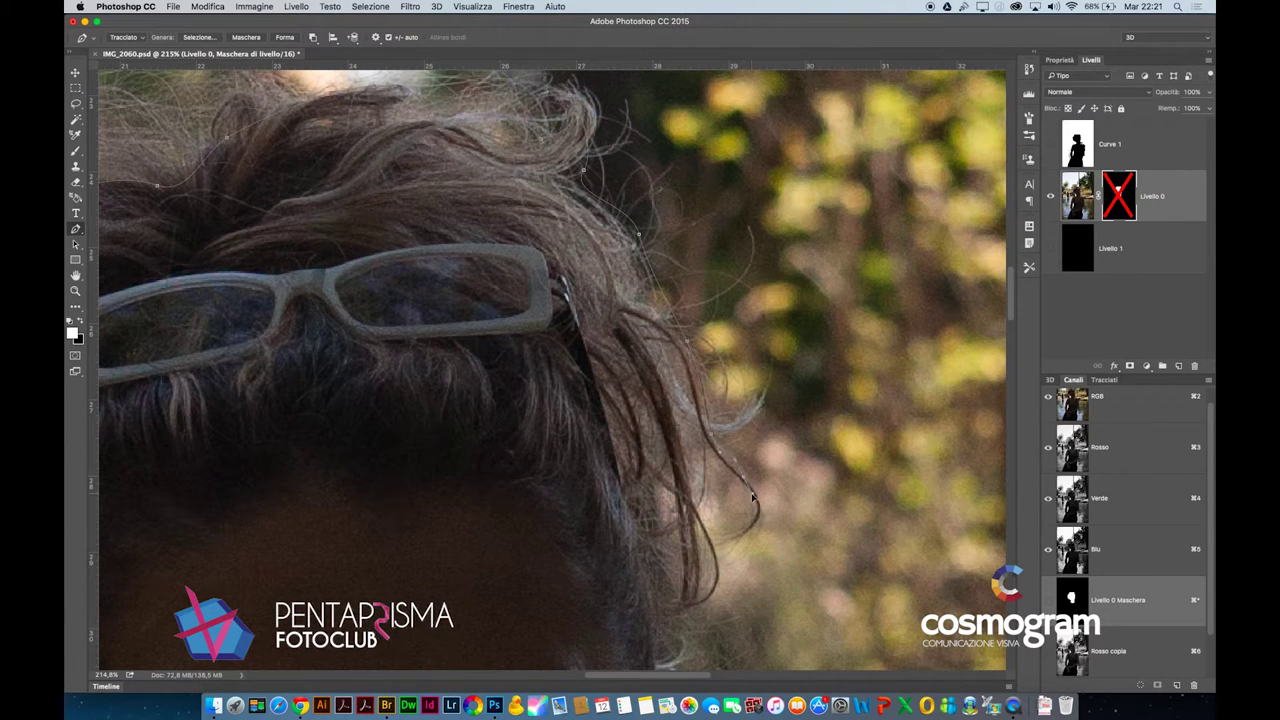
left_click_drag(748, 547, 736, 554)
scroll(705, 517, "down", 5)
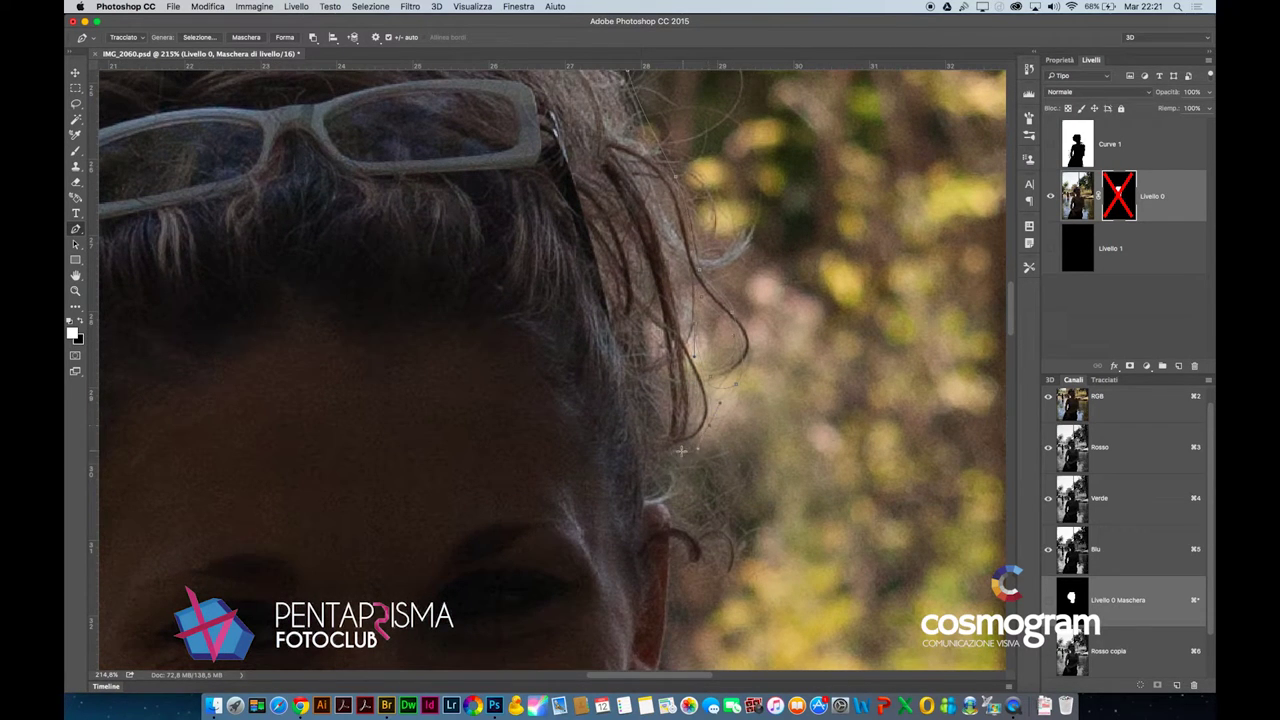
scroll(672, 470, "down", 5)
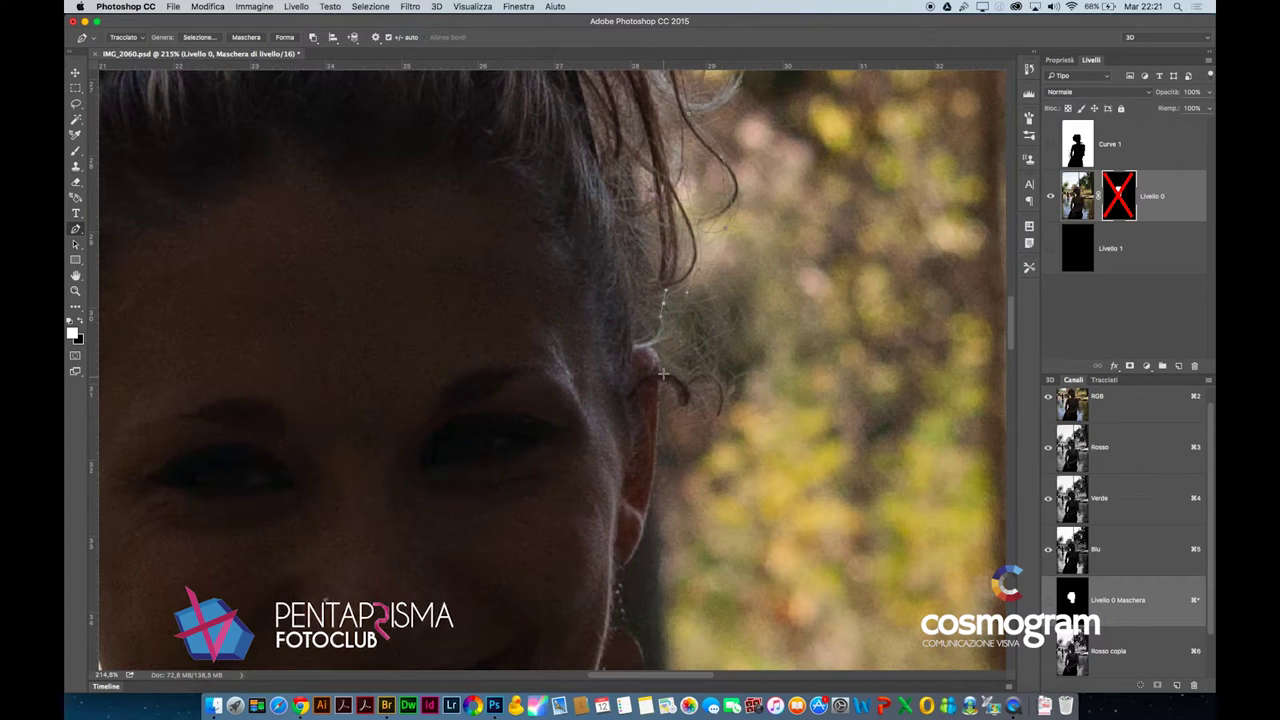
Extend the path along the jaw to points below the ear and at the earring top
left_click_drag(651, 529, 655, 373)
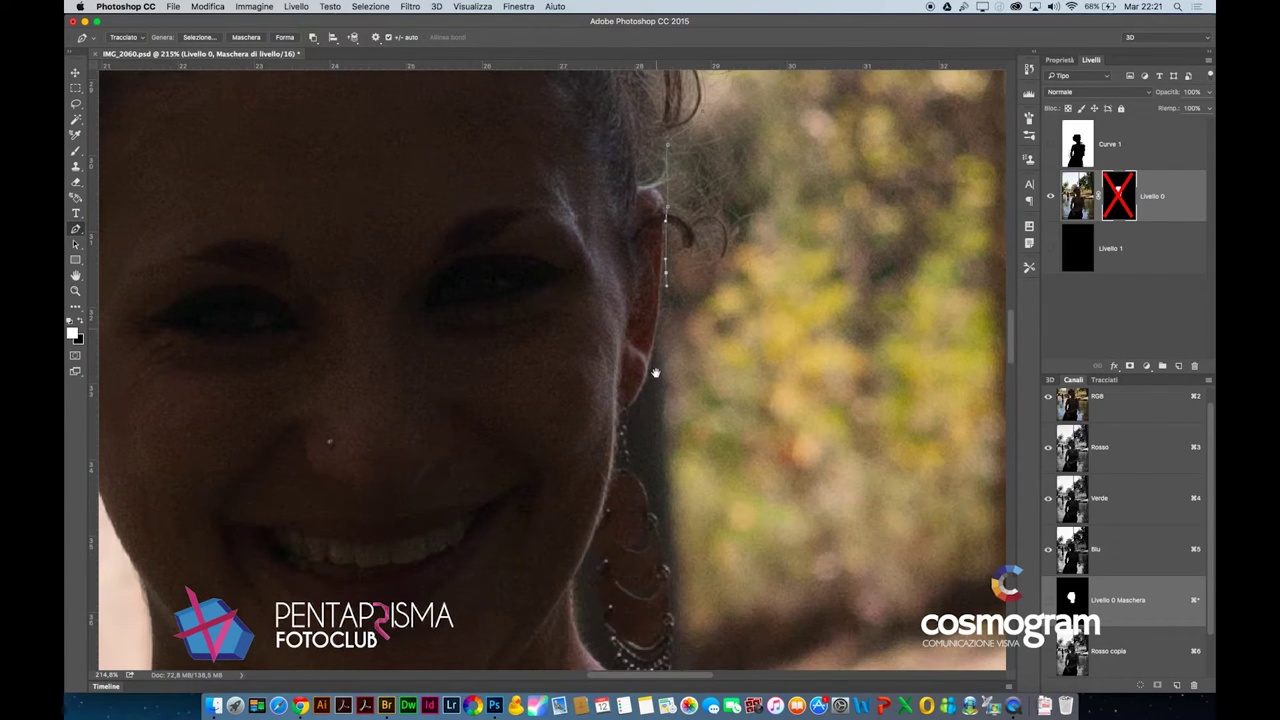
scroll(692, 530, "down", 10)
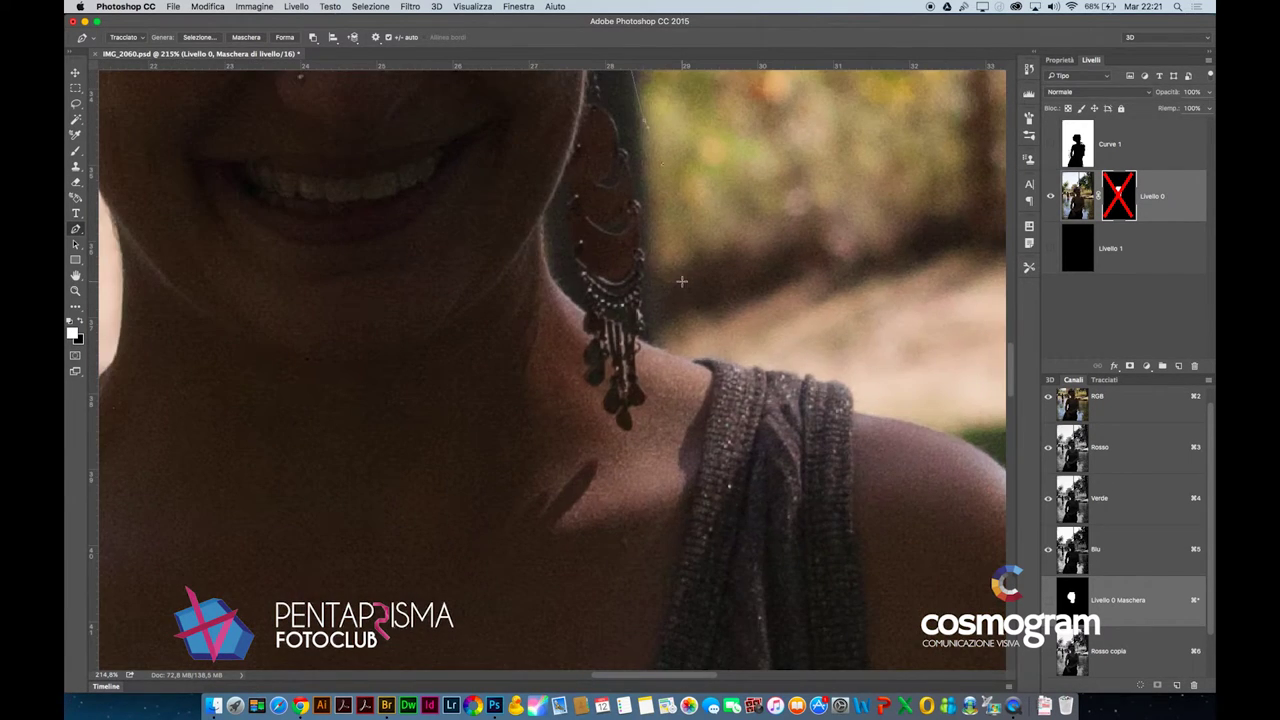
left_click_drag(232, 392, 610, 474)
left_click(445, 278)
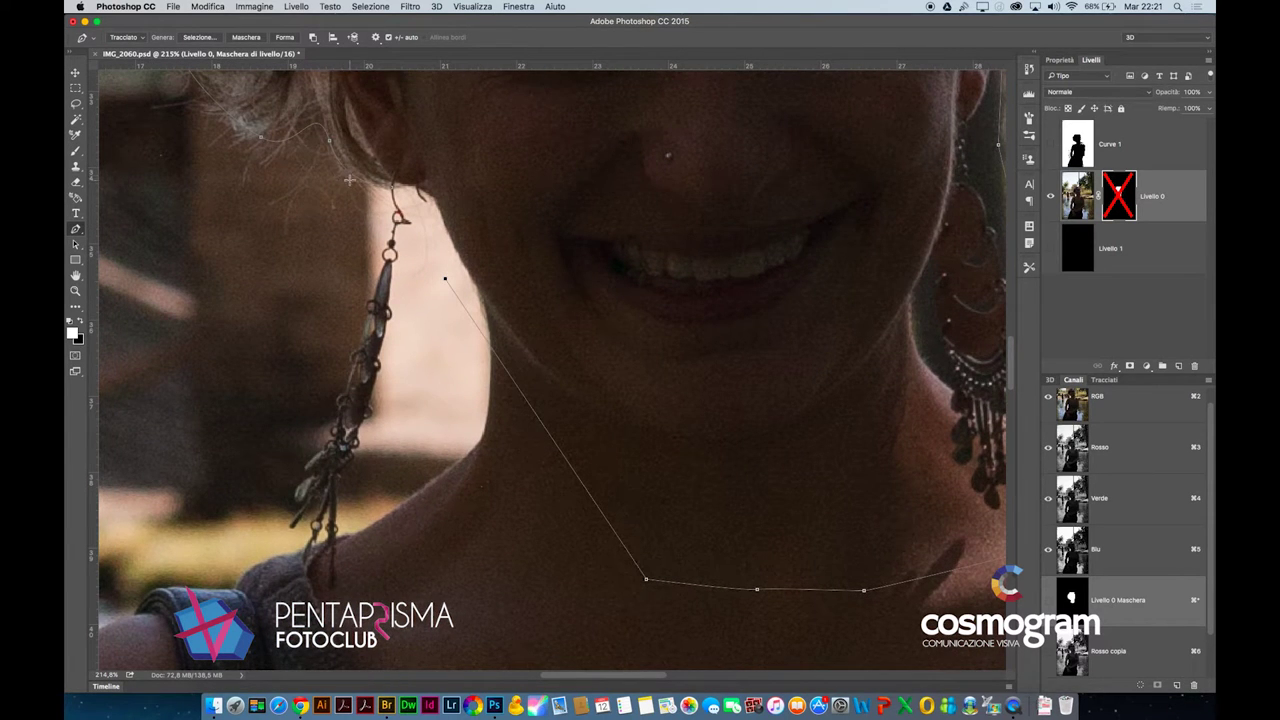
left_click(393, 186)
Load Tracciato di lavoro as a selection and delete Livello 0's old layer mask
left_click(1104, 381)
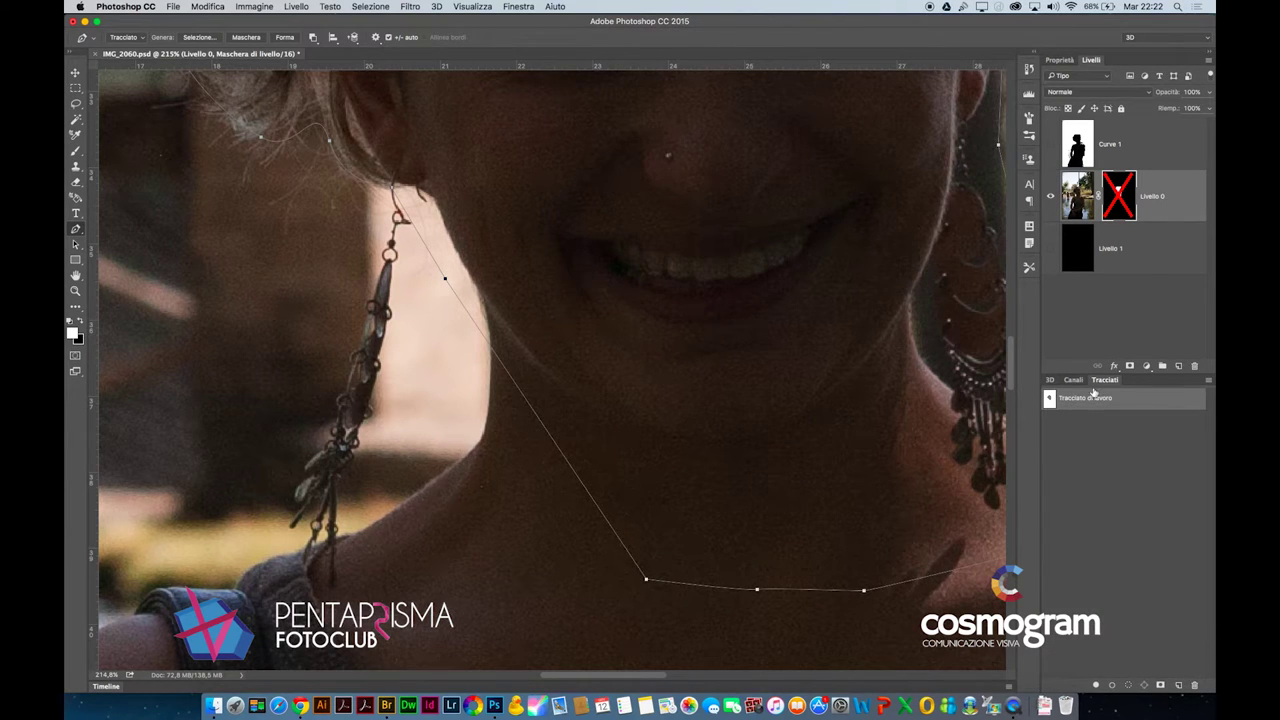
left_click(1049, 399, "super")
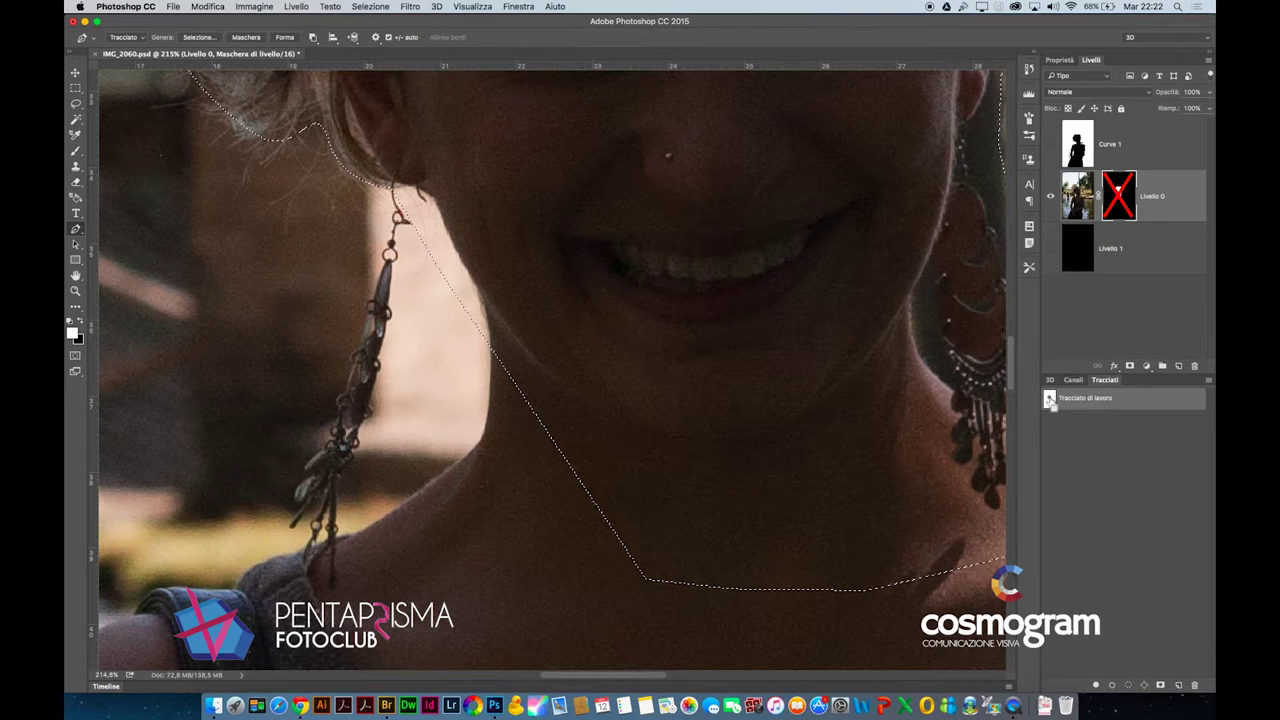
left_click_drag(777, 180, 774, 441)
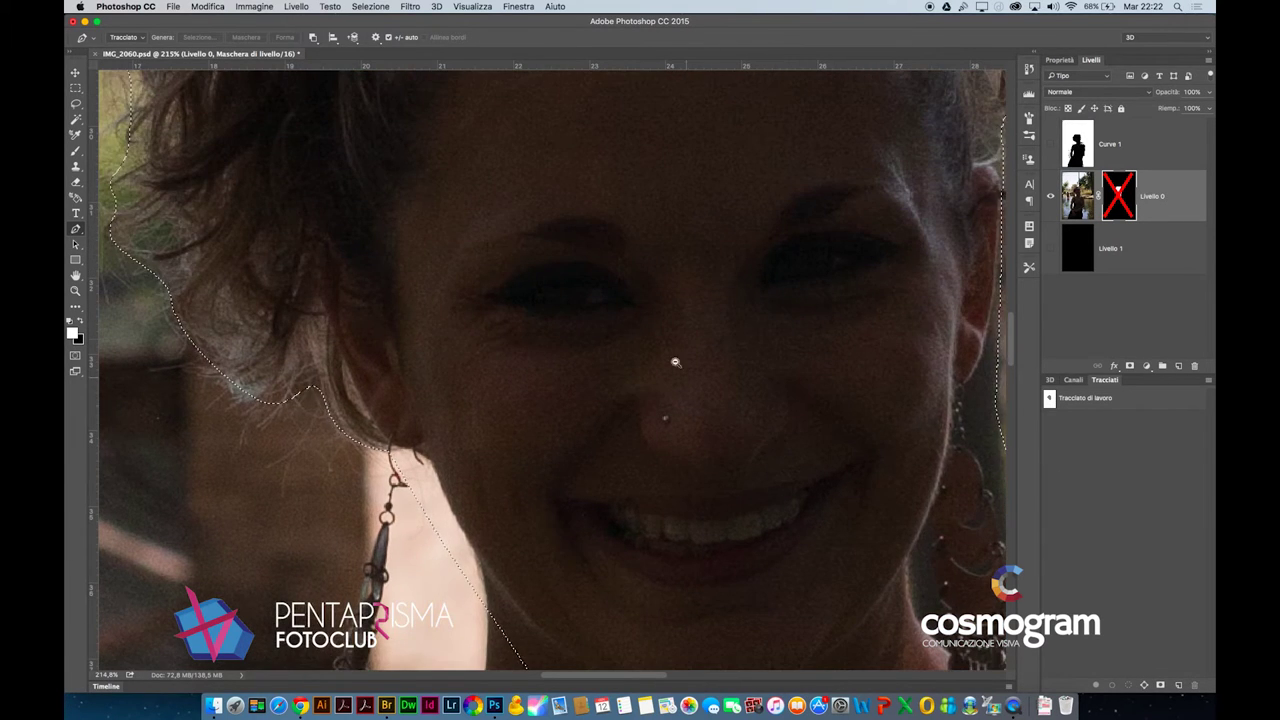
scroll(675, 362, "down", 3)
left_click_drag(1118, 193, 1192, 366)
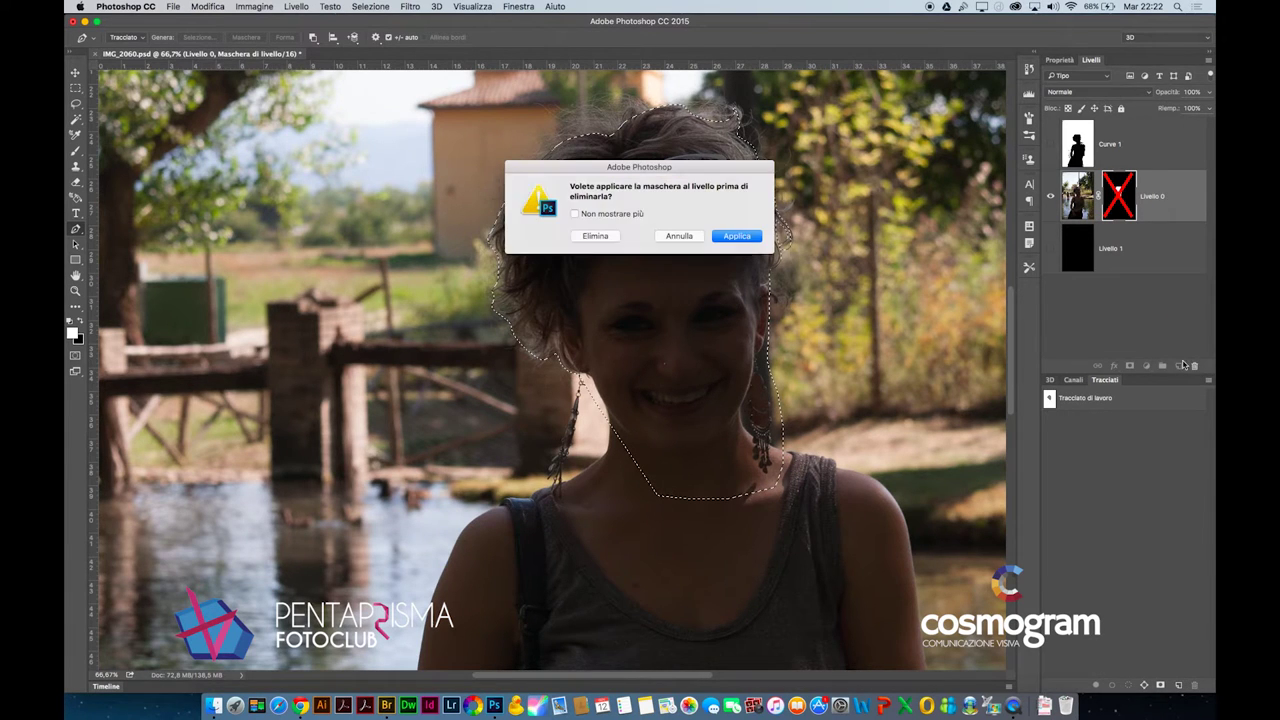
left_click(594, 236)
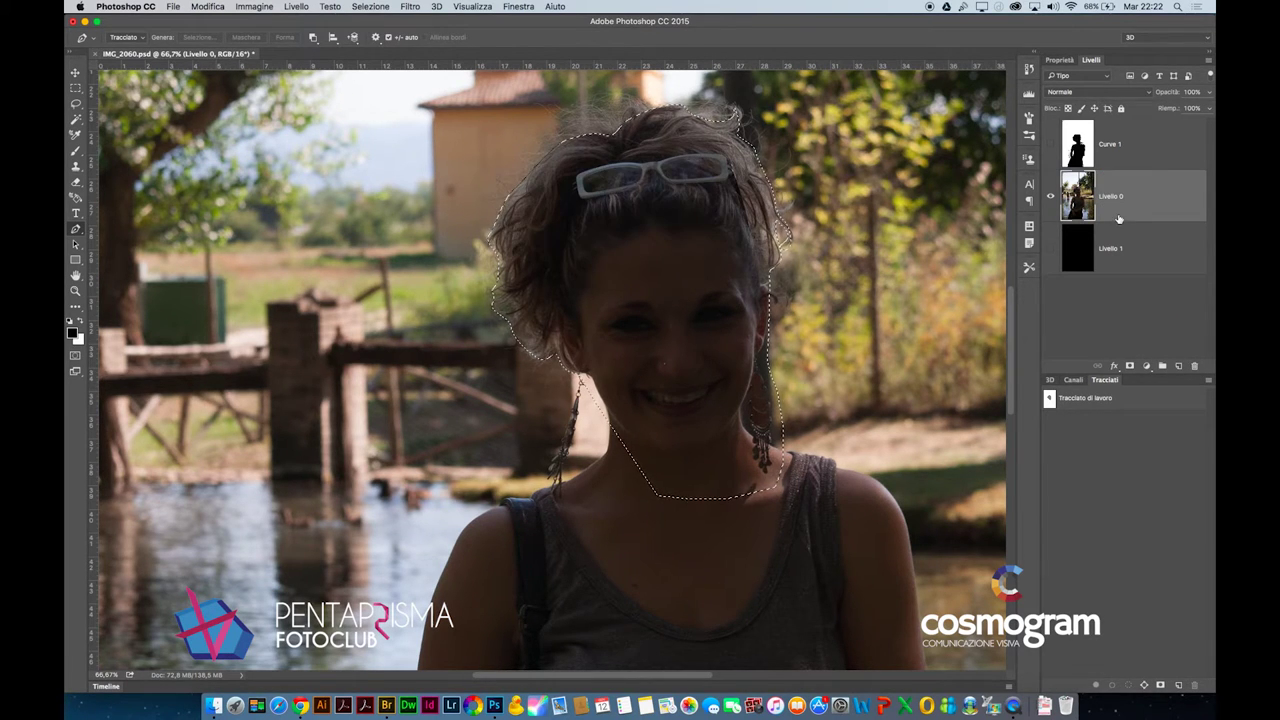
Add a new layer mask from the head selection, then reselect the photo thumbnail
left_click(1130, 366, "alt")
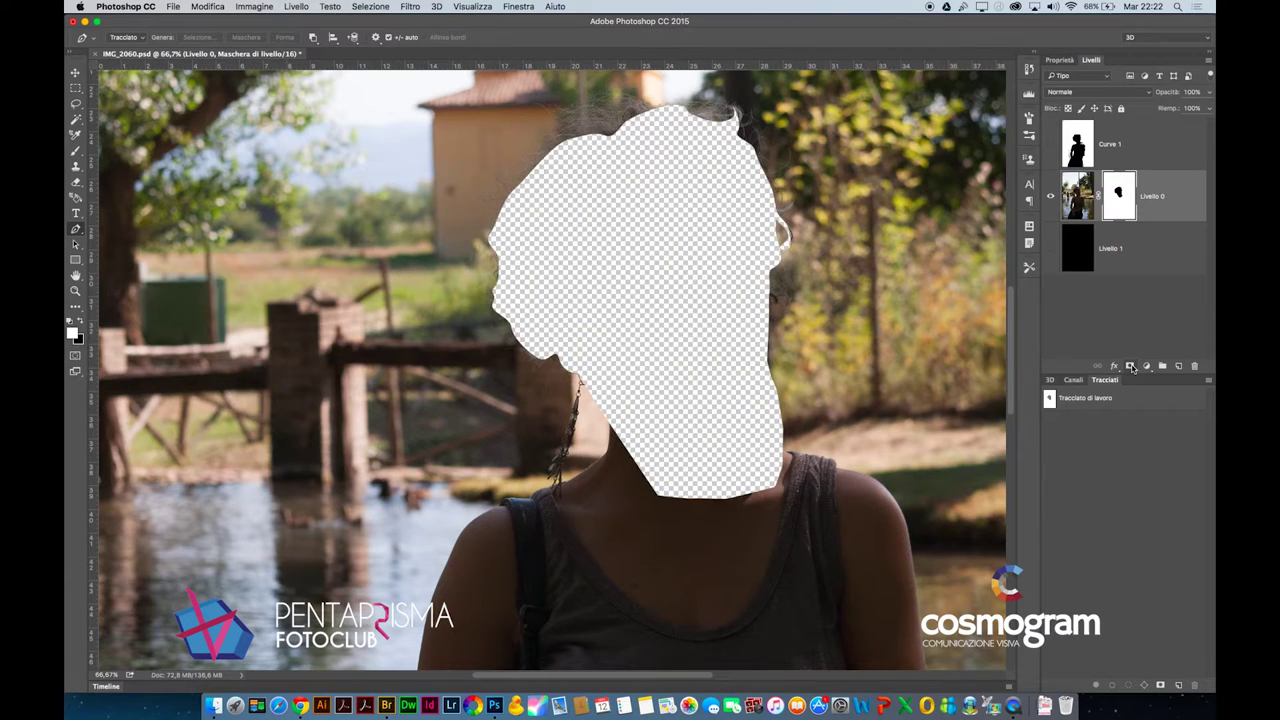
key("super+z")
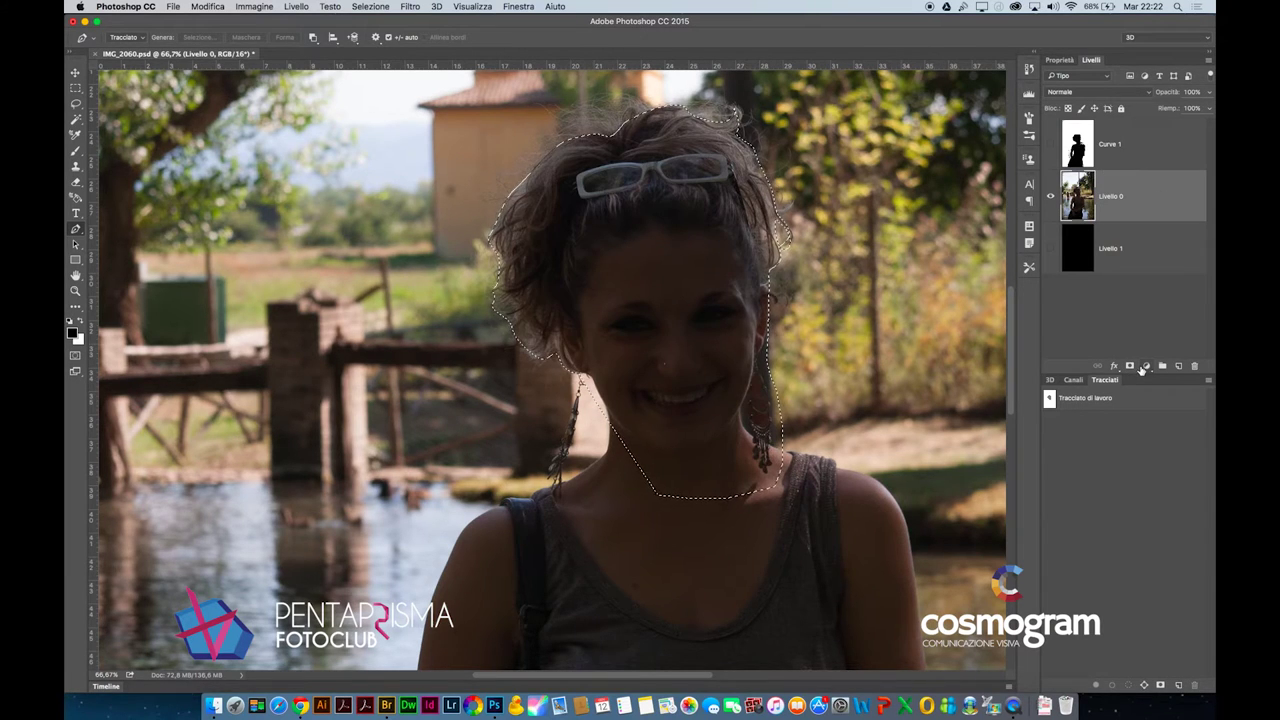
left_click(1131, 367)
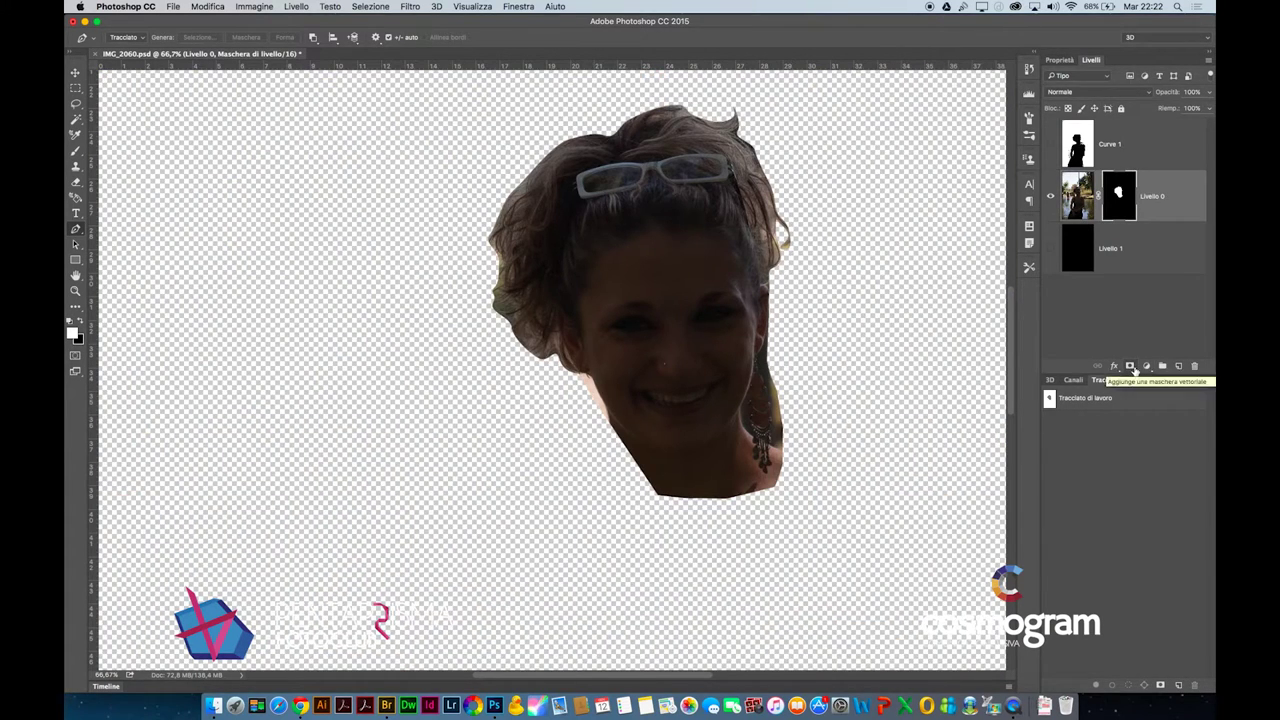
left_click(760, 143)
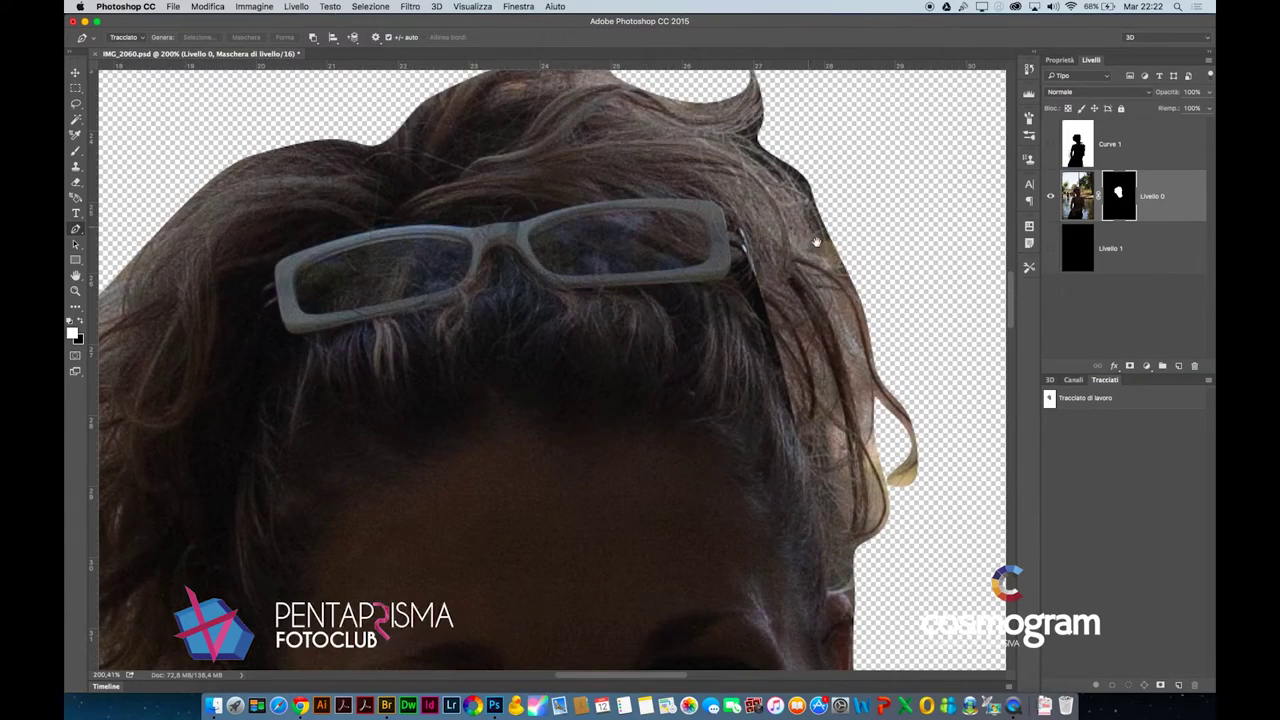
key("ctrl+0")
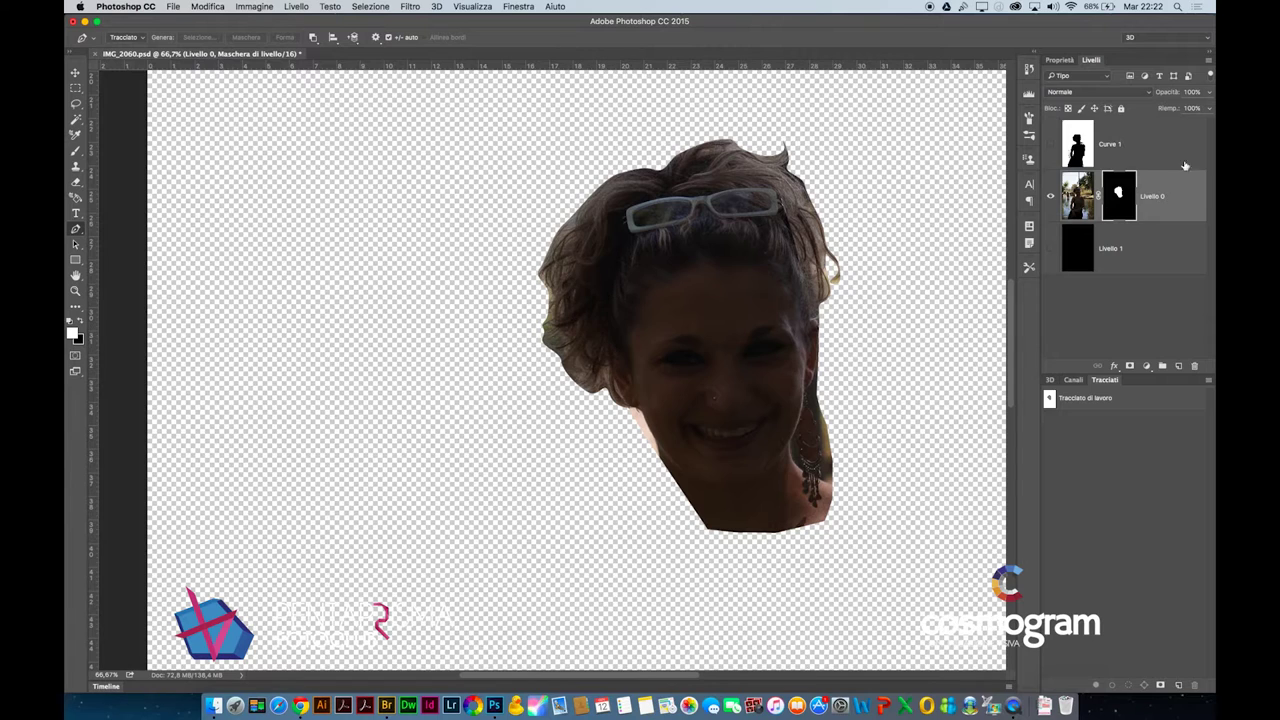
left_click(1075, 198)
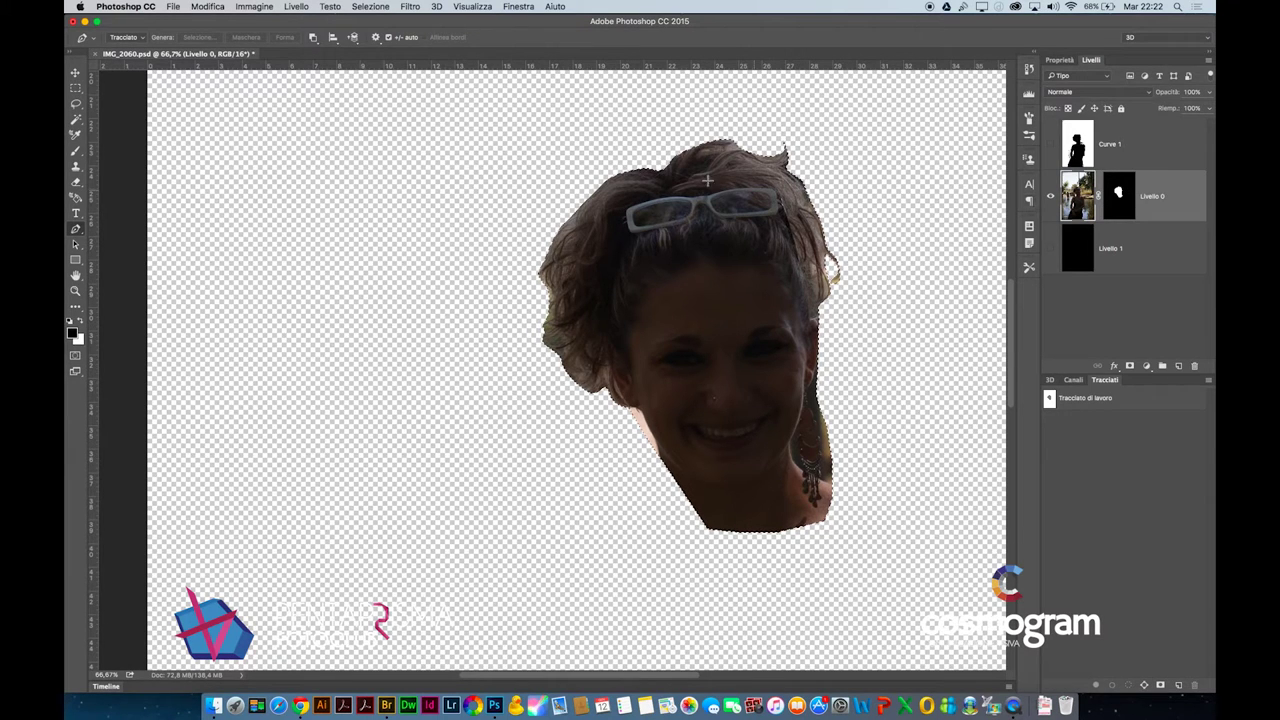
scroll(594, 180, "up", 3)
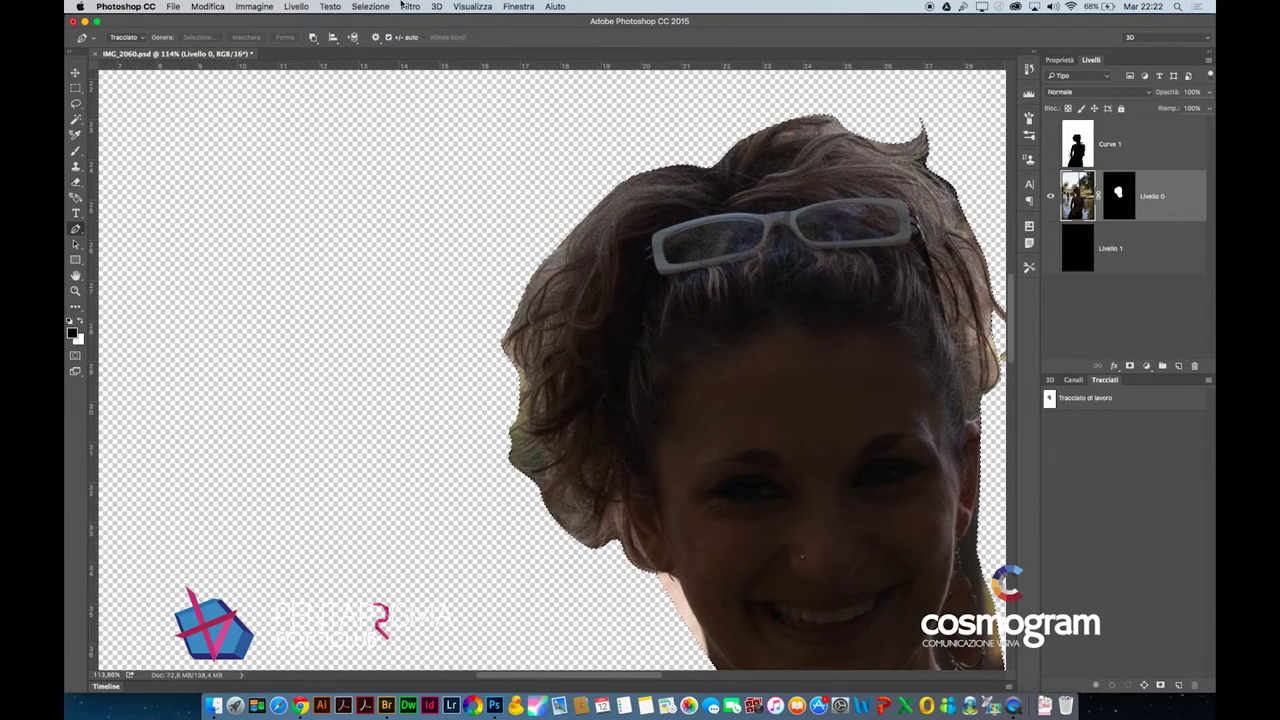
left_click(401, 6)
Refine Edge with radius 7,8 px, smoothing 25, feather 3,2 px, contrast 14%, shift edge 0
left_click(420, 157)
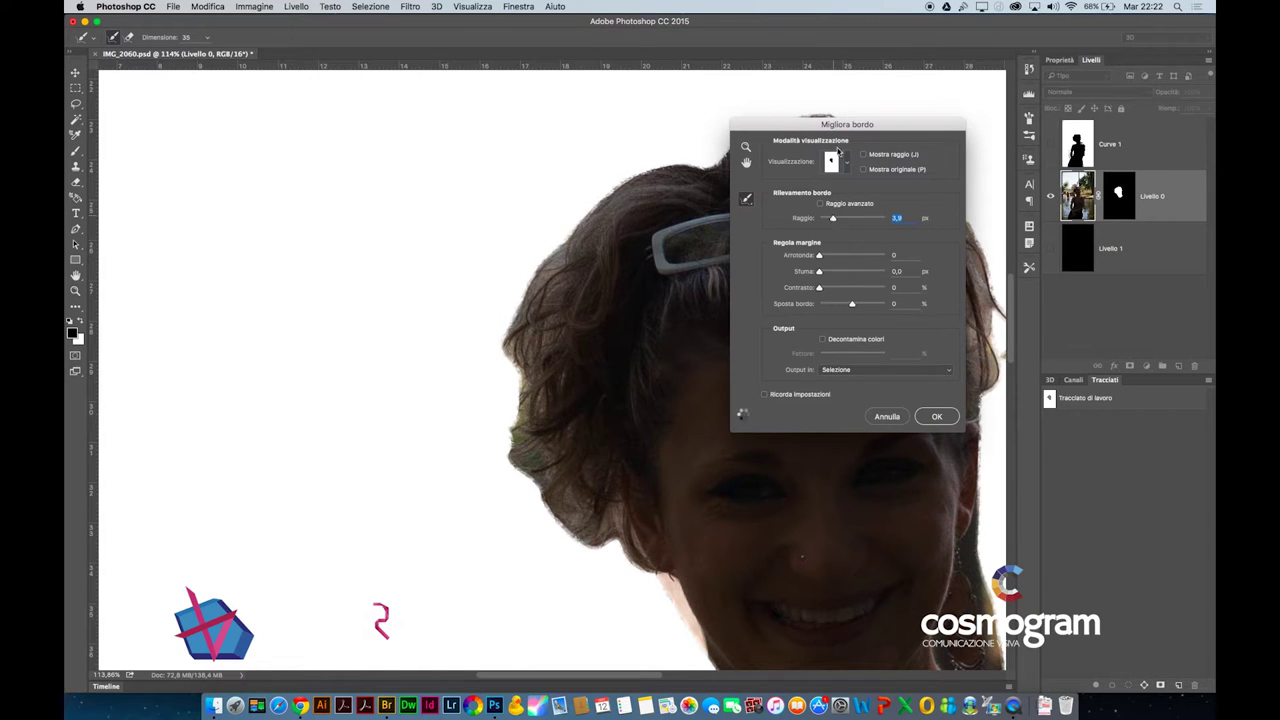
left_click_drag(851, 122, 391, 107)
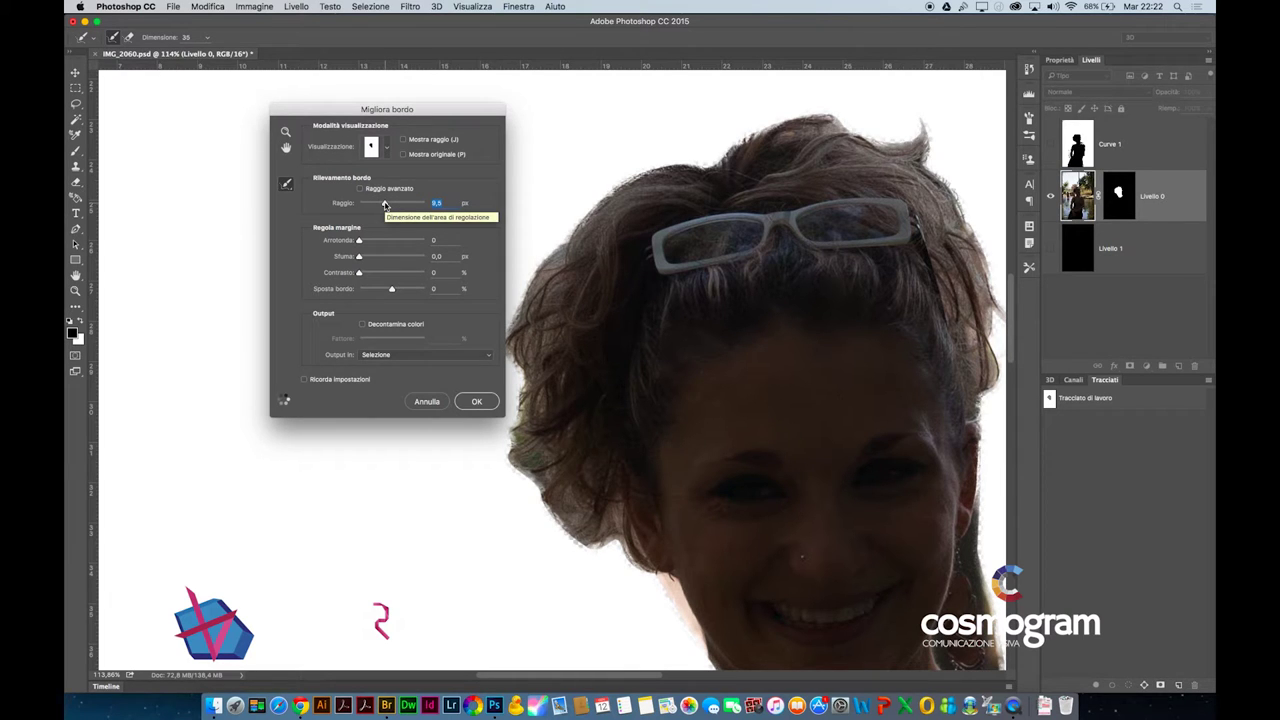
left_click_drag(369, 240, 380, 288)
left_click(368, 272)
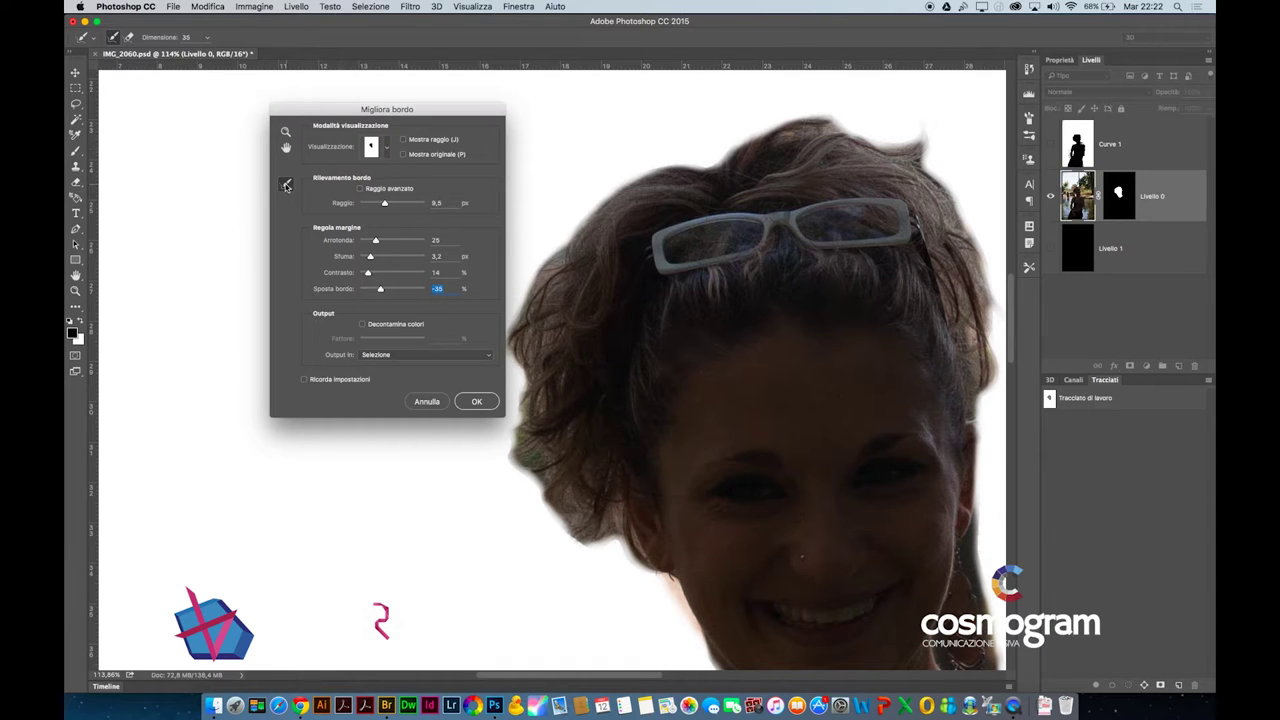
left_click(393, 203)
left_click_drag(393, 204, 388, 205)
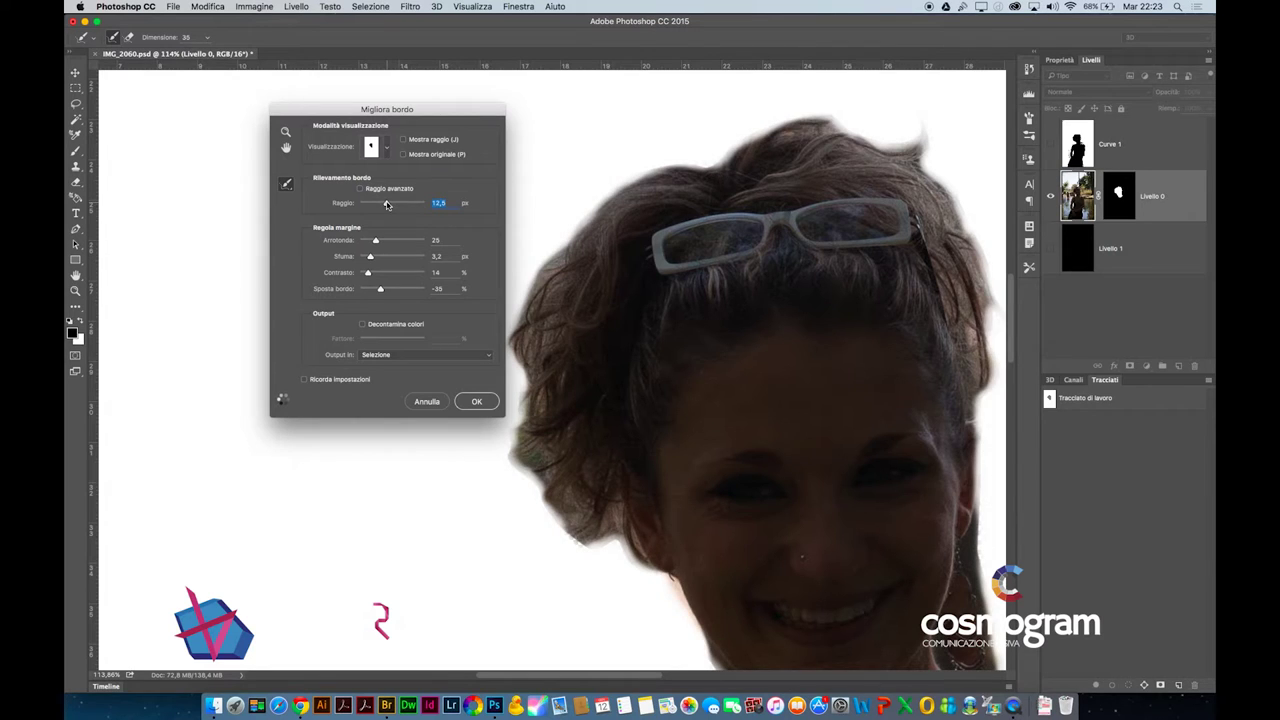
left_click_drag(388, 205, 381, 204)
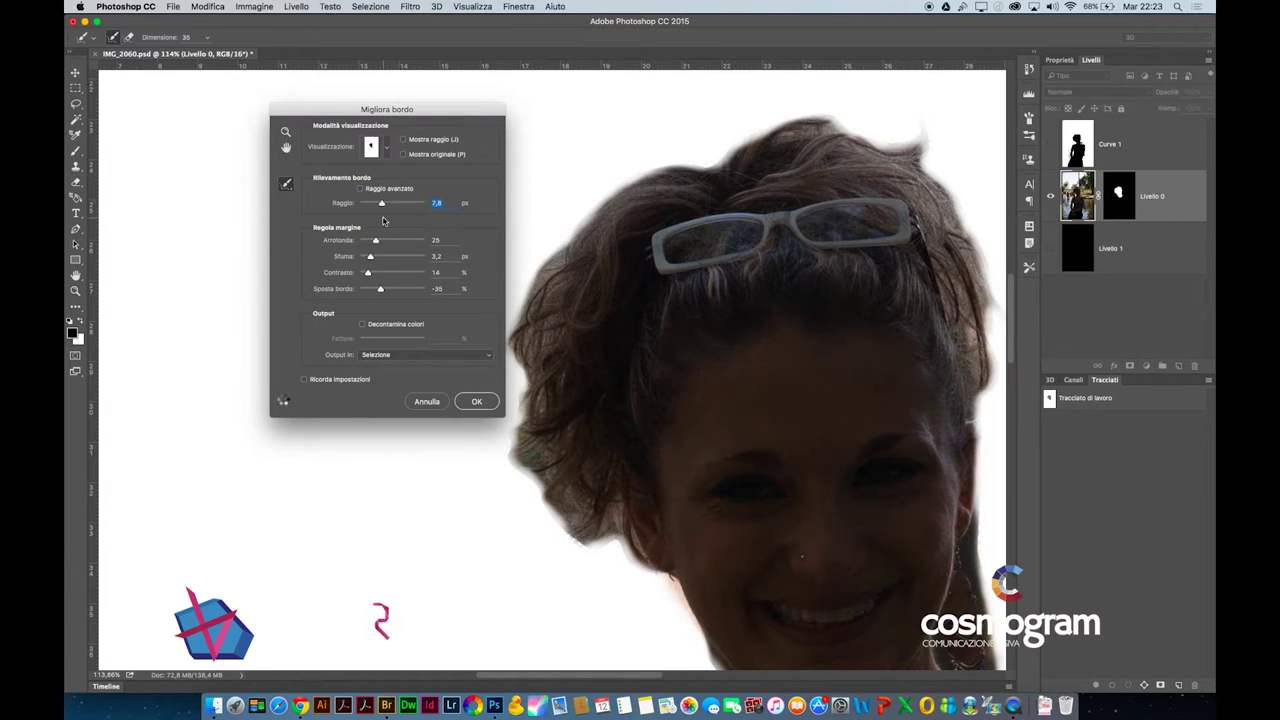
key("Tab")
key("Tab")
key("Tab")
type("0")
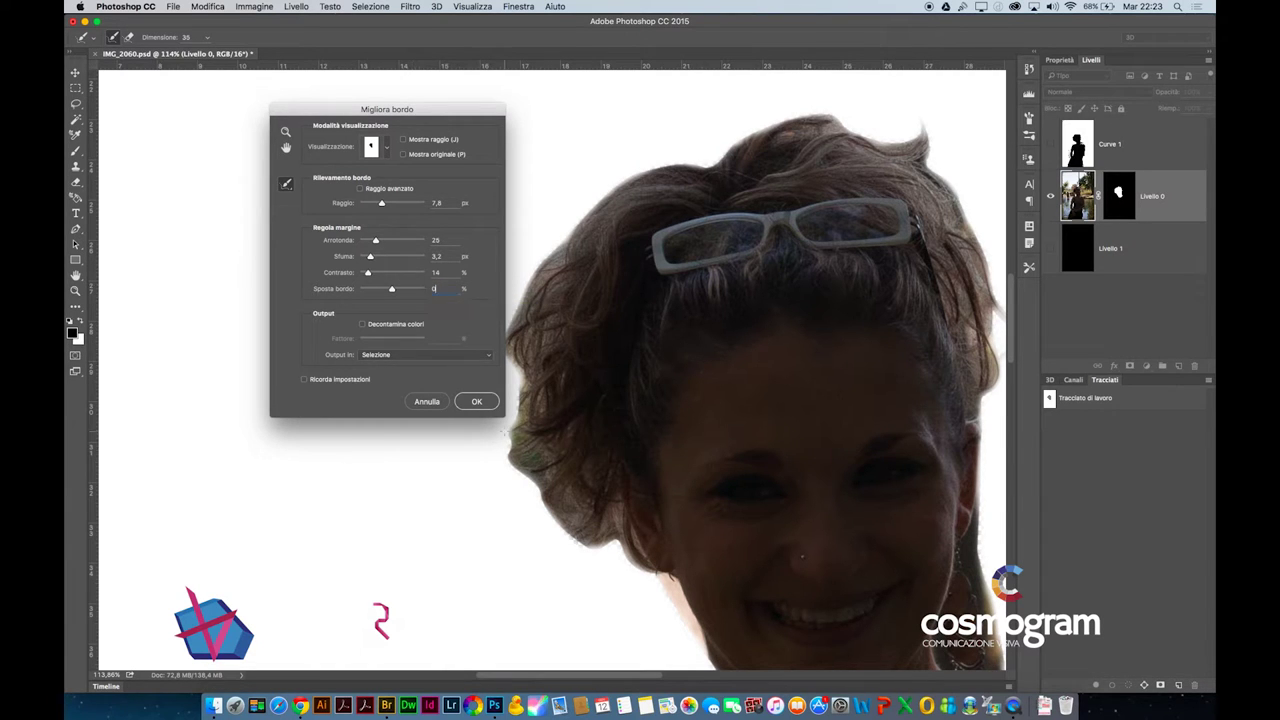
left_click(476, 403)
Show the black Livello 1 layer behind the head, clear the selection, and zoom to inspect edges
scroll(580, 246, "right", 5)
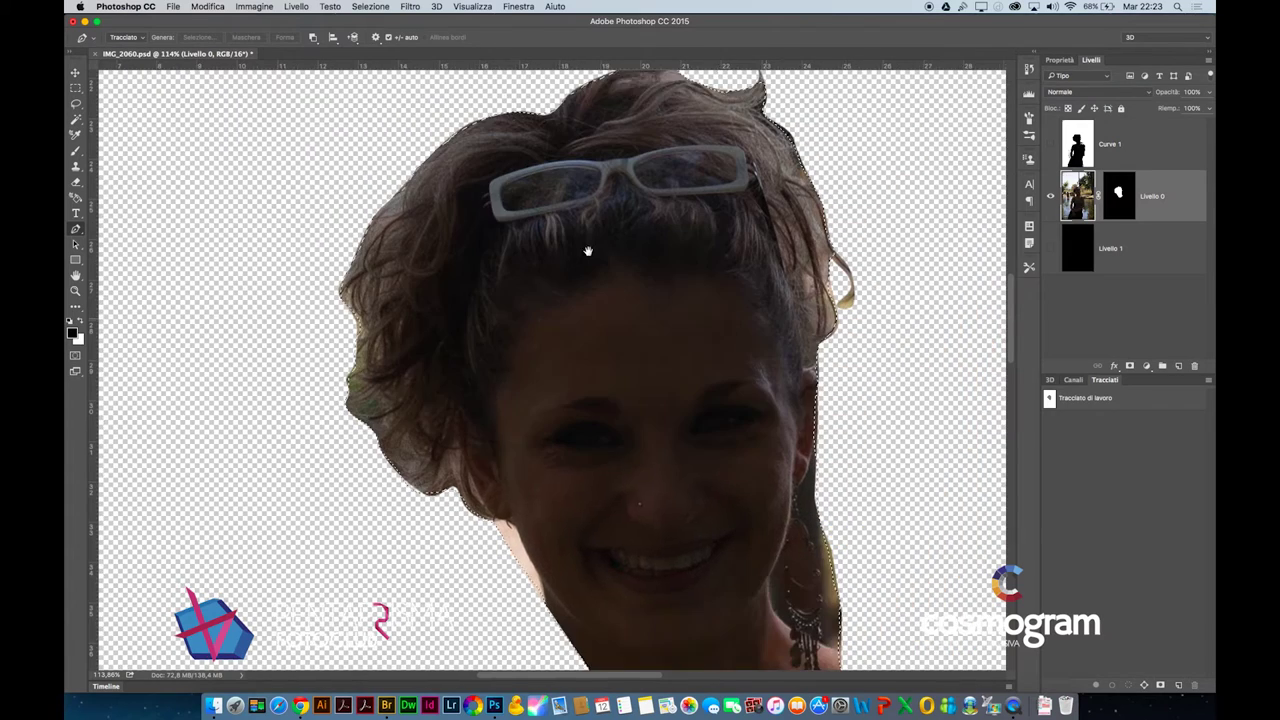
left_click(1050, 248)
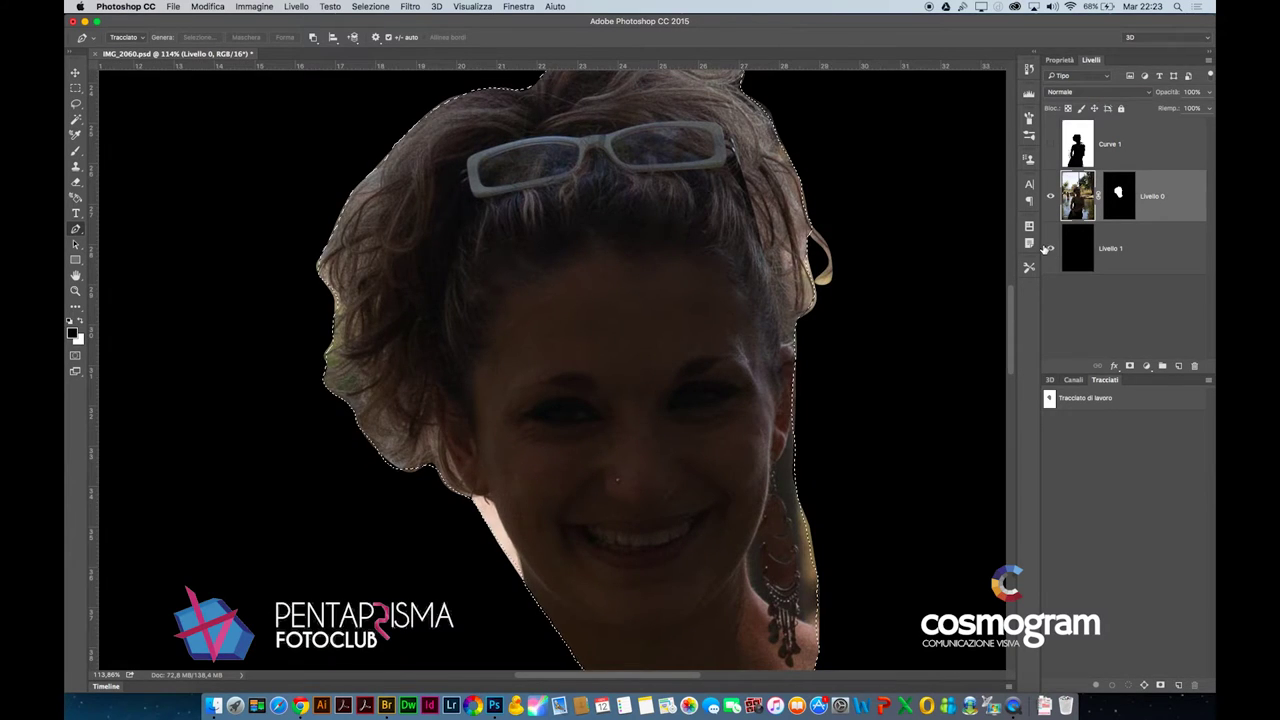
key("super+1")
scroll(813, 316, "down", 2)
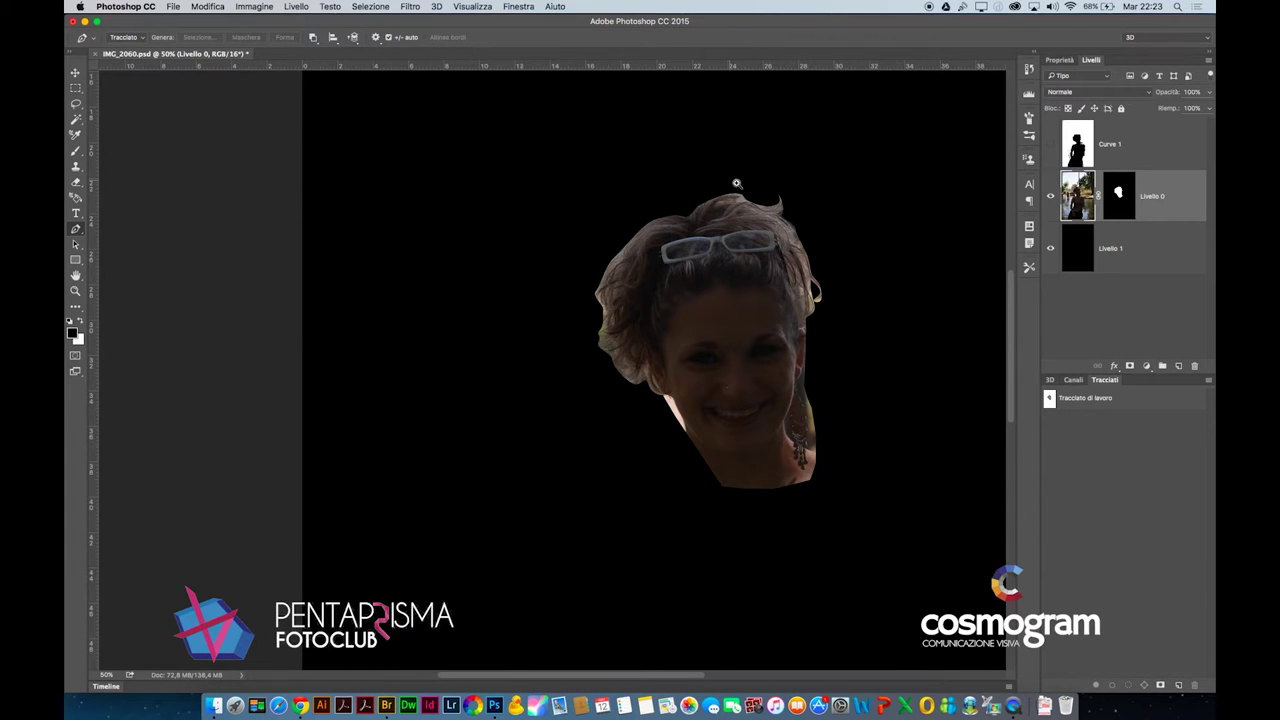
scroll(736, 183, "up", 3)
scroll(677, 180, "up", 3)
scroll(677, 180, "down", 1)
scroll(737, 294, "down", 3)
scroll(749, 294, "down", 2)
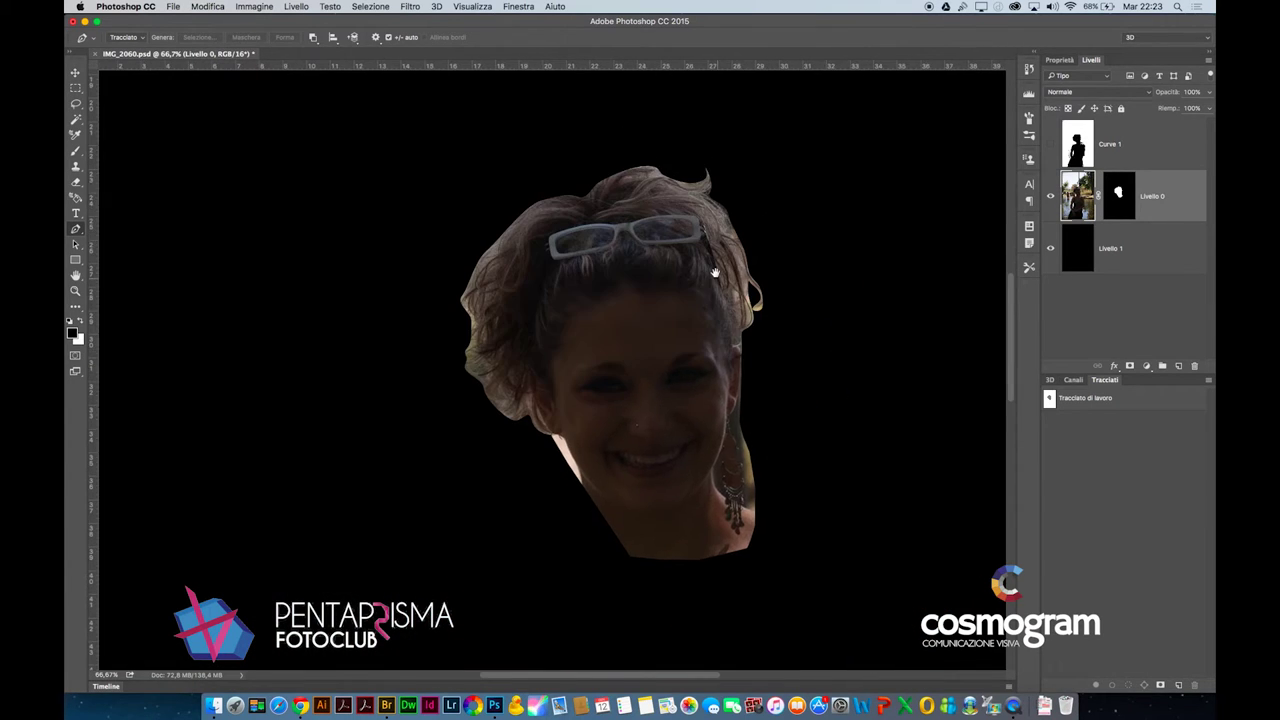
scroll(715, 272, "down", 1)
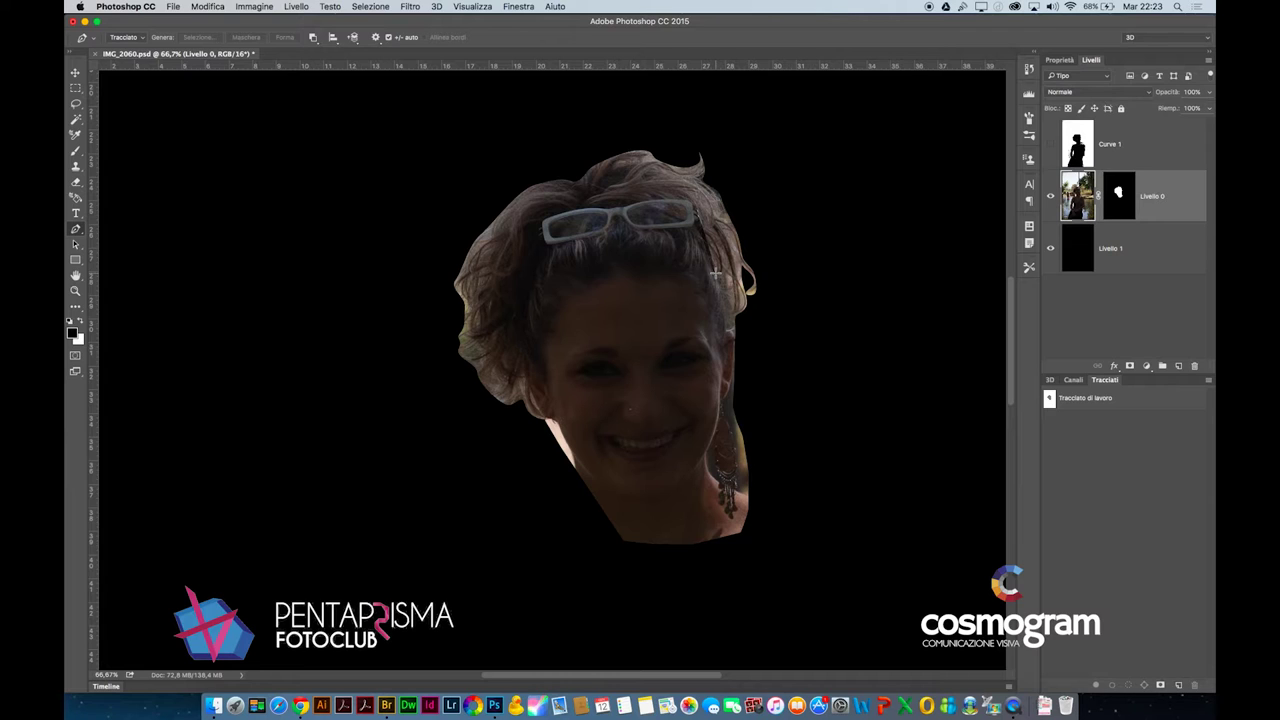
scroll(696, 330, "up", 5)
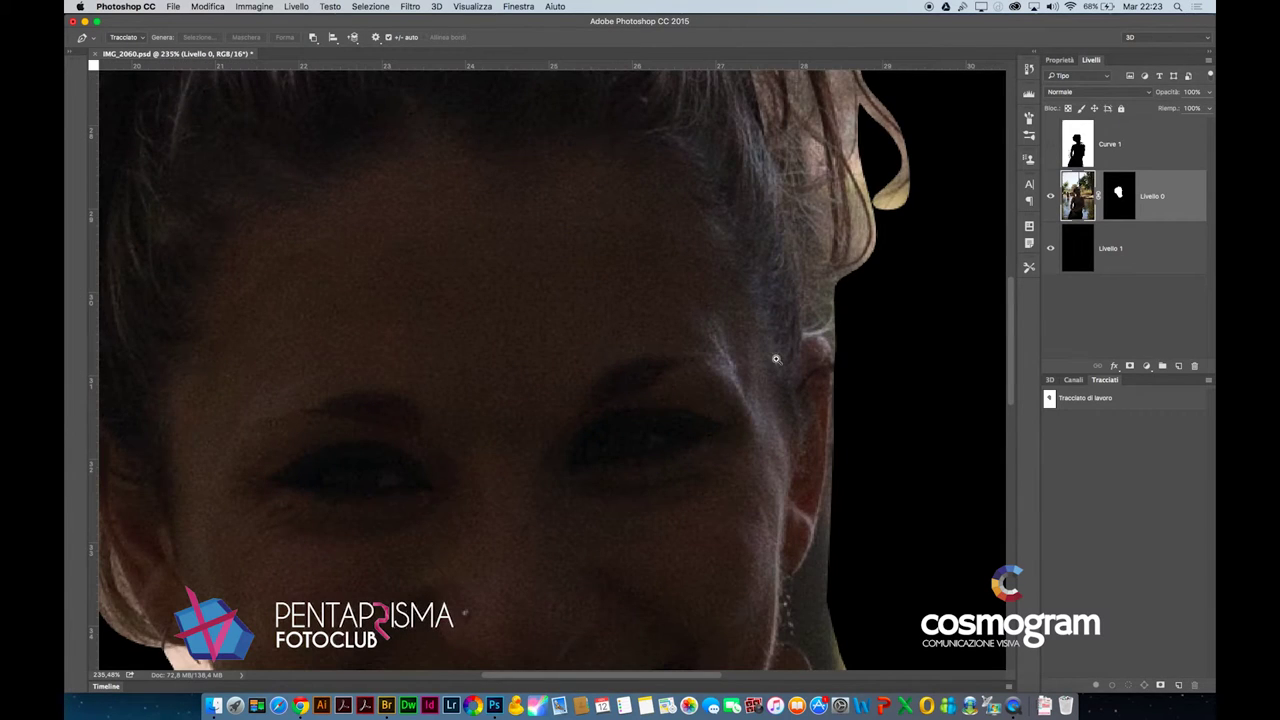
left_click_drag(866, 128, 851, 380)
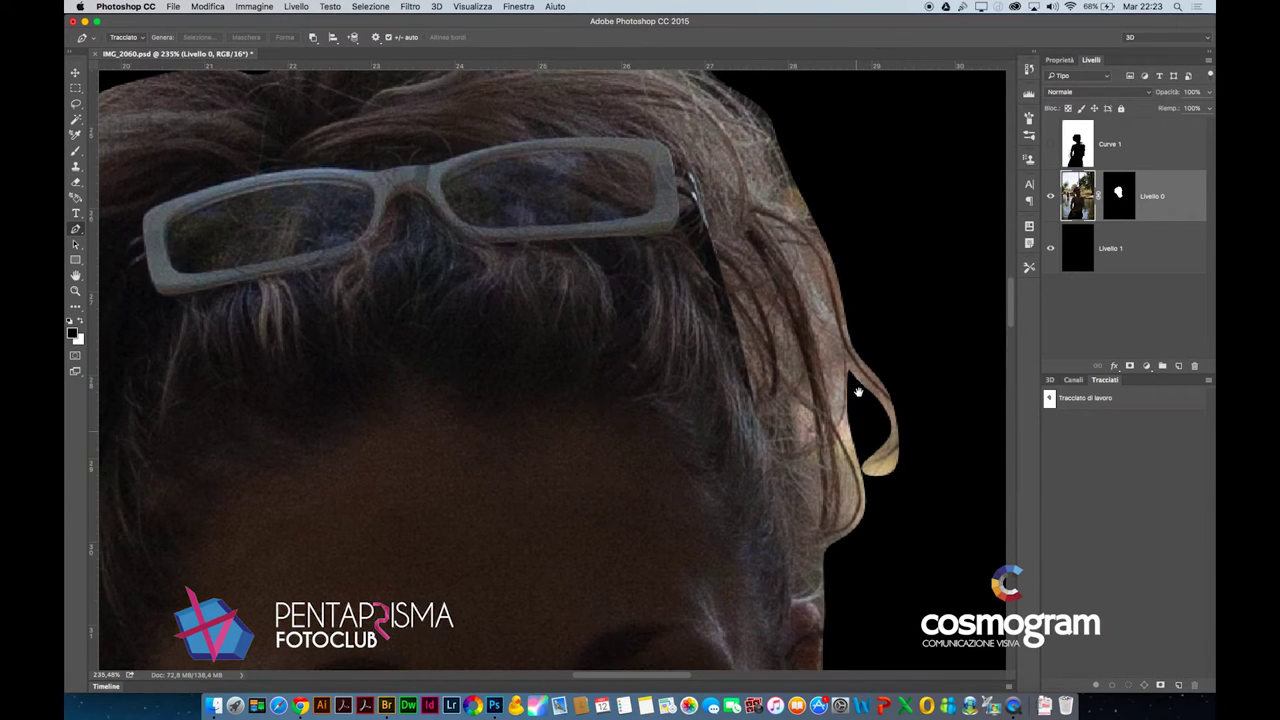
mouse_move(543, 266)
left_mouse_down()
mouse_move(700, 323)
mouse_move(737, 260)
left_mouse_up()
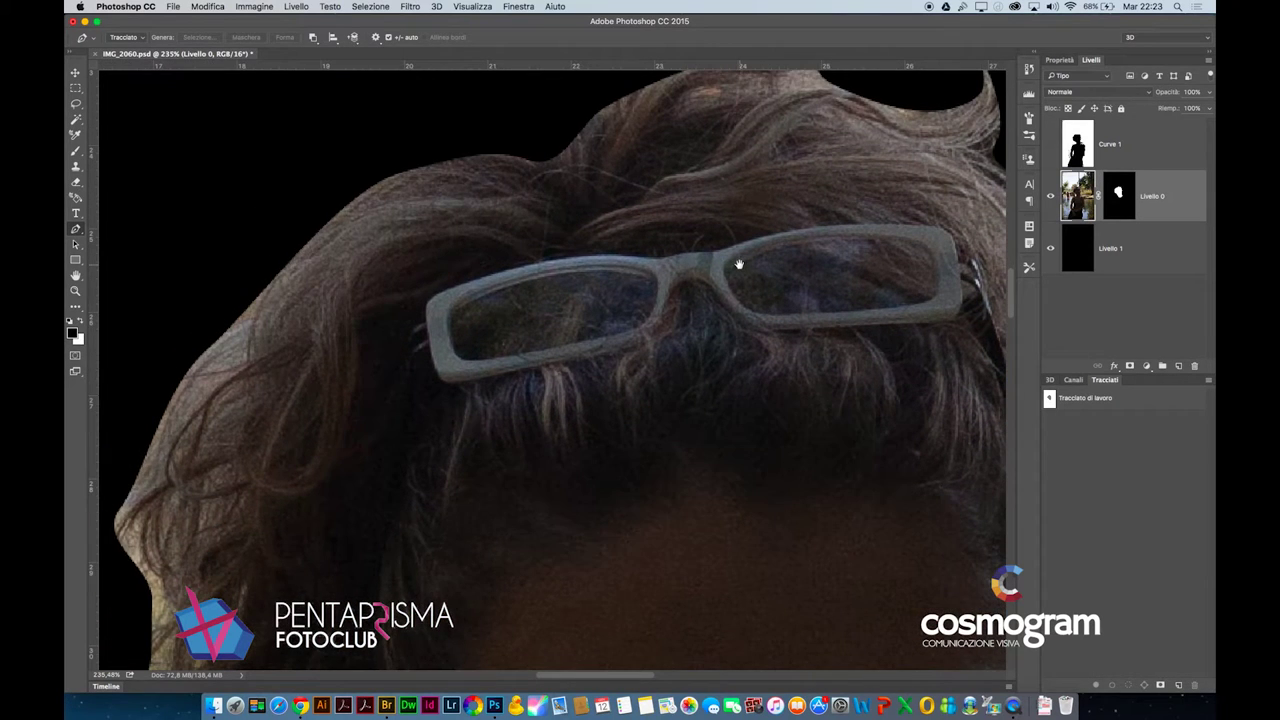
left_click(753, 335, "alt")
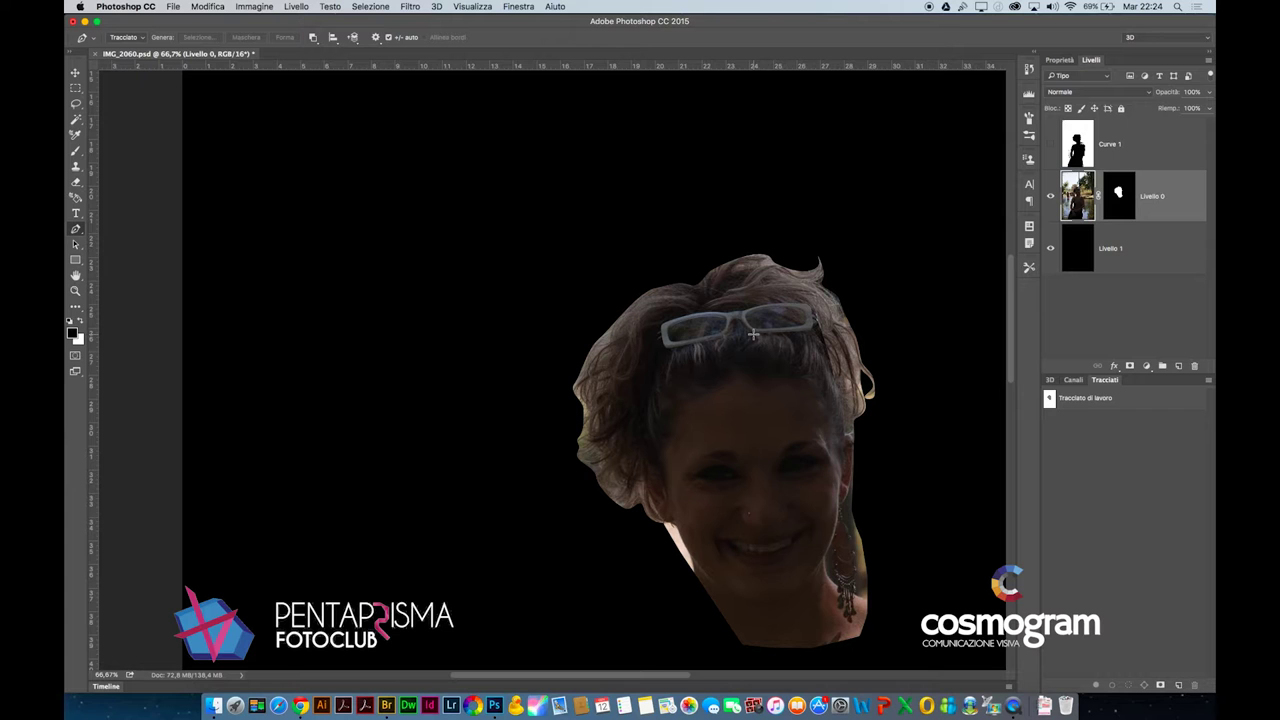
left_click(1078, 144)
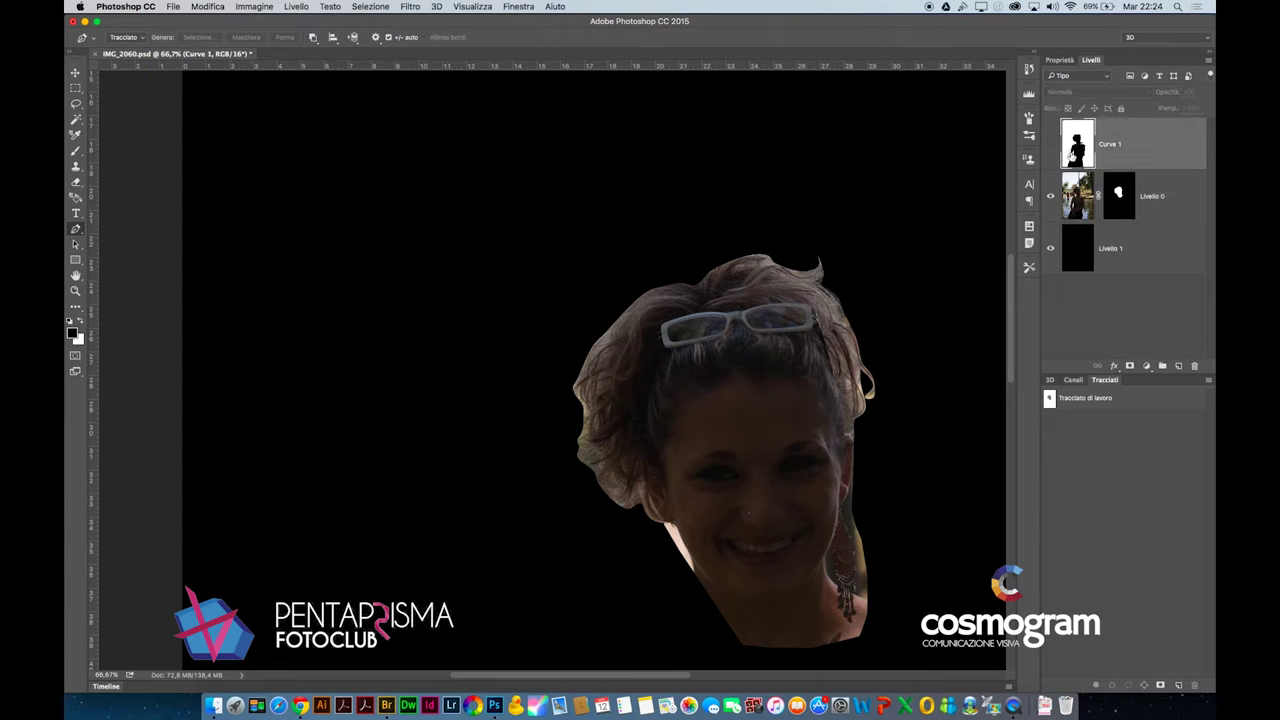
left_click(1050, 247)
left_click(1073, 247)
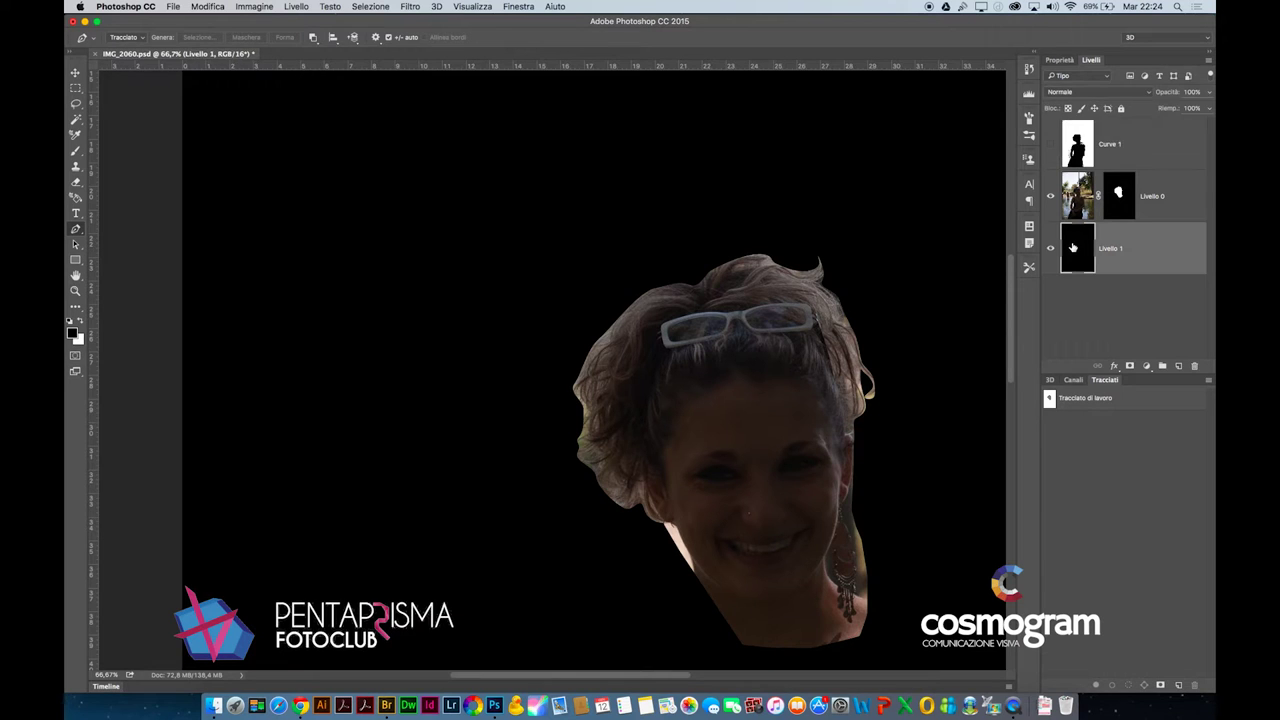
left_click_drag(383, 281, 443, 210)
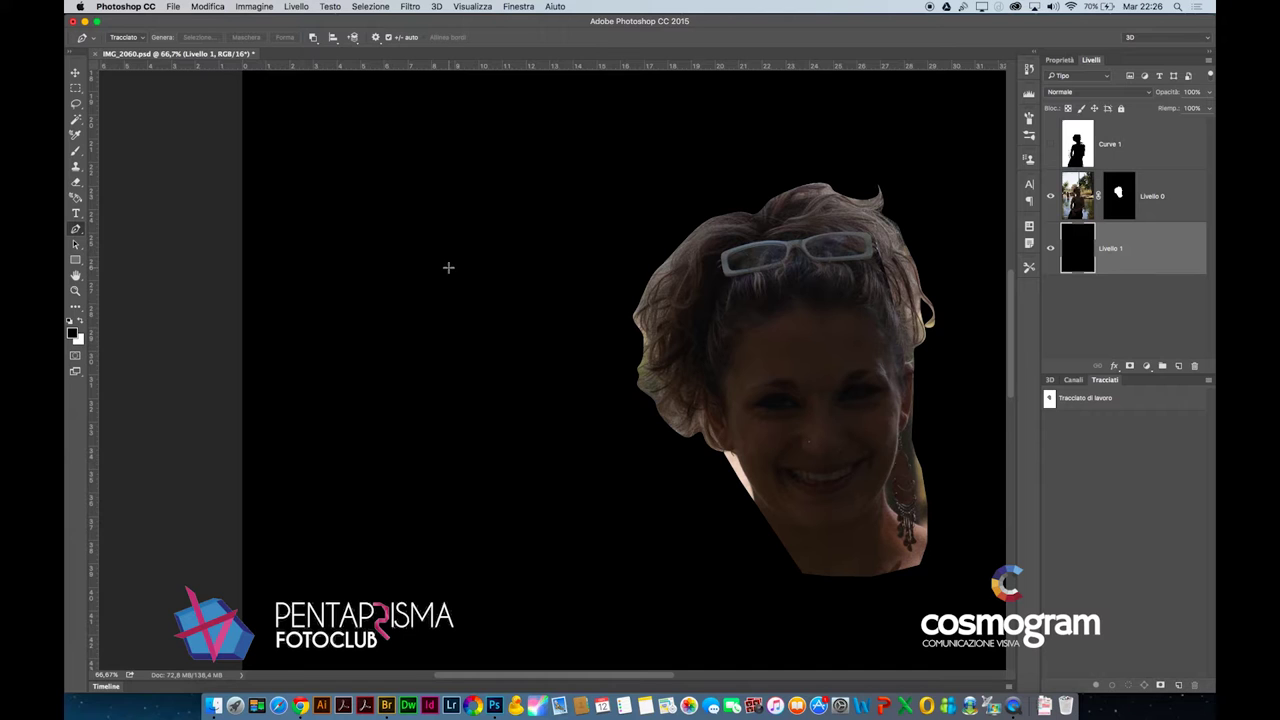
Zoom in and pan around the cutout's hair and glasses to inspect the edge
mouse_move(626, 342)
left_mouse_down()
mouse_move(663, 370)
mouse_move(620, 337)
left_mouse_up()
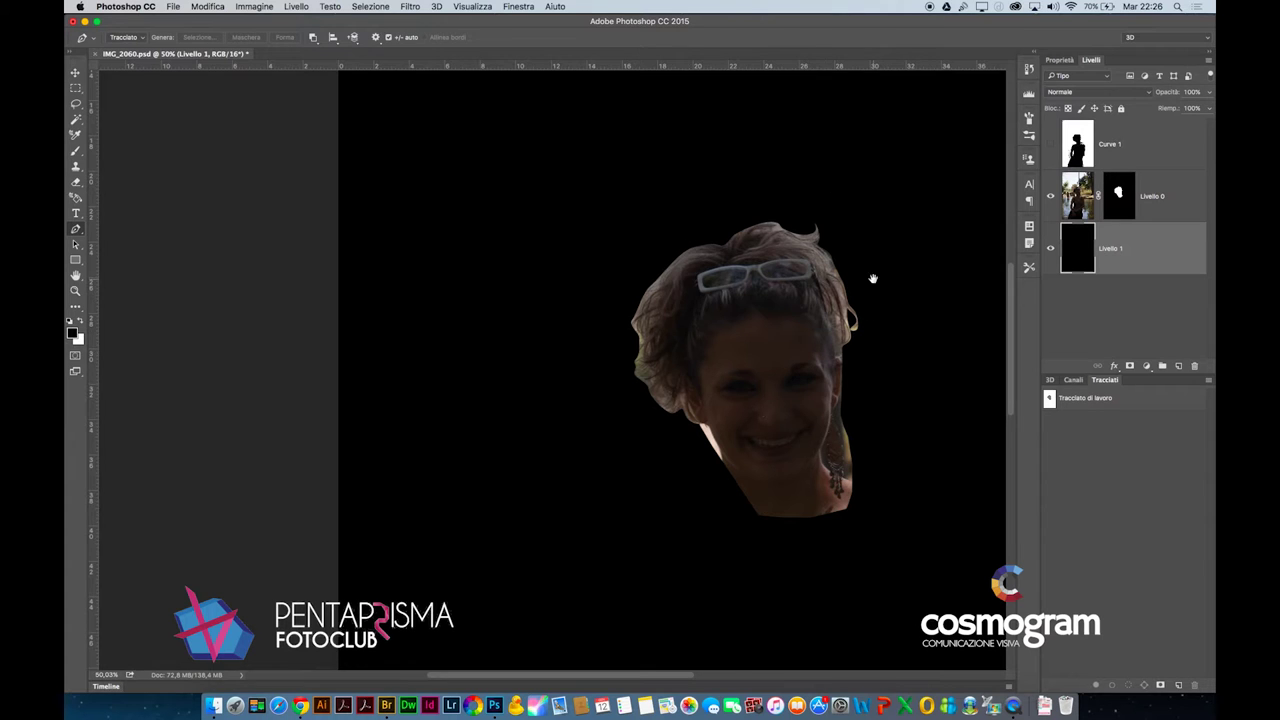
left_click_drag(807, 218, 863, 314)
mouse_move(535, 407)
left_mouse_down()
mouse_move(634, 297)
mouse_move(488, 231)
left_mouse_up()
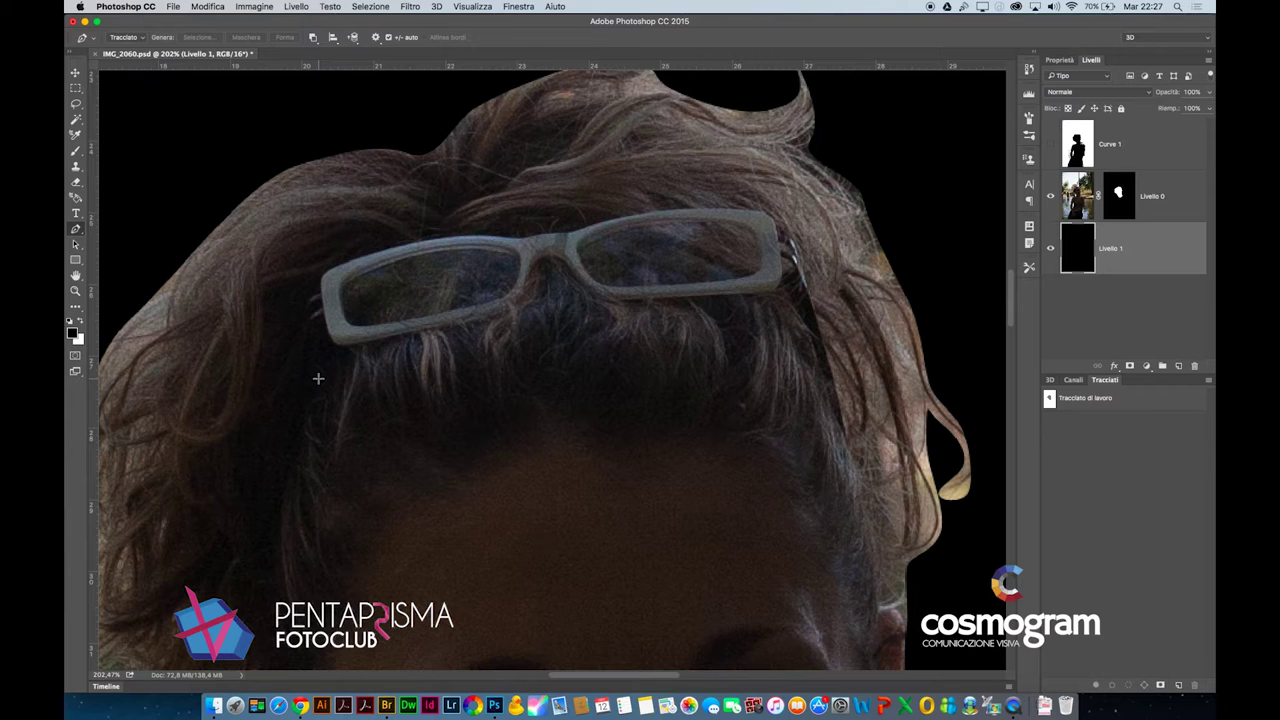
left_click_drag(251, 383, 839, 452)
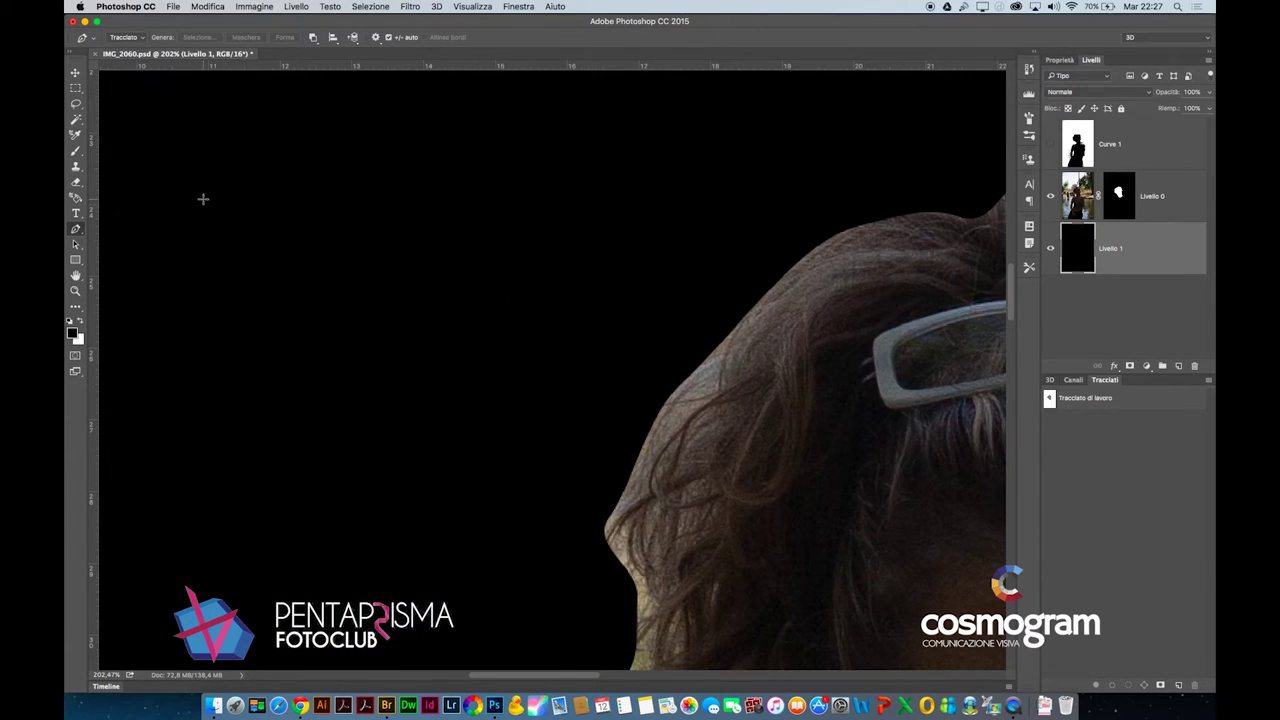
Select the standard Pen tool, disable Livello 0's mask and hide the black Livello 1
right_click(74, 236)
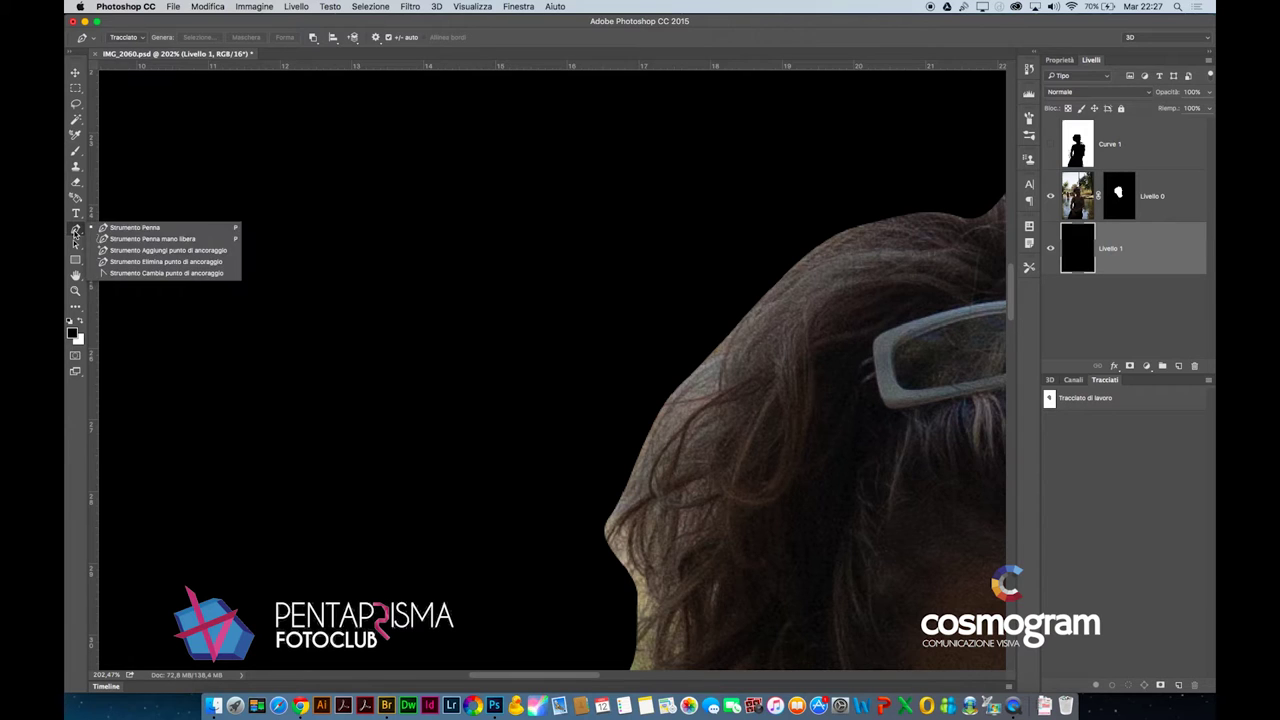
left_click(122, 228)
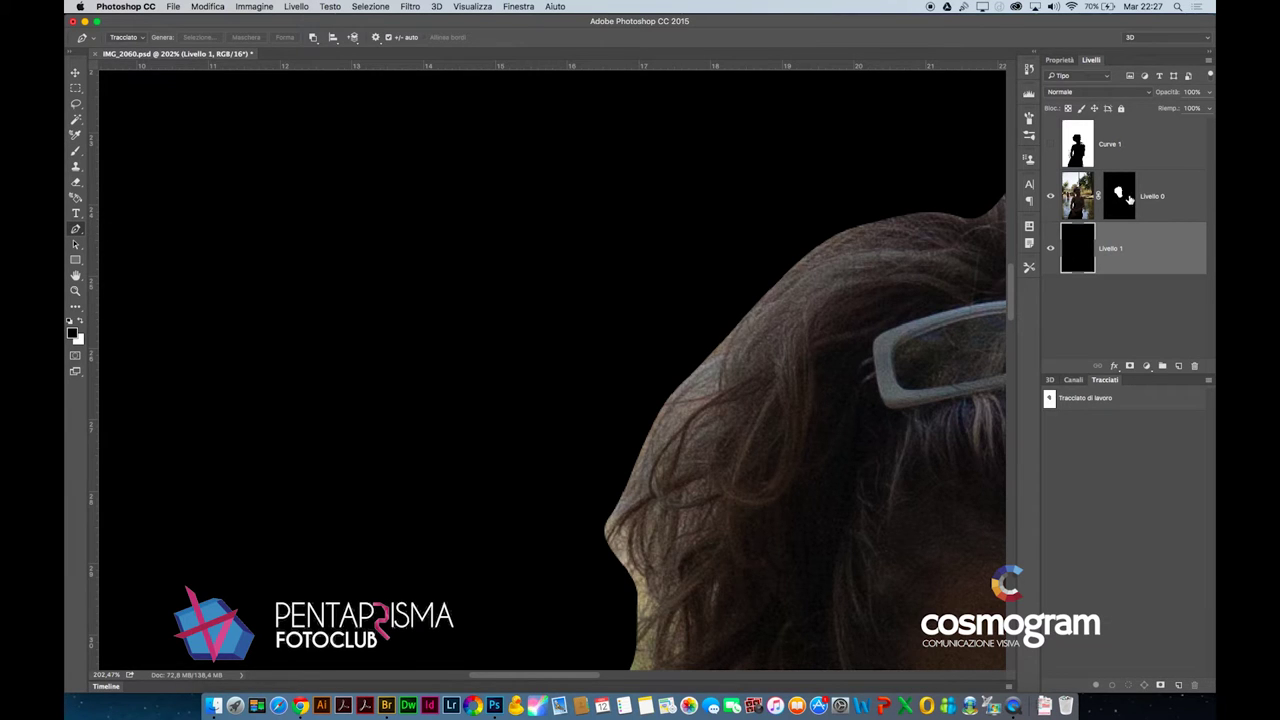
left_click(1124, 199, "shift")
left_click(1050, 248)
Zoom in on the bag's bottom edge and place the path's first anchor there
left_click_drag(686, 443, 617, 191)
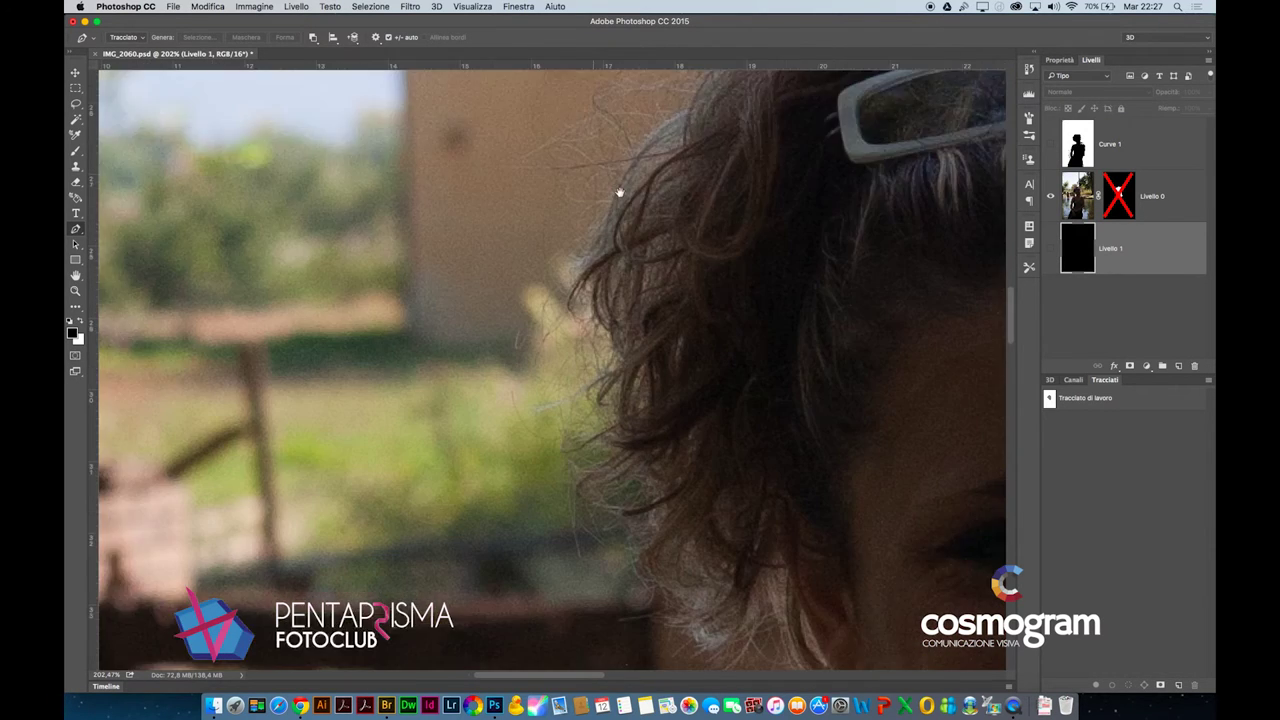
left_click_drag(583, 483, 558, 197)
left_click_drag(557, 640, 563, 163)
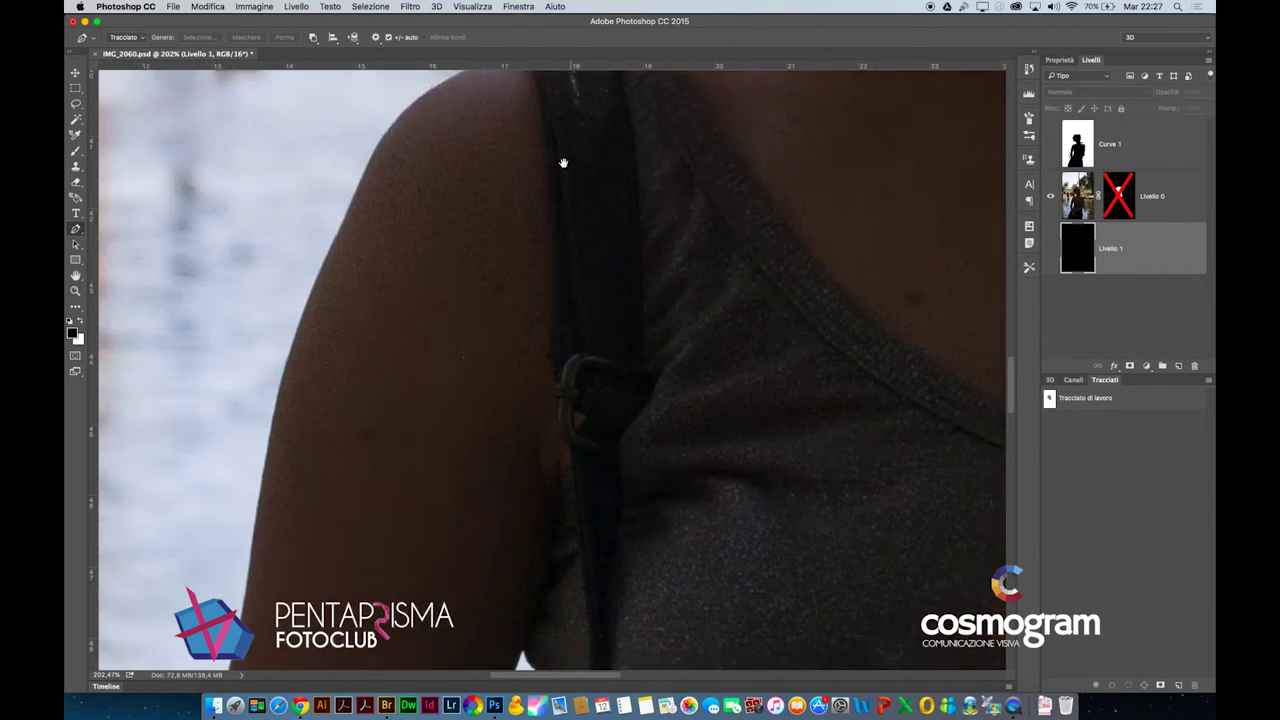
left_click_drag(560, 400, 557, 260)
left_click(582, 270, "alt+super")
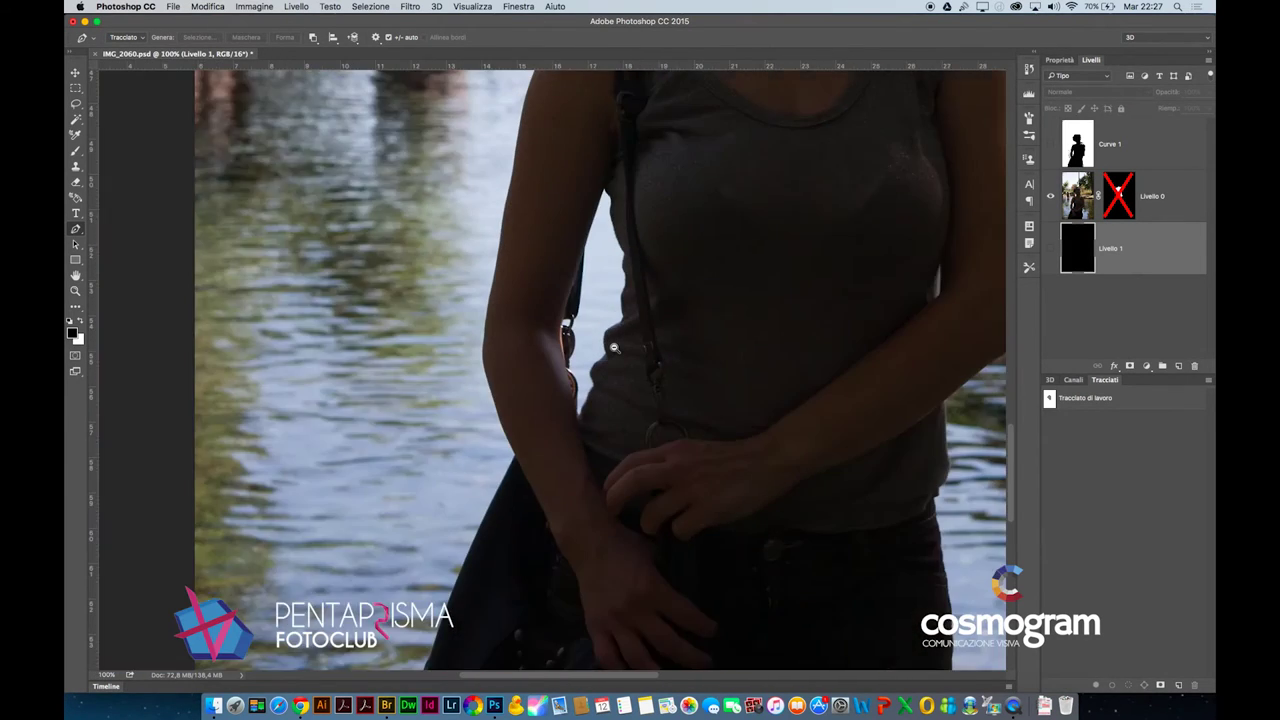
left_click(614, 347, "alt+super")
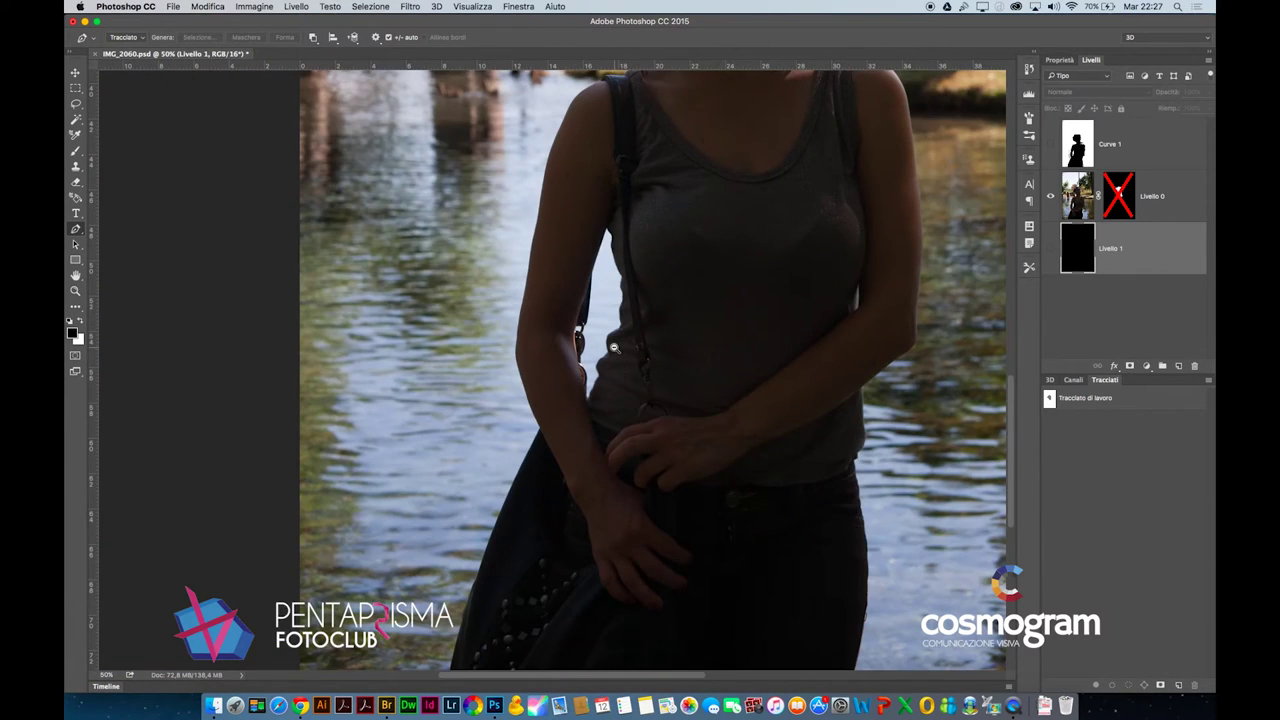
left_click(614, 347, "alt+super")
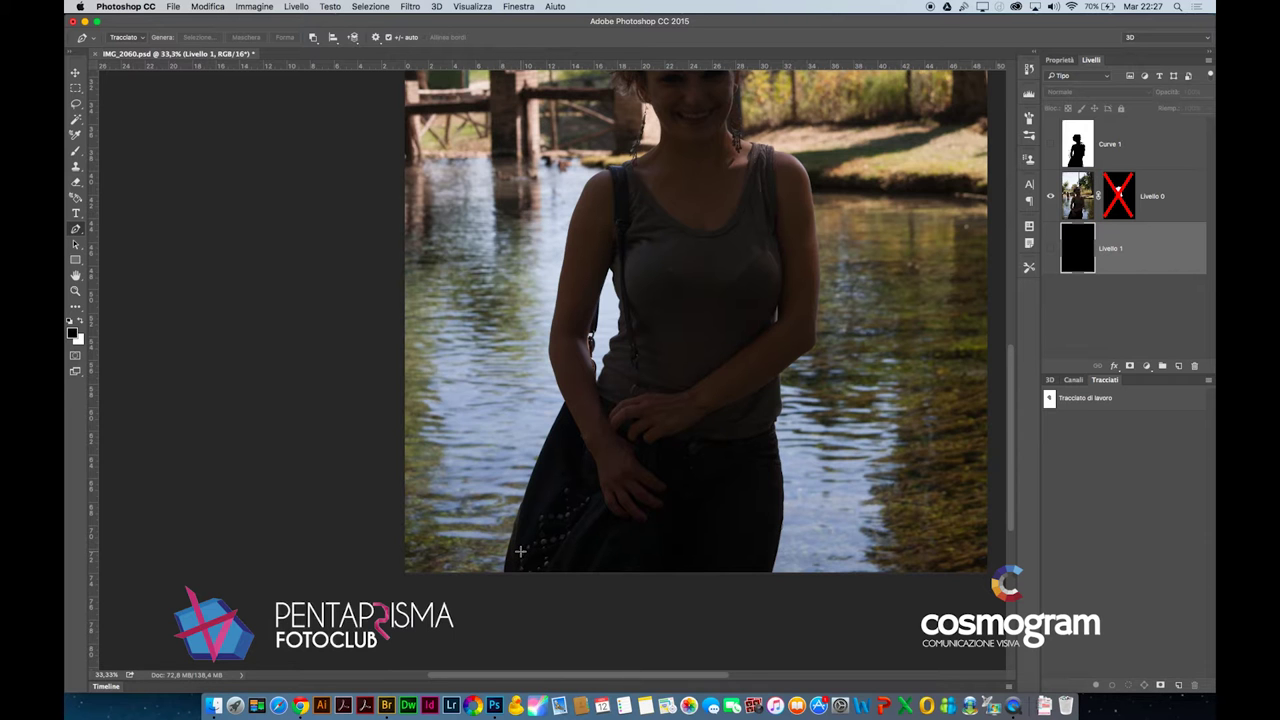
left_click_drag(494, 560, 613, 607)
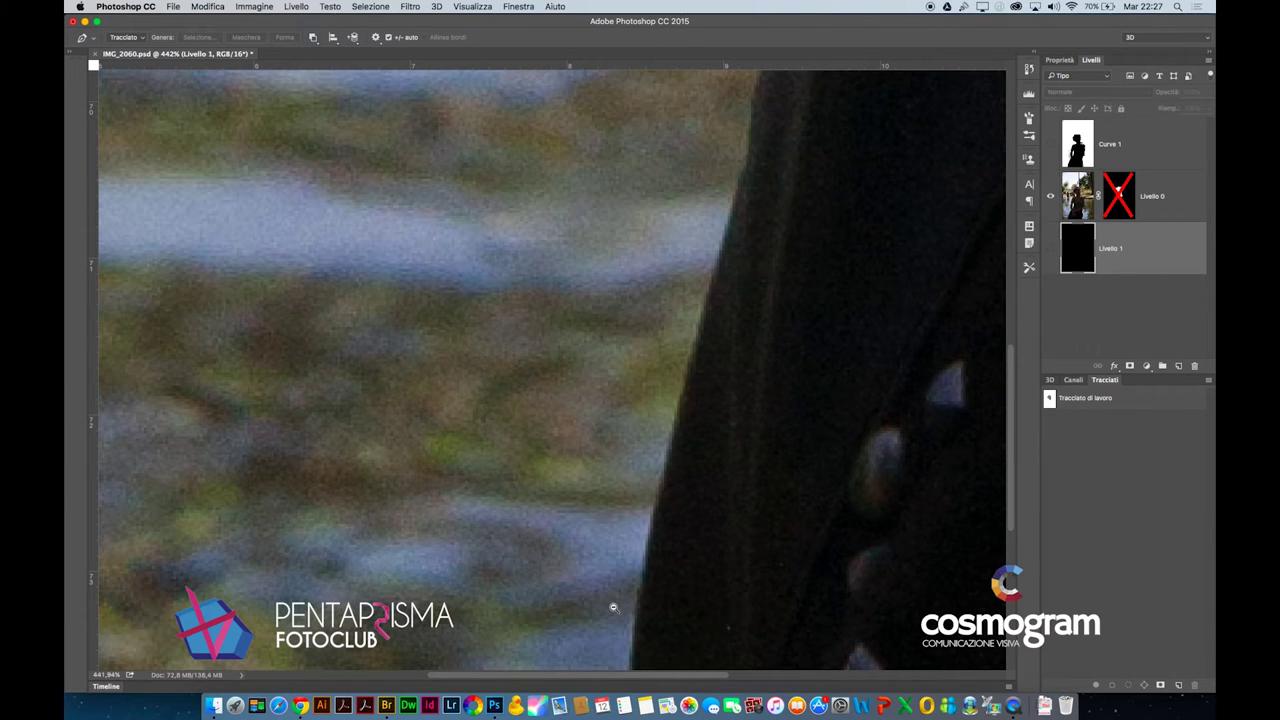
mouse_move(694, 606)
left_mouse_down()
mouse_move(574, 434)
mouse_move(563, 397)
mouse_move(517, 403)
left_mouse_up()
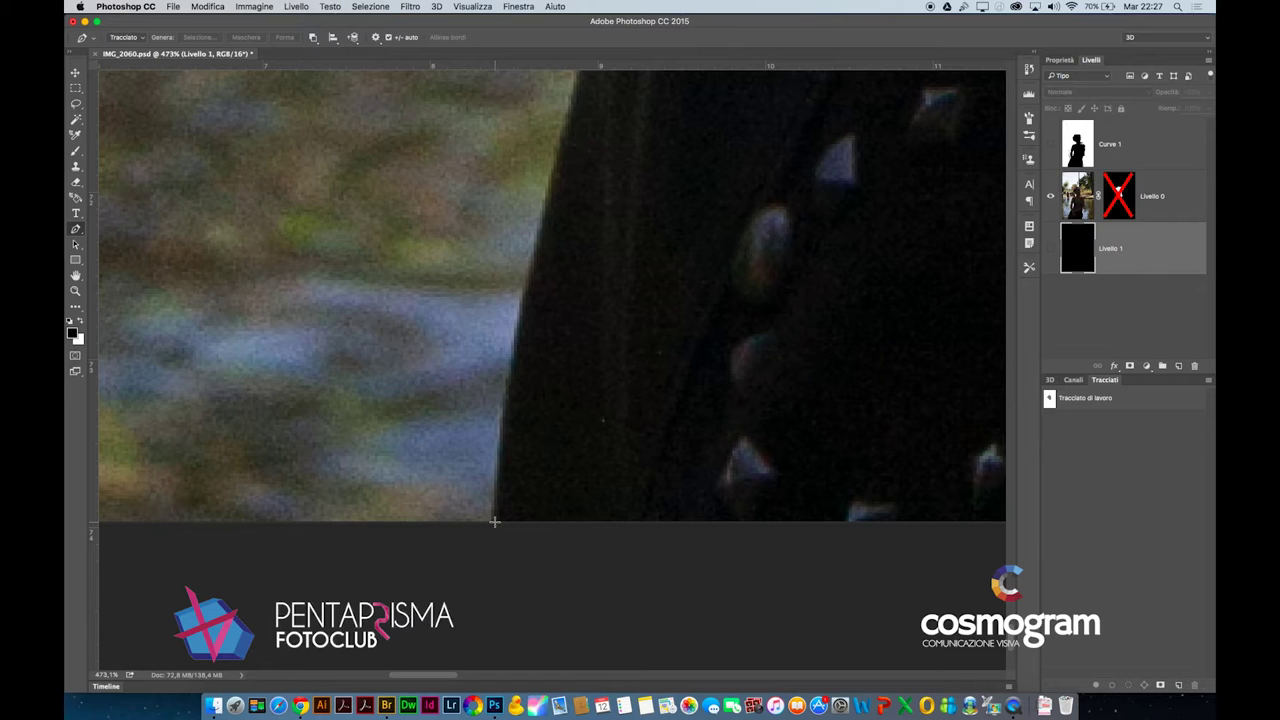
left_click(494, 521)
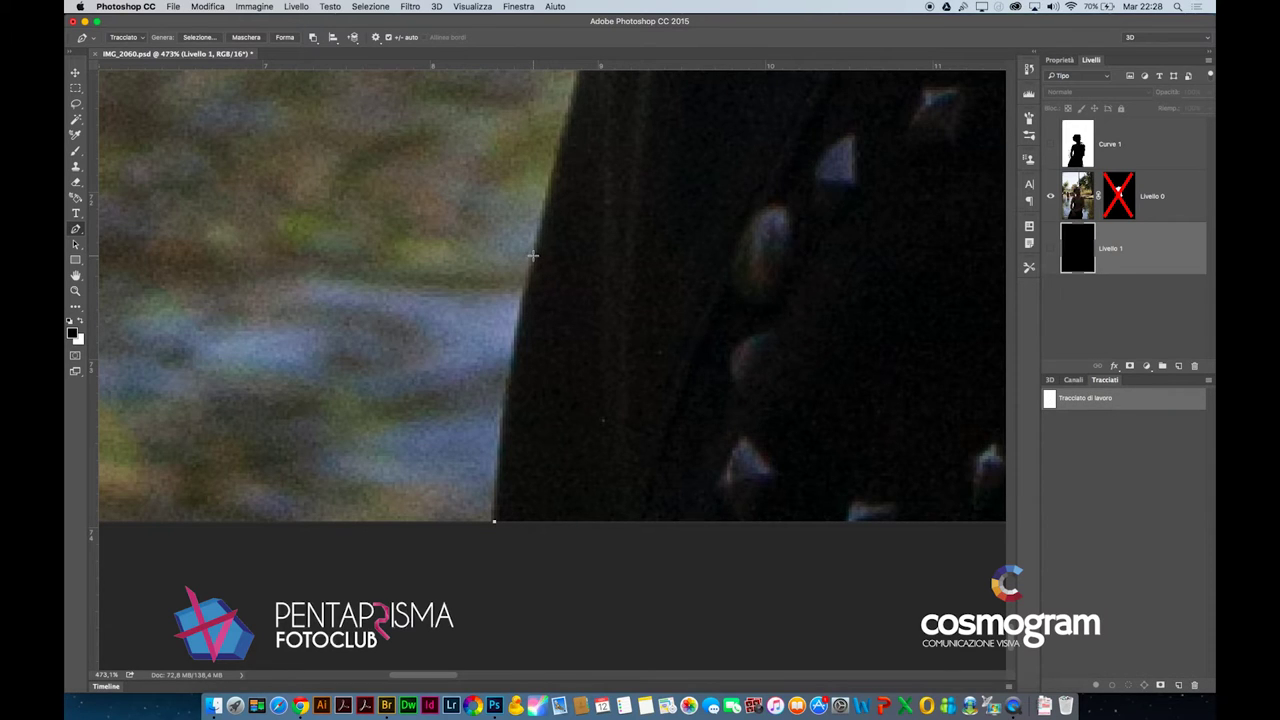
Place a second anchor higher on the bag's left edge, drawing a straight path segment
left_click(533, 256)
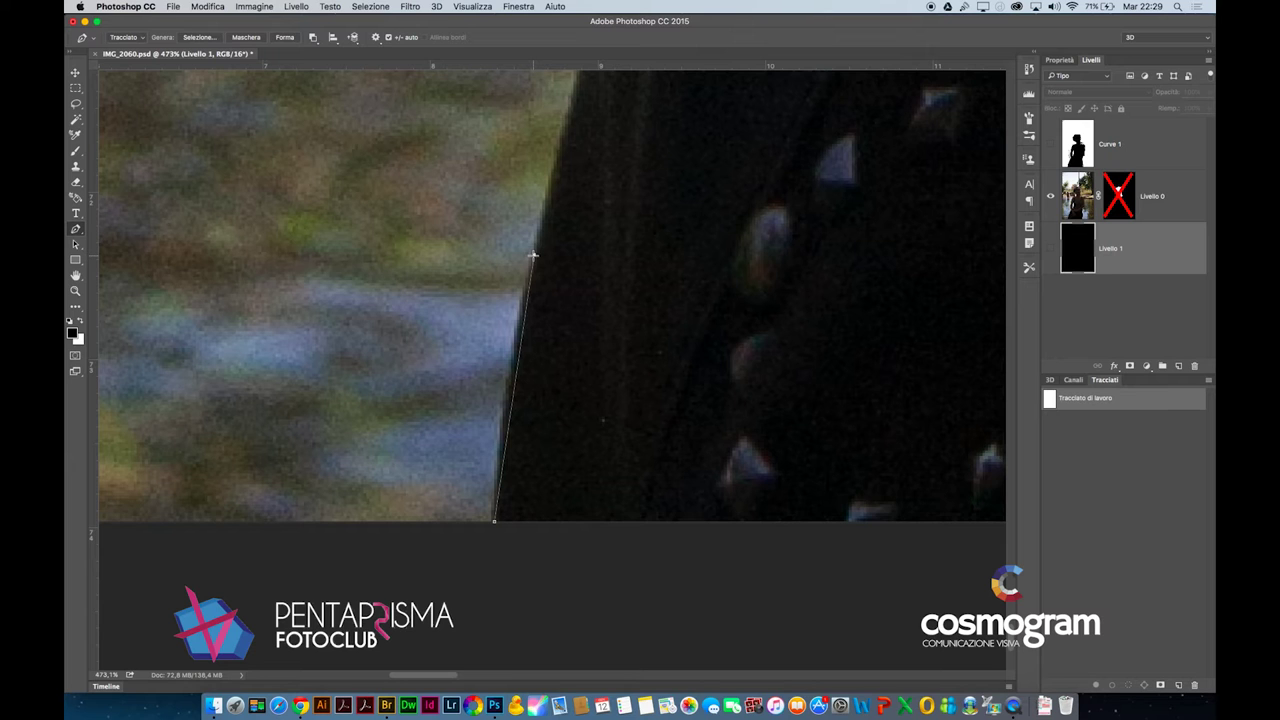
Place several more anchors climbing the bag's dark edge
mouse_move(666, 157)
left_mouse_down()
mouse_move(589, 363)
mouse_move(555, 572)
left_mouse_up()
left_click(517, 280)
left_click(520, 225)
left_click_drag(620, 134, 563, 426)
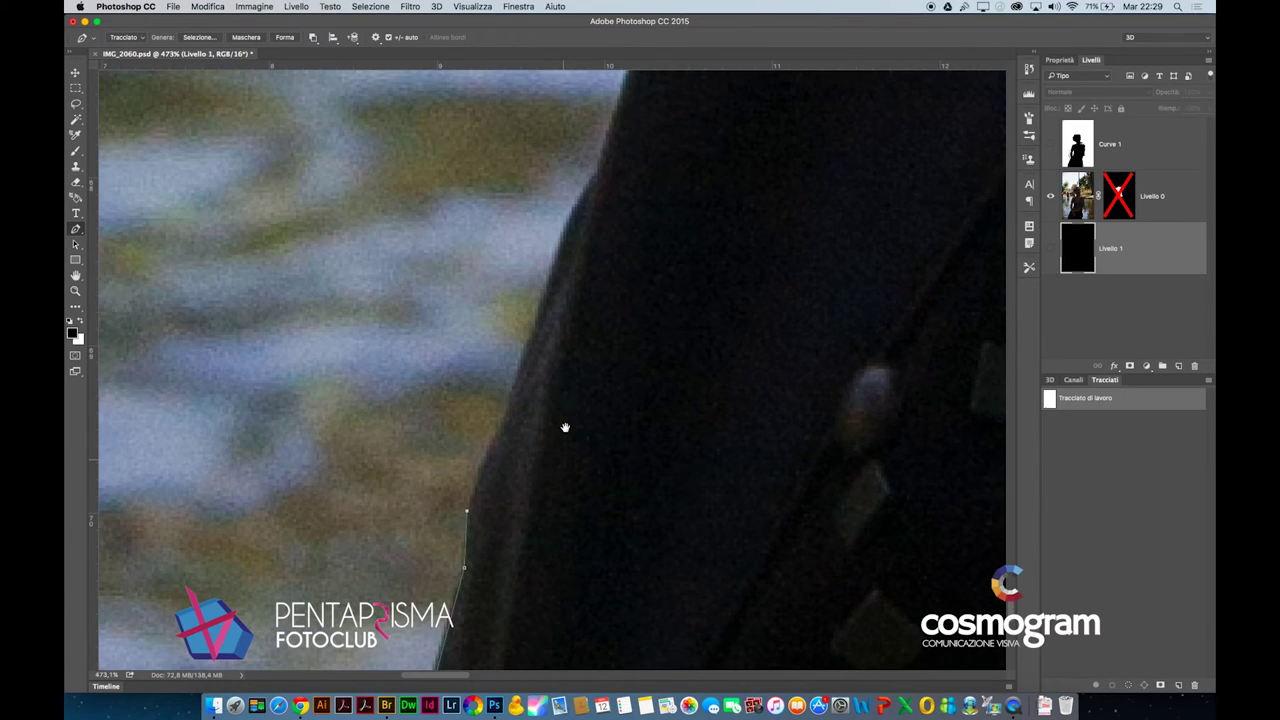
left_click(509, 408)
left_click(565, 229)
left_click(597, 173)
mouse_move(630, 150)
left_mouse_down()
mouse_move(623, 357)
mouse_move(594, 500)
left_mouse_up()
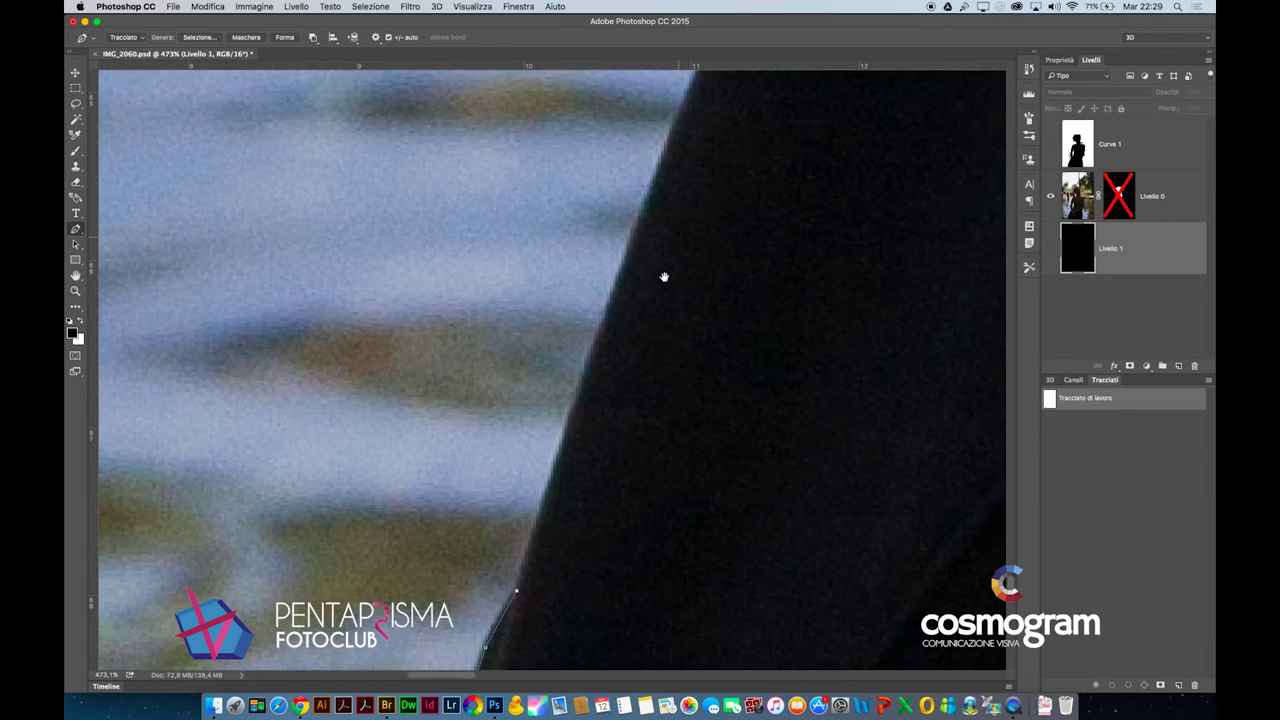
left_click_drag(663, 276, 577, 517)
left_click(659, 224)
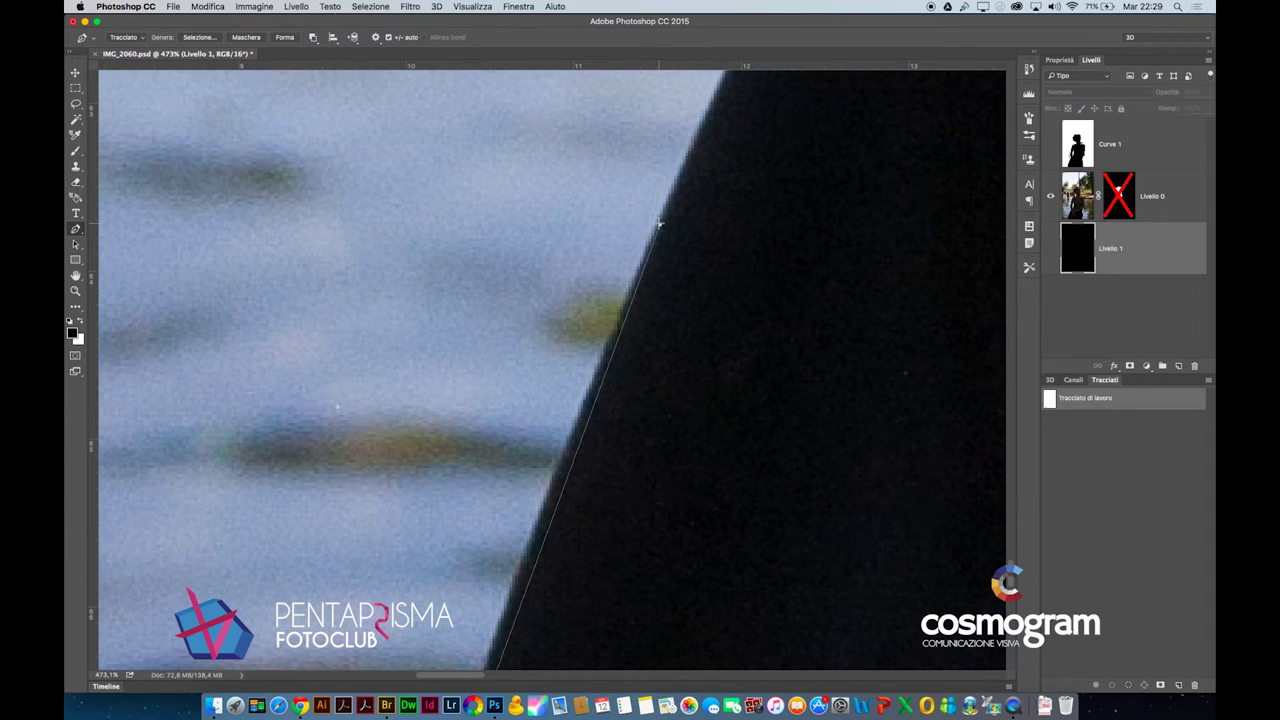
Anchor the path at the dark shape's peak and along its curve, then zoom out
mouse_move(723, 134)
left_mouse_down()
mouse_move(611, 411)
mouse_move(537, 534)
left_mouse_up()
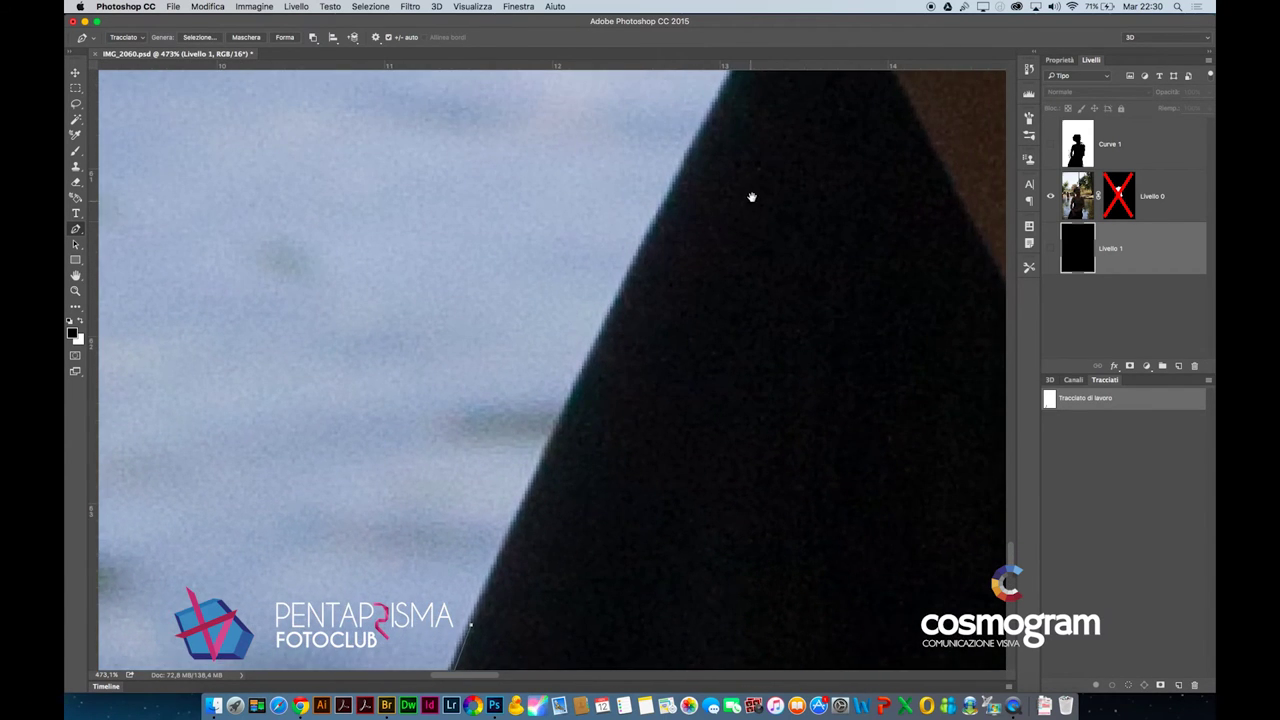
left_click_drag(752, 197, 614, 454)
left_click(672, 176)
left_click_drag(571, 110, 684, 498)
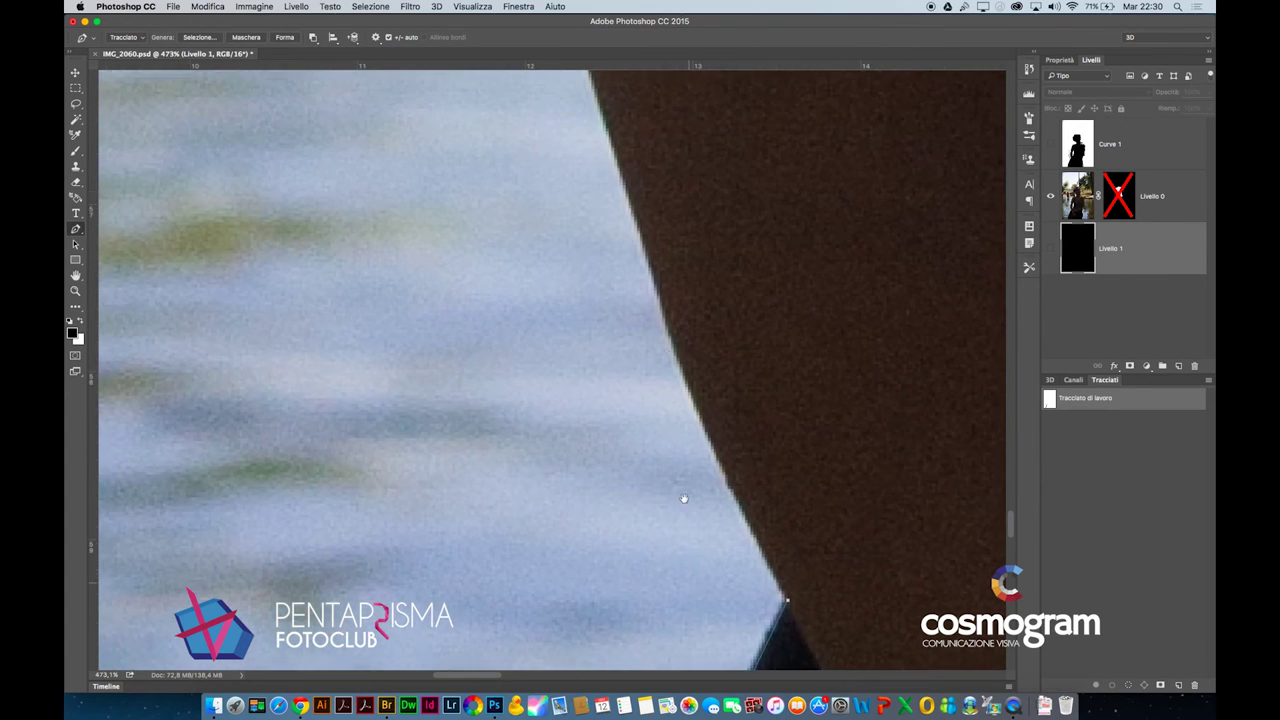
left_click_drag(657, 249, 680, 477)
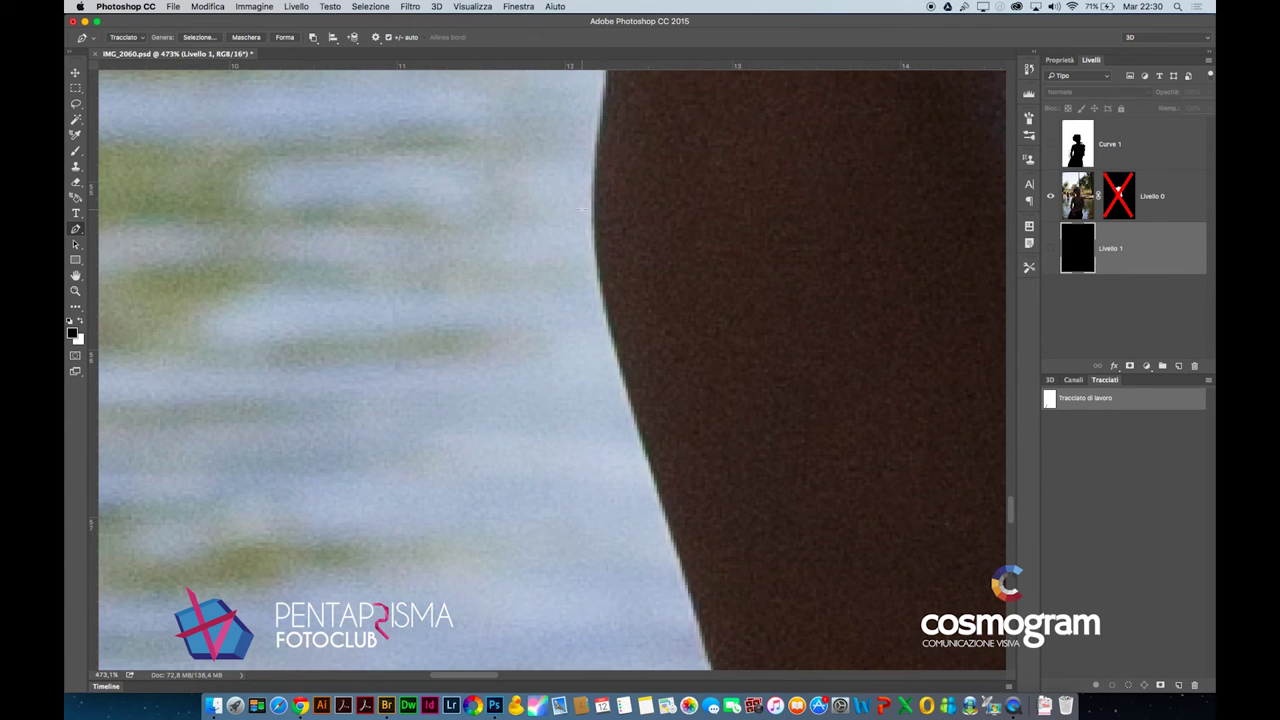
left_click(597, 221)
key("super+minus")
key("super+minus")
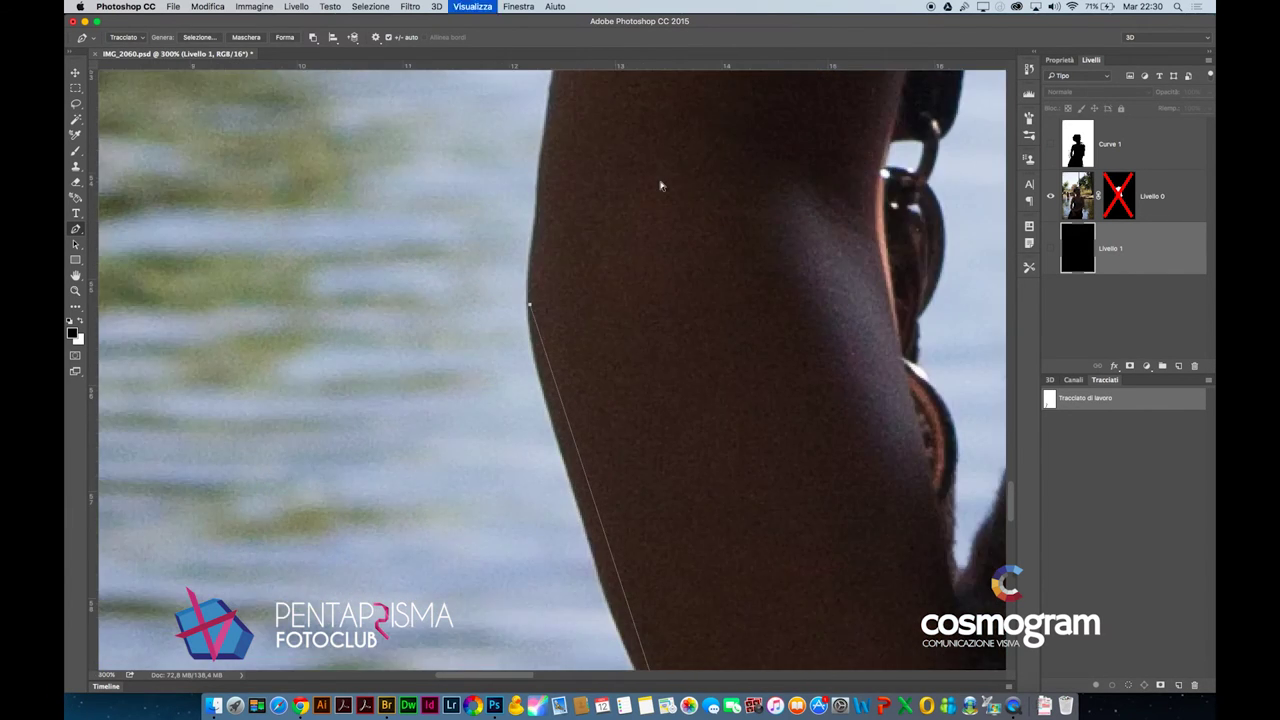
key("super+minus")
key("super+minus")
key("super+minus")
key("super+minus")
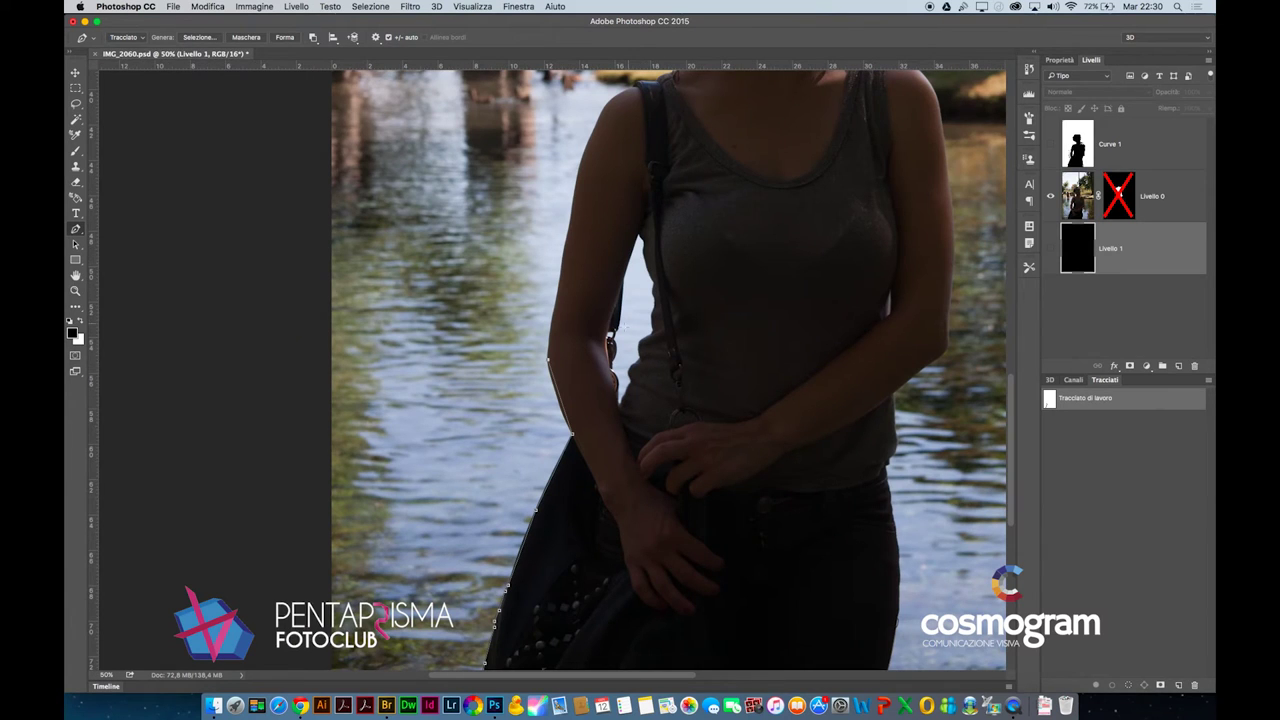
Place the final anchor at the bag's lower edge and close the path at its start point
scroll(684, 527, "down", 3)
scroll(609, 432, "down", 4)
left_click(609, 423)
left_click(438, 315)
left_click_drag(437, 288, 525, 314)
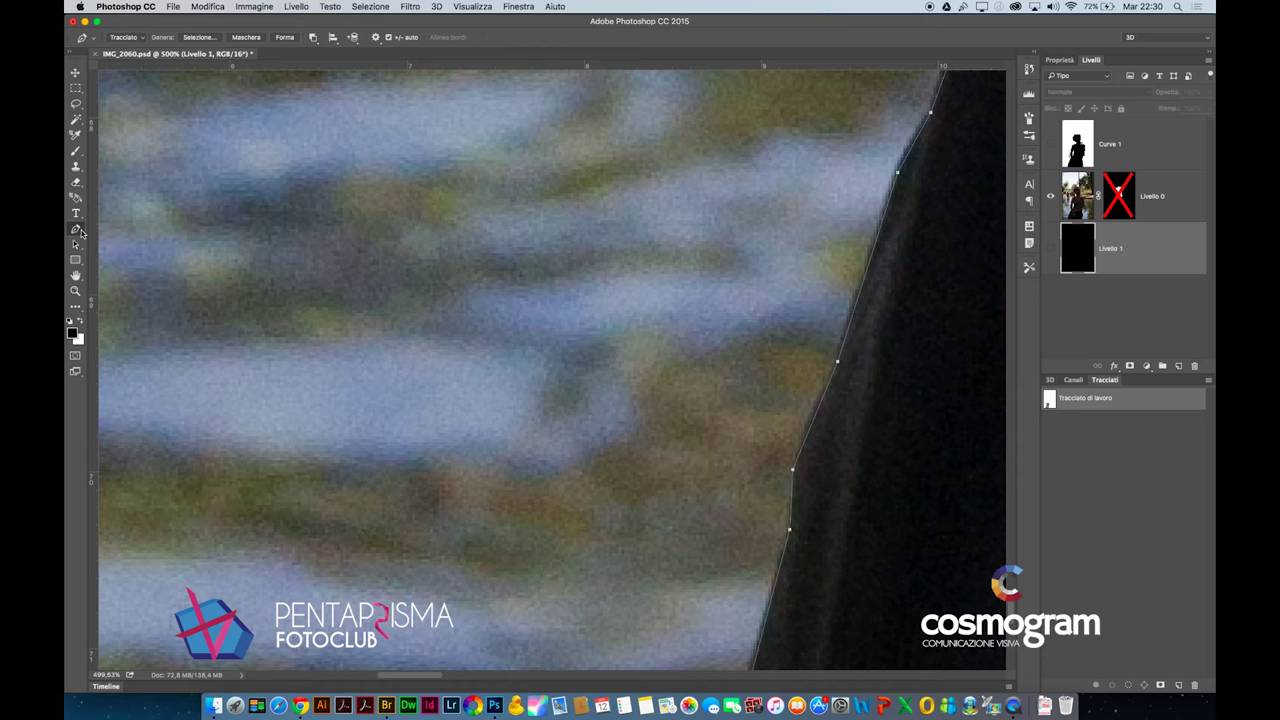
right_click(77, 230)
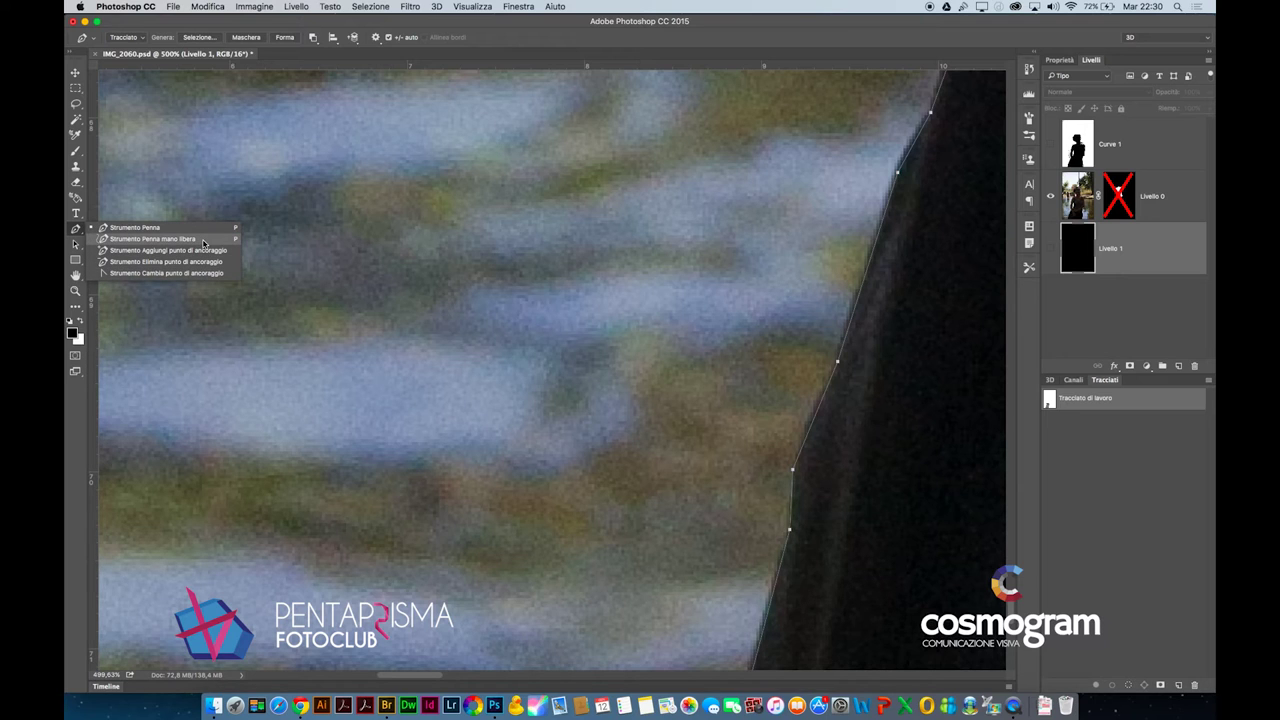
Switch to the magnetic Freeform Pen and add two curved anchors along the studded bag edge
left_click(203, 243)
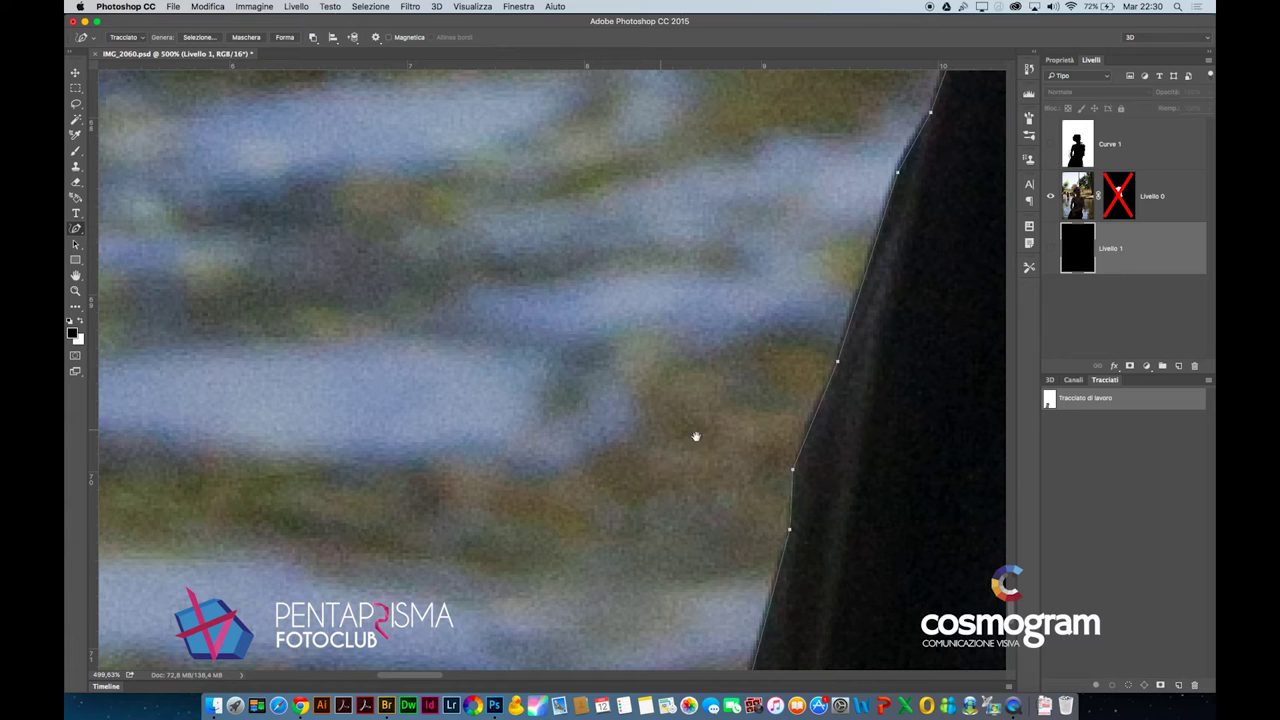
left_click_drag(839, 490, 566, 187)
scroll(570, 200, "down", 2)
scroll(572, 250, "down", 2)
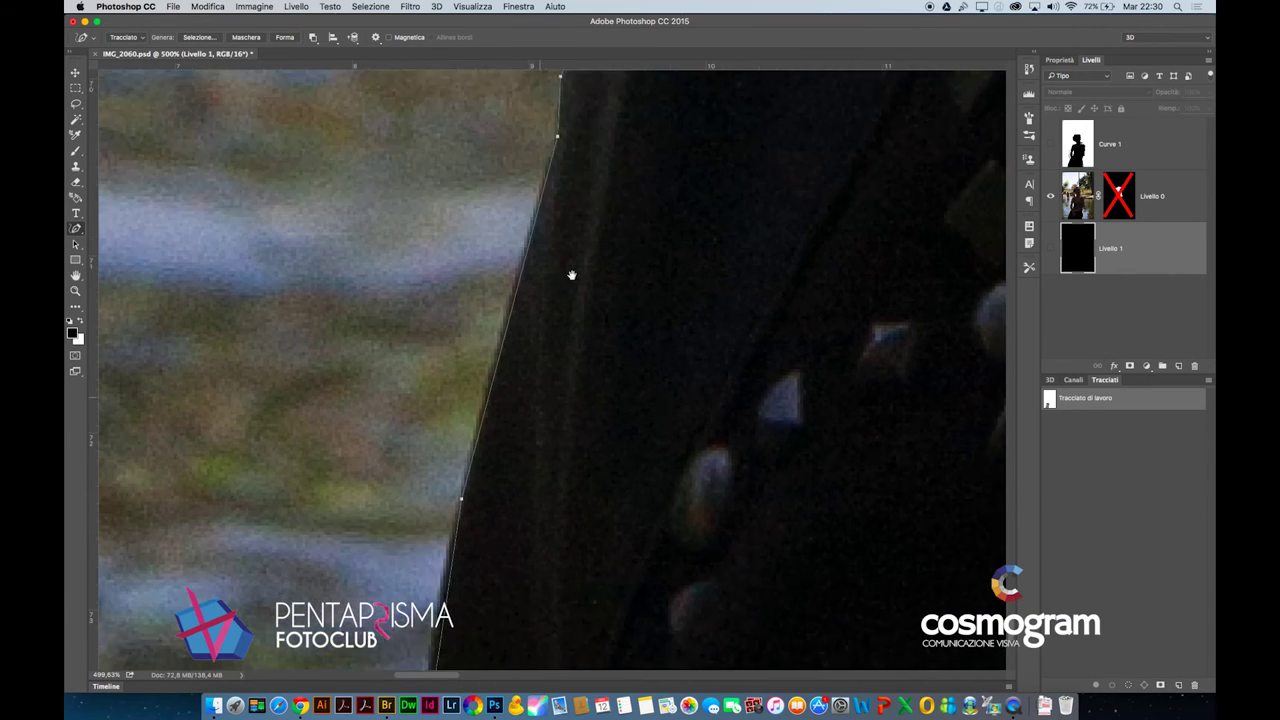
scroll(571, 260, "down", 2)
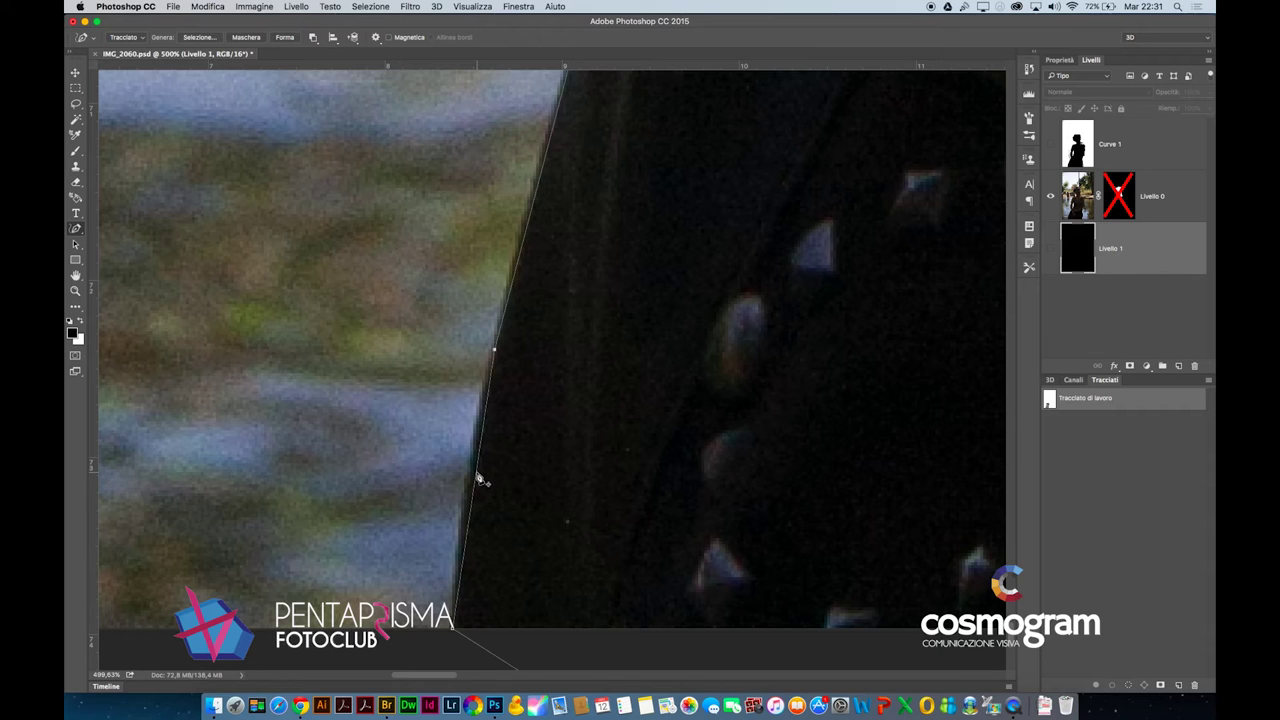
left_click(477, 476)
left_click_drag(477, 476, 469, 476)
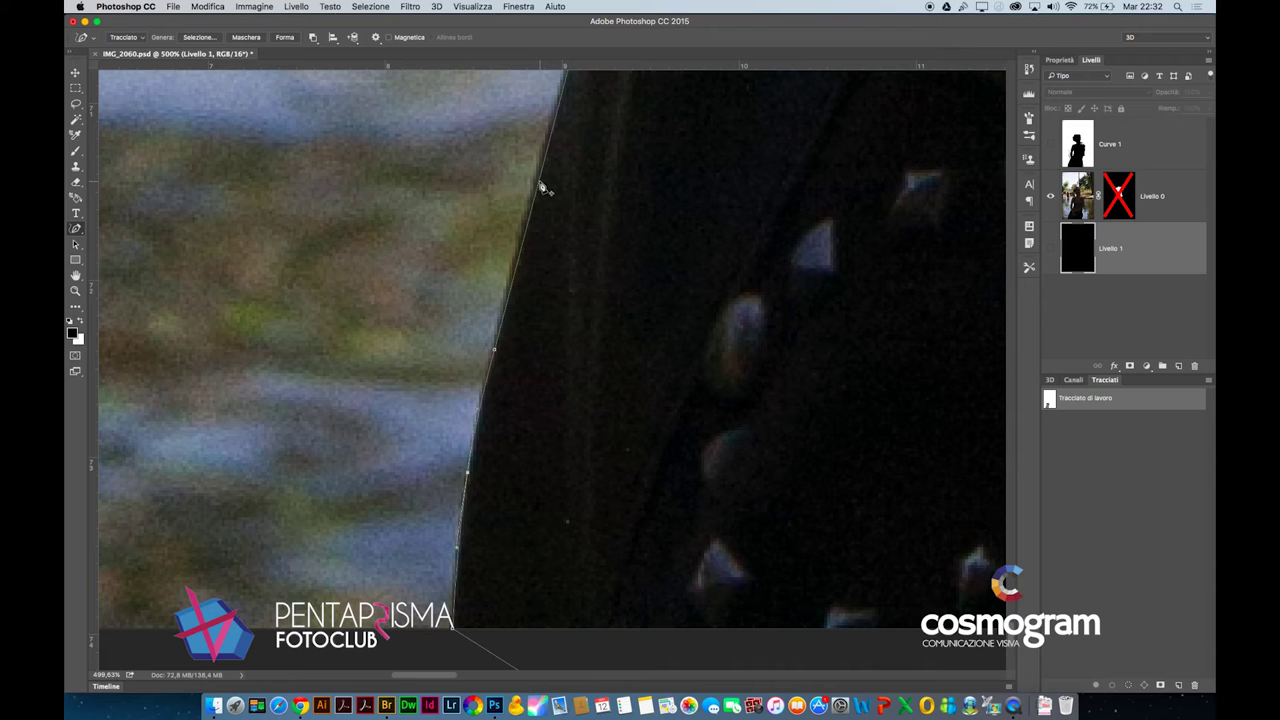
left_click(540, 184)
left_click_drag(540, 184, 536, 182)
Zoom closer and add more anchors, bending the path onto the next stretch of edge
left_click_drag(536, 182, 580, 222)
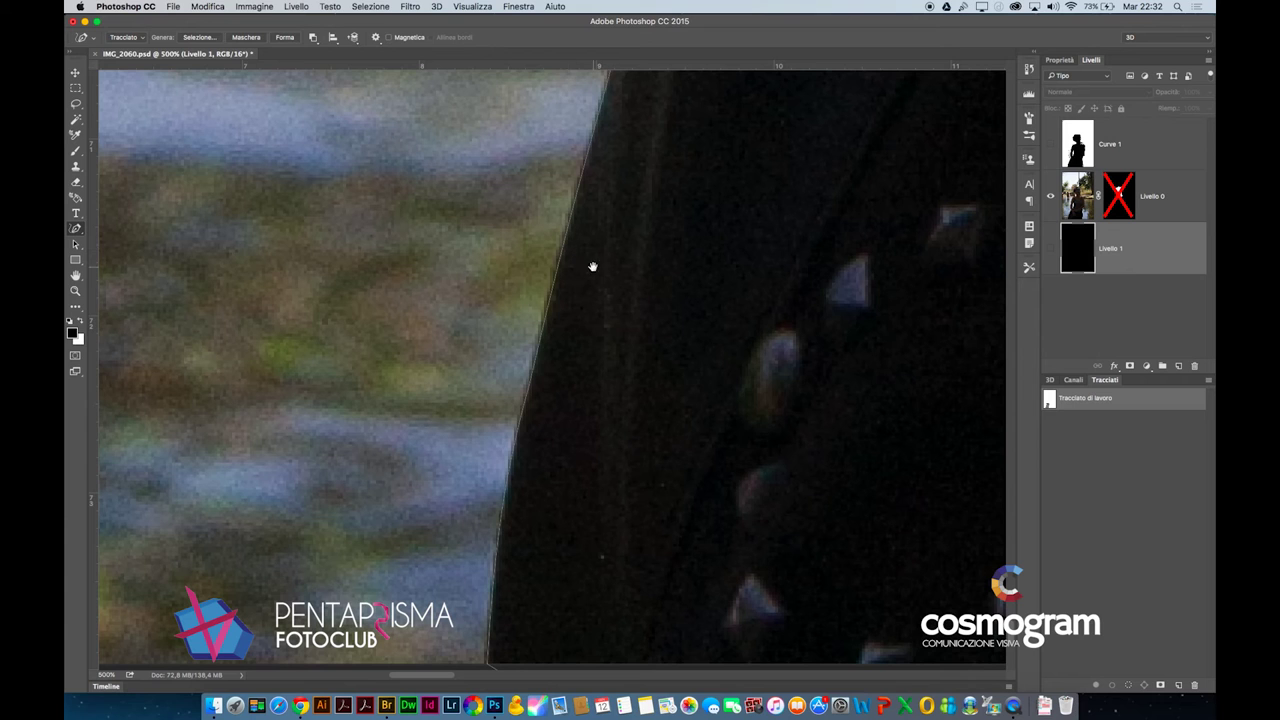
mouse_move(643, 126)
left_mouse_down()
mouse_move(606, 343)
mouse_move(547, 505)
left_mouse_up()
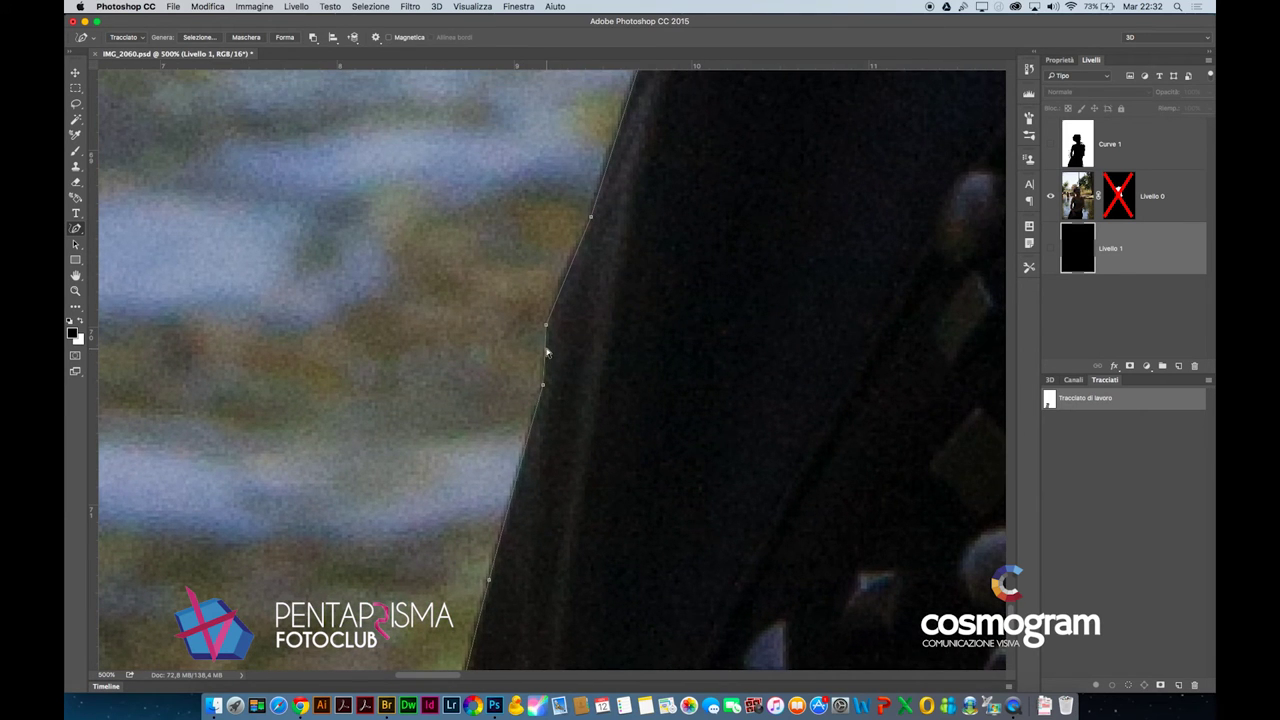
left_click(546, 352)
left_click_drag(547, 352, 546, 351)
left_click(568, 284)
left_click_drag(568, 284, 563, 279)
left_click(587, 232)
left_click(637, 171, "ctrl")
Add and adjust anchors further along so the path hugs the dark edge against the water
left_click_drag(626, 200, 576, 355)
left_click(590, 306)
left_click_drag(593, 309, 591, 288)
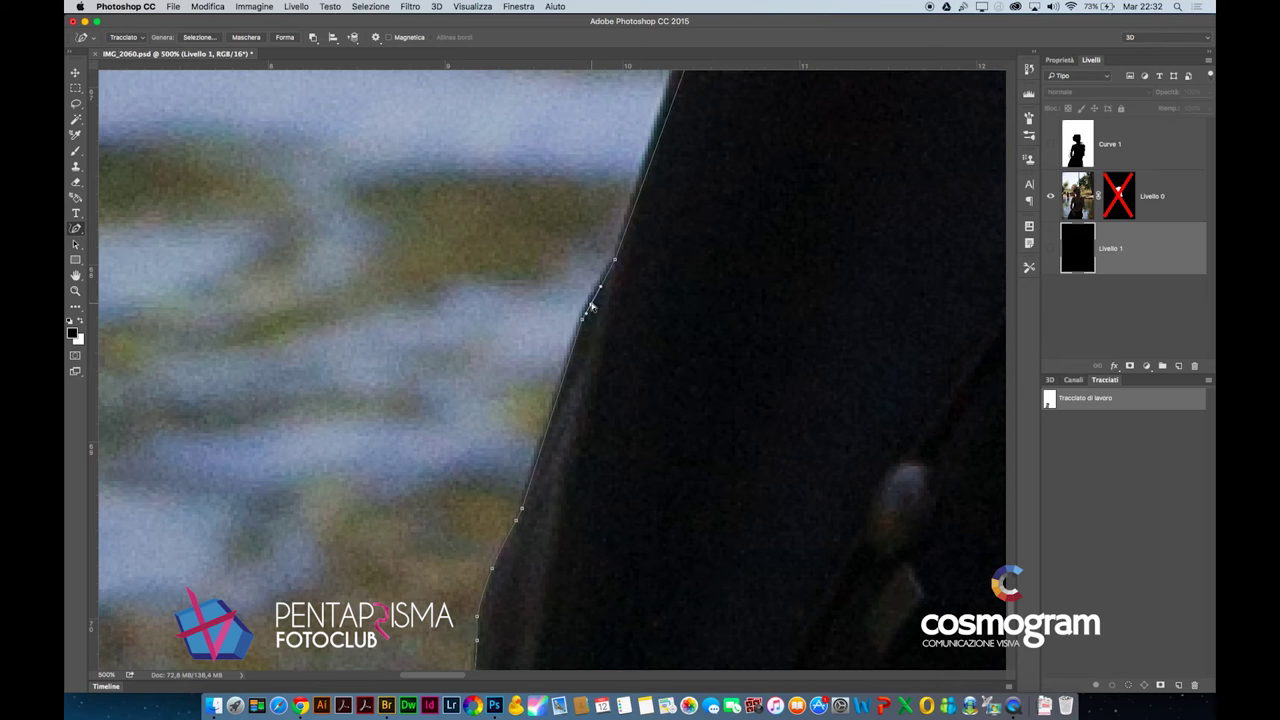
left_click(577, 342)
left_click(552, 412)
left_click_drag(552, 410, 555, 409)
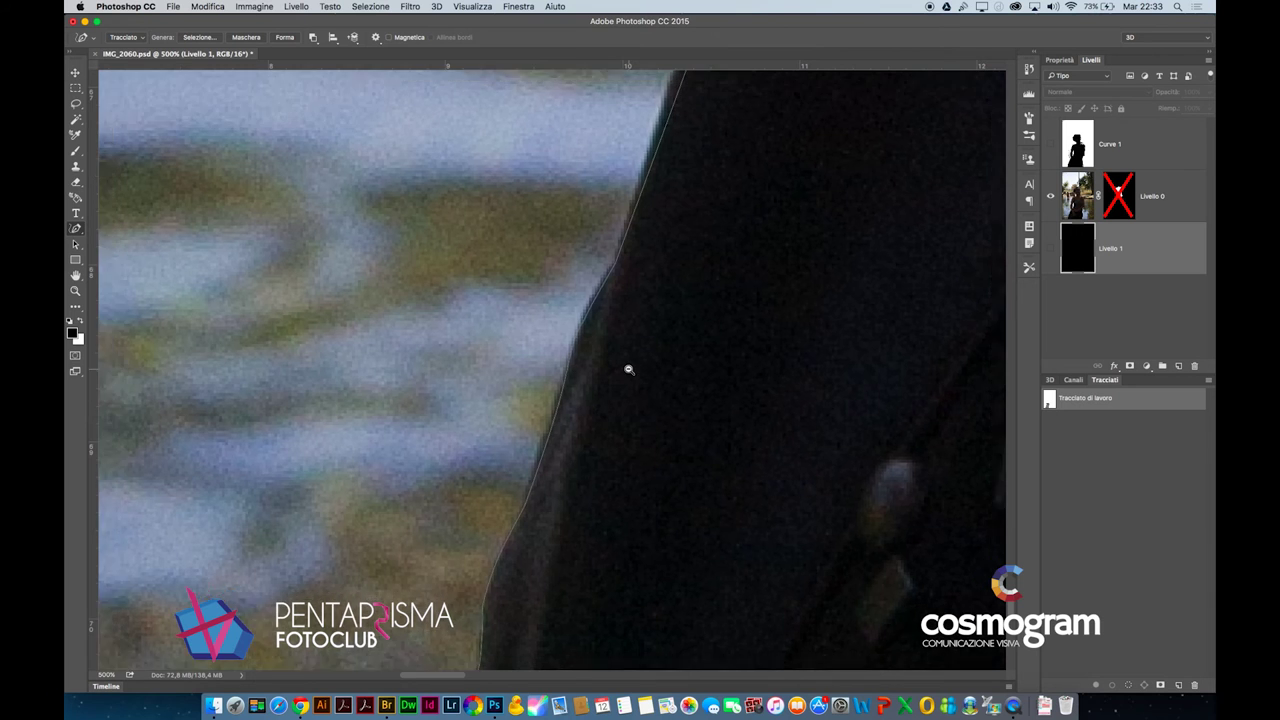
scroll(626, 368, "down", 2)
scroll(705, 366, "down", 5)
scroll(705, 366, "up", 5)
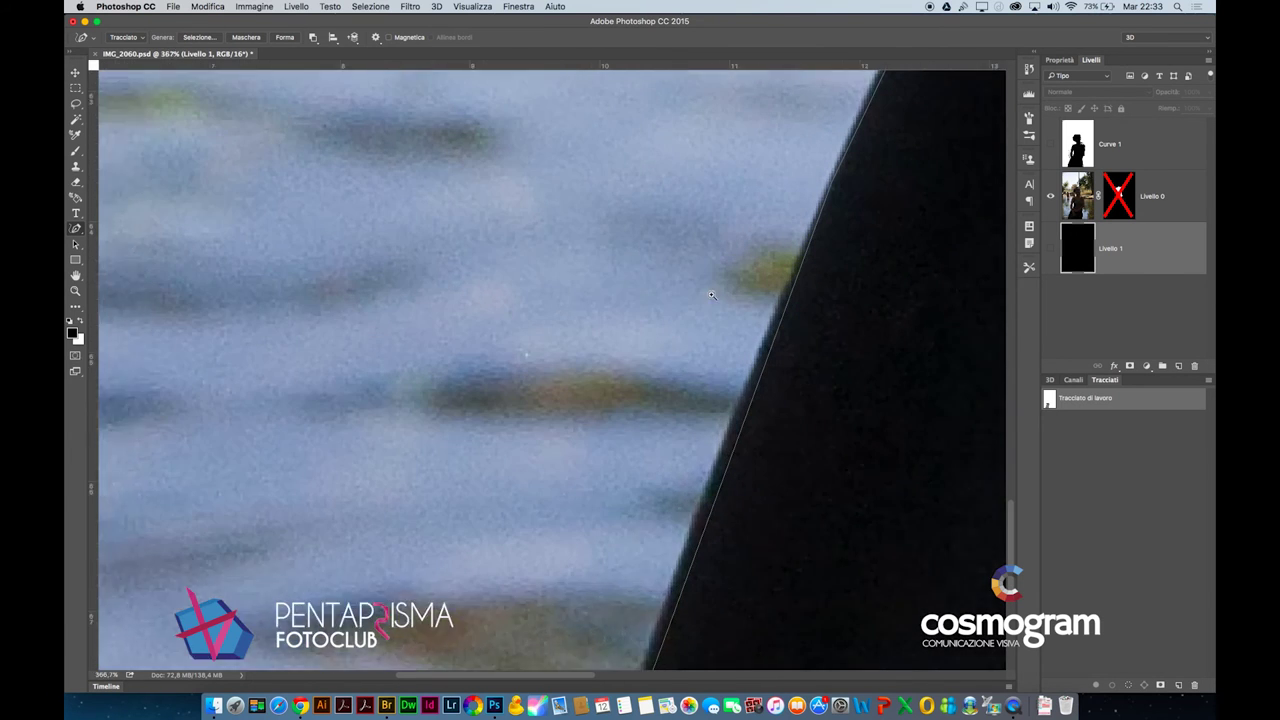
scroll(706, 320, "down", 5)
scroll(706, 320, "right", 2)
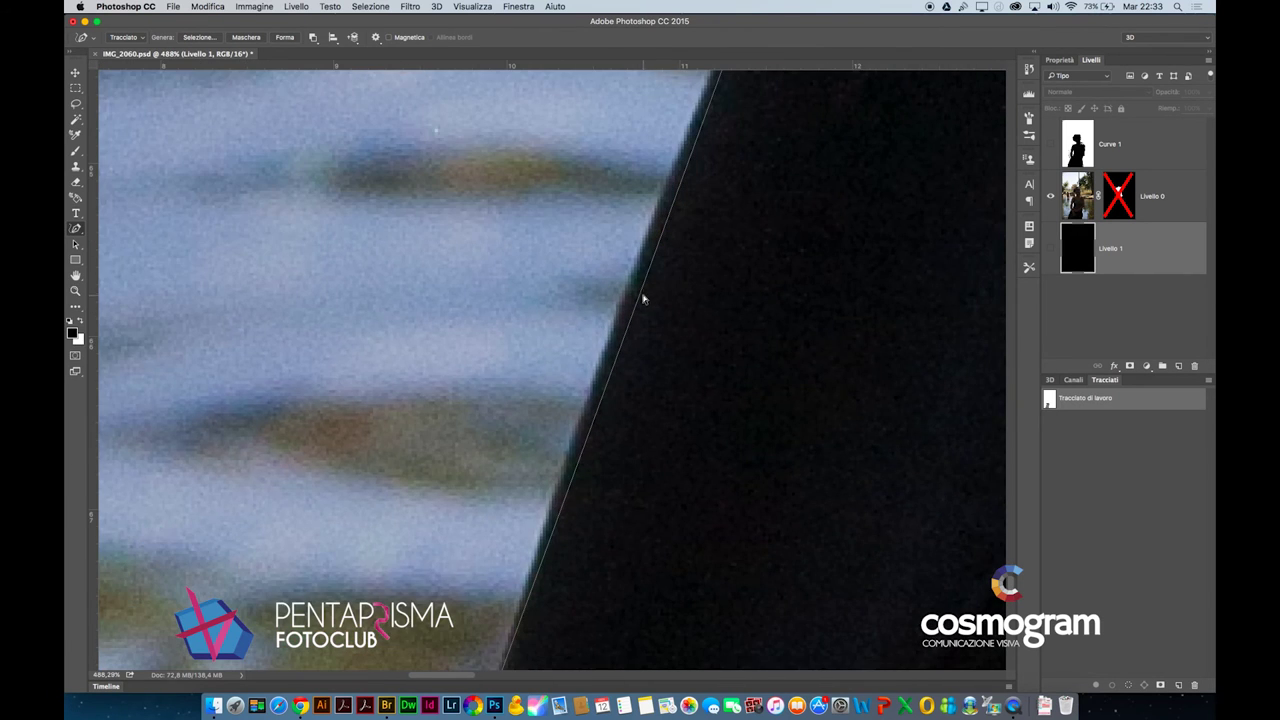
left_click_drag(637, 300, 624, 298)
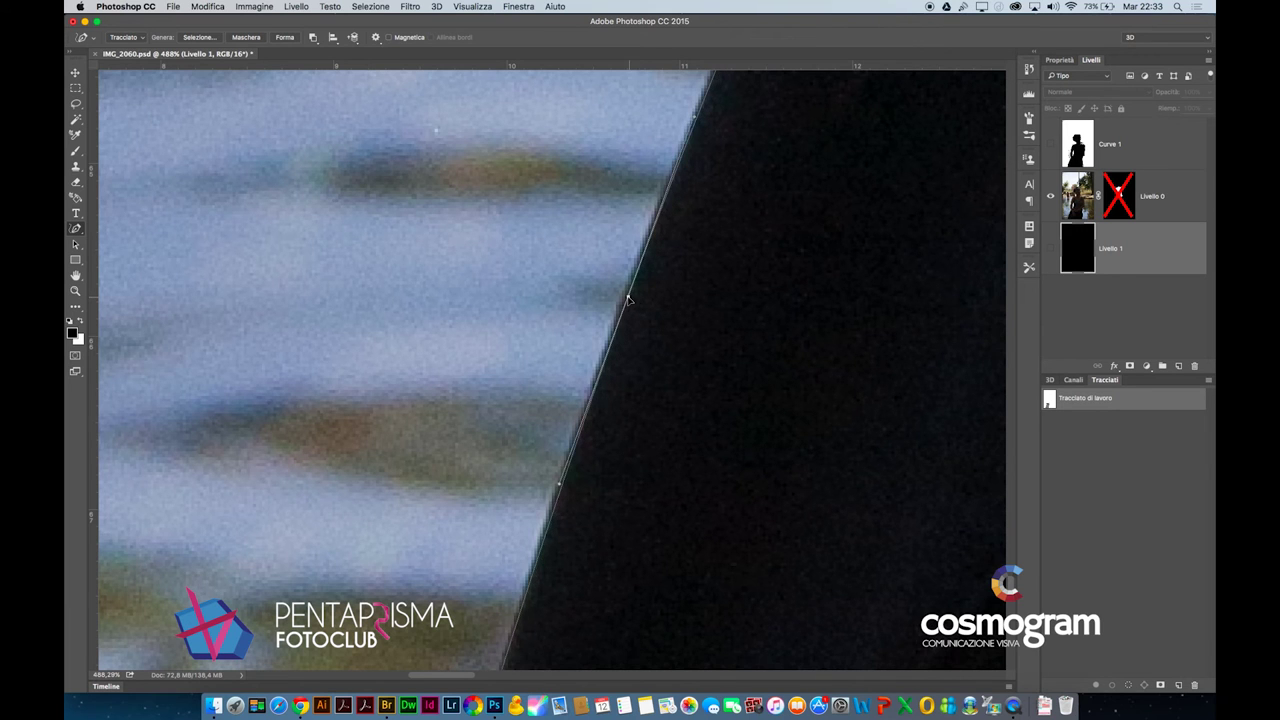
scroll(658, 362, "down", 5)
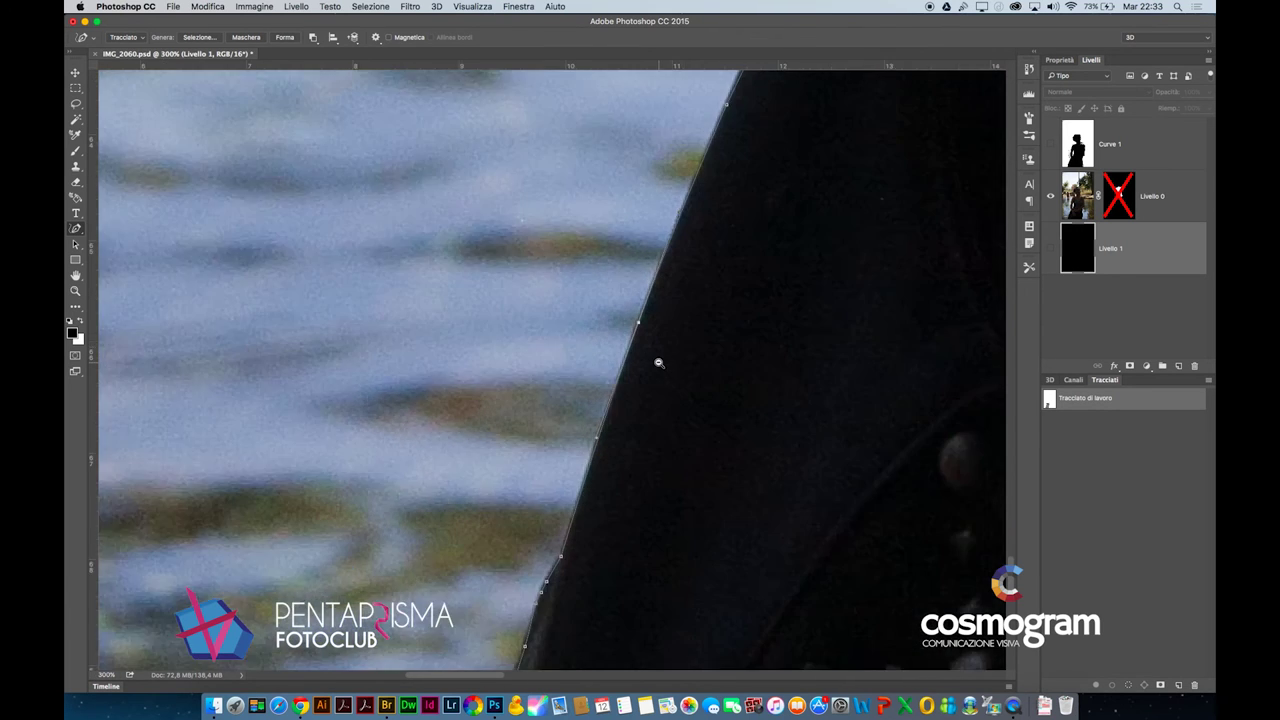
scroll(658, 362, "down", 1)
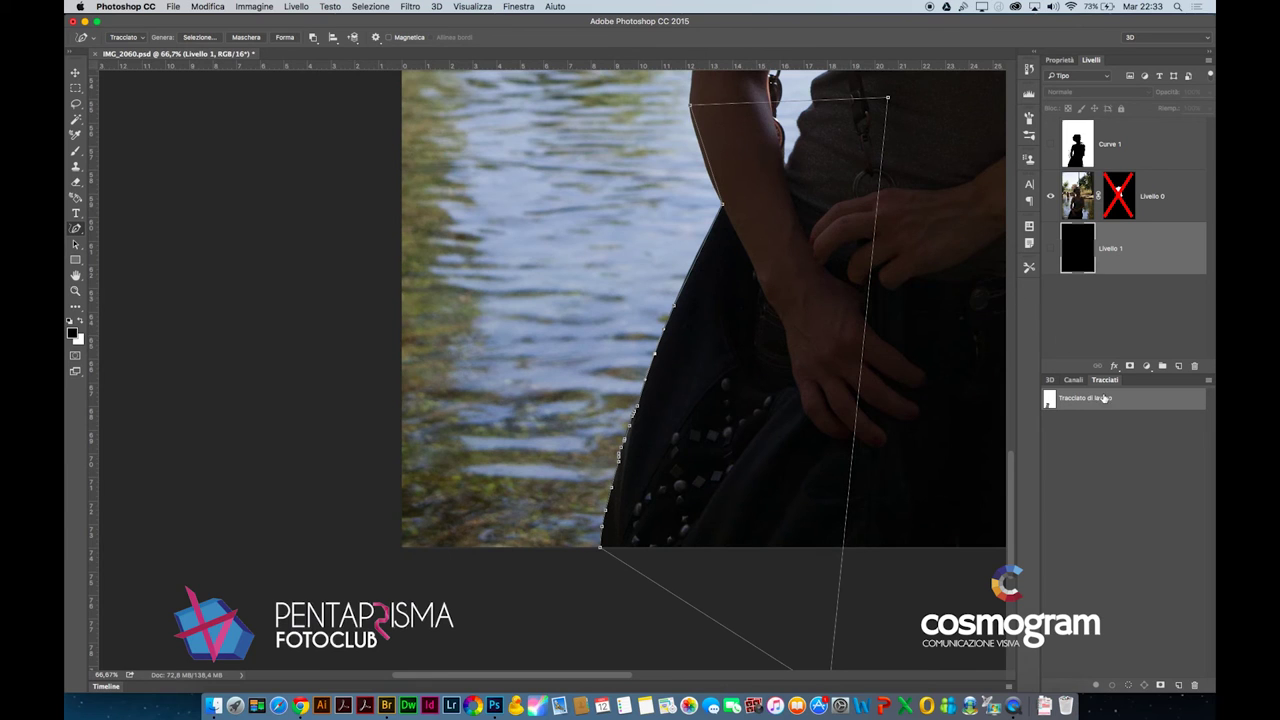
Load the Work Path as a selection from the Paths panel and zoom to check its edge
left_click(1049, 400, "ctrl")
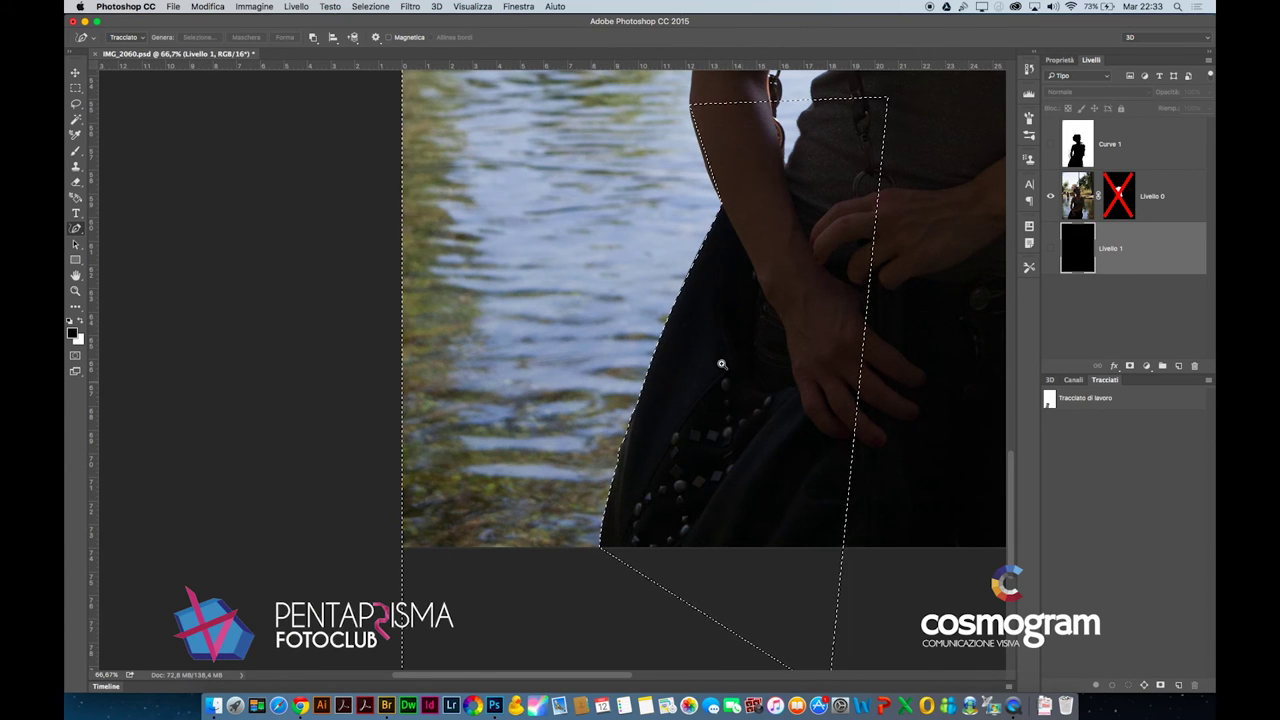
scroll(709, 294, "up", 3)
scroll(774, 366, "up", 3)
scroll(749, 443, "up", 2)
scroll(741, 289, "down", 3)
scroll(731, 217, "down", 3)
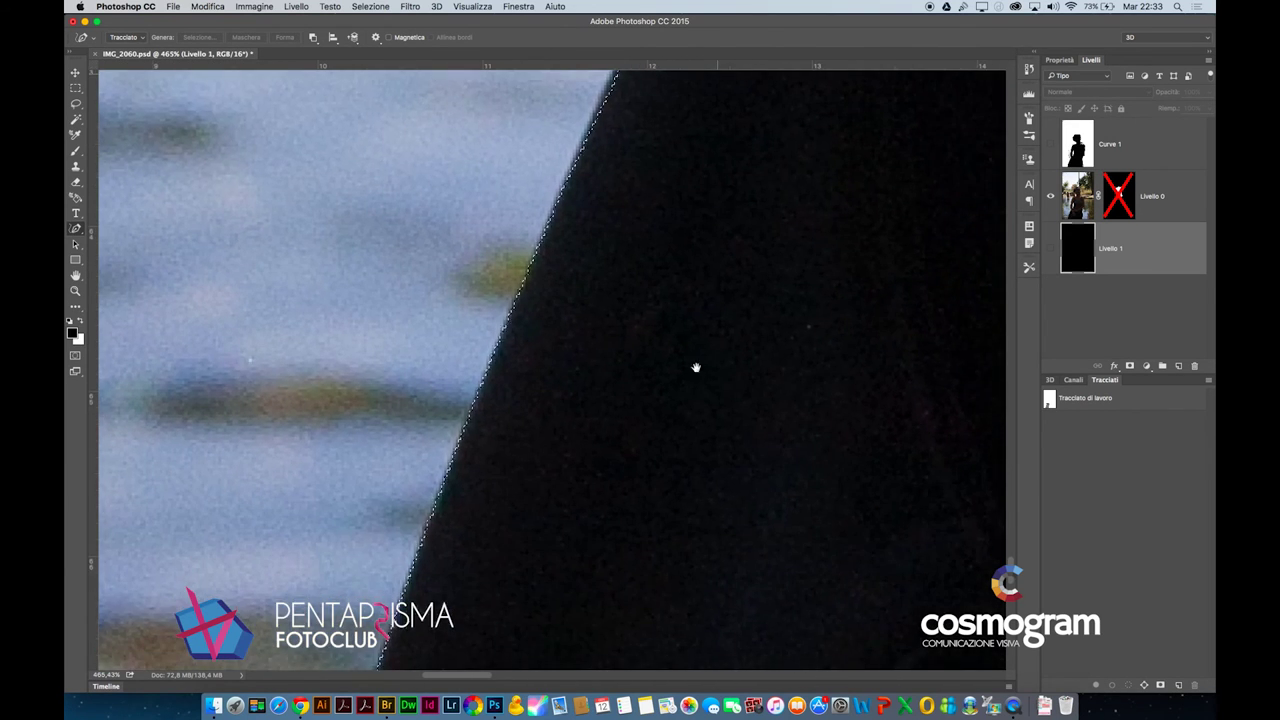
scroll(694, 366, "down", 3)
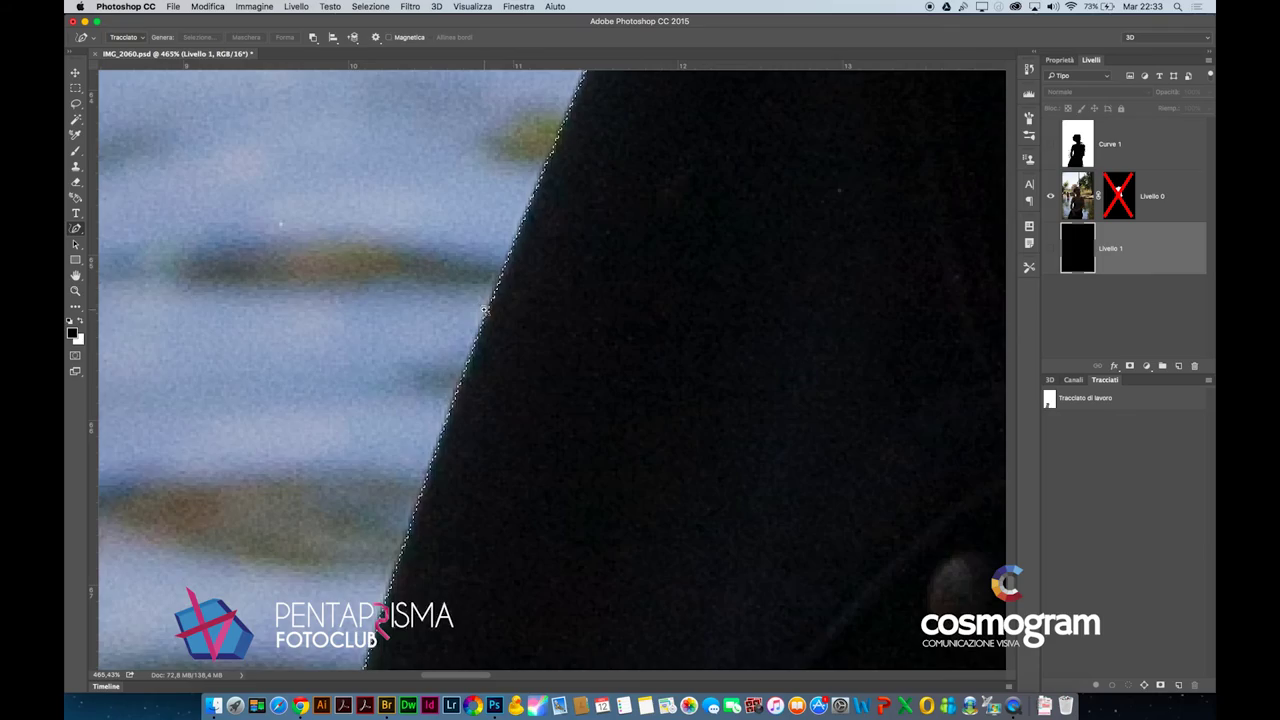
scroll(497, 320, "up", 1)
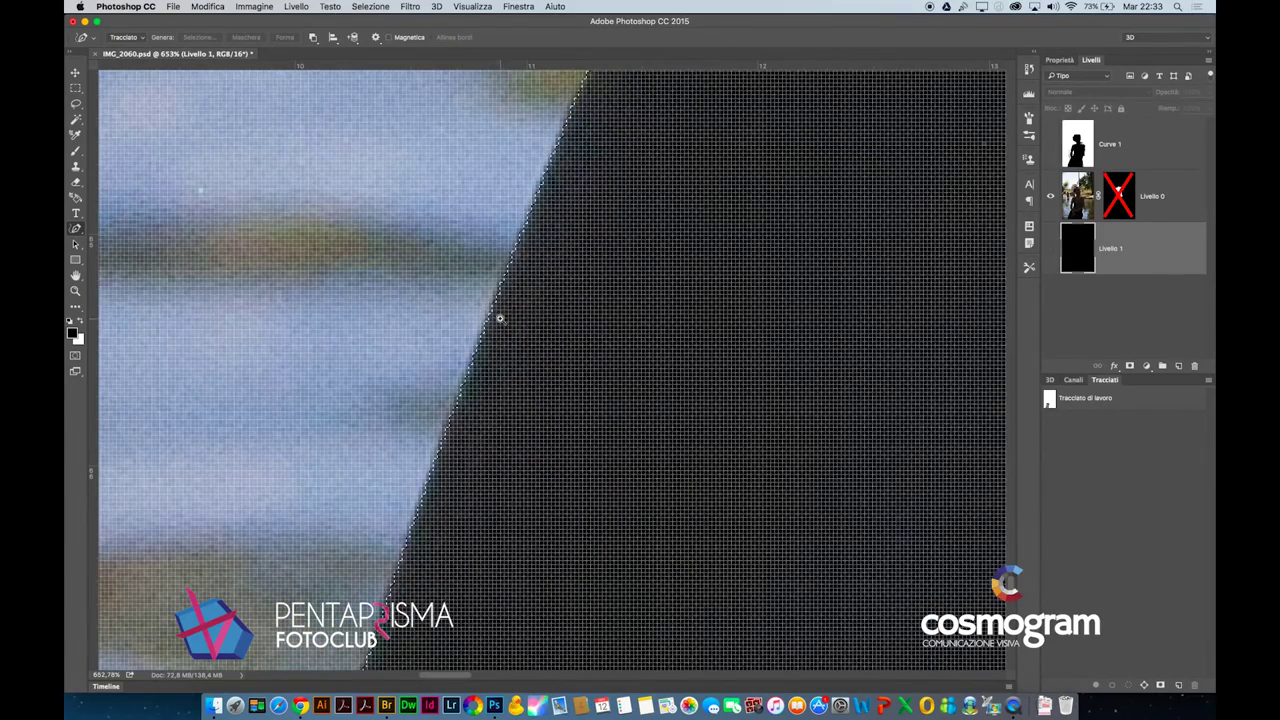
scroll(689, 329, "down", 1)
scroll(689, 329, "down", 2)
scroll(689, 329, "down", 2)
scroll(689, 329, "down", 2)
Copy the selected bag section to new layer Livello 2 and show it alone over black Livello 1
key("ctrl+Return")
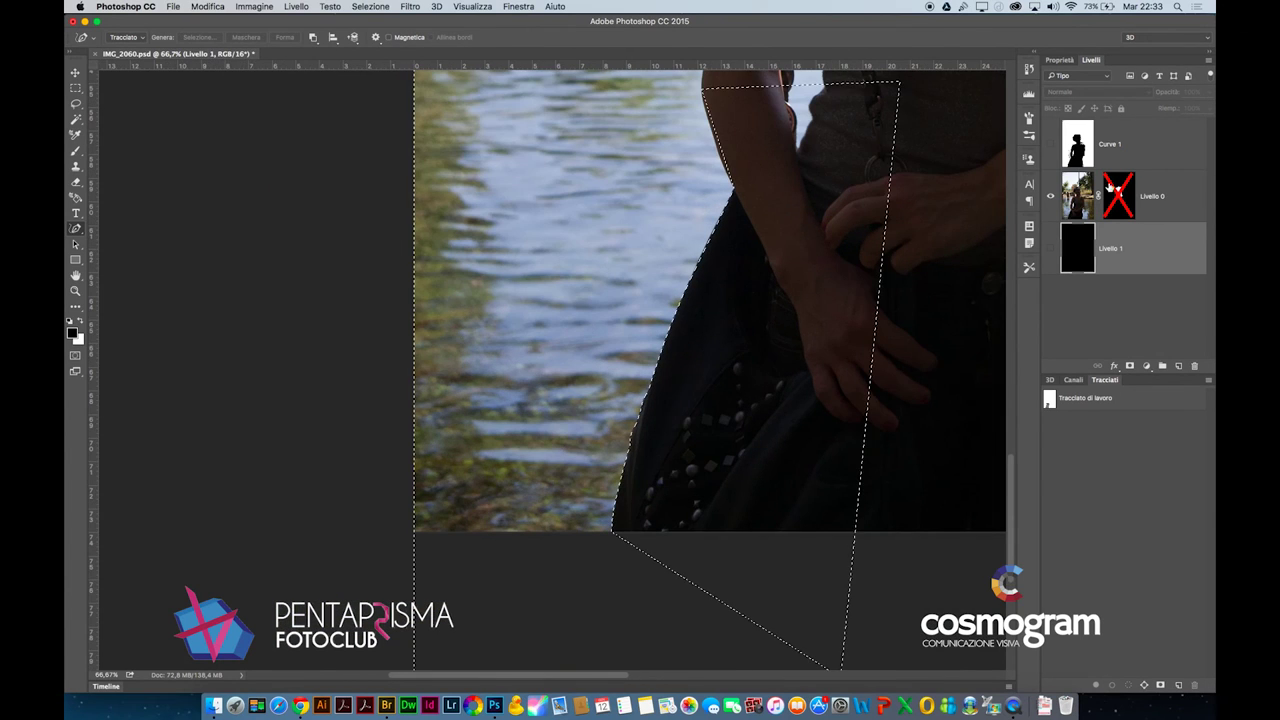
key("ctrl+j")
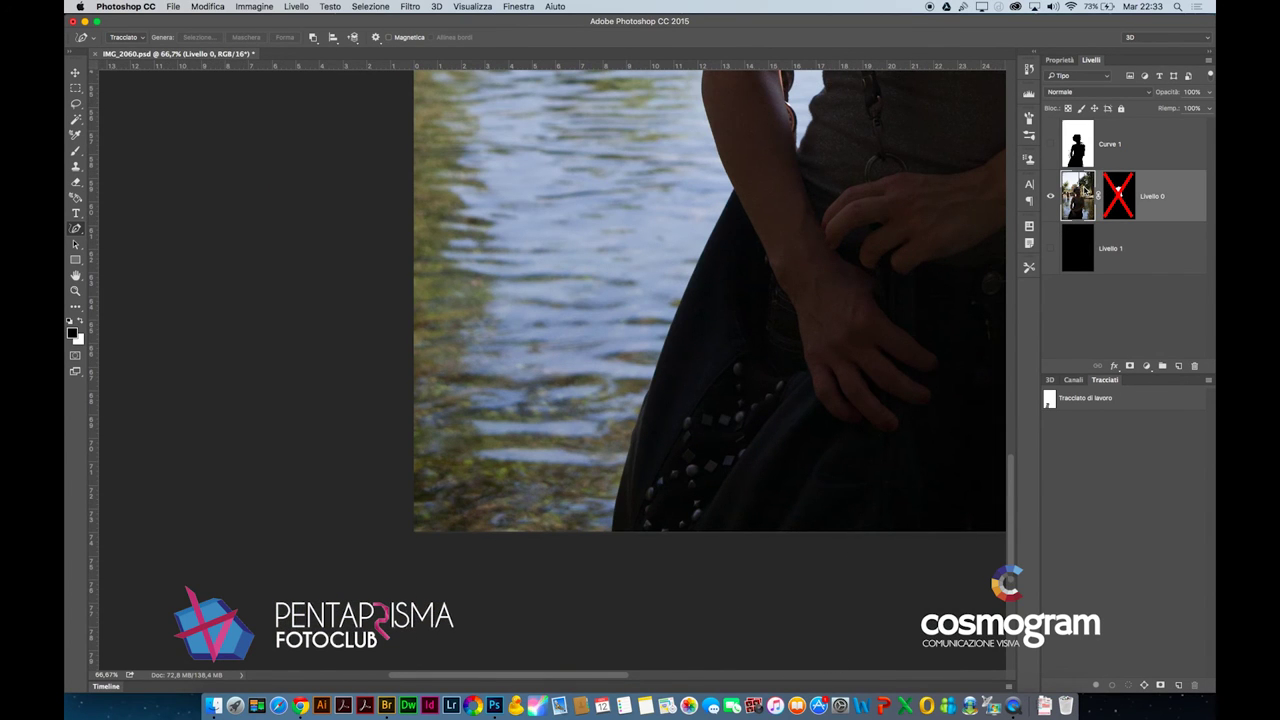
left_click(1050, 247)
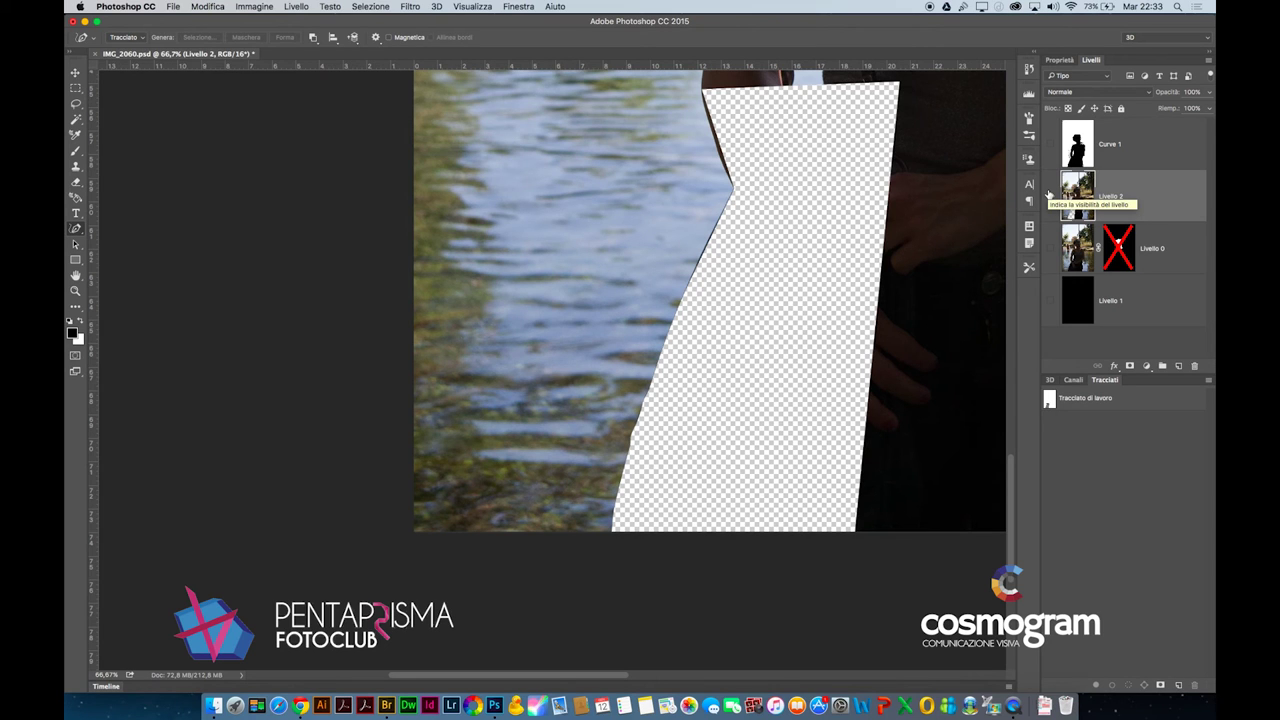
key("ctrl+z")
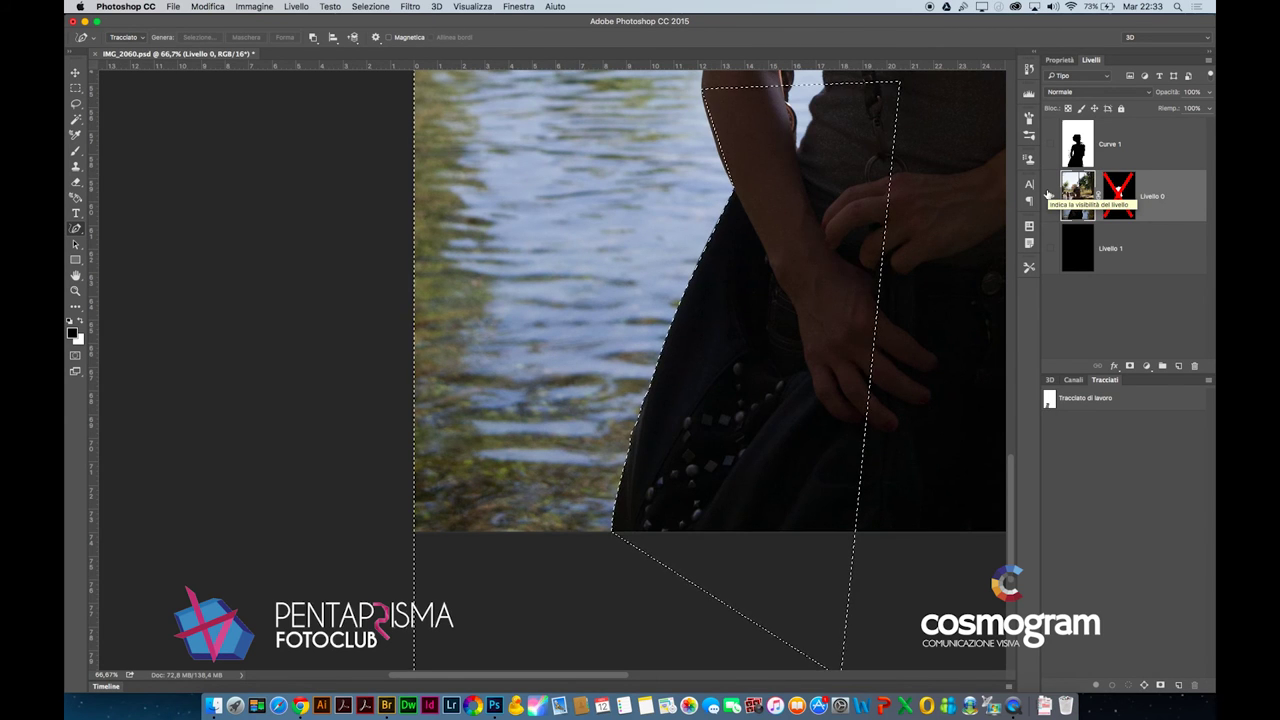
key("ctrl+j")
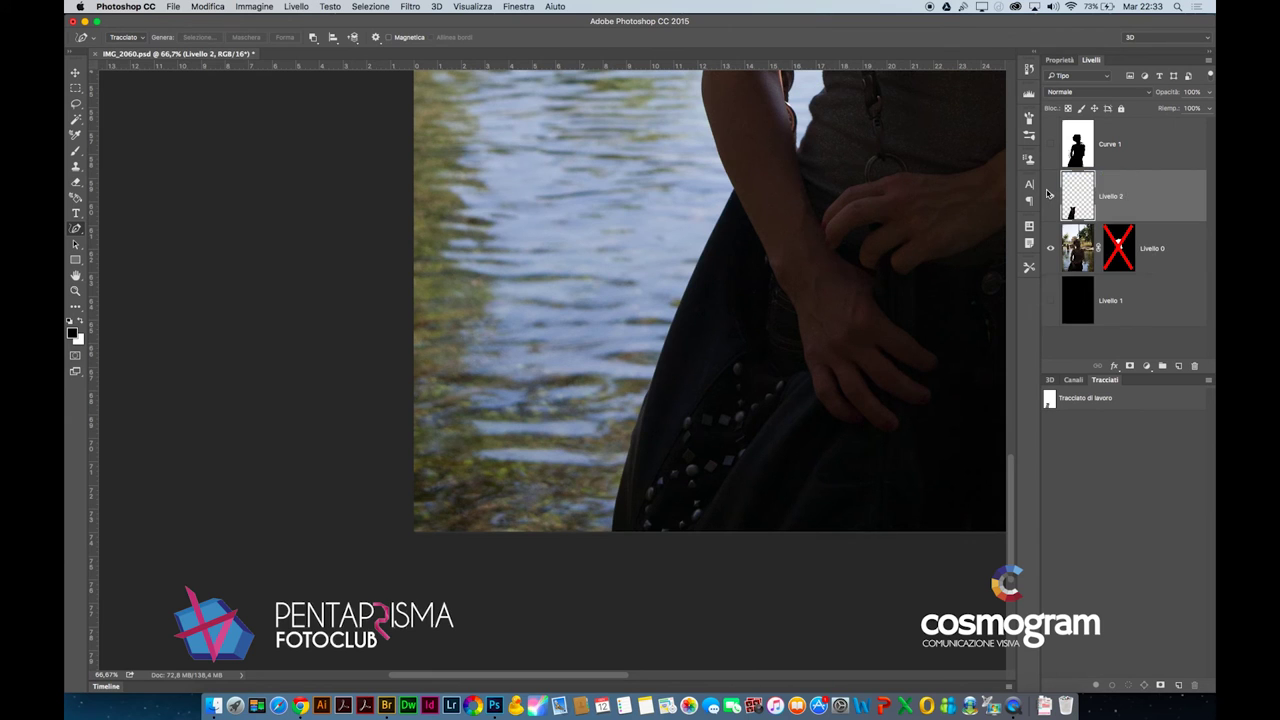
left_click(1050, 248)
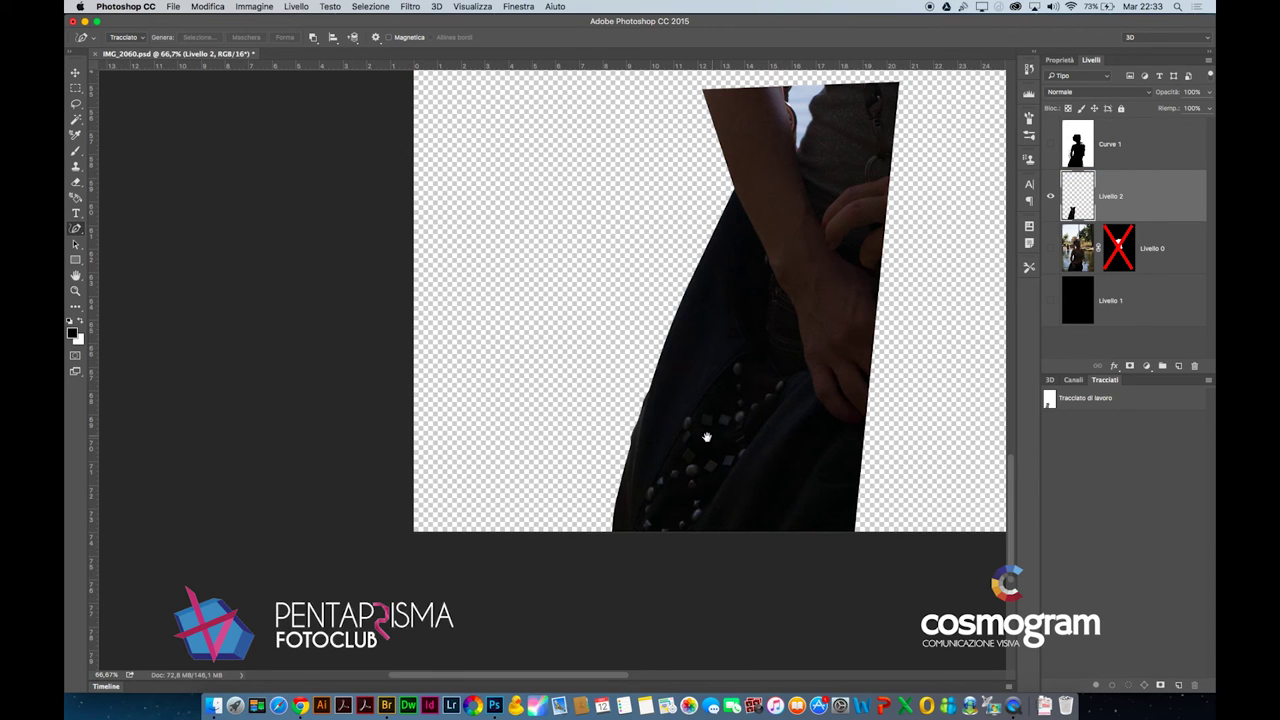
left_click(1050, 300)
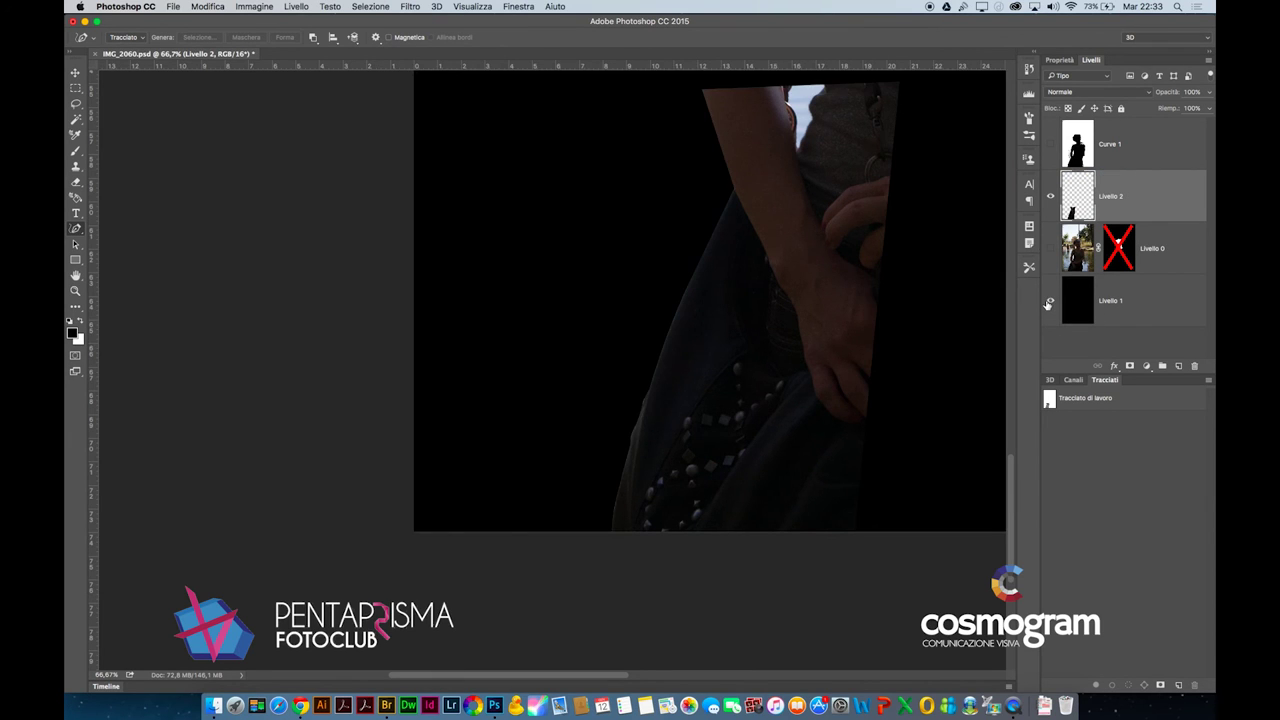
left_click_drag(694, 323, 708, 344)
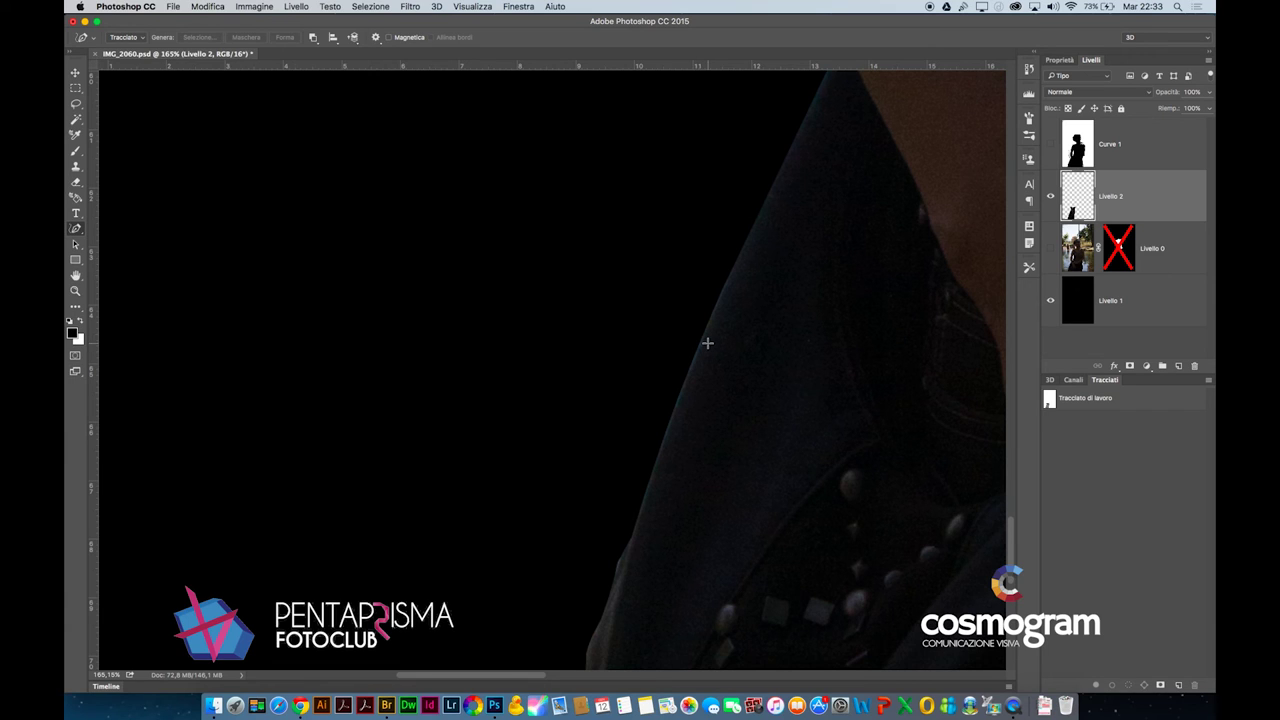
scroll(729, 351, "up", 3)
scroll(729, 351, "right", 2)
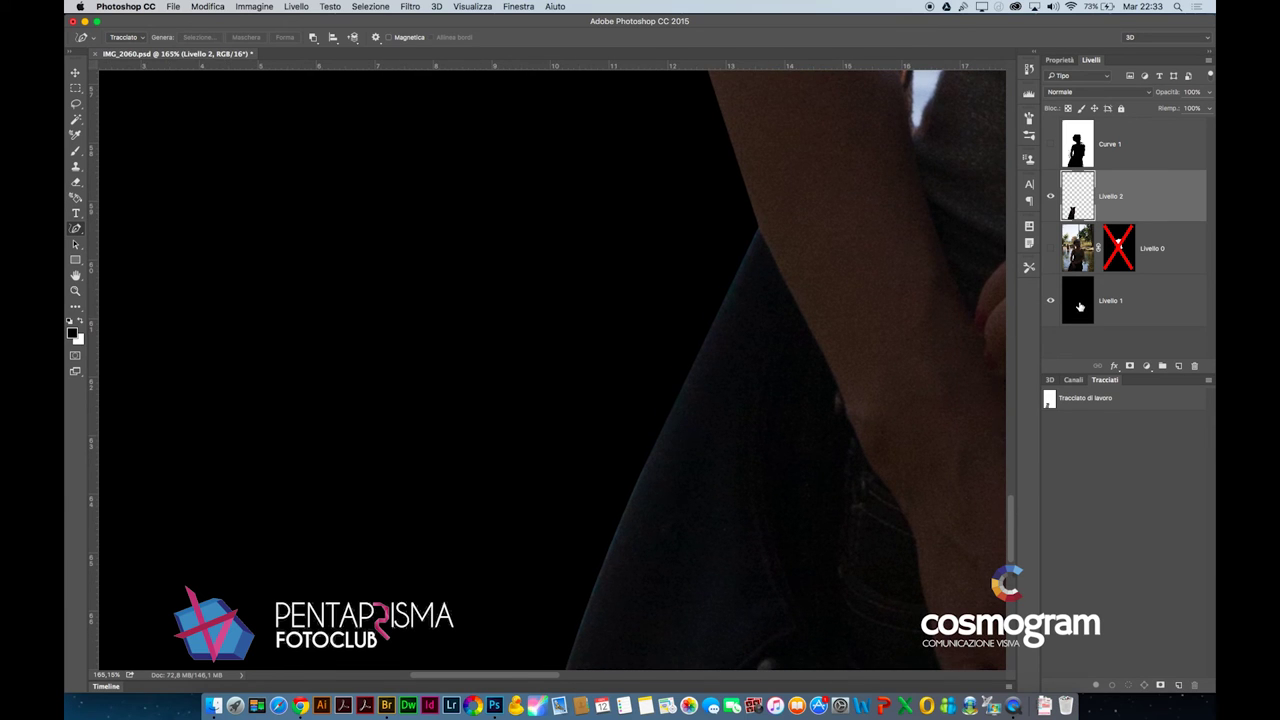
left_click(1079, 306)
key("ctrl+i")
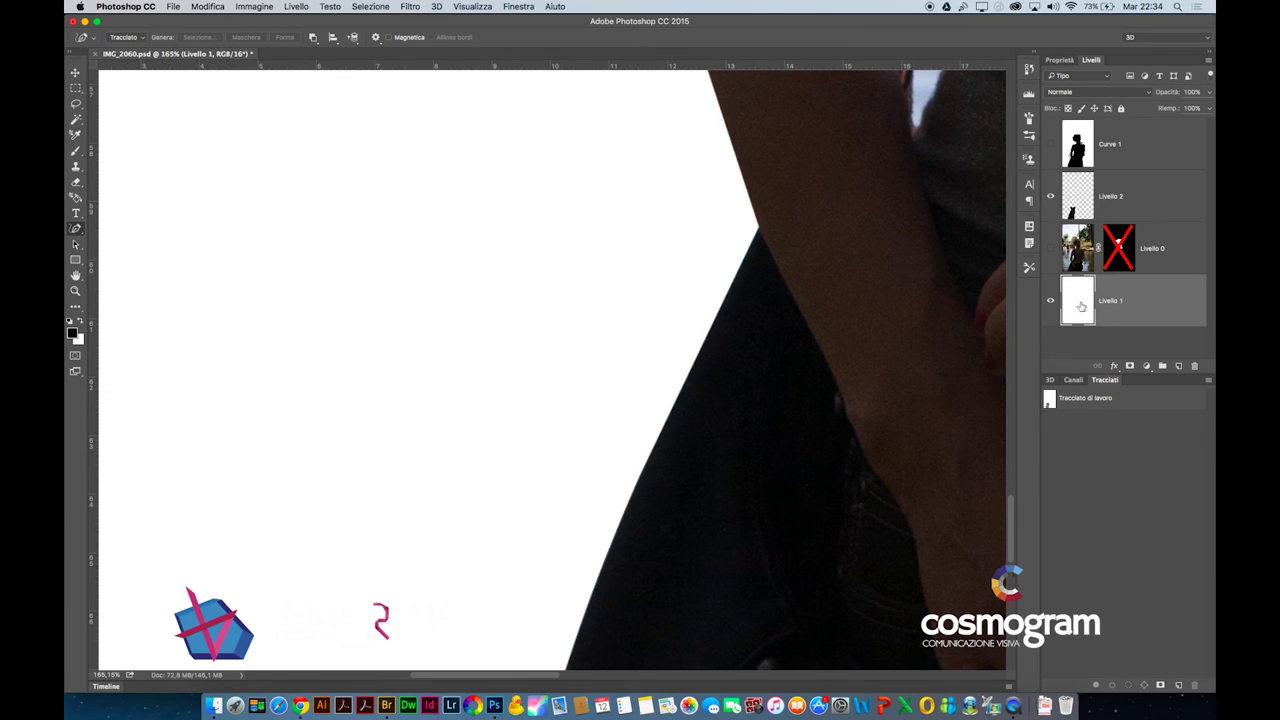
left_click_drag(774, 457, 777, 160)
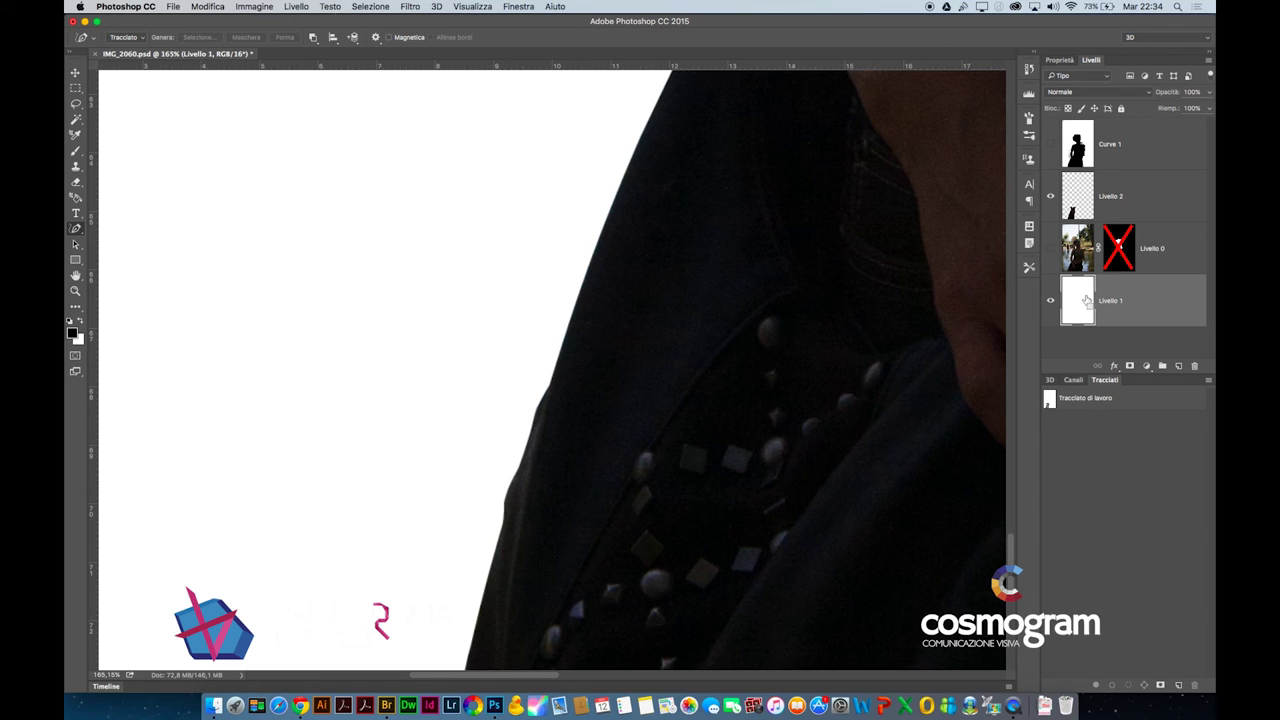
key("ctrl+i")
left_click(716, 367, "alt")
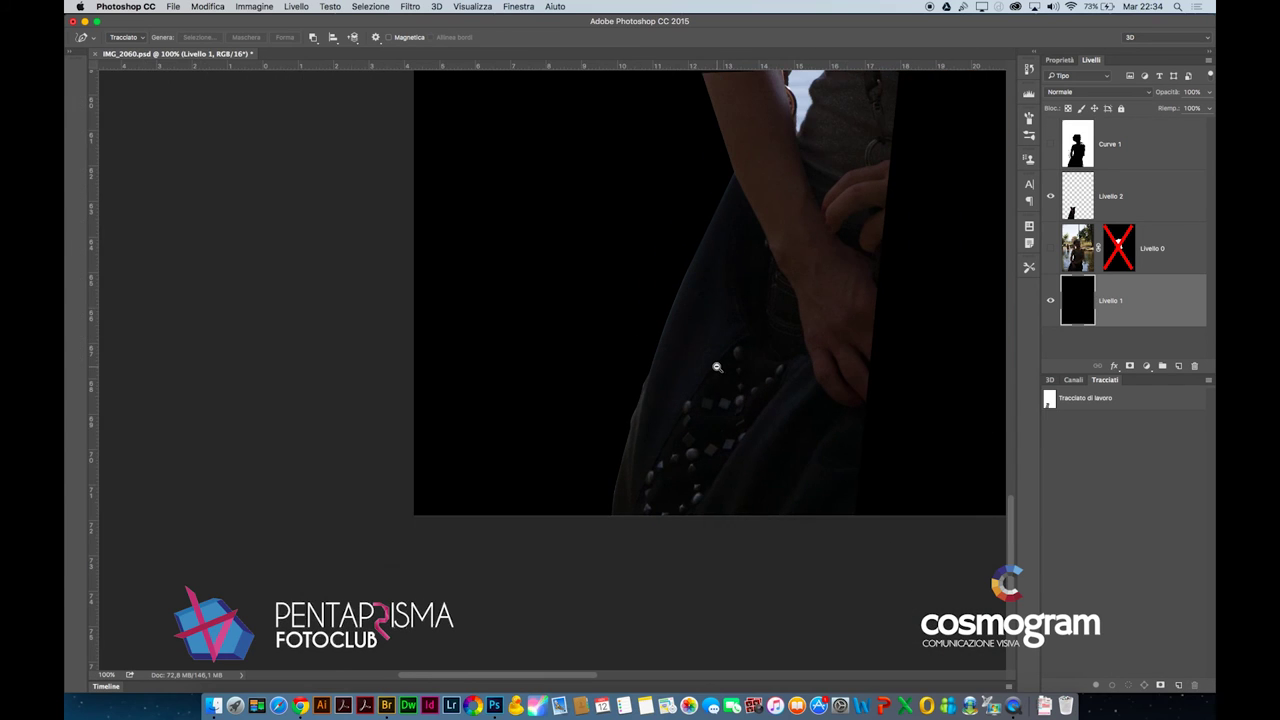
Zoom out to 66.7% and minimize the Photoshop window to the Dock
left_click(749, 303, "alt")
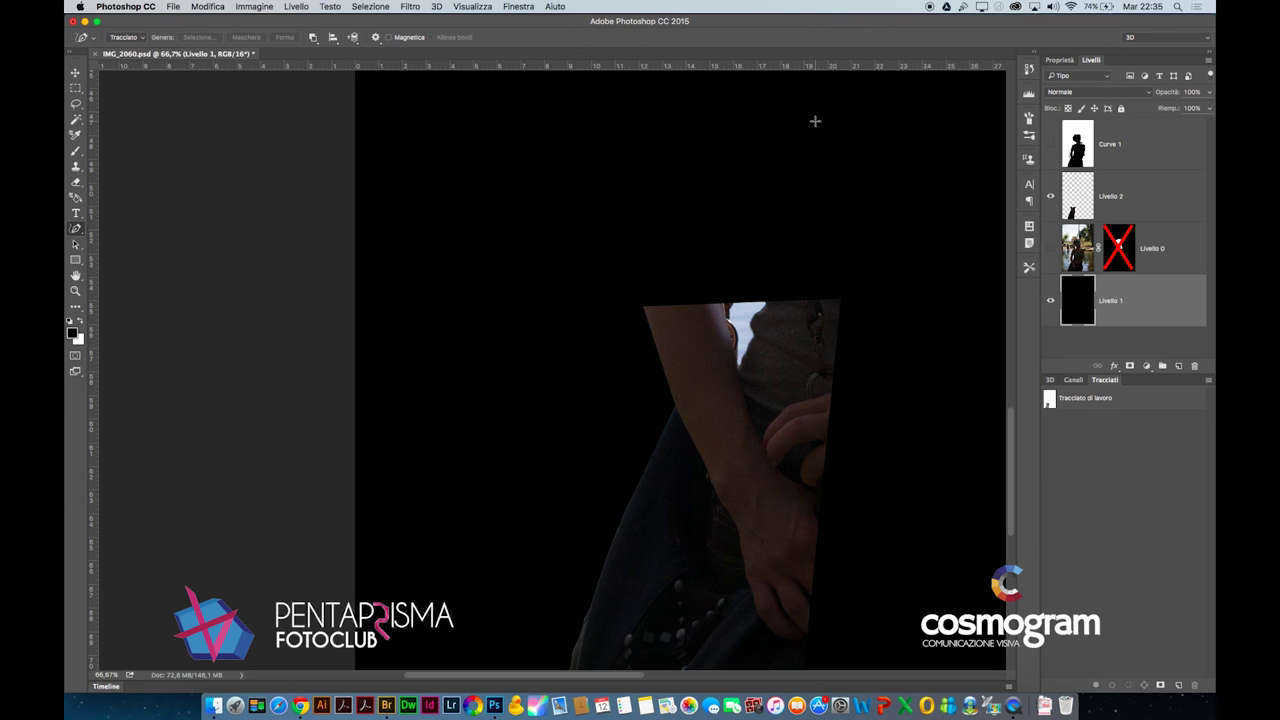
left_click(85, 21)
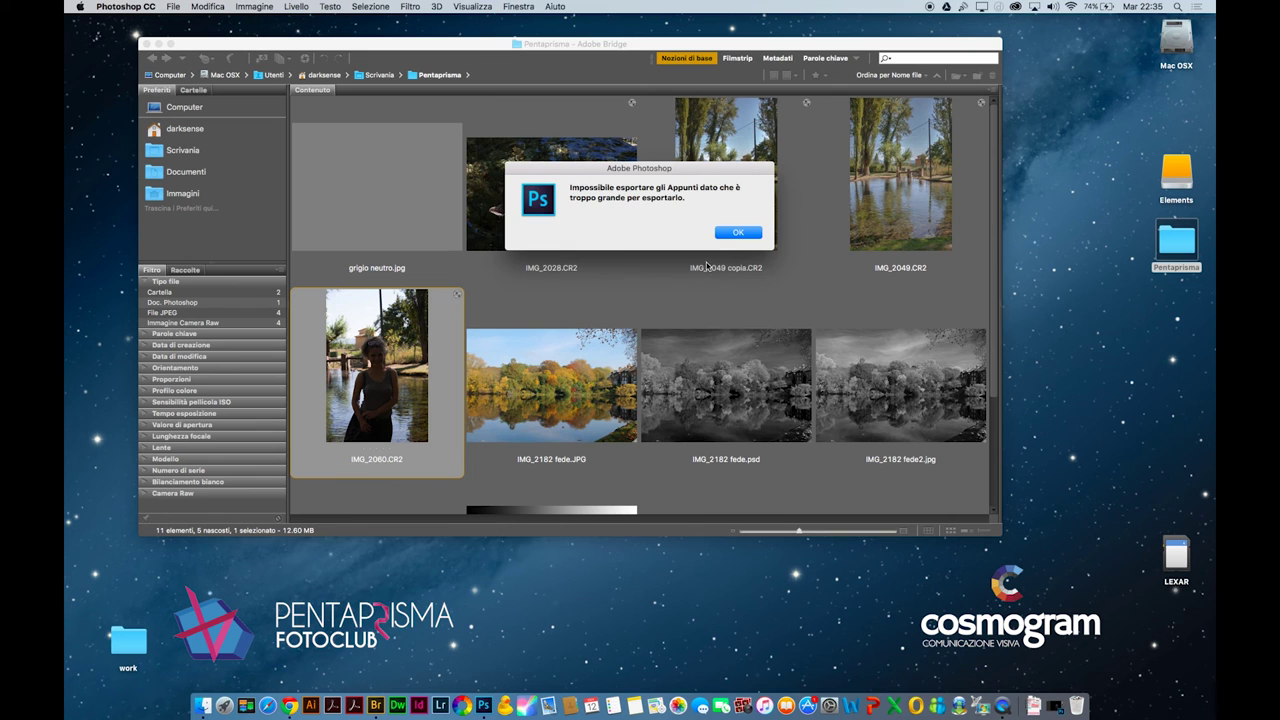
Dismiss the clipboard warning and bring QuickTime Player to the front, leaving its File menu closed
left_click(745, 233)
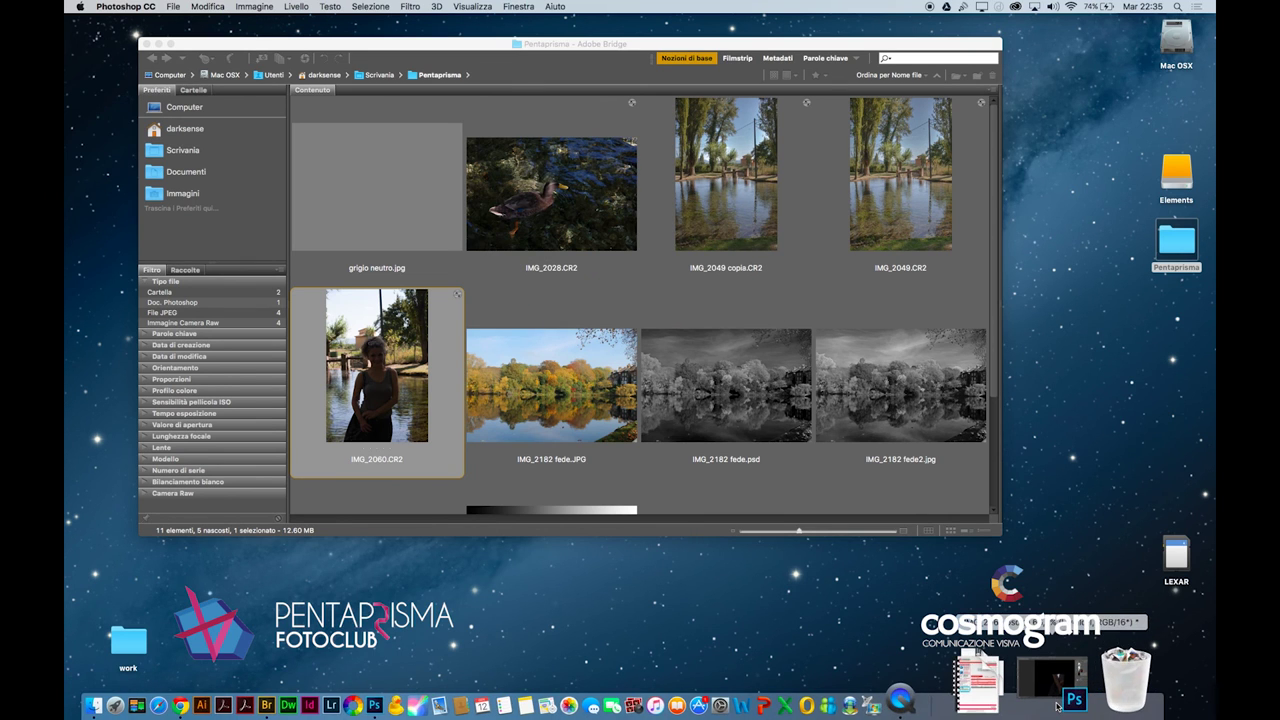
left_click(1002, 690)
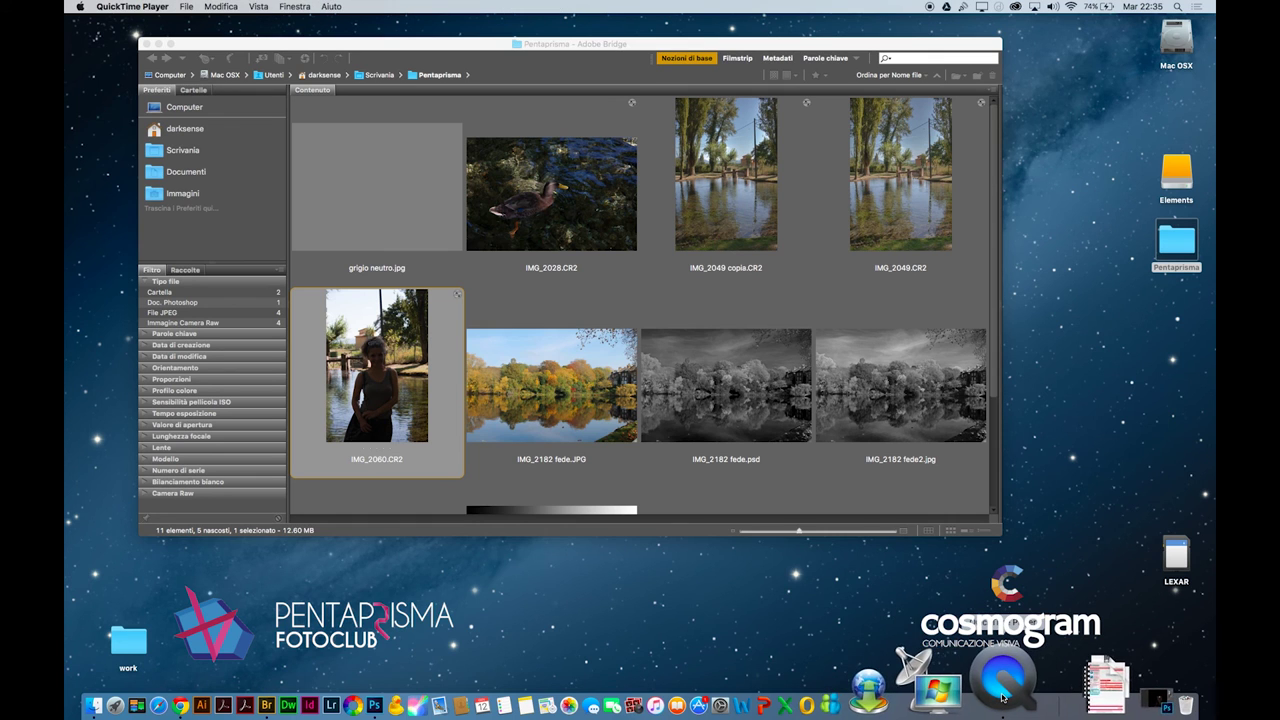
left_click(190, 6)
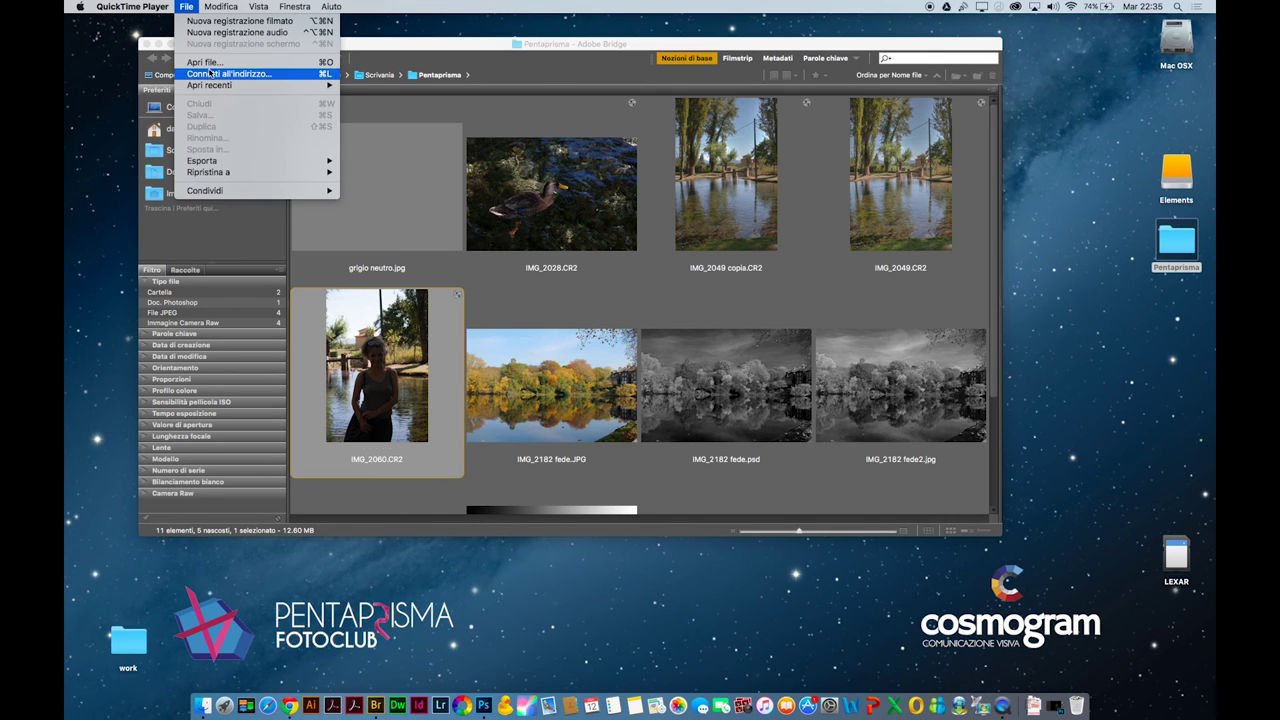
left_click(479, 47)
key("super+Tab")
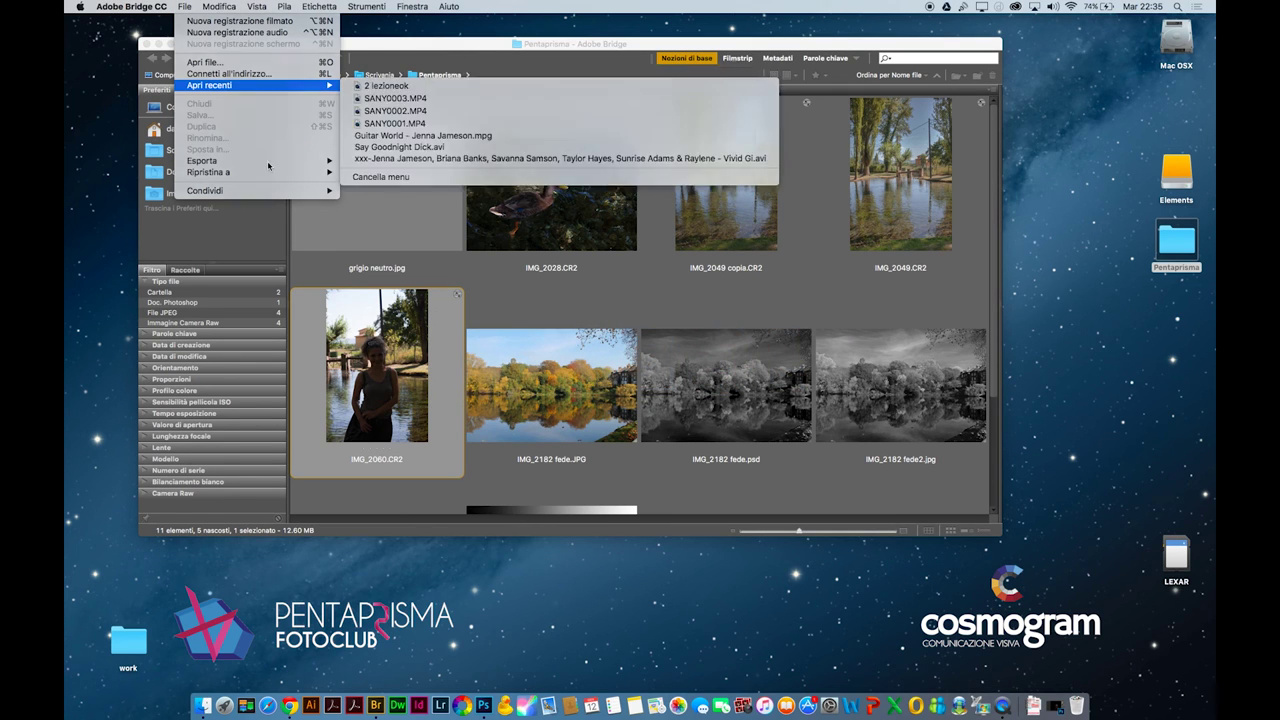
left_click(191, 6)
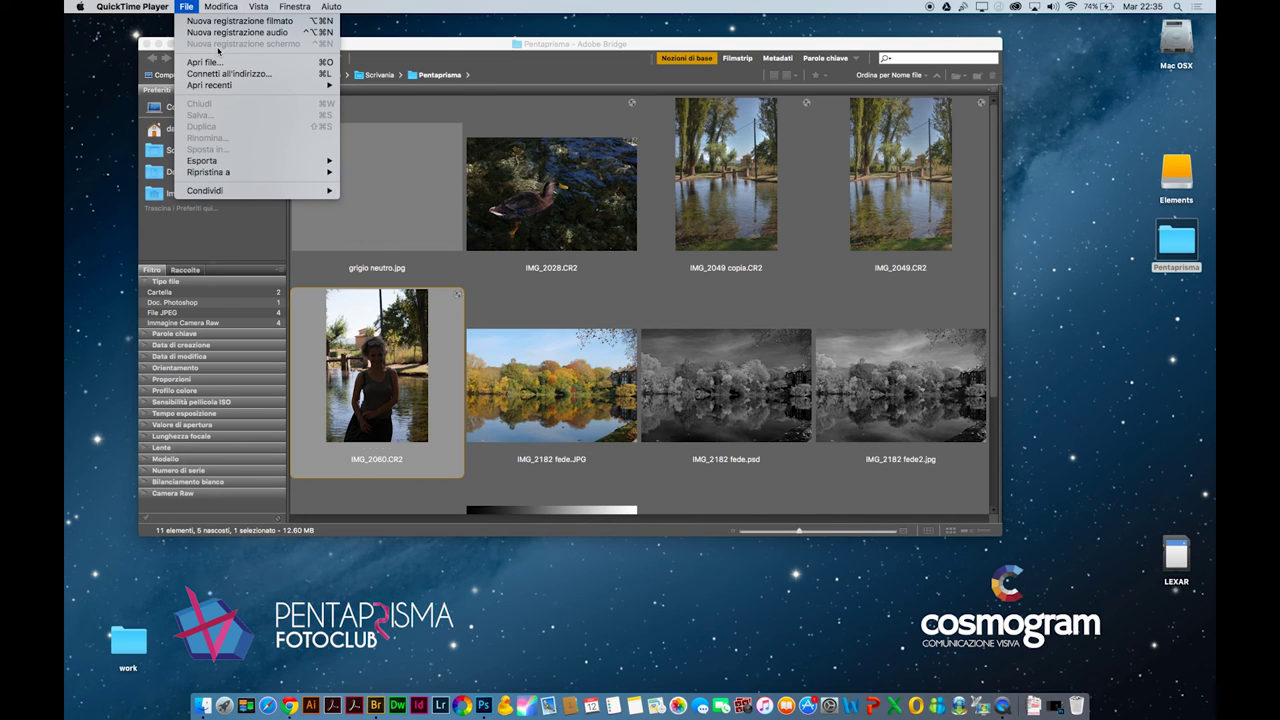
key("Escape")
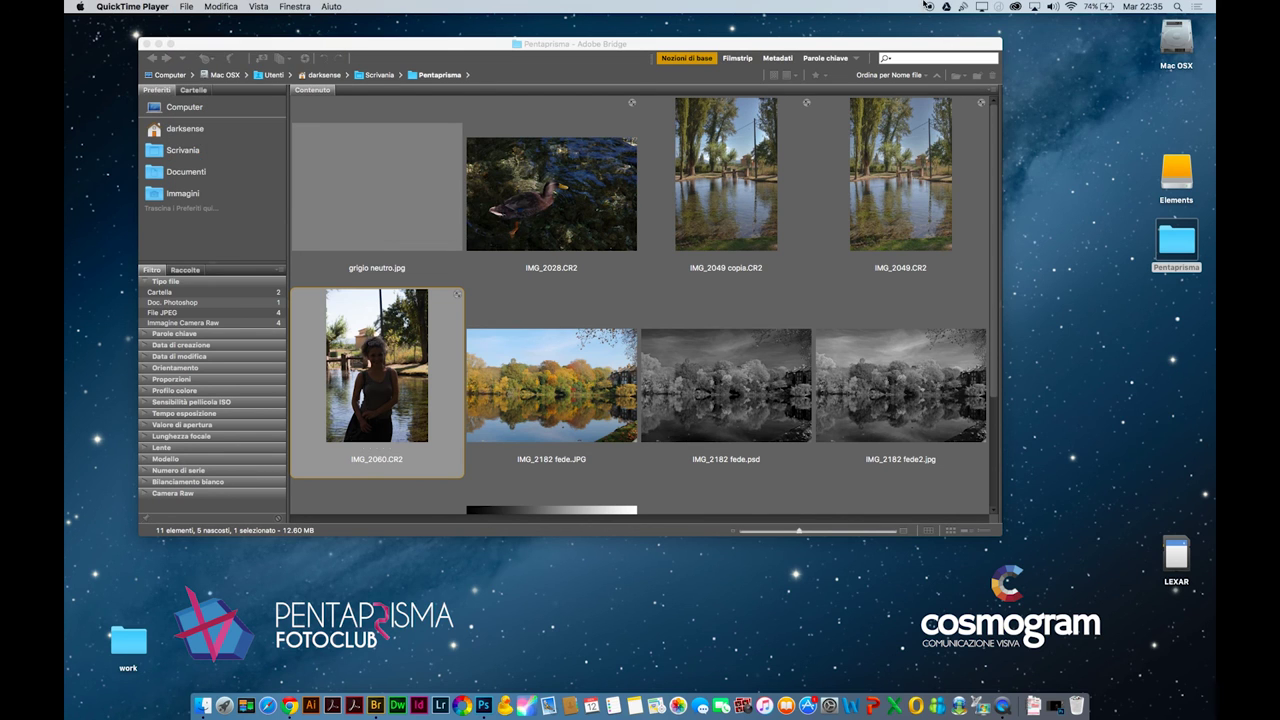